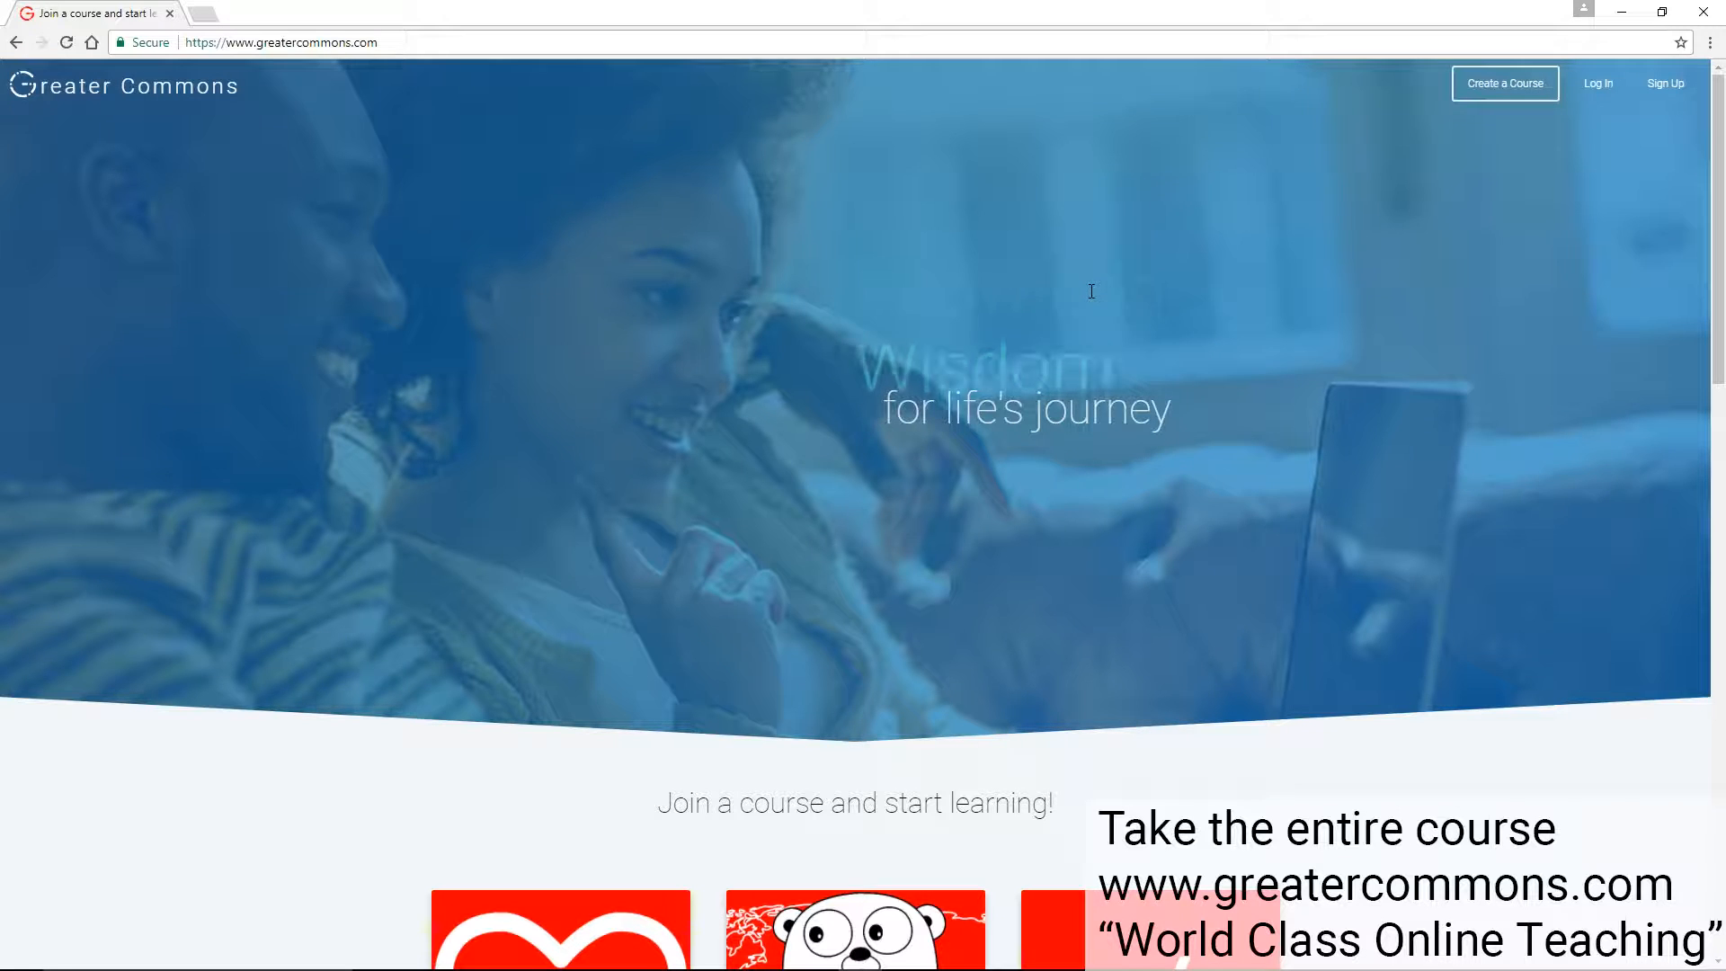
Switch to File Explorer and open the Desktop folder in a new window
key("alt+Tab")
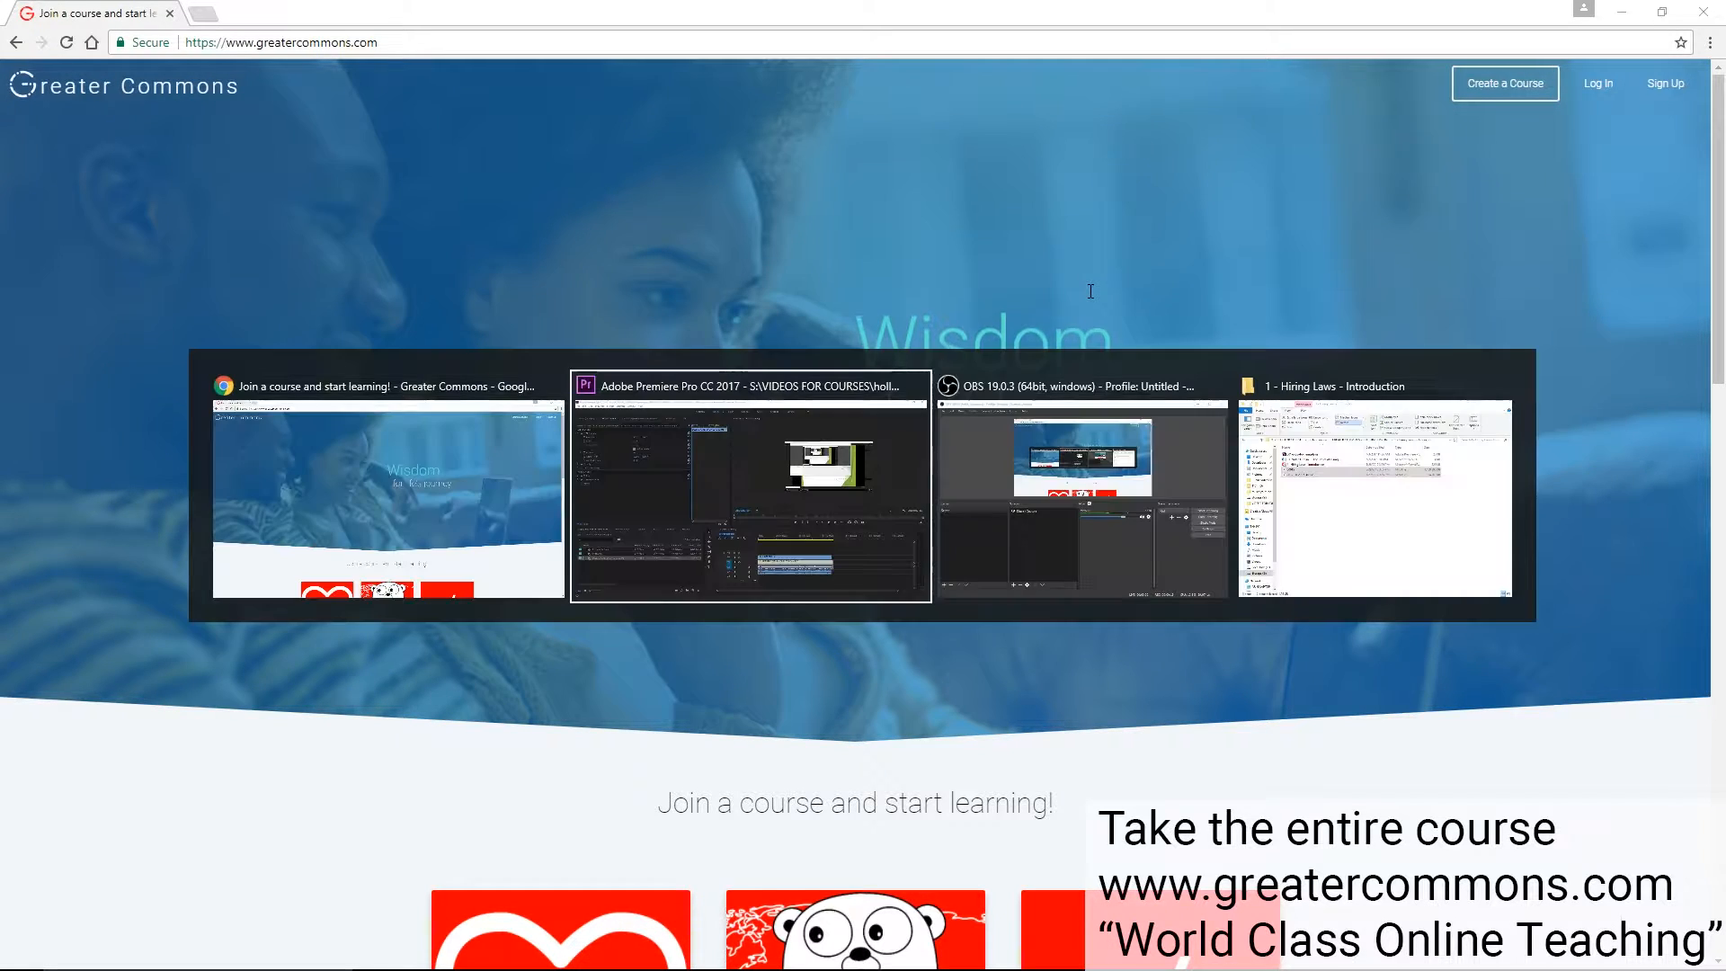
key("alt+Tab")
key("alt+Tab")
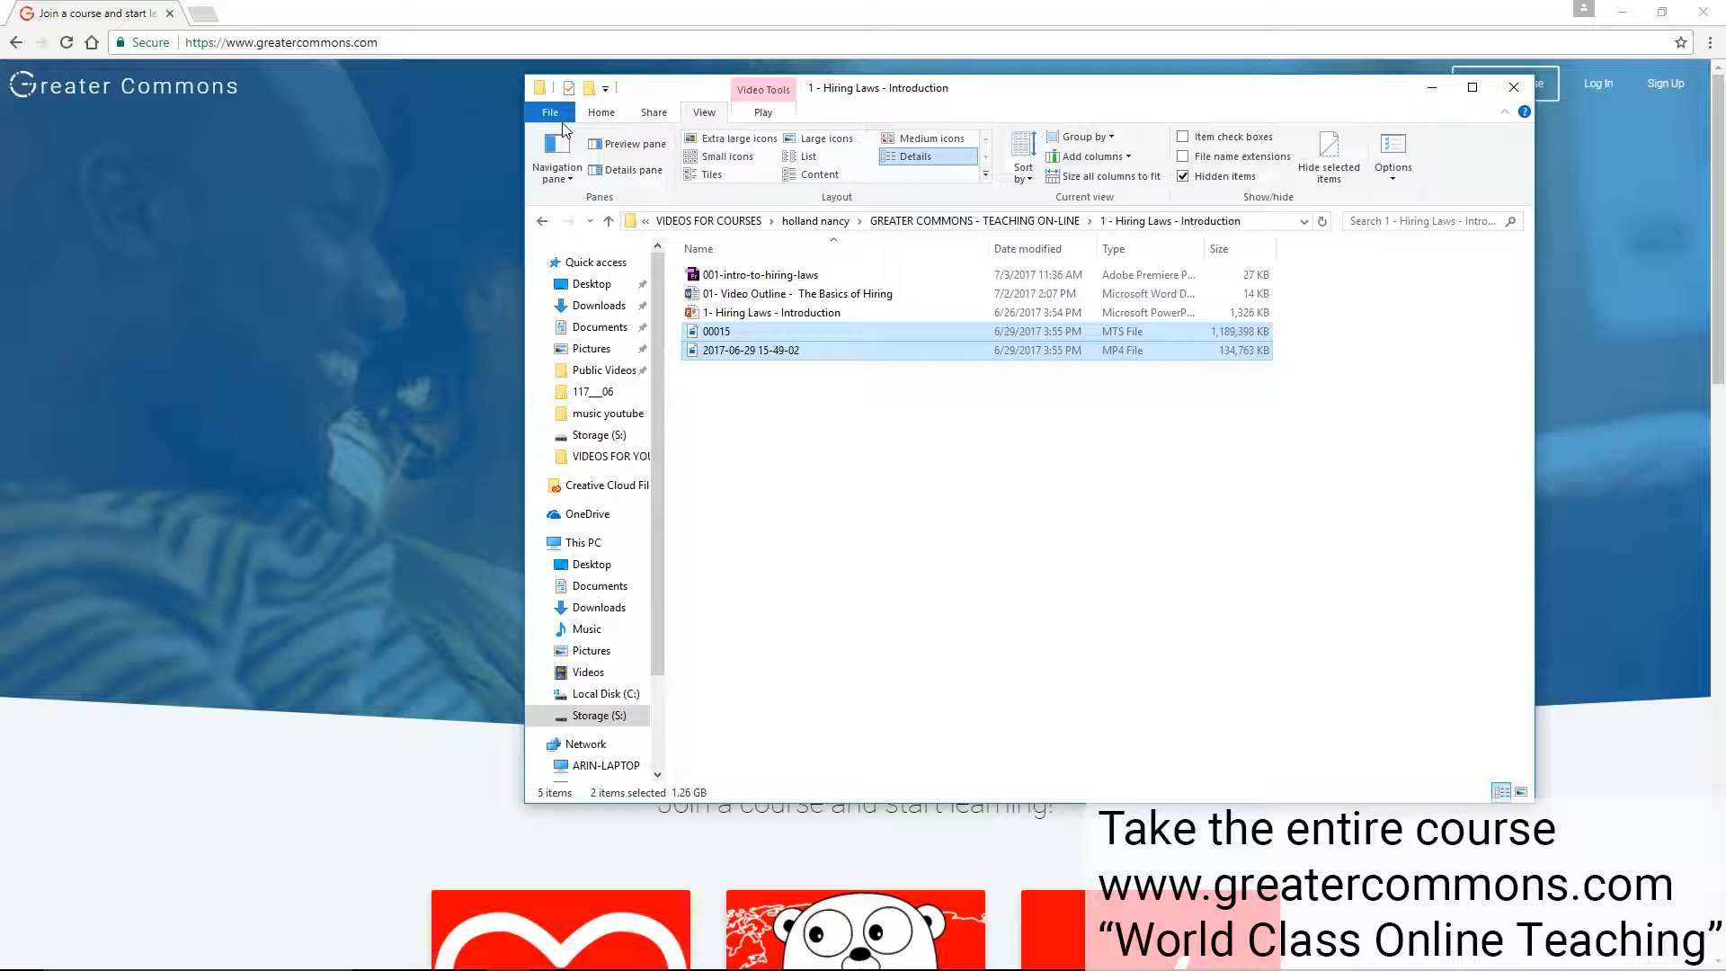
key("ctrl+n")
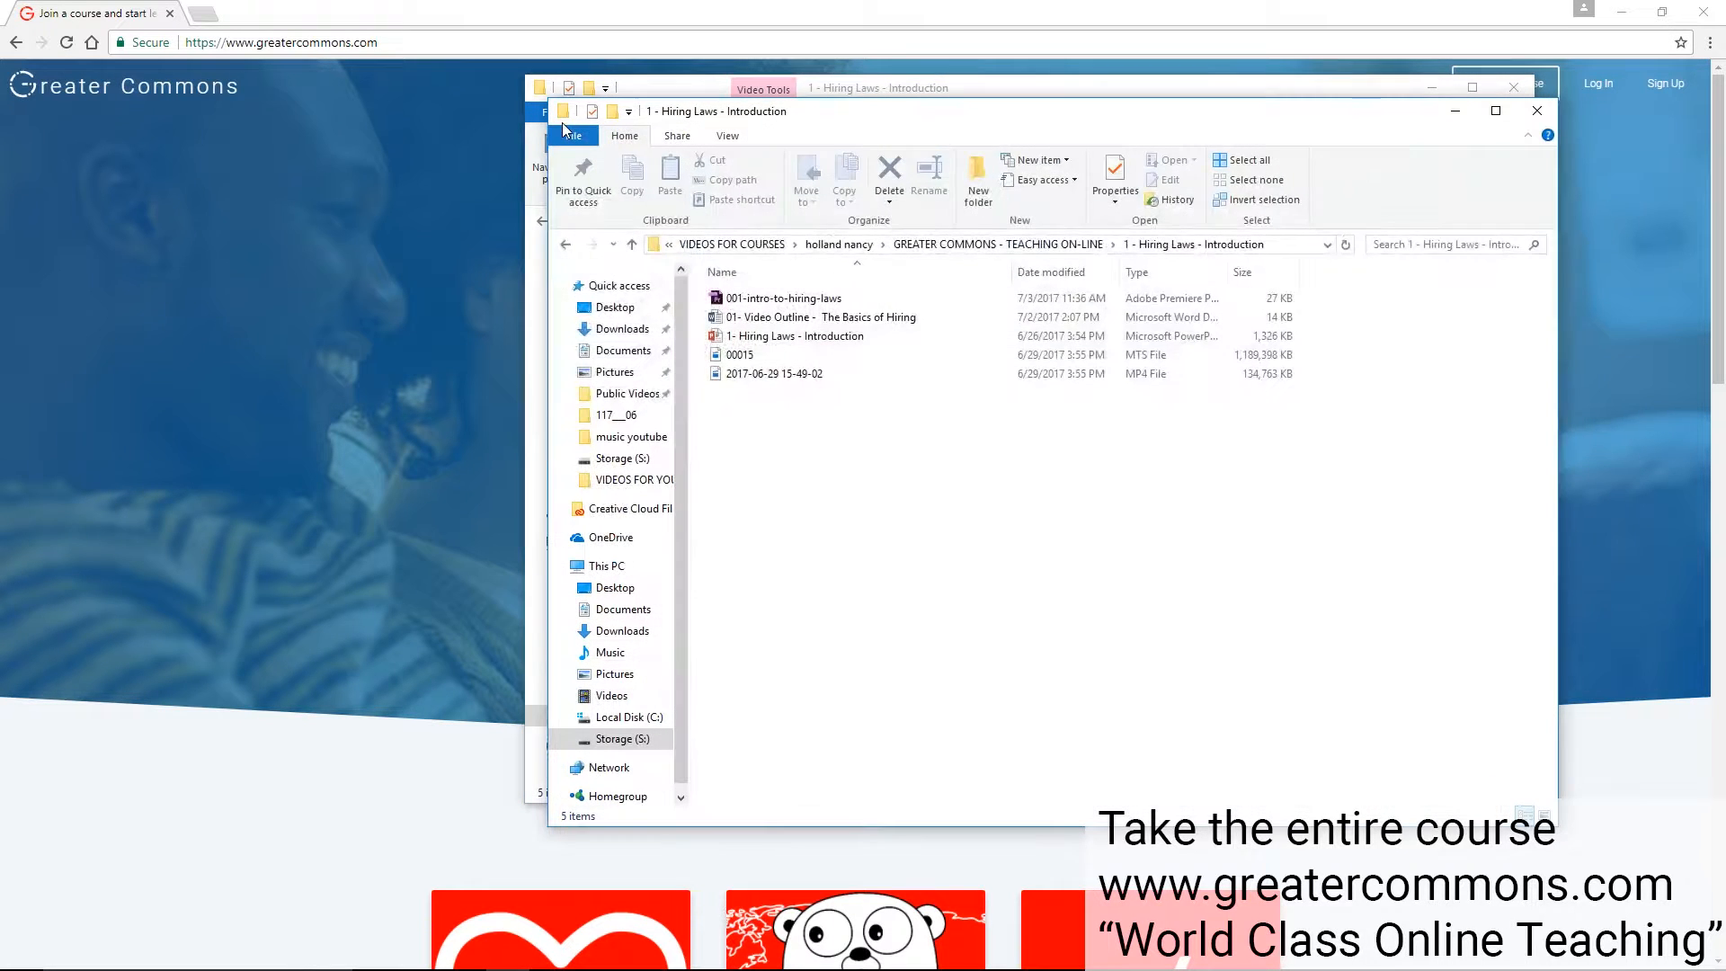
left_click(625, 310)
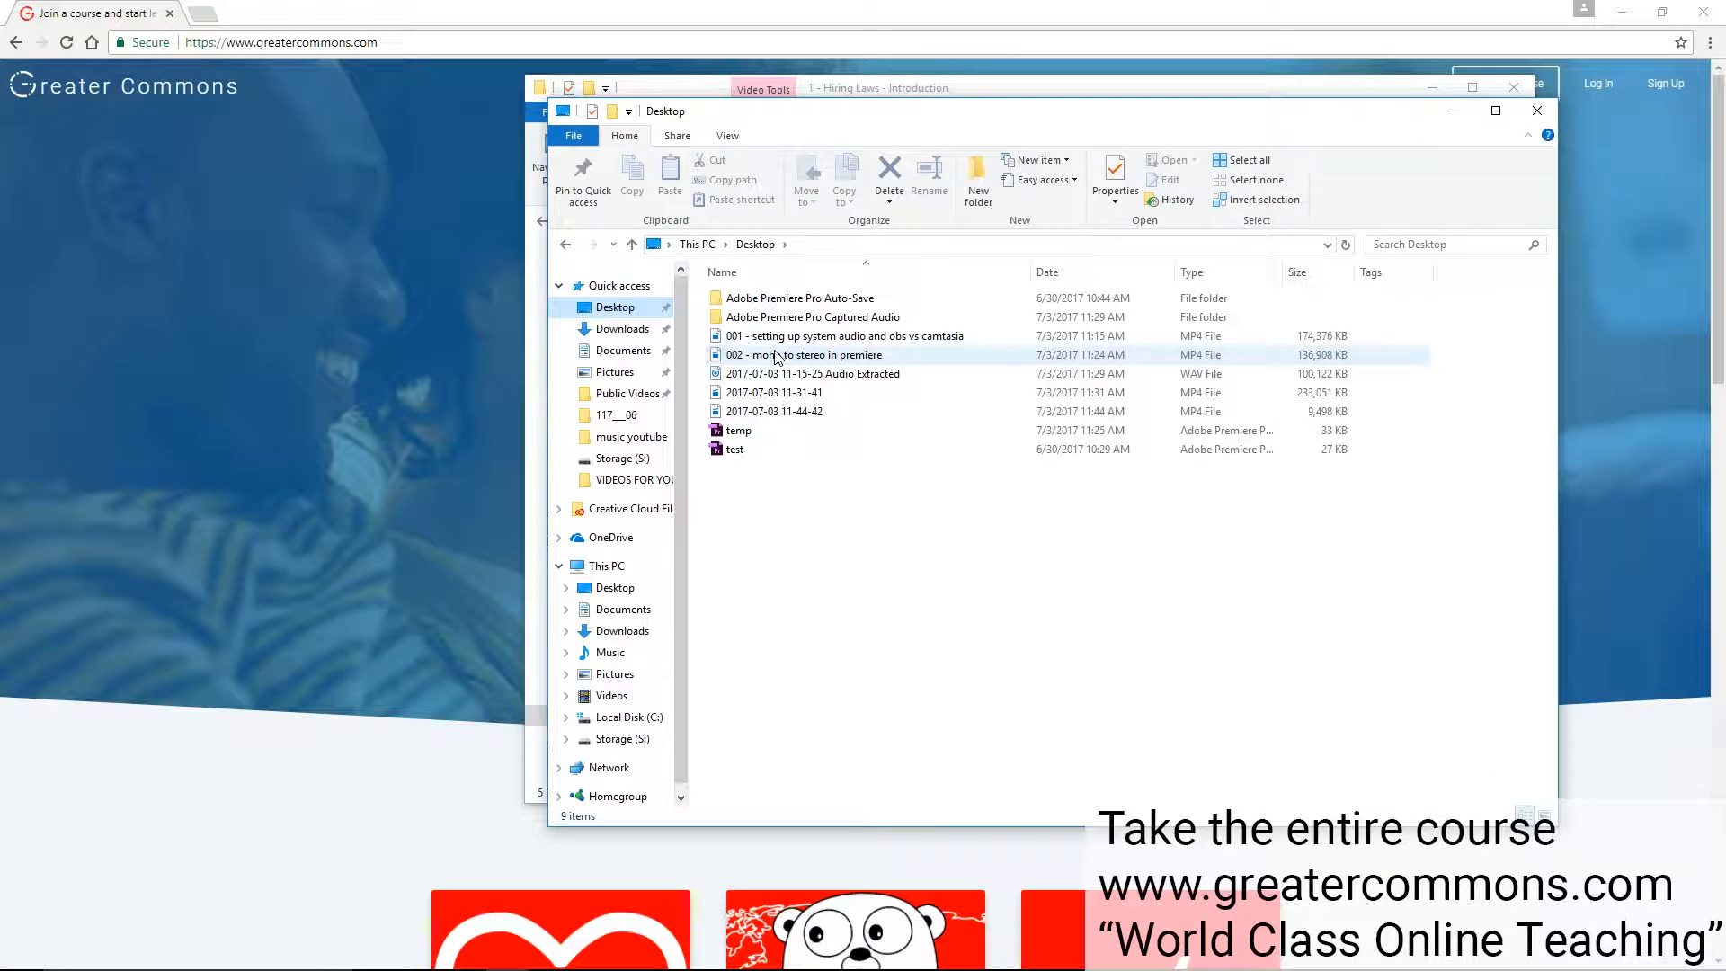
left_click(798, 395)
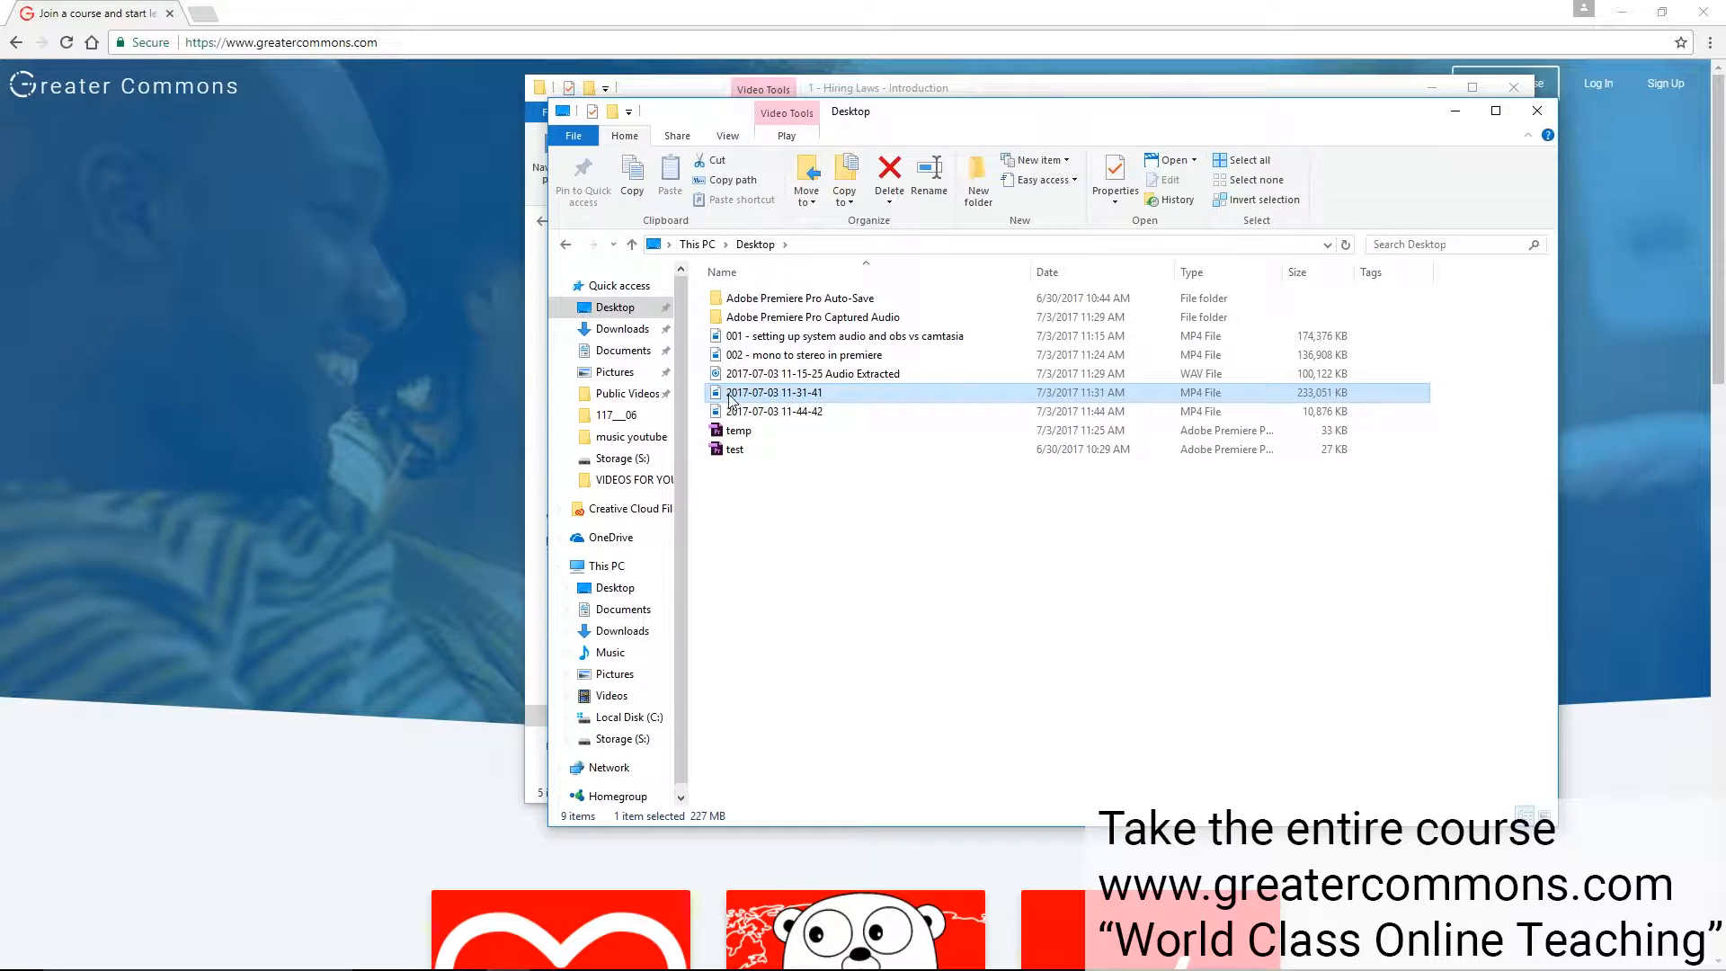
left_click(762, 394)
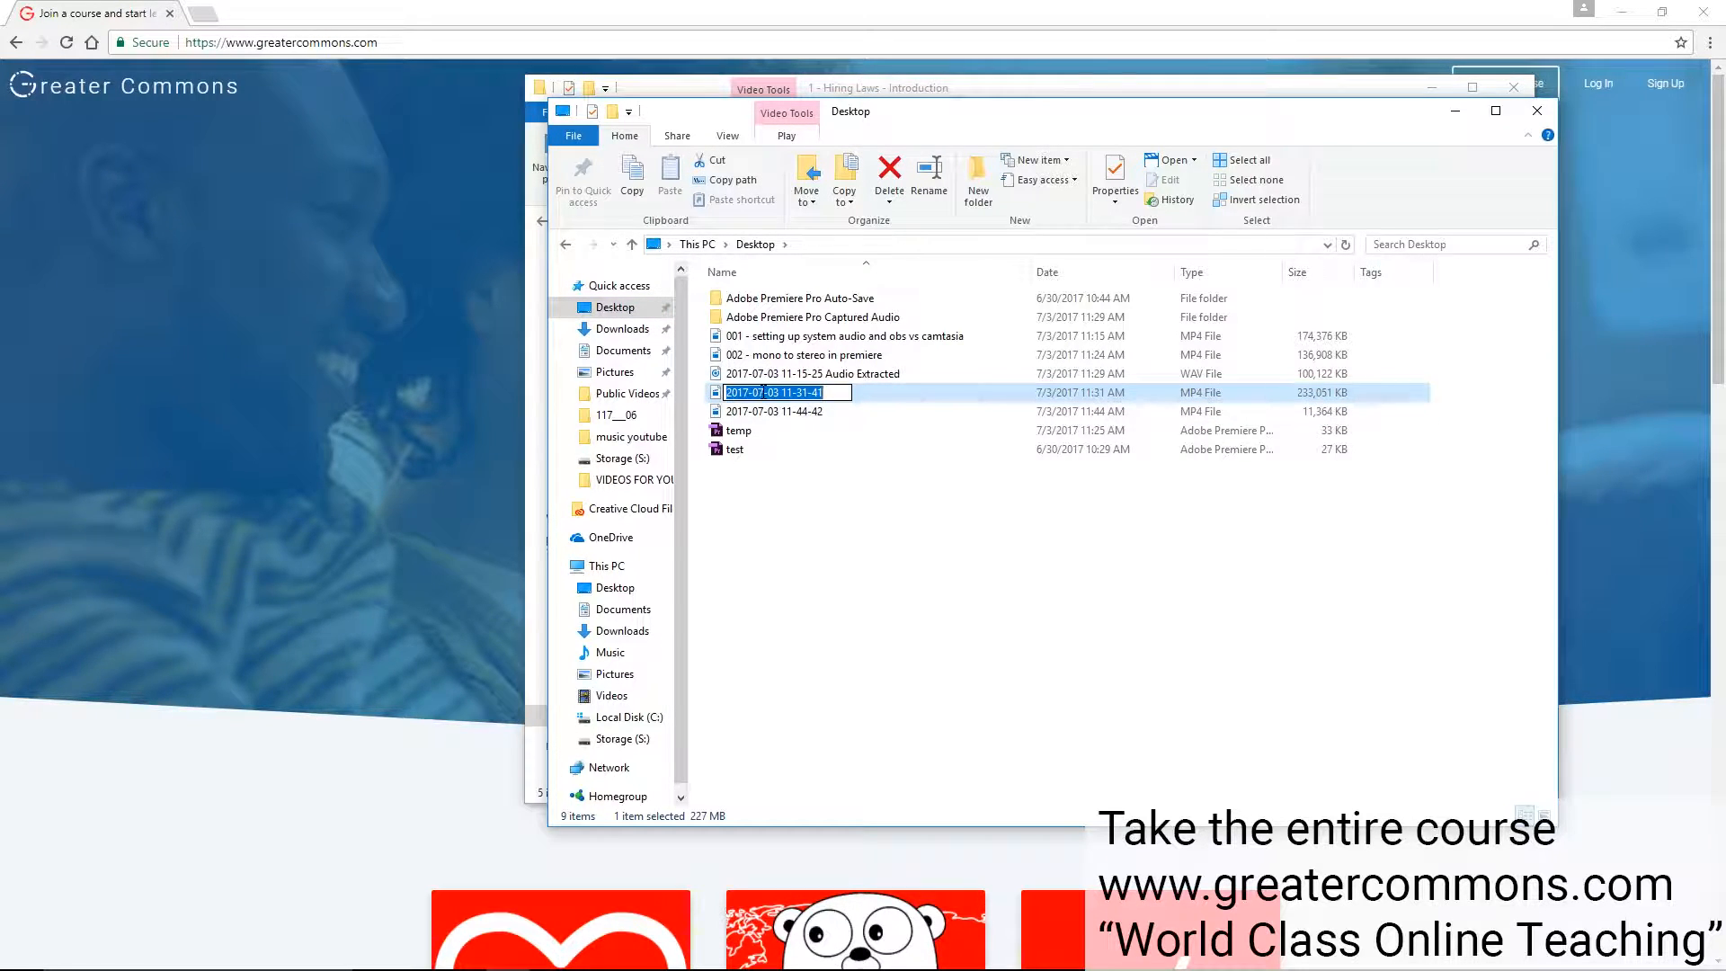
type("003")
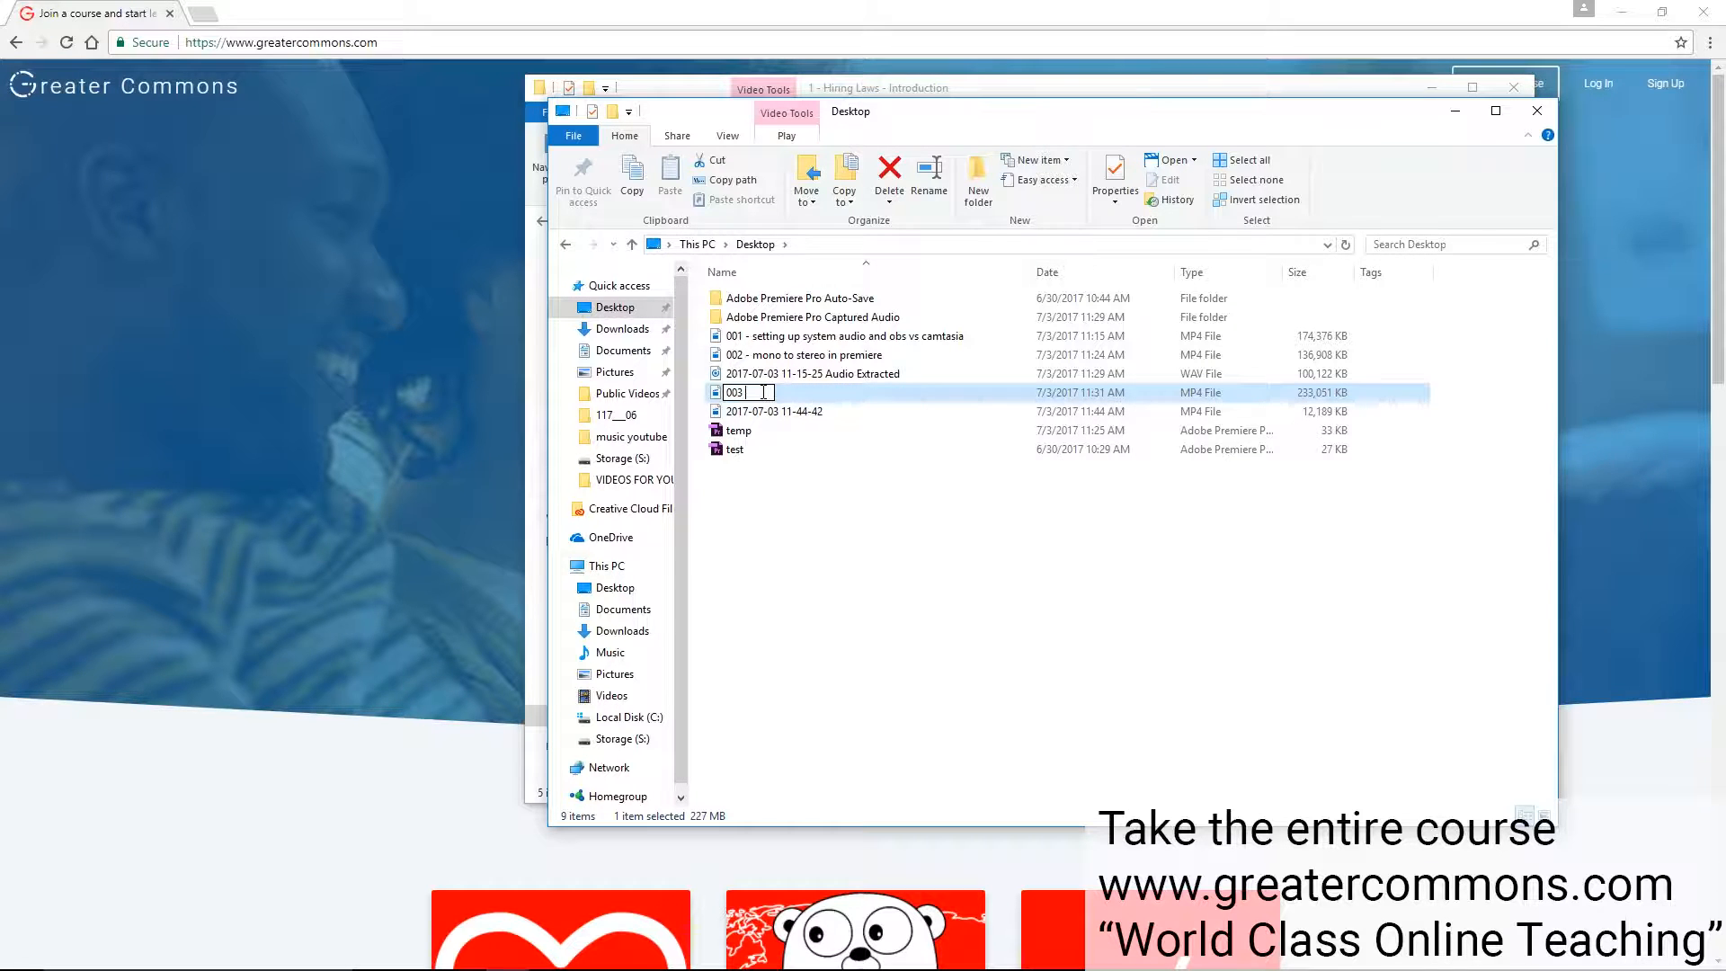
type(" - starting premiere")
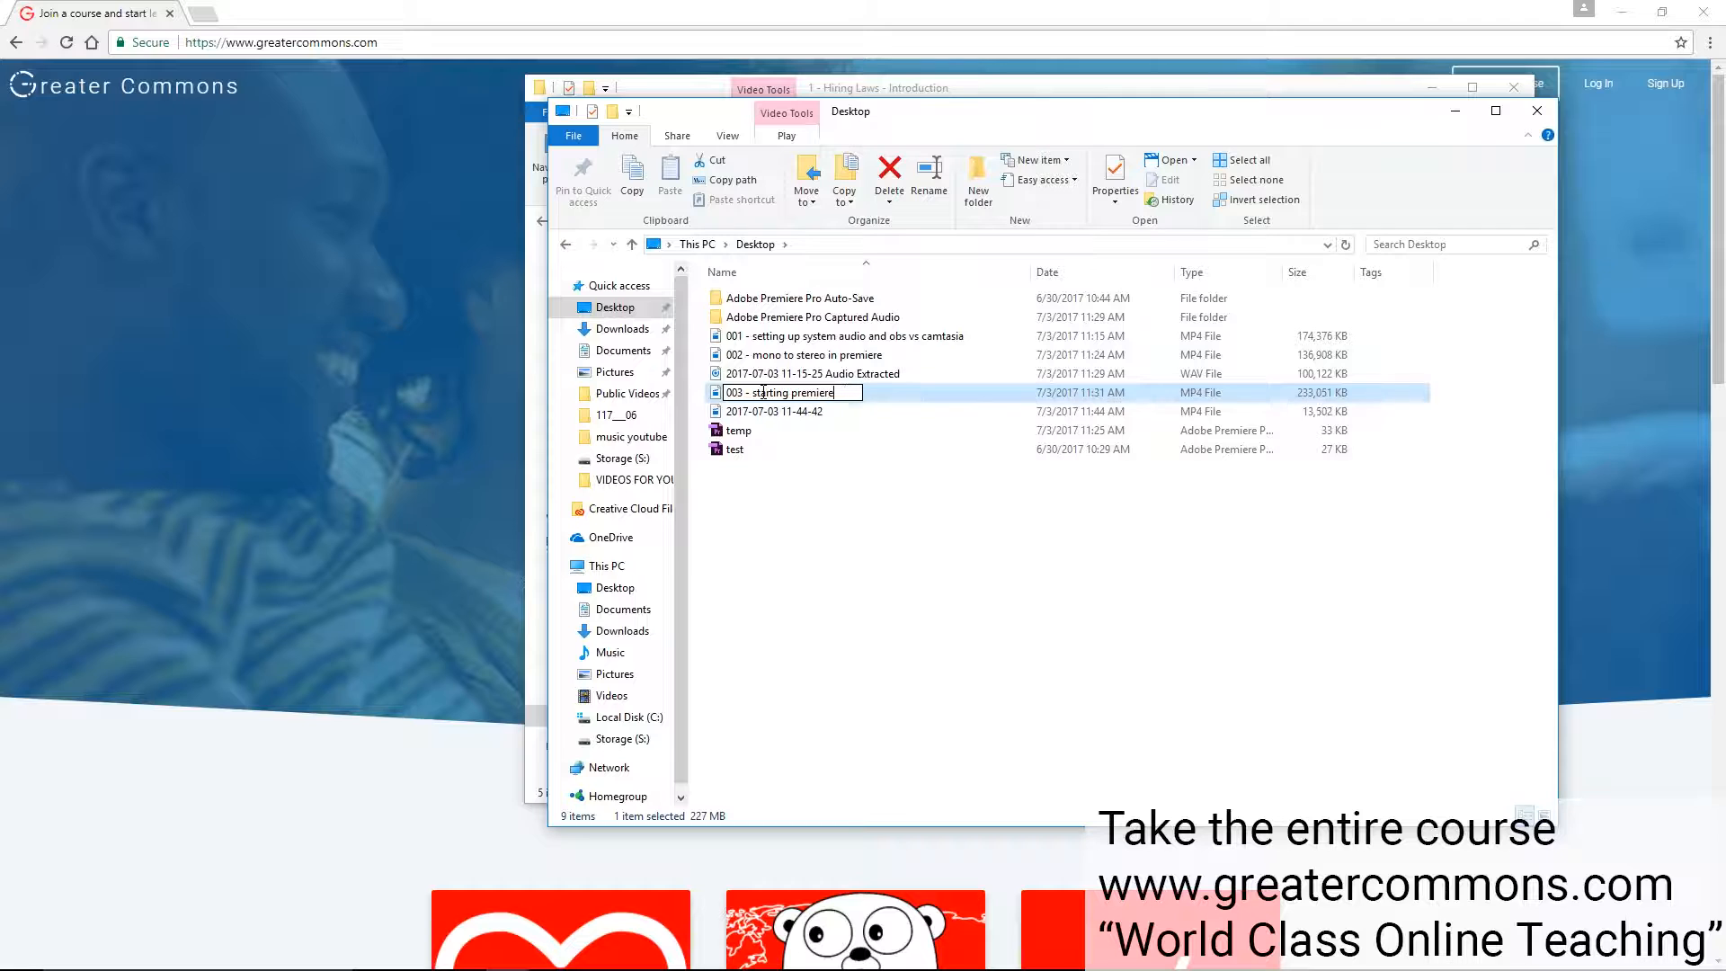
type(" and importing c")
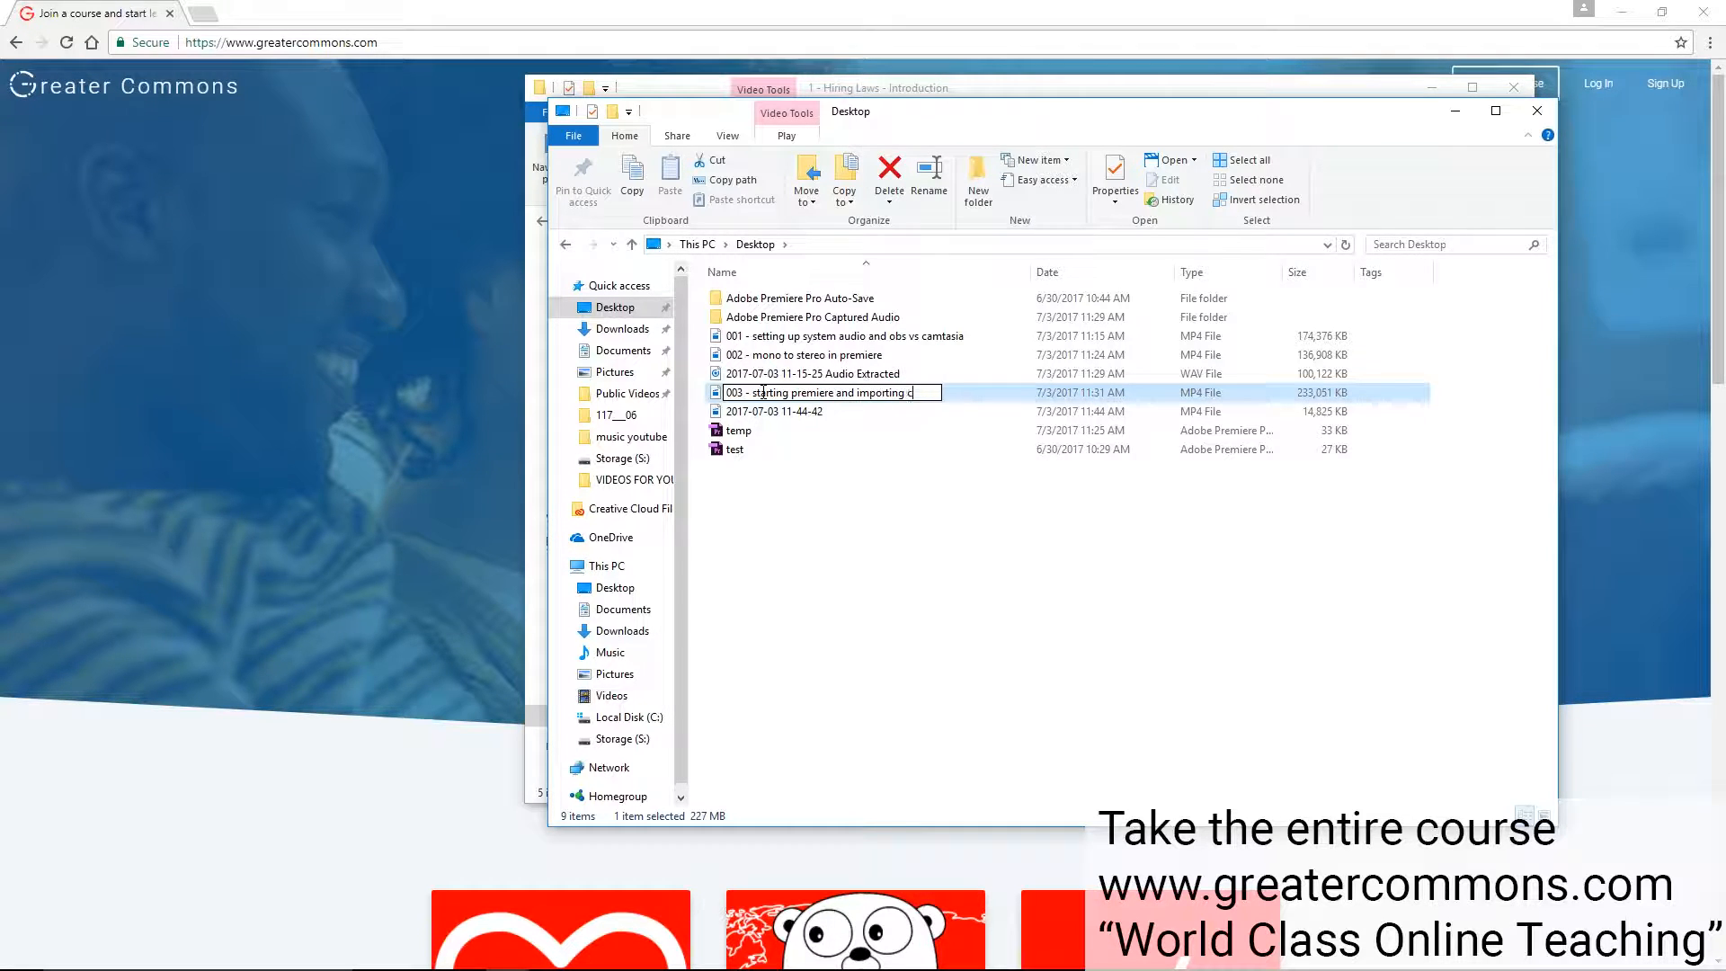
type("lips and adjusting settings")
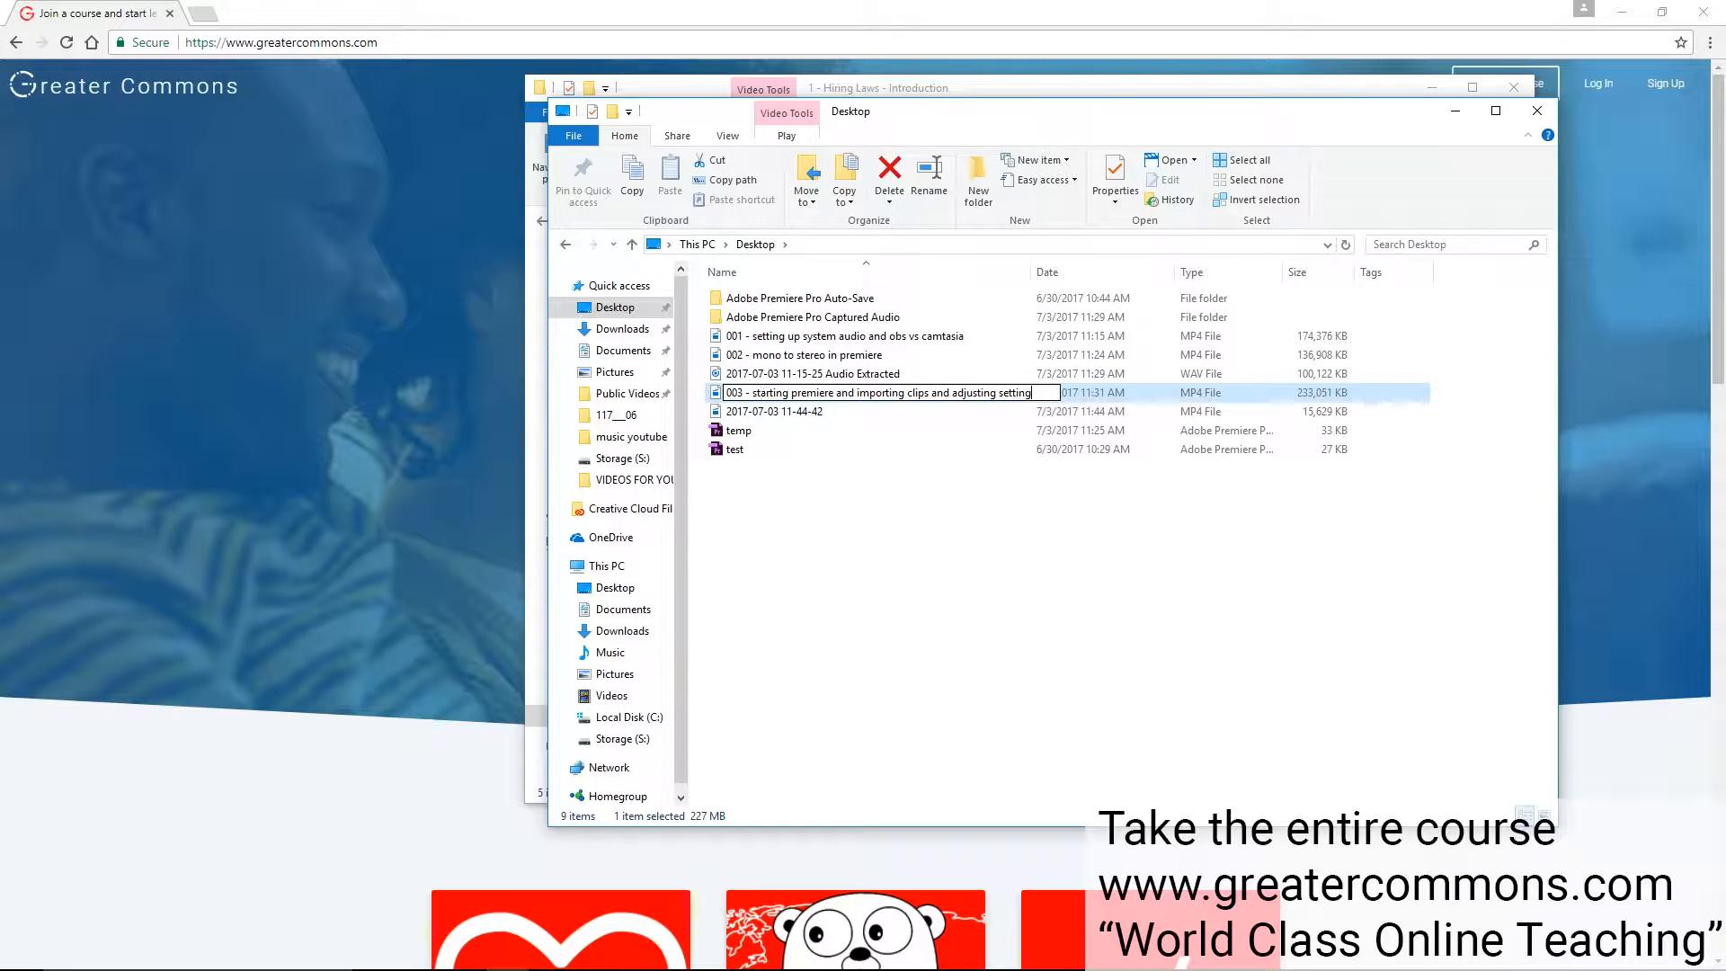
key("Return")
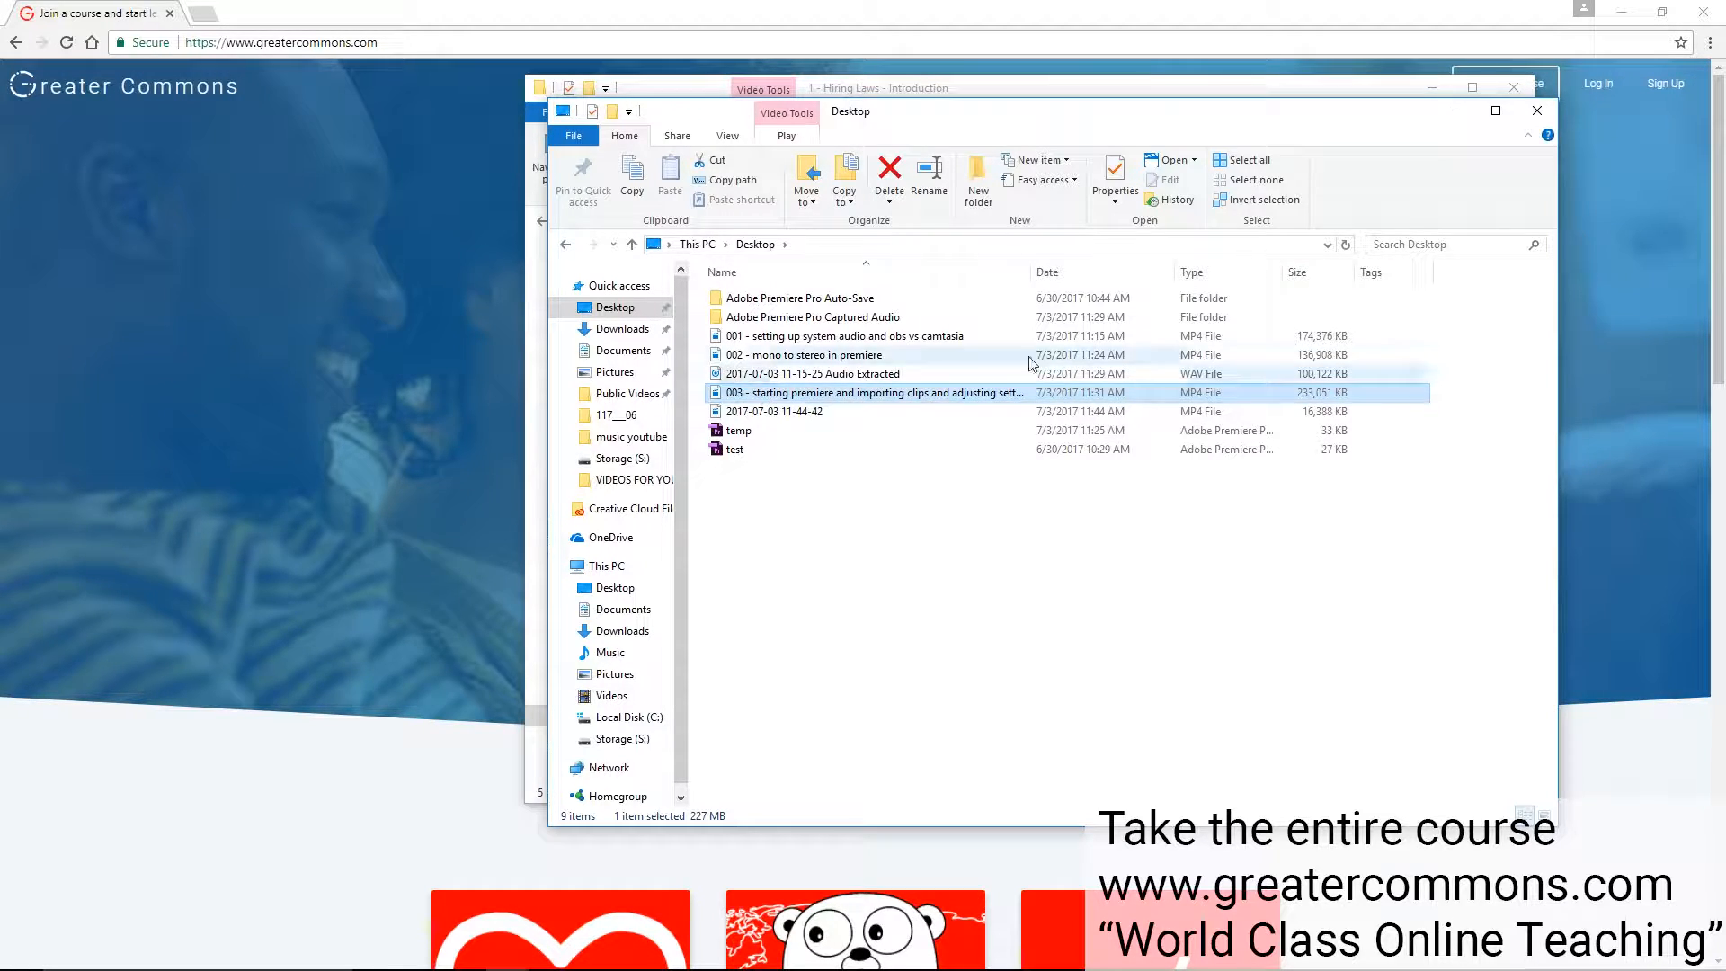
Re-sort the Desktop files by name in ascending order and close that folder window
left_click(831, 270)
left_click(831, 270)
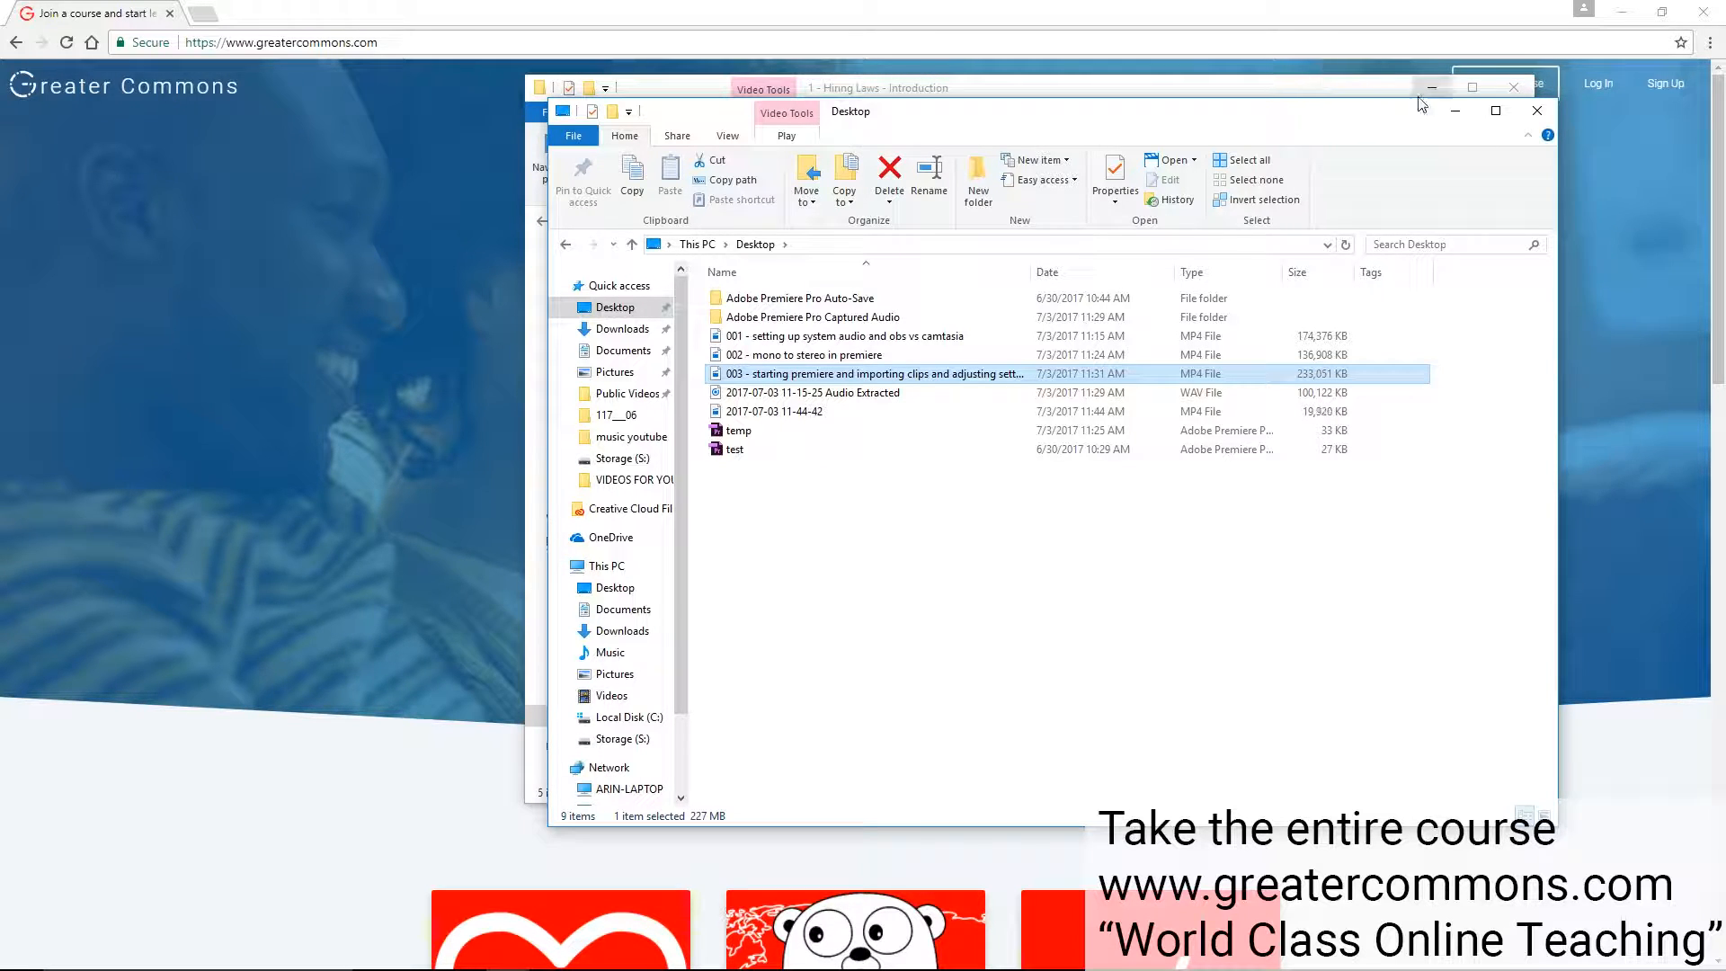
left_click(1546, 120)
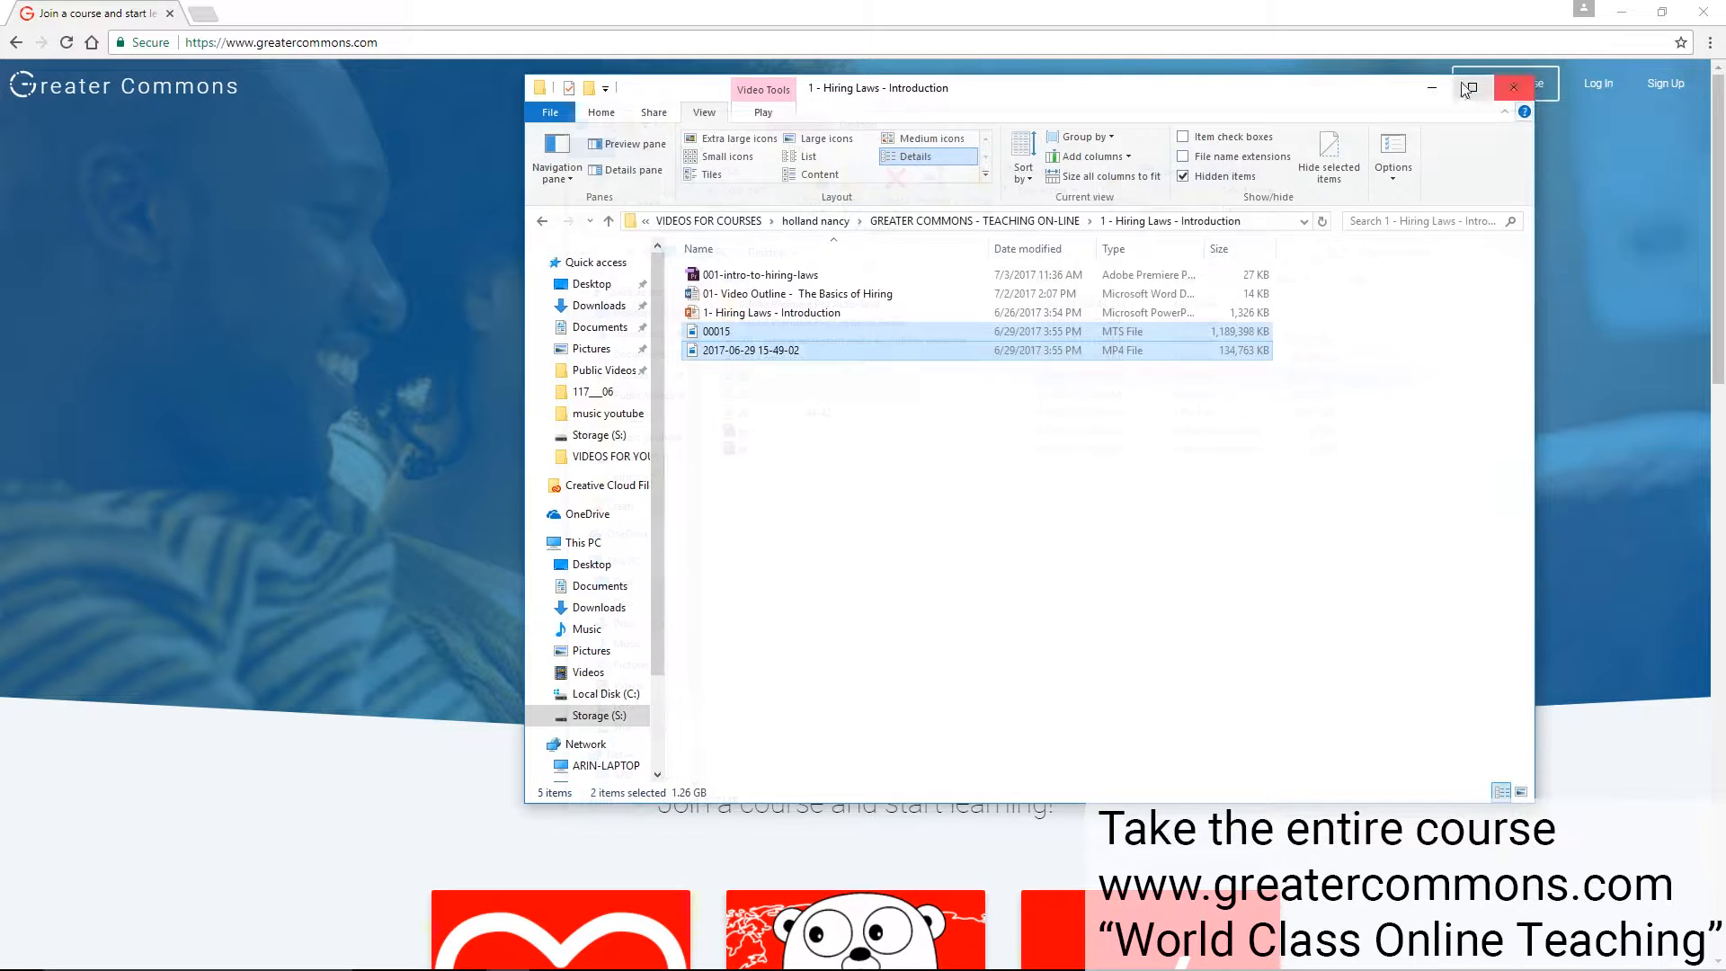
Switch to Premiere Pro and compare the frame sizes of the 001-intro-to-hiring sequence, 00015.MTS and the DESKTOP clip in the project list
key("alt+Tab")
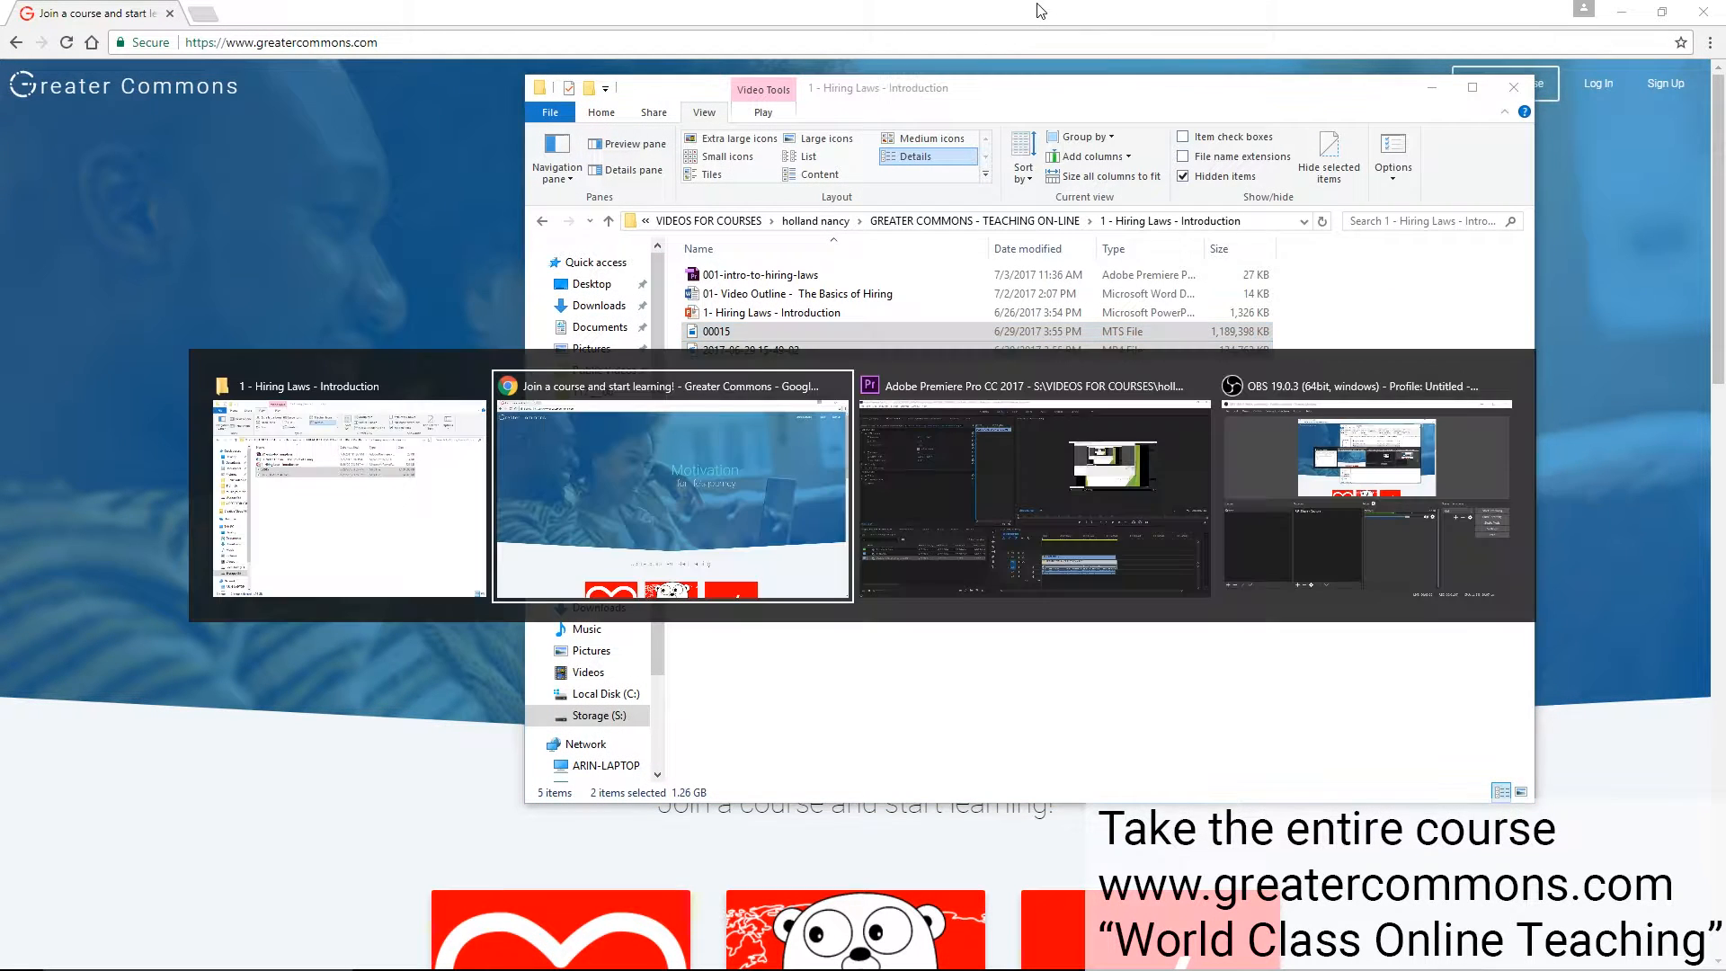
key("alt+Tab")
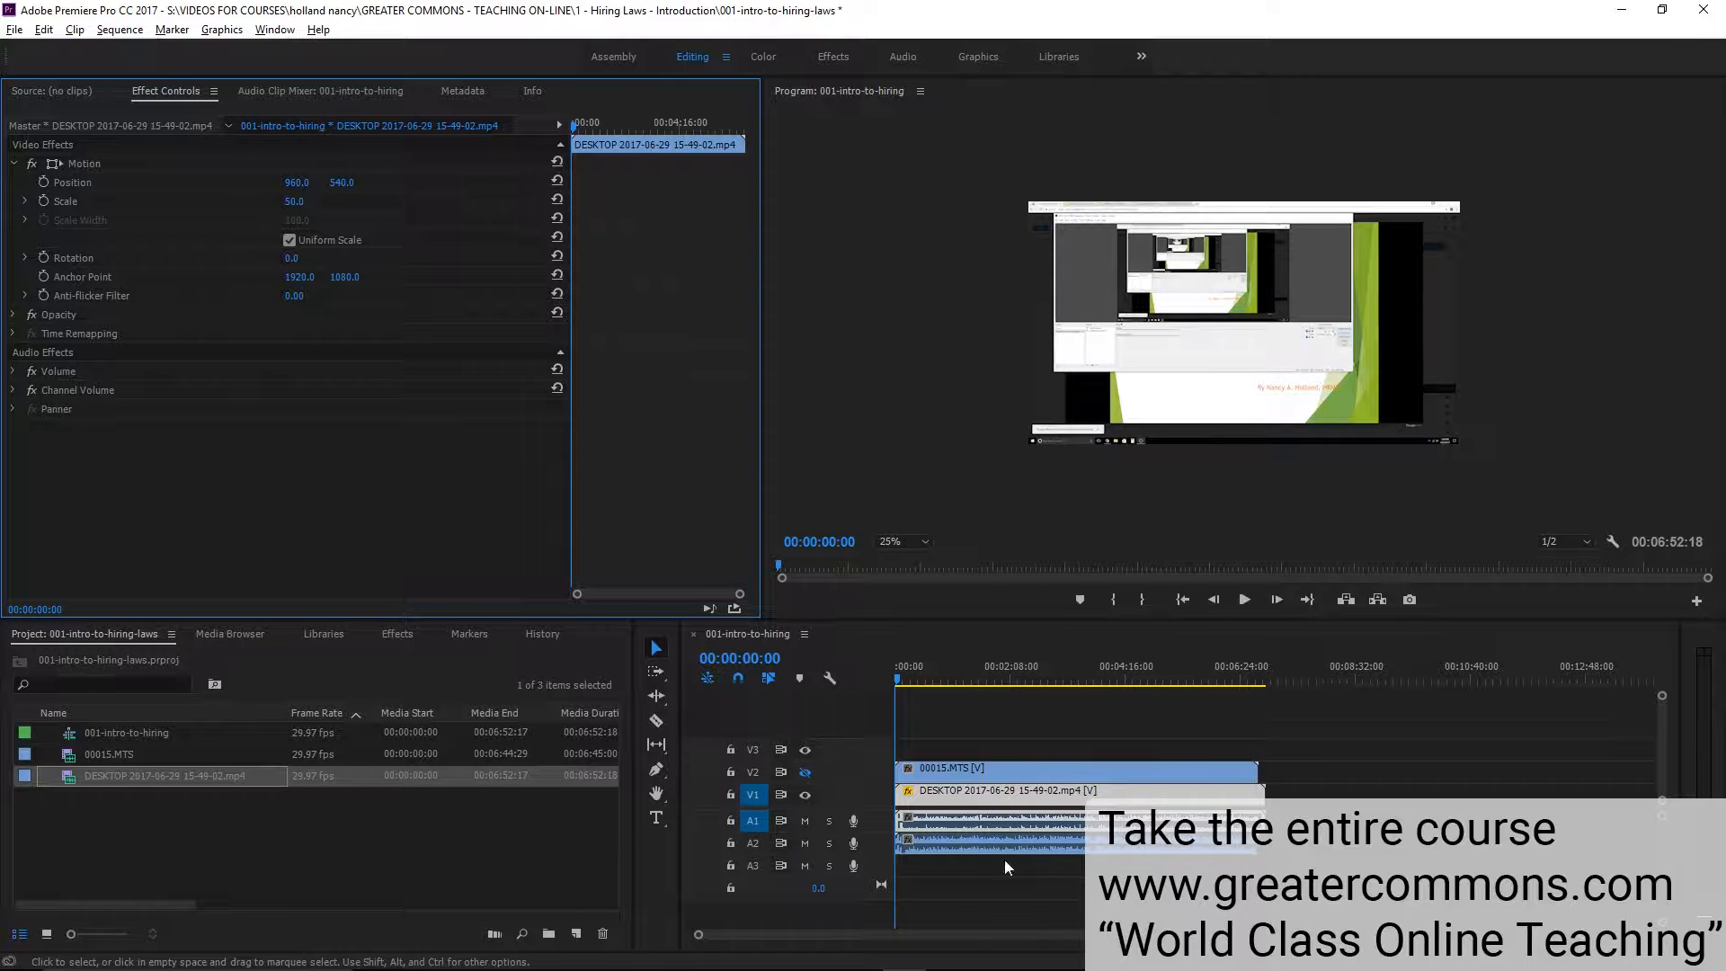
left_click(1000, 796)
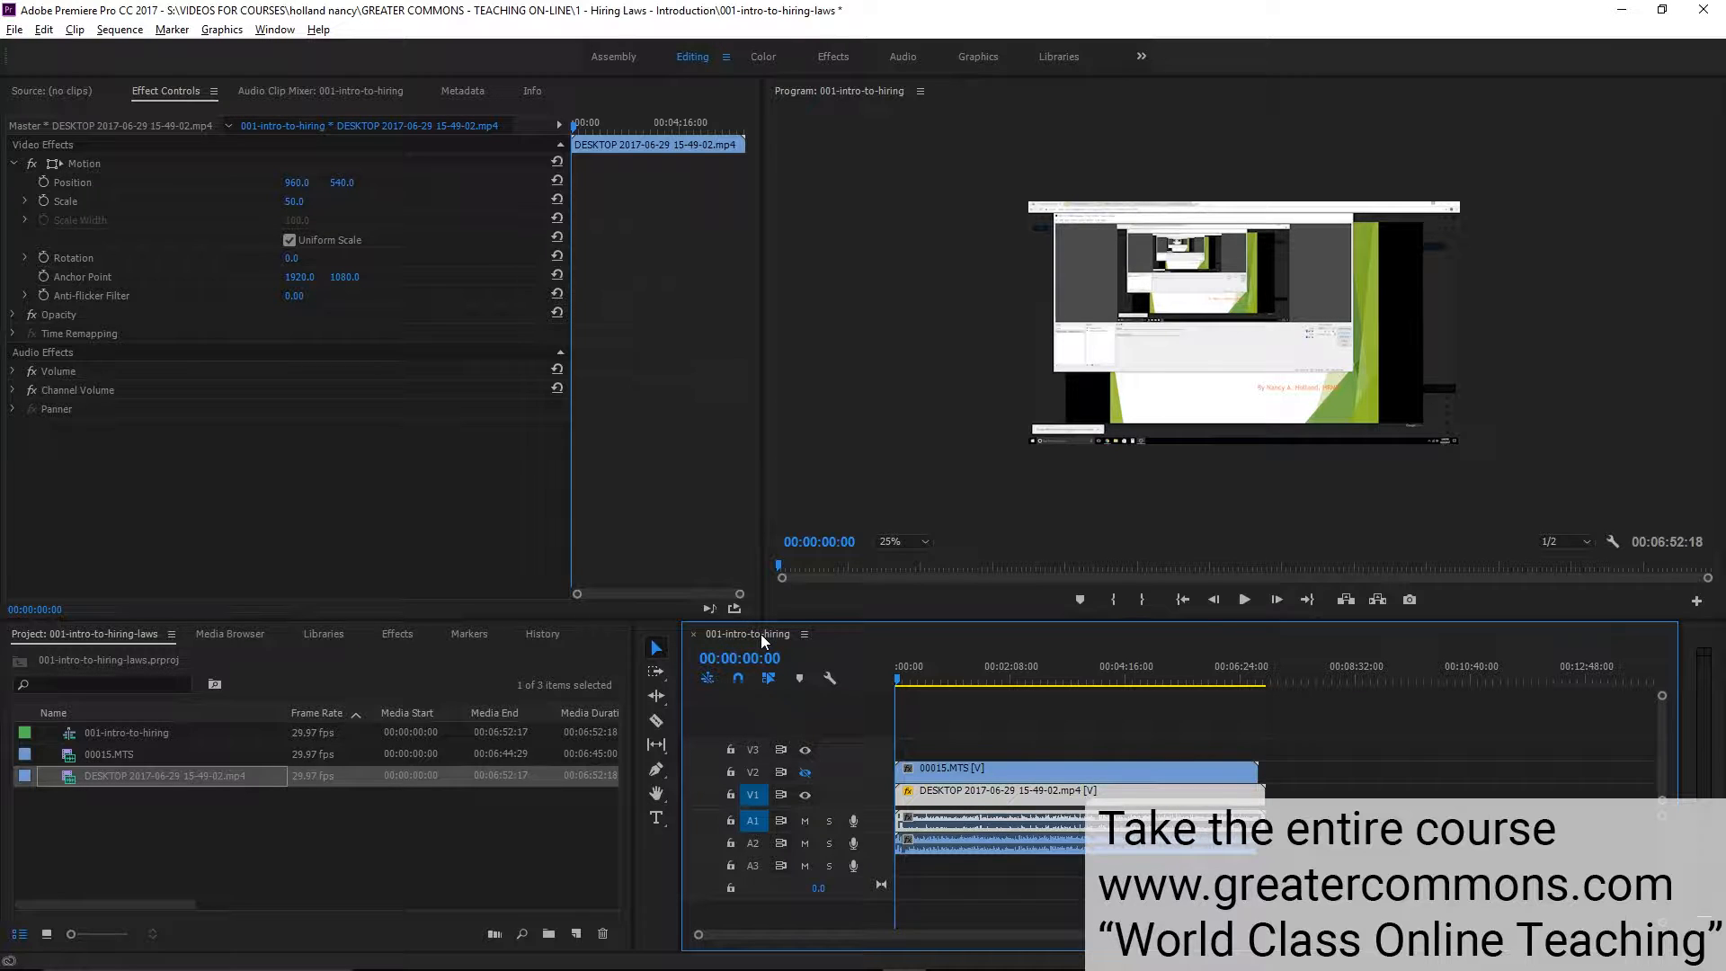
left_click(149, 732)
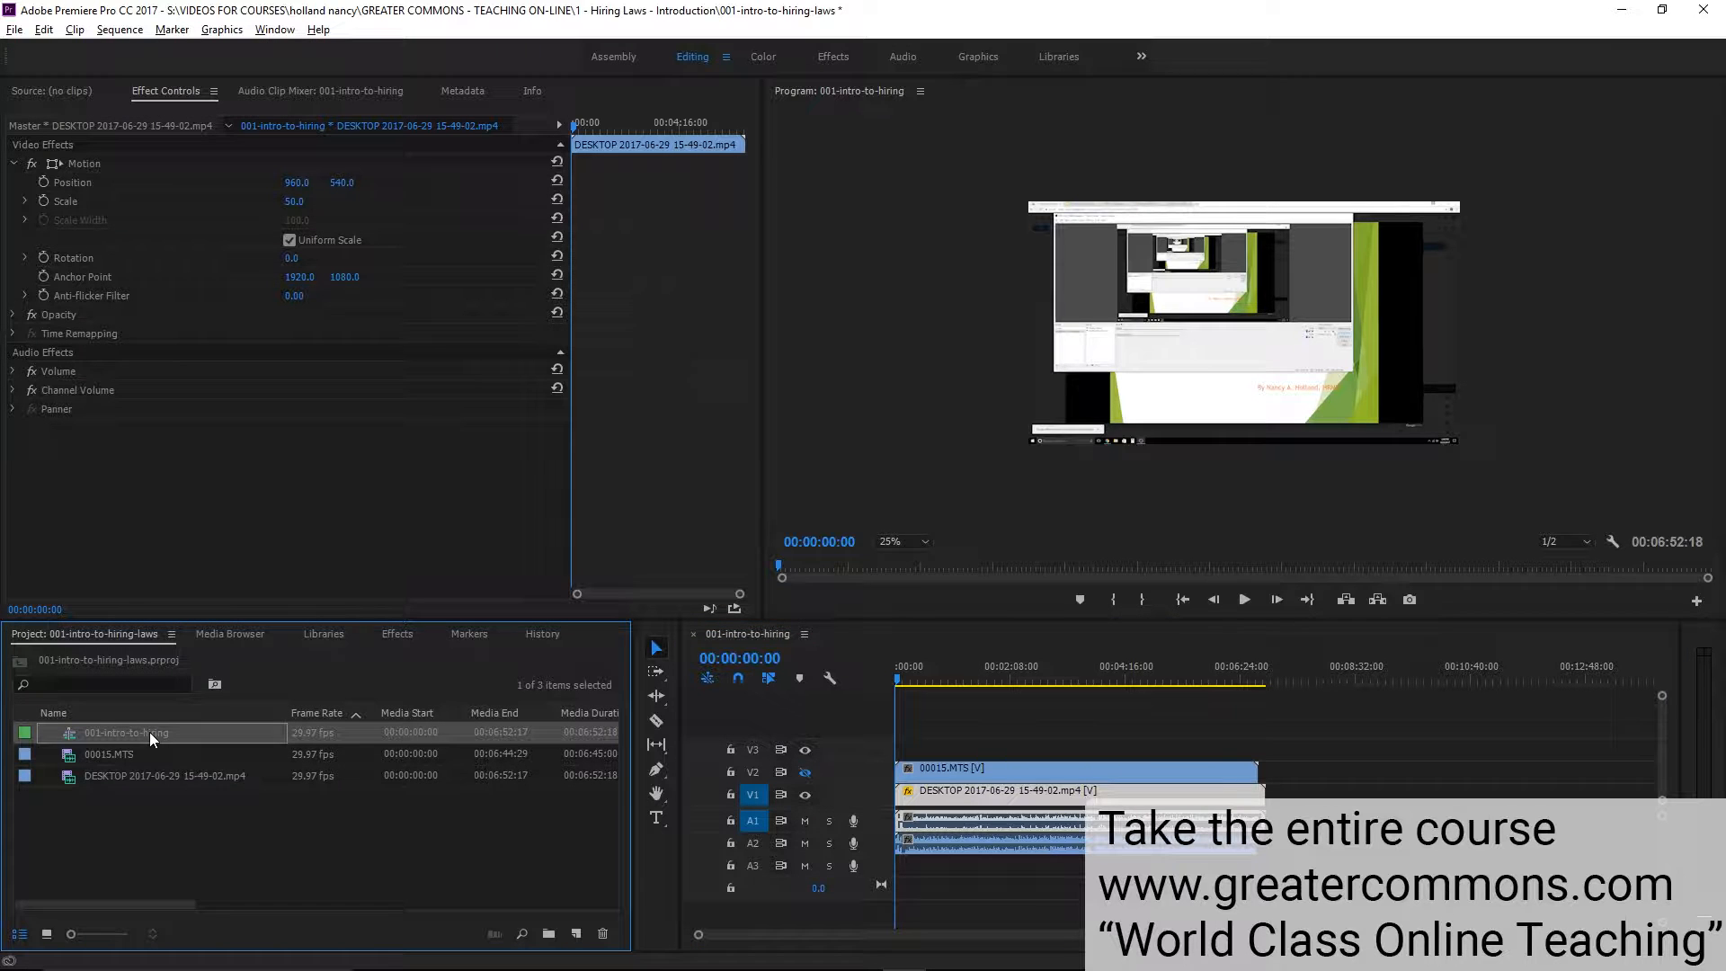
left_click_drag(629, 741, 1079, 738)
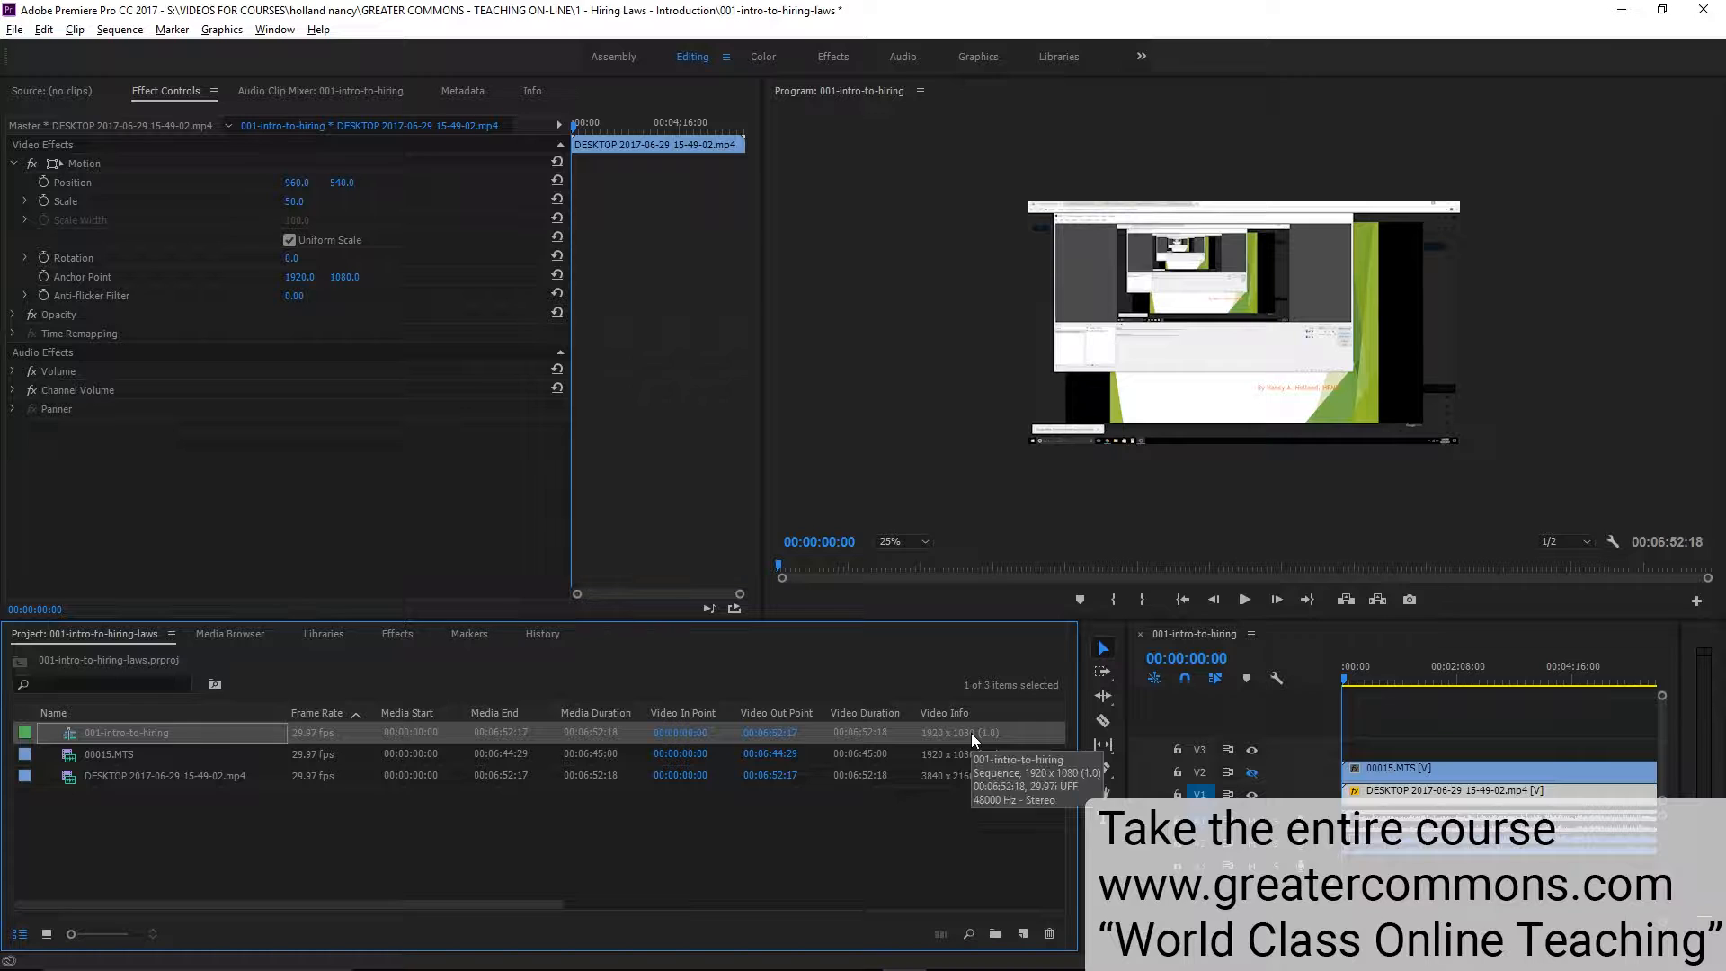
left_click(1002, 753)
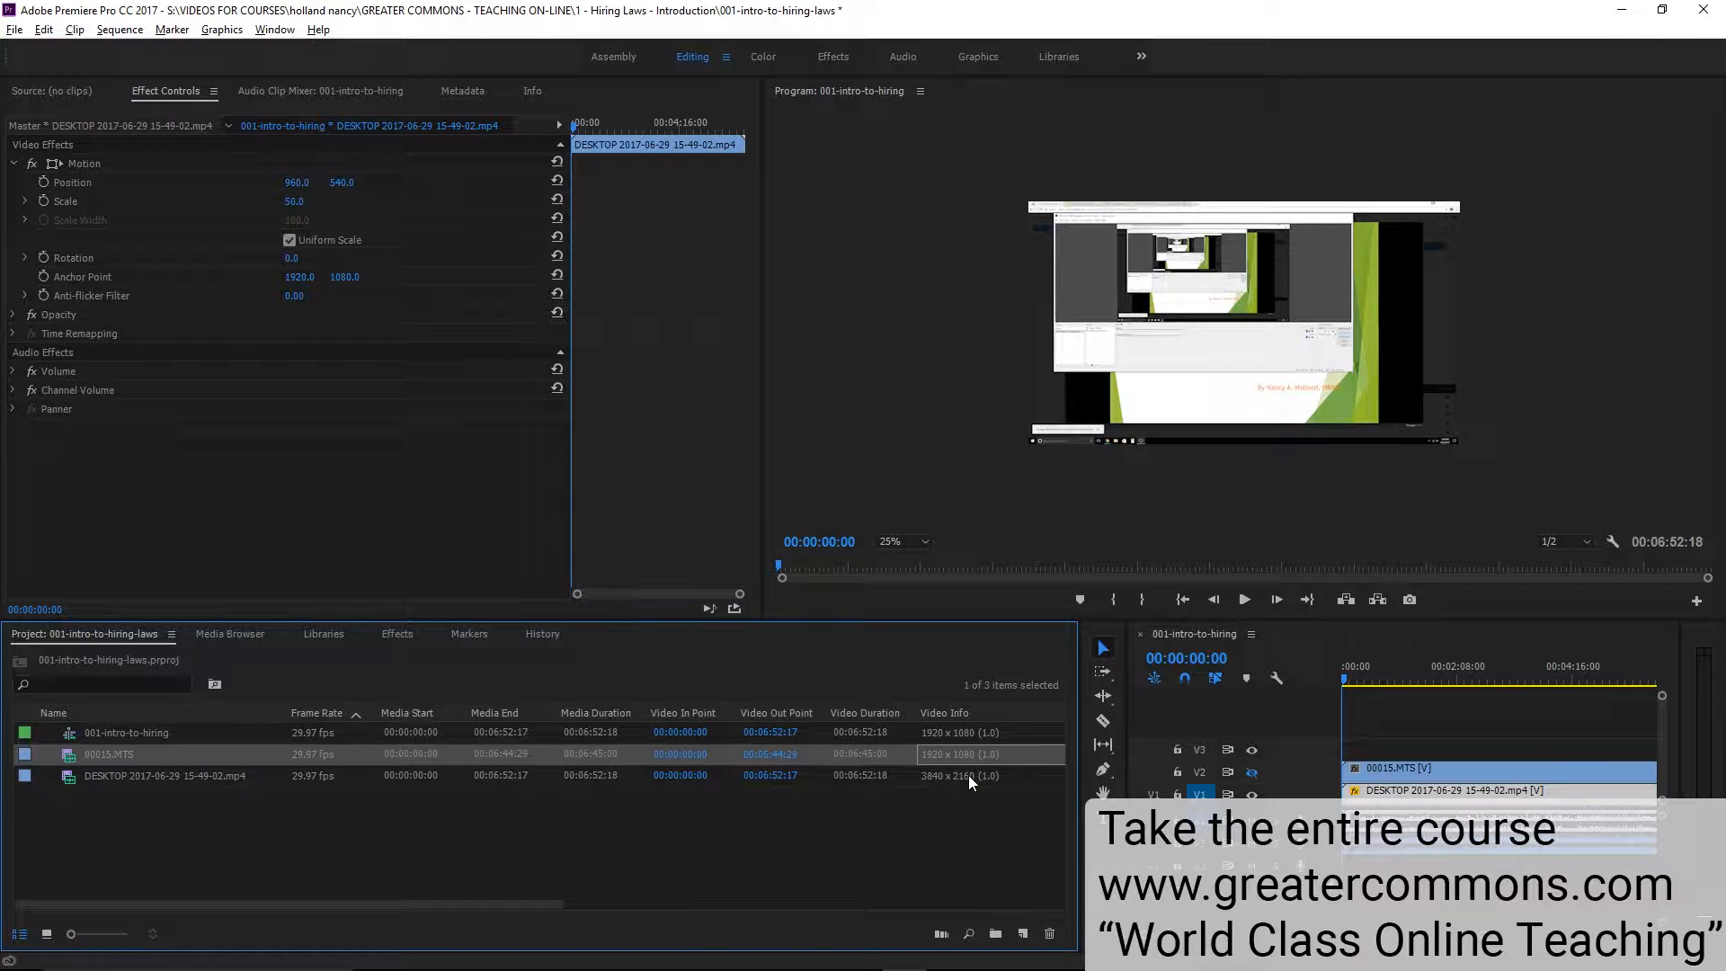
left_click(968, 774)
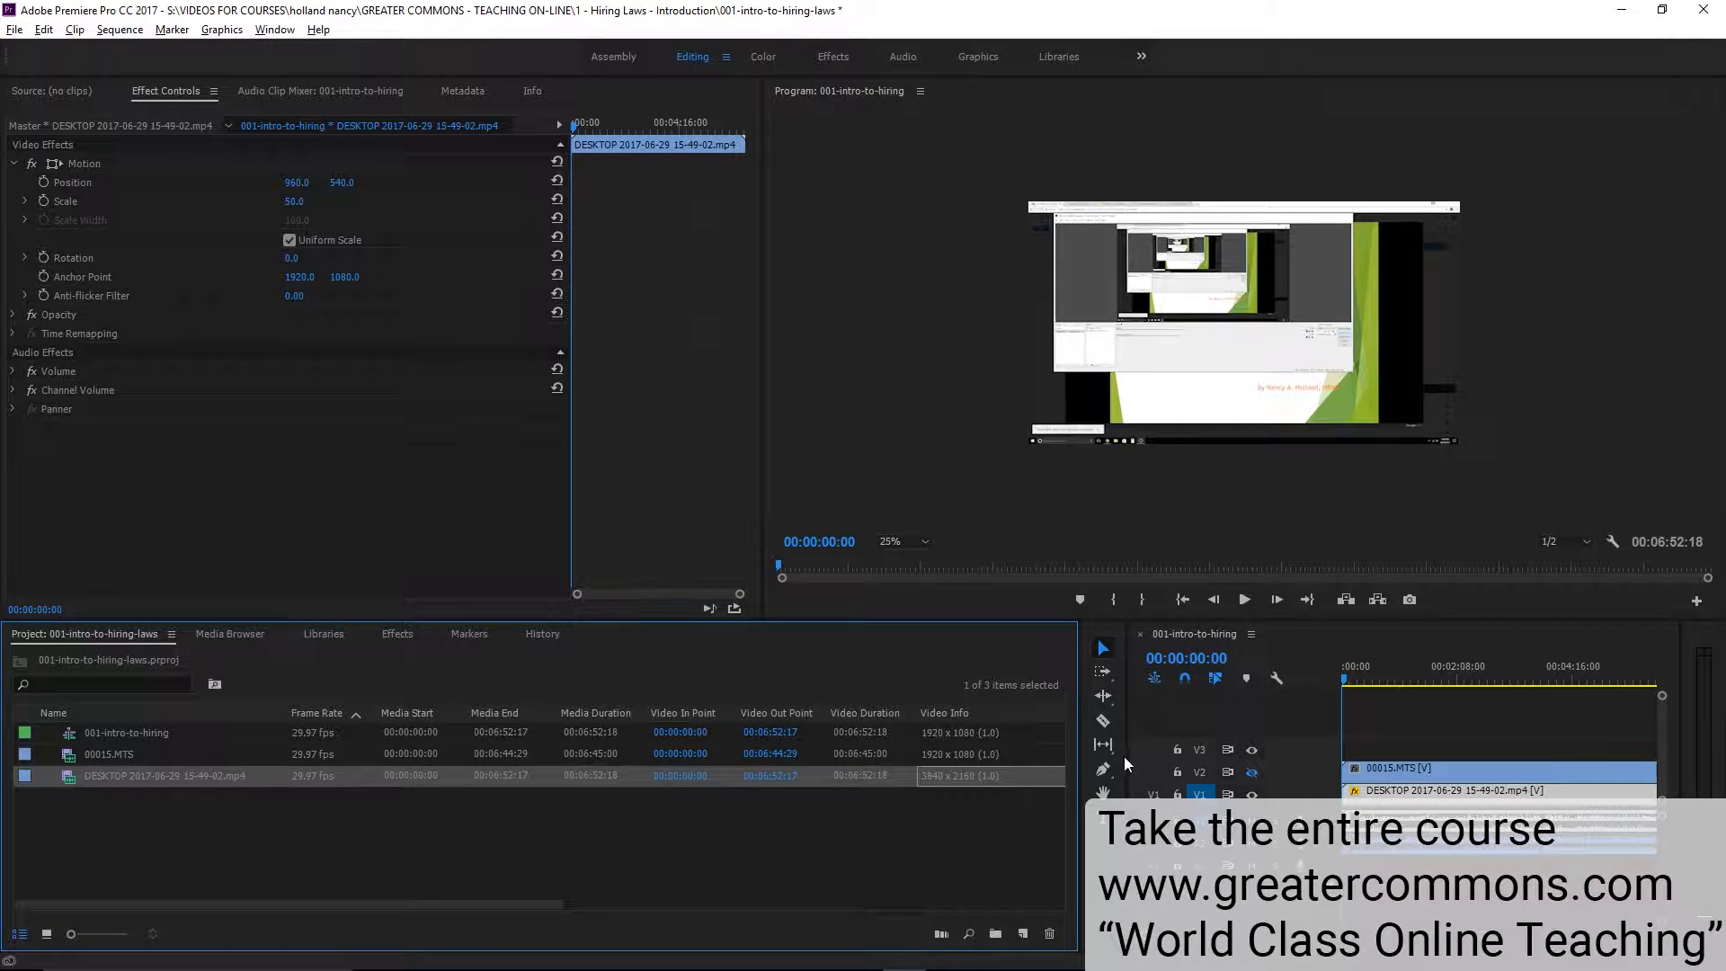
left_click_drag(1127, 759, 601, 793)
Make video track V2 visible and activate the Motion transform box for the 00015.MTS clip
left_click(725, 771)
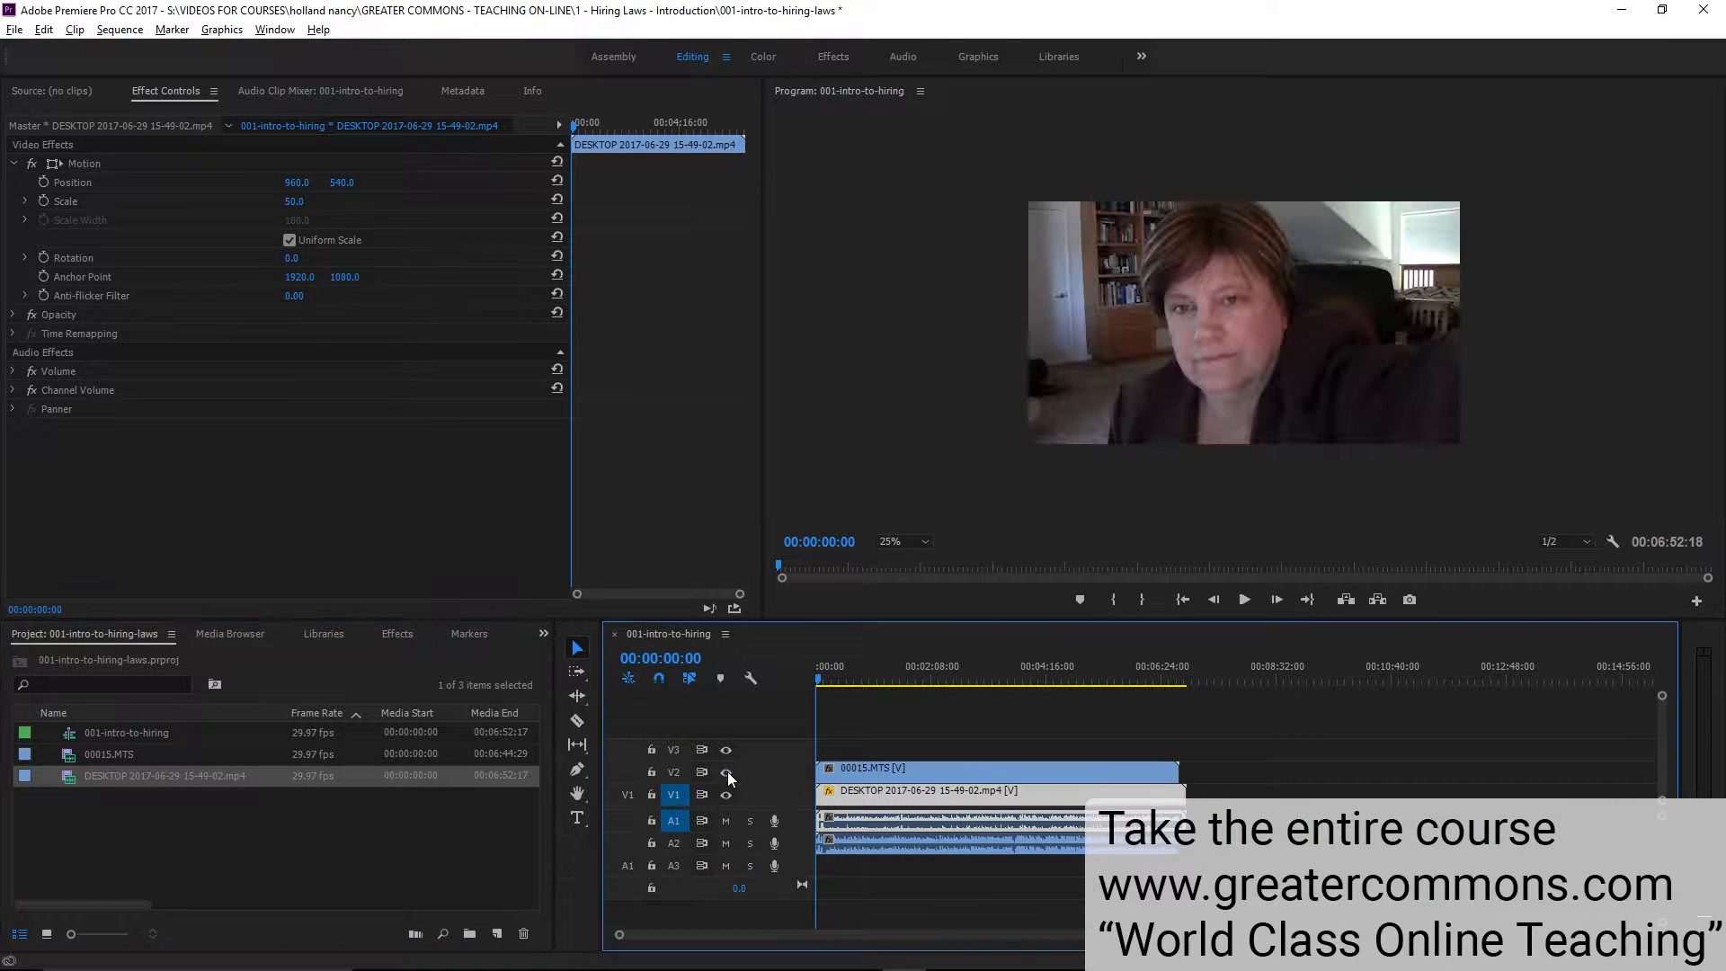
left_click(892, 769)
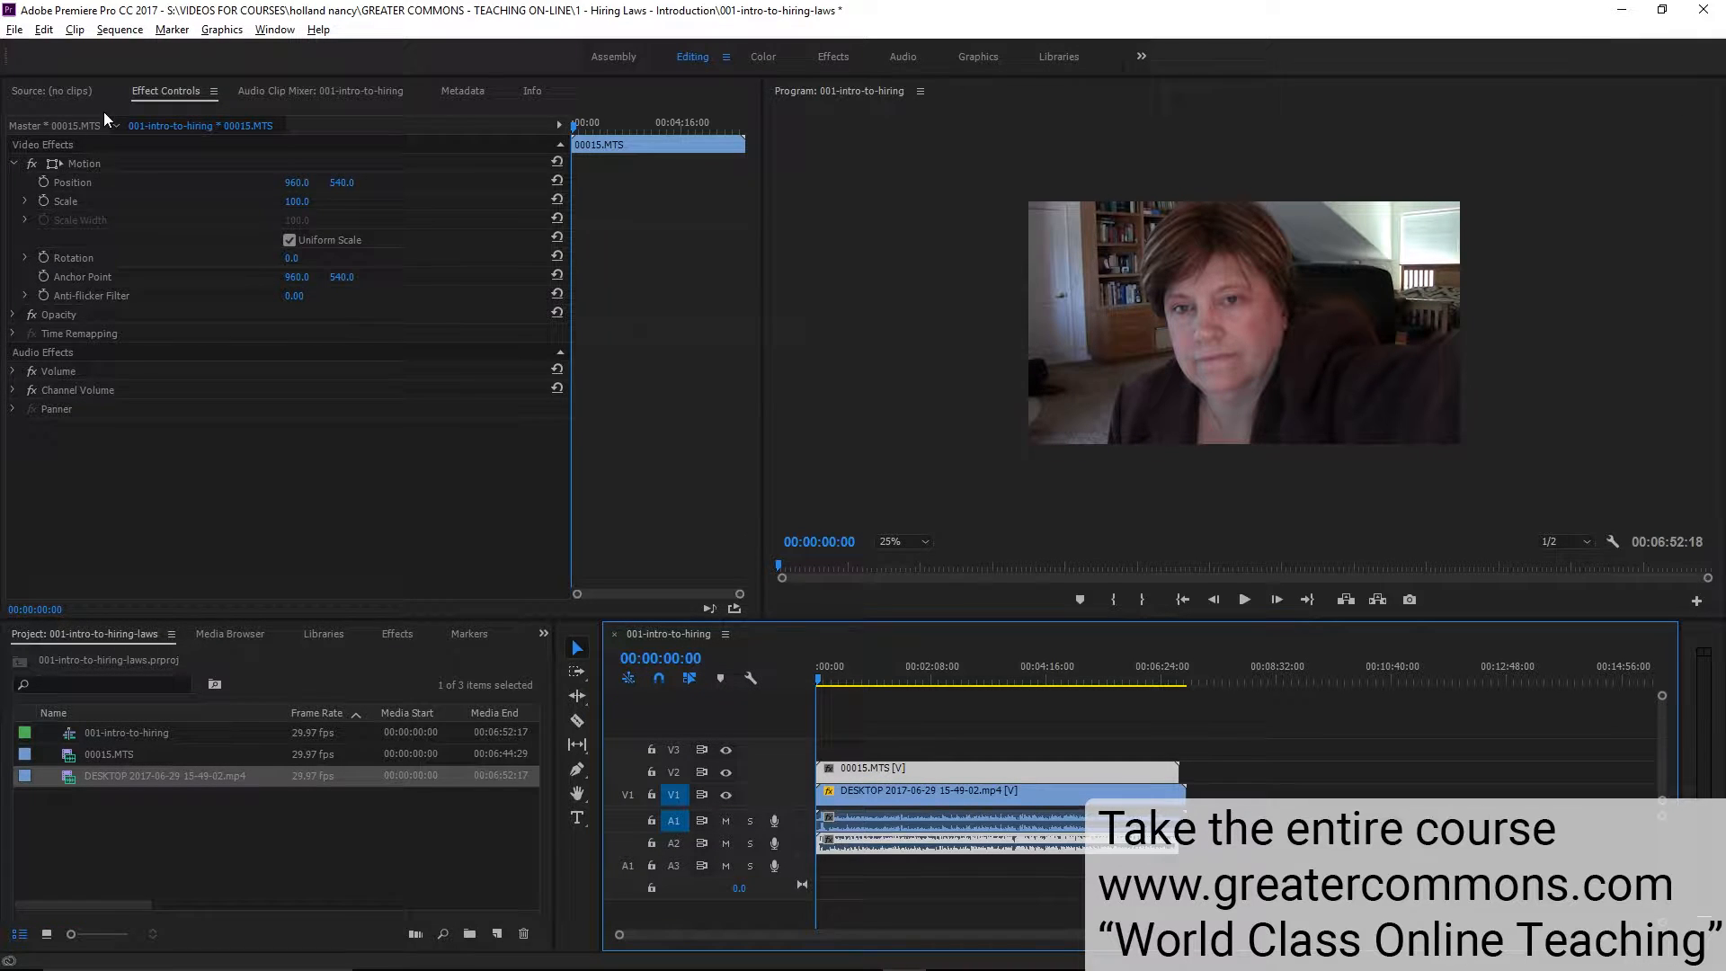
left_click(74, 96)
left_click(132, 90)
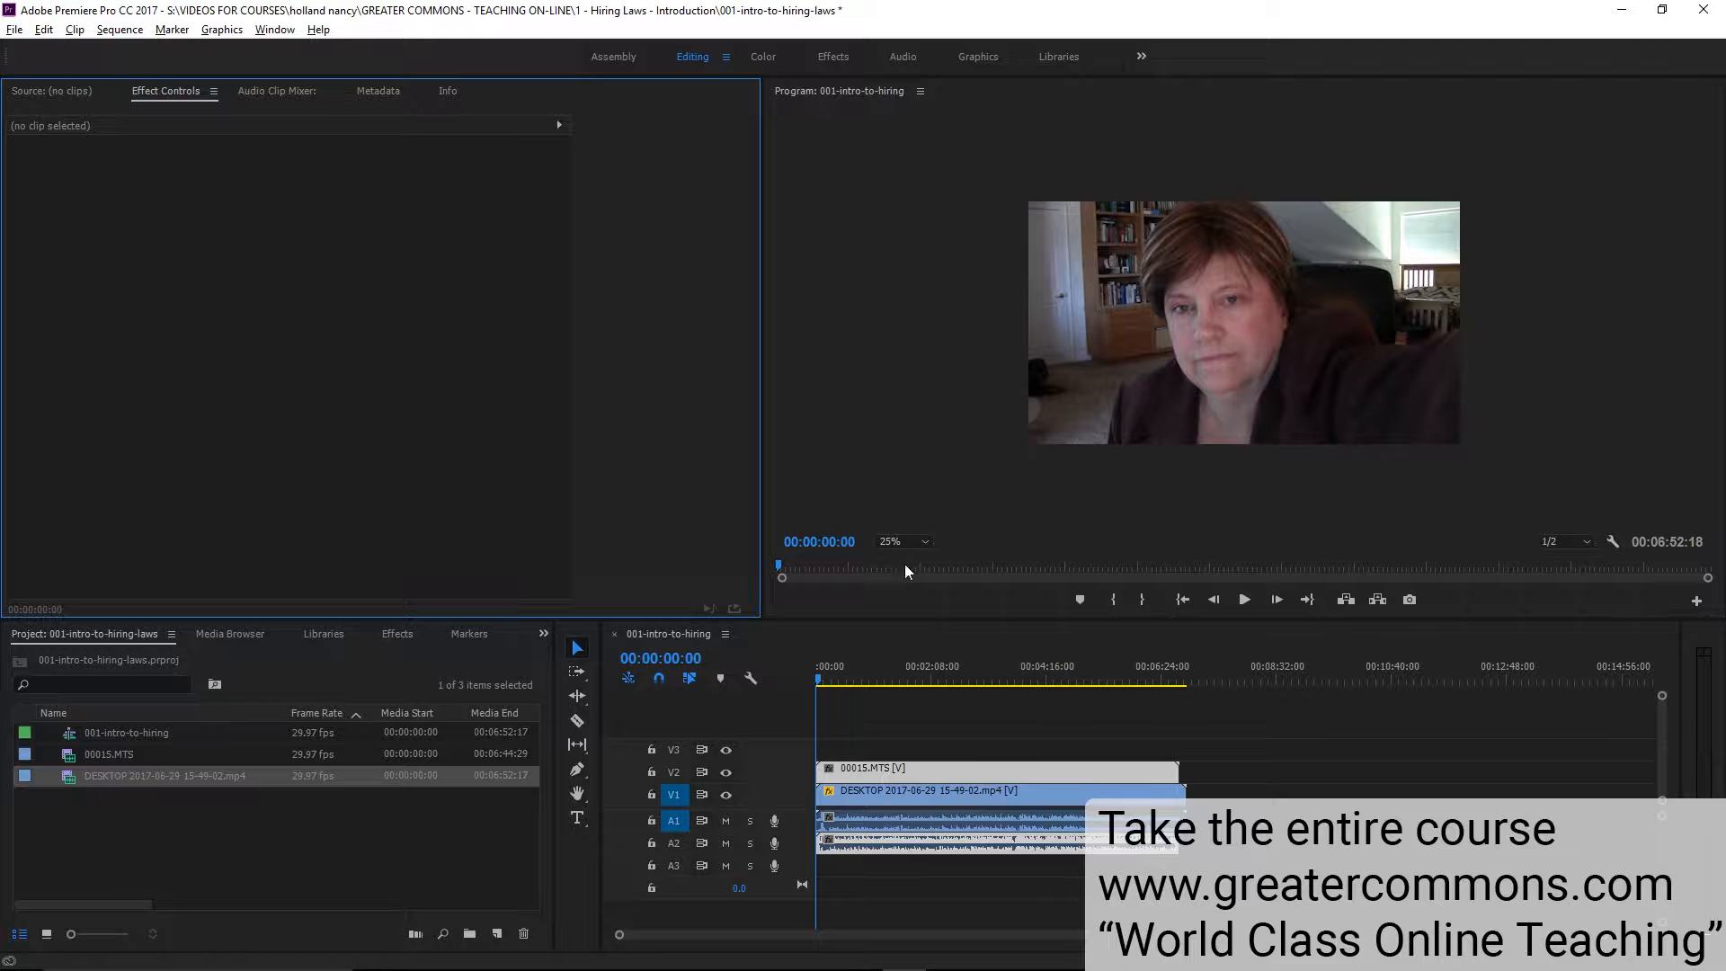
left_click(962, 768)
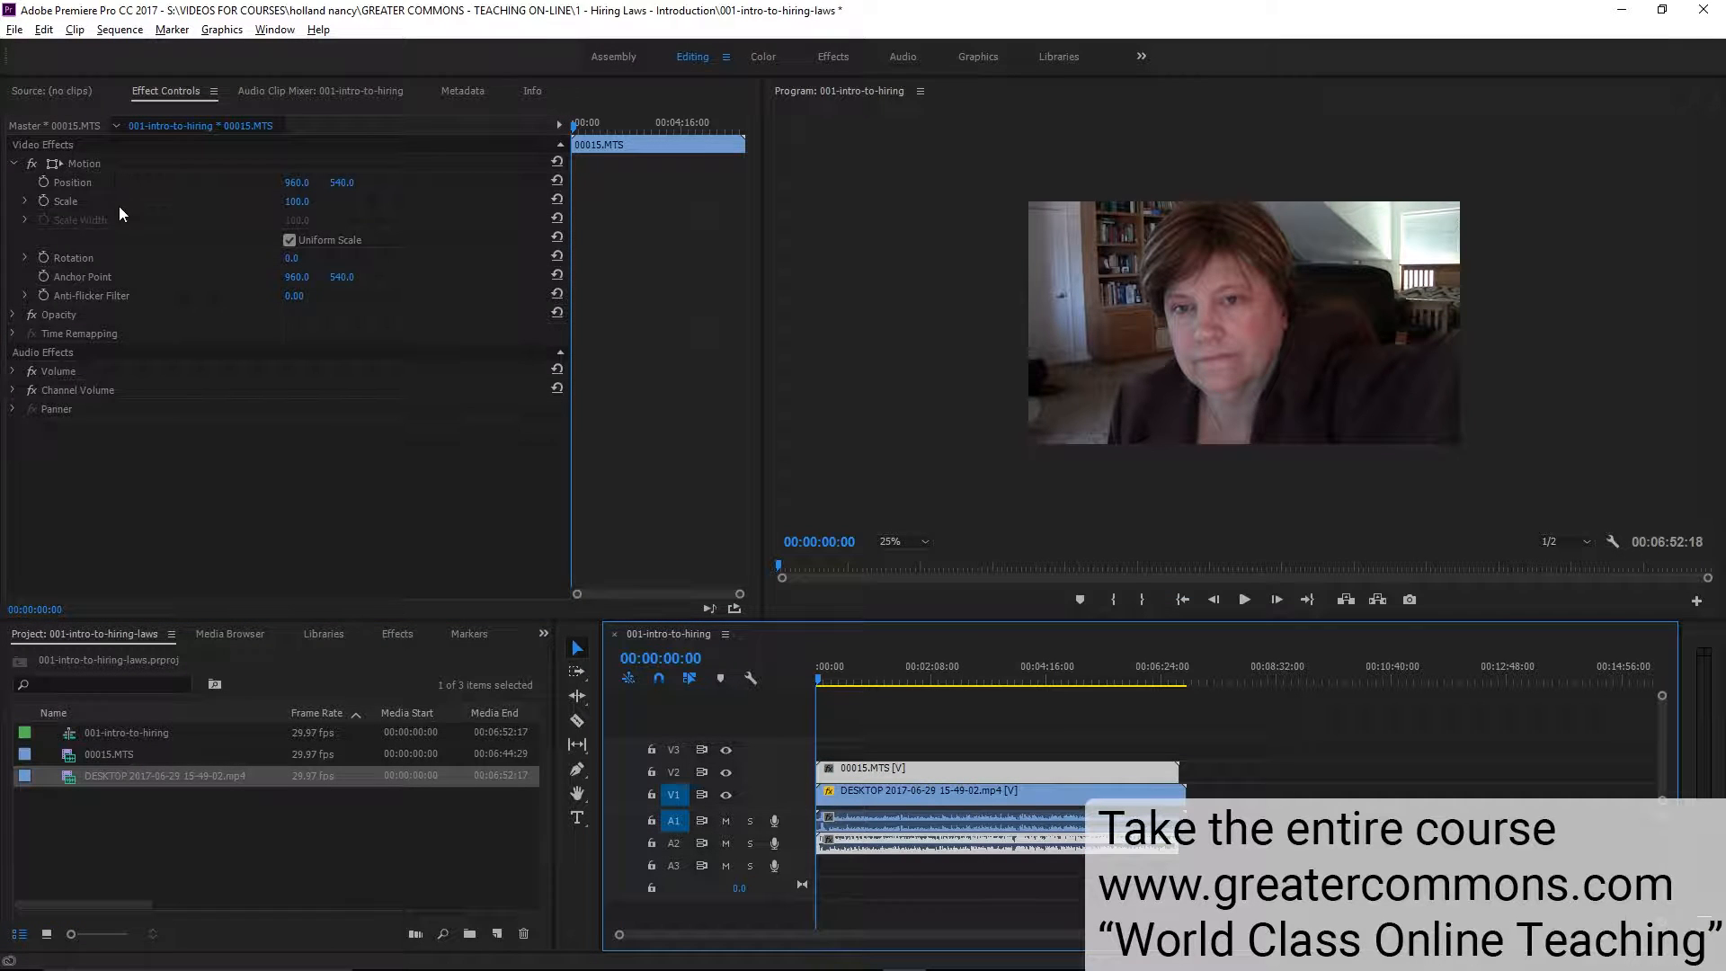
left_click(52, 163)
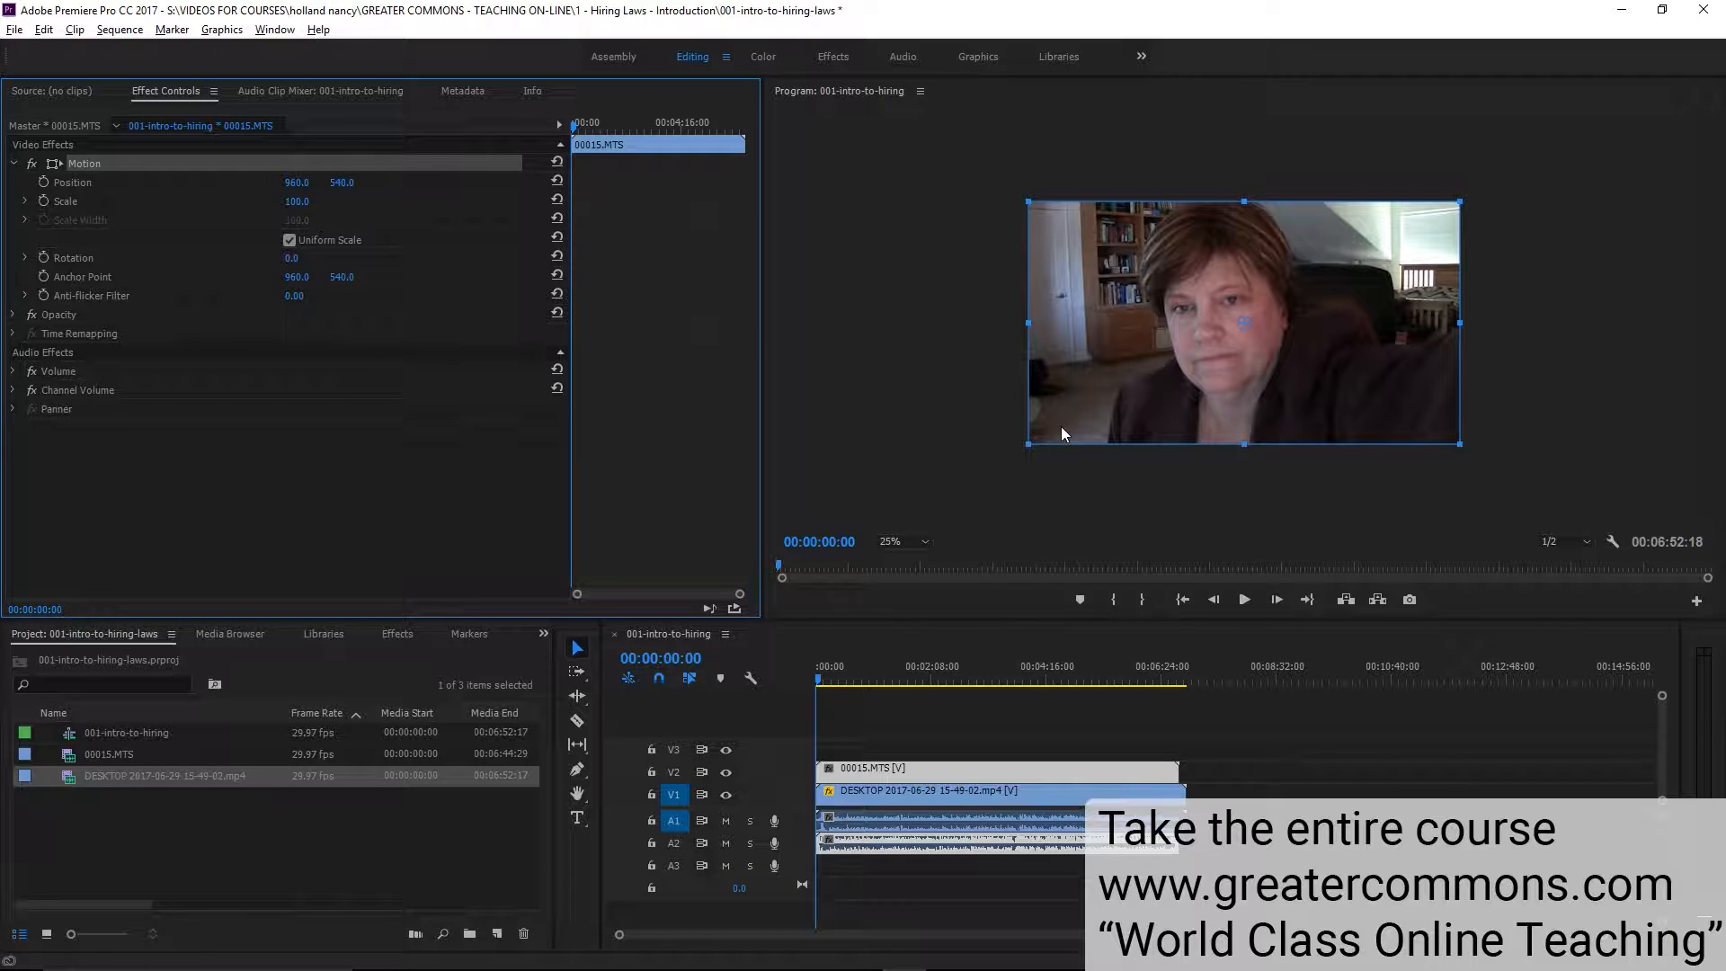
Try shrinking the 00015.MTS clip to about 70% scale in the program preview and undo the scaling
left_click_drag(1028, 444, 1094, 407)
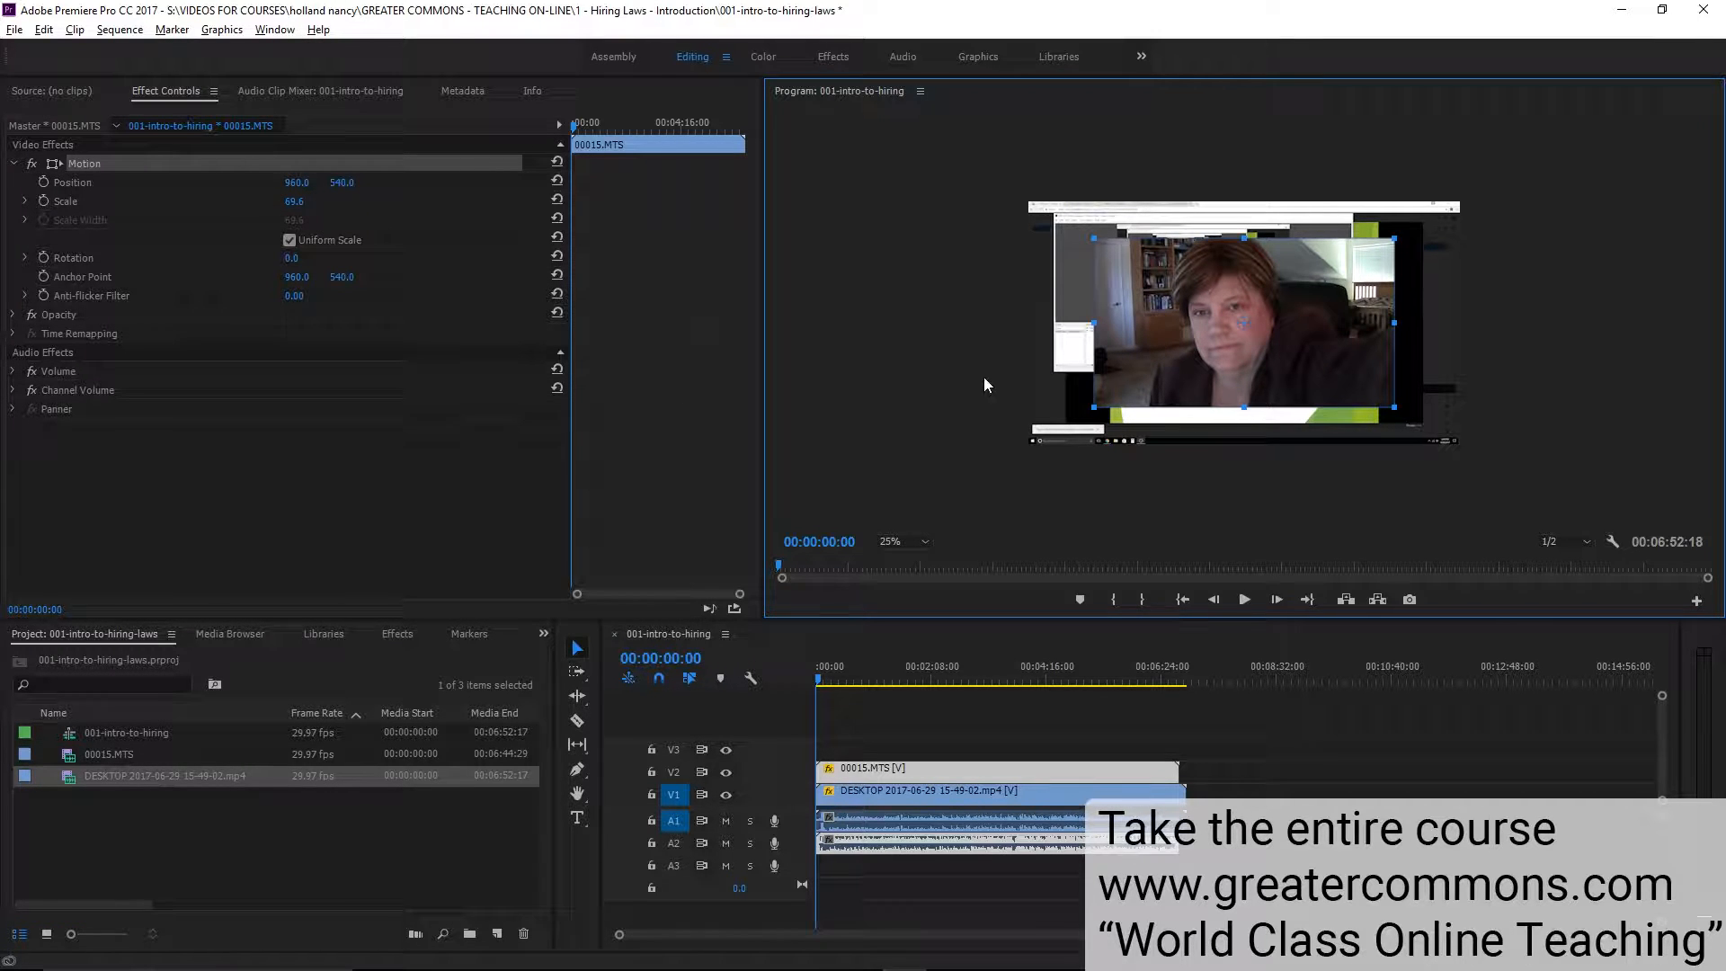
key("ctrl+z")
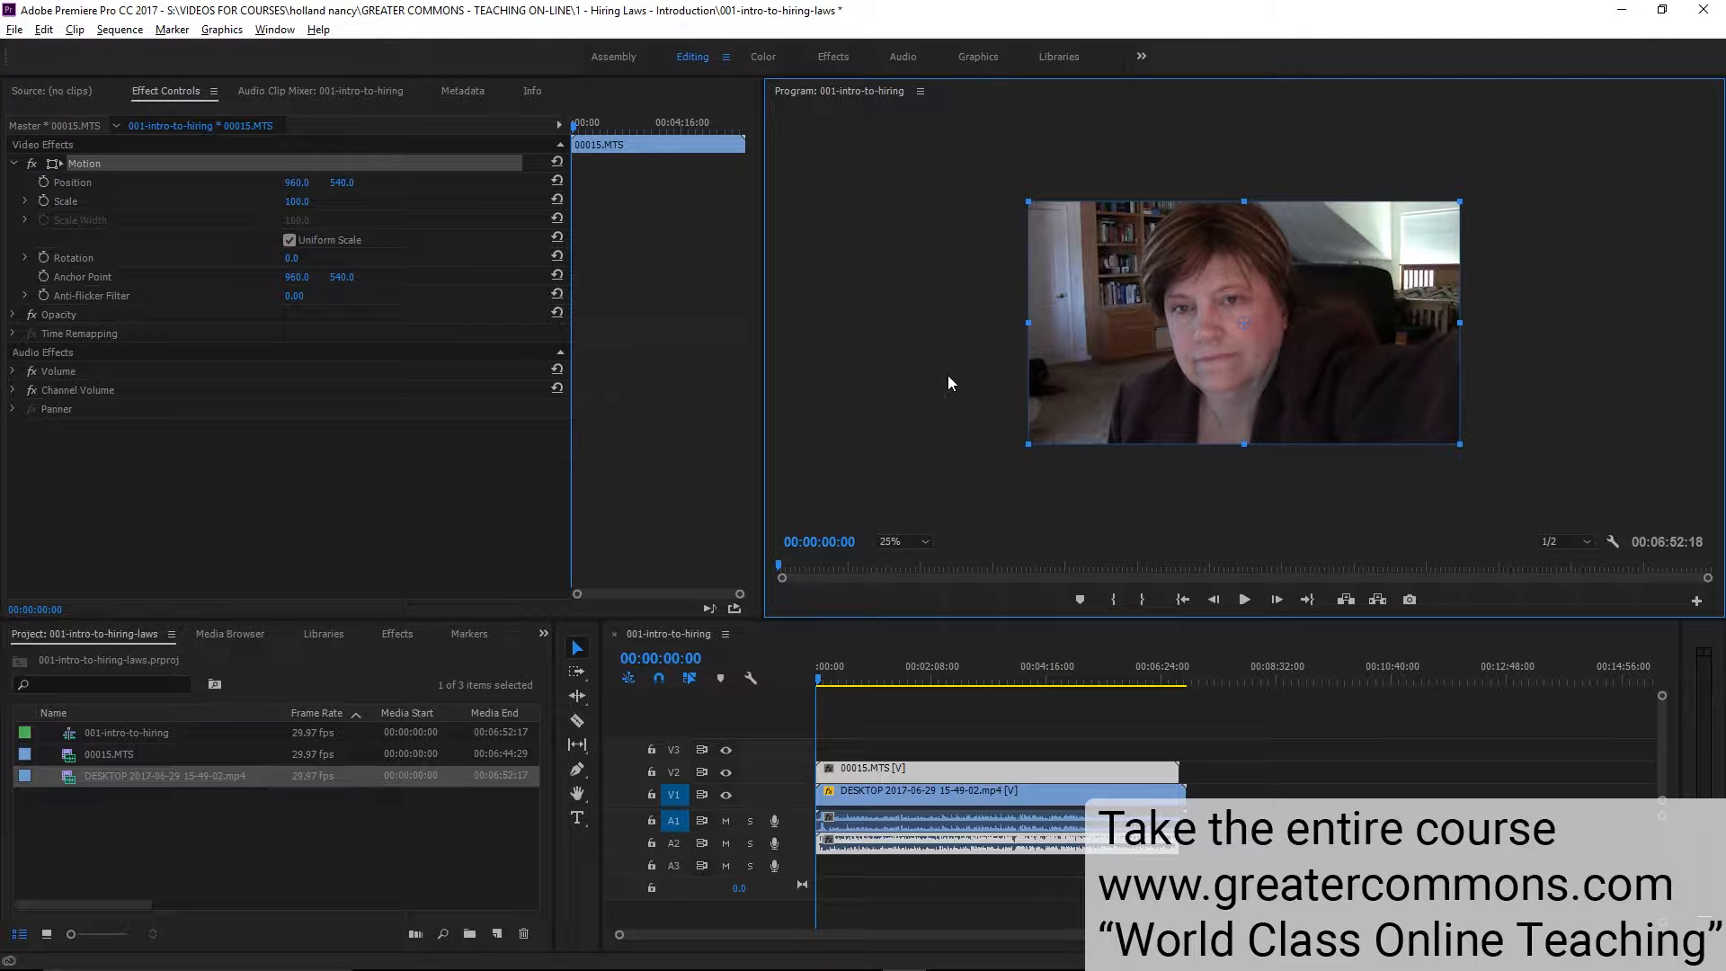
View the program preview at the Fit zoom level and return it to 25%
left_click(915, 541)
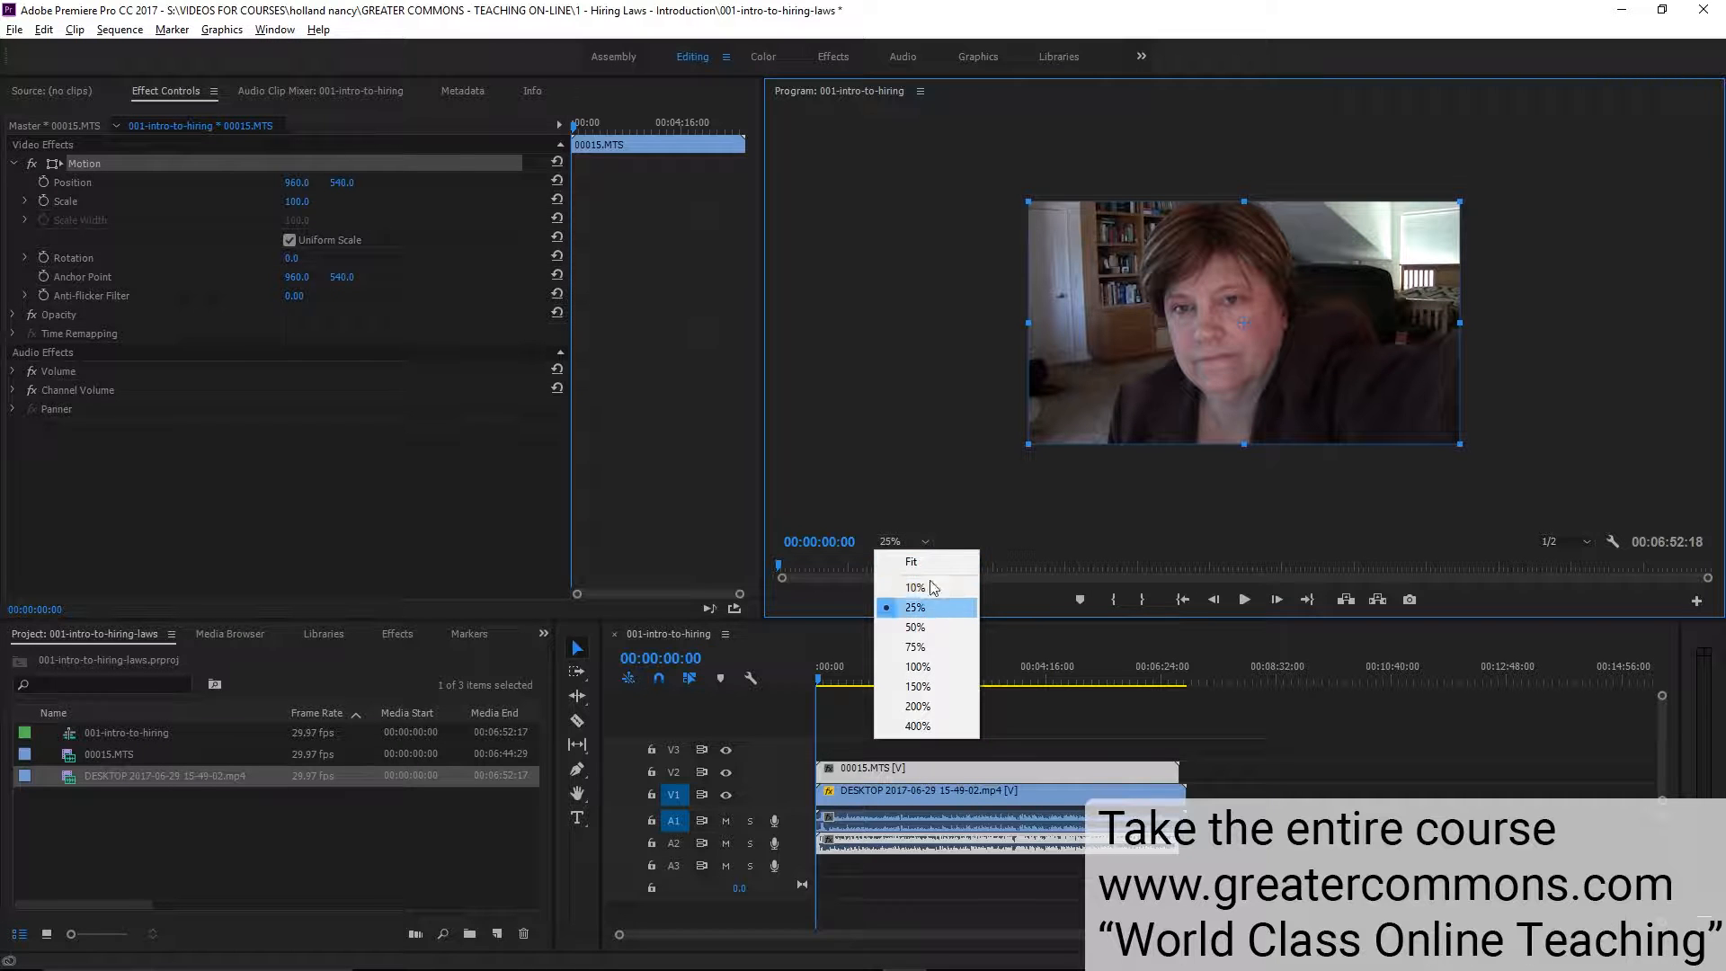
left_click(930, 566)
left_click(920, 542)
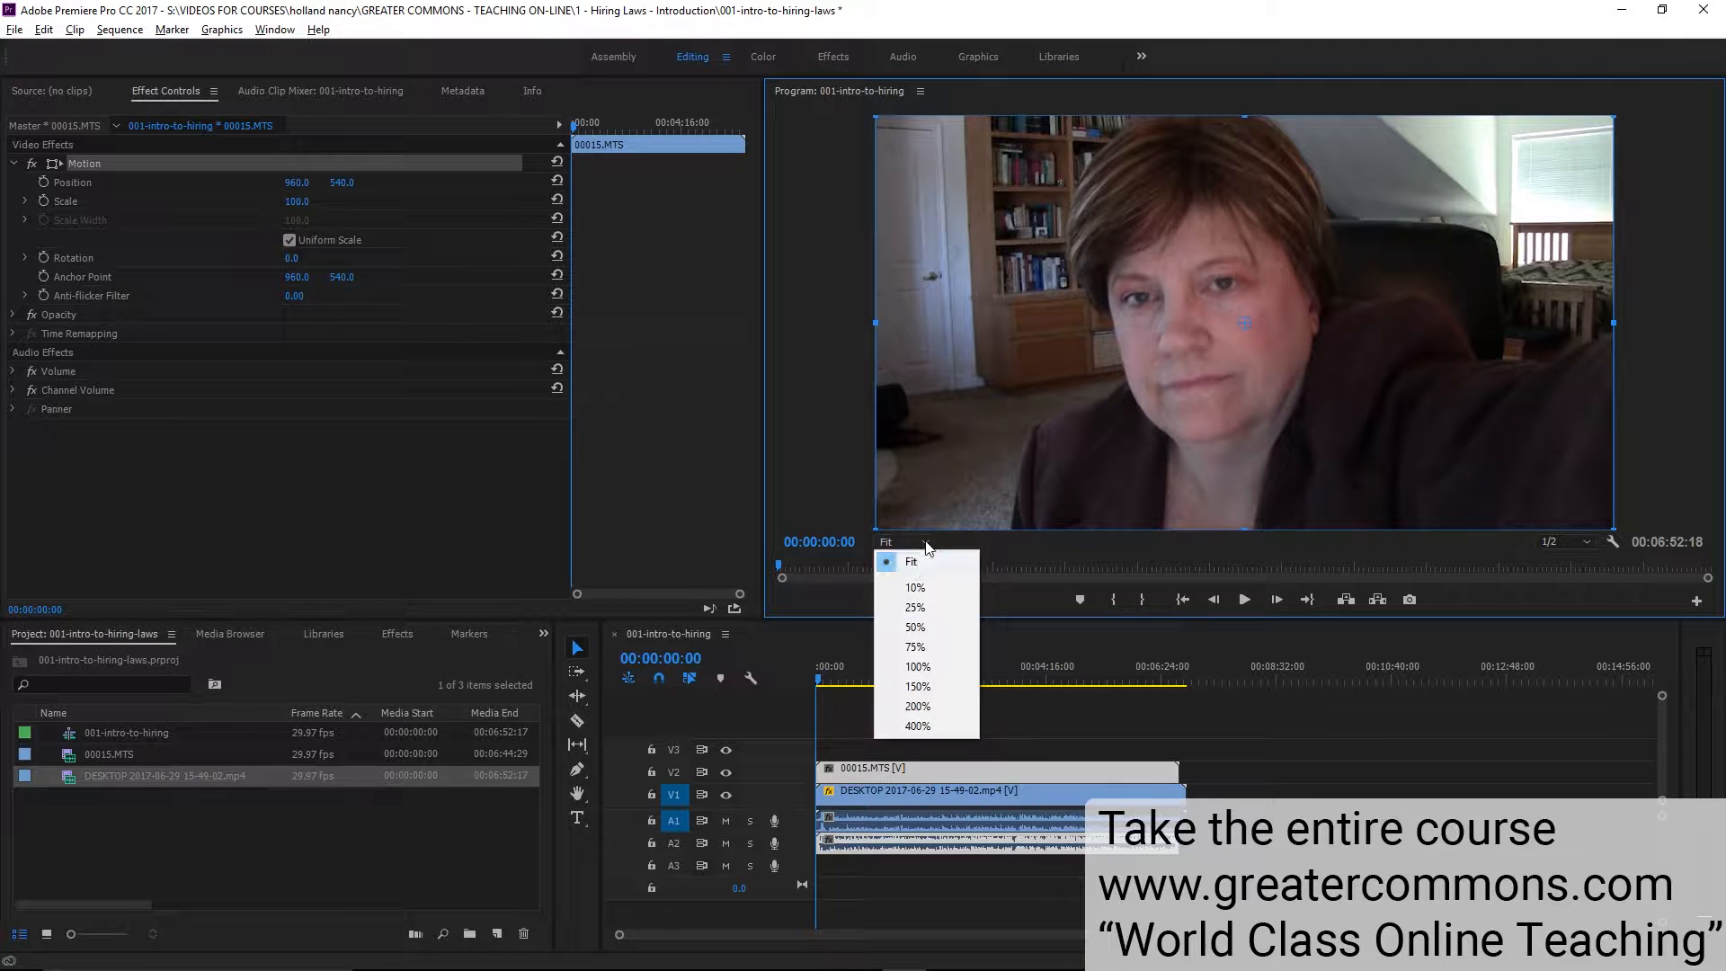
left_click(919, 607)
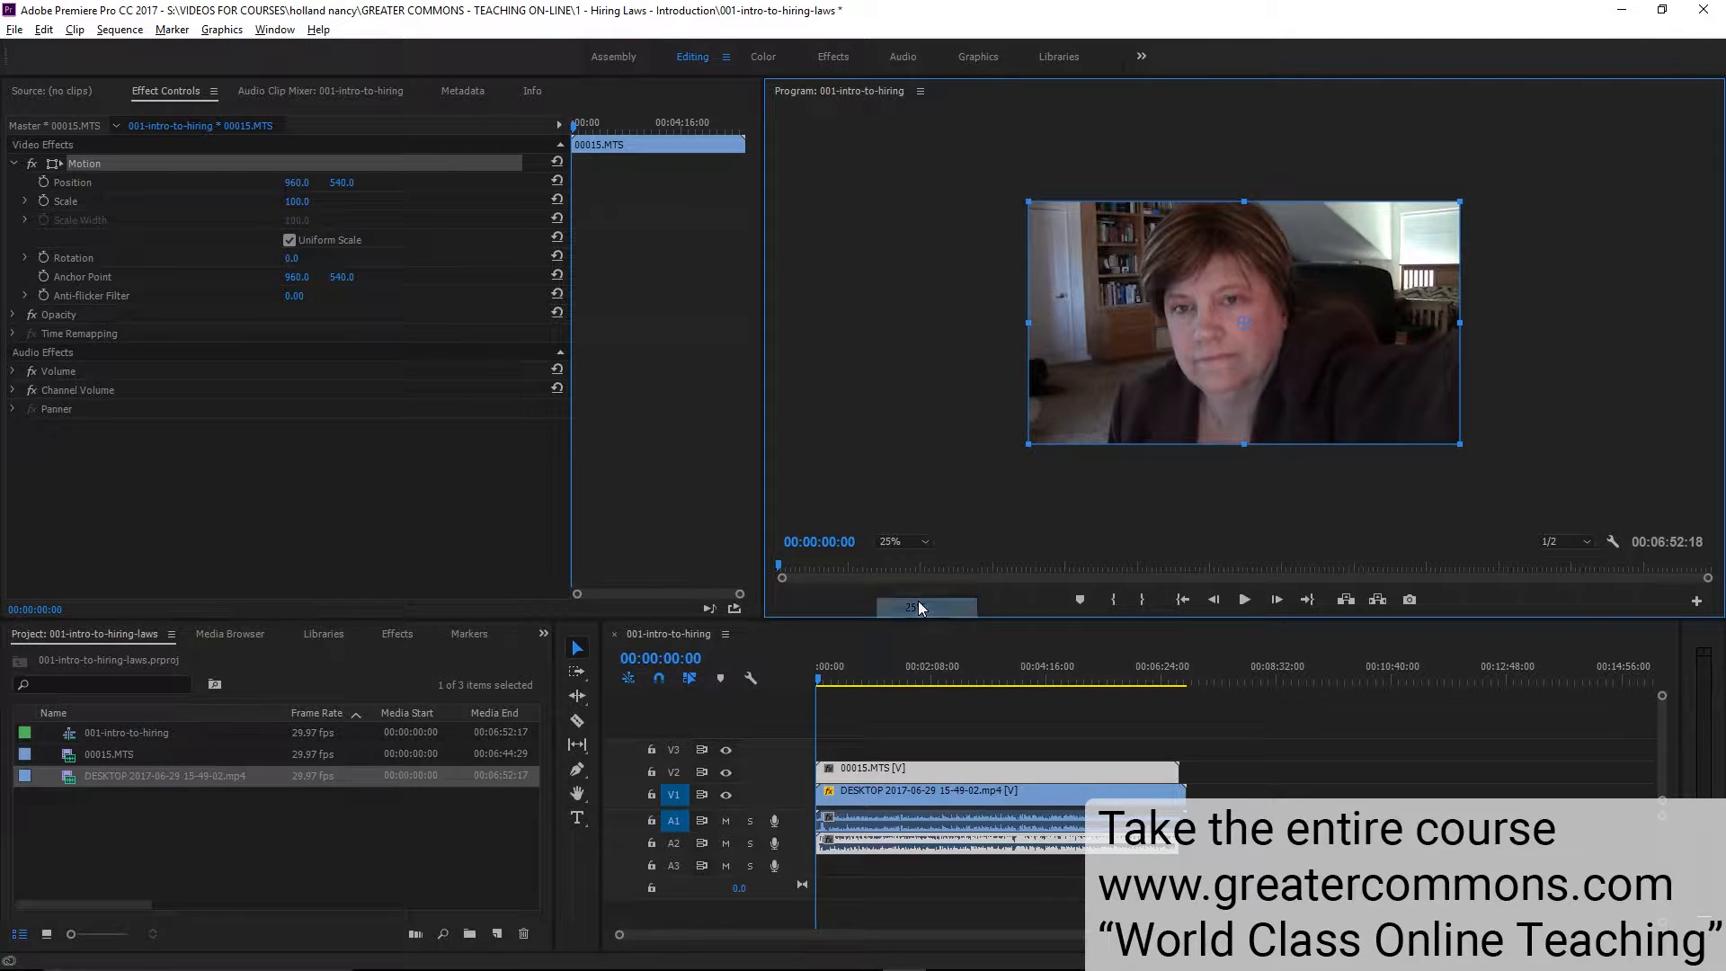
left_click(816, 676)
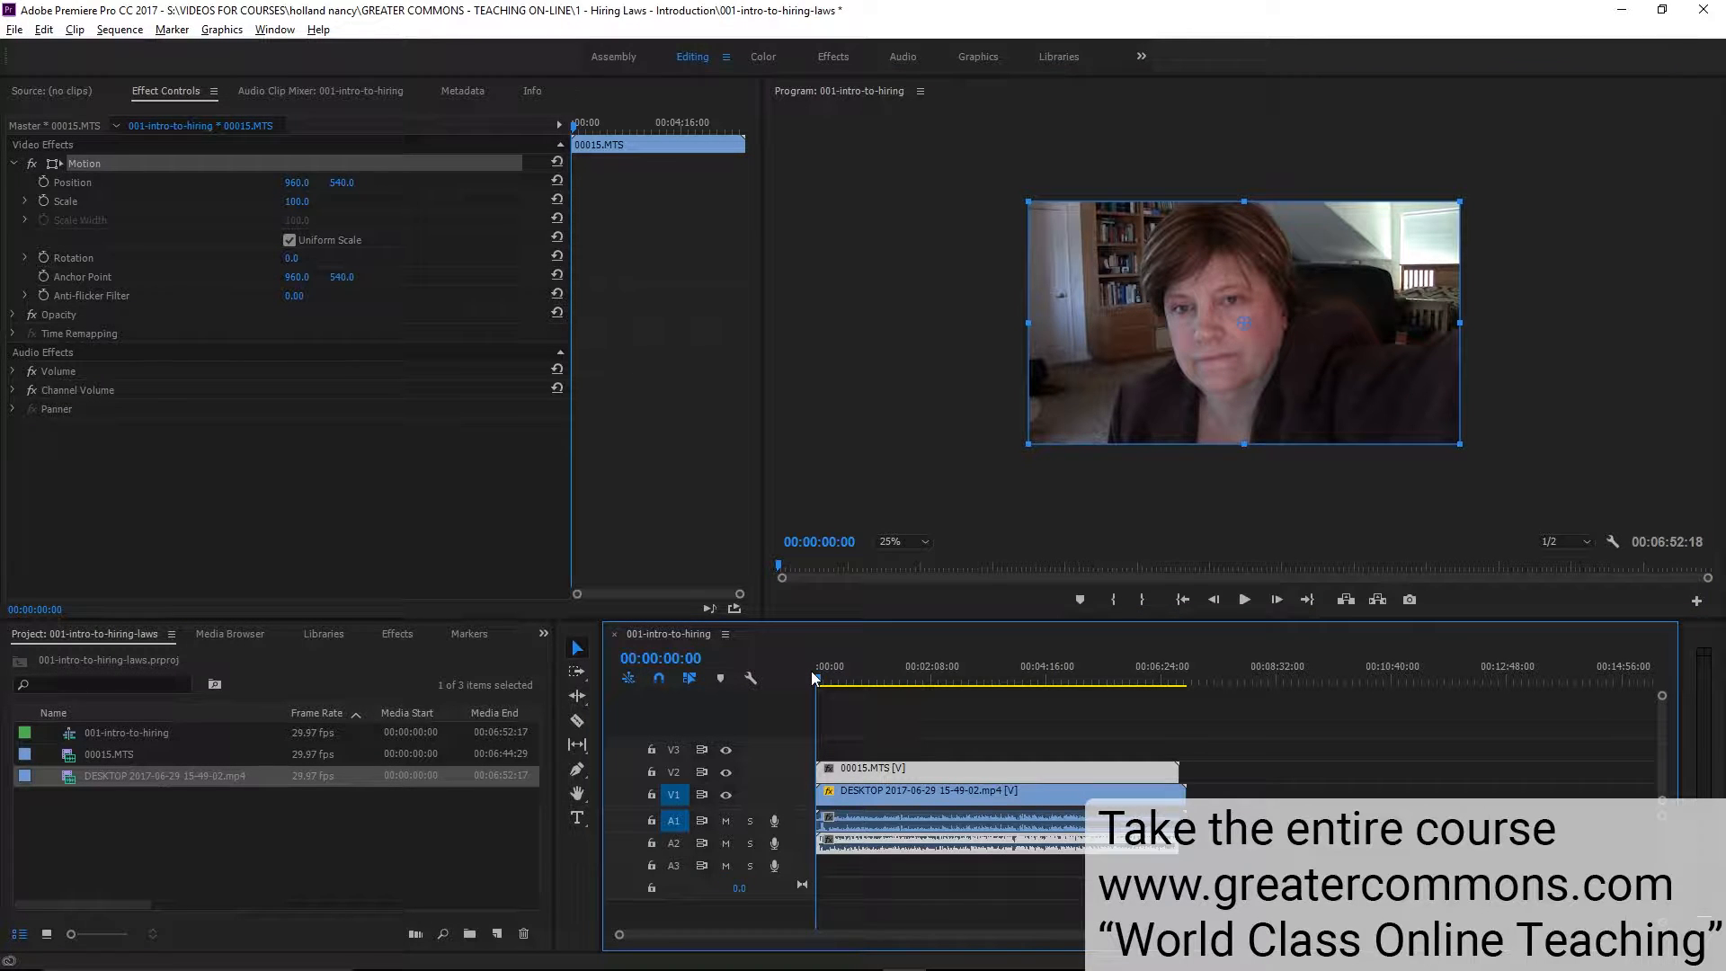
Switch to OBS and set the Desktop Audio Device to Default in the audio settings, applying the change
key("alt+Tab")
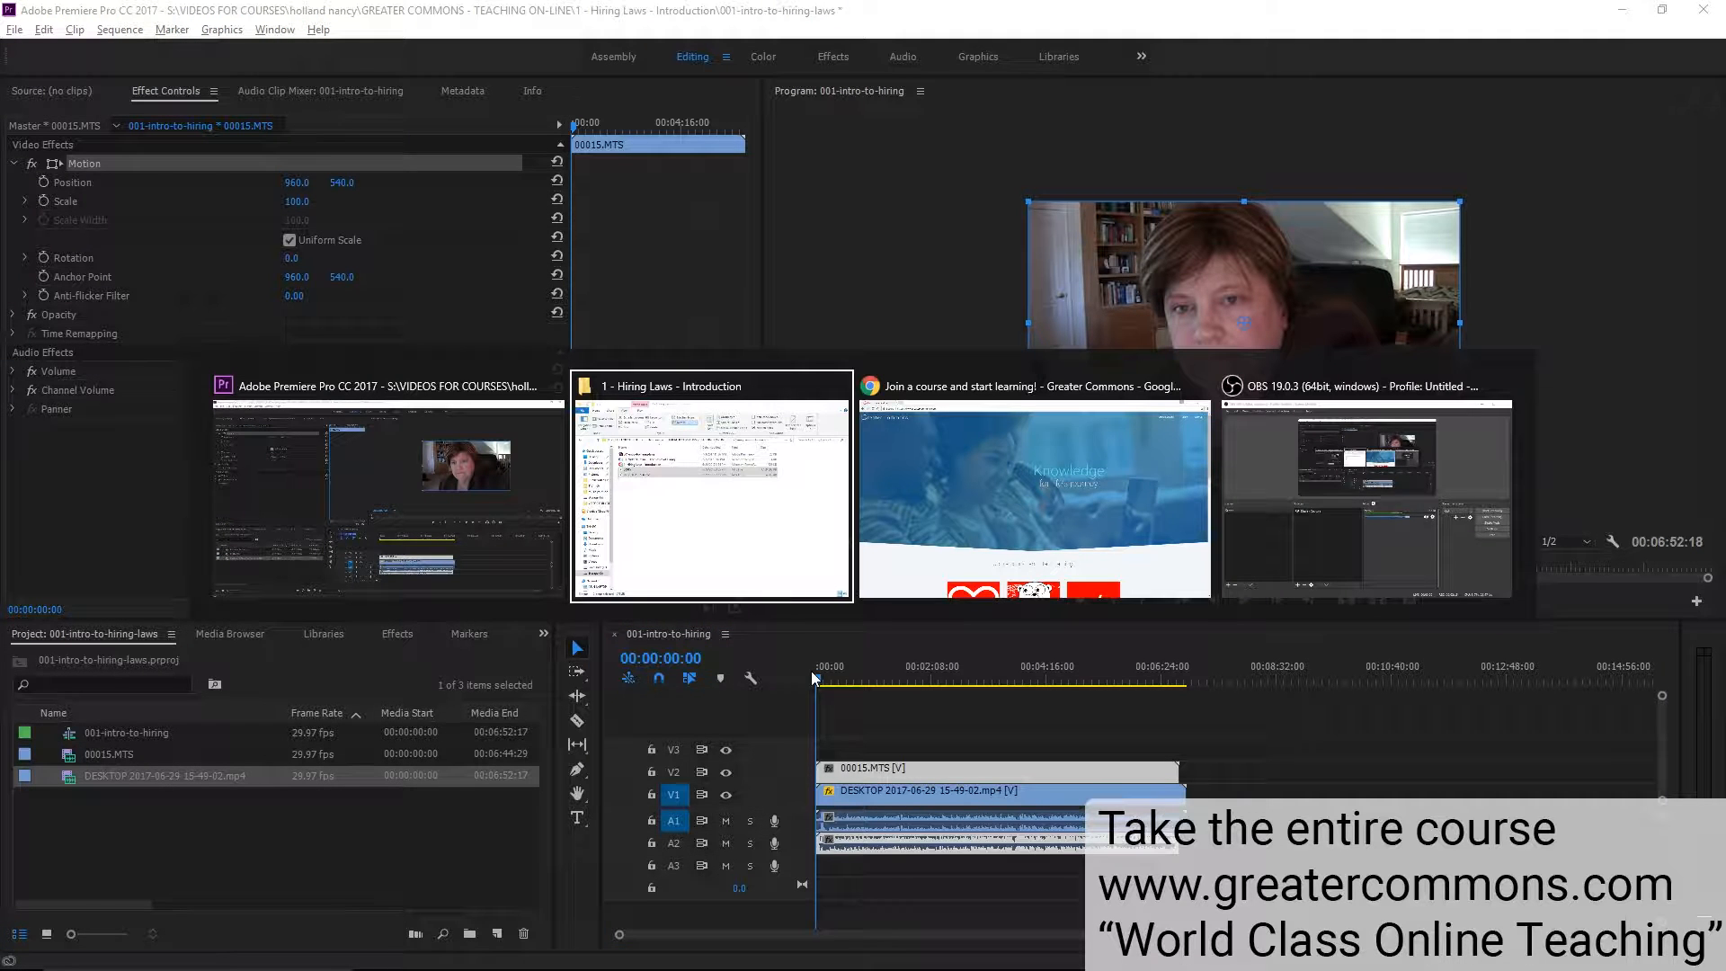
key("alt+Tab")
key("alt+Tab")
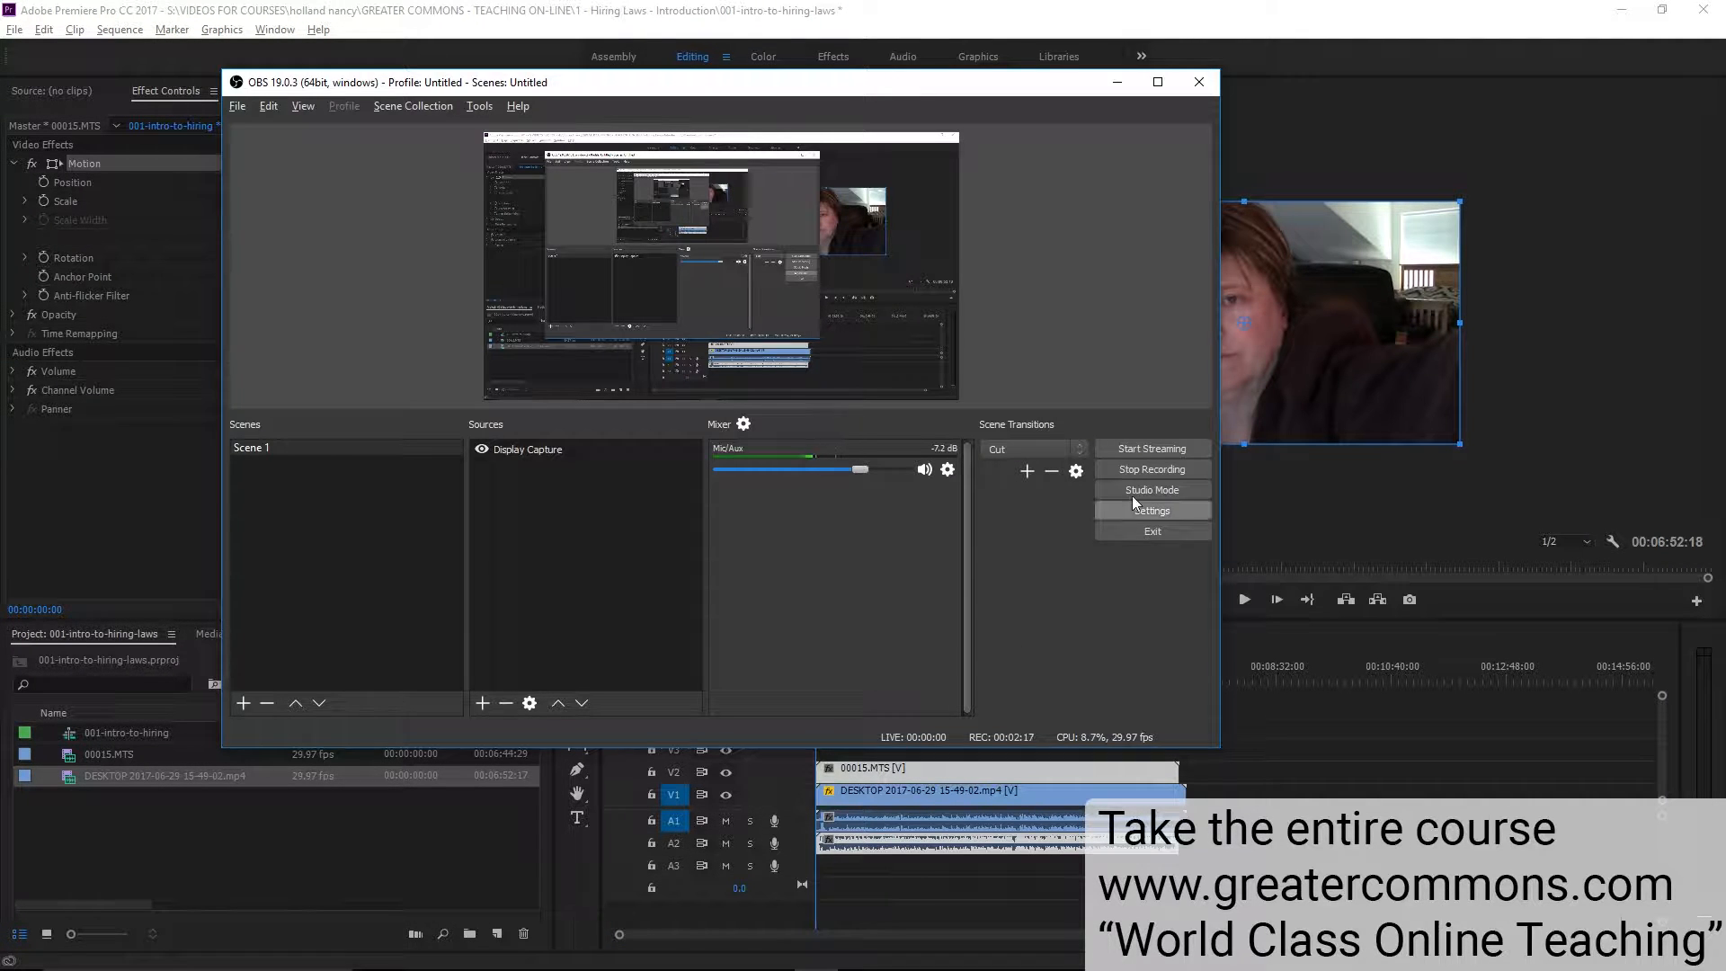
left_click(1147, 507)
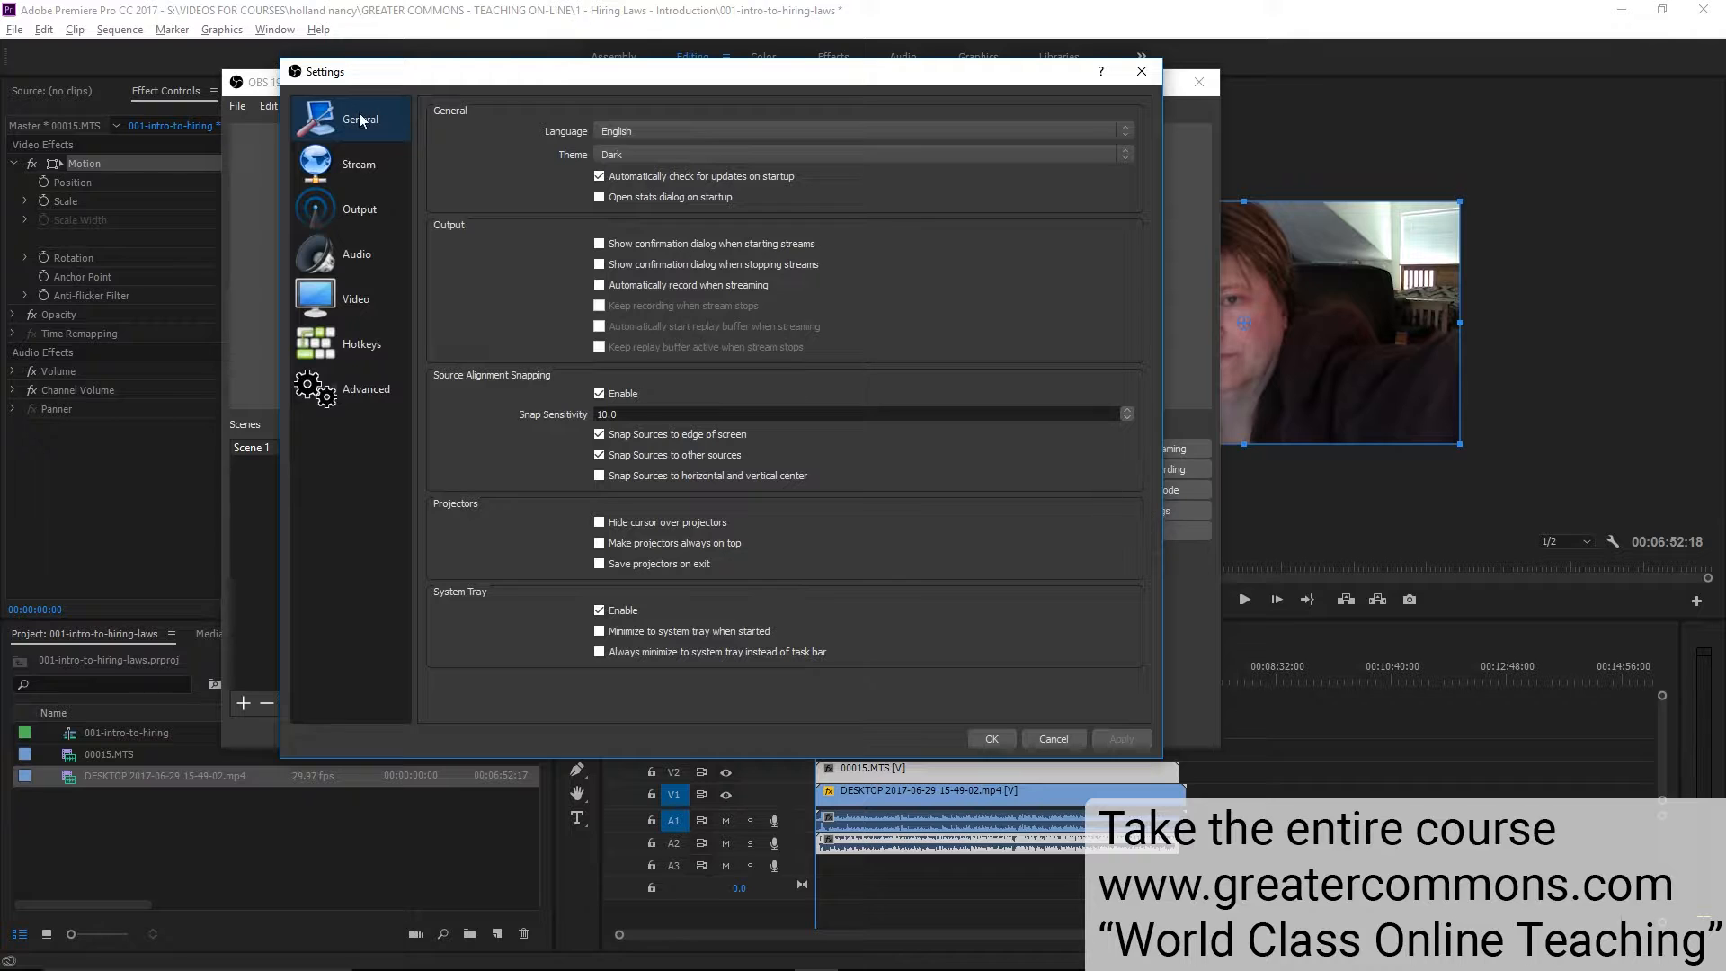
left_click(359, 255)
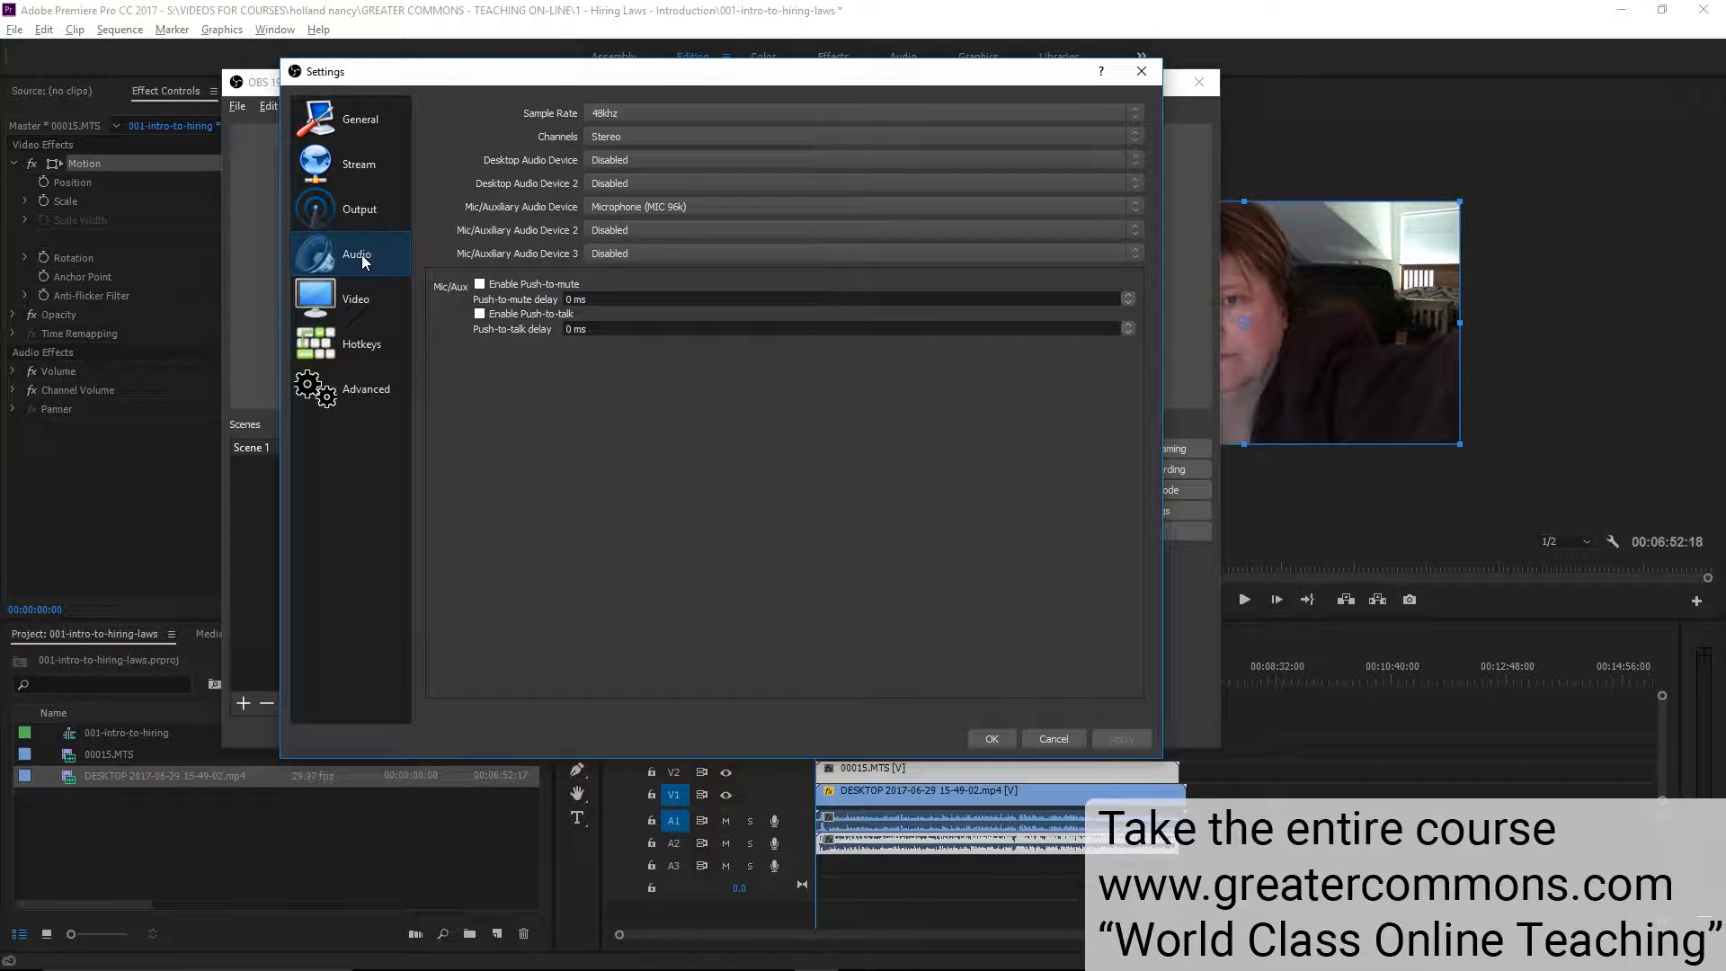
left_click(652, 167)
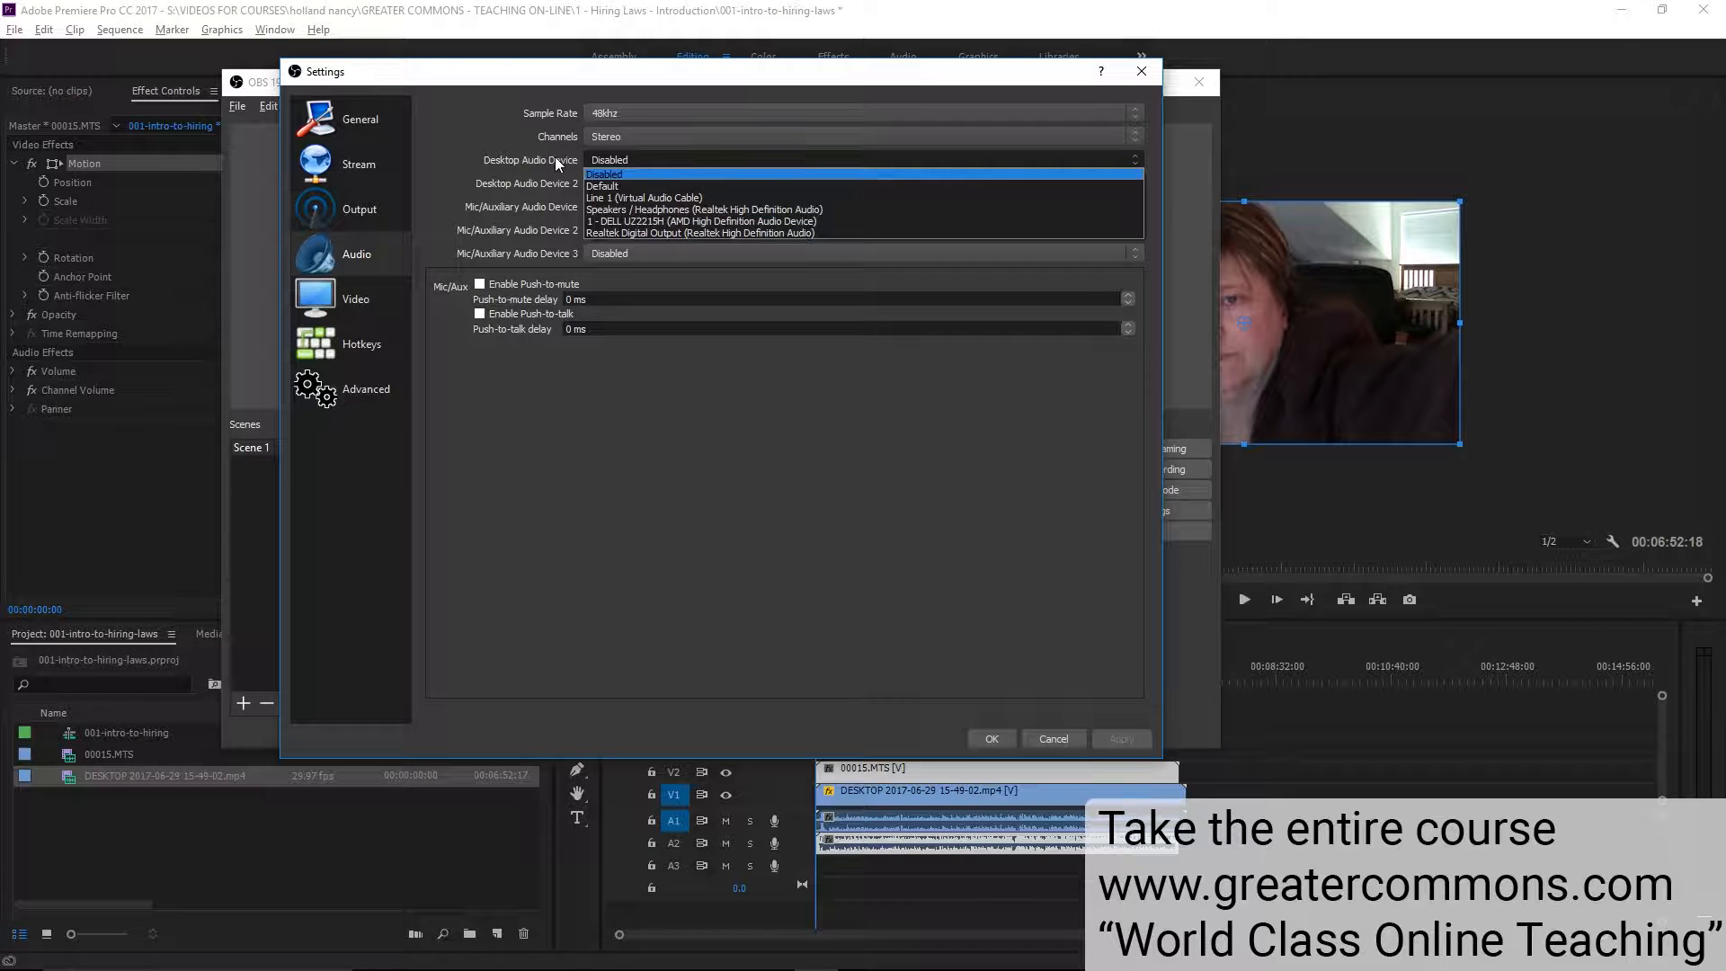
left_click(843, 186)
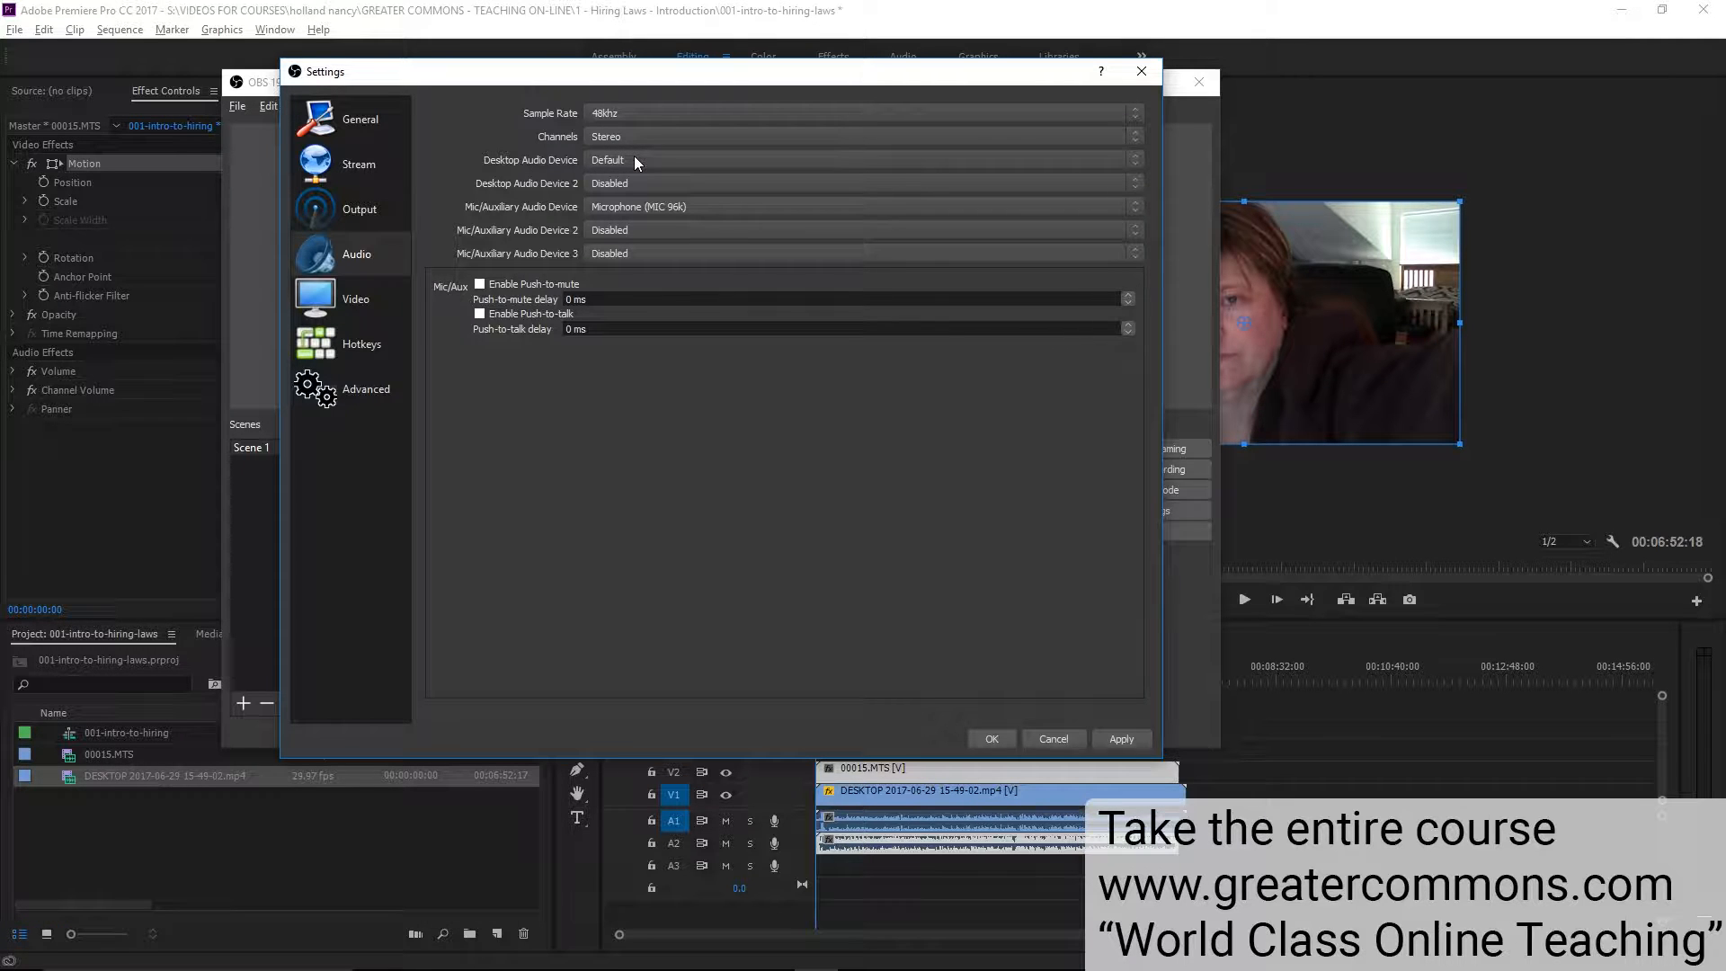
left_click(1123, 740)
left_click(988, 739)
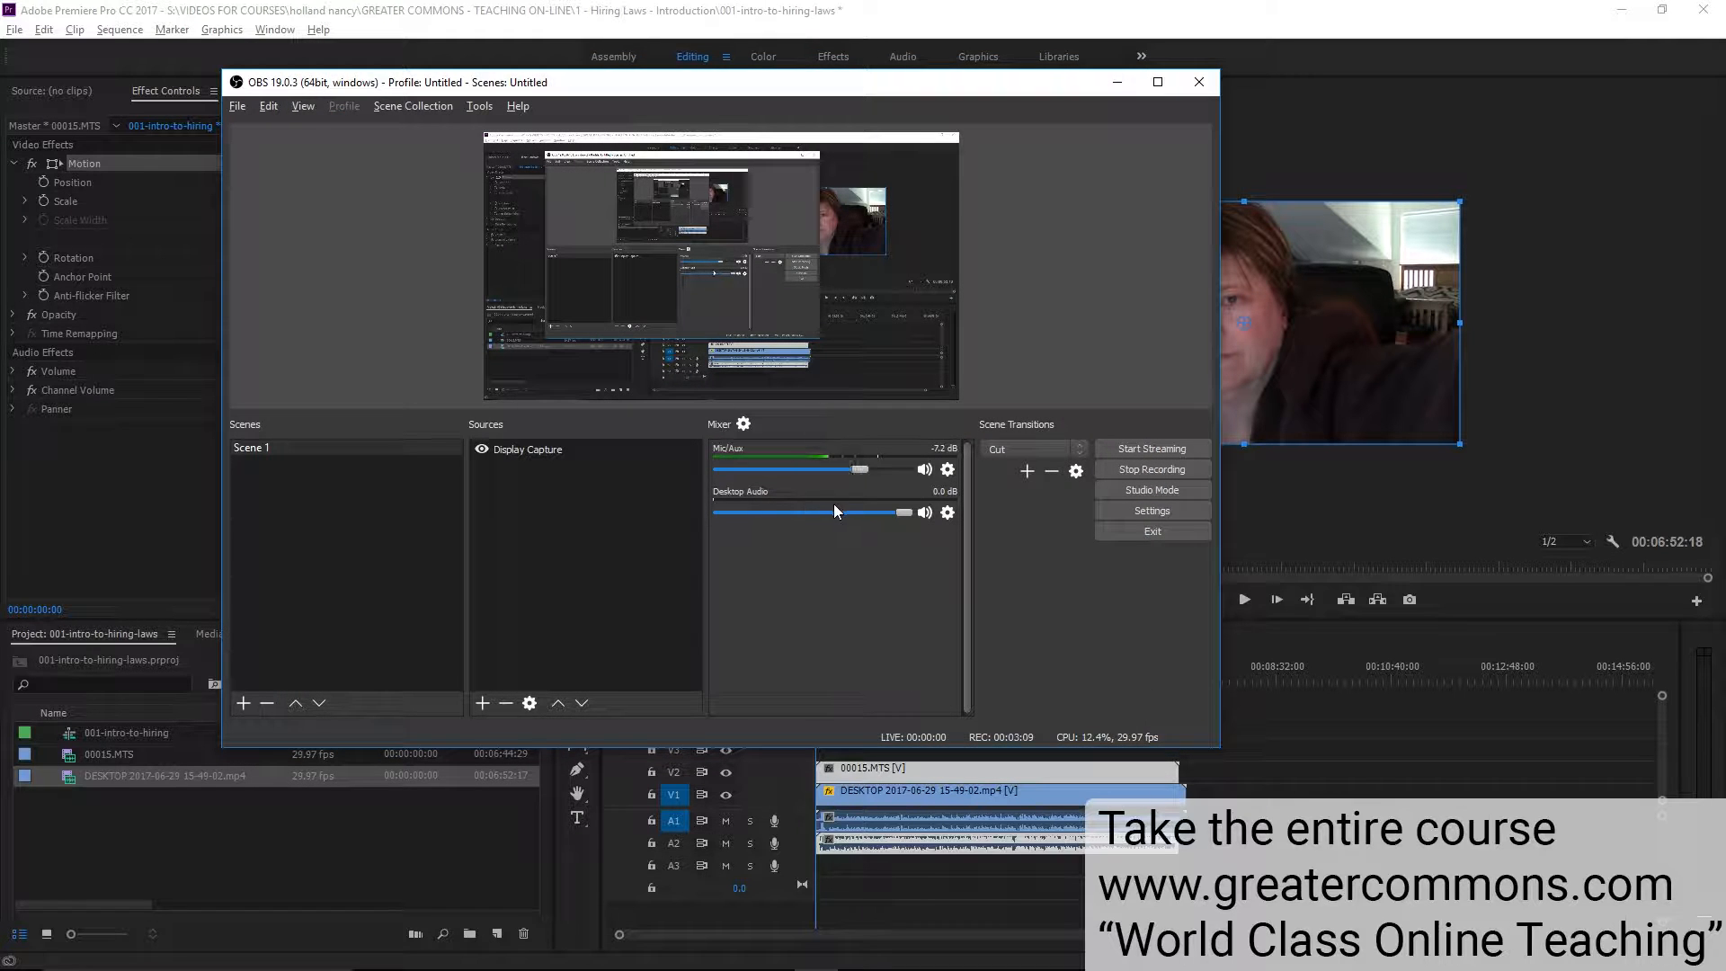
Lower the Desktop Audio level in OBS's mixer while checking it against playback of the sequence in Premiere Pro
left_click_drag(902, 512, 875, 511)
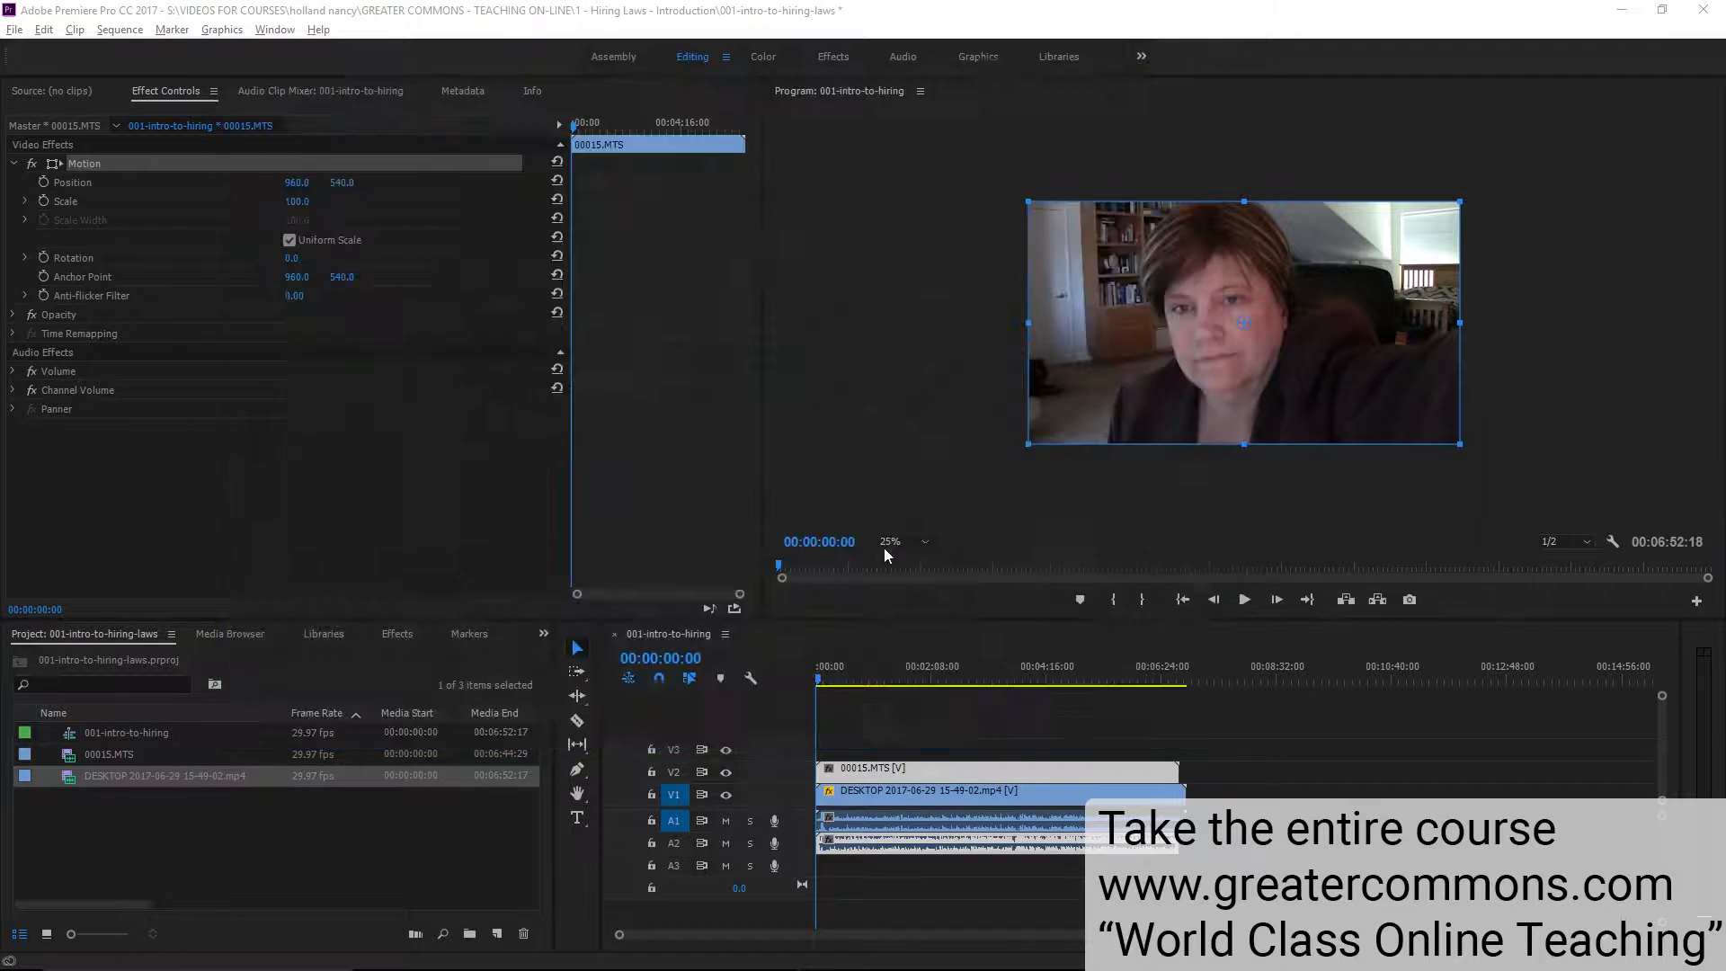
left_click(1244, 598)
key("alt+Tab")
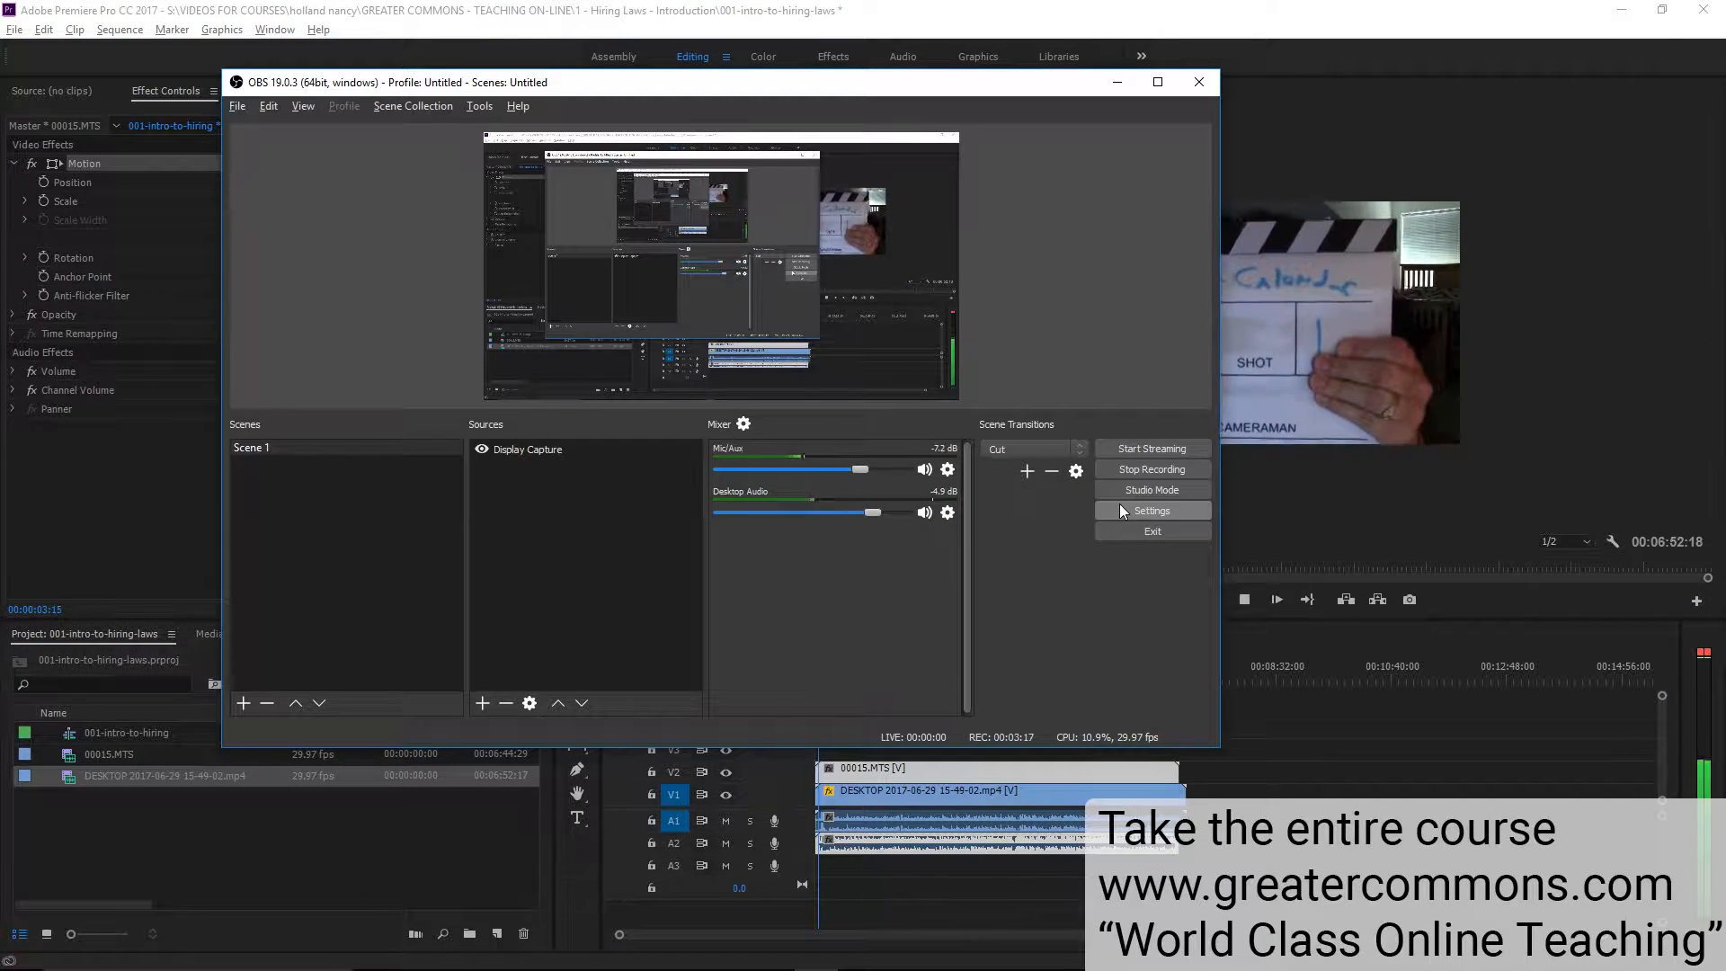
key("alt+Tab")
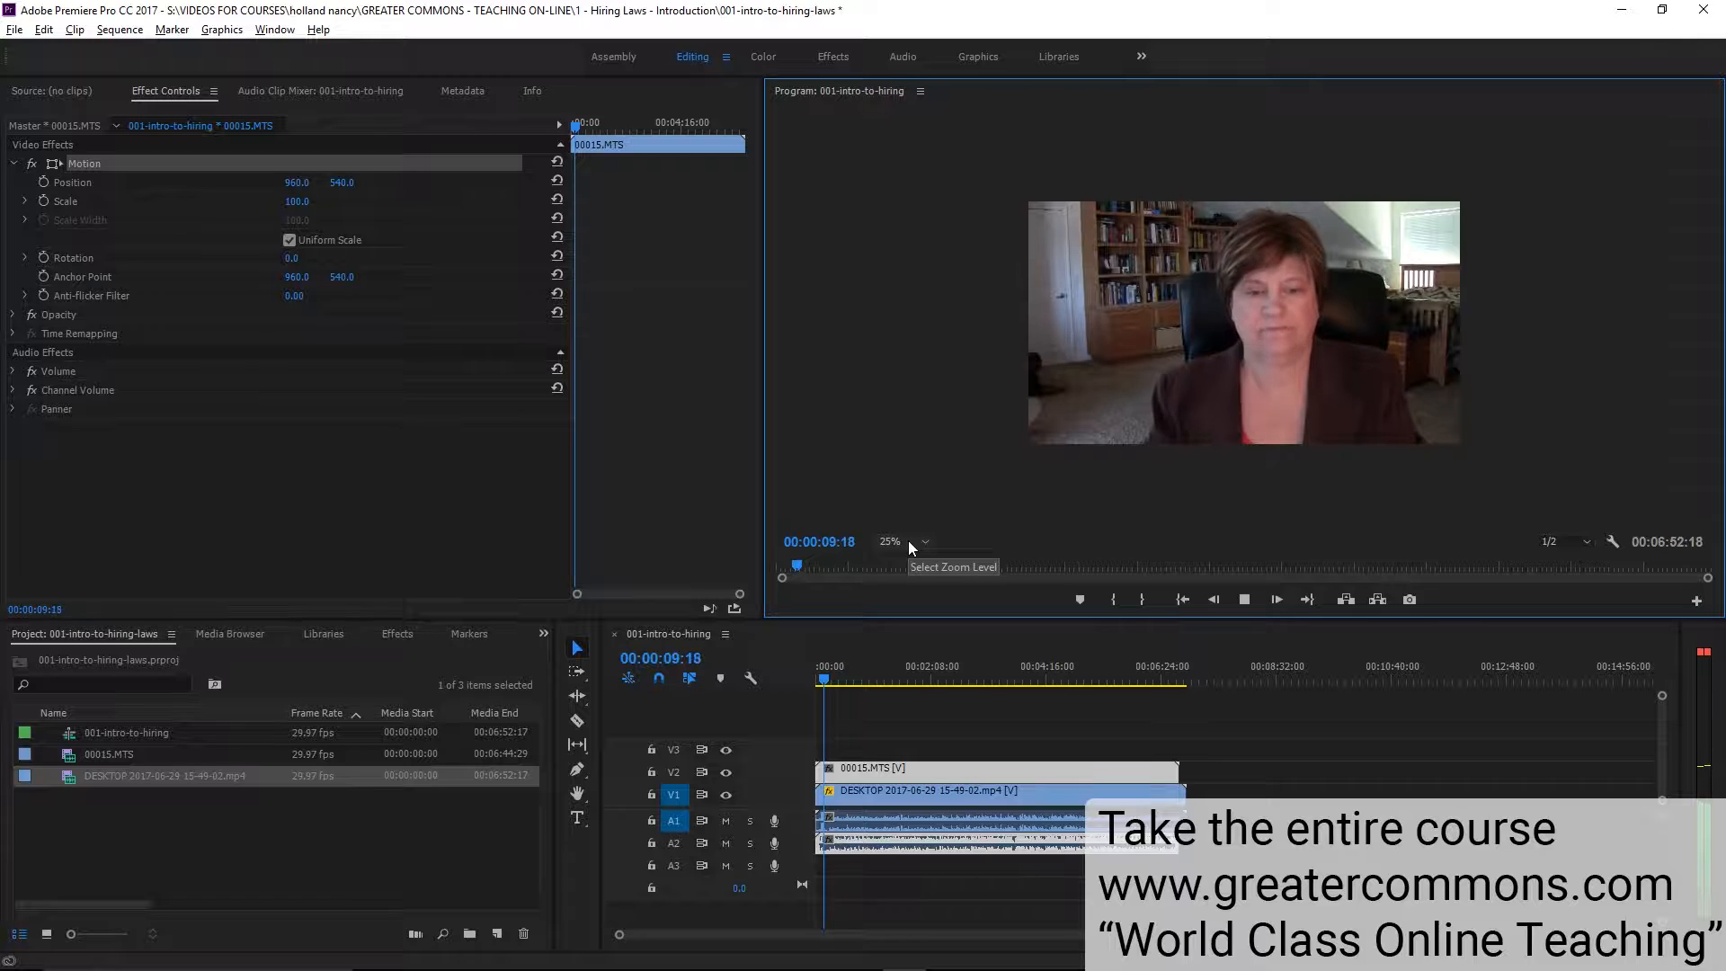
key("alt+Tab")
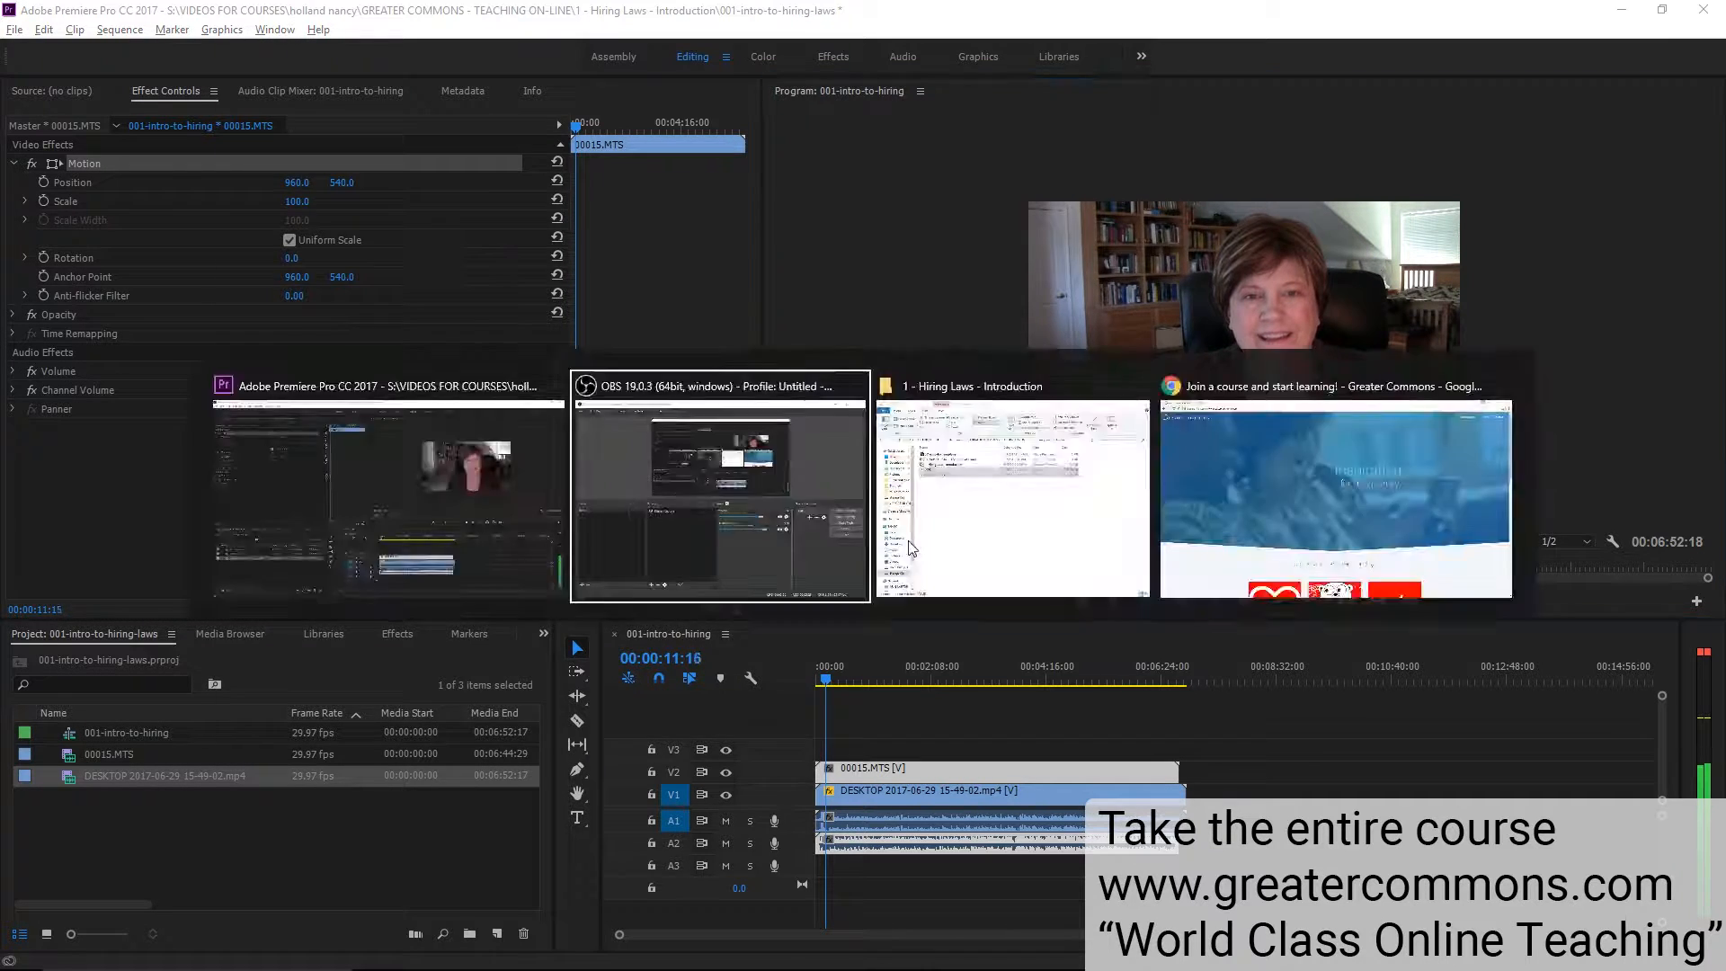
left_click_drag(875, 516, 802, 510)
key("alt+Tab")
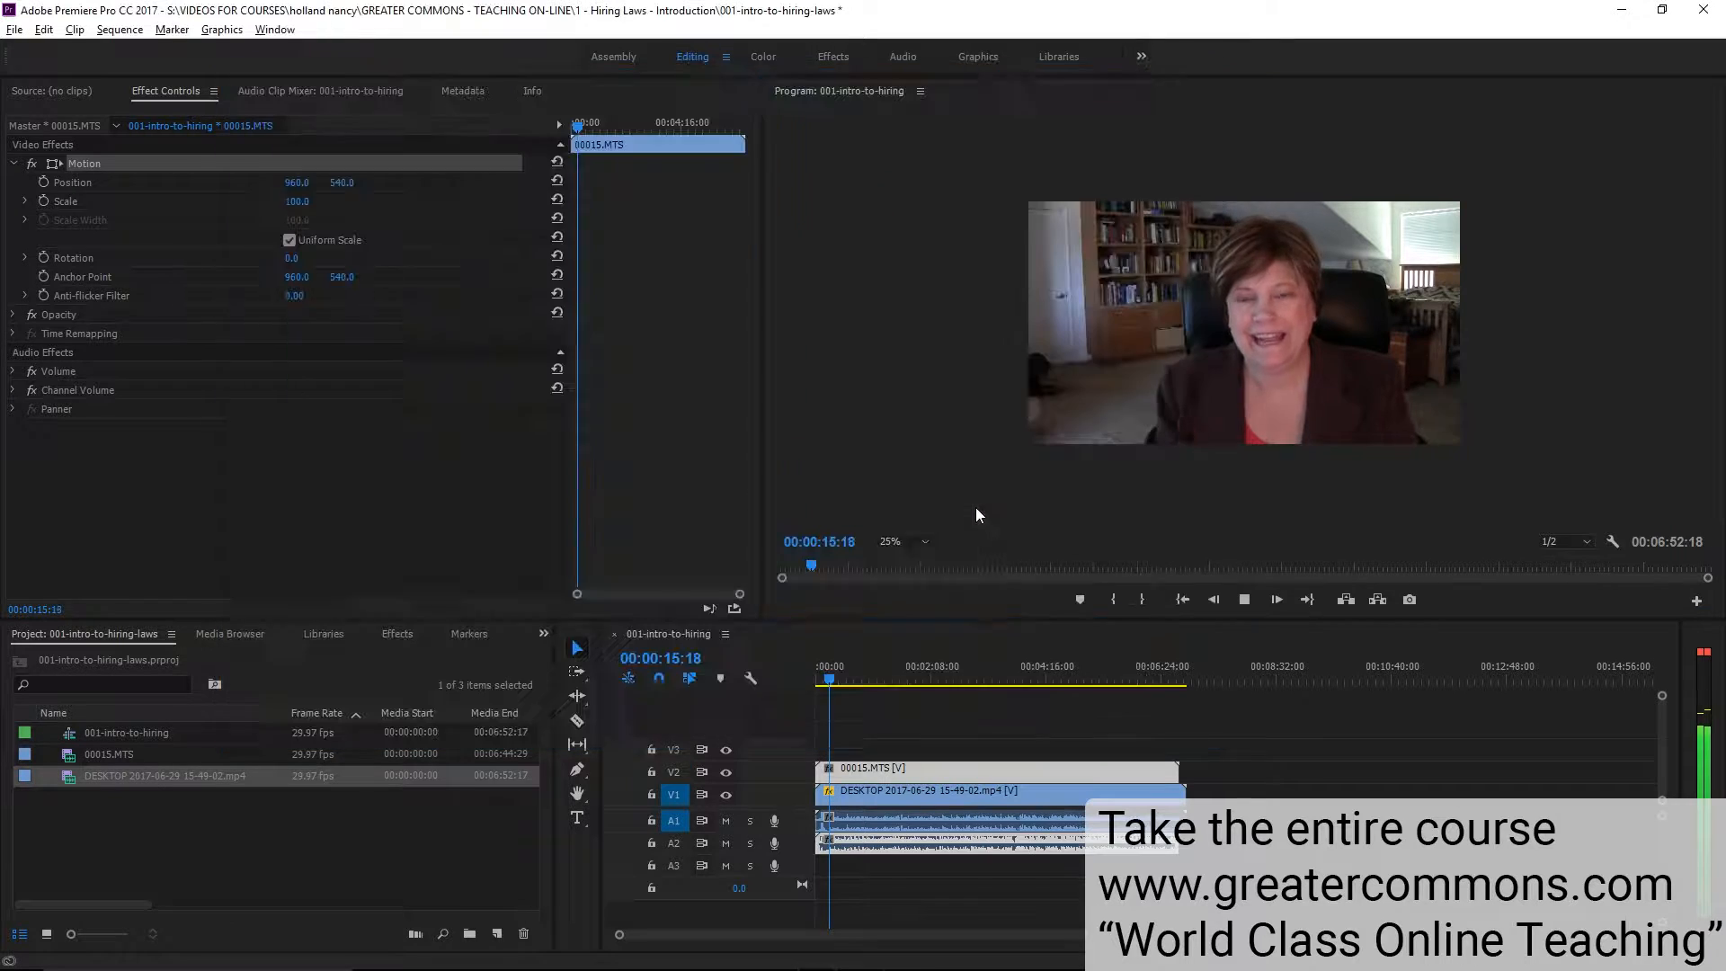
left_click(1246, 599)
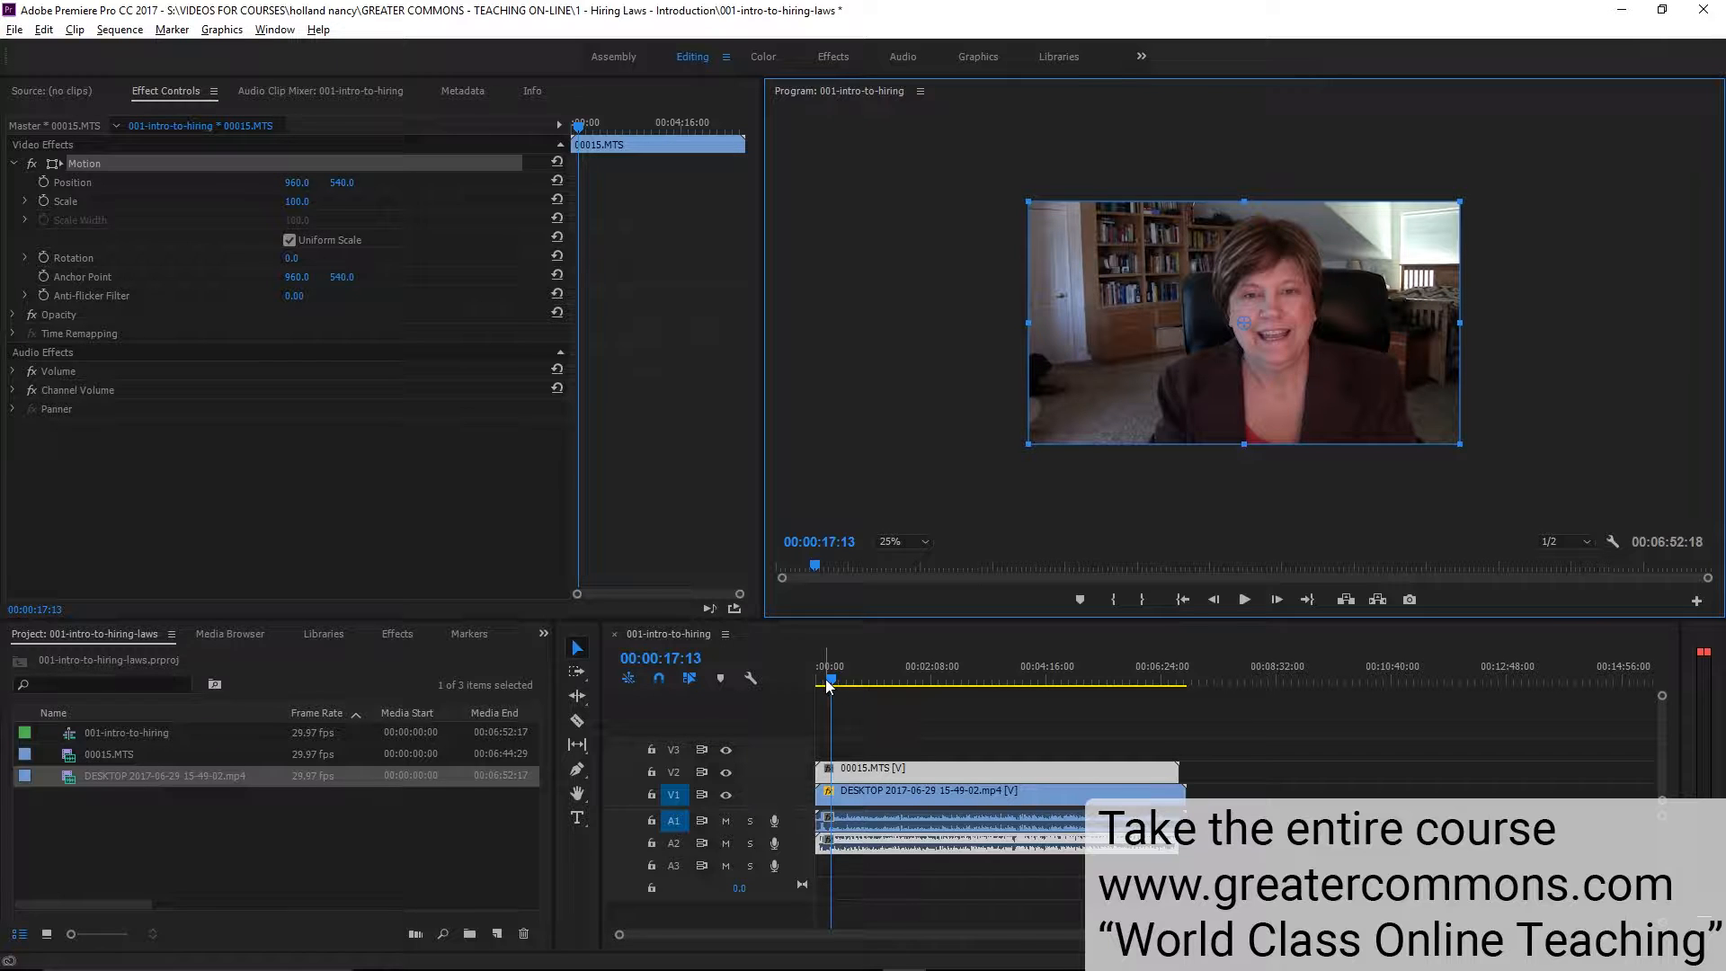
Deselect the 00015.MTS clip and zoom the timeline in around the playhead
left_click(897, 715)
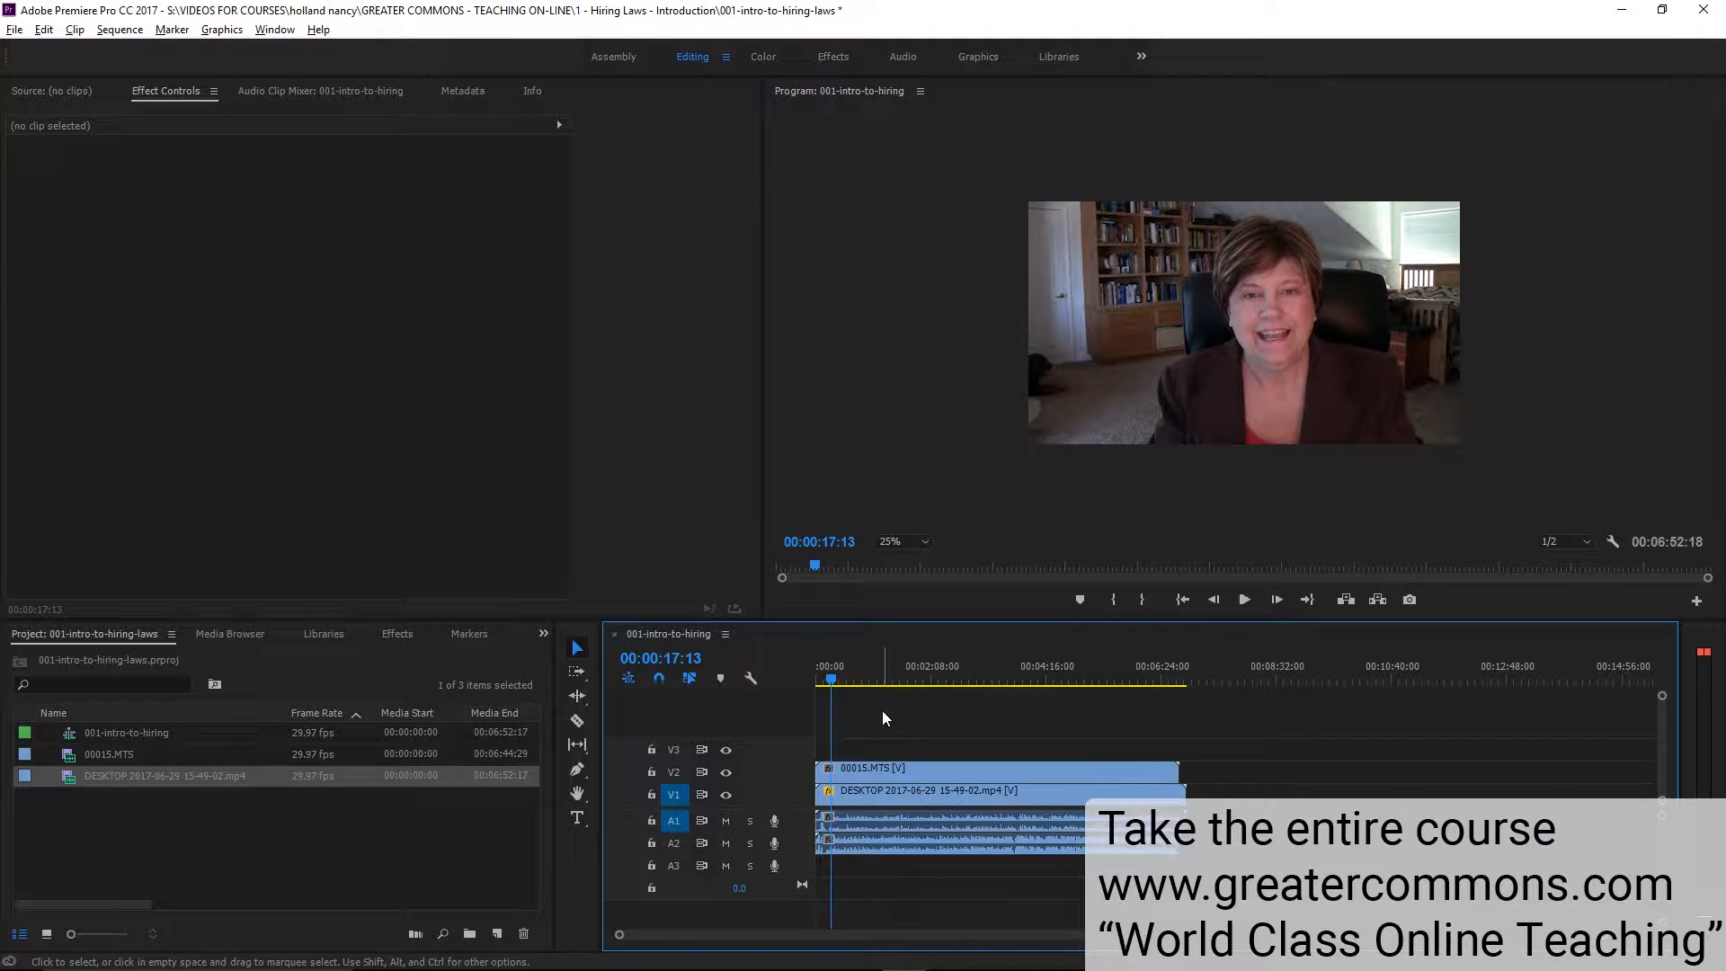
key("=")
key("=")
key("=")
key("=")
left_click_drag(1065, 723, 1135, 871)
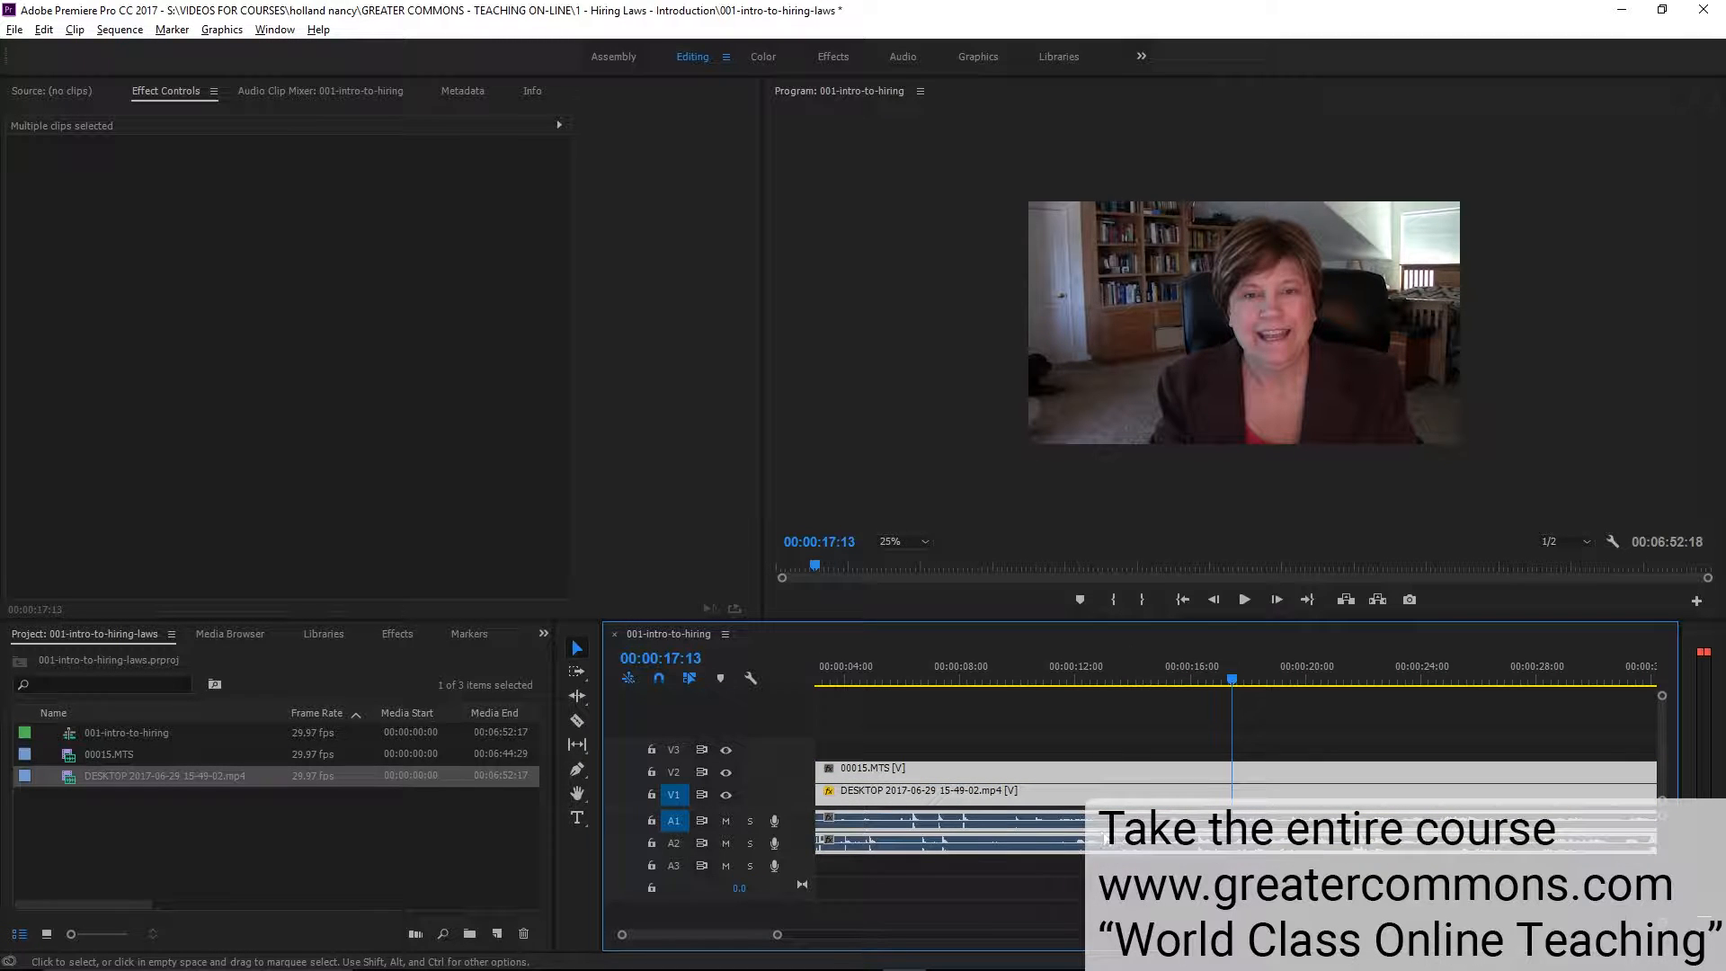
left_click(1059, 715)
left_click_drag(1060, 716, 1089, 858)
right_click(1086, 774)
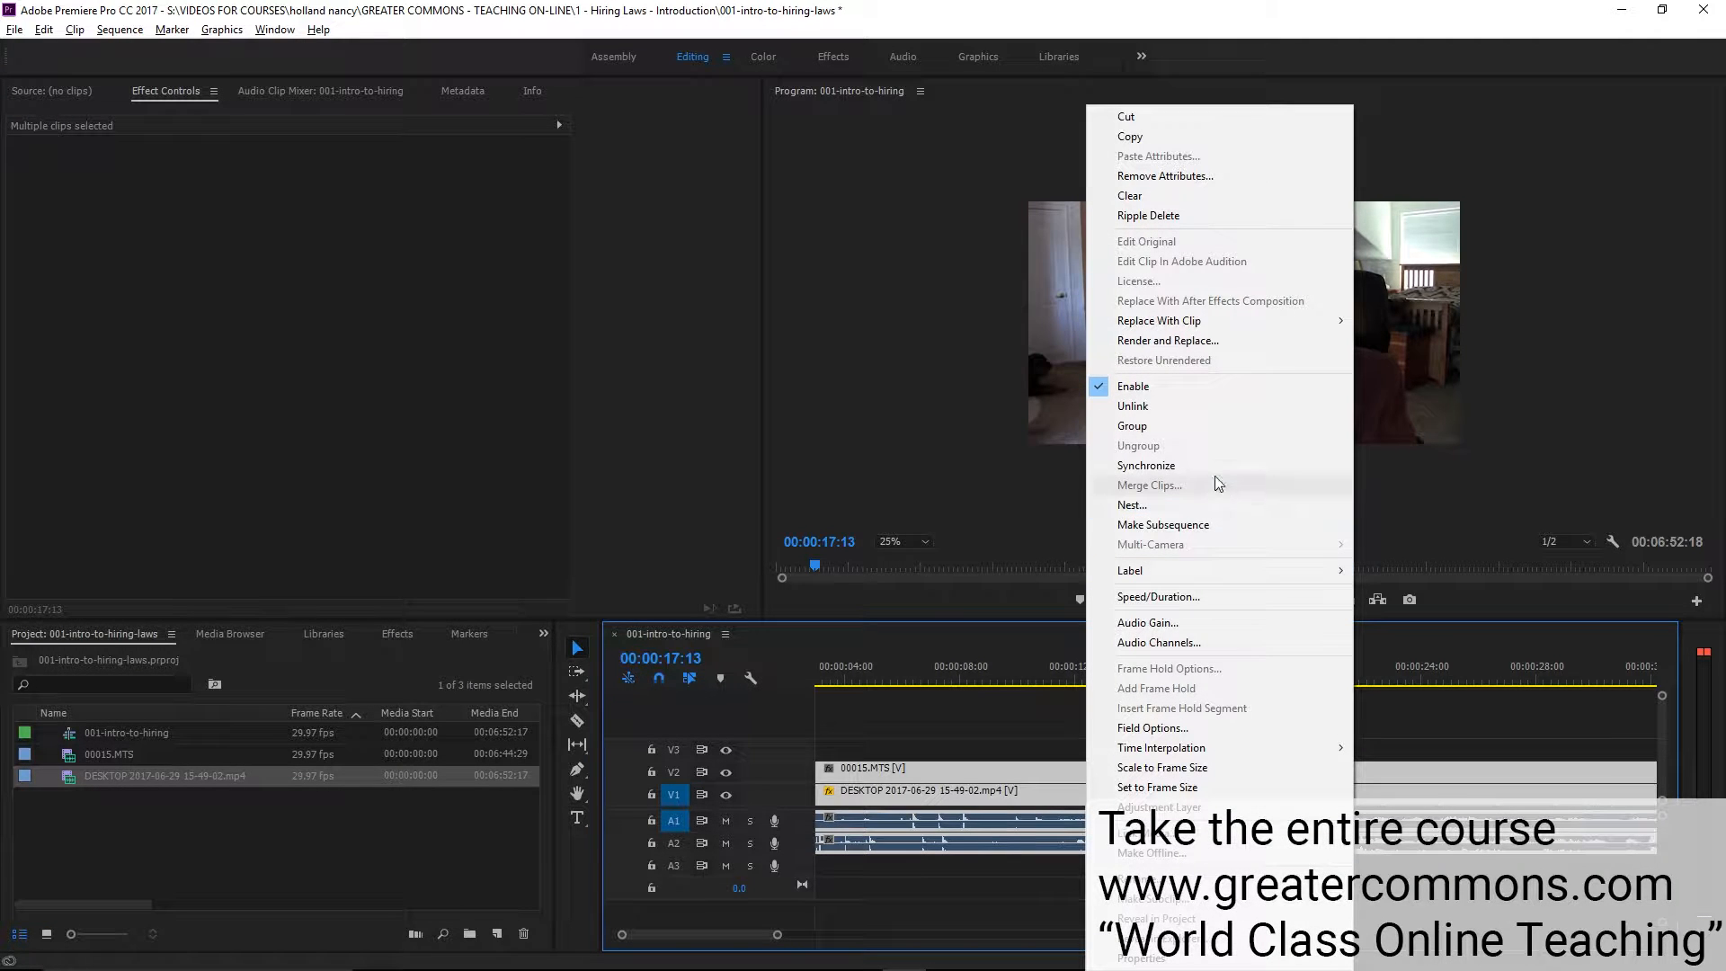
left_click(1030, 716)
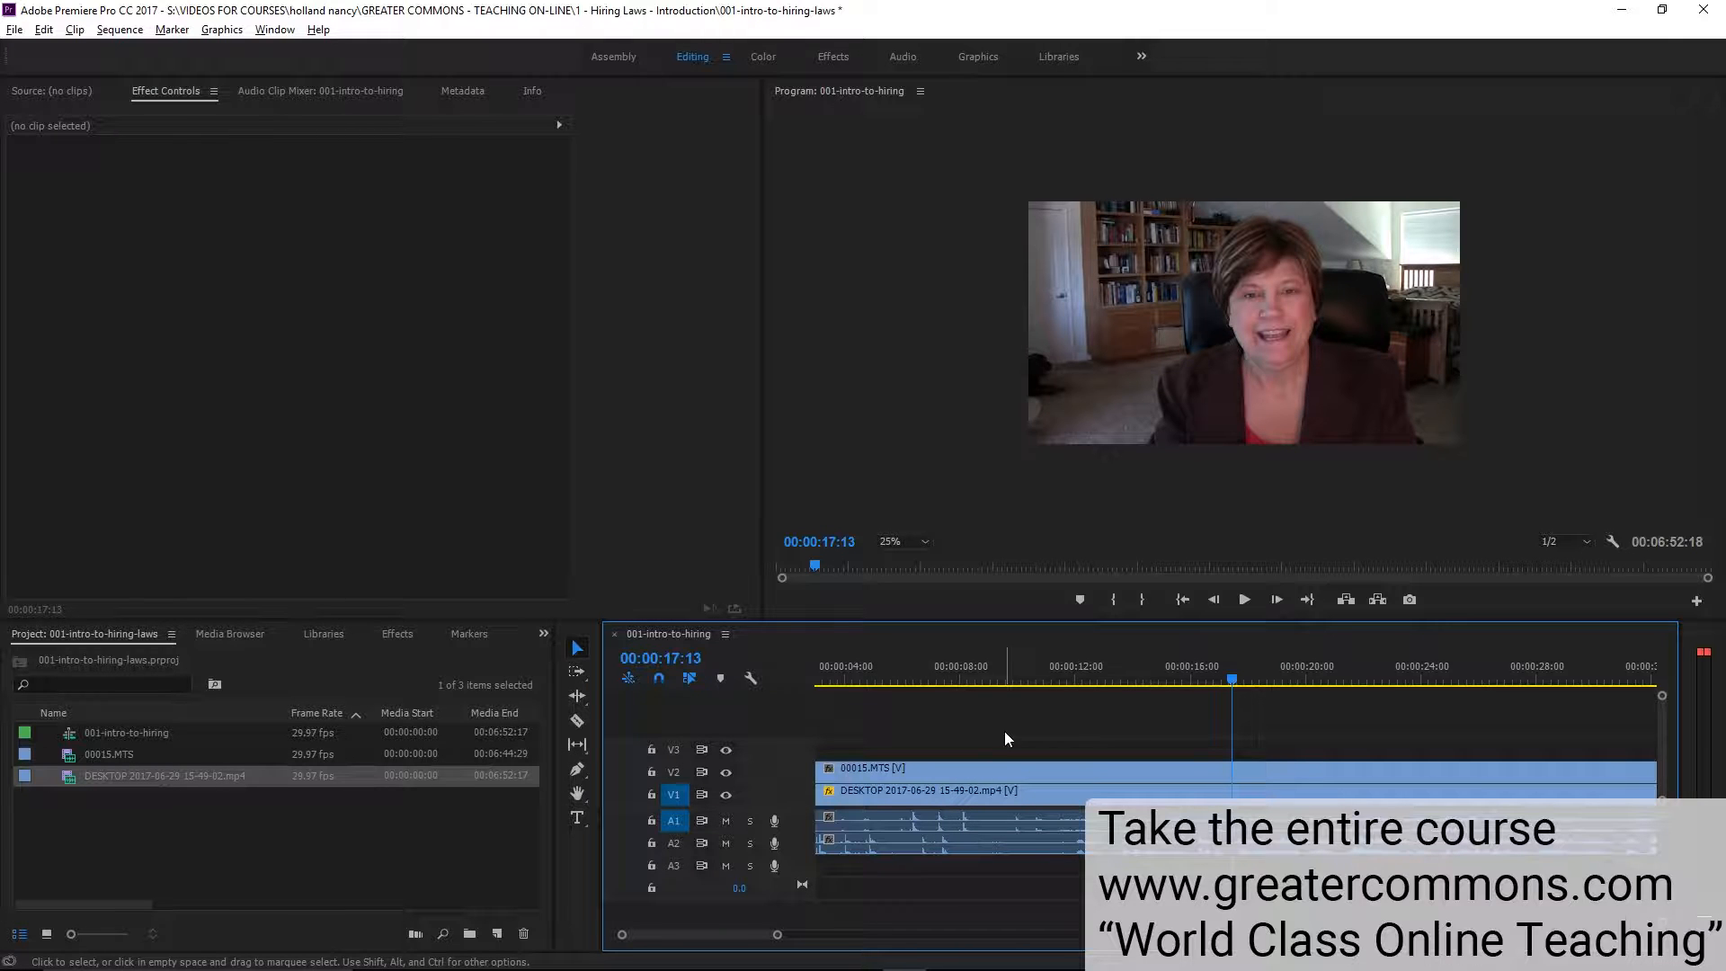
Synchronize the 00015.MTS and DESKTOP clips in the timeline by Audio, using track channel 1
left_click_drag(1042, 748, 1043, 785)
right_click(1043, 770)
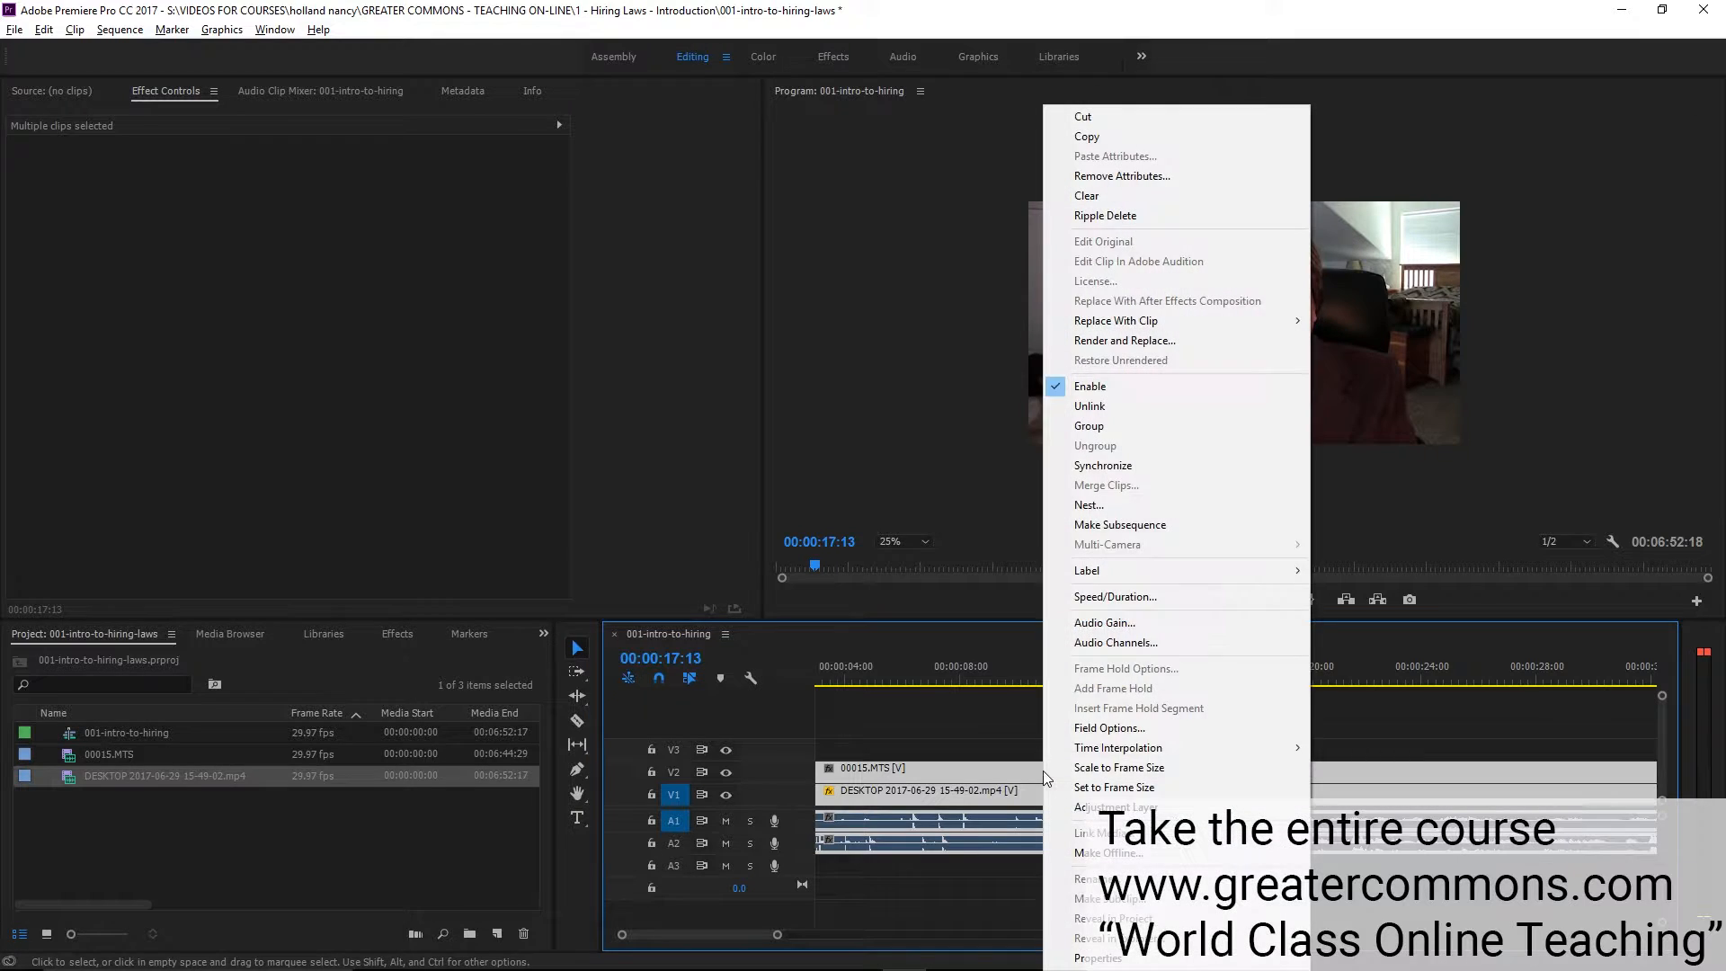
left_click(1152, 465)
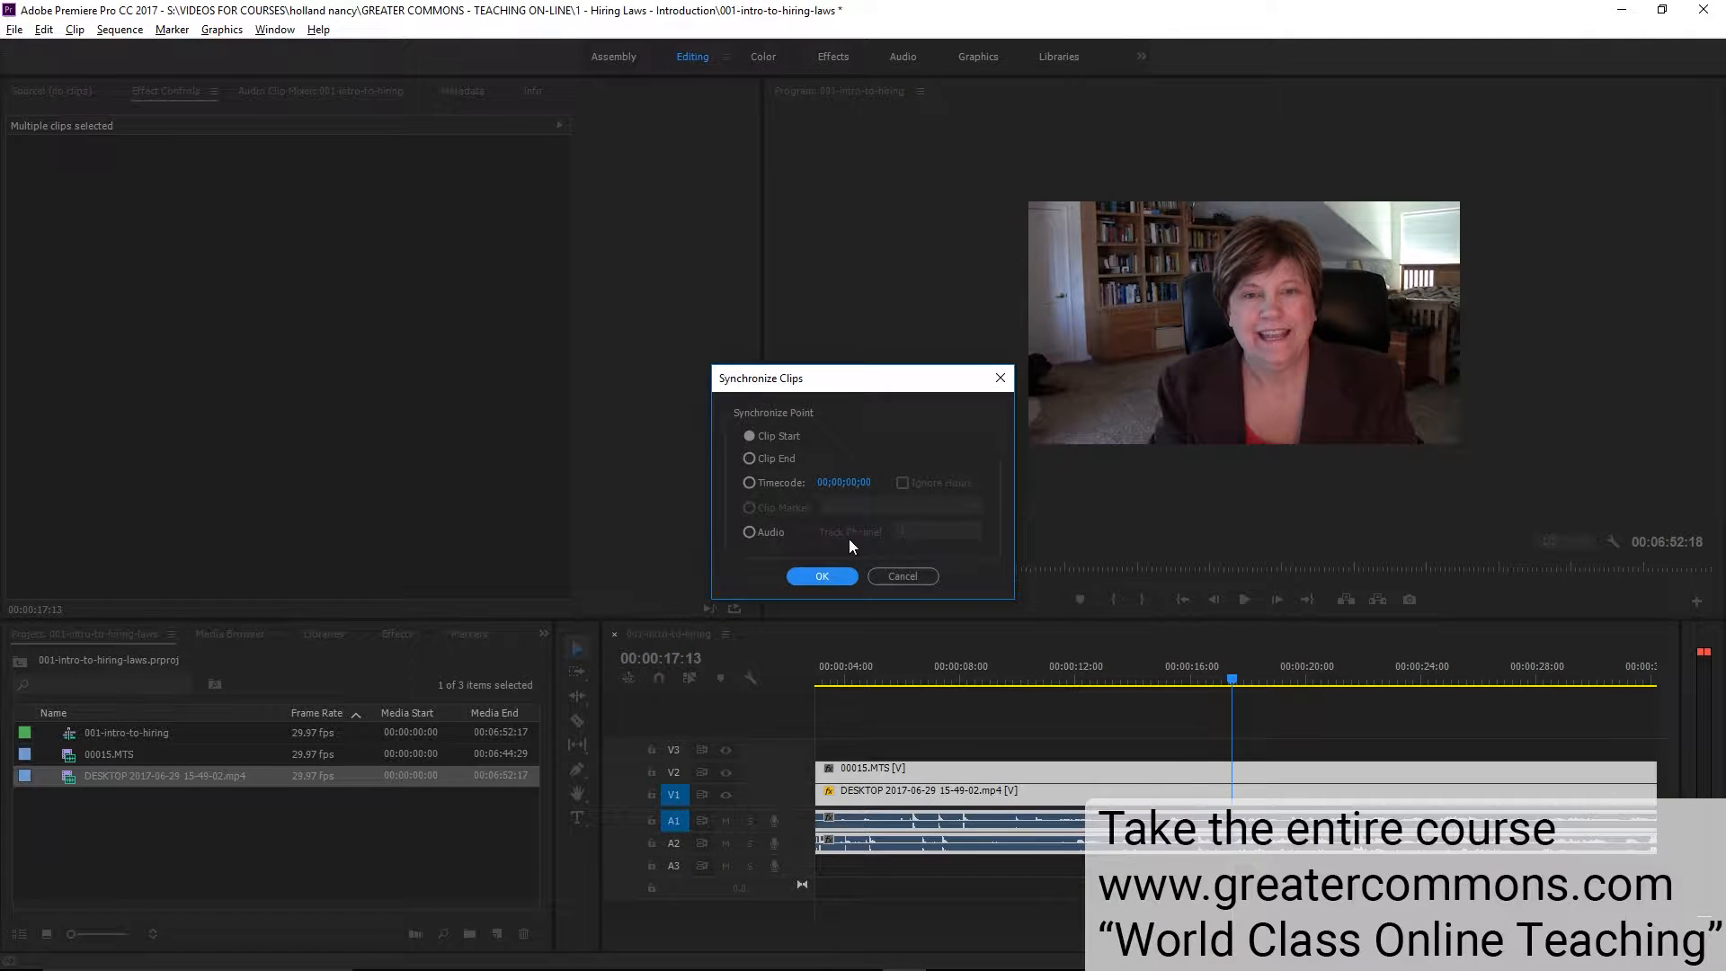
left_click(780, 534)
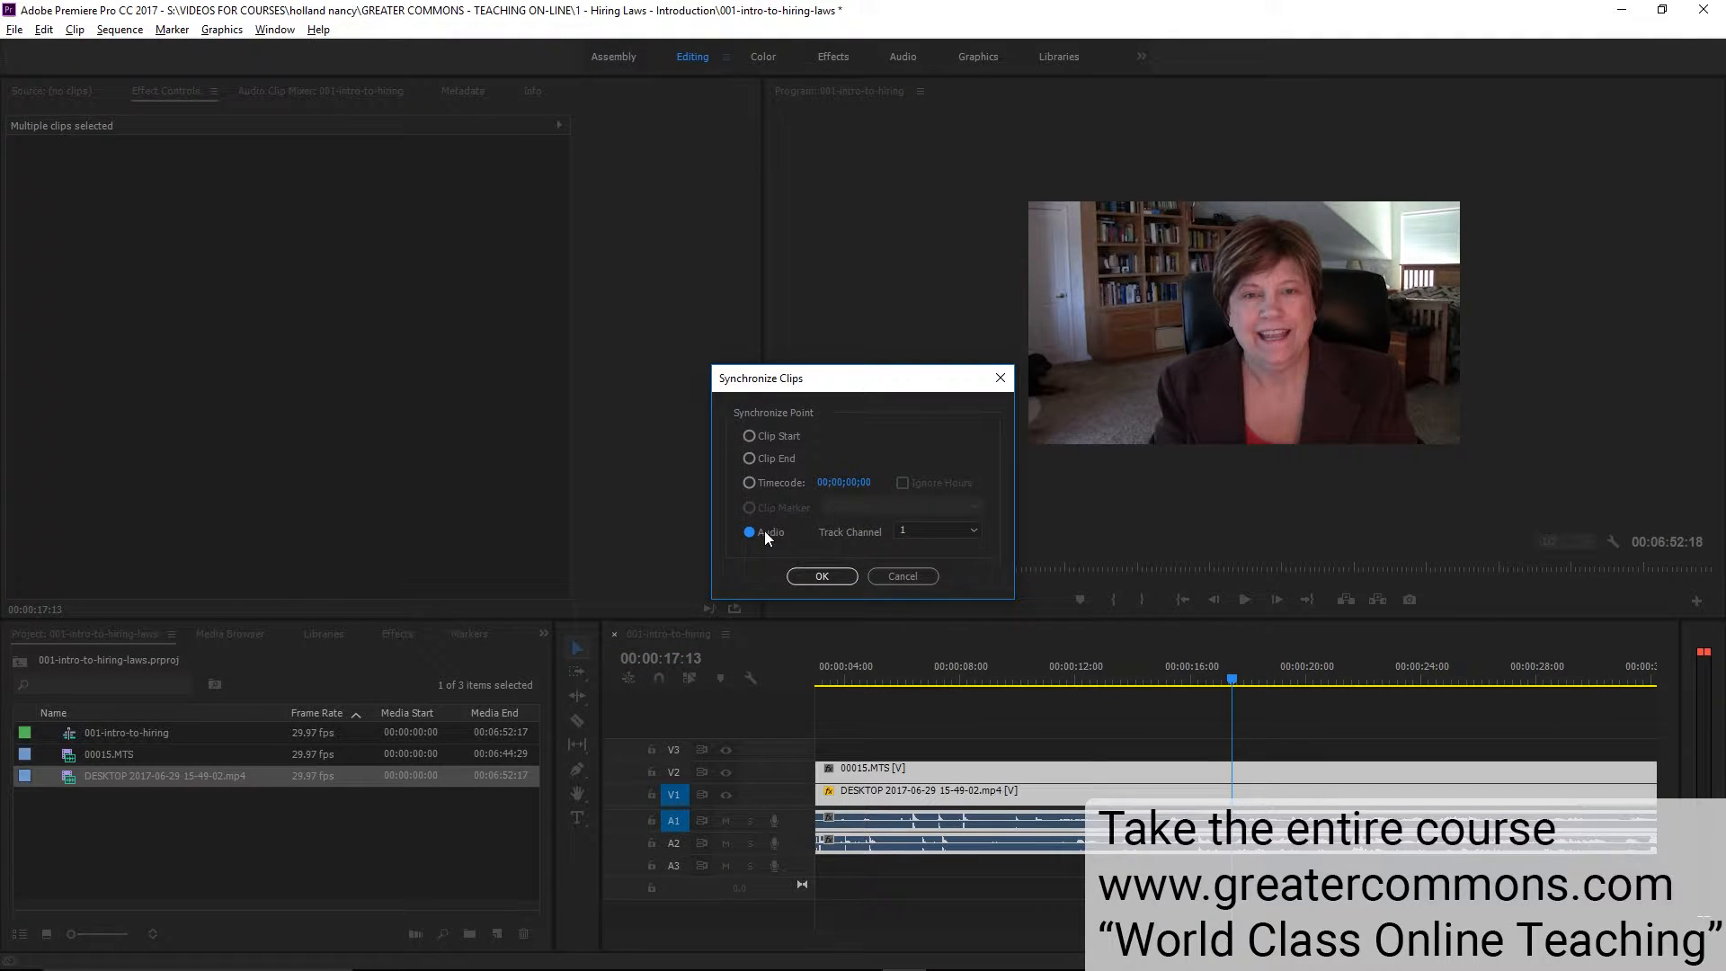
left_click(839, 579)
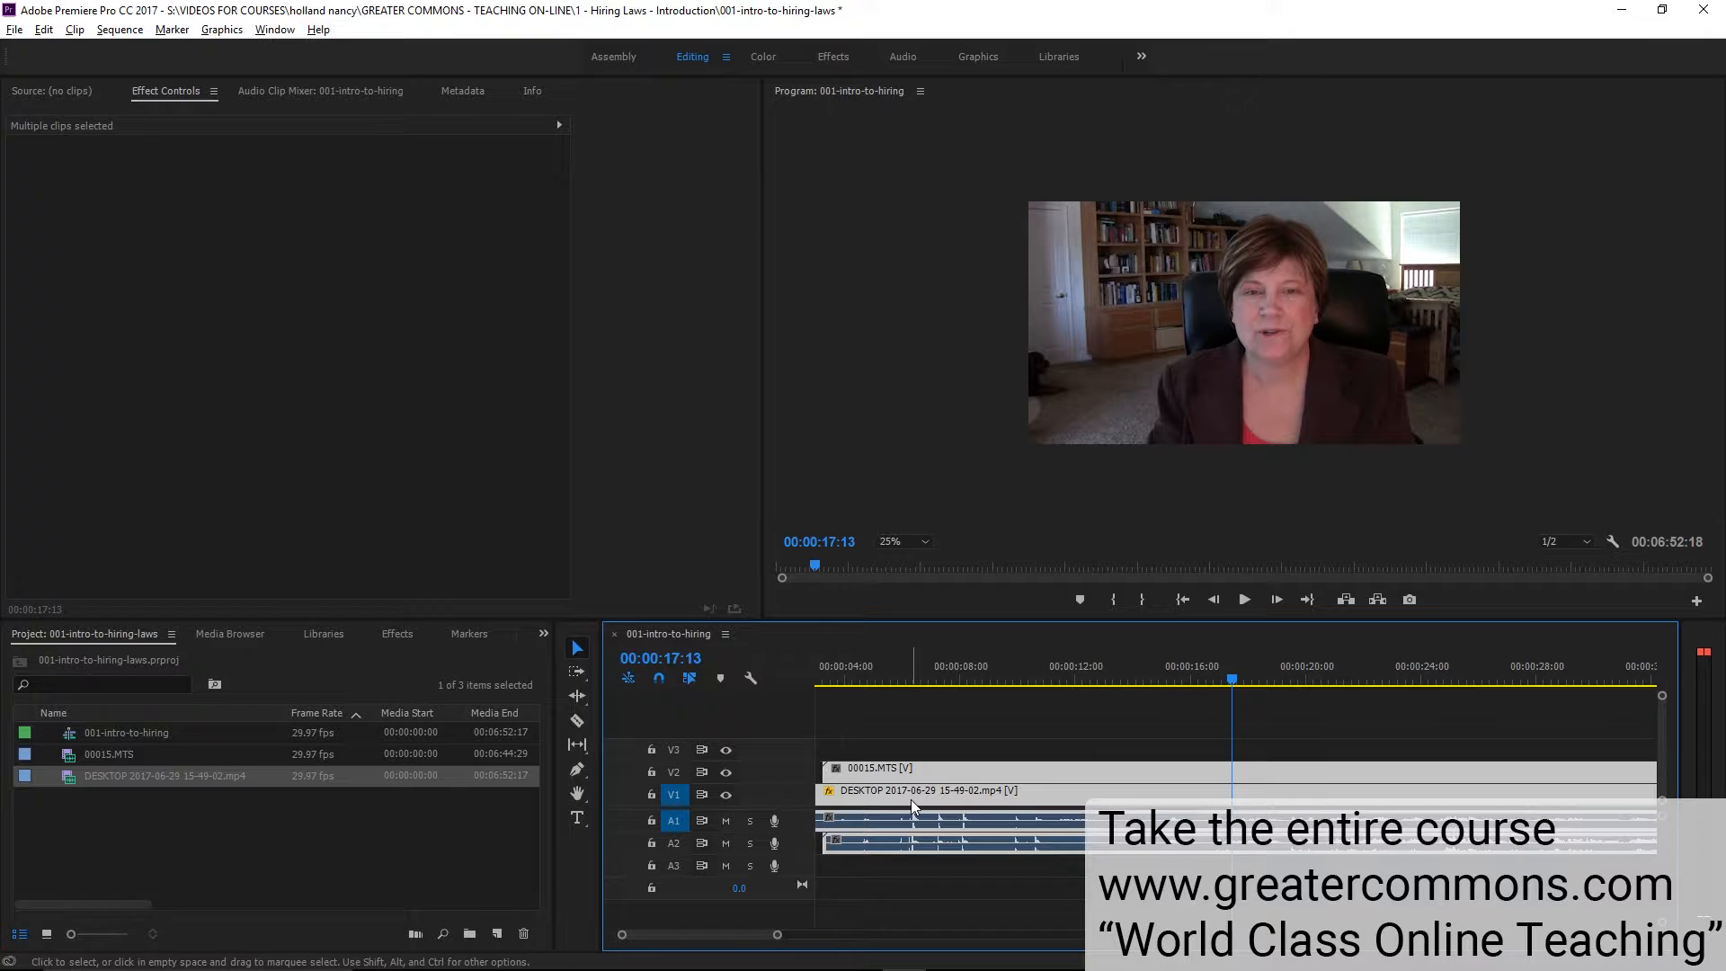
Play the synchronized clips from 00:00:14:21 to listen to both audio tracks together
left_click(1154, 678)
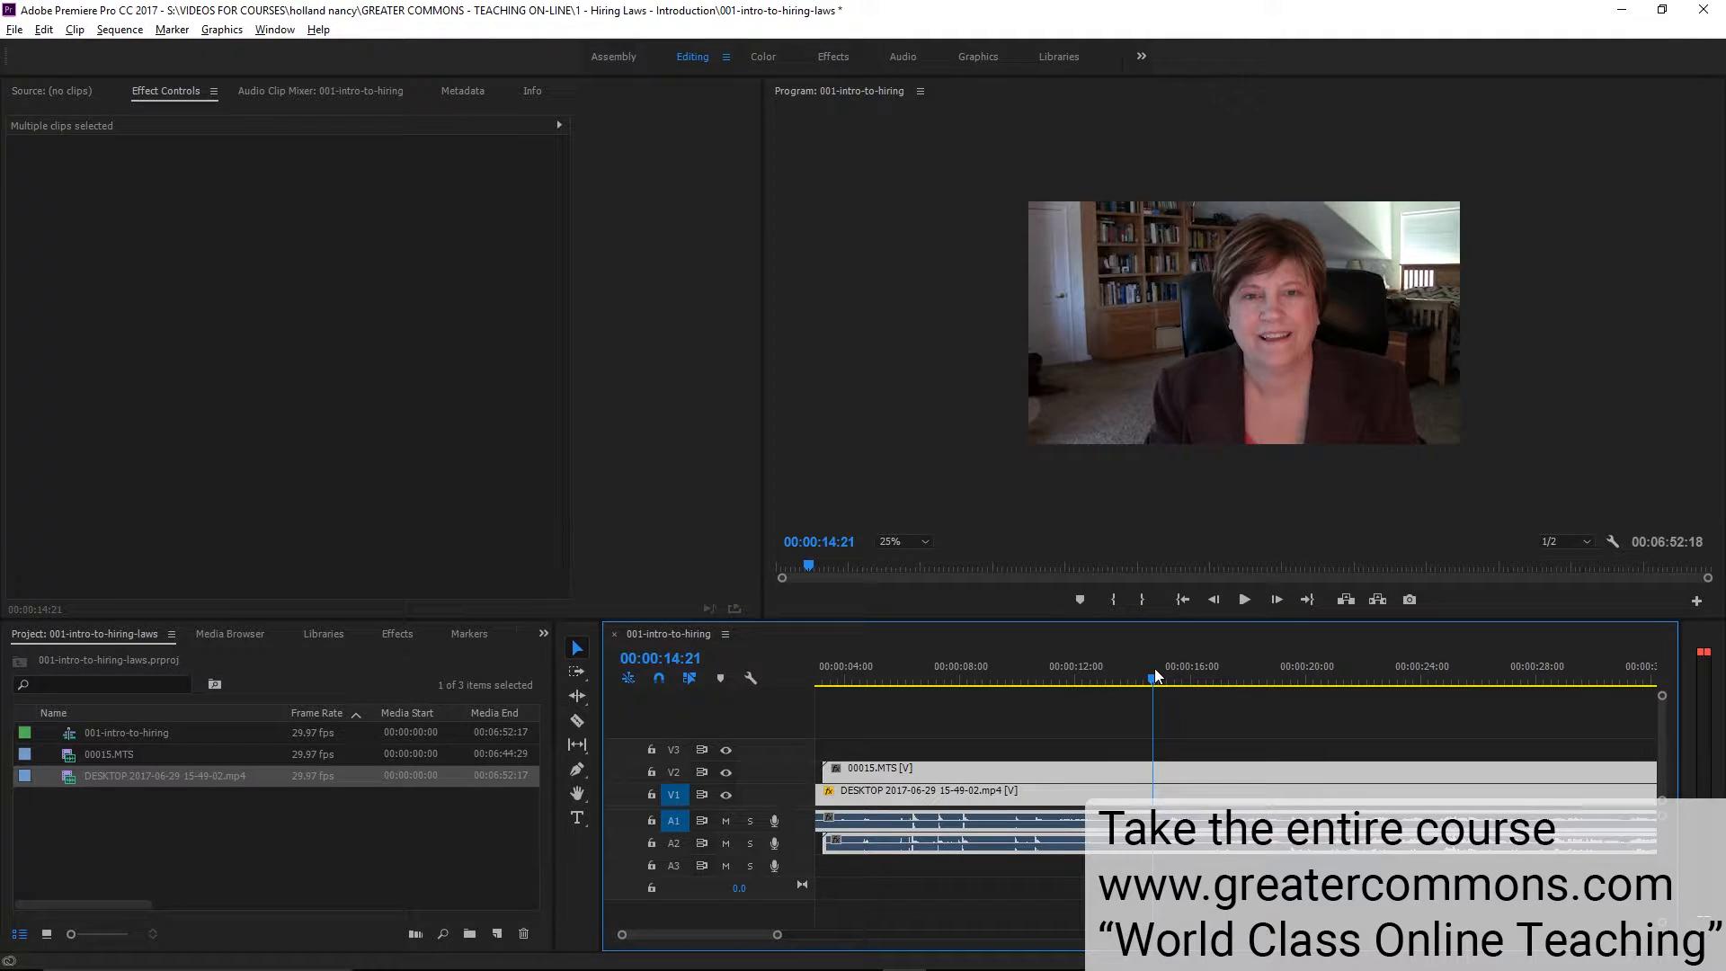
key("space")
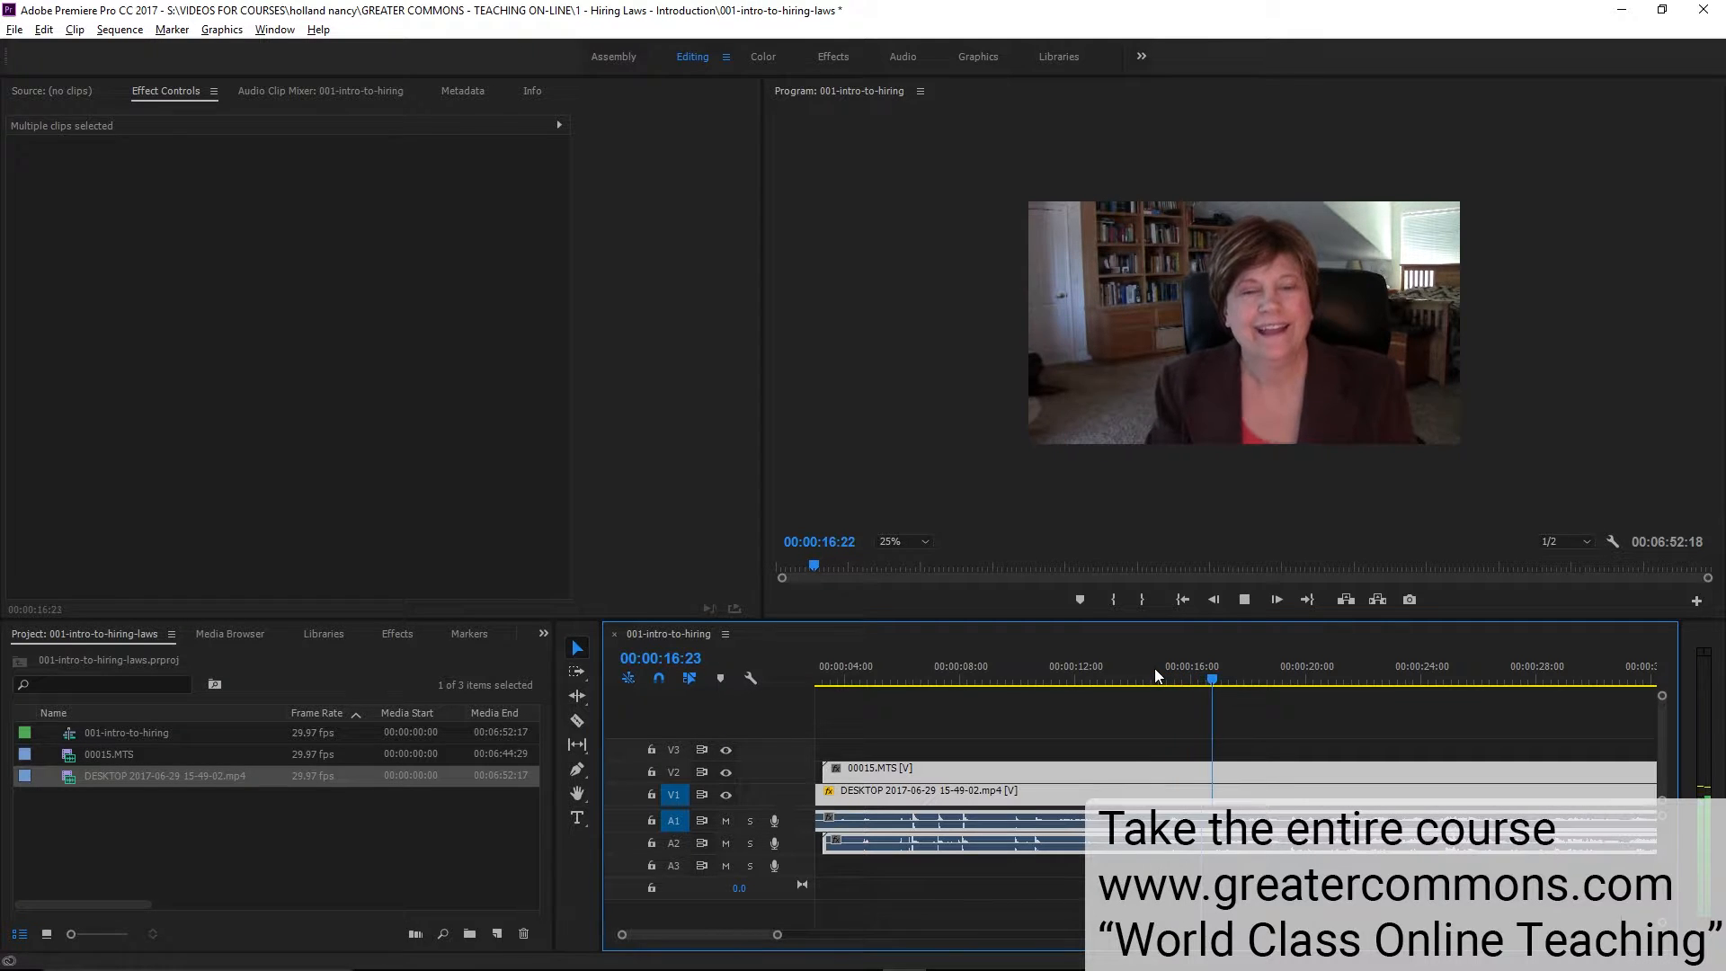
key("space")
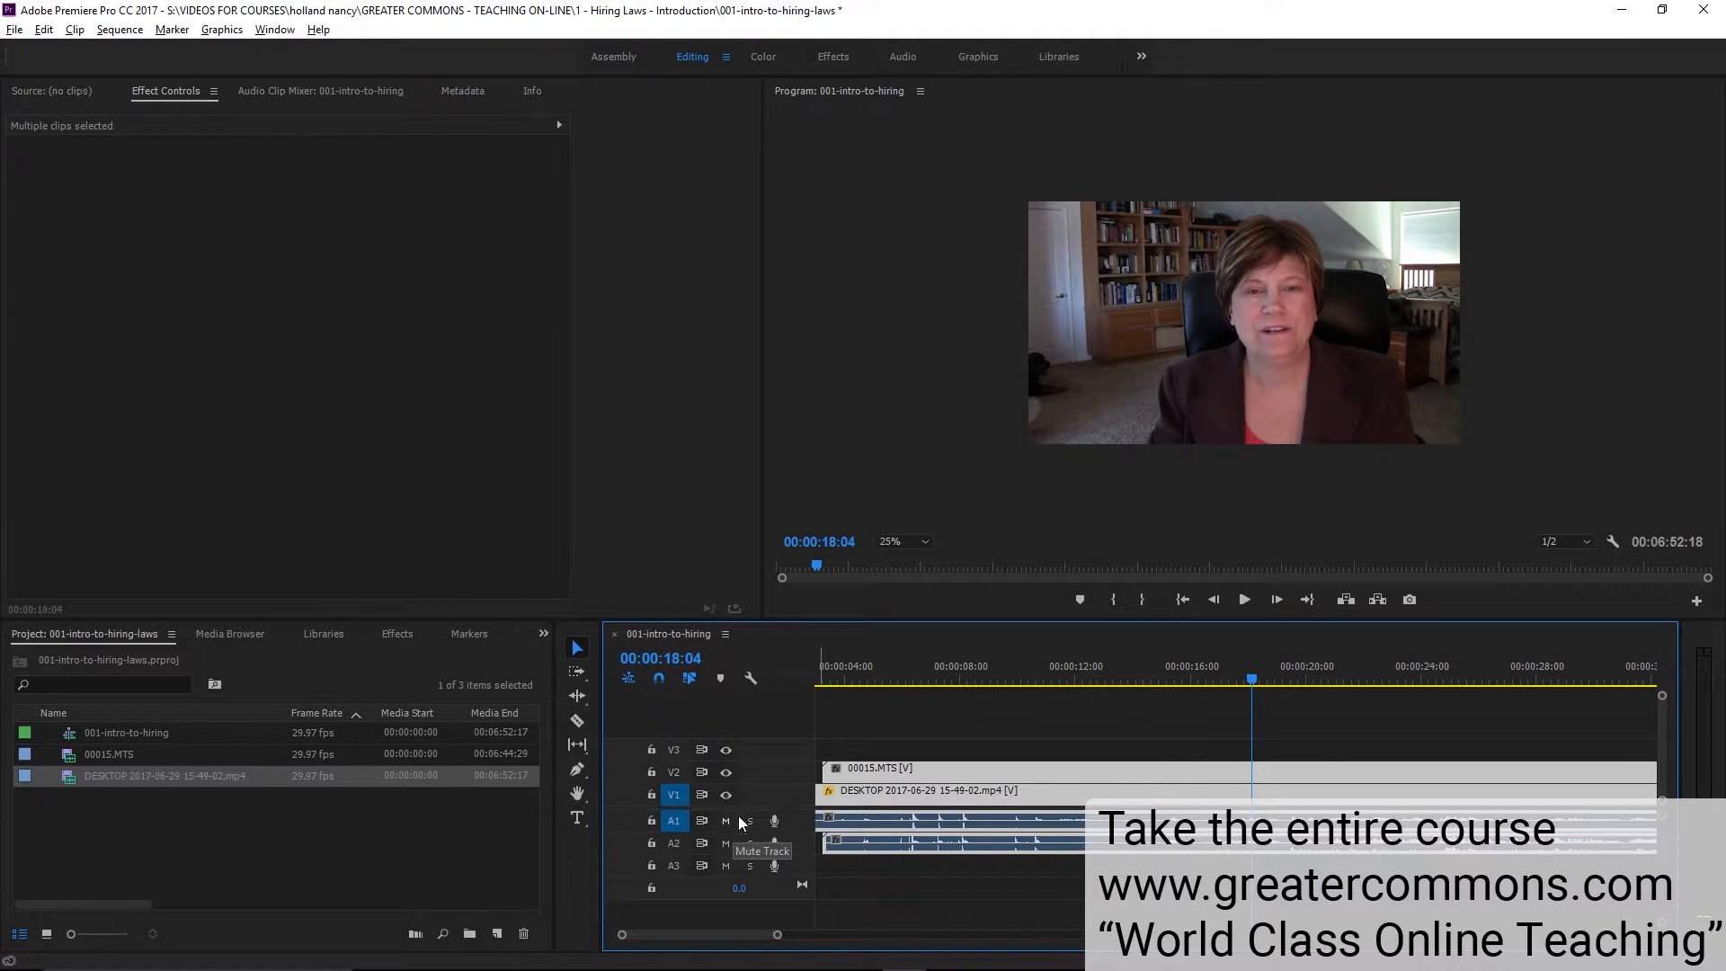
Select the 00015.MTS clip, mute its audio track A2 and play the sequence with only the DESKTOP clip's audio
left_click(918, 789)
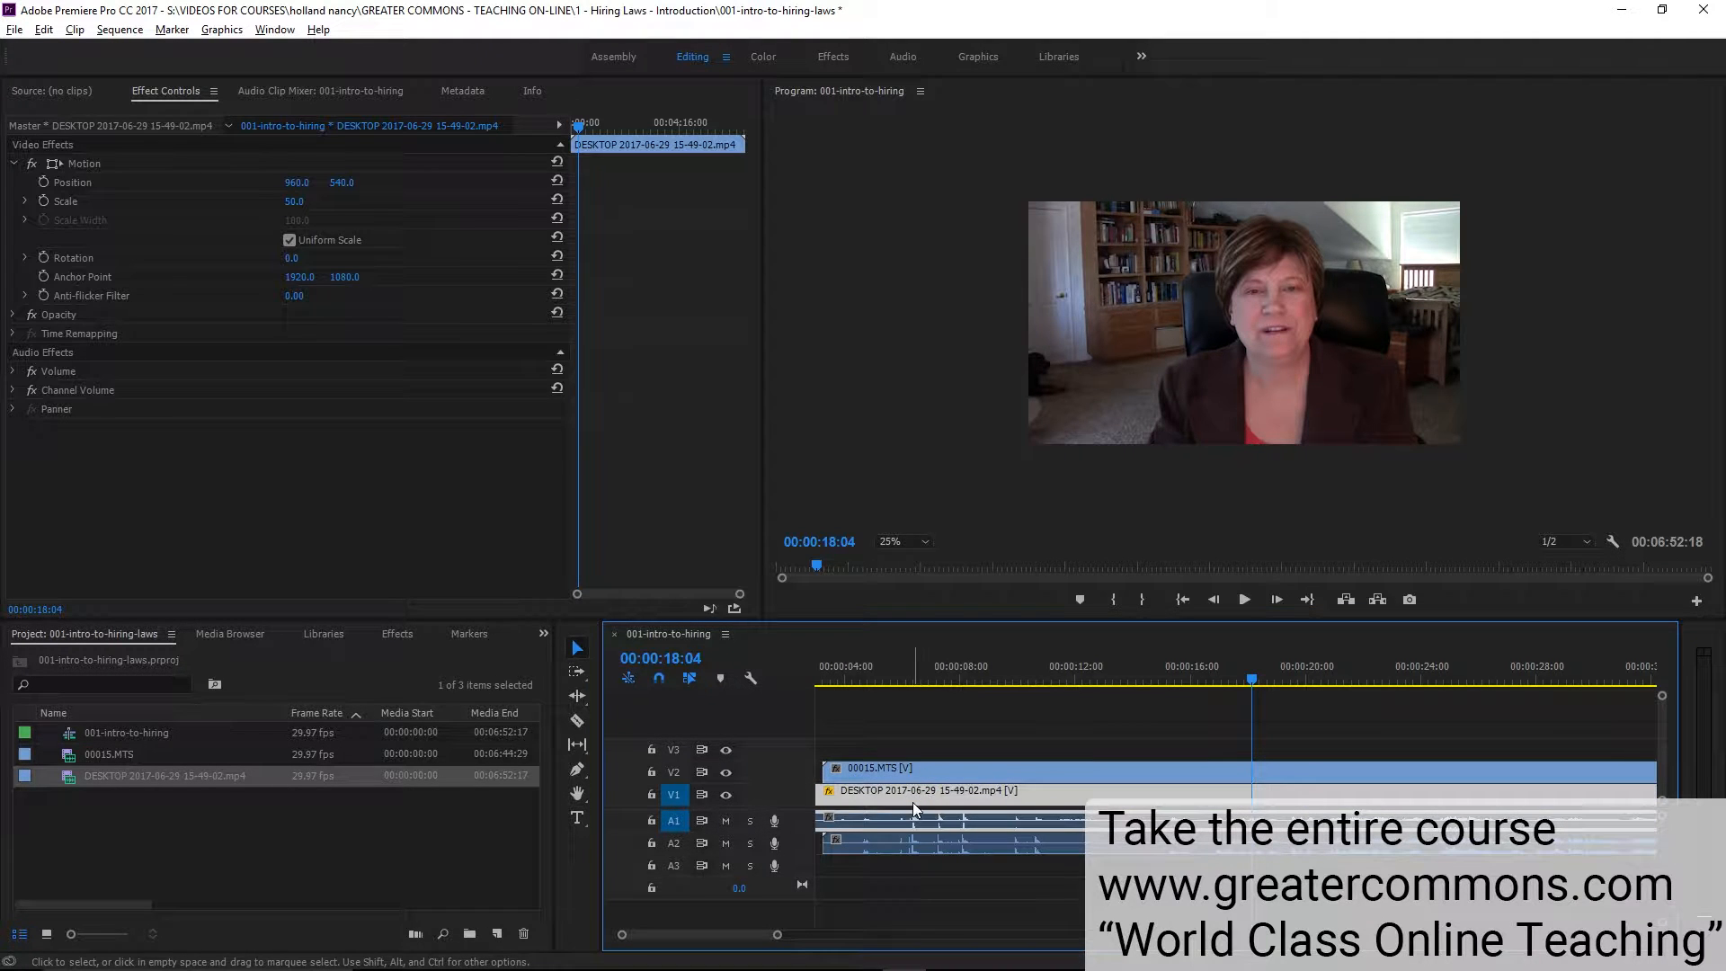
left_click(924, 769)
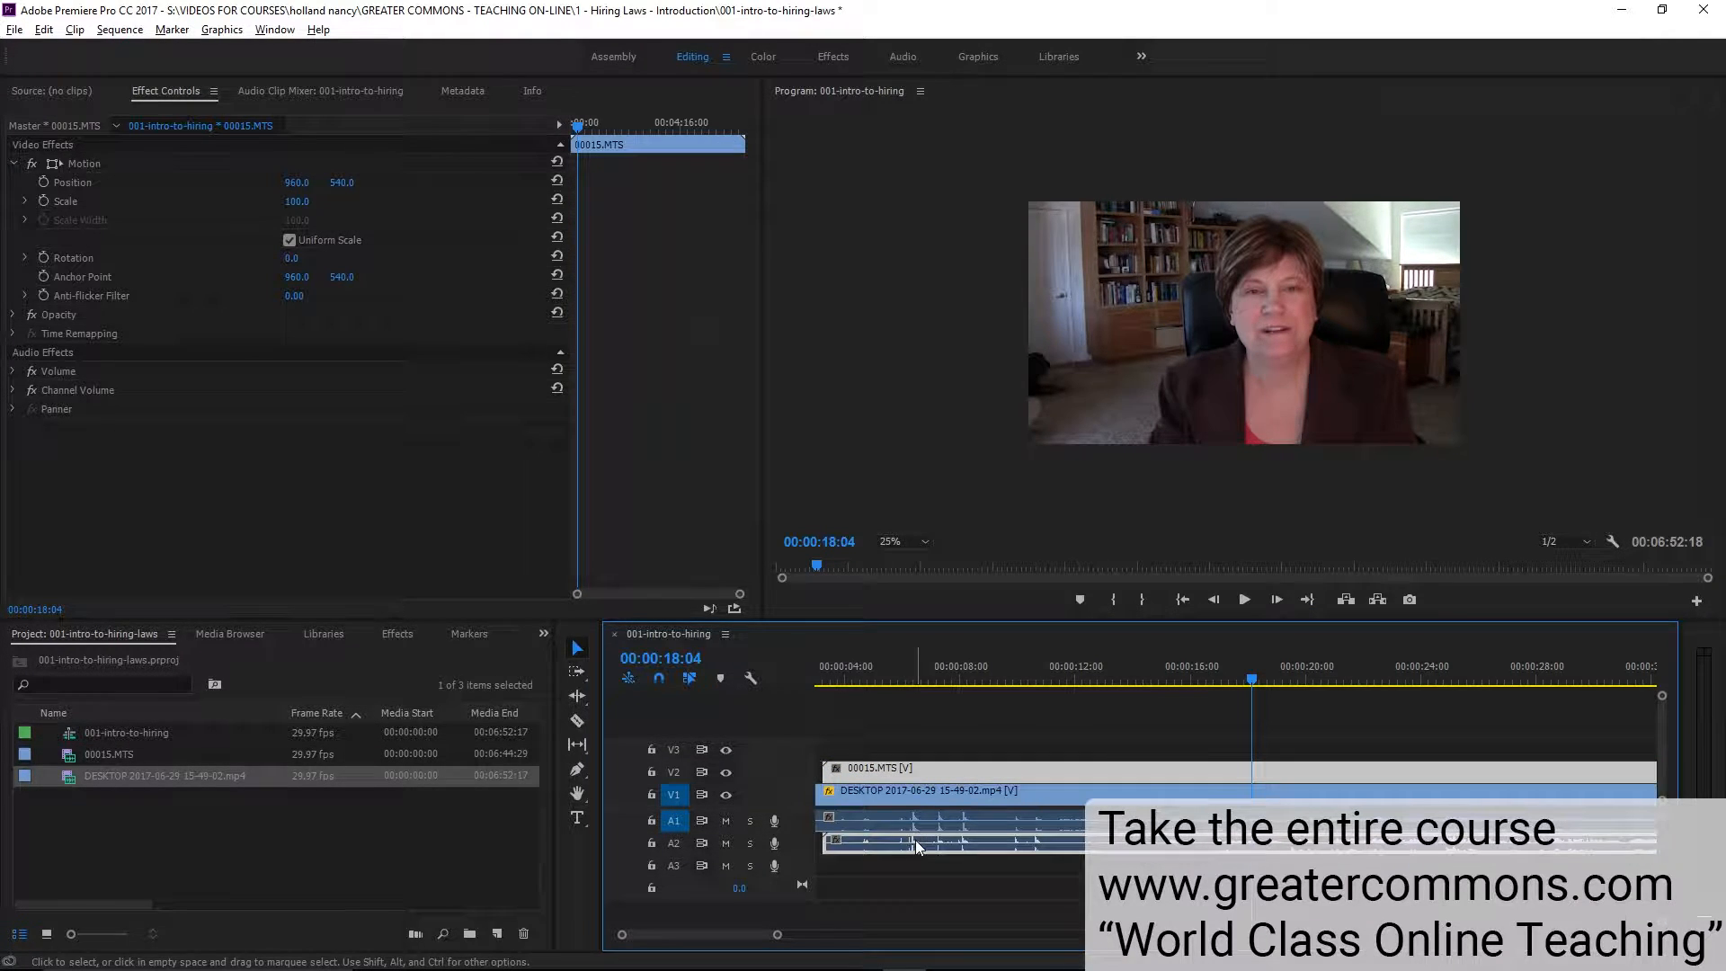
left_click(725, 843)
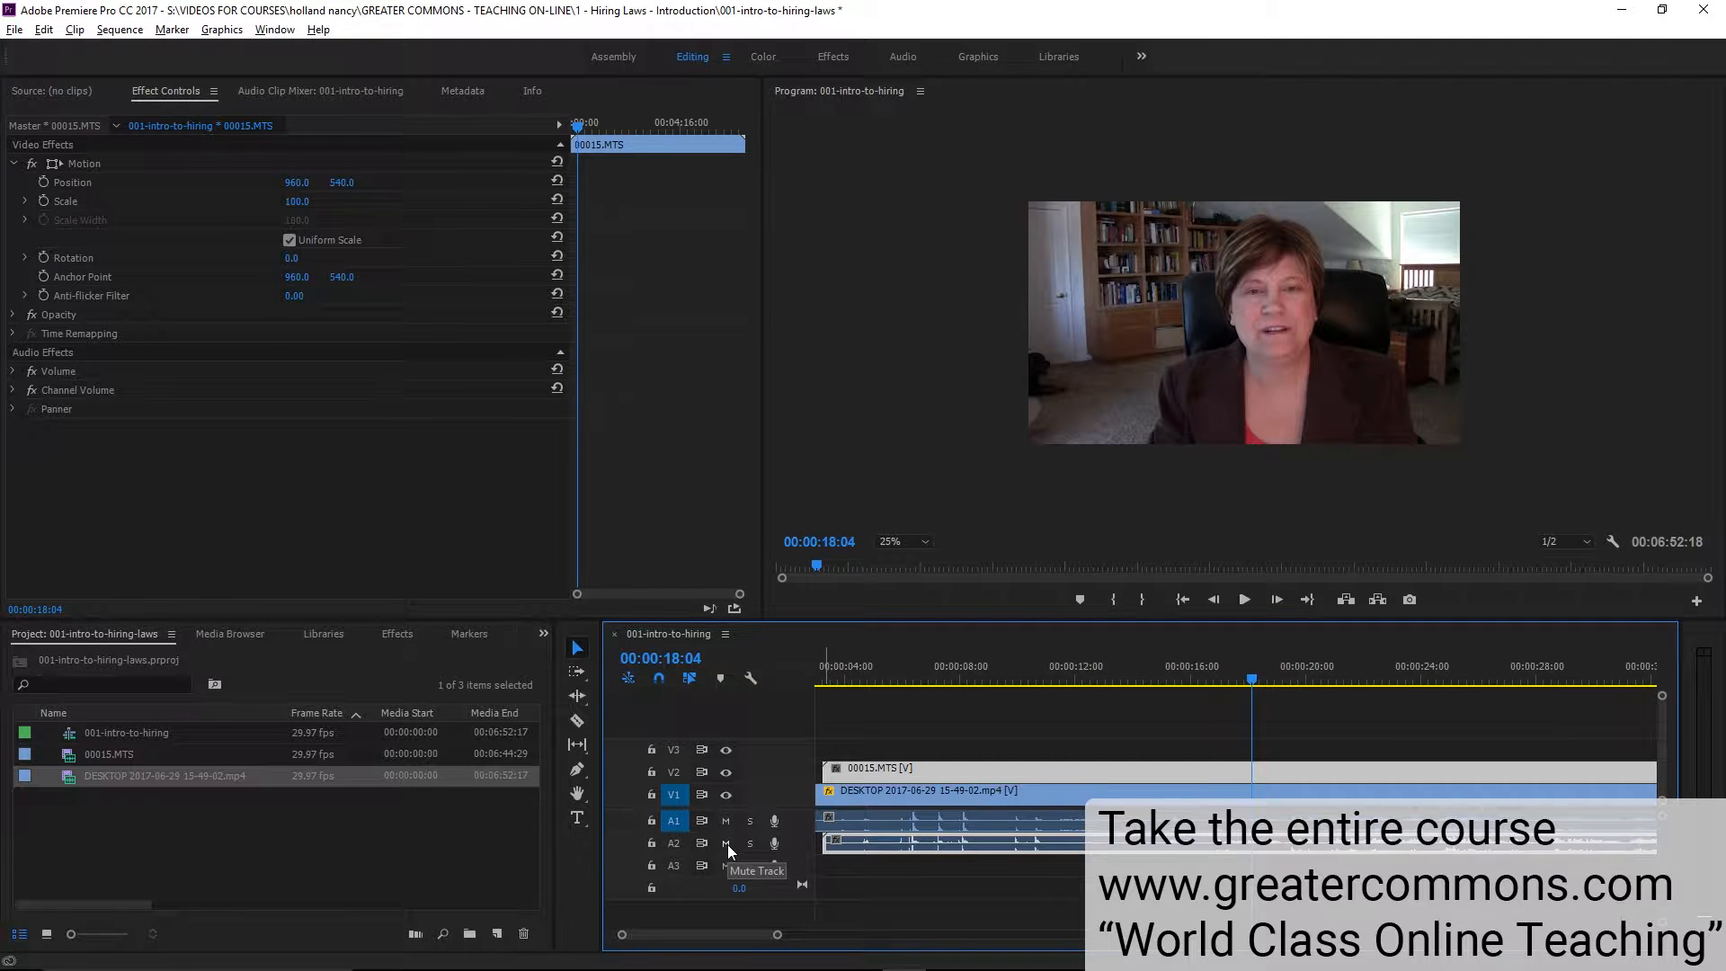
left_click_drag(949, 670, 1140, 676)
key("space")
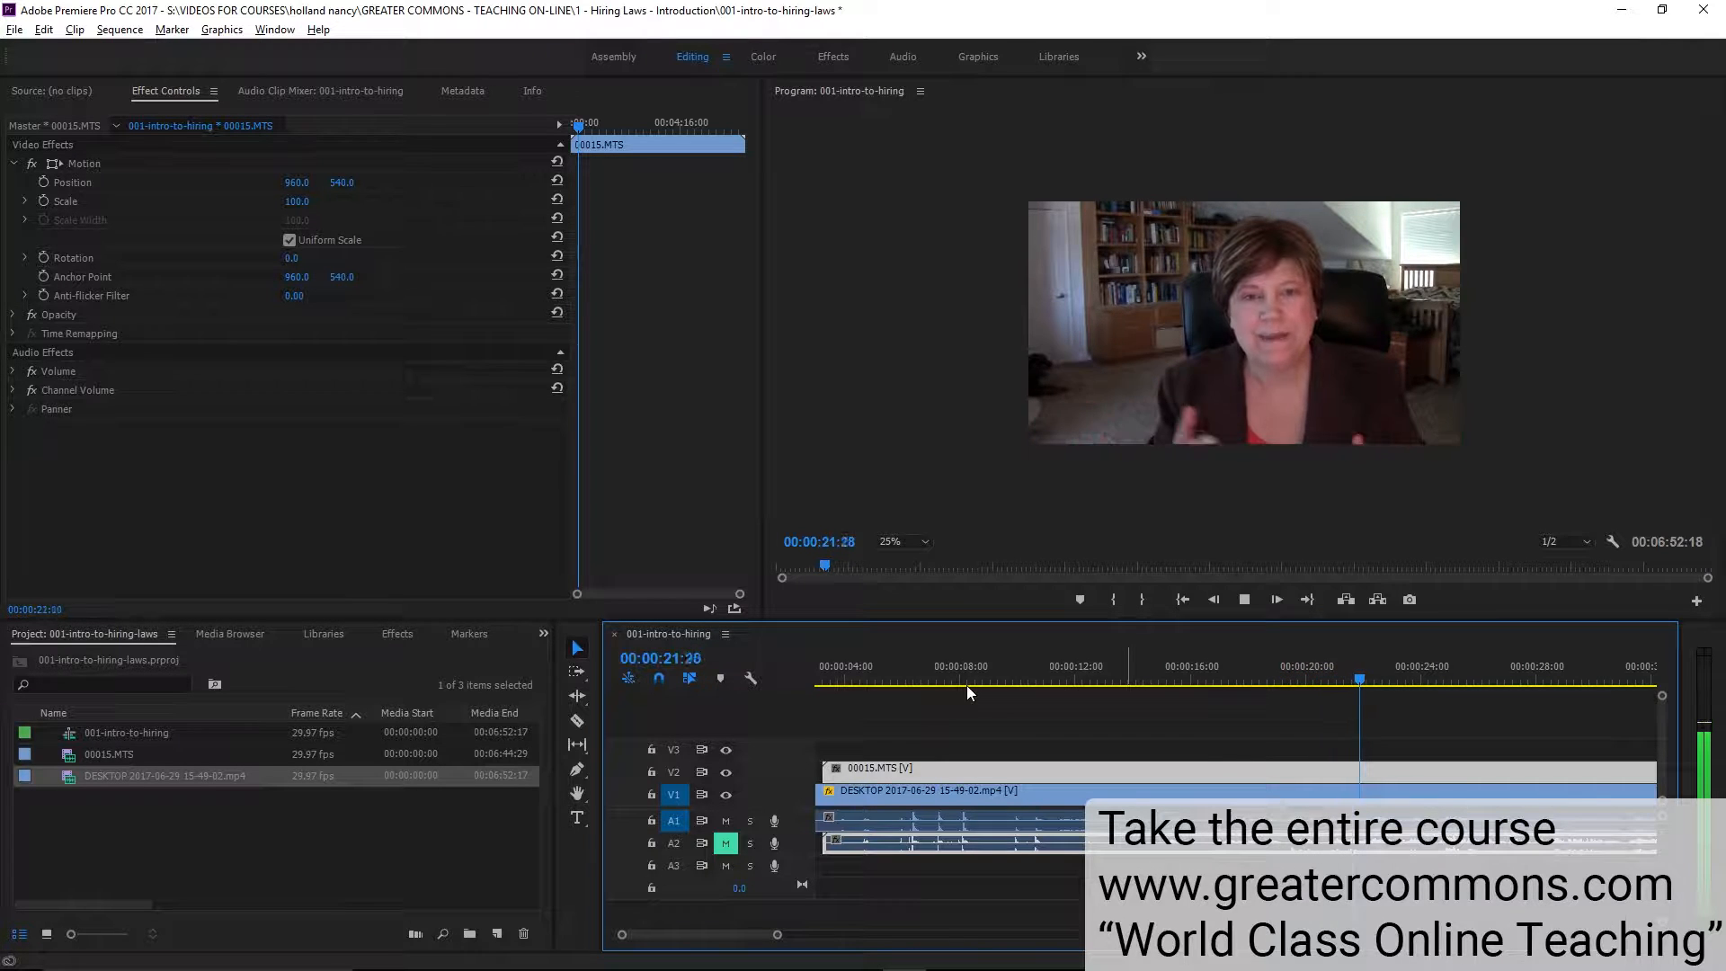
key("space")
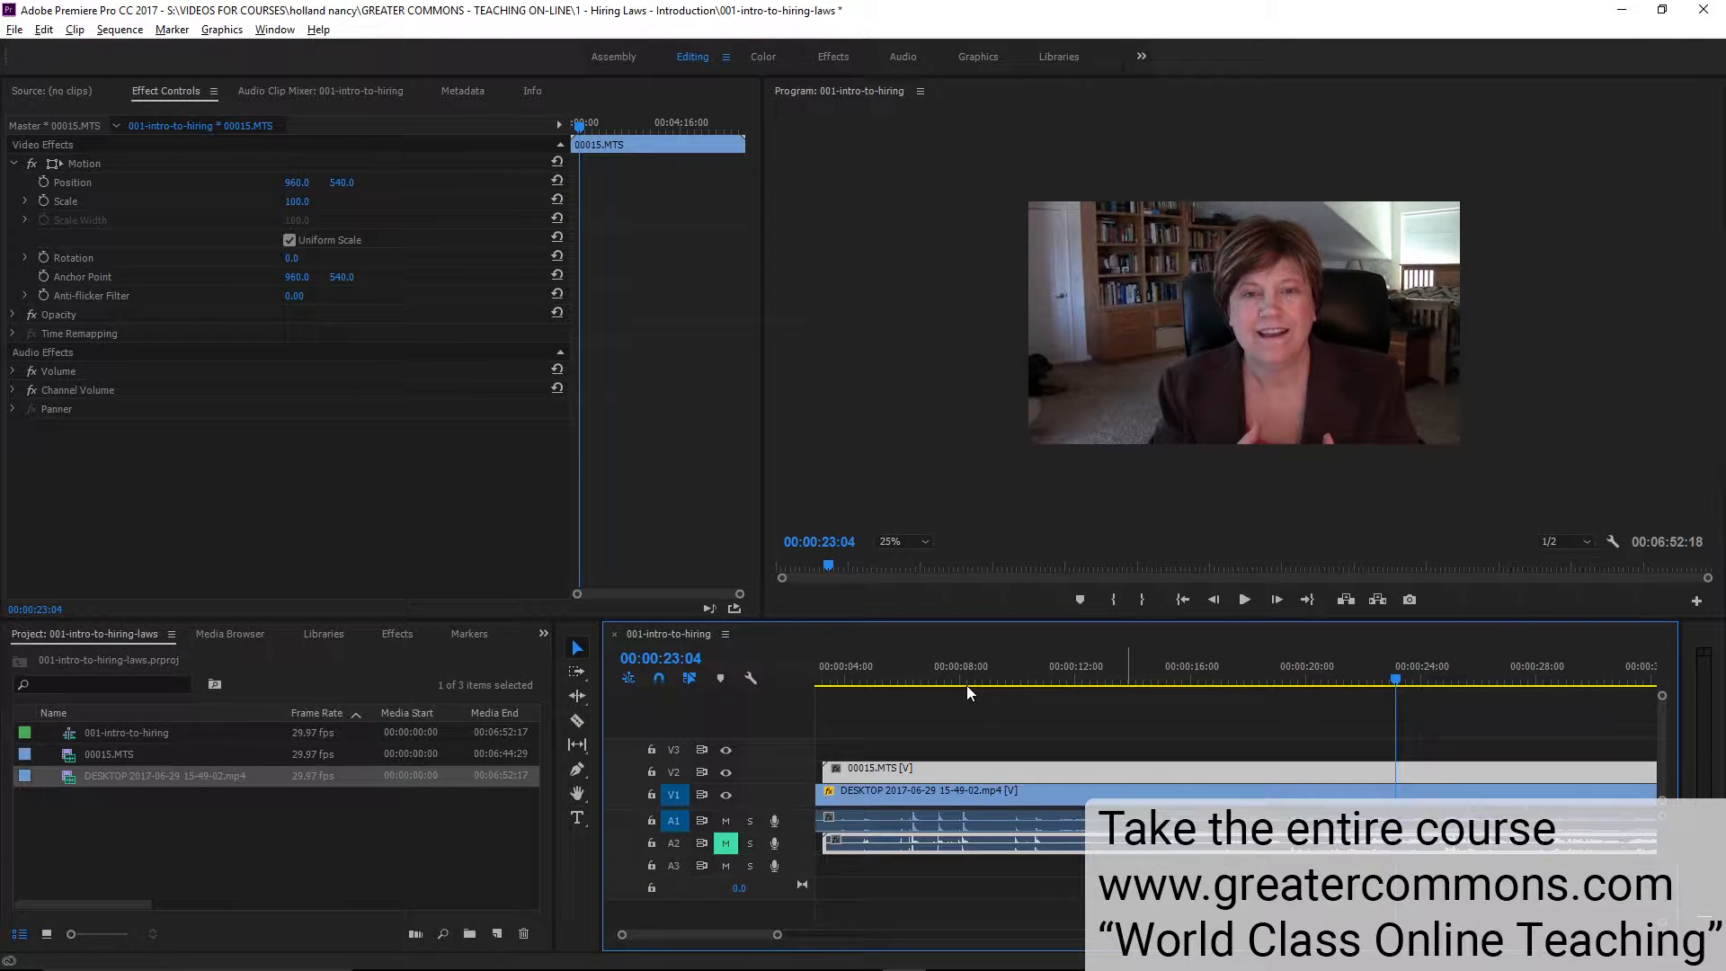
Compare the two audio sources by playing from 00:00:14:21 with only A1 muted and resuming with only A2 muted
left_click(725, 820)
left_click(725, 843)
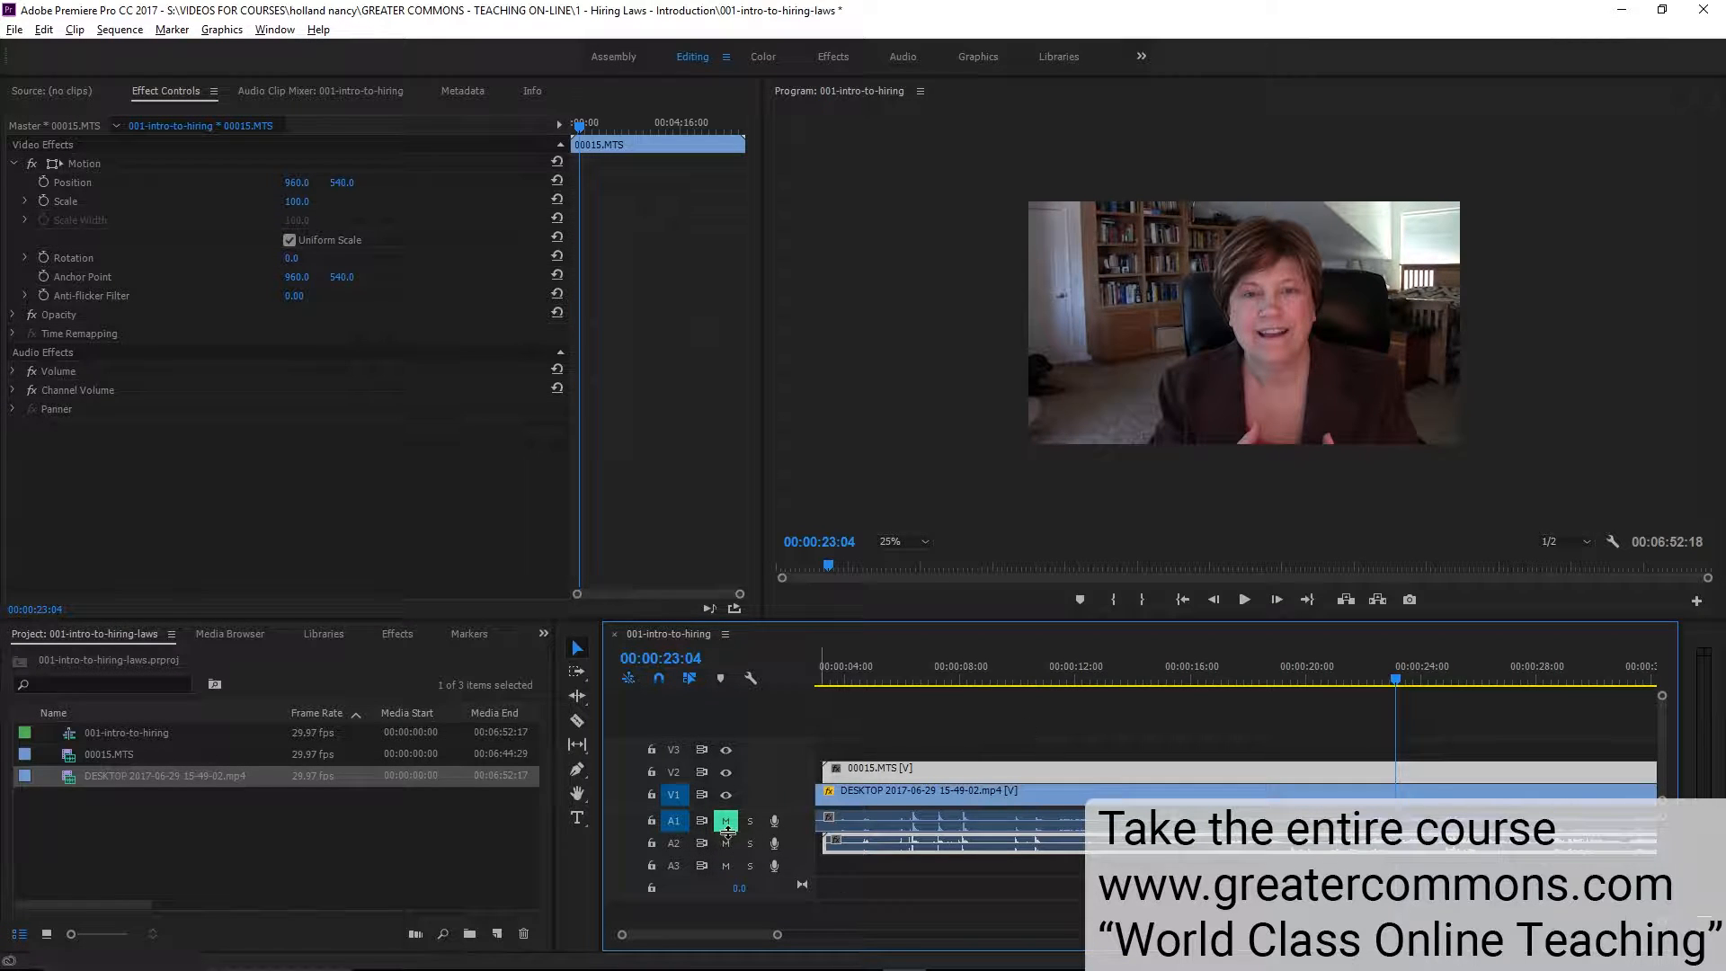
left_click(1158, 681)
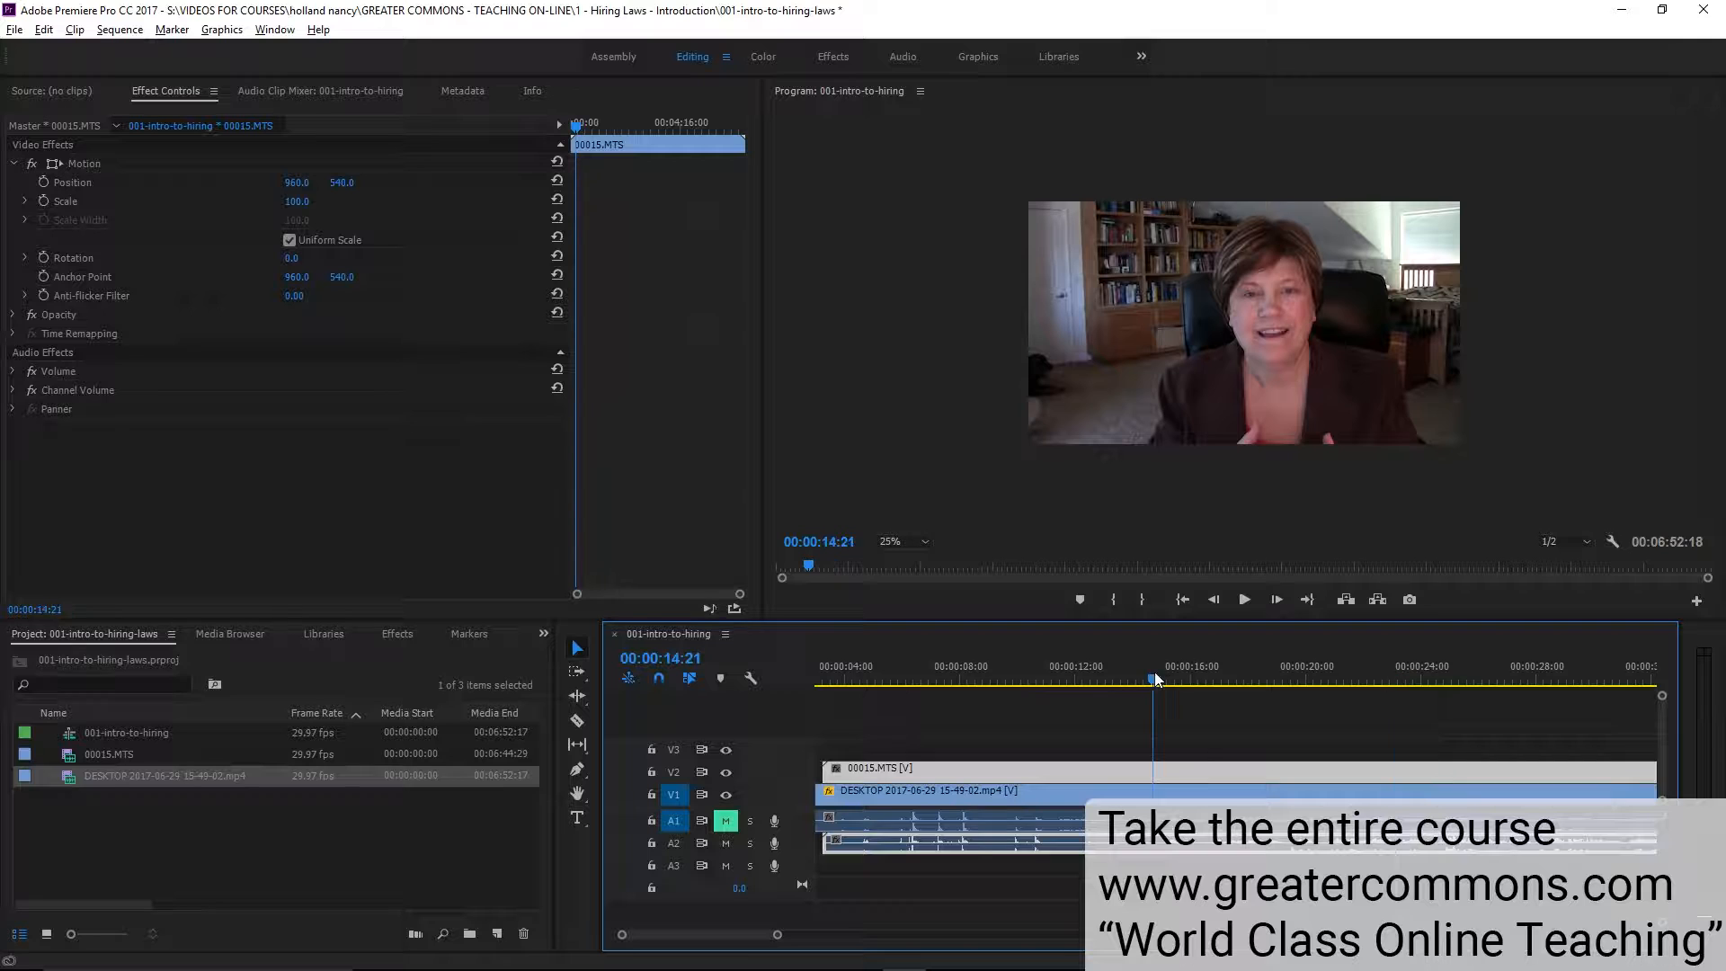
key("space")
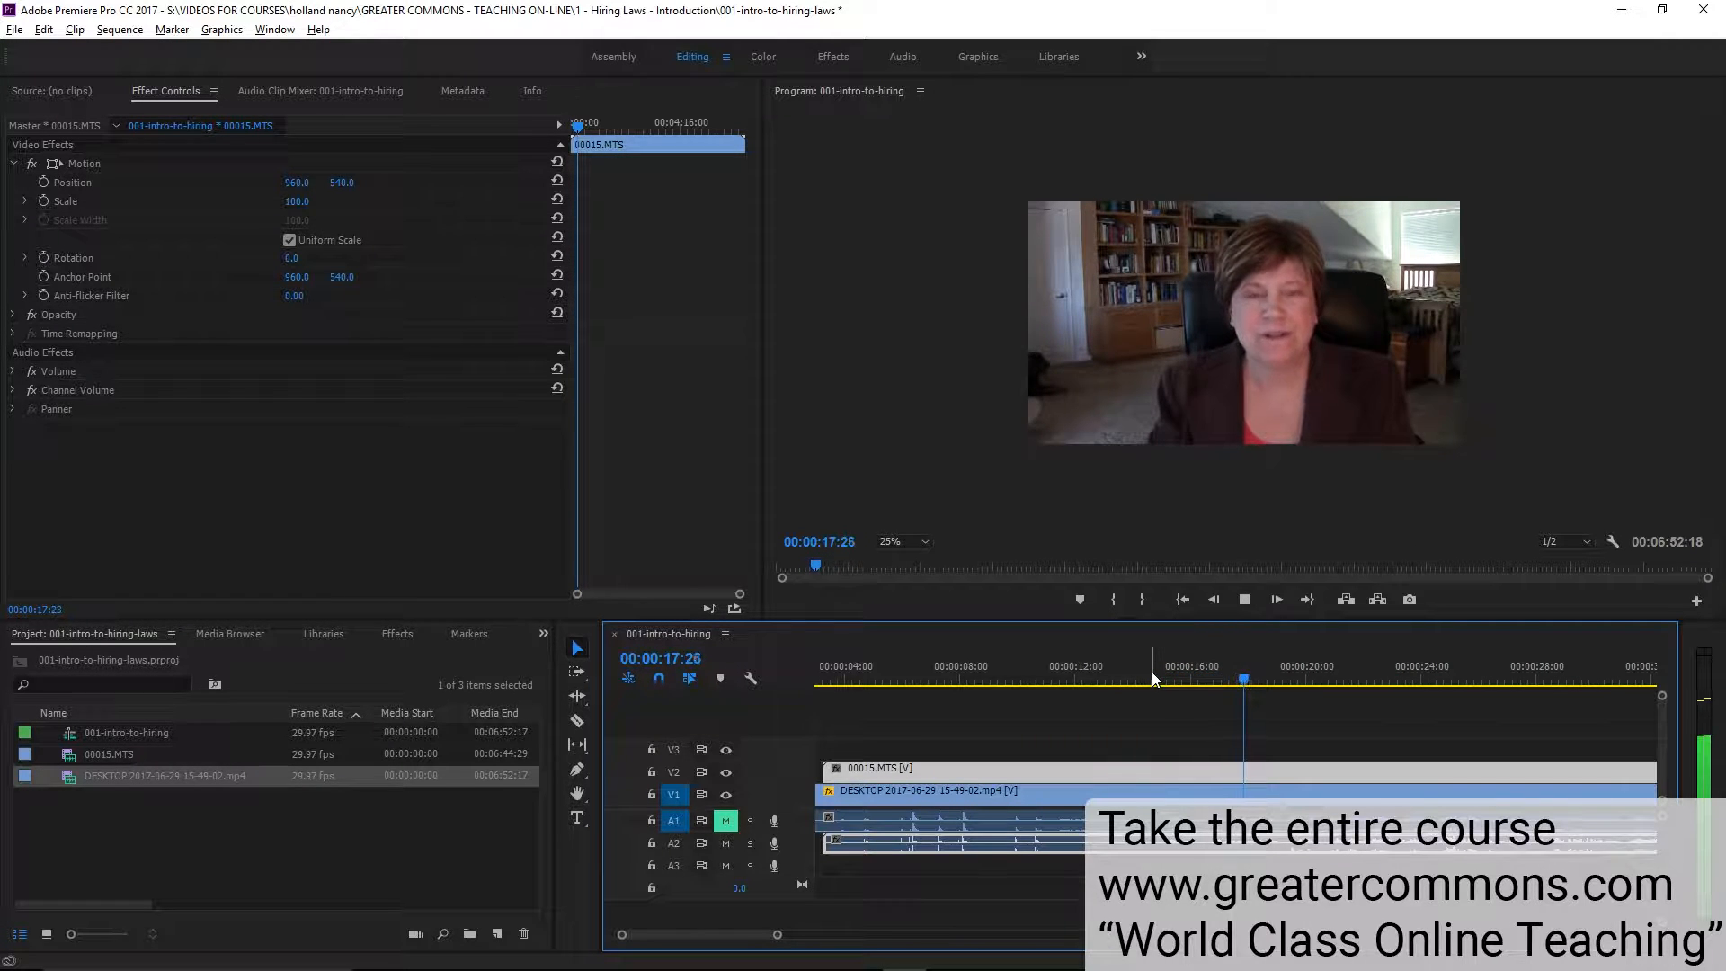
key("space")
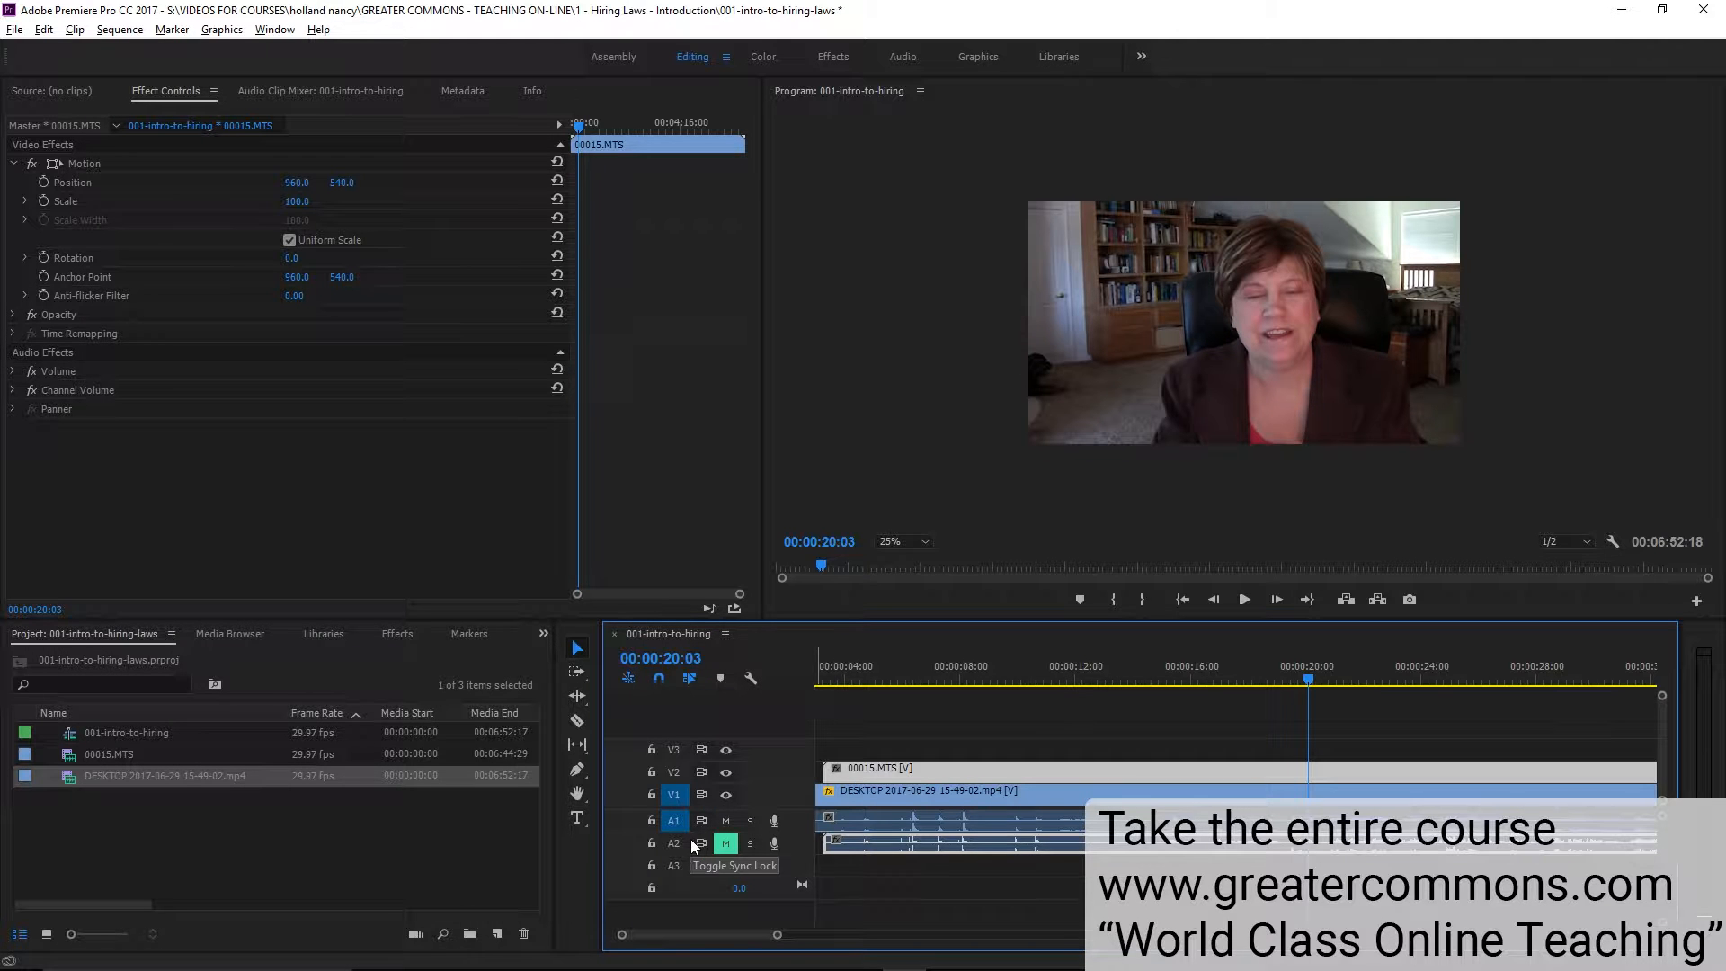
key("space")
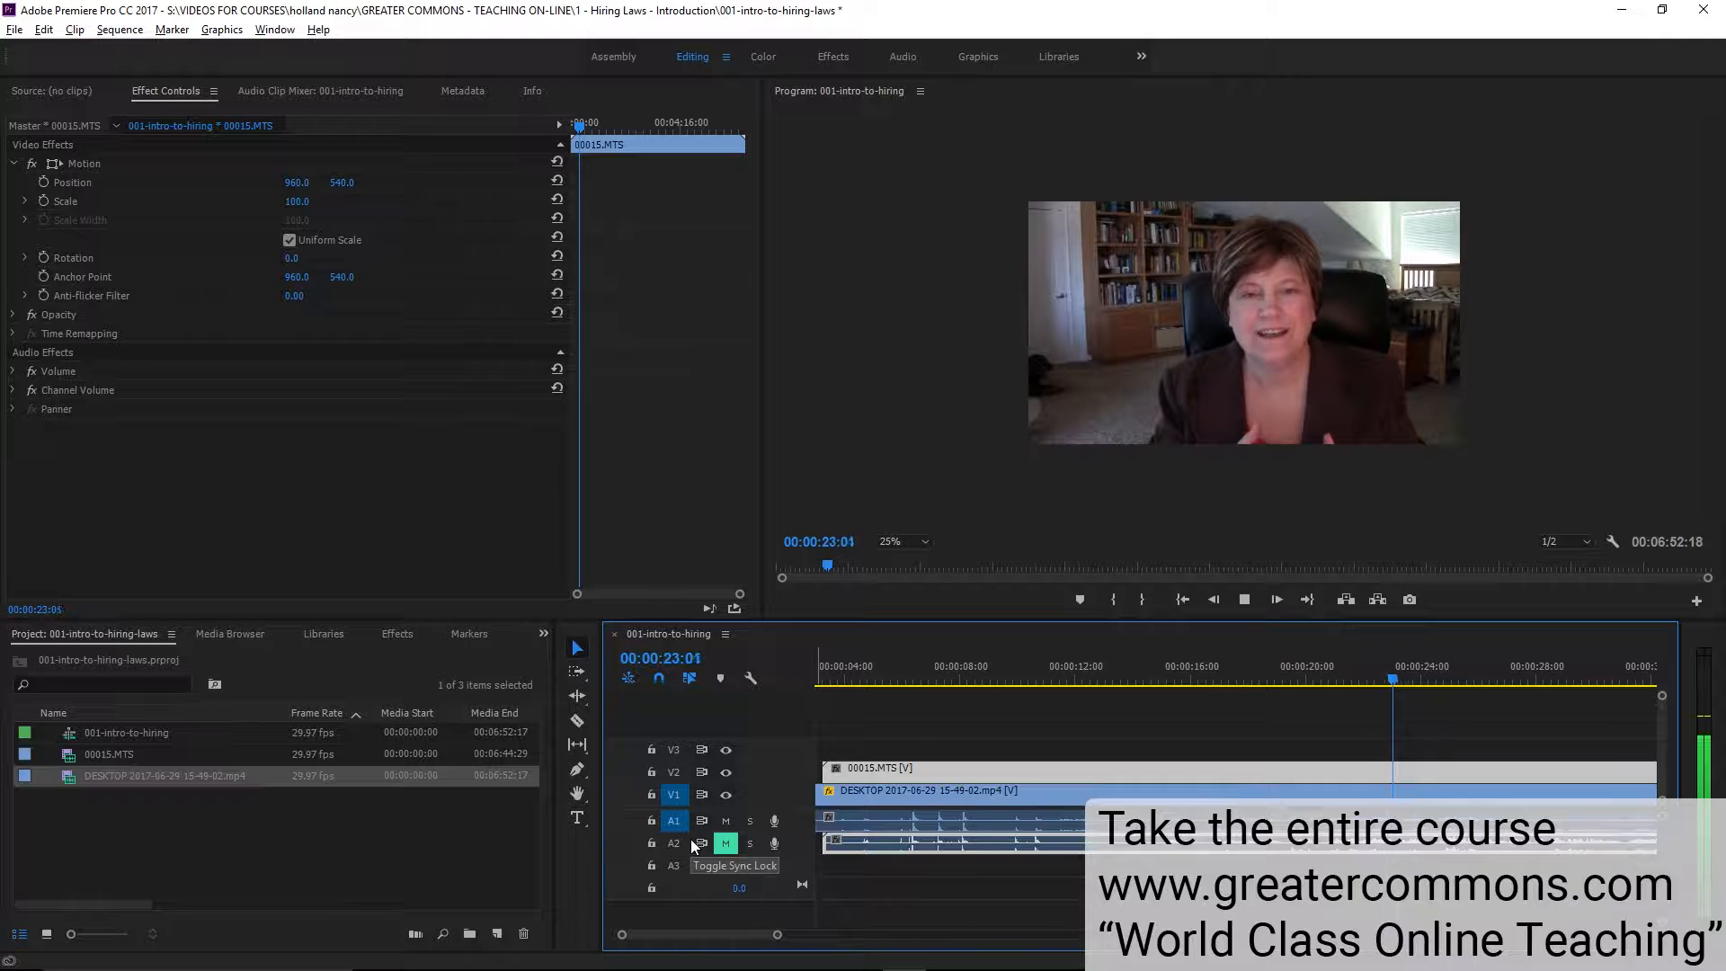
key("space")
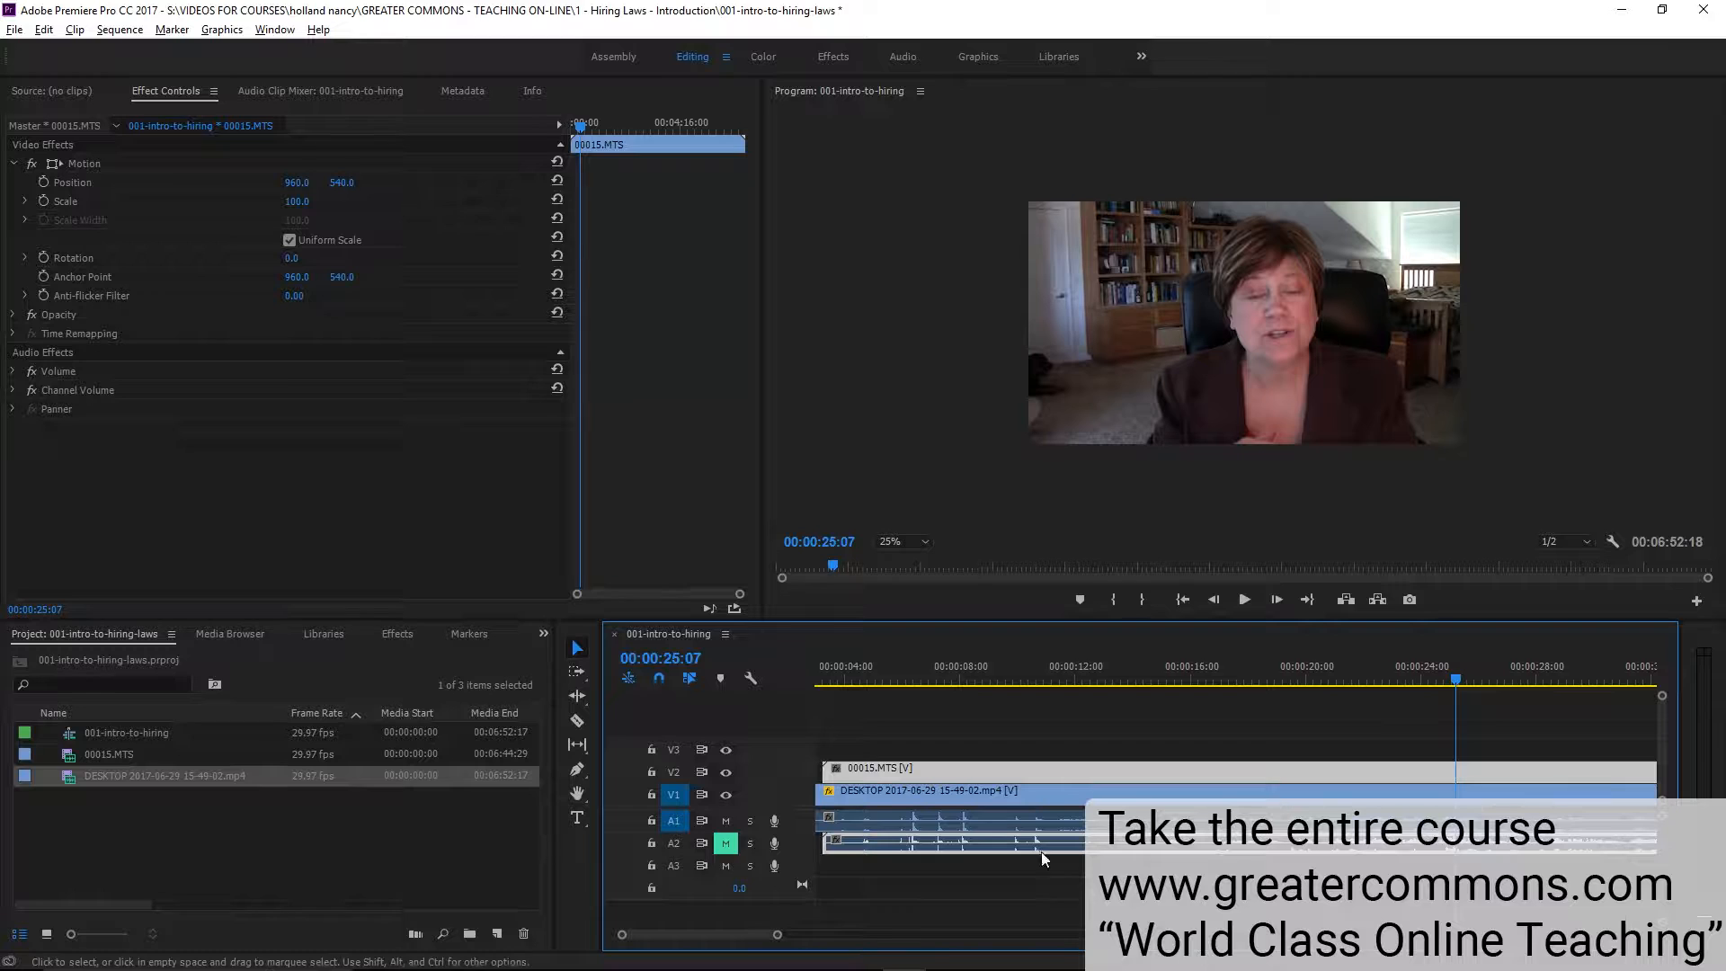
Position the playhead at 00:00:14:22, just before the talk begins
left_click(1168, 671)
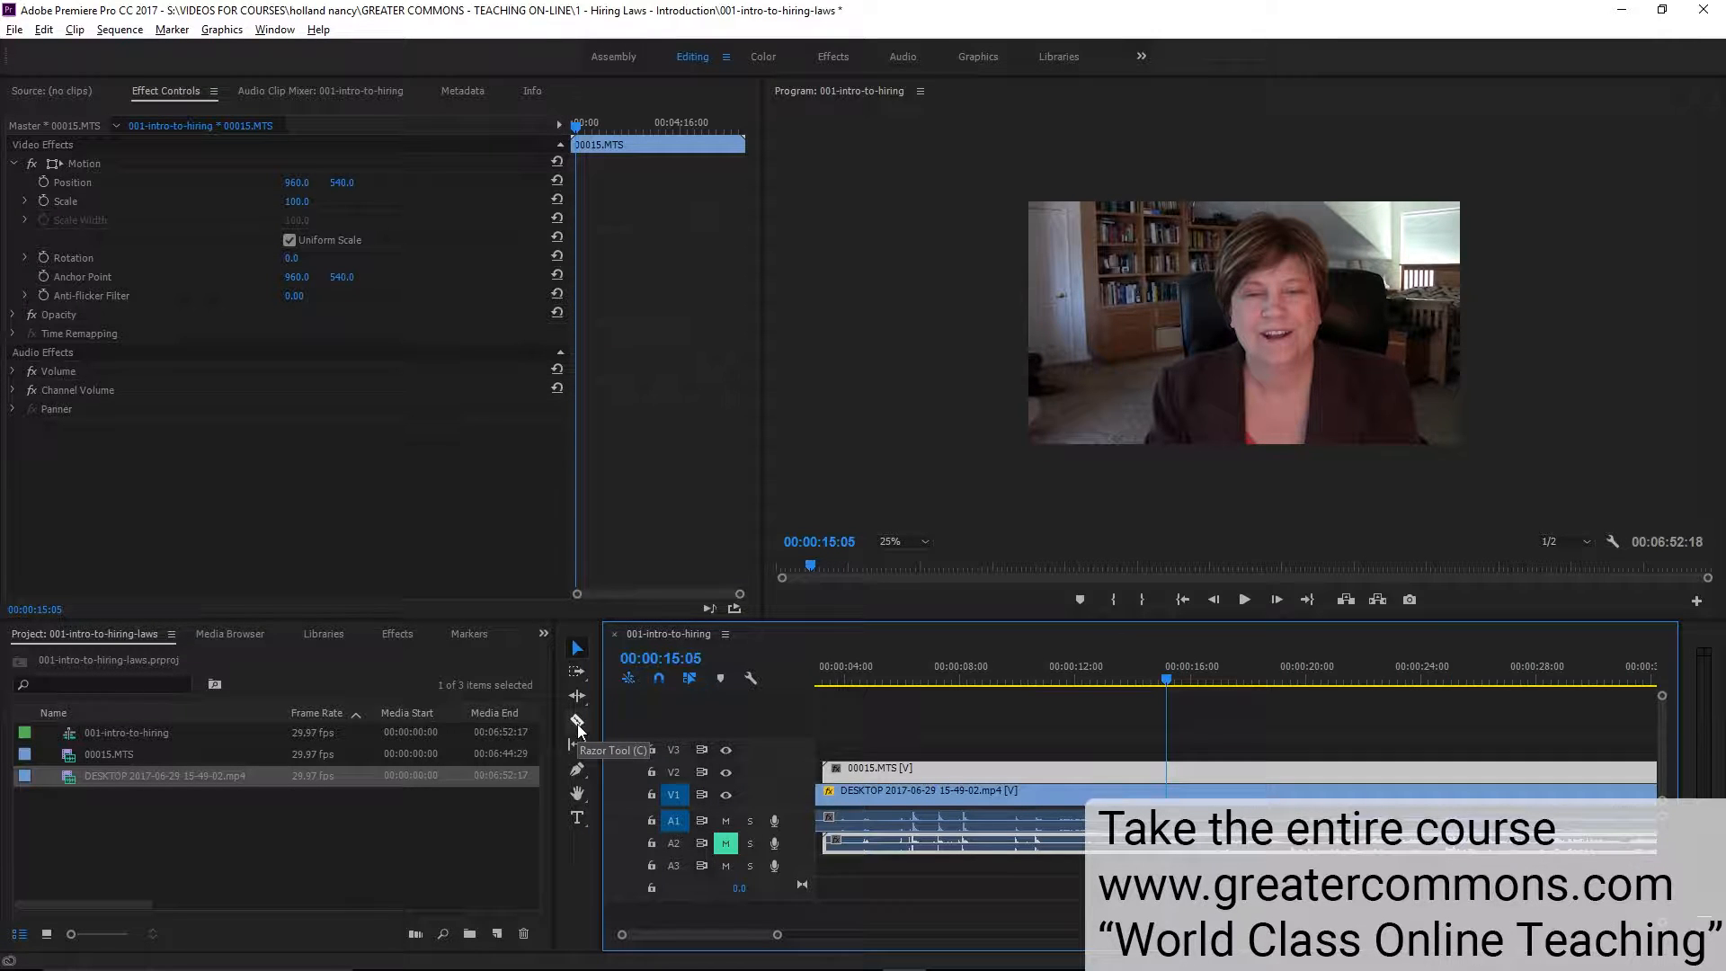
left_click(1167, 676)
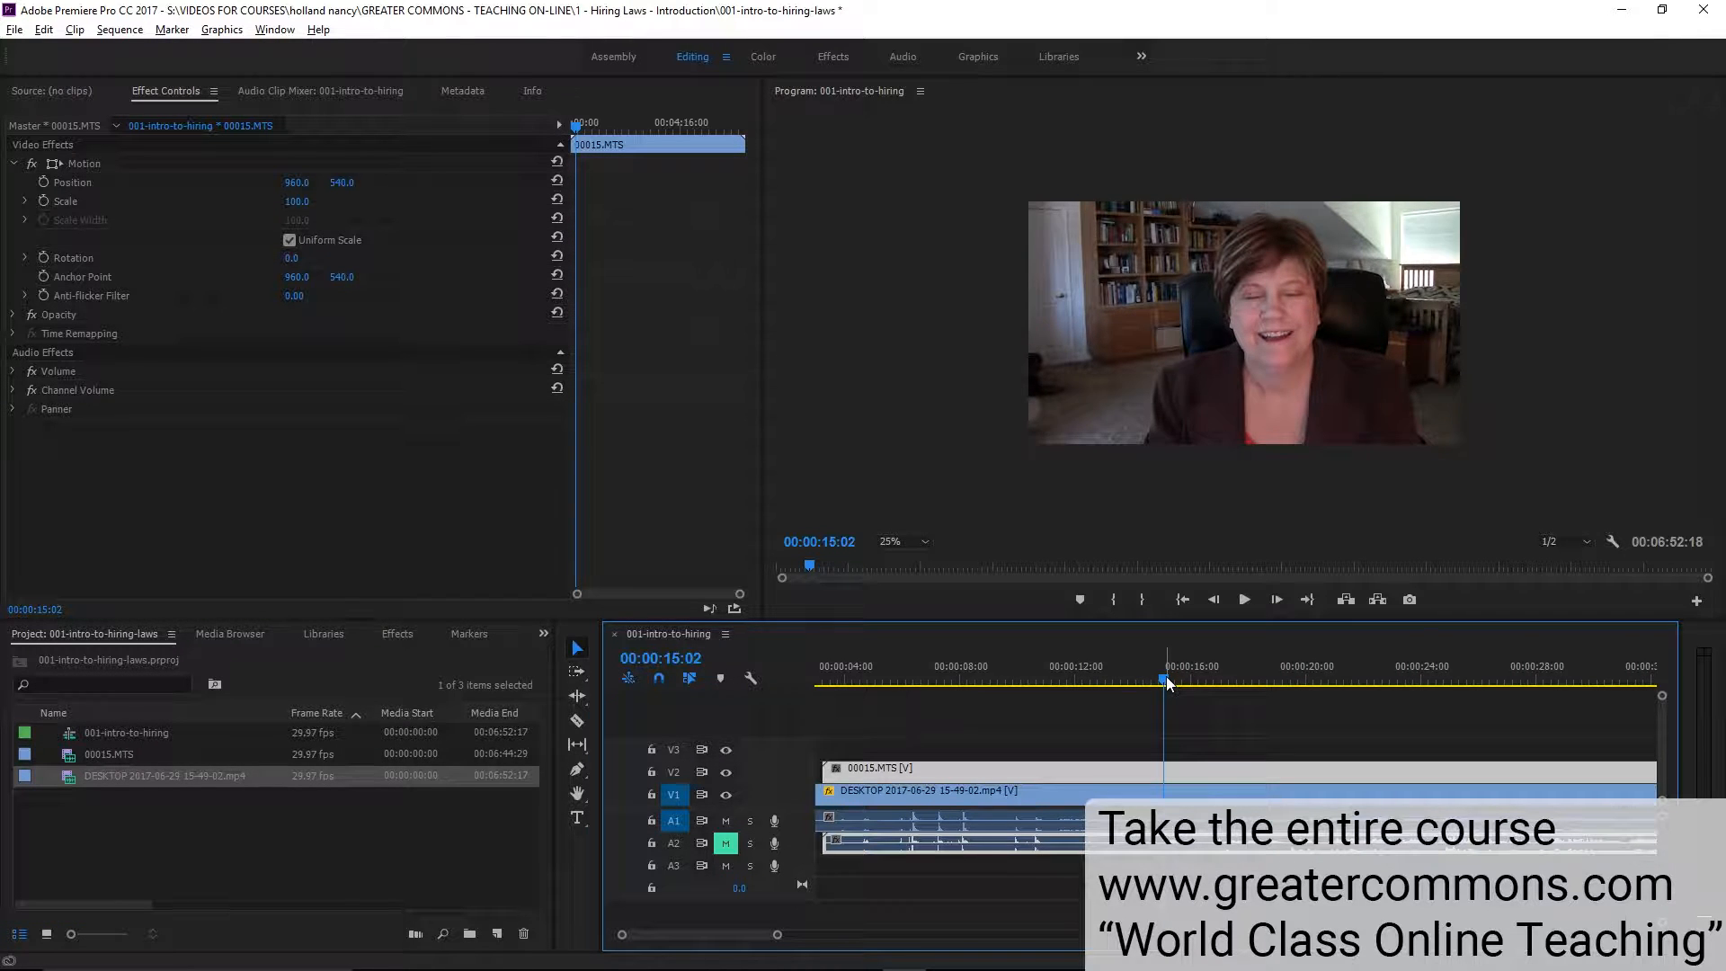
left_click(1161, 676)
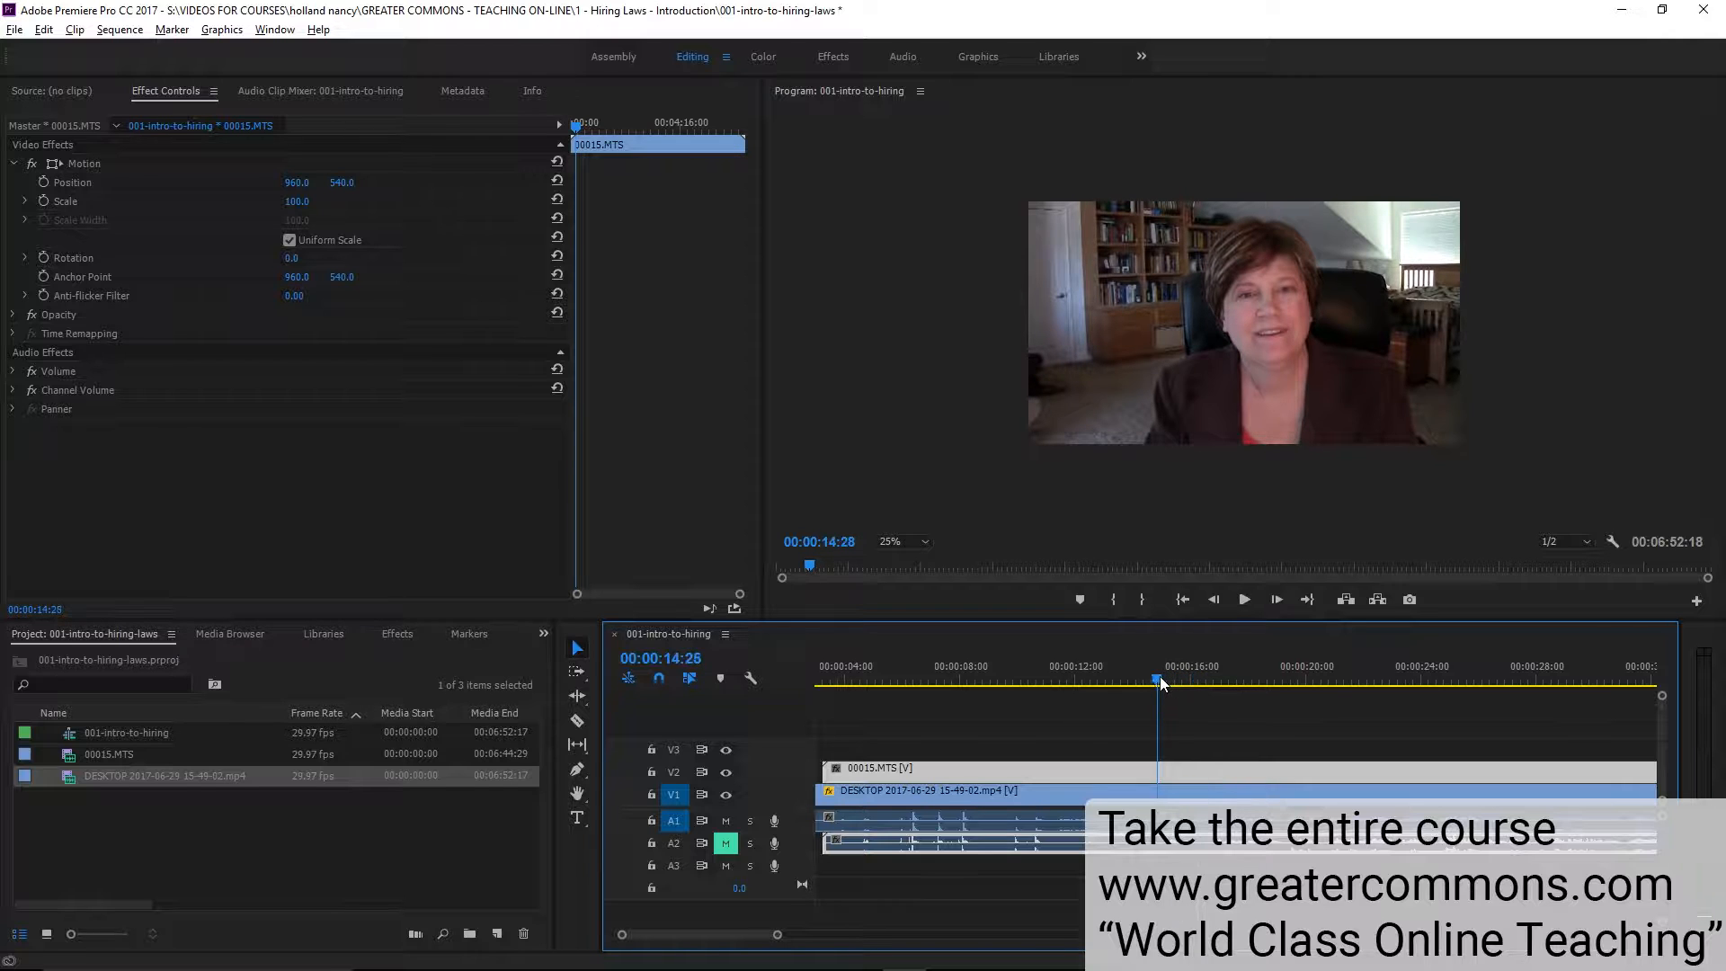
left_click(1157, 676)
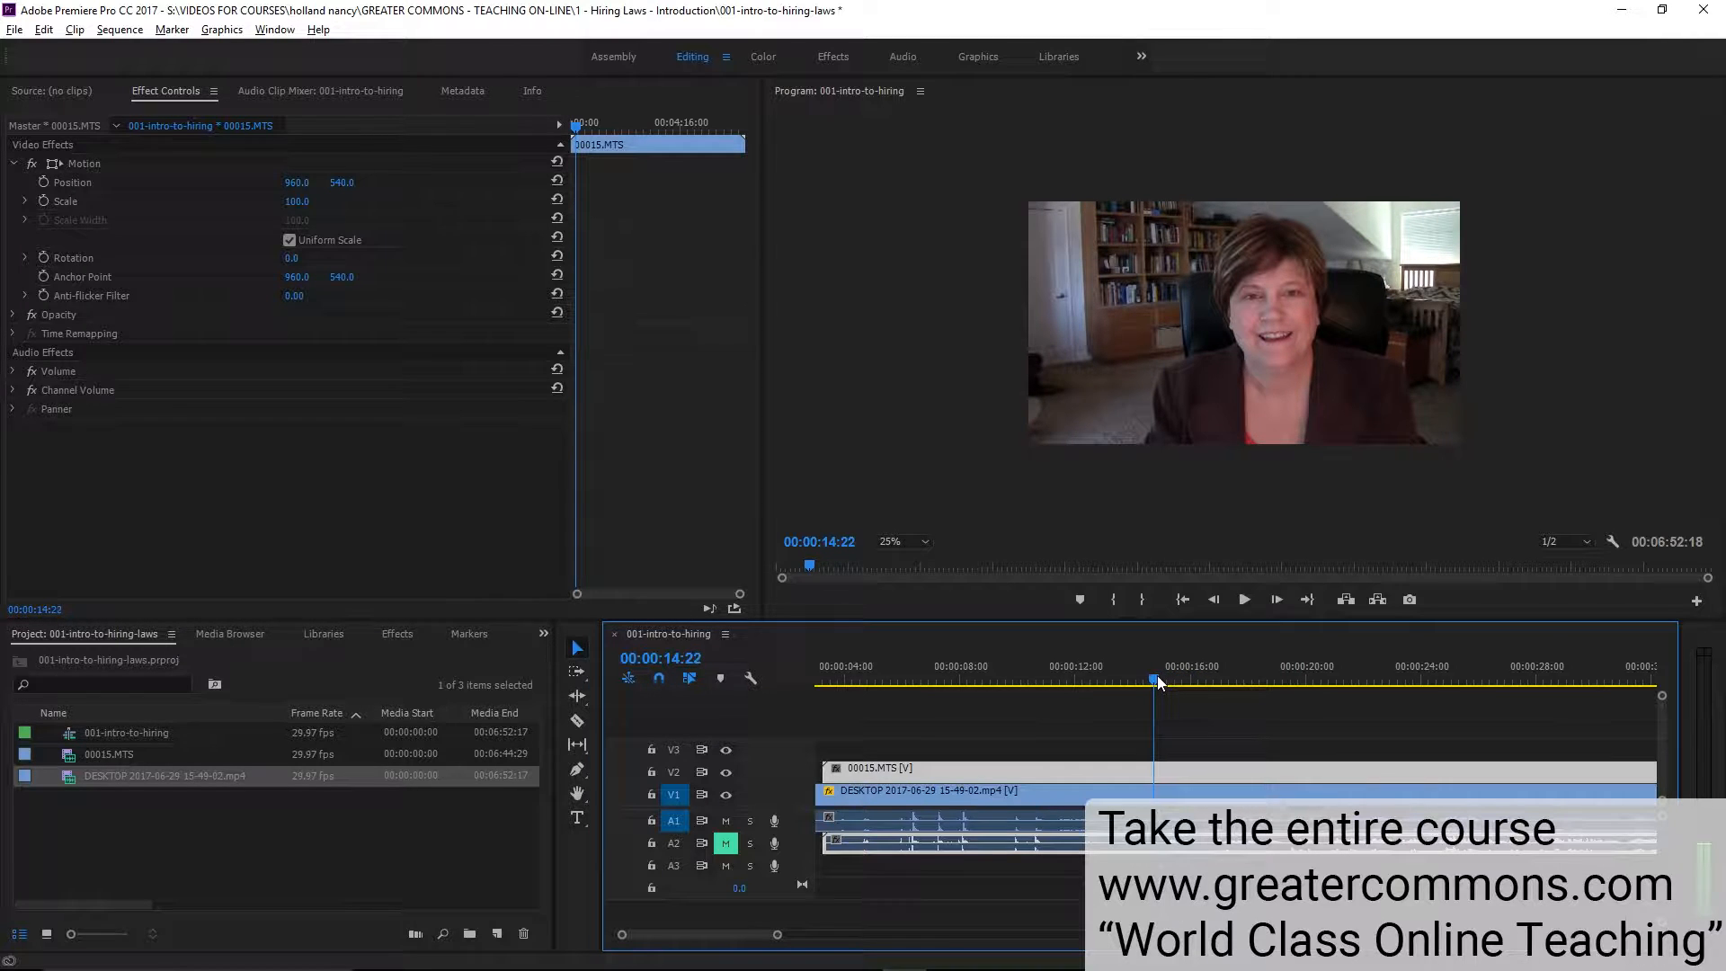
key("equal")
key("equal")
key("equal")
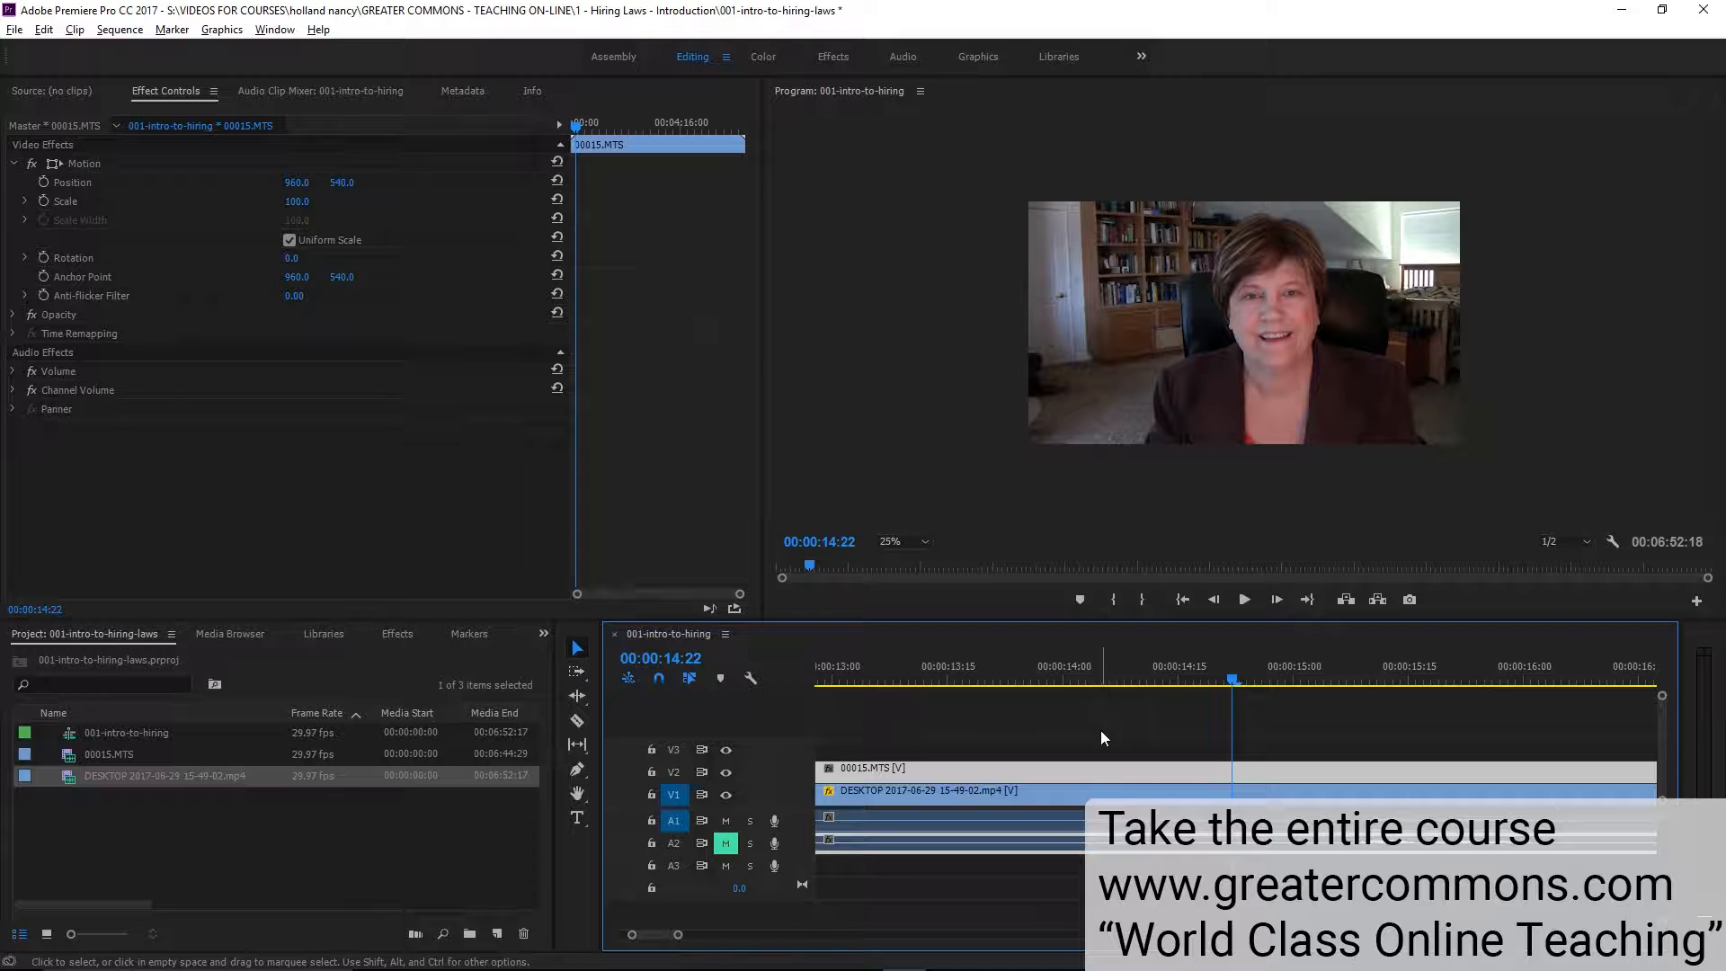
Split the 00015.MTS and DESKTOP clips at the playhead with the Razor tool
left_click(578, 719)
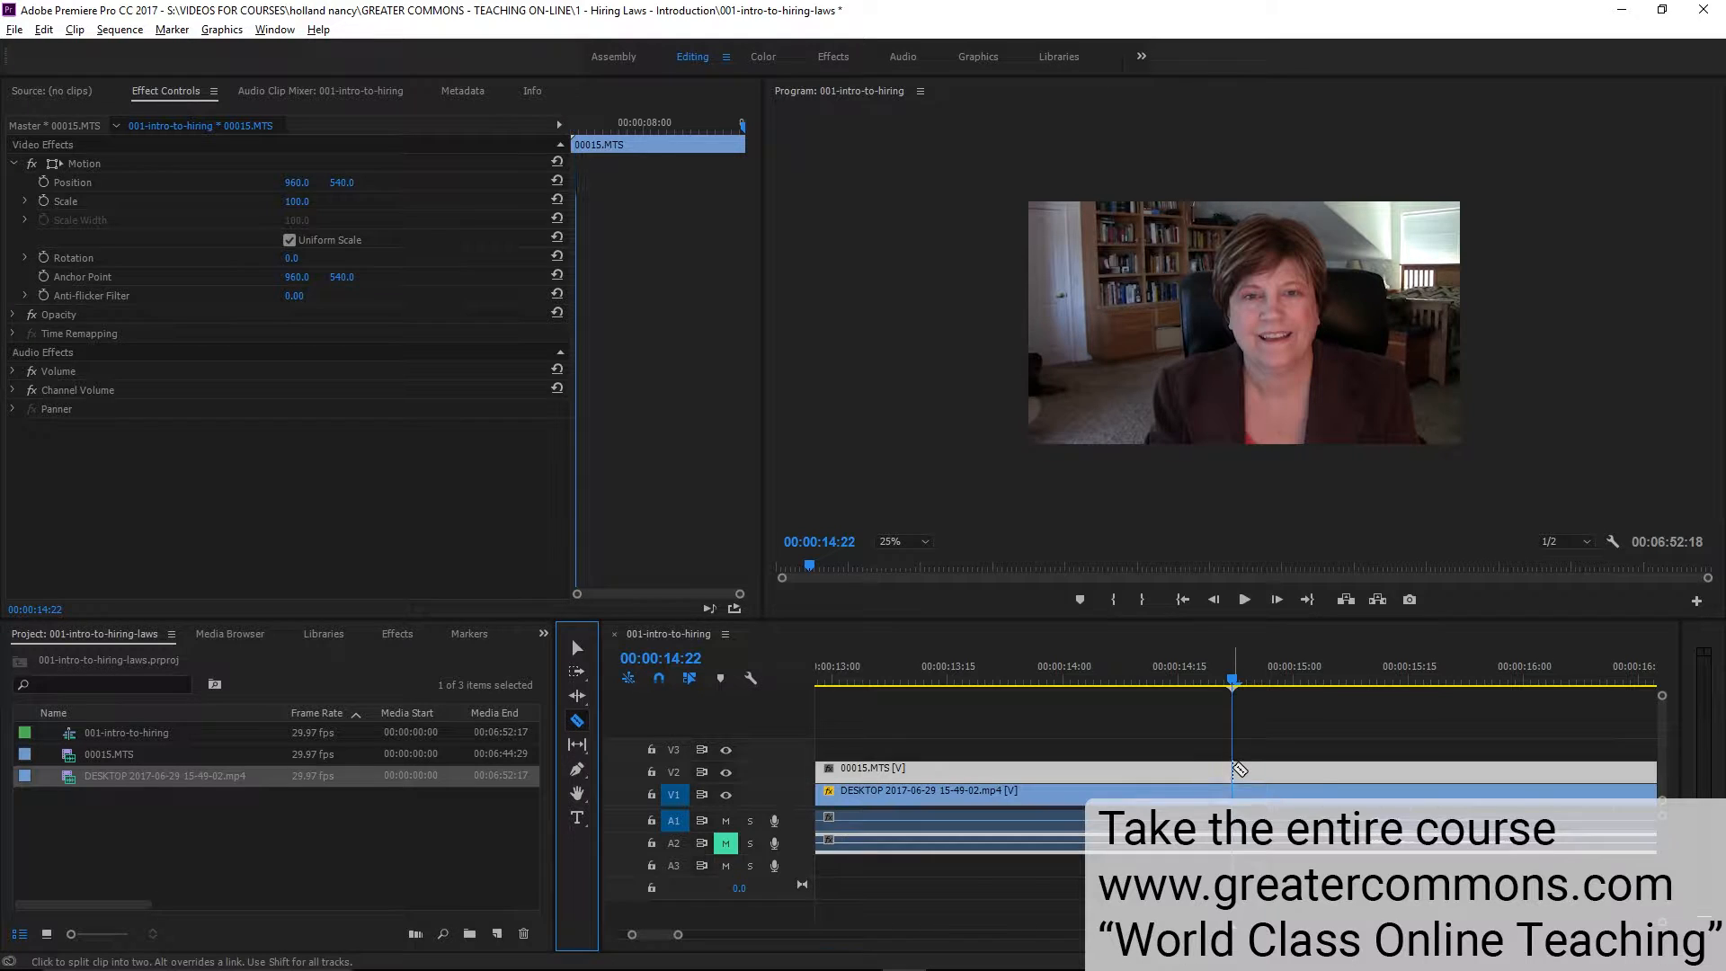
left_click(1238, 769)
left_click(1239, 791)
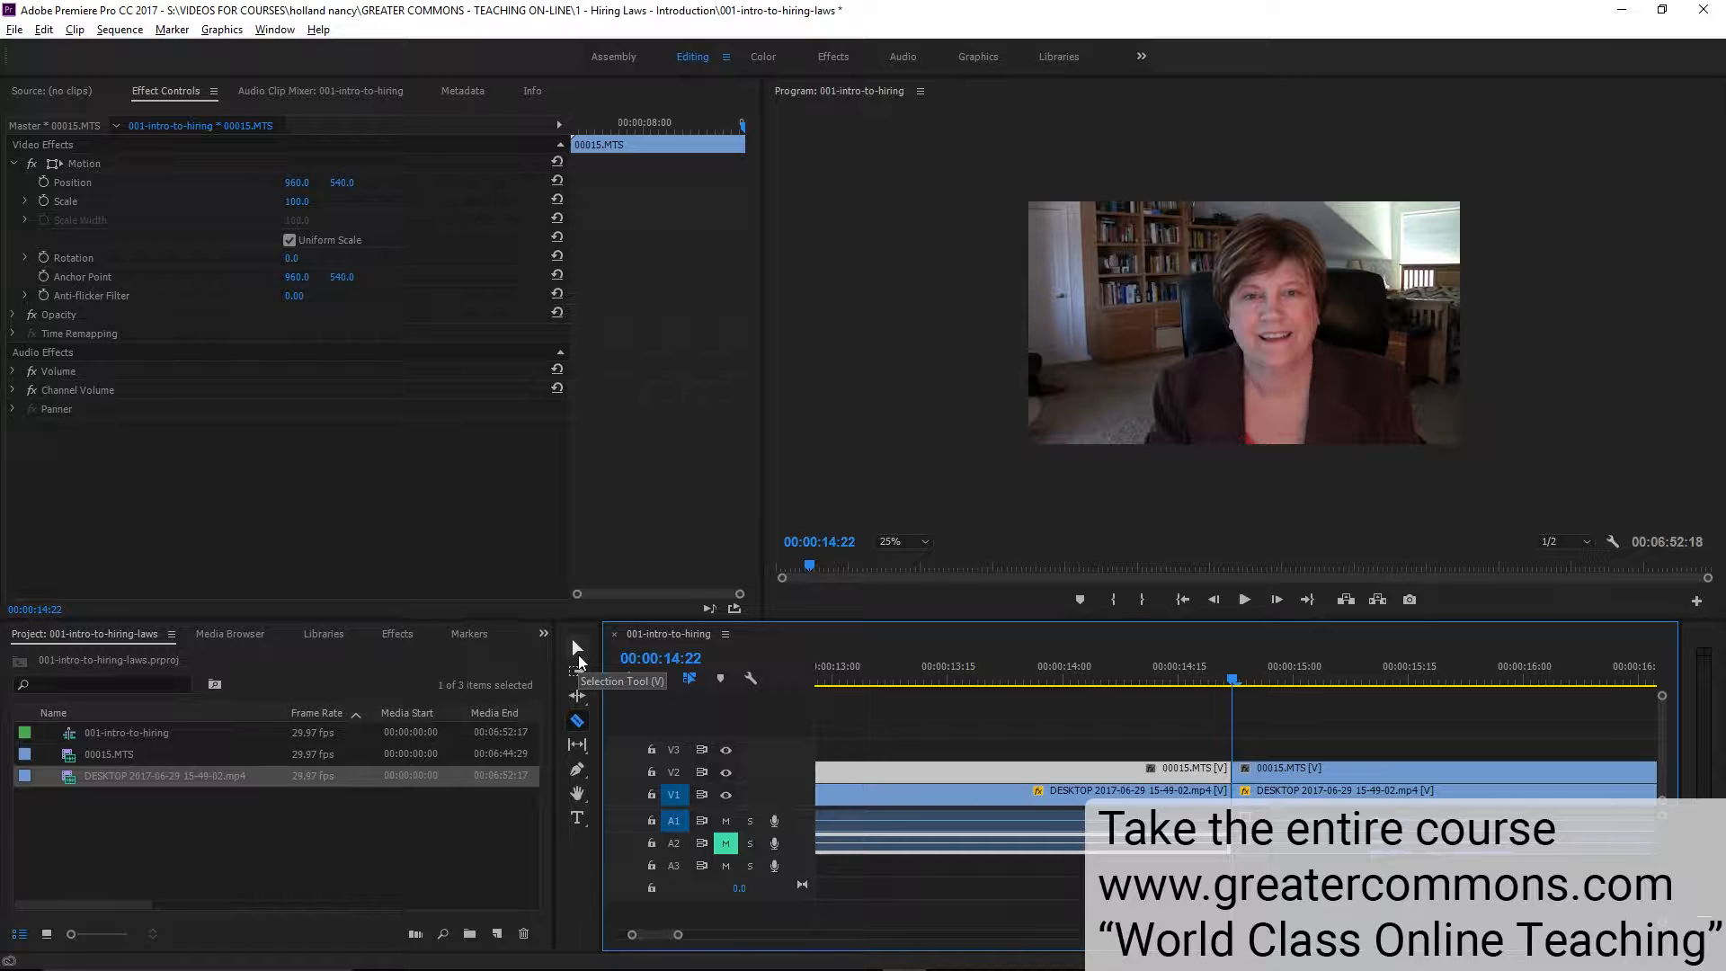
Delete the segments of both clips, with their audio, that lie before the cut
left_click(578, 654)
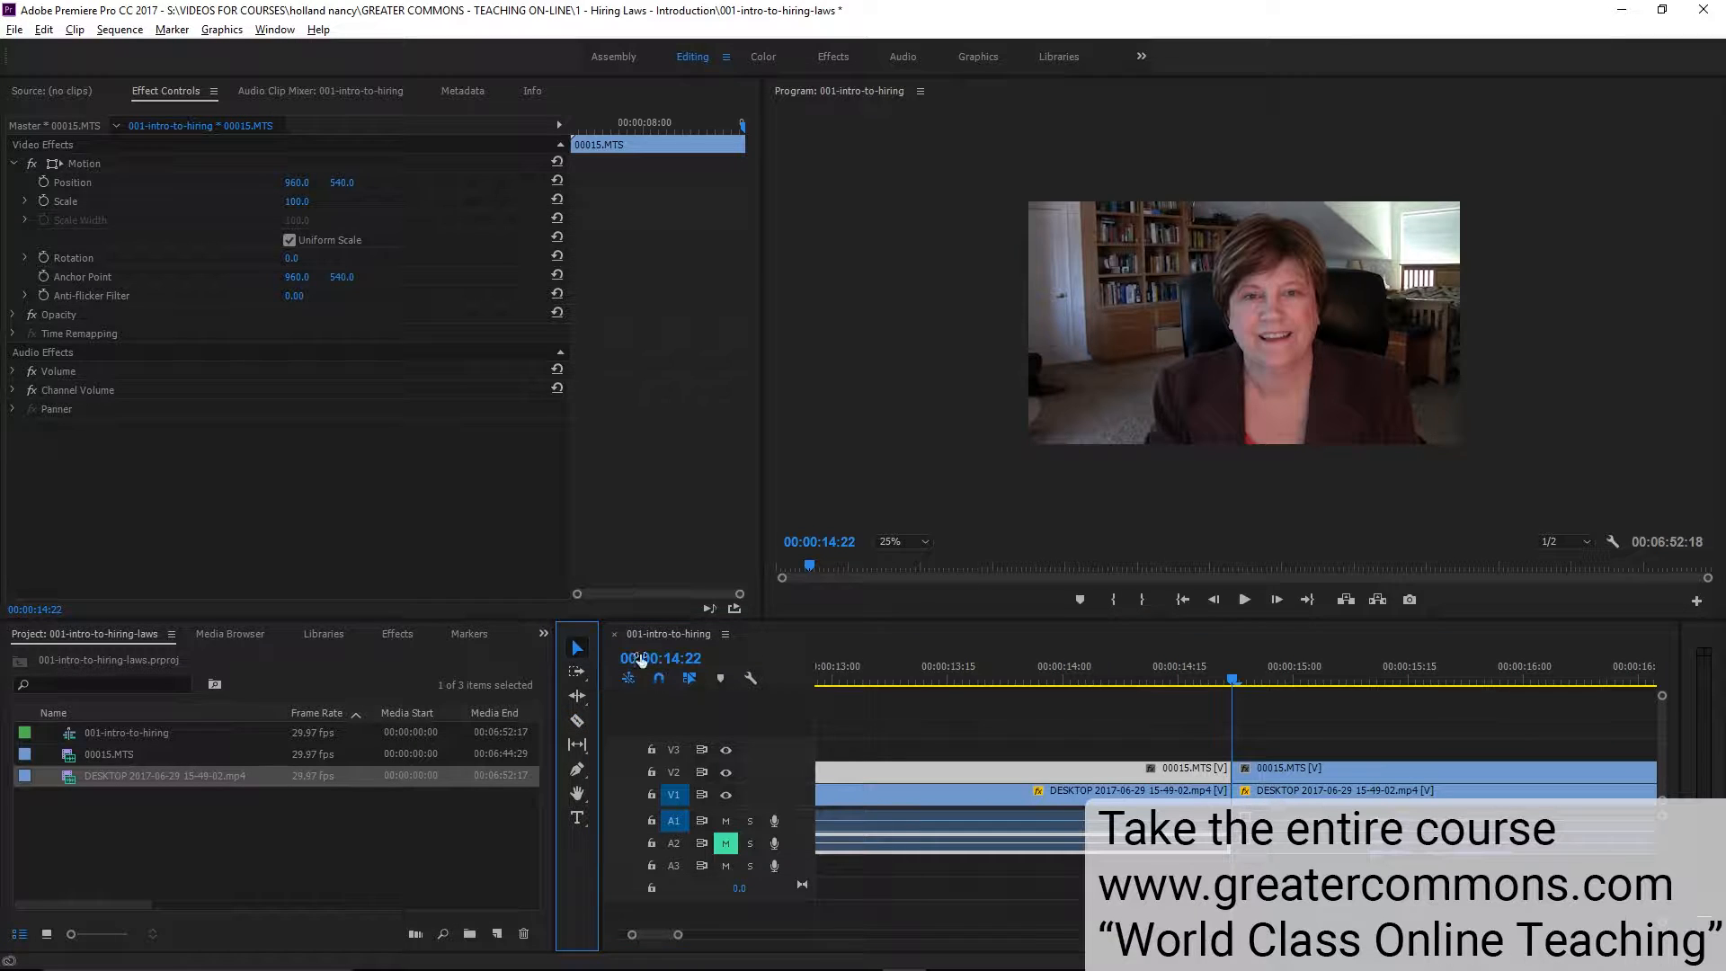
left_click(1142, 731)
left_click_drag(1142, 731, 1133, 877)
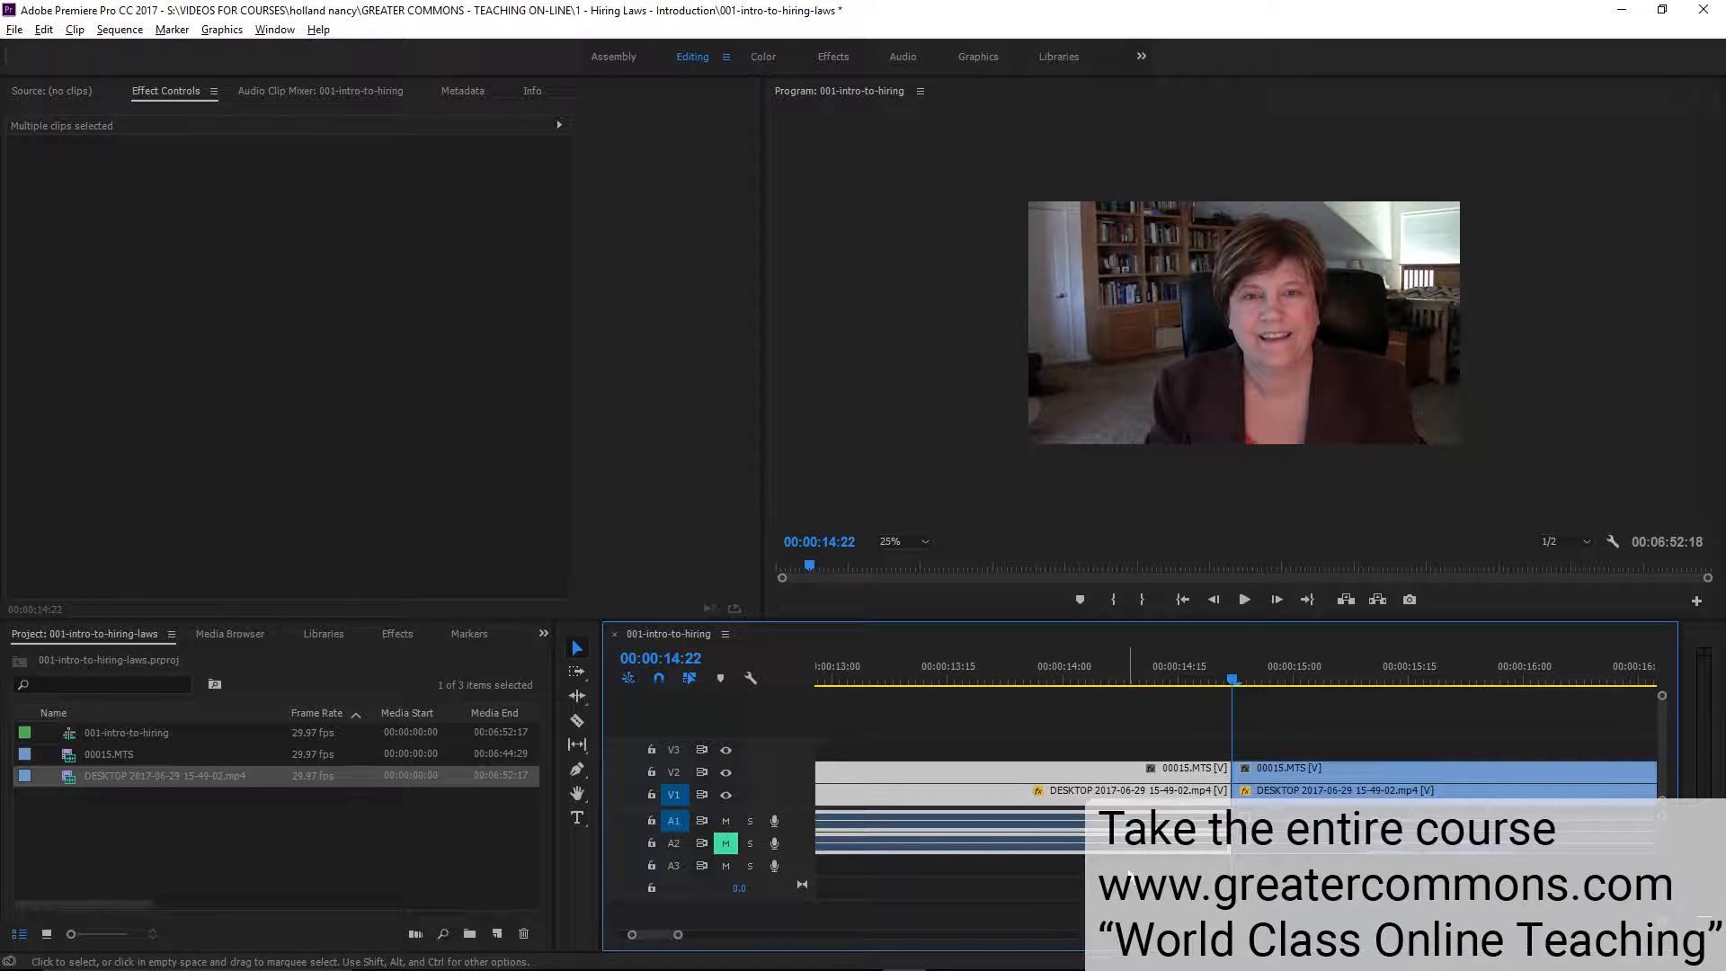
key("Delete")
Select the remaining video and audio of both clips and move them together to the start of the sequence
left_click_drag(1175, 752, 1291, 843)
key("minus")
key("minus")
key("minus")
key("minus")
key("minus")
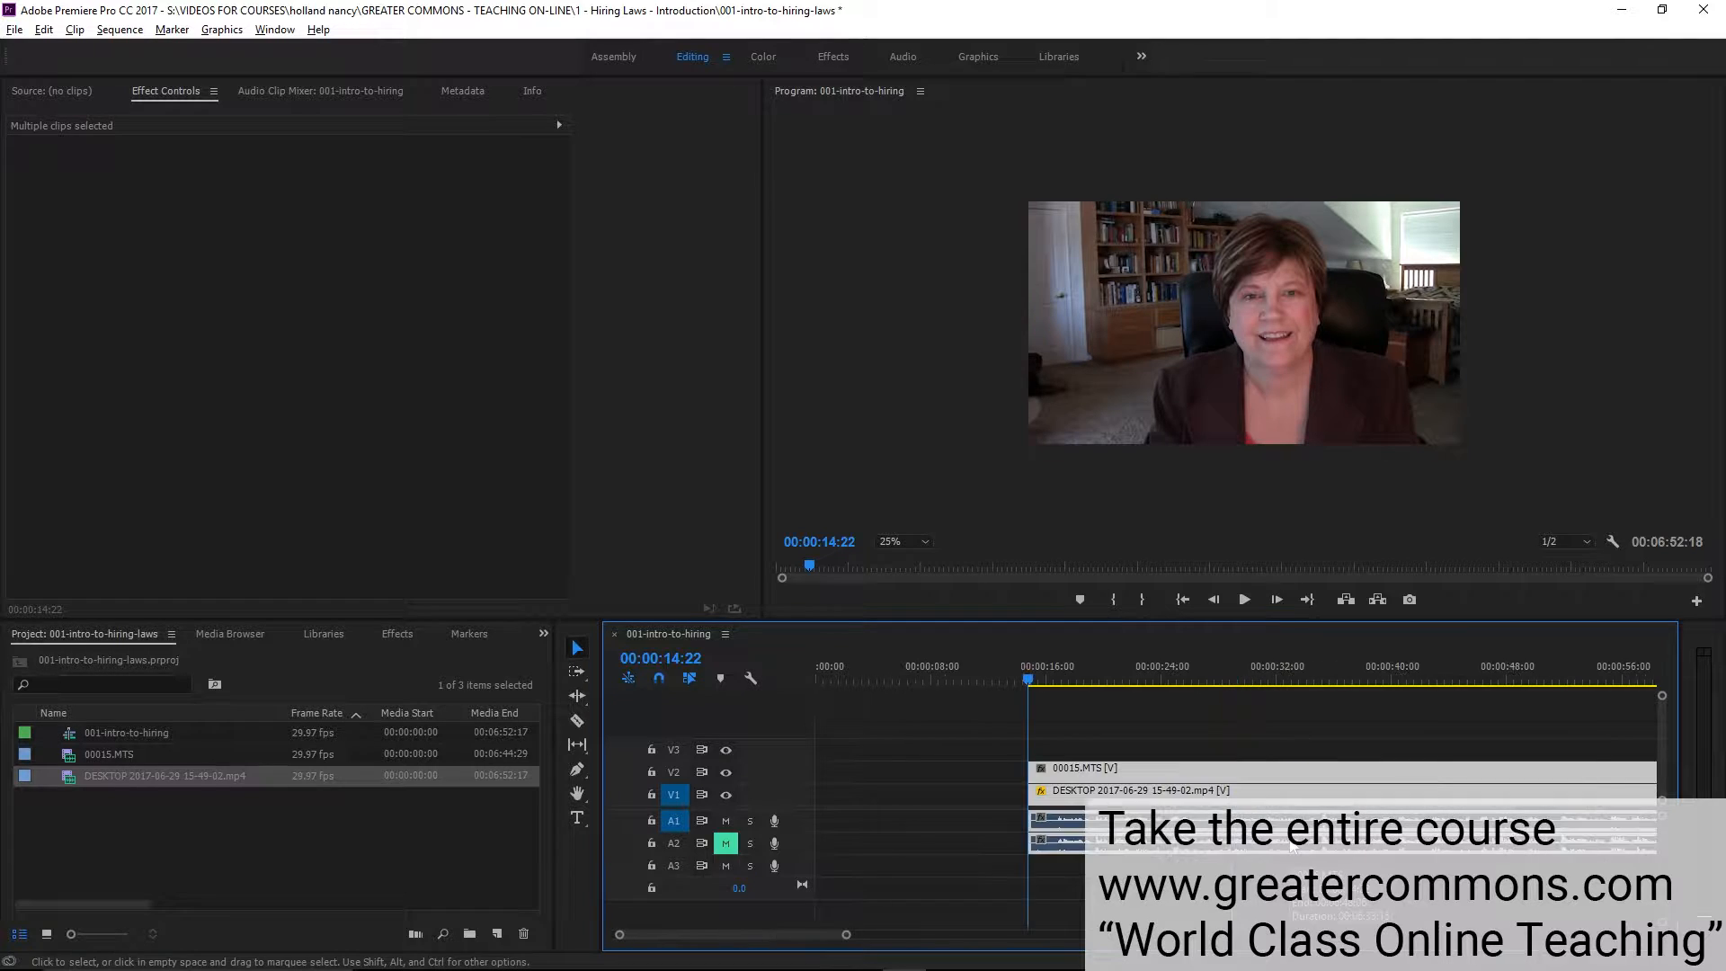
key("minus")
key("minus")
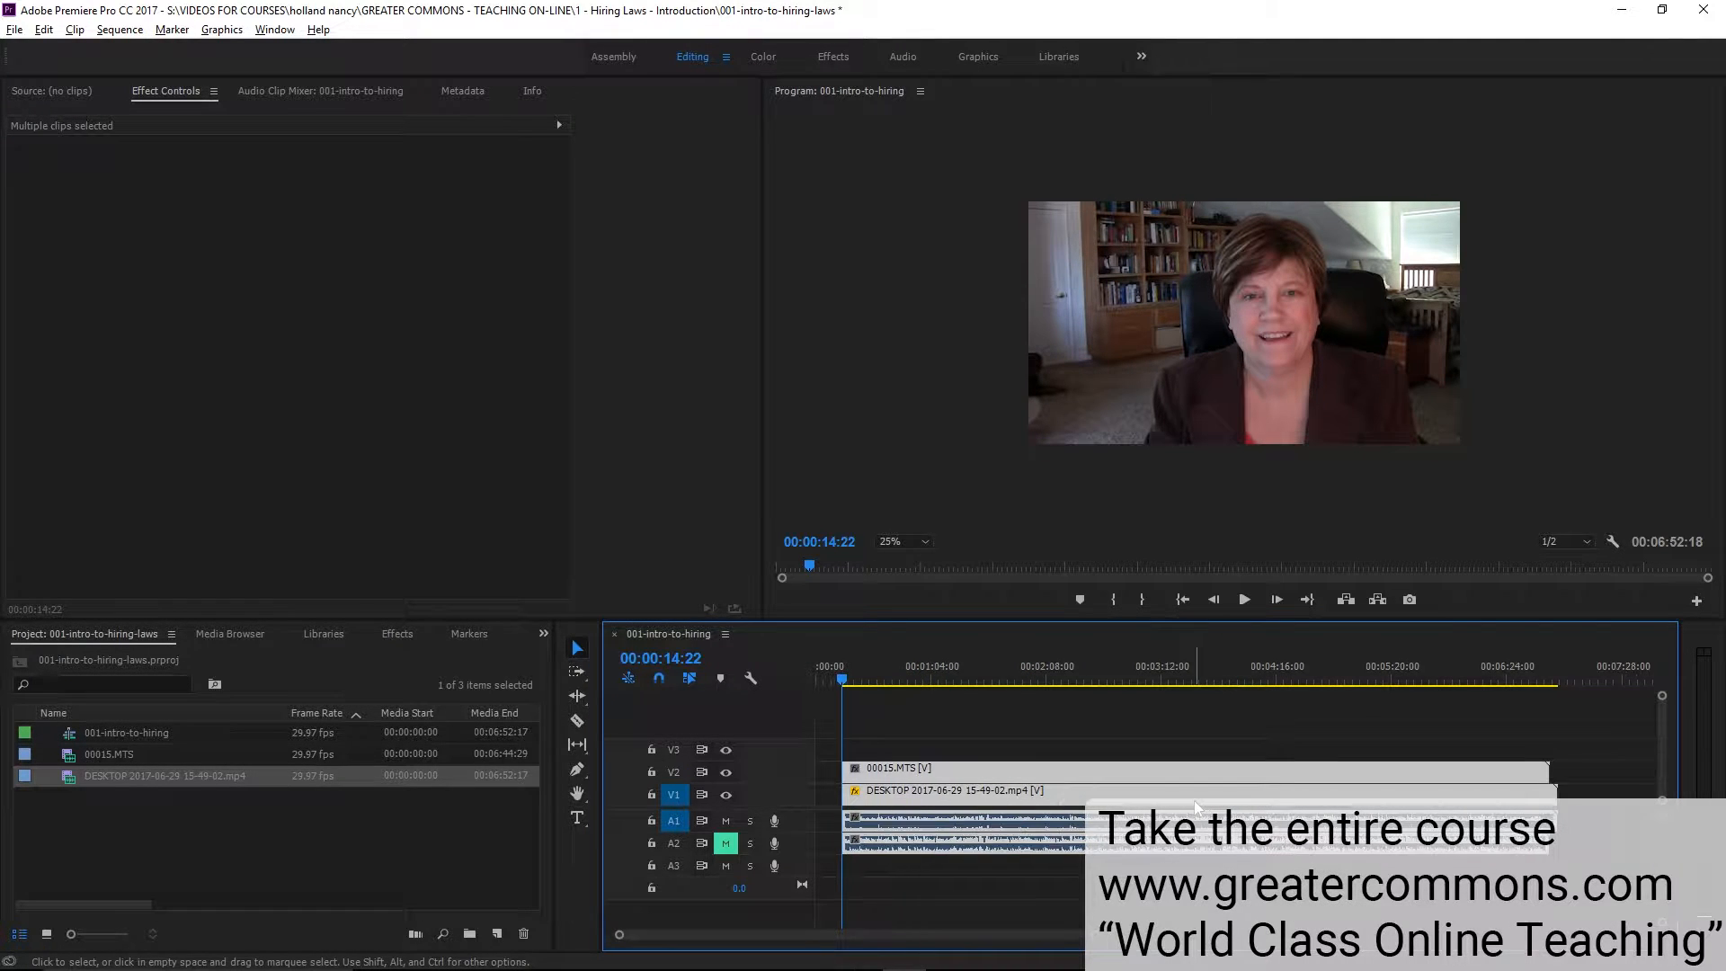
key("equal")
key("equal")
key("equal")
key("equal")
key("minus")
key("minus")
key("minus")
key("minus")
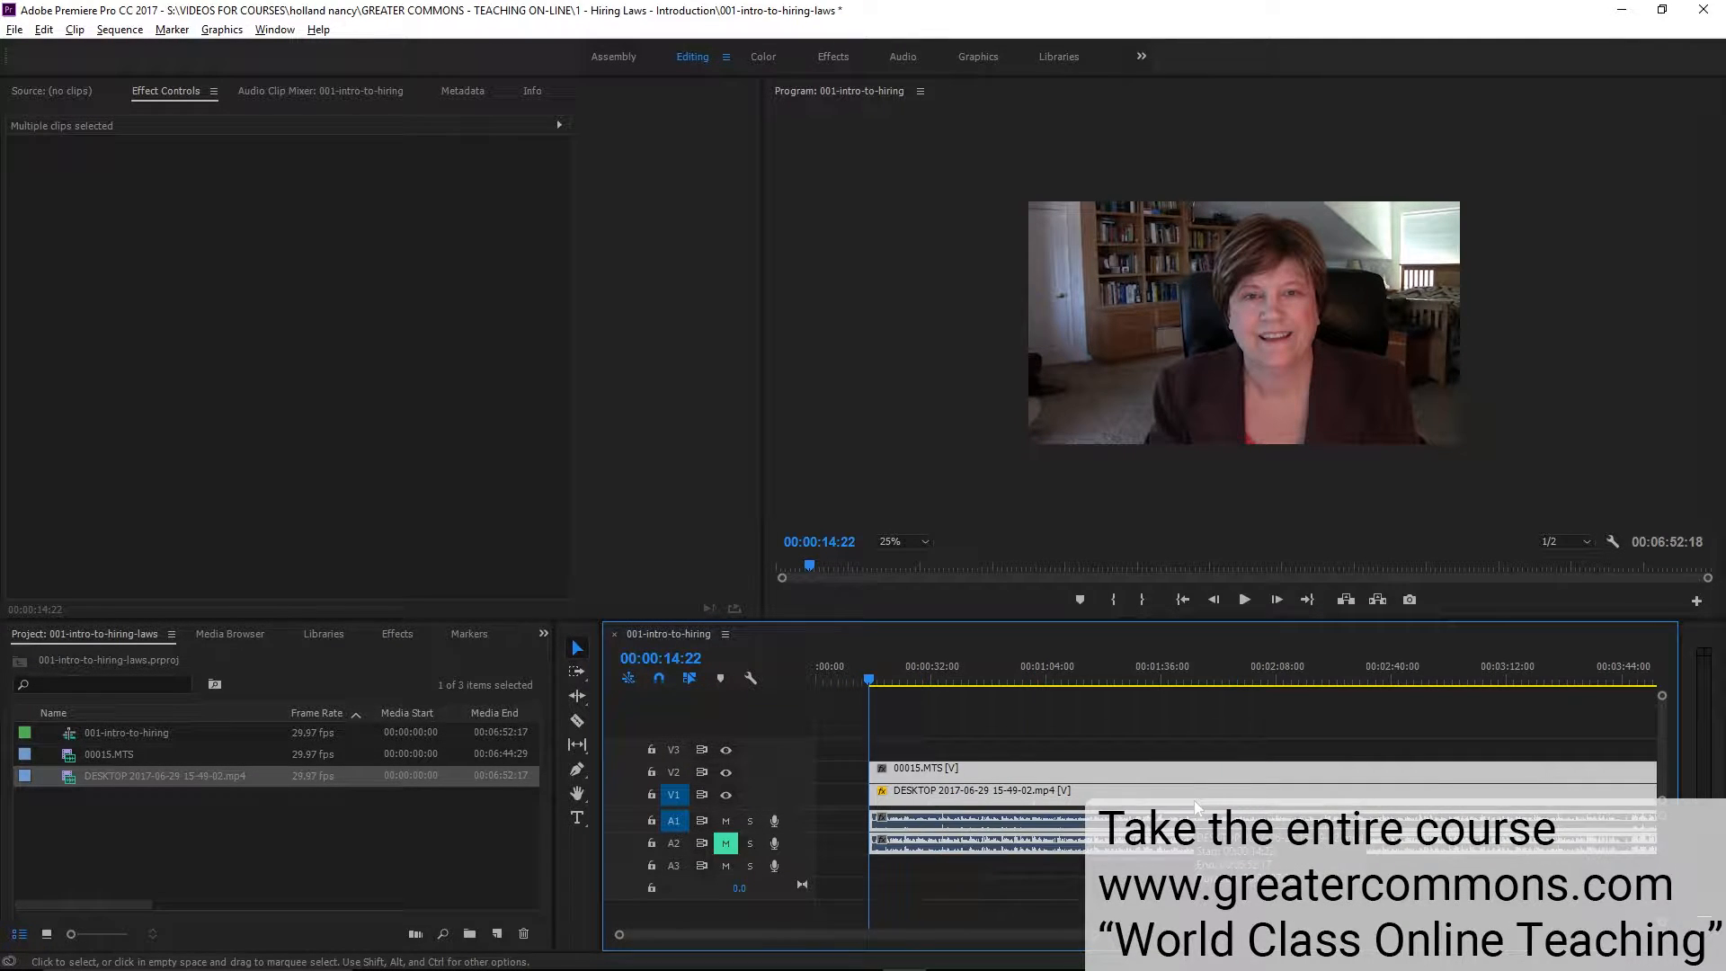
key("equal")
key("equal")
key("equal")
key("minus")
key("minus")
key("minus")
key("minus")
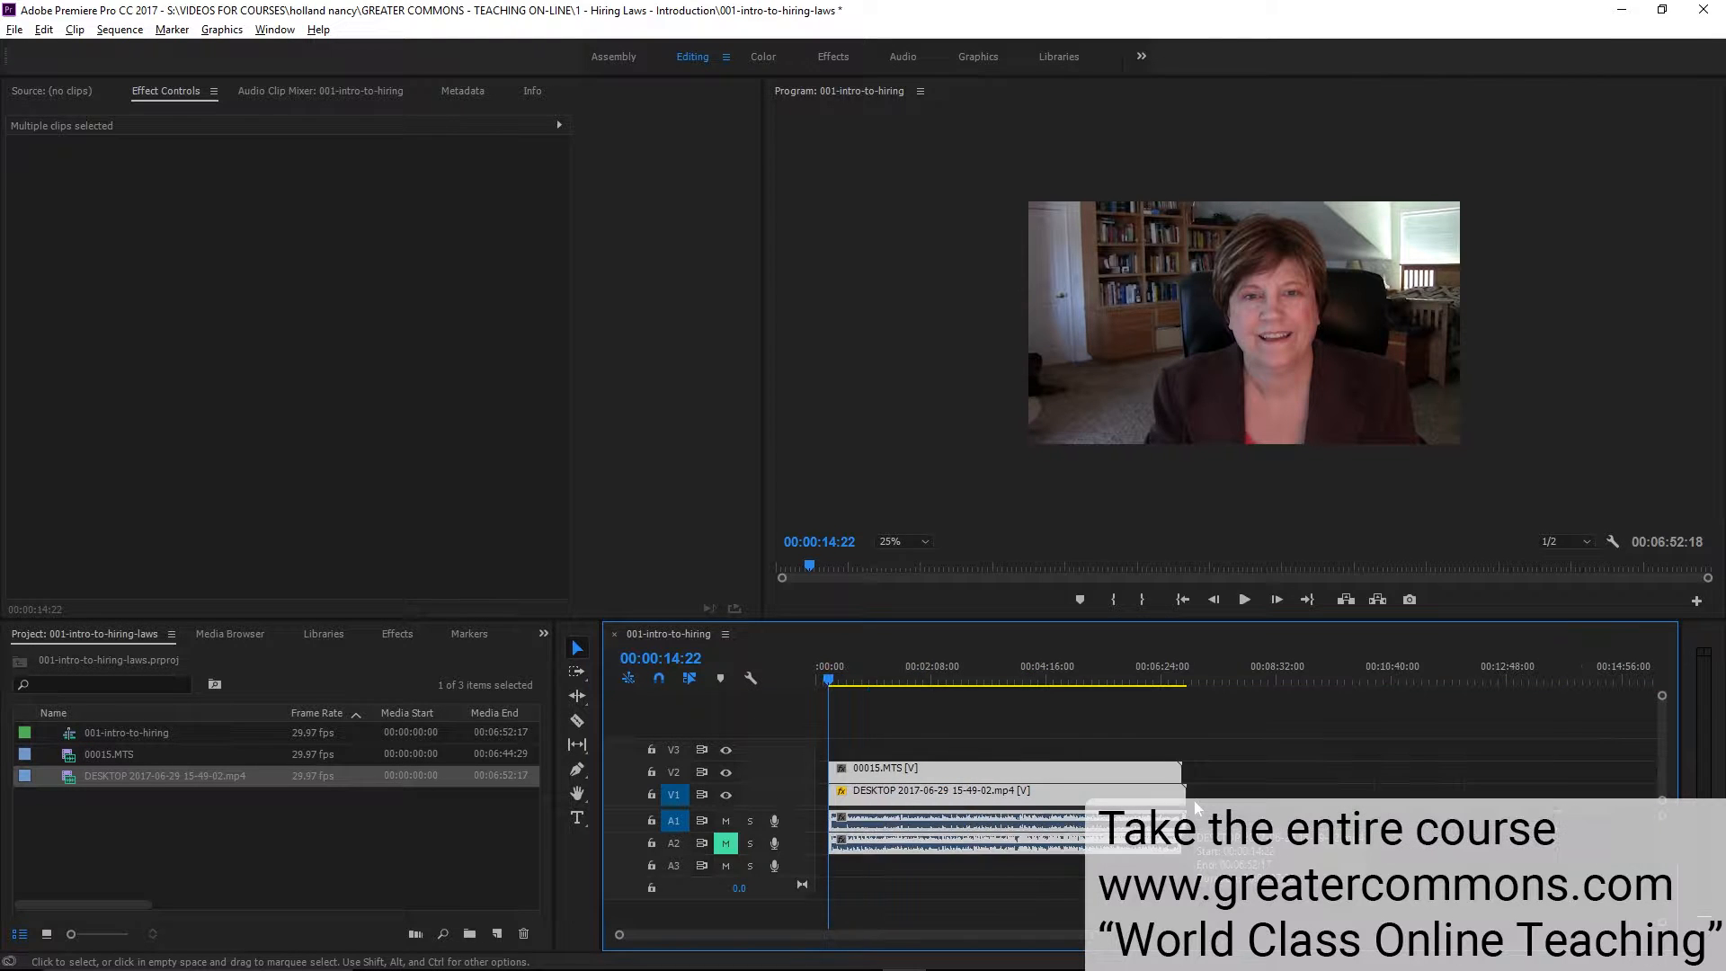
left_click_drag(867, 719, 963, 881)
left_click_drag(959, 768, 863, 769)
Return the playhead to the start of the sequence at 00:00:00:00
key("Home")
key("equal")
key("equal")
key("equal")
key("equal")
key("equal")
key("equal")
key("equal")
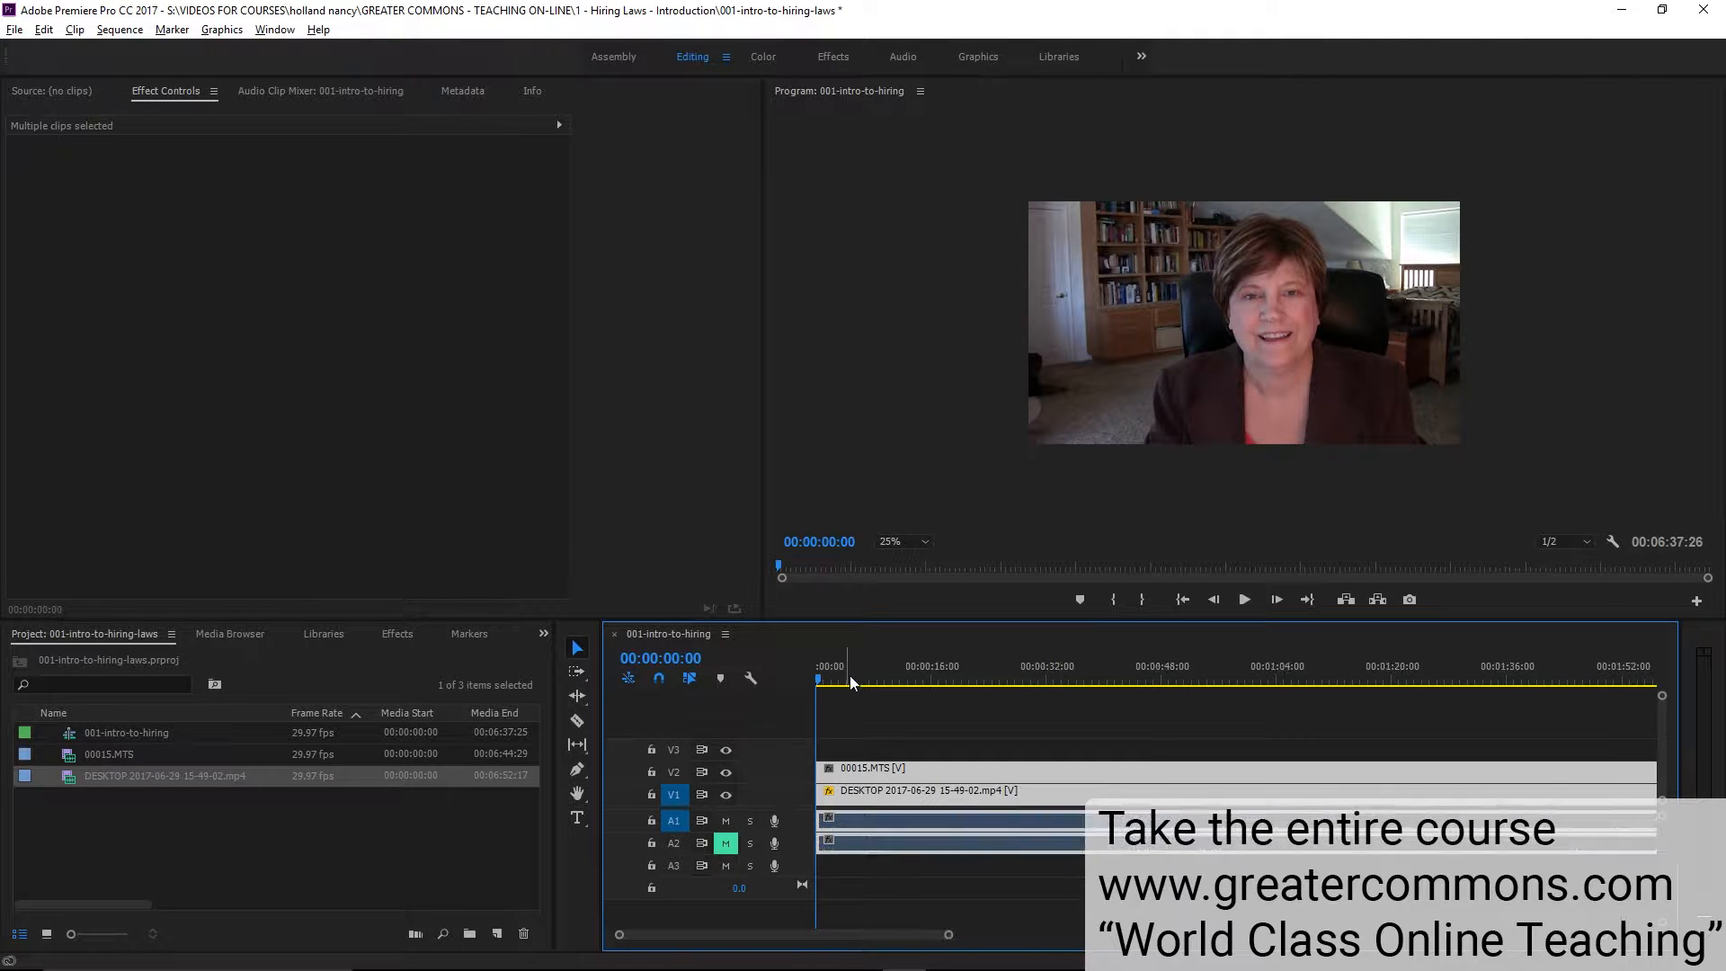
key("minus")
key("minus")
key("minus")
key("minus")
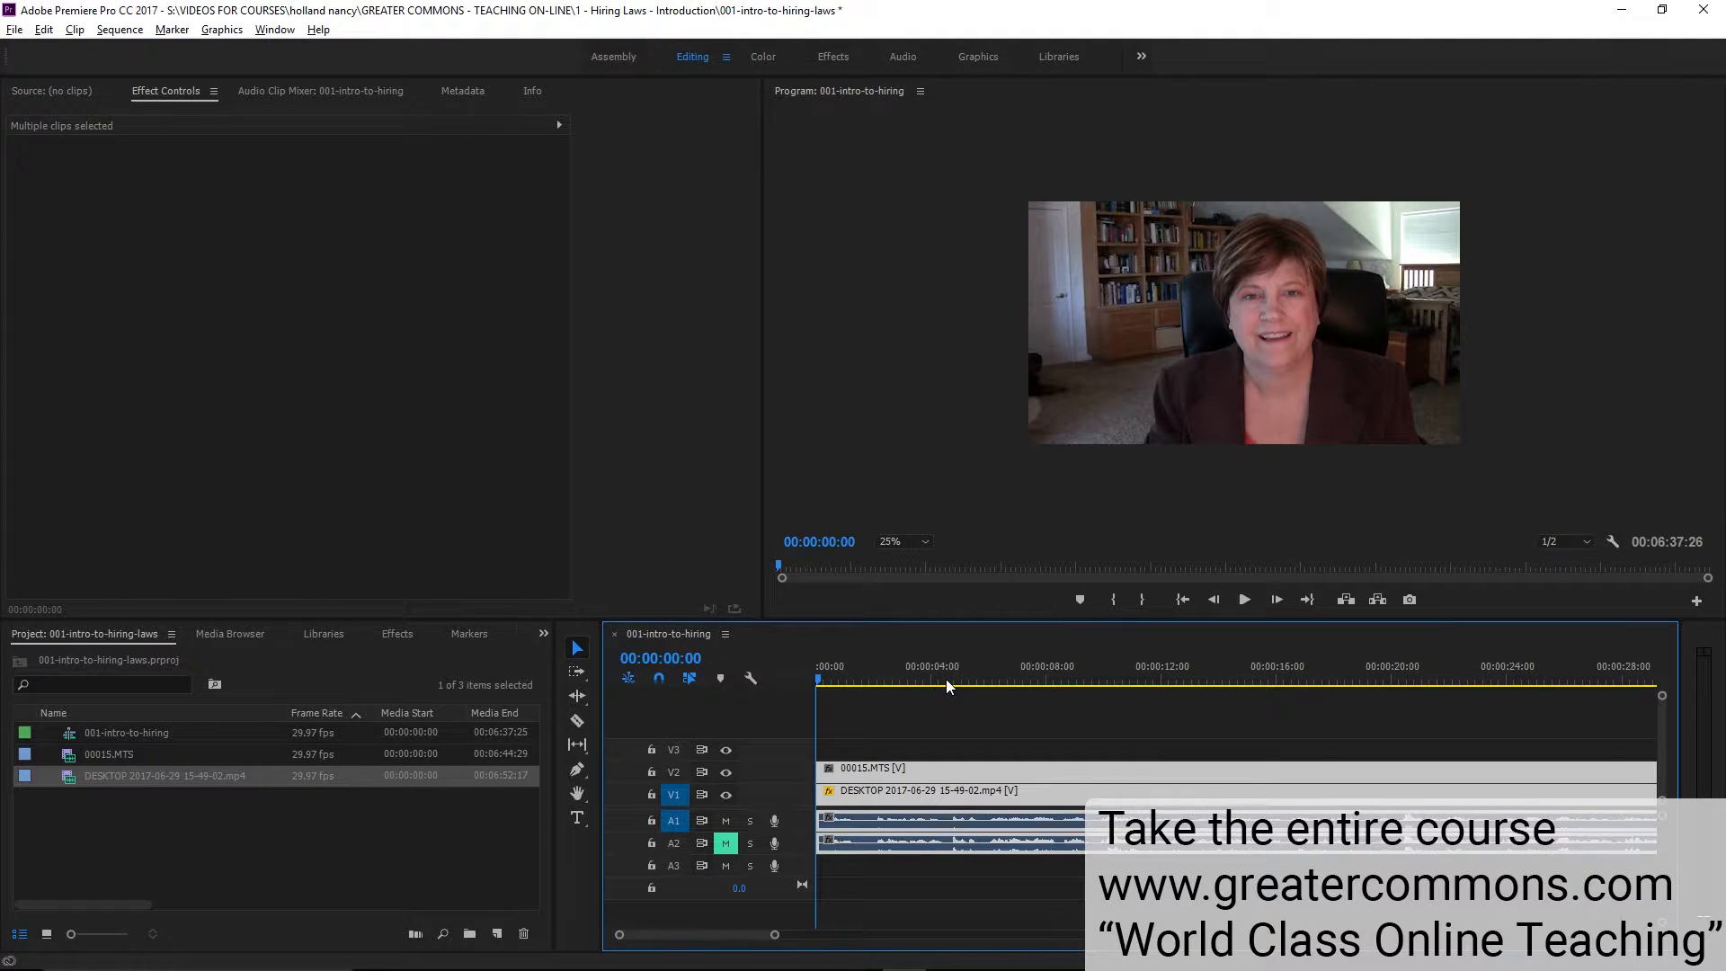
key("minus")
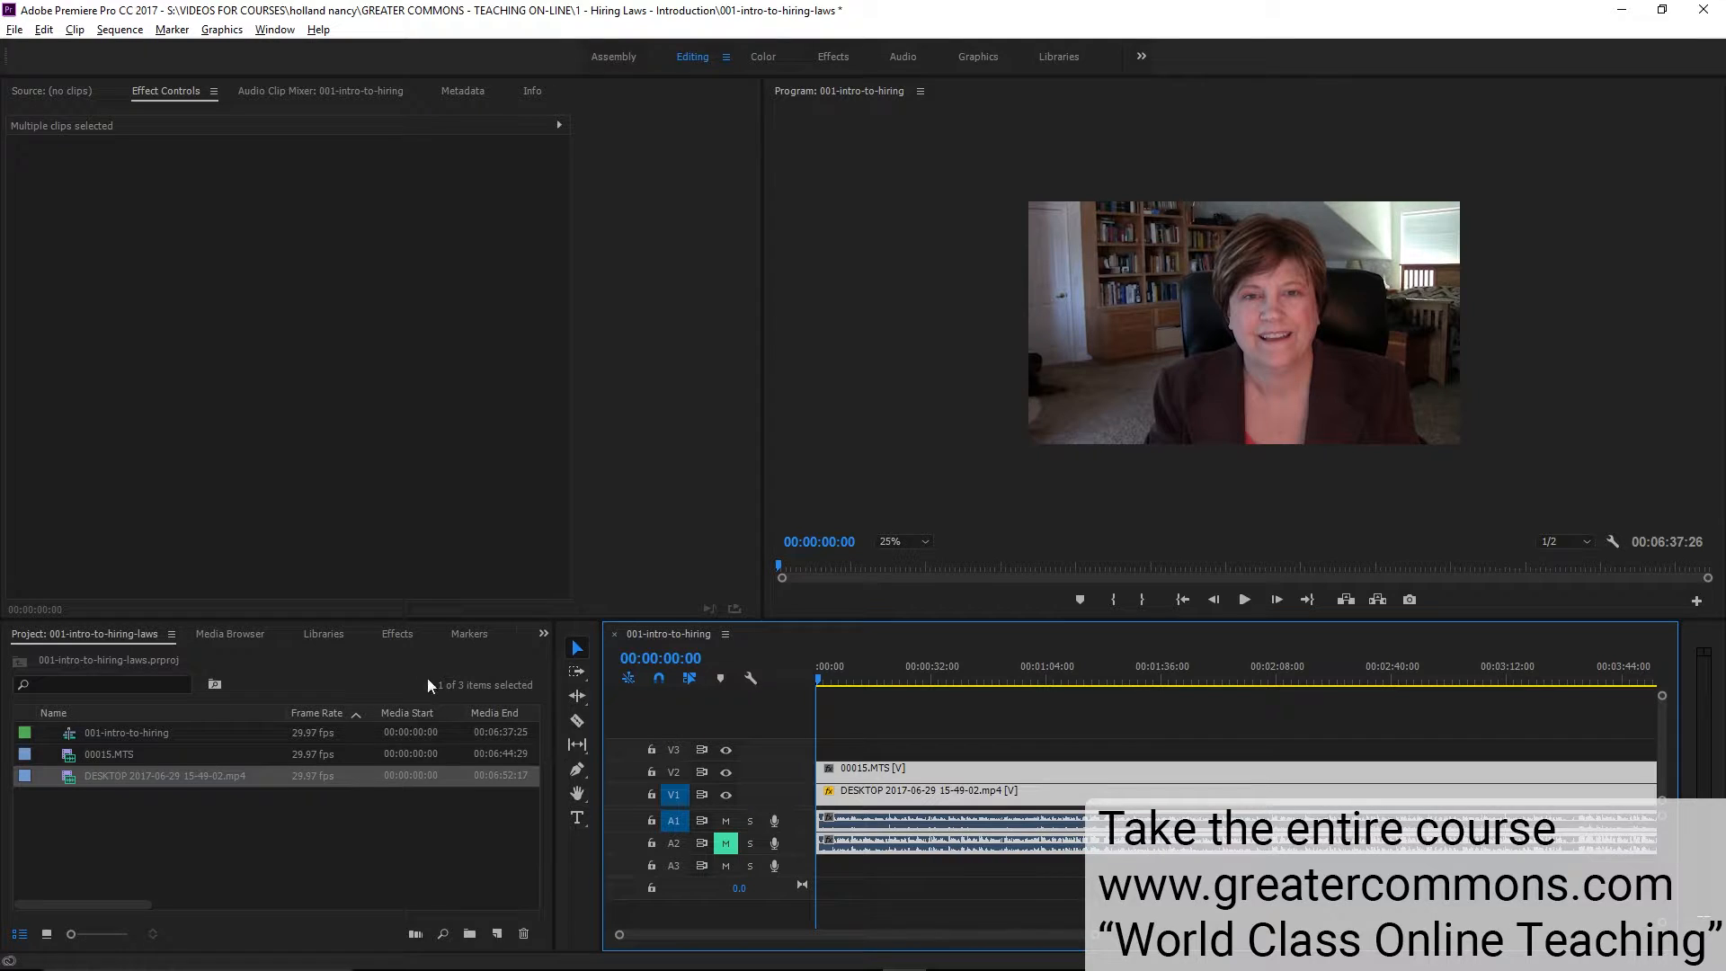
key("minus")
Apply the Cross Dissolve video transition to the start of both the 00015.MTS and DESKTOP clips
left_click(403, 632)
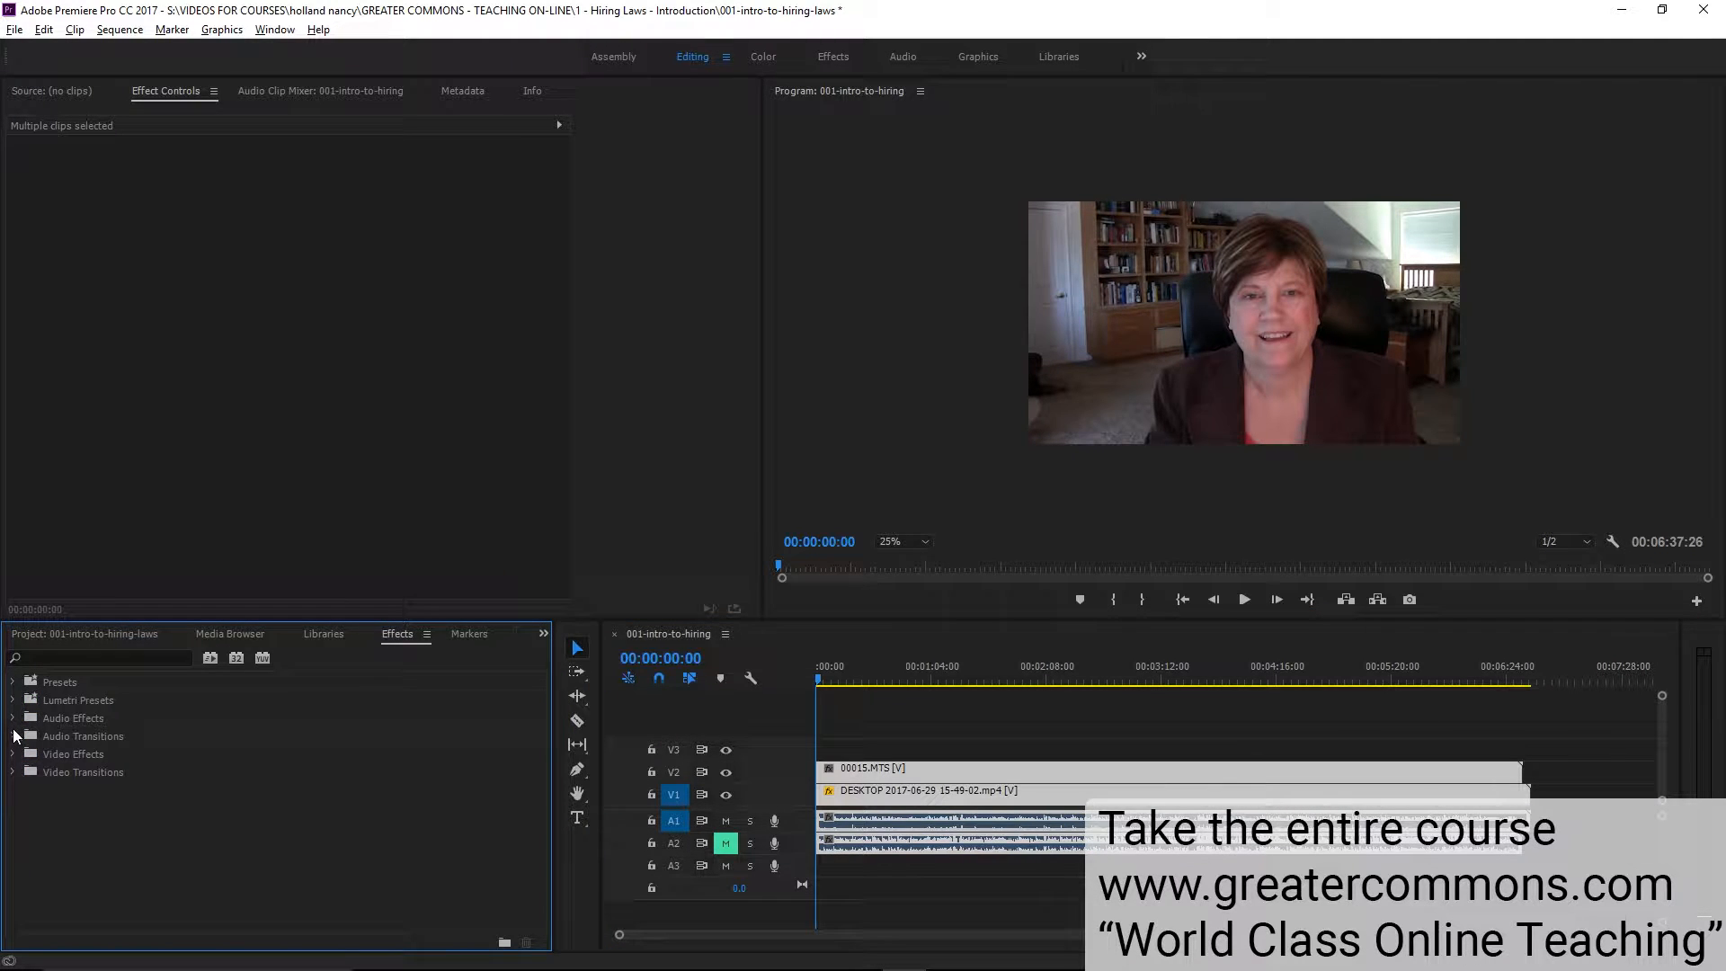
left_click(12, 773)
left_click(11, 773)
left_click(83, 635)
left_click(397, 633)
left_click(14, 772)
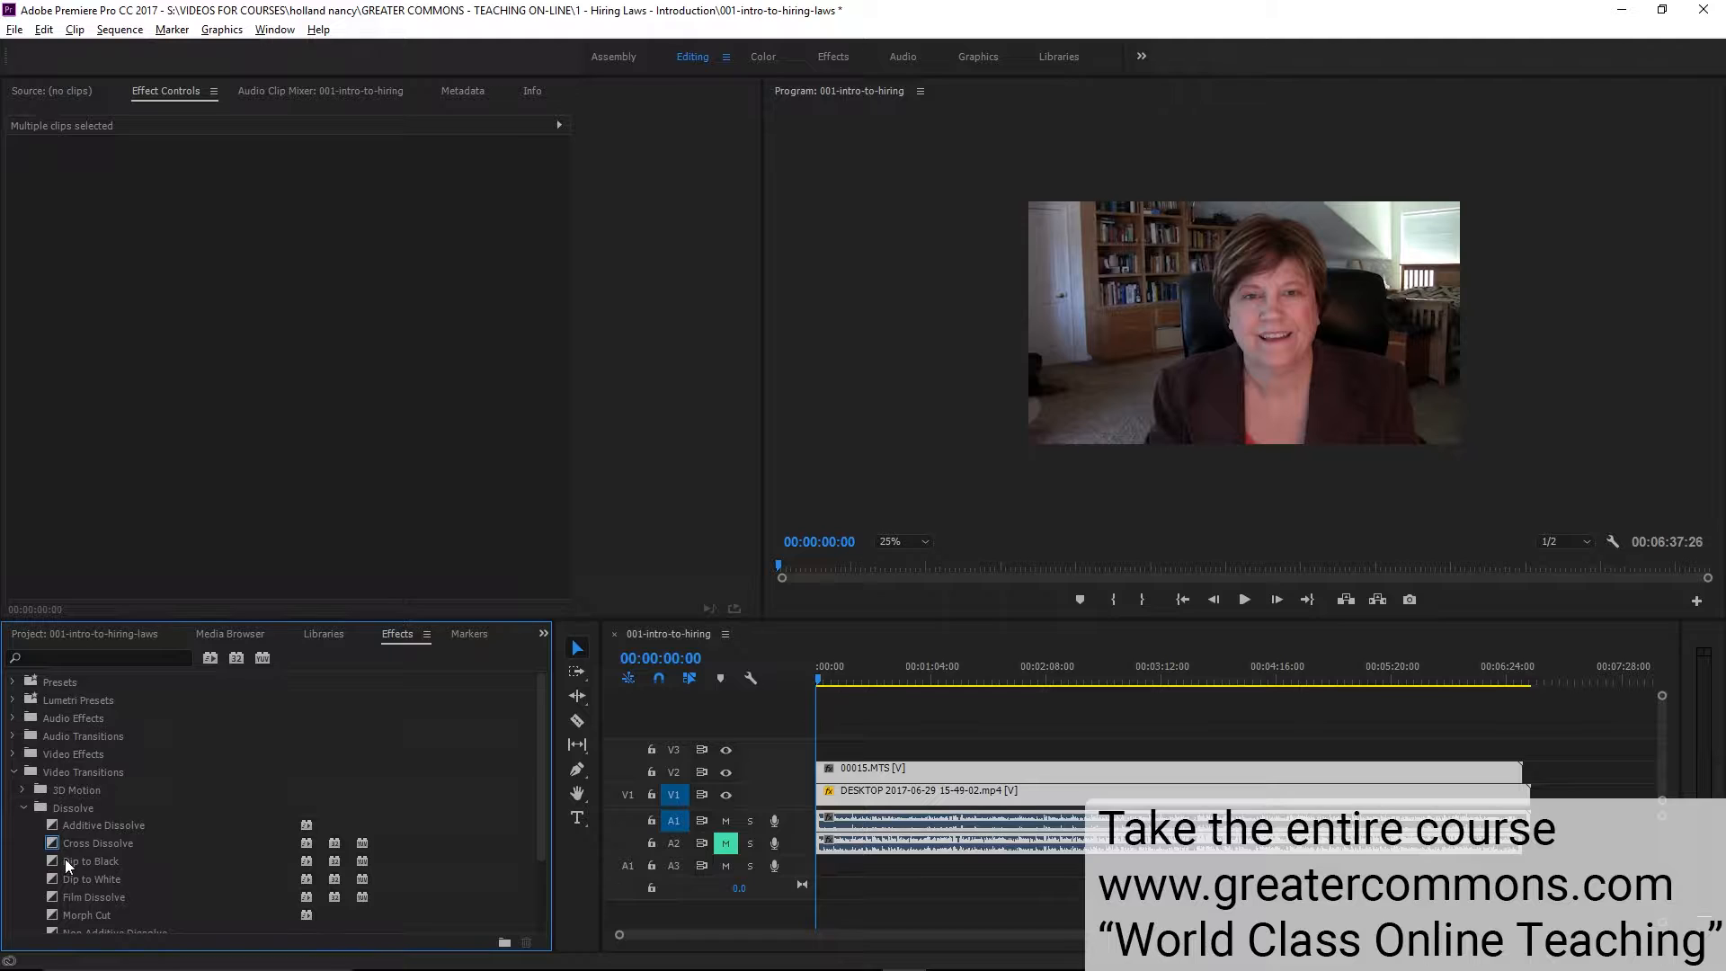
scroll(65, 859, "down", 2)
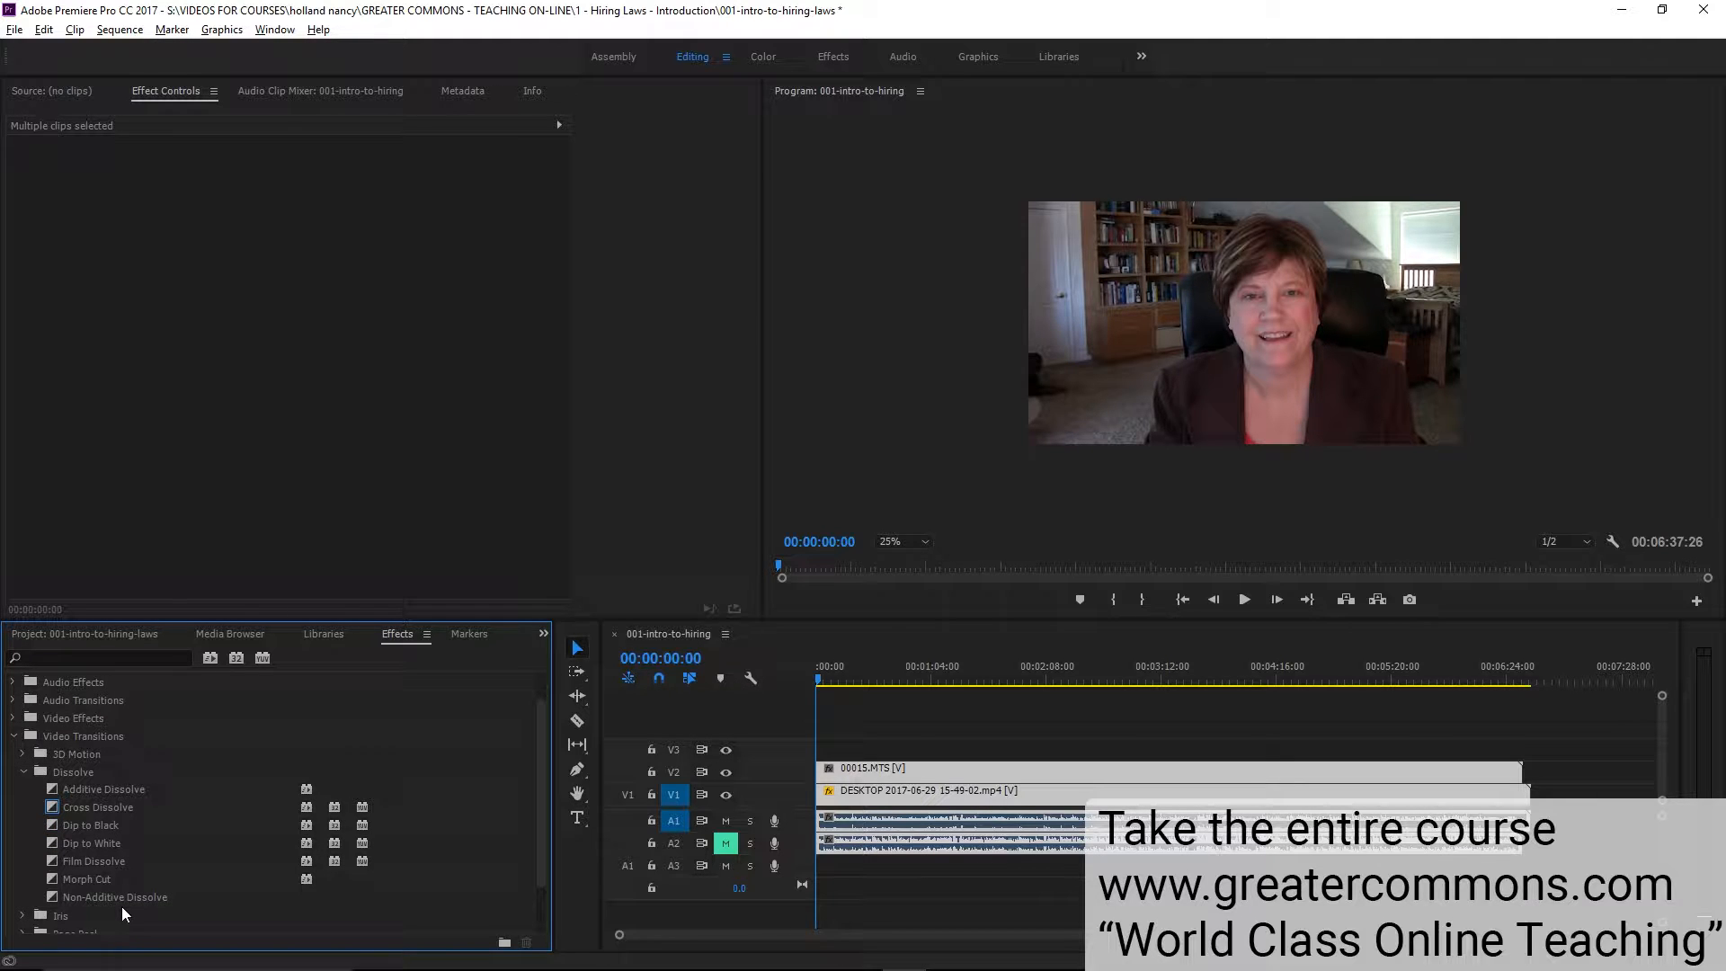
left_click_drag(58, 806, 824, 776)
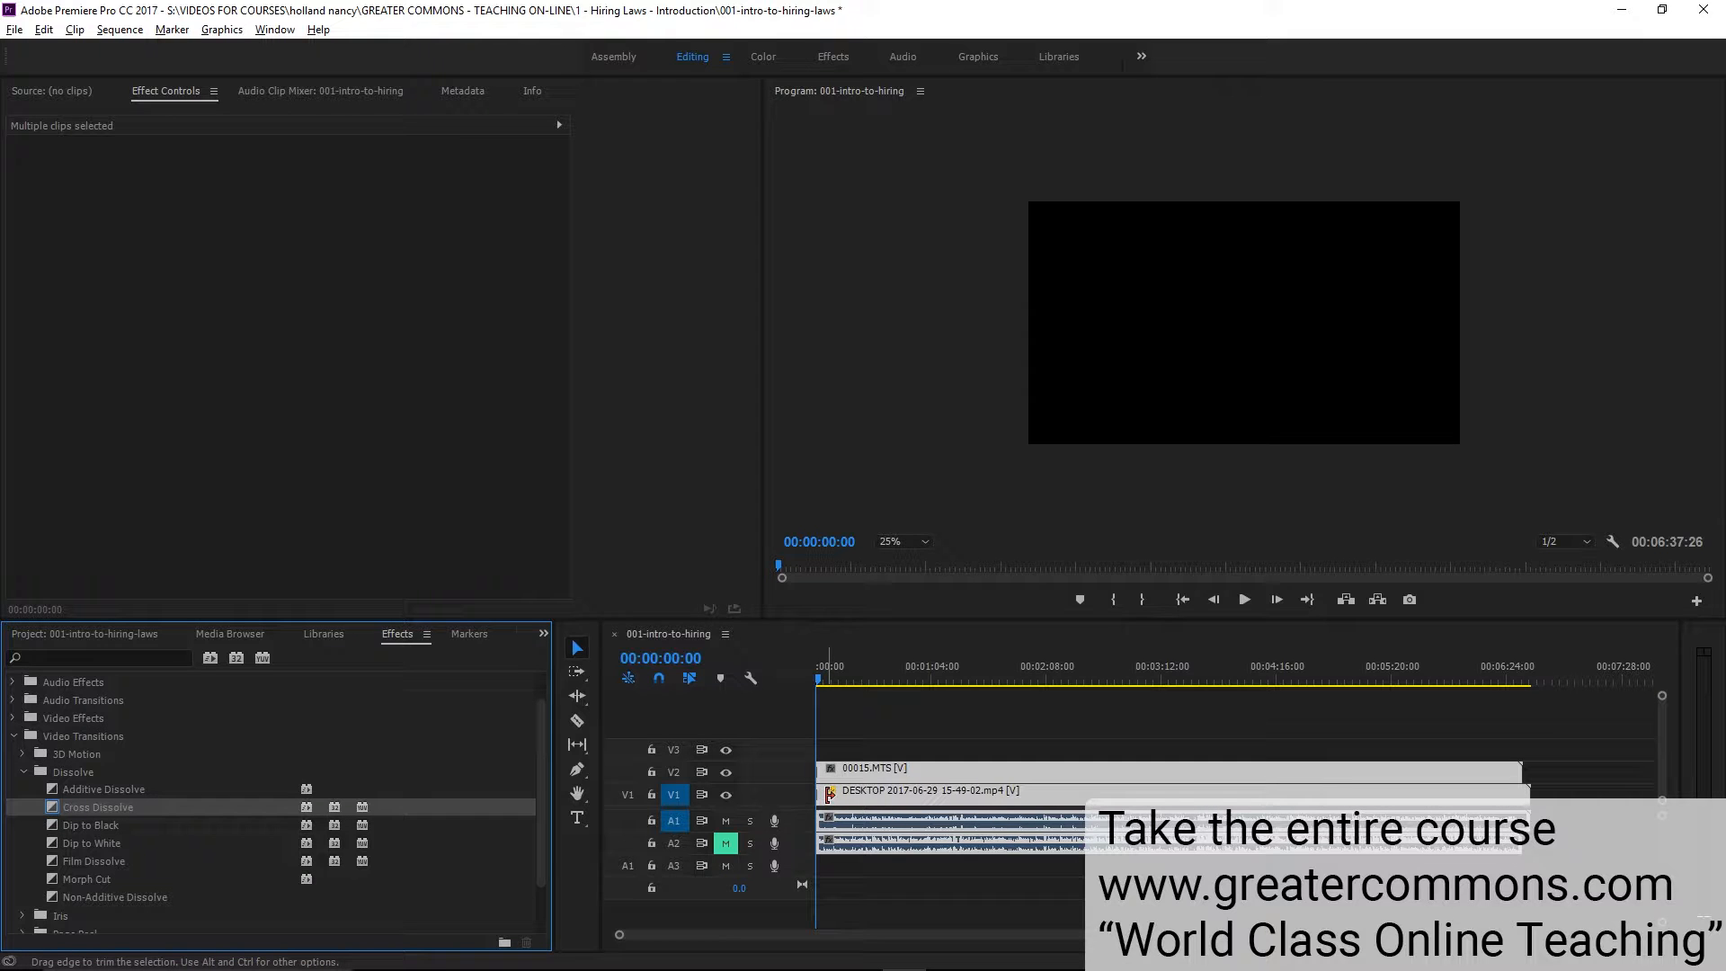
Play the opening of the sequence to check how the two cross dissolves blend
key("equal")
key("equal")
key("equal")
key("equal")
key("equal")
key("equal")
key("equal")
key("minus")
key("minus")
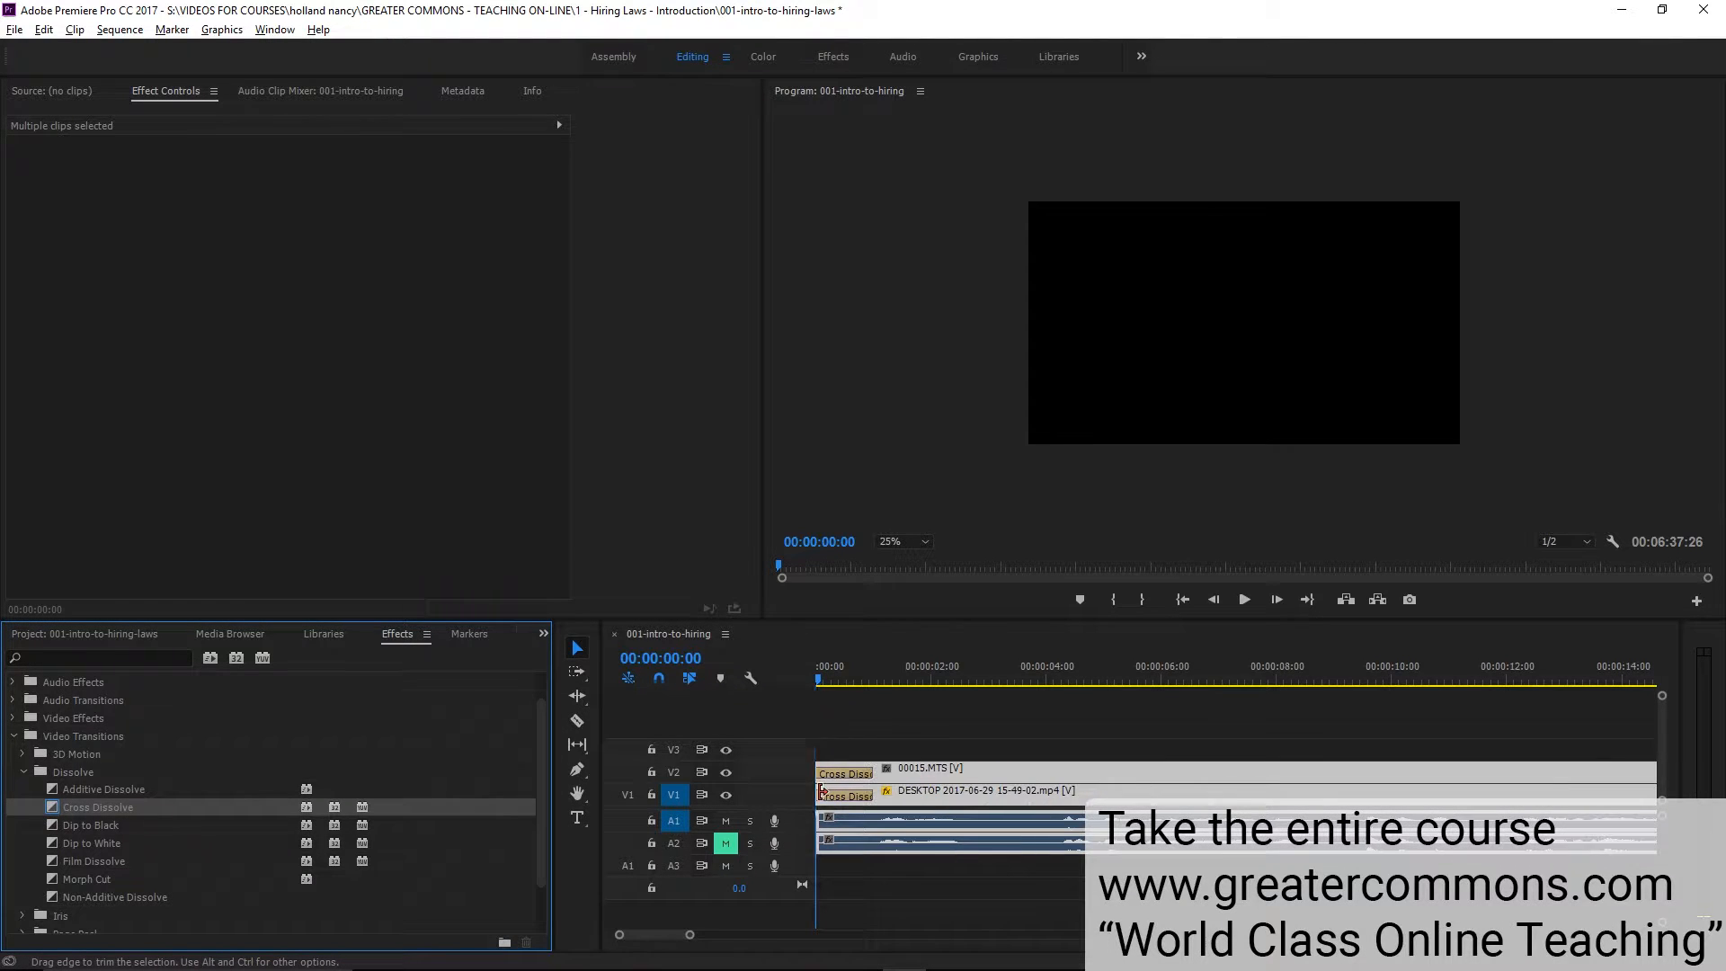
key("minus")
key("space")
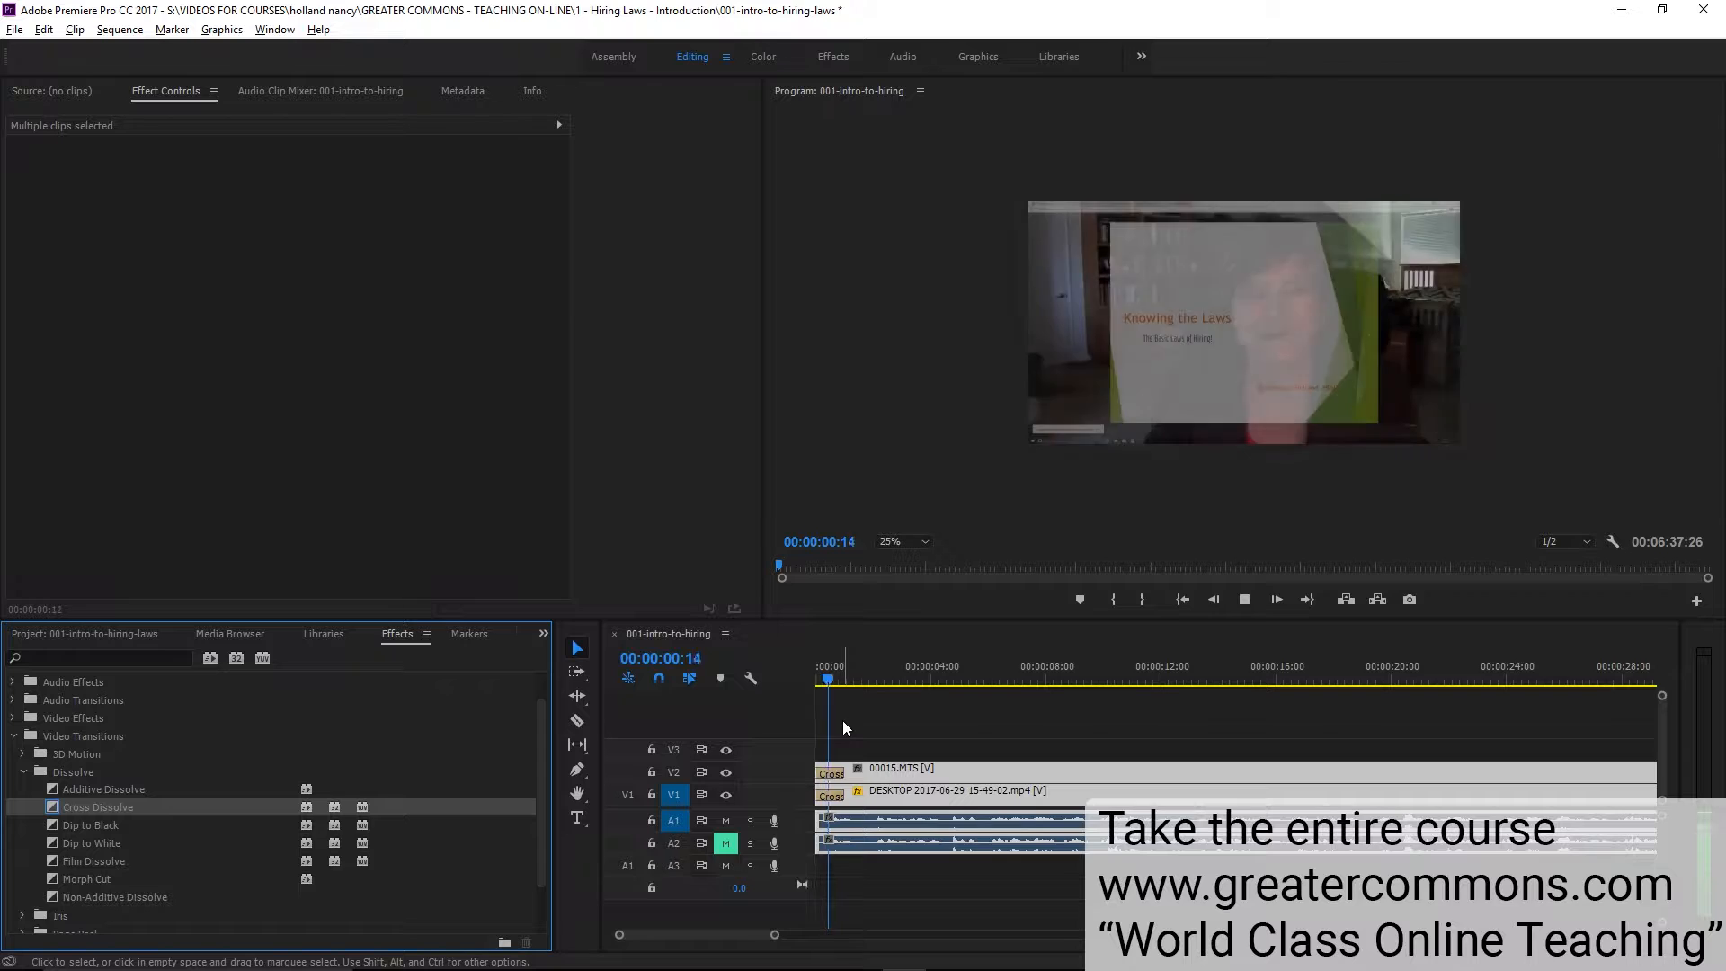
key("space")
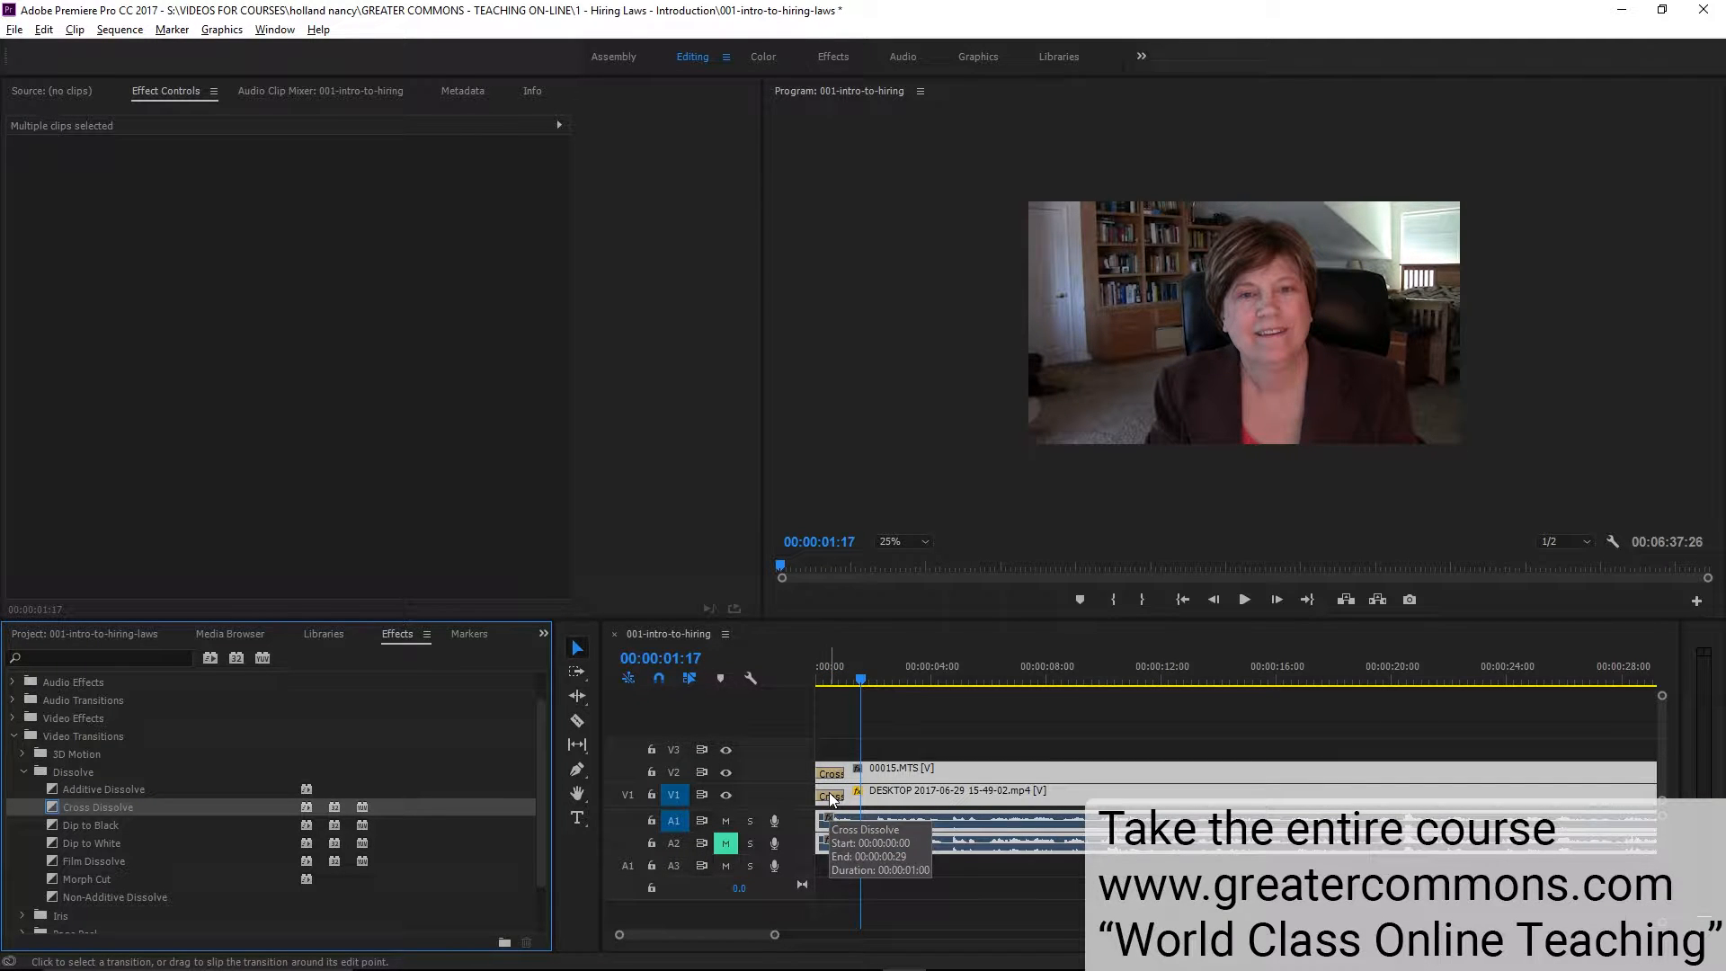
Place the playhead at 00:00:01:07, just past the end of the cross dissolves
left_click(852, 681)
left_click(848, 677)
key("equal")
key("equal")
key("equal")
key("minus")
key("minus")
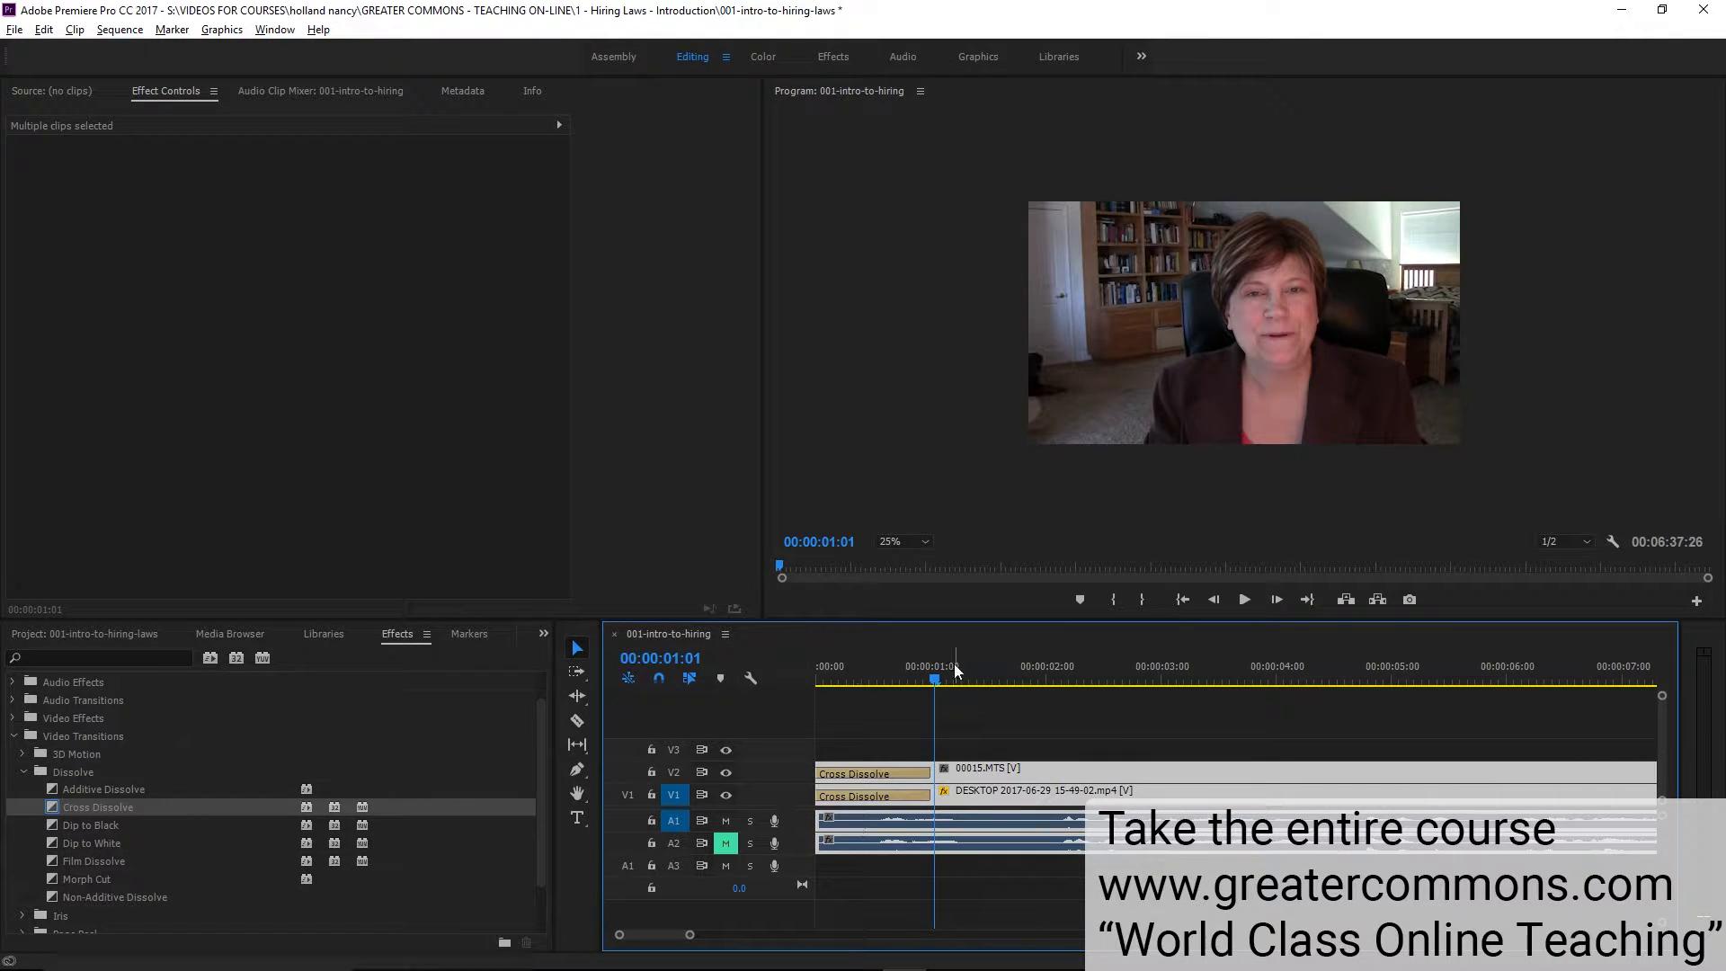
left_click(958, 676)
Select only the DESKTOP clip and unlink its video from its audio
left_click(1000, 712)
left_click(990, 790)
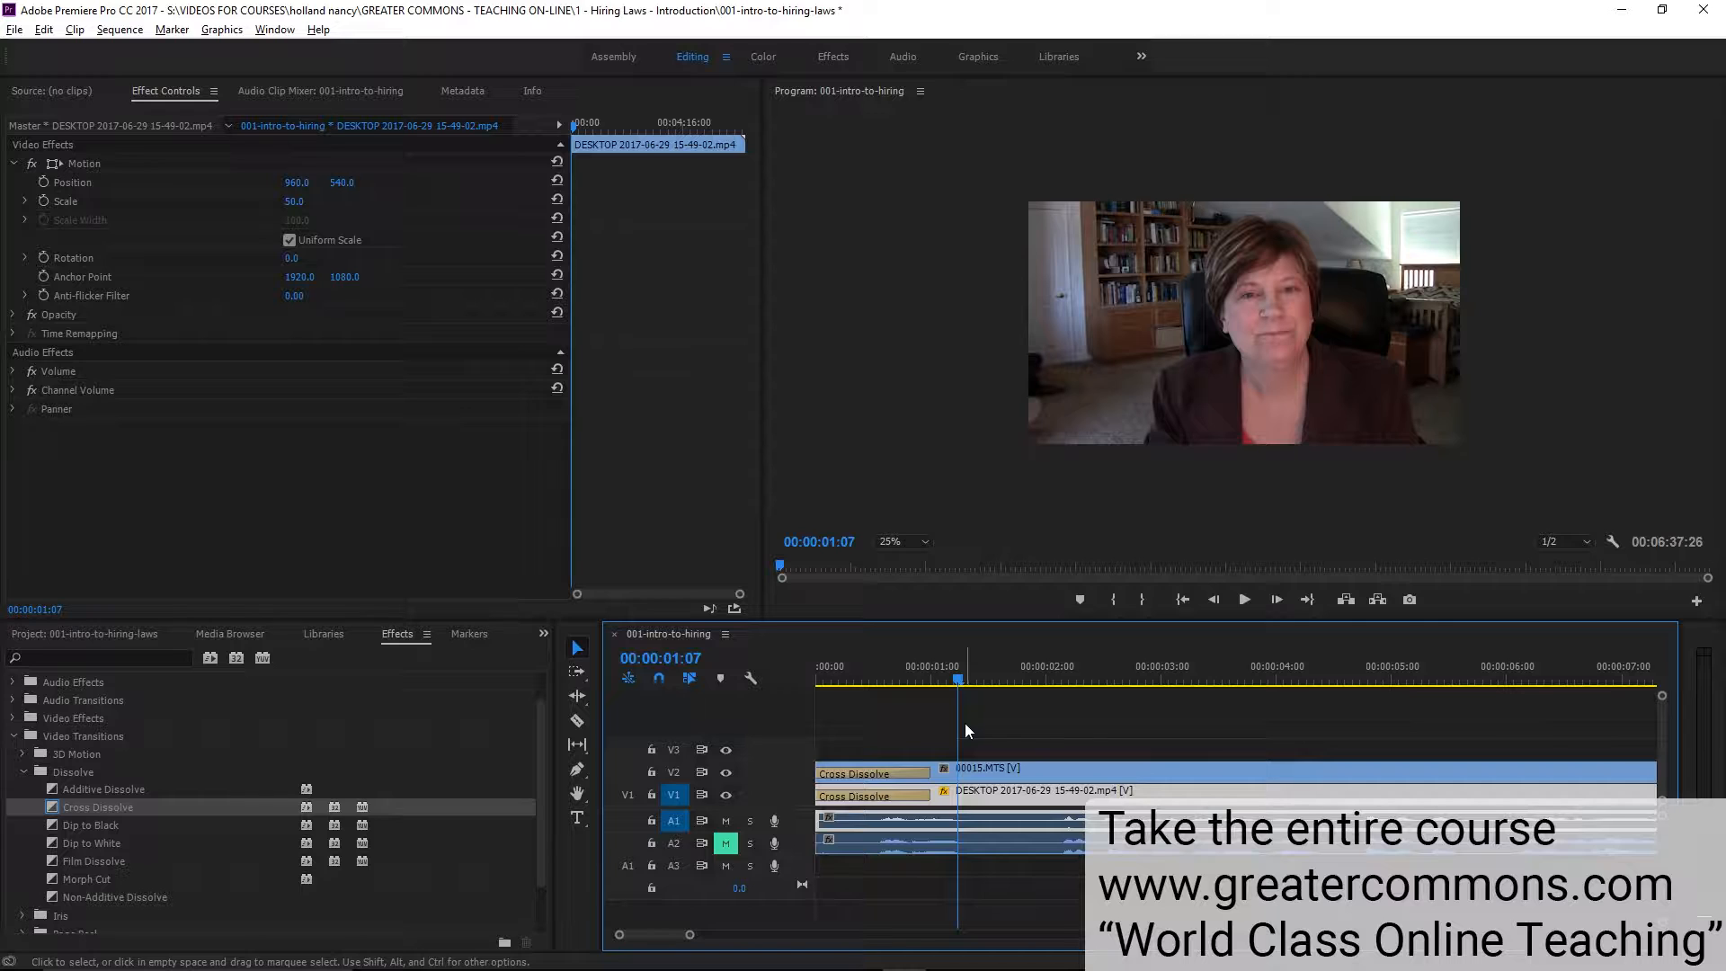
left_click(1010, 711)
left_click(955, 793)
right_click(960, 793)
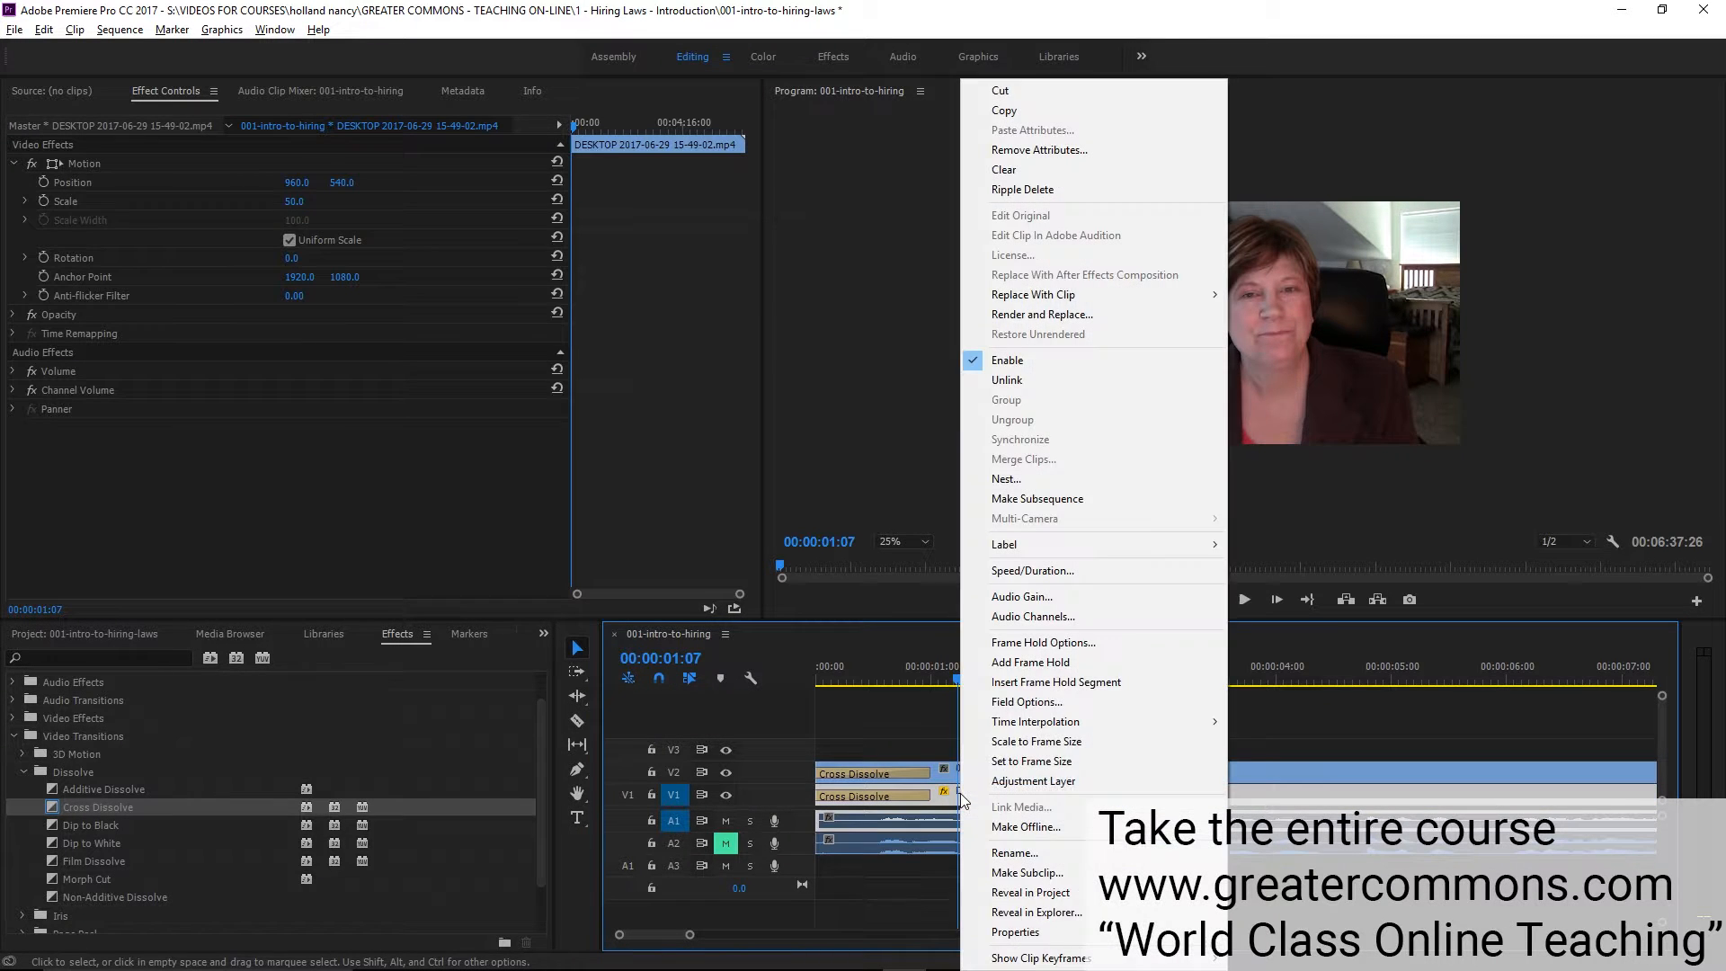
left_click(1046, 381)
Delete the DESKTOP clip's Cross Dissolve and trim the start of its video to the playhead at 00:00:01:07
left_click(877, 796)
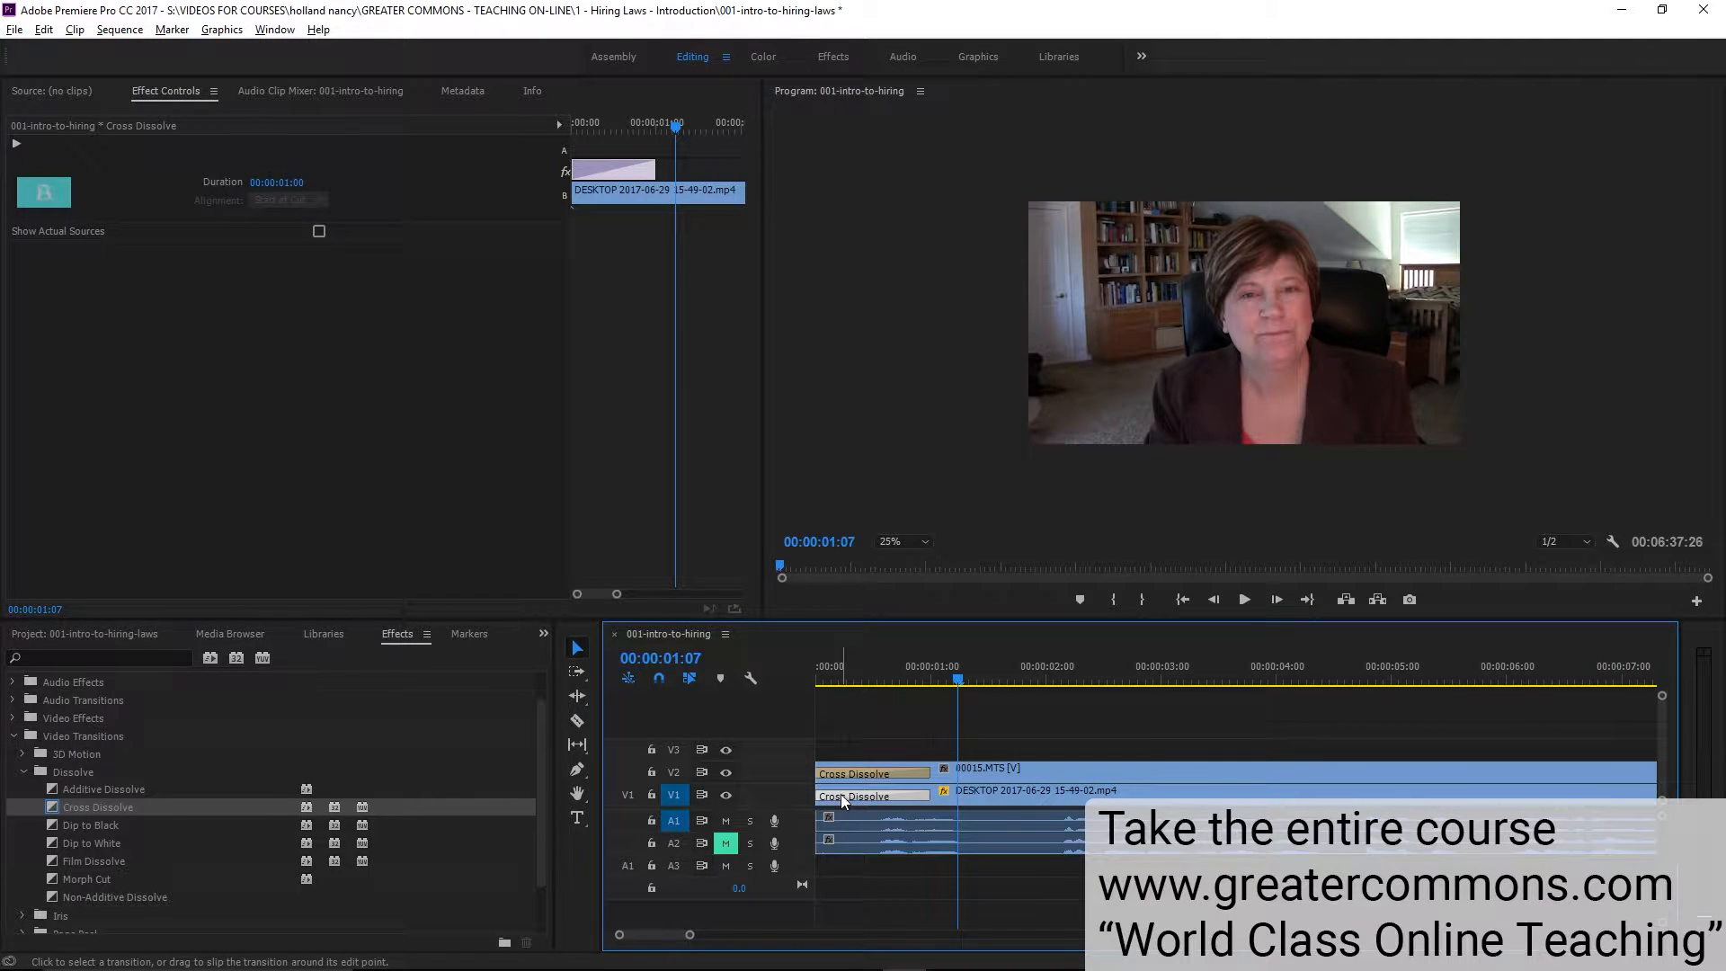
key("Delete")
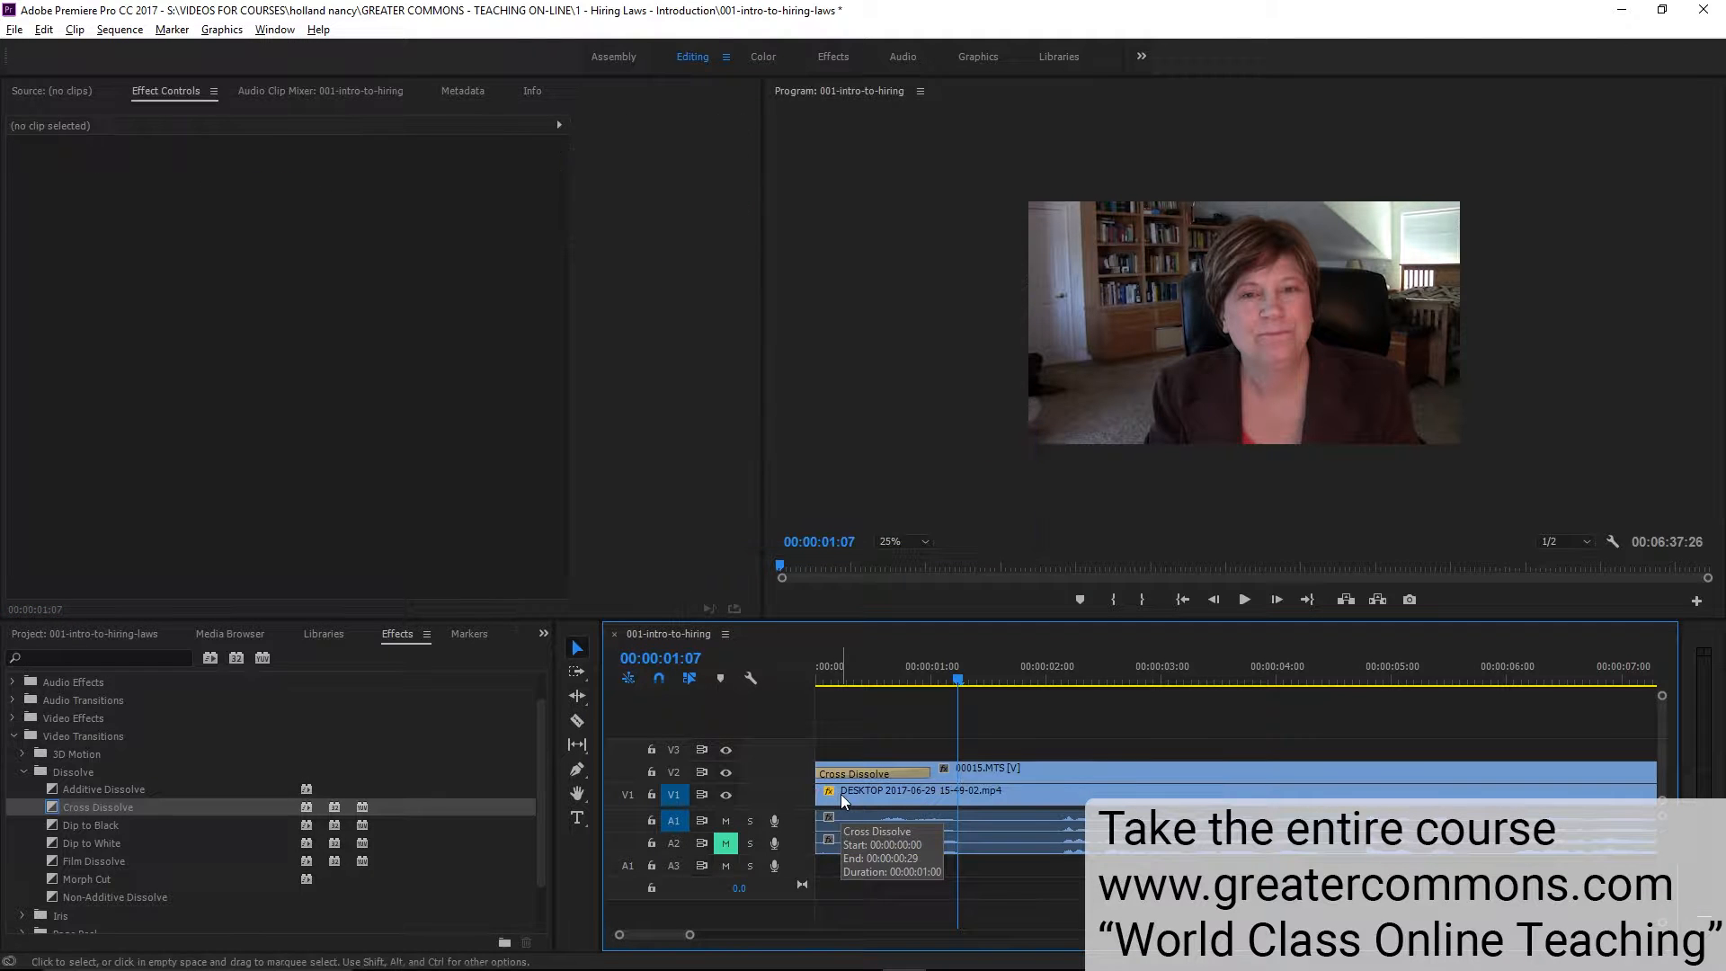
left_click_drag(817, 795, 958, 794)
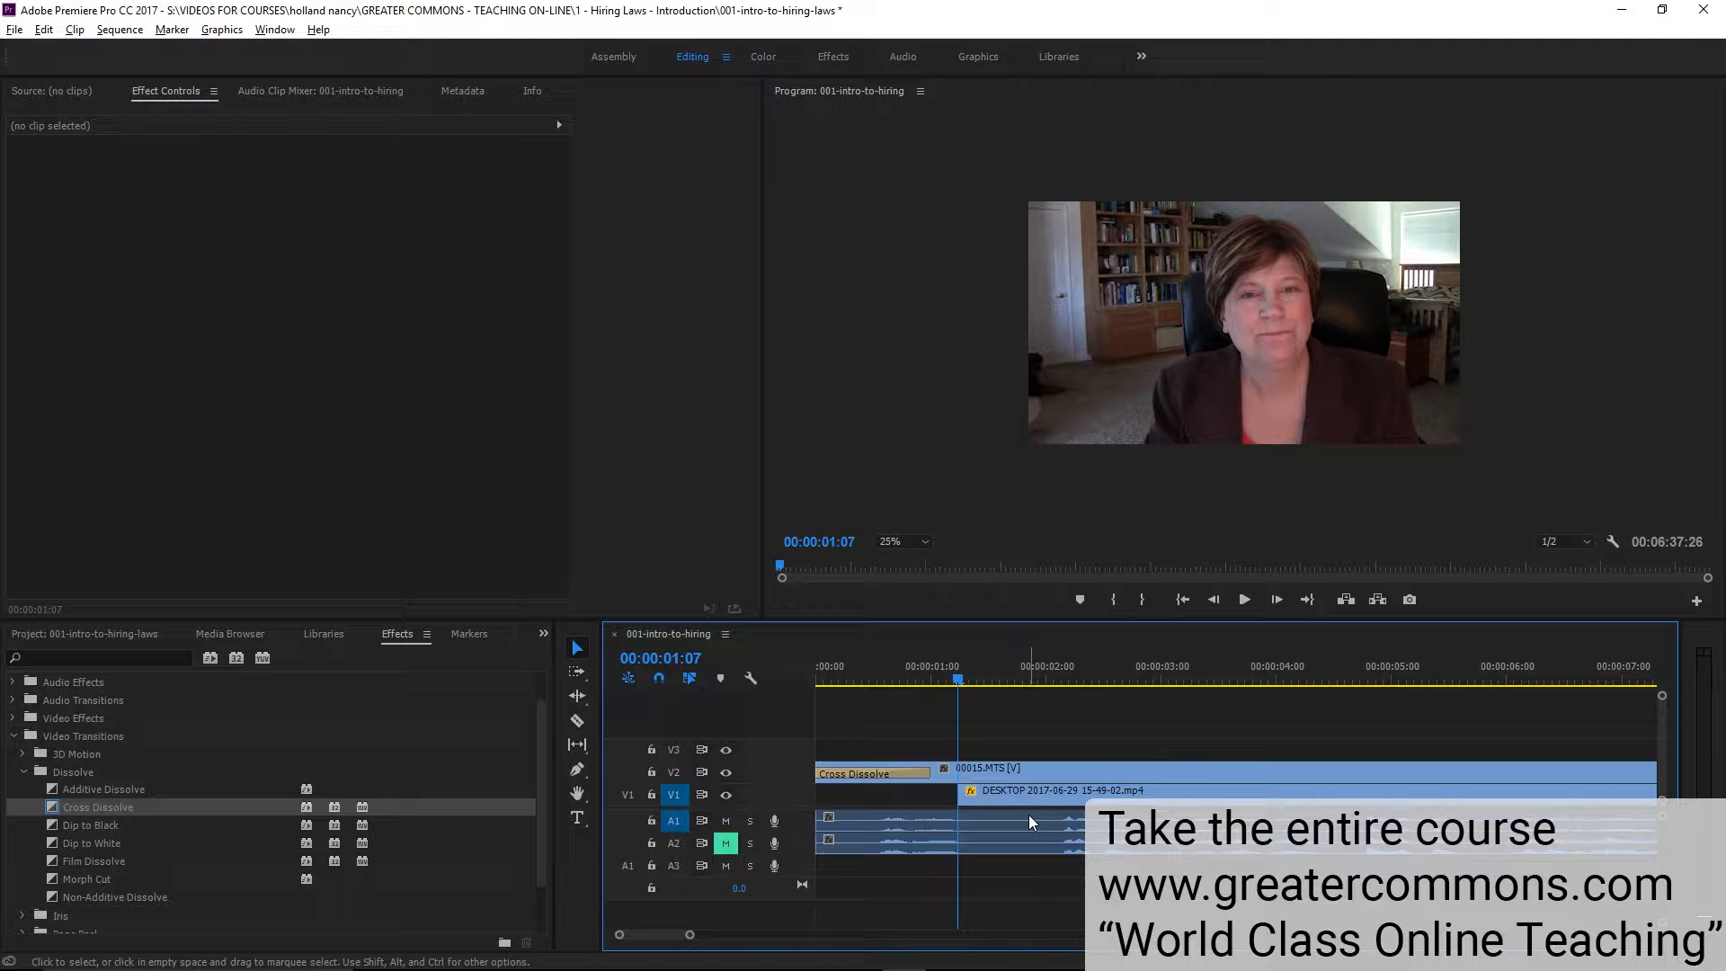
Select the DESKTOP clip's trimmed video together with its audio and link them again
left_click_drag(939, 798, 1000, 816)
right_click(1001, 817)
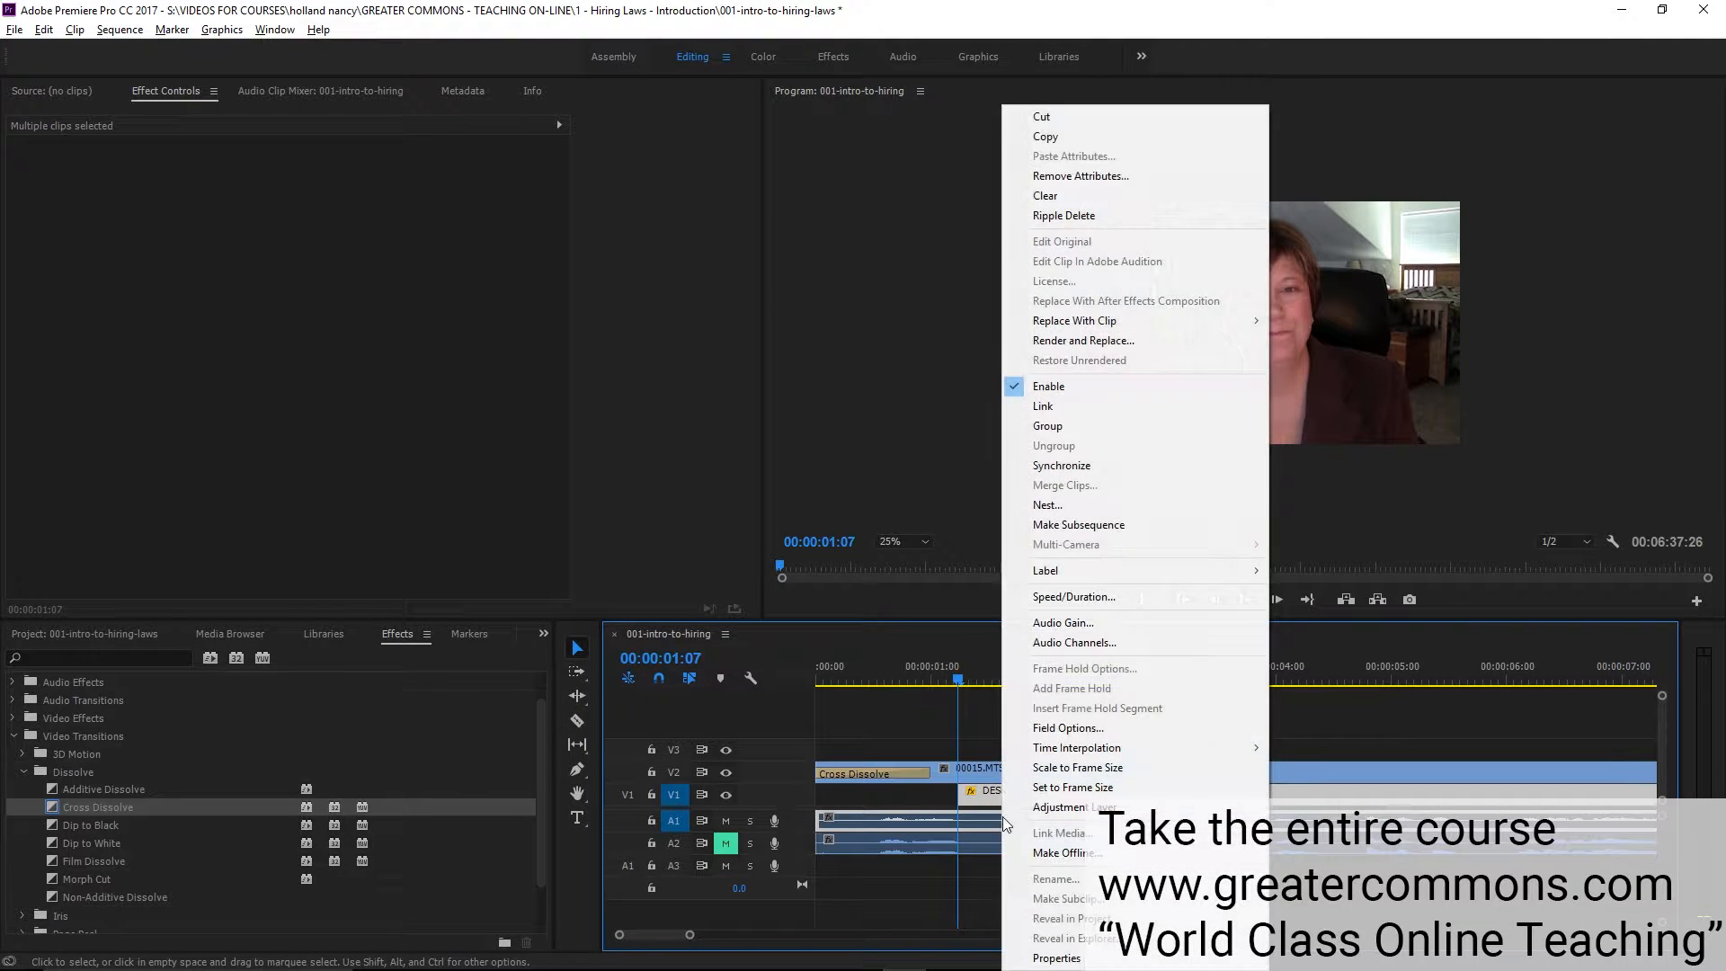
left_click(1118, 407)
Play the sequence from the start to check the fade-in of the webcam clip alone
left_click_drag(957, 680, 796, 699)
key("space")
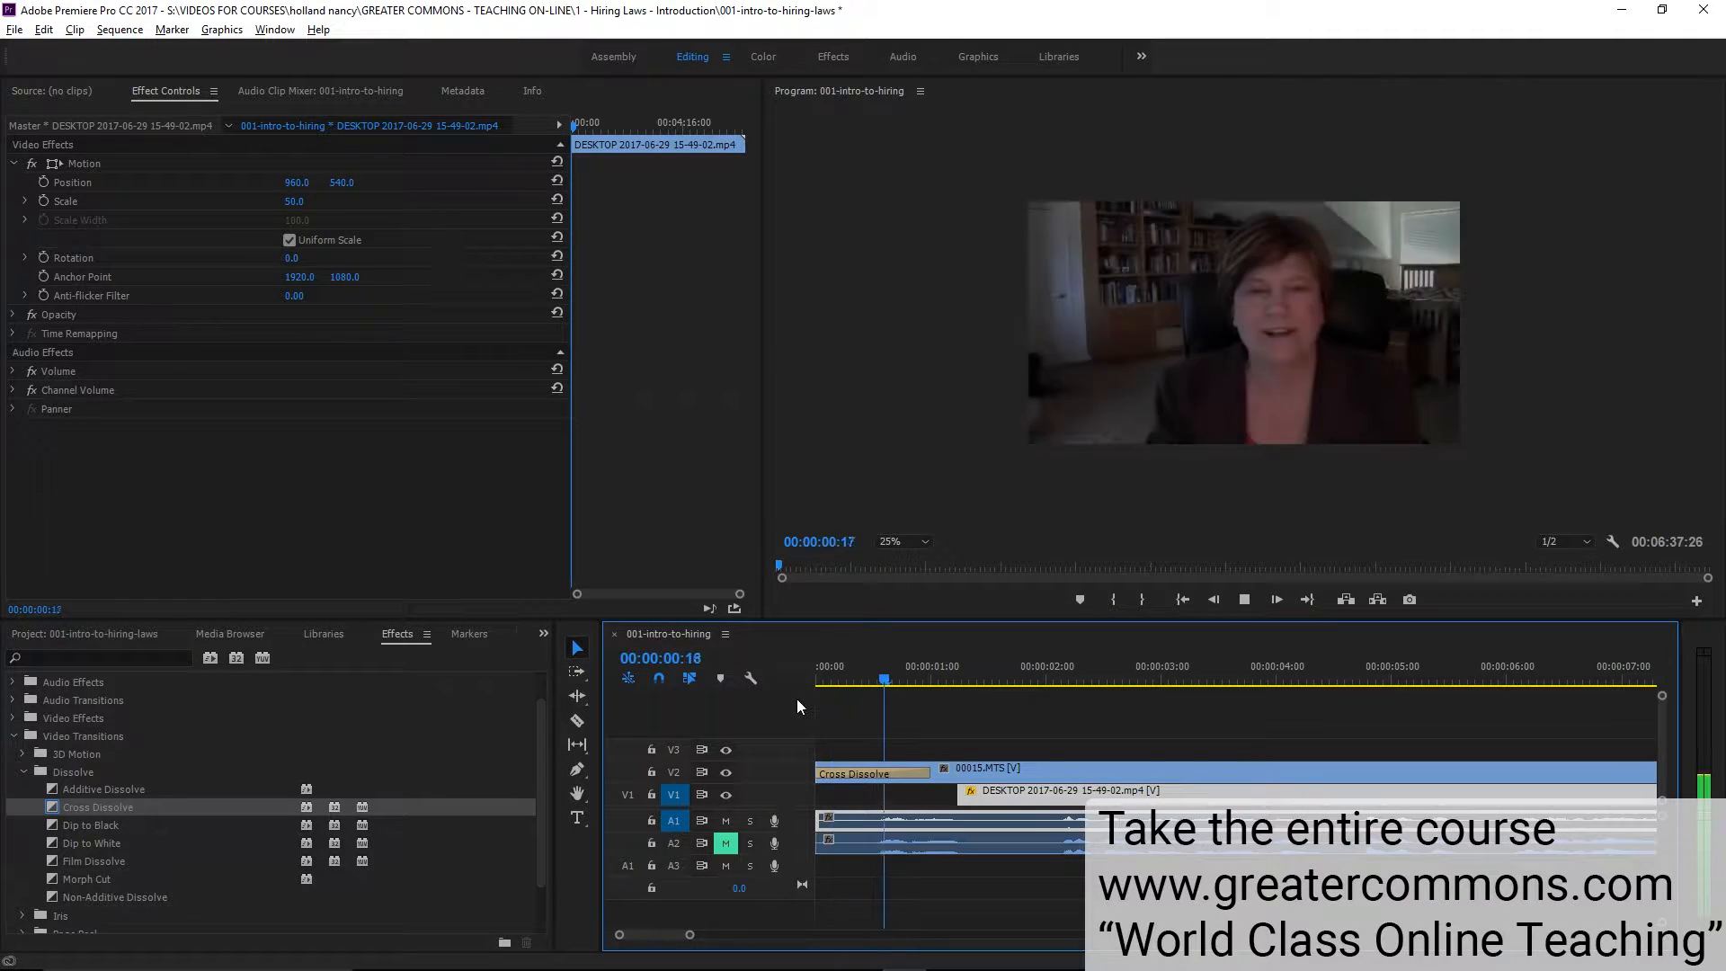
key("space")
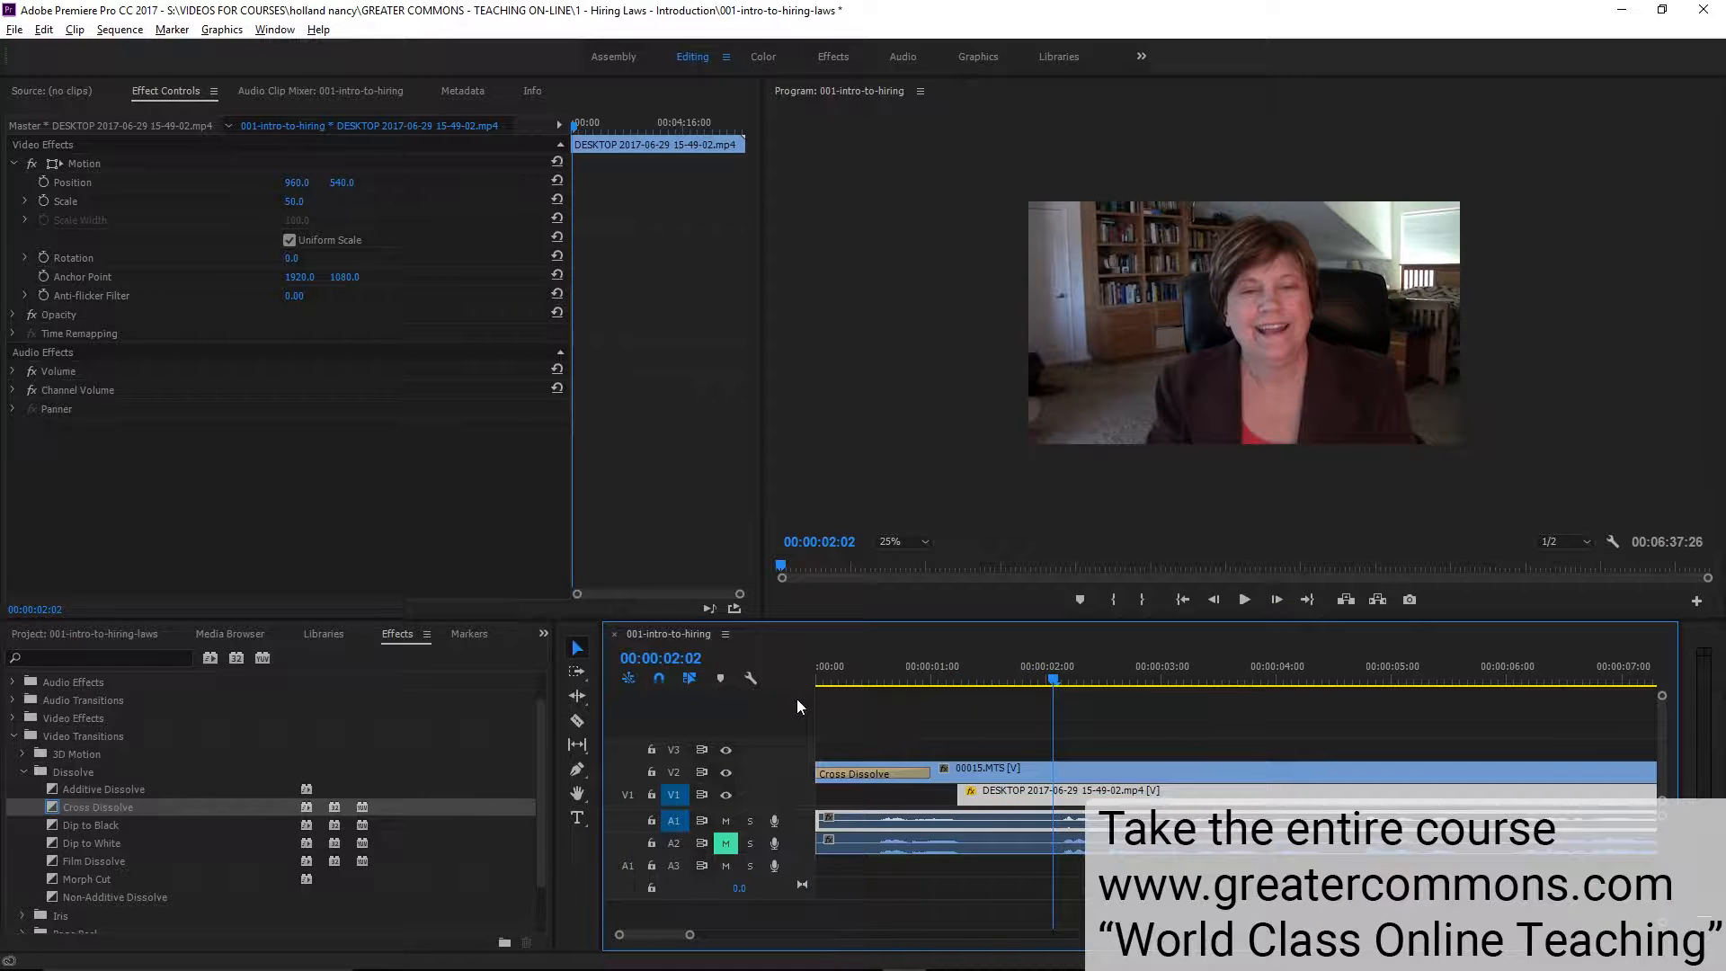
Apply the Vocal Enhancer audio effect to the DESKTOP clip's audio
key("minus")
key("minus")
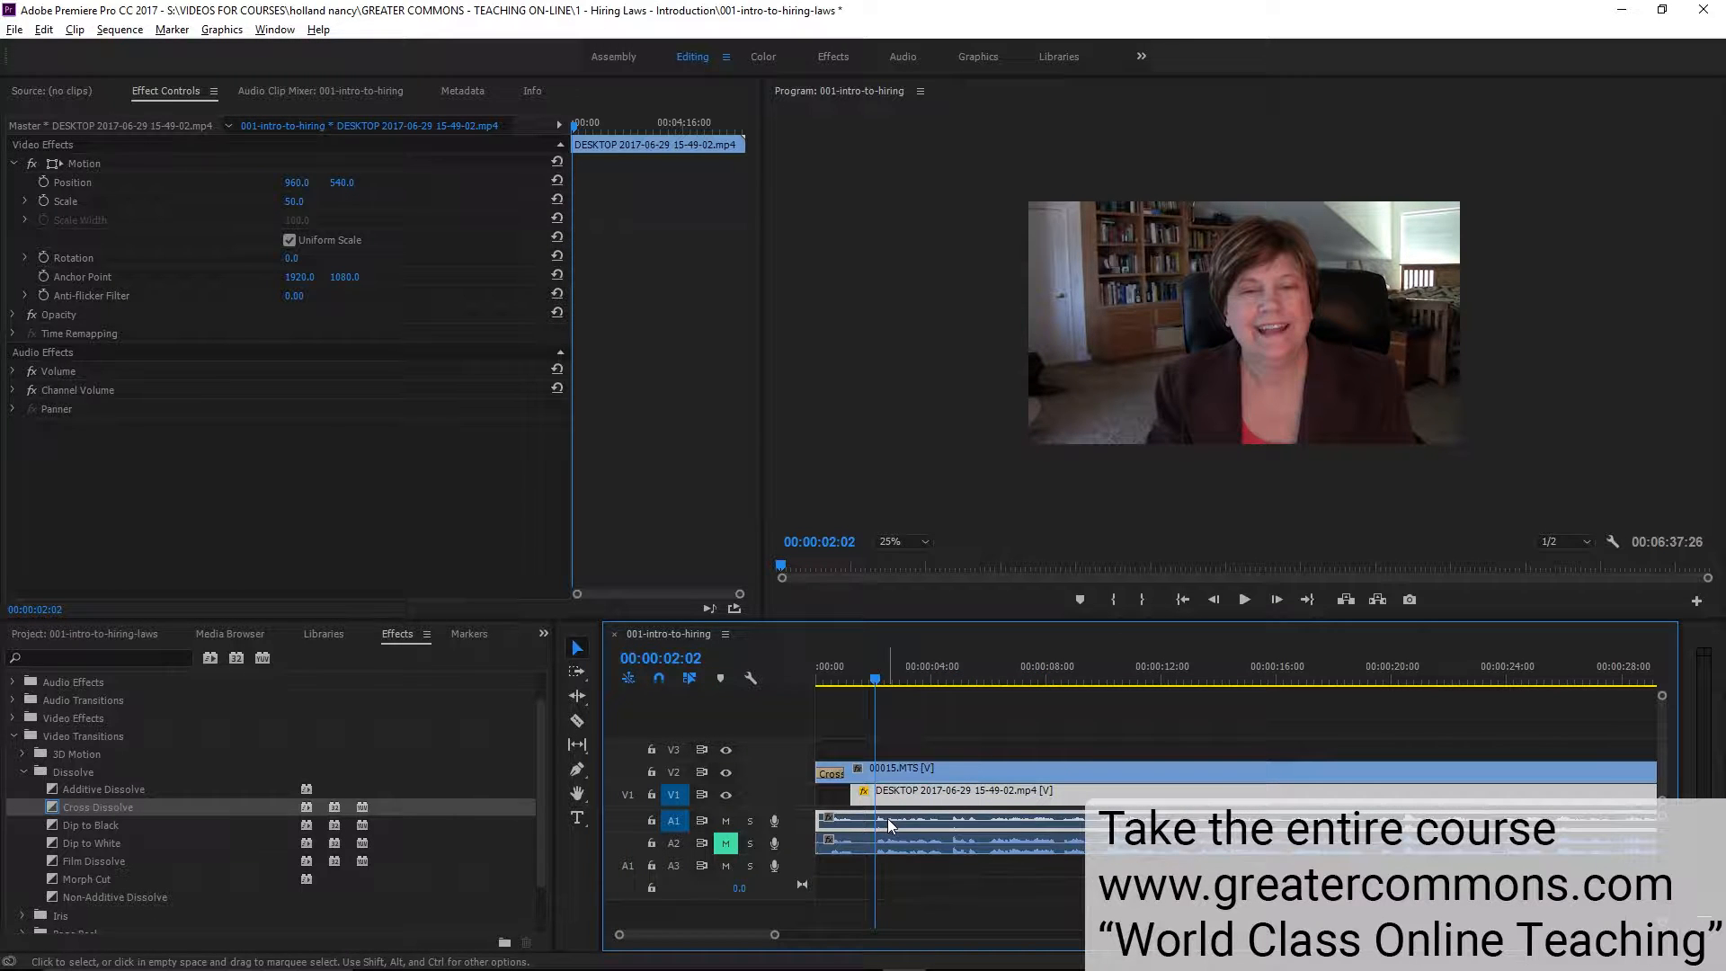
left_click(956, 719)
left_click(951, 795)
left_click(15, 735)
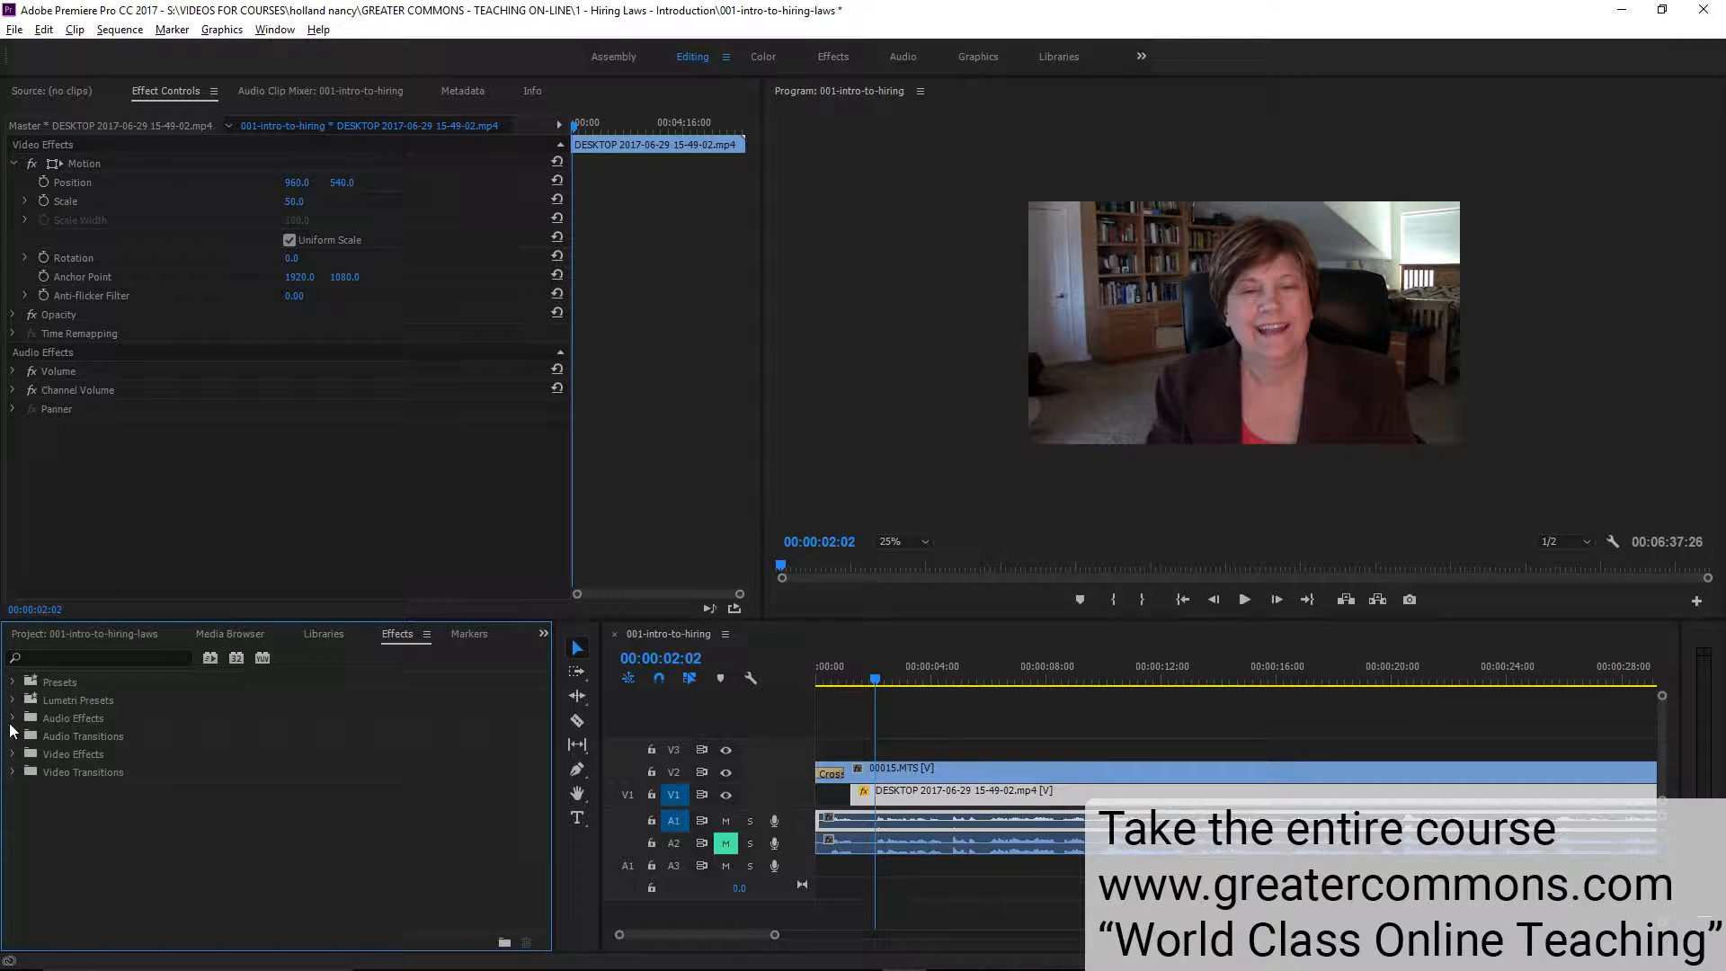
left_click(13, 718)
left_click_drag(537, 685, 539, 935)
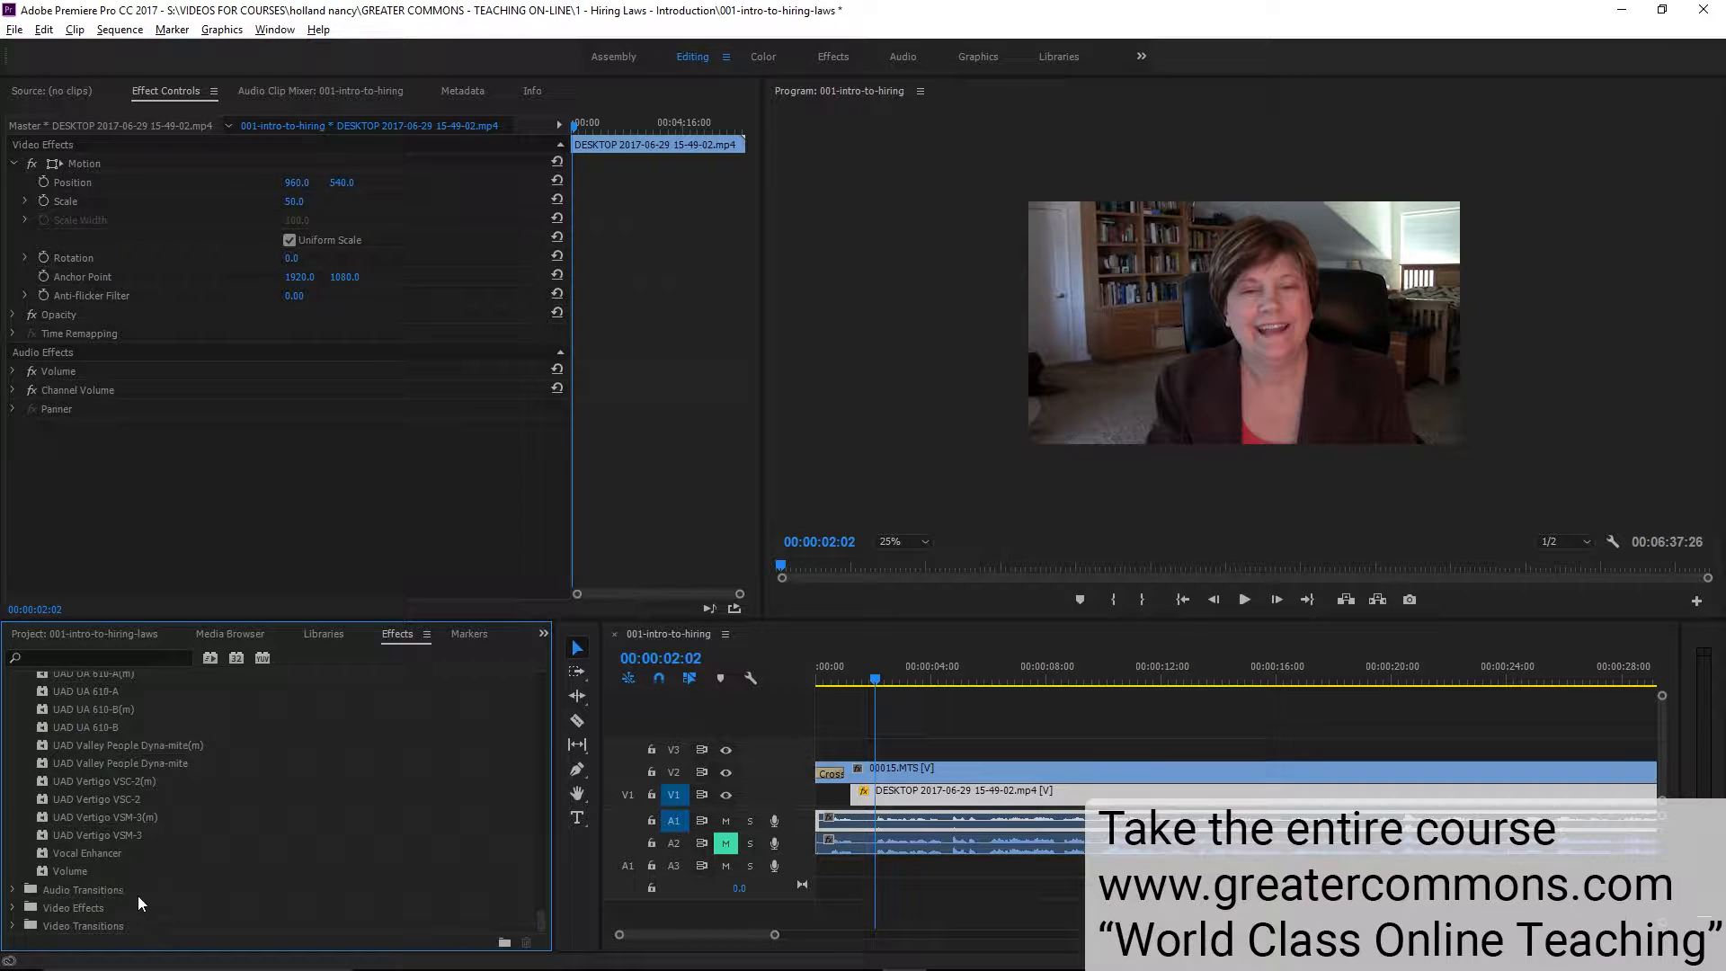
left_click(79, 850)
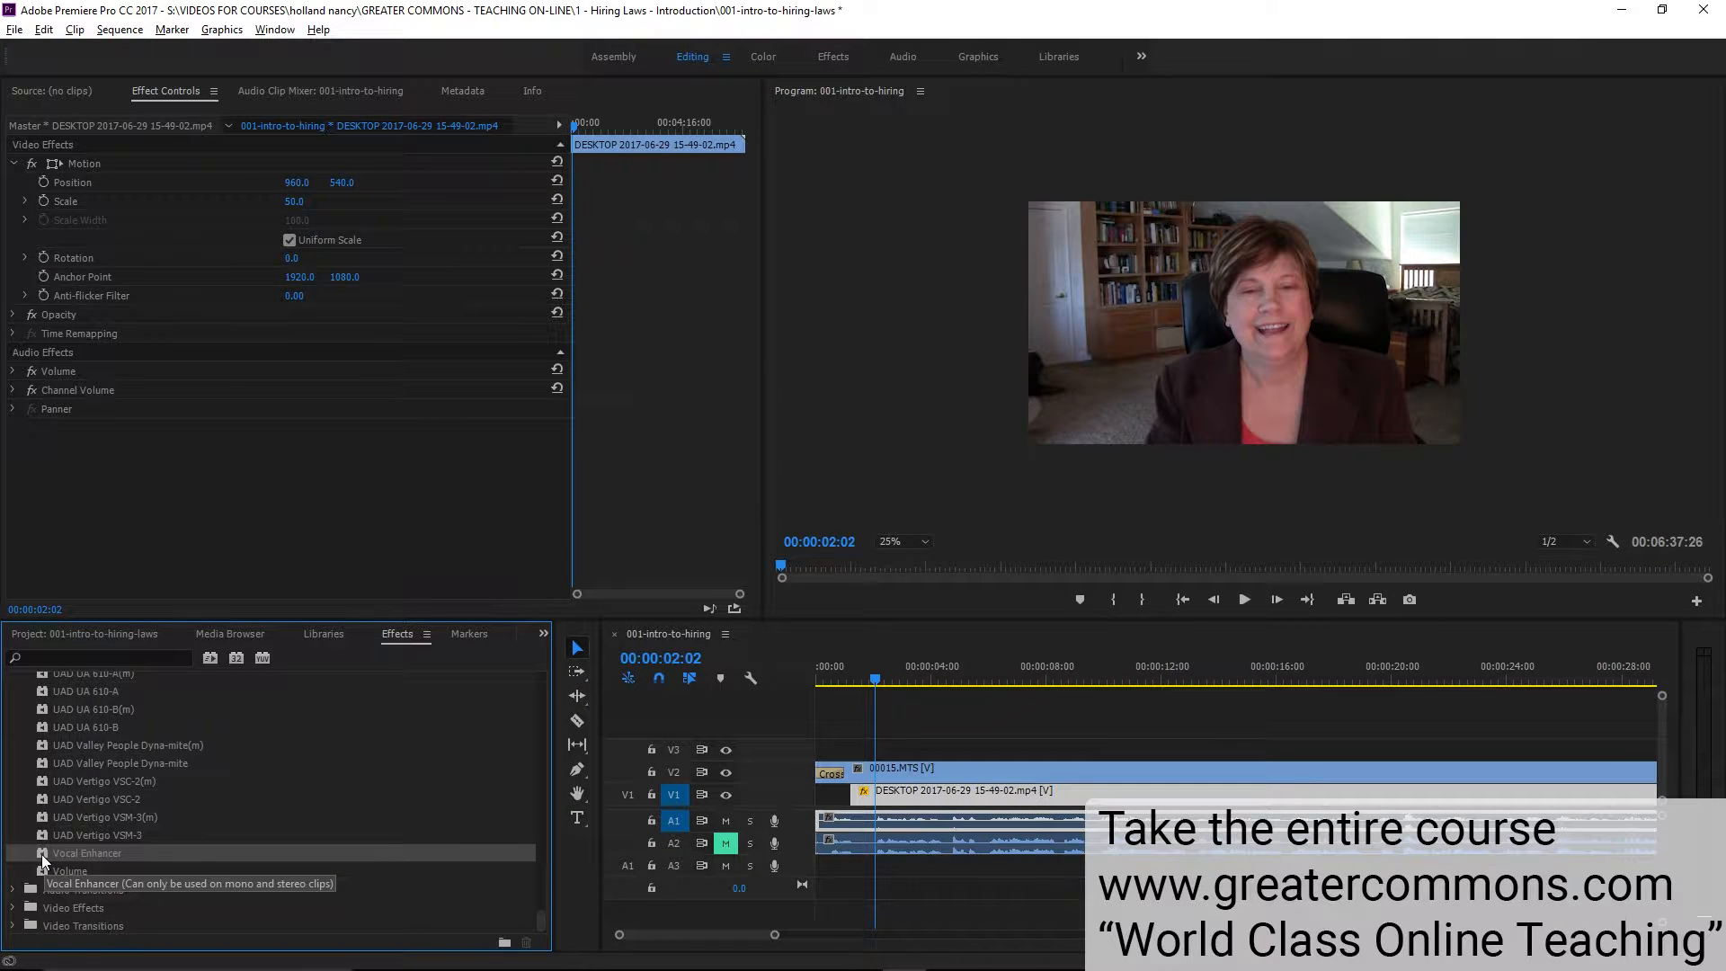
left_click_drag(41, 854, 850, 822)
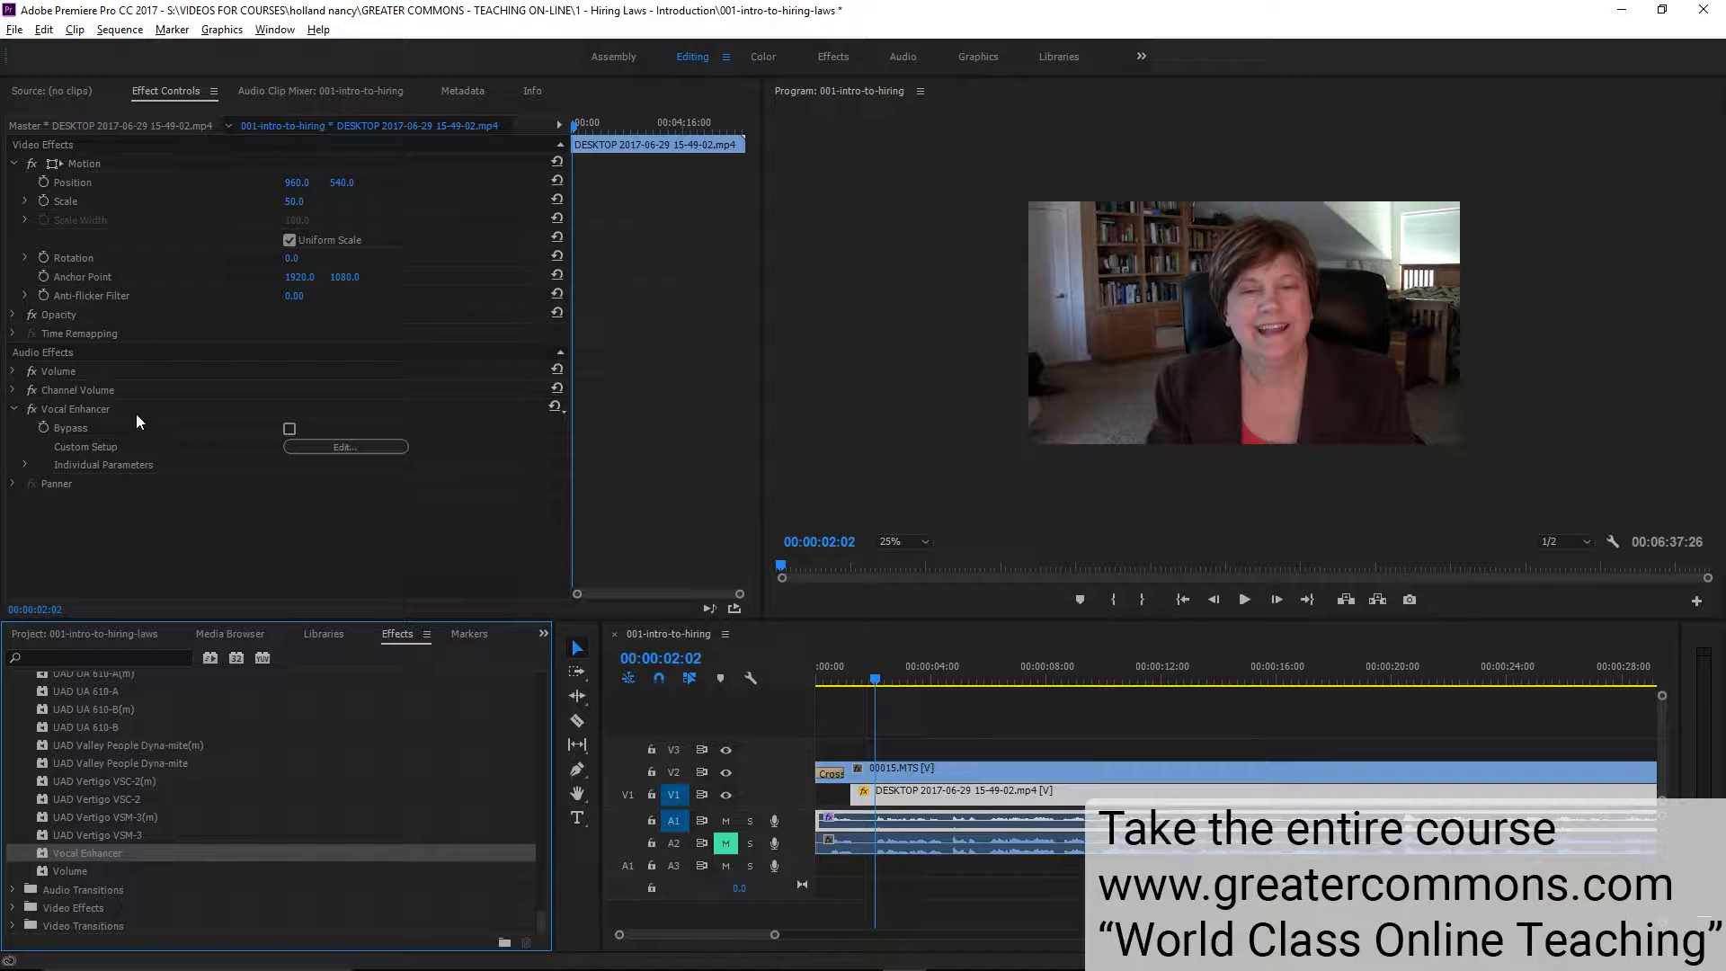
Set the DESKTOP clip's Vocal Enhancer custom setup to Female and close the effect editor
left_click(368, 447)
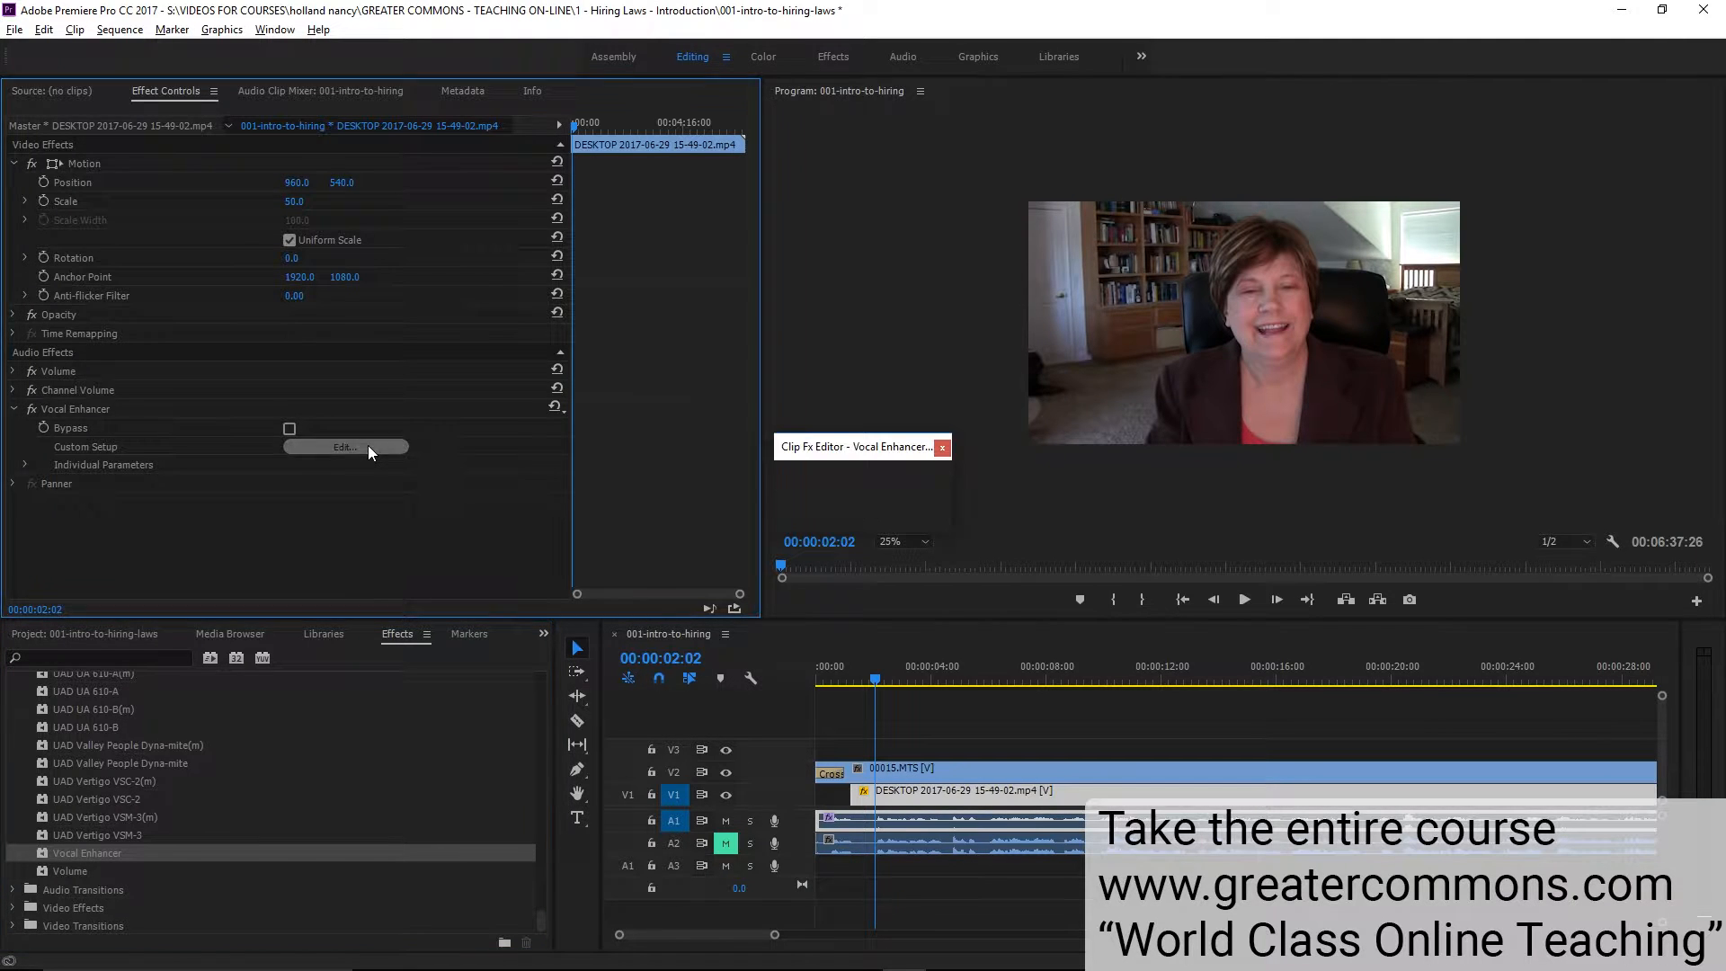
left_click_drag(842, 449, 650, 392)
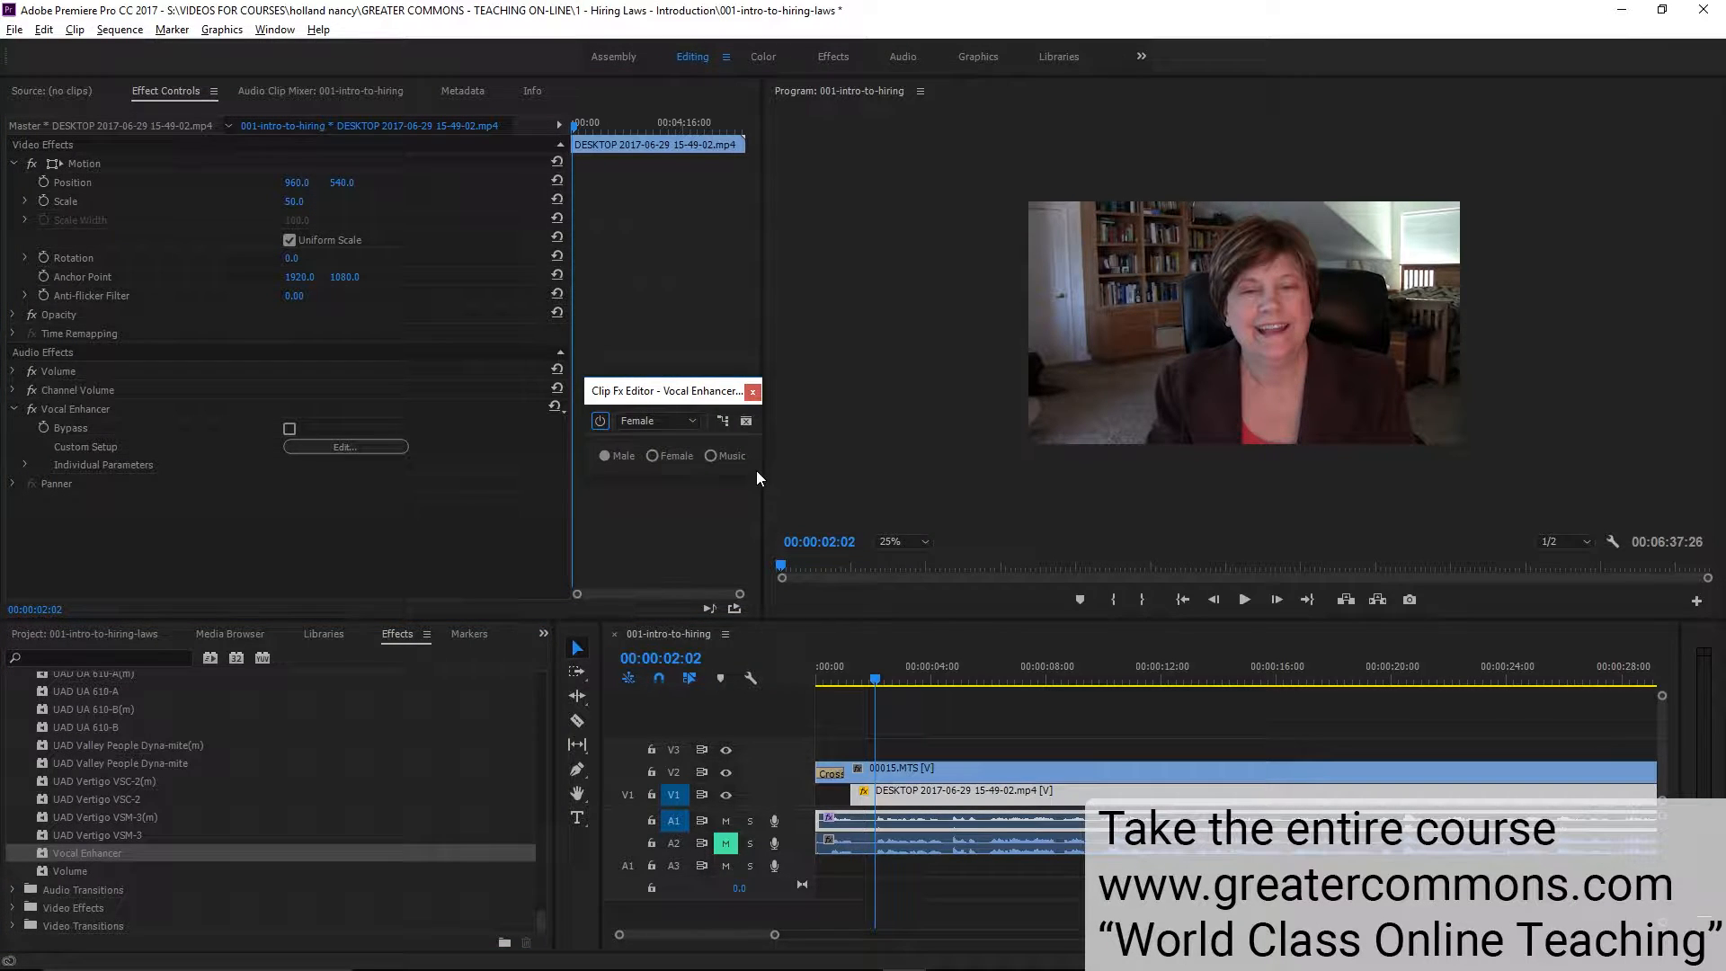
left_click_drag(760, 472, 1034, 550)
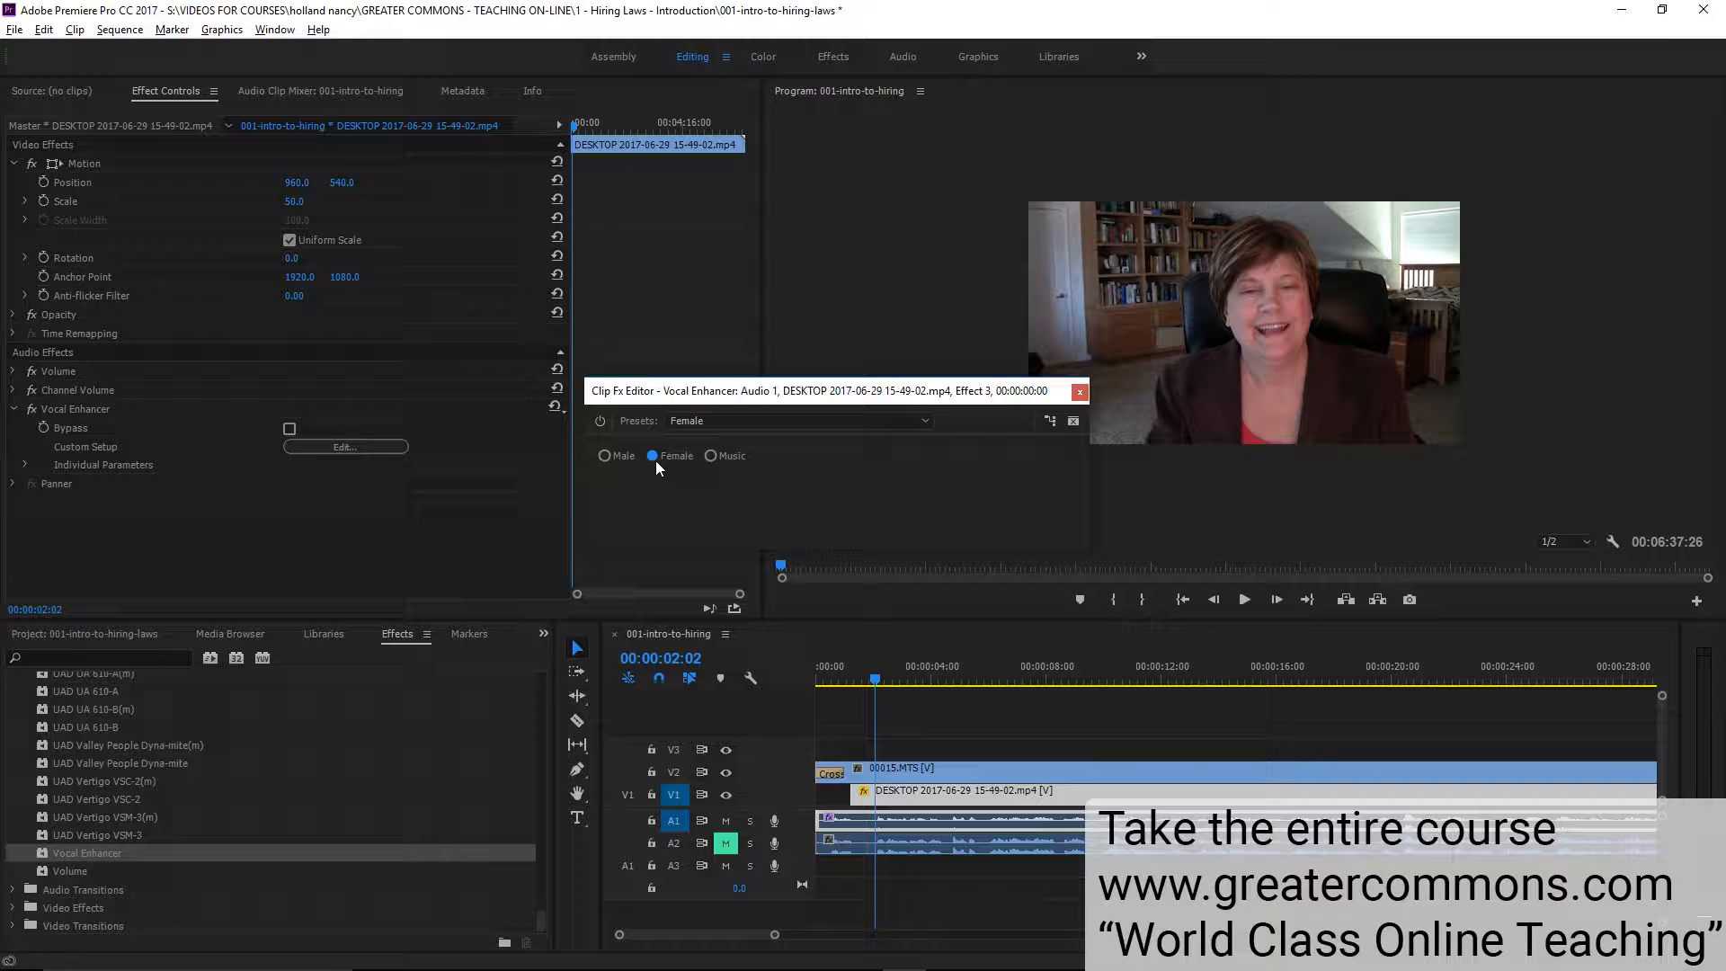
left_click(1080, 391)
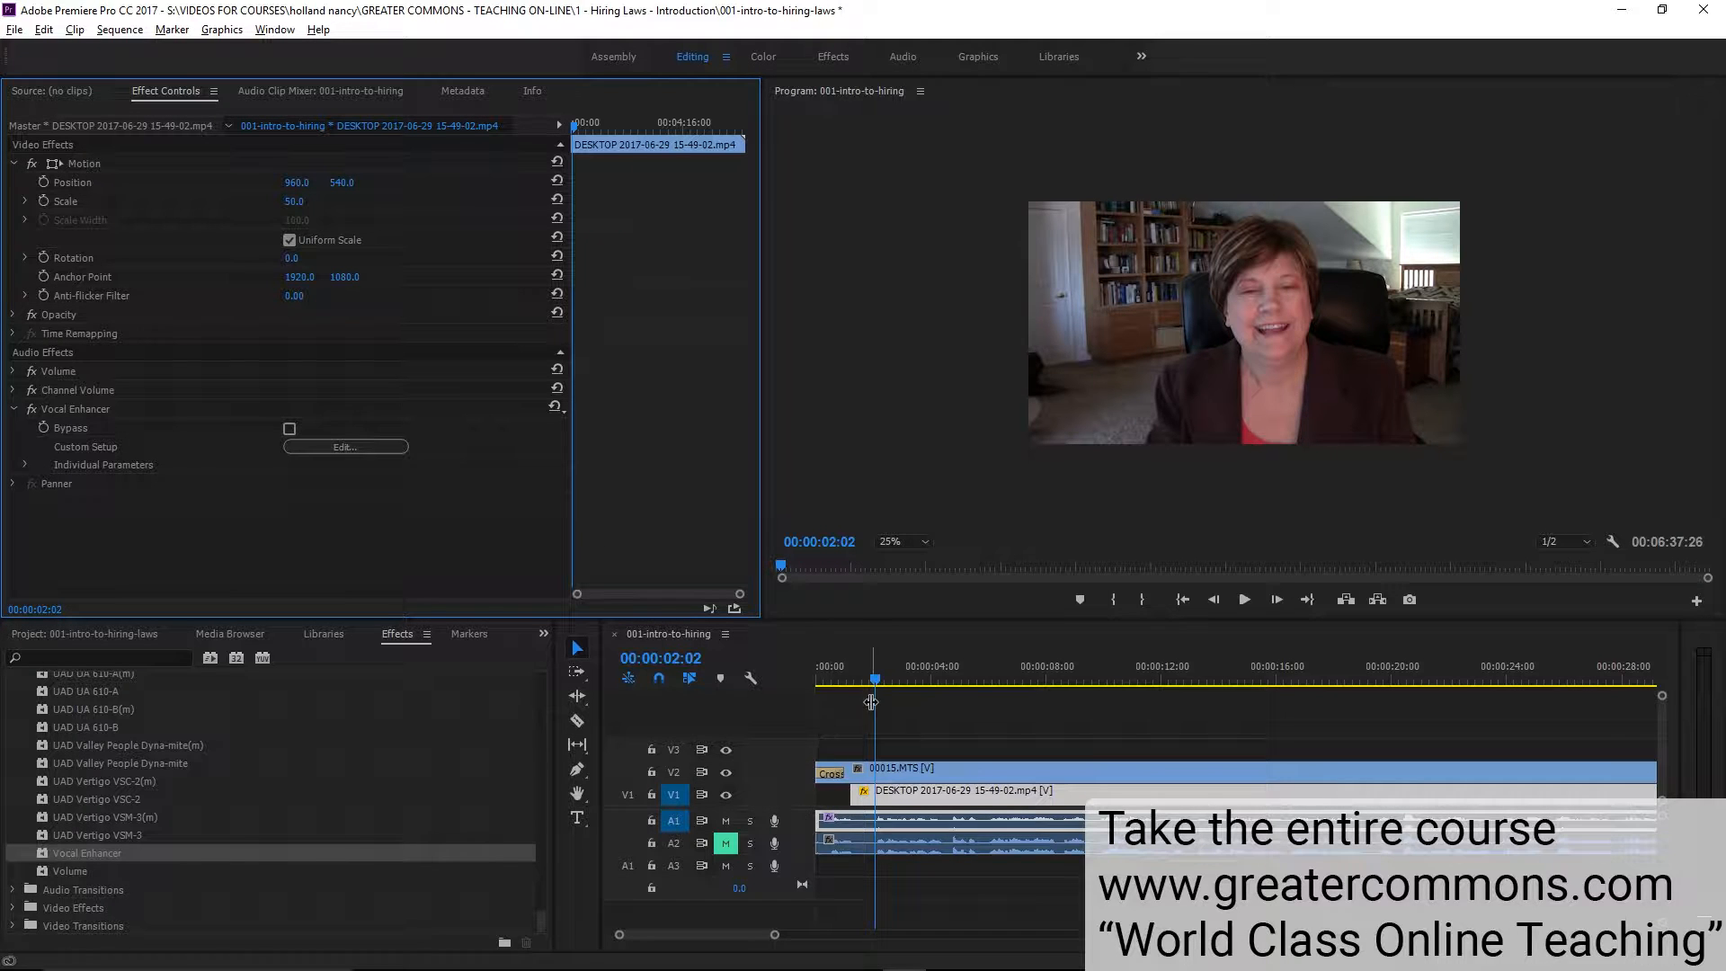
Play the sequence from the start to listen to the DESKTOP audio with the Vocal Enhancer
left_click_drag(876, 680, 816, 689)
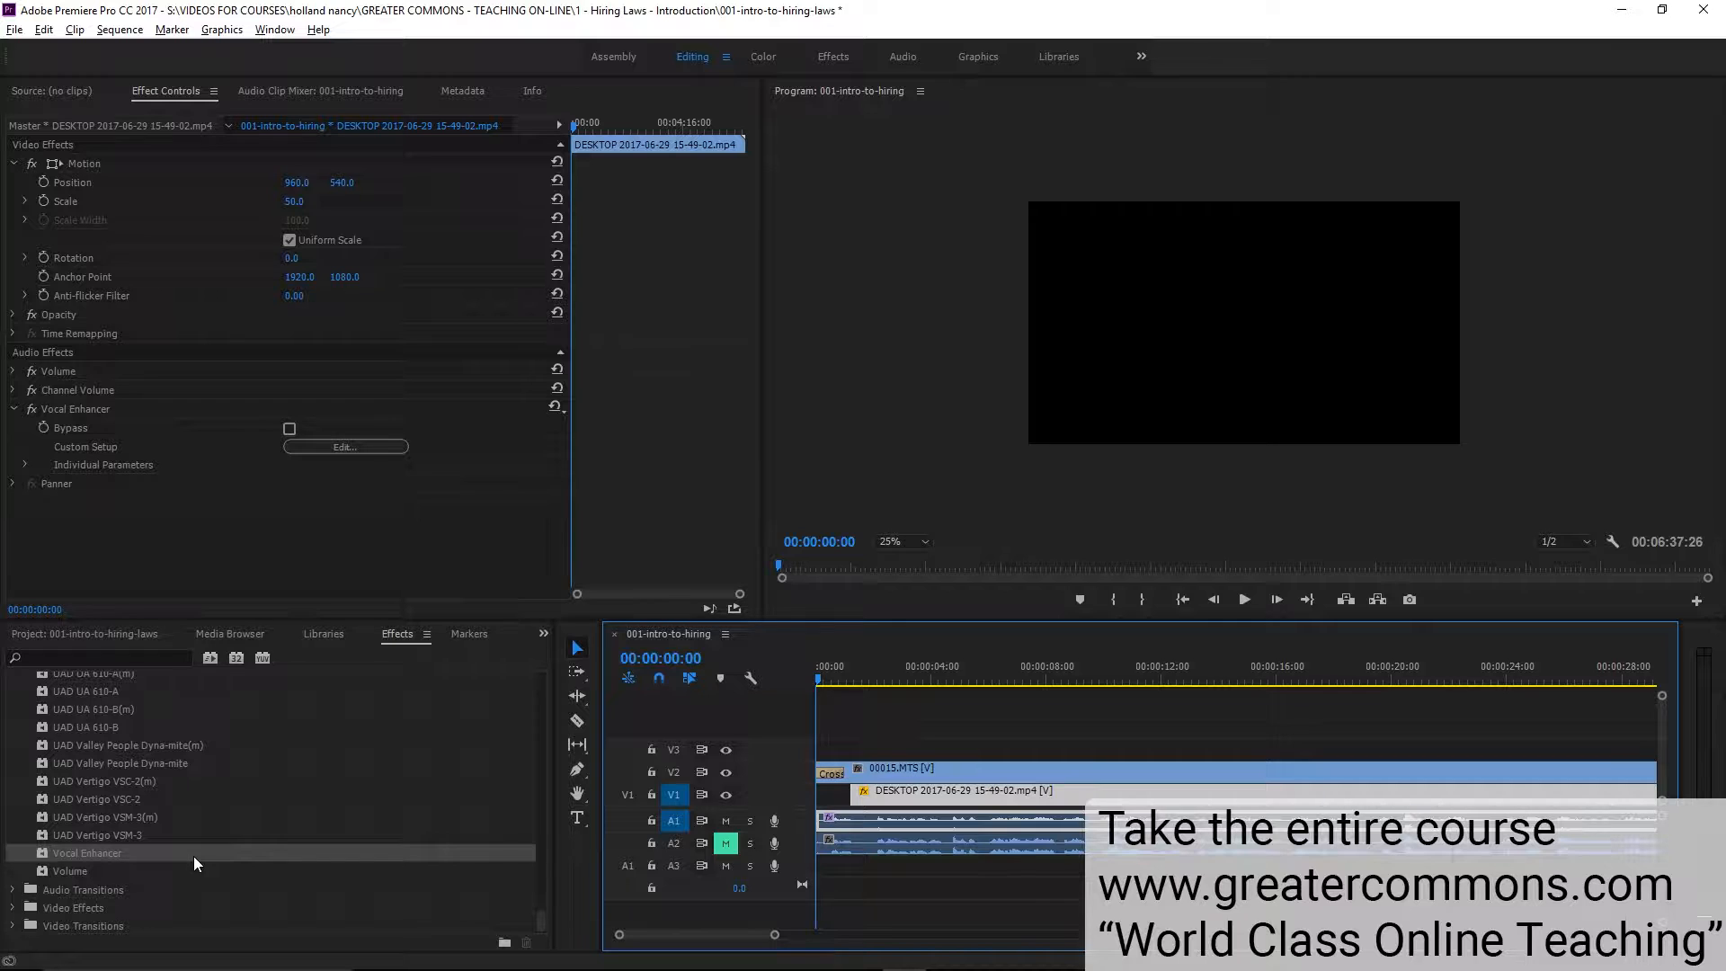
key("space")
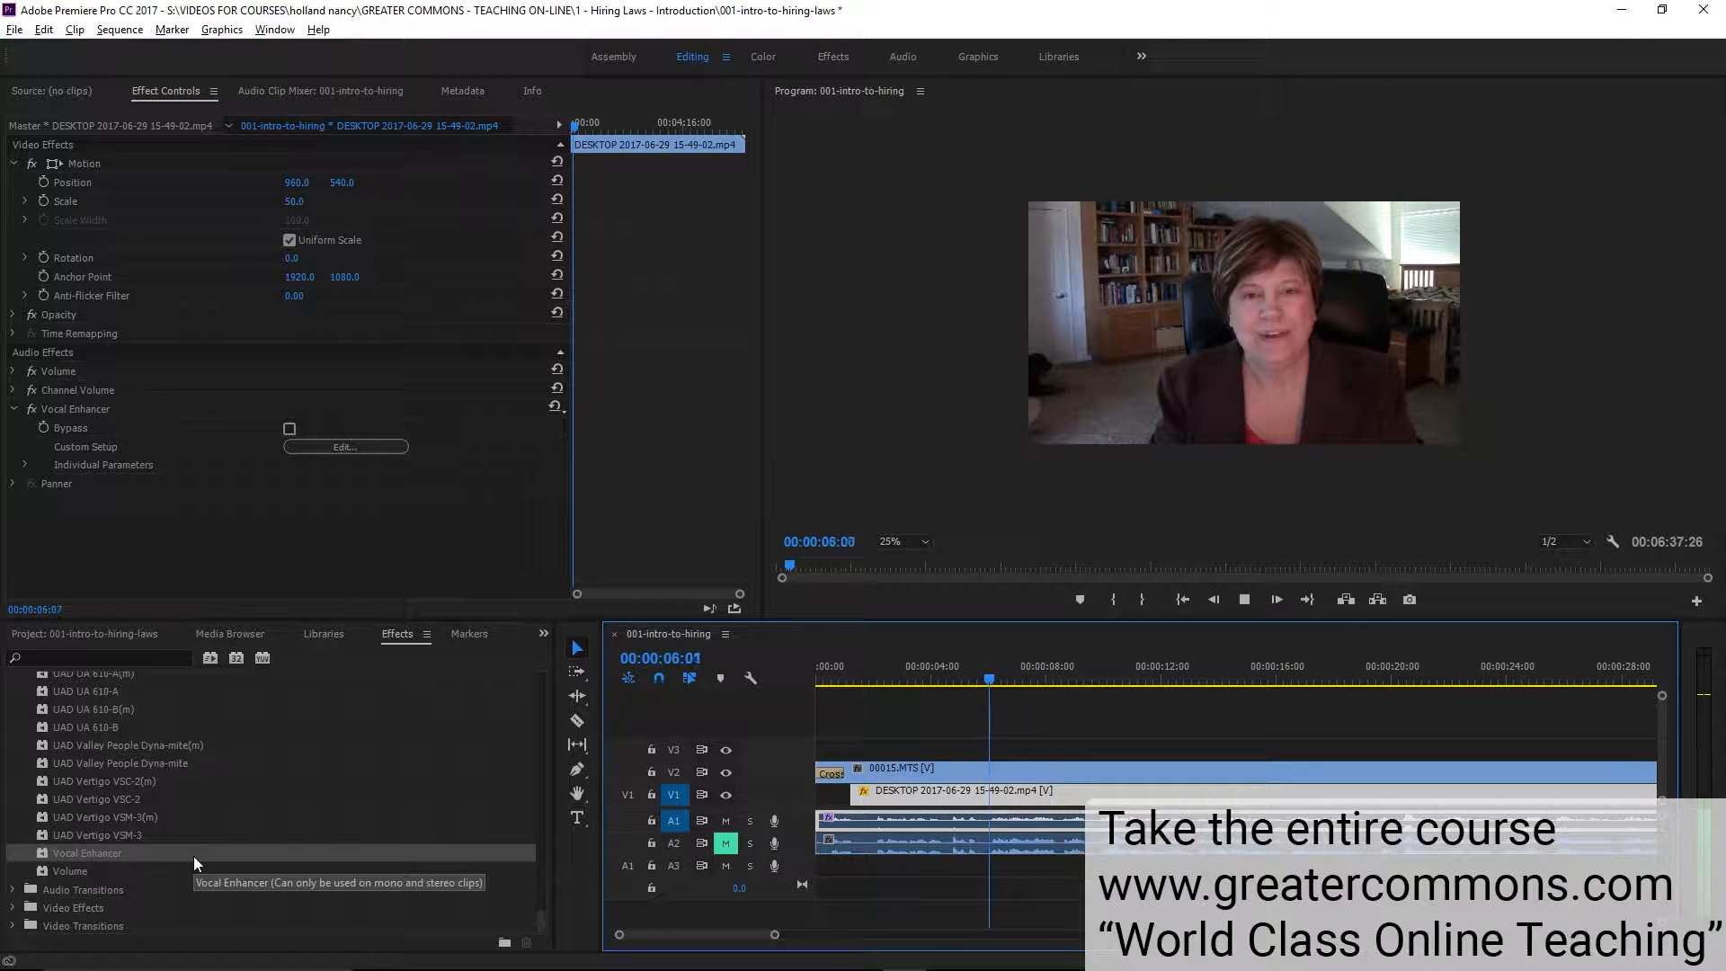
key("space")
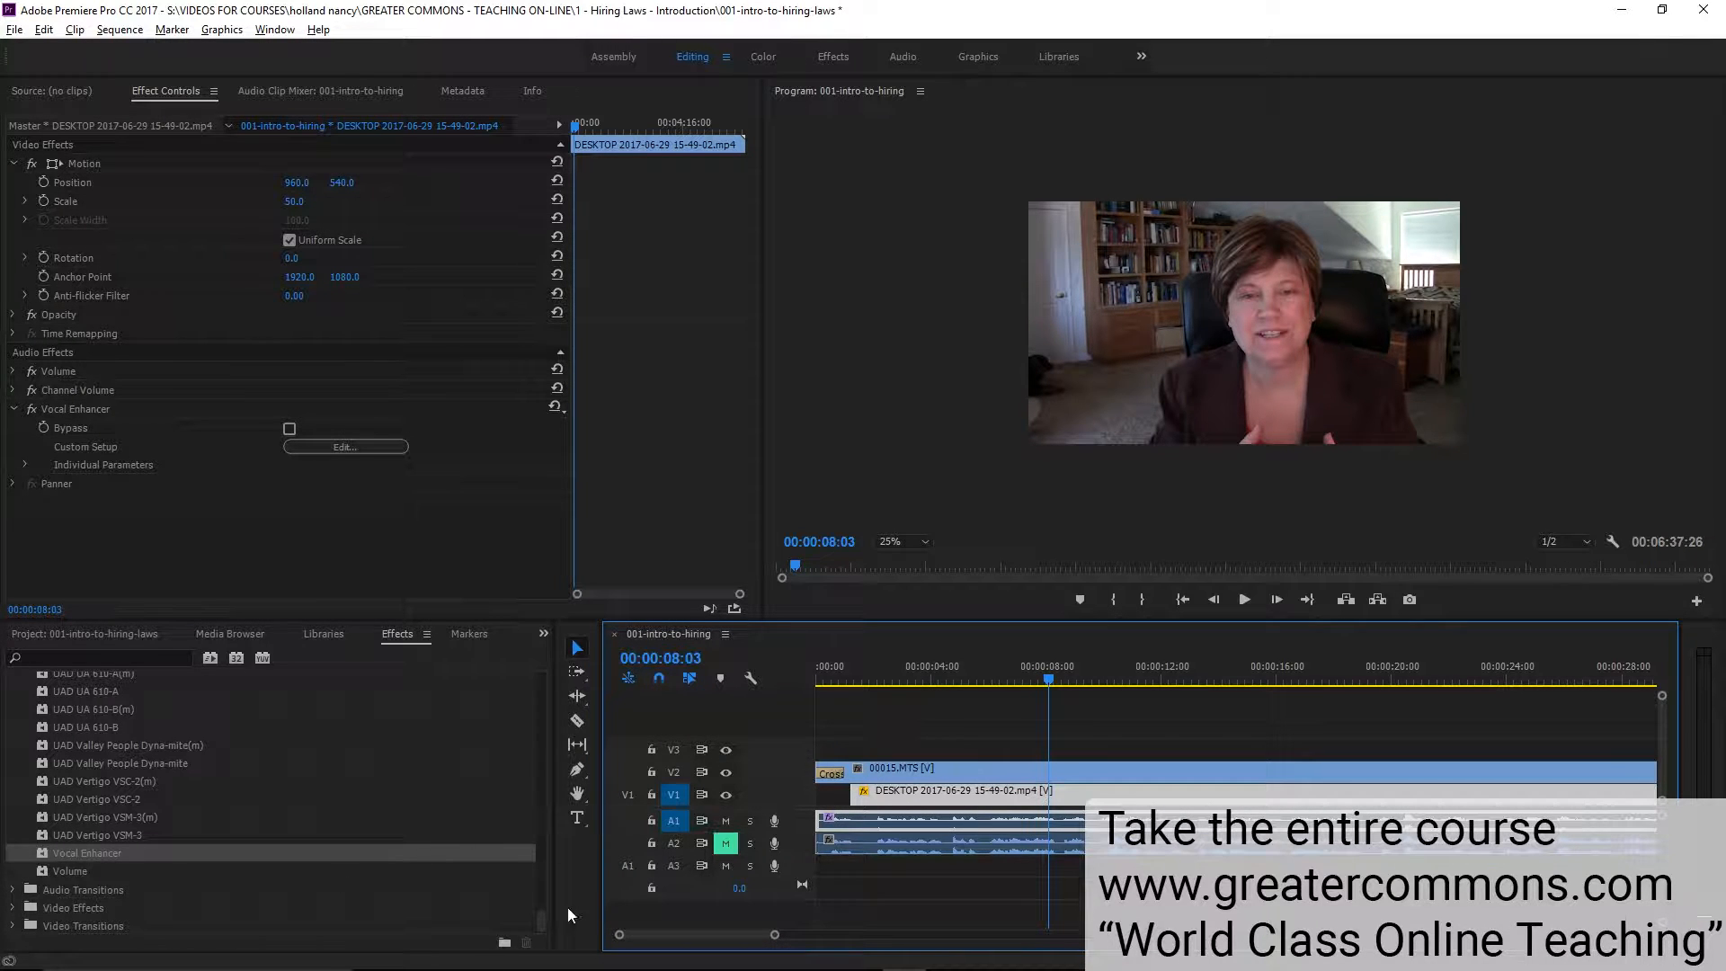
Find the Adaptive Noise Reduction audio effect and apply it to the DESKTOP clip's audio
left_click_drag(537, 925, 530, 719)
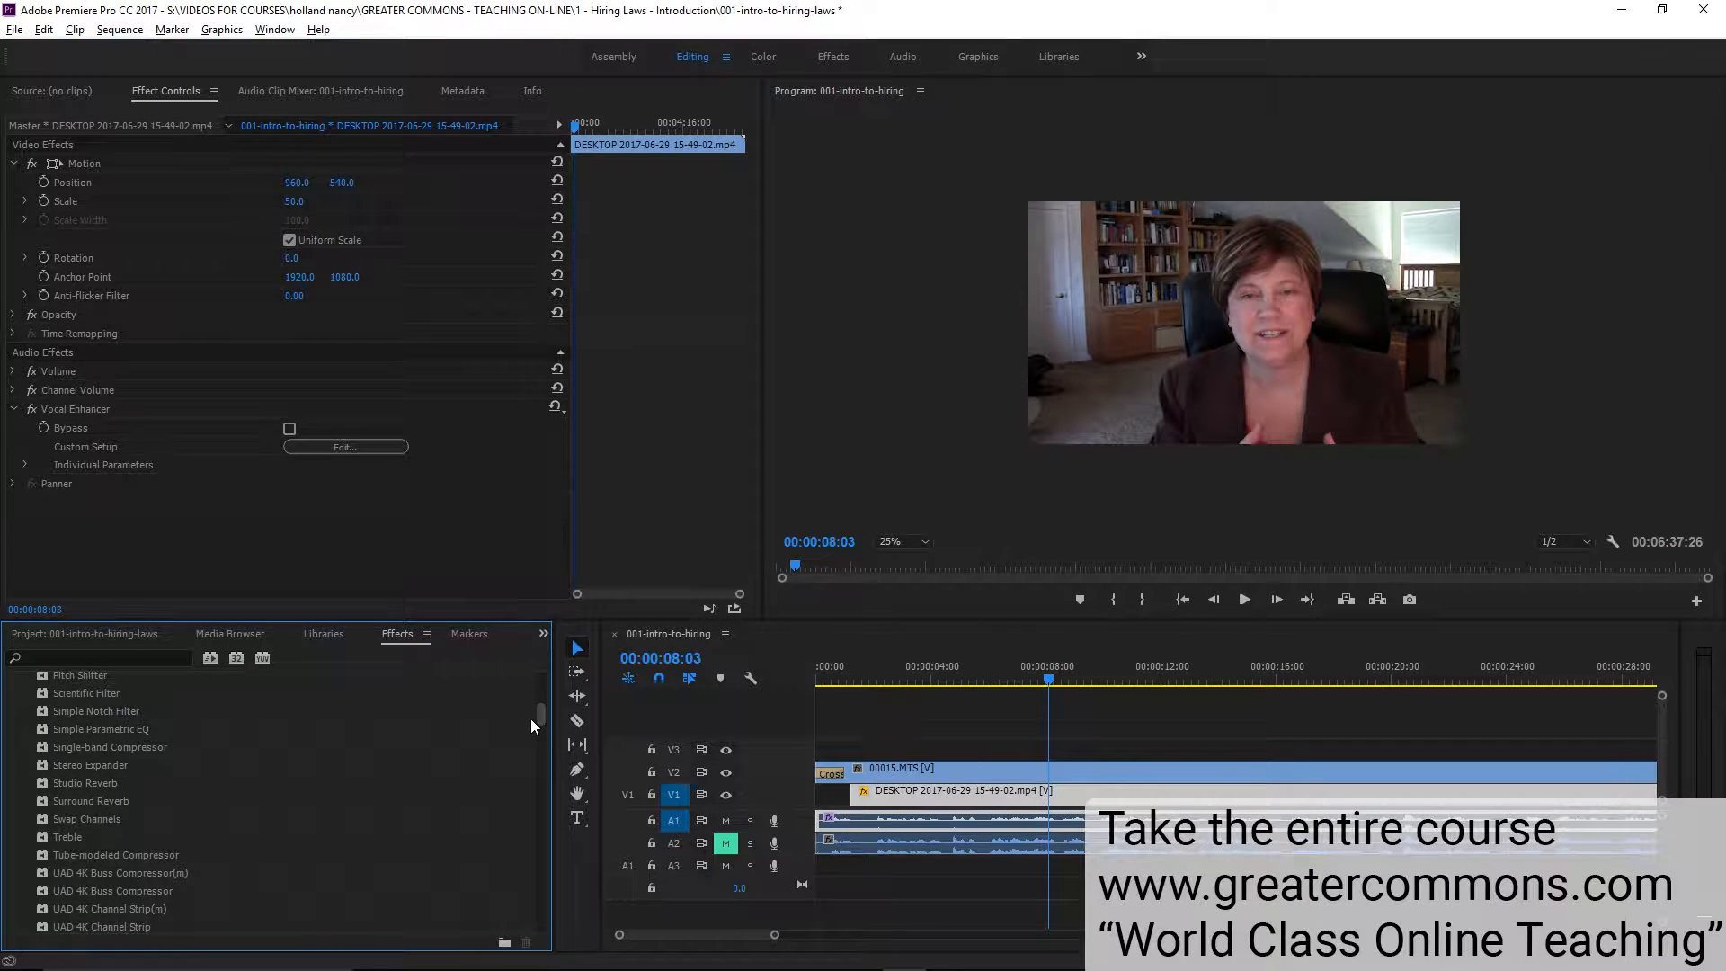
left_click_drag(531, 719, 530, 713)
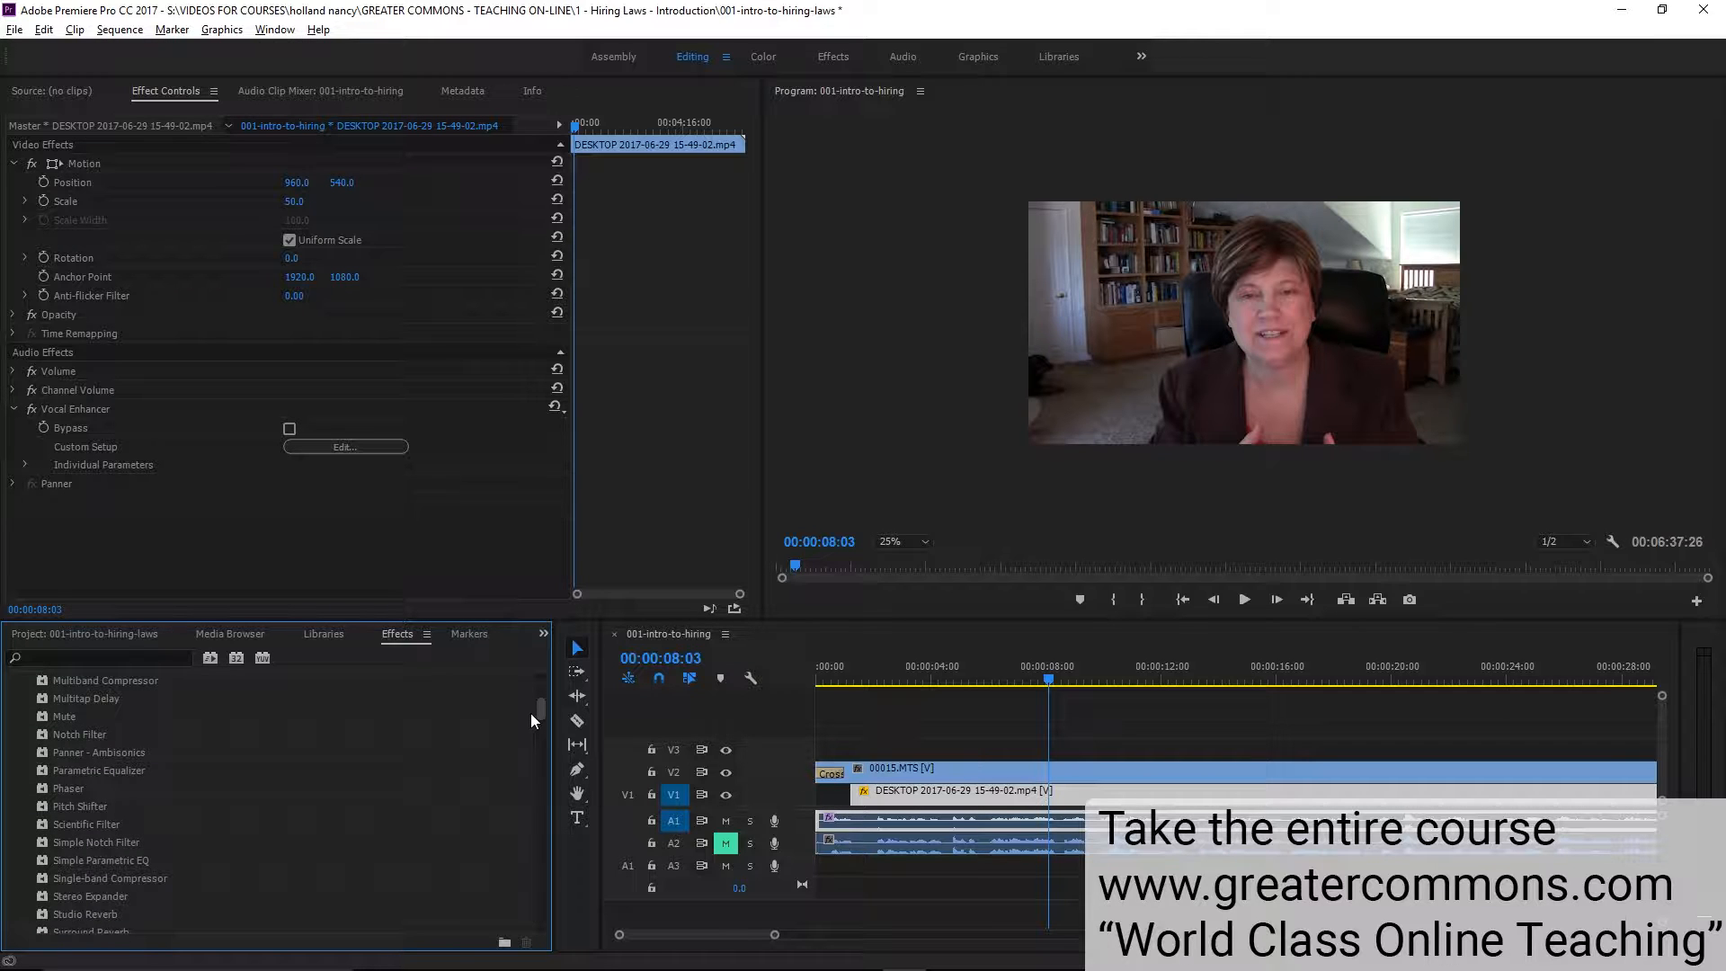
left_click_drag(530, 714, 530, 694)
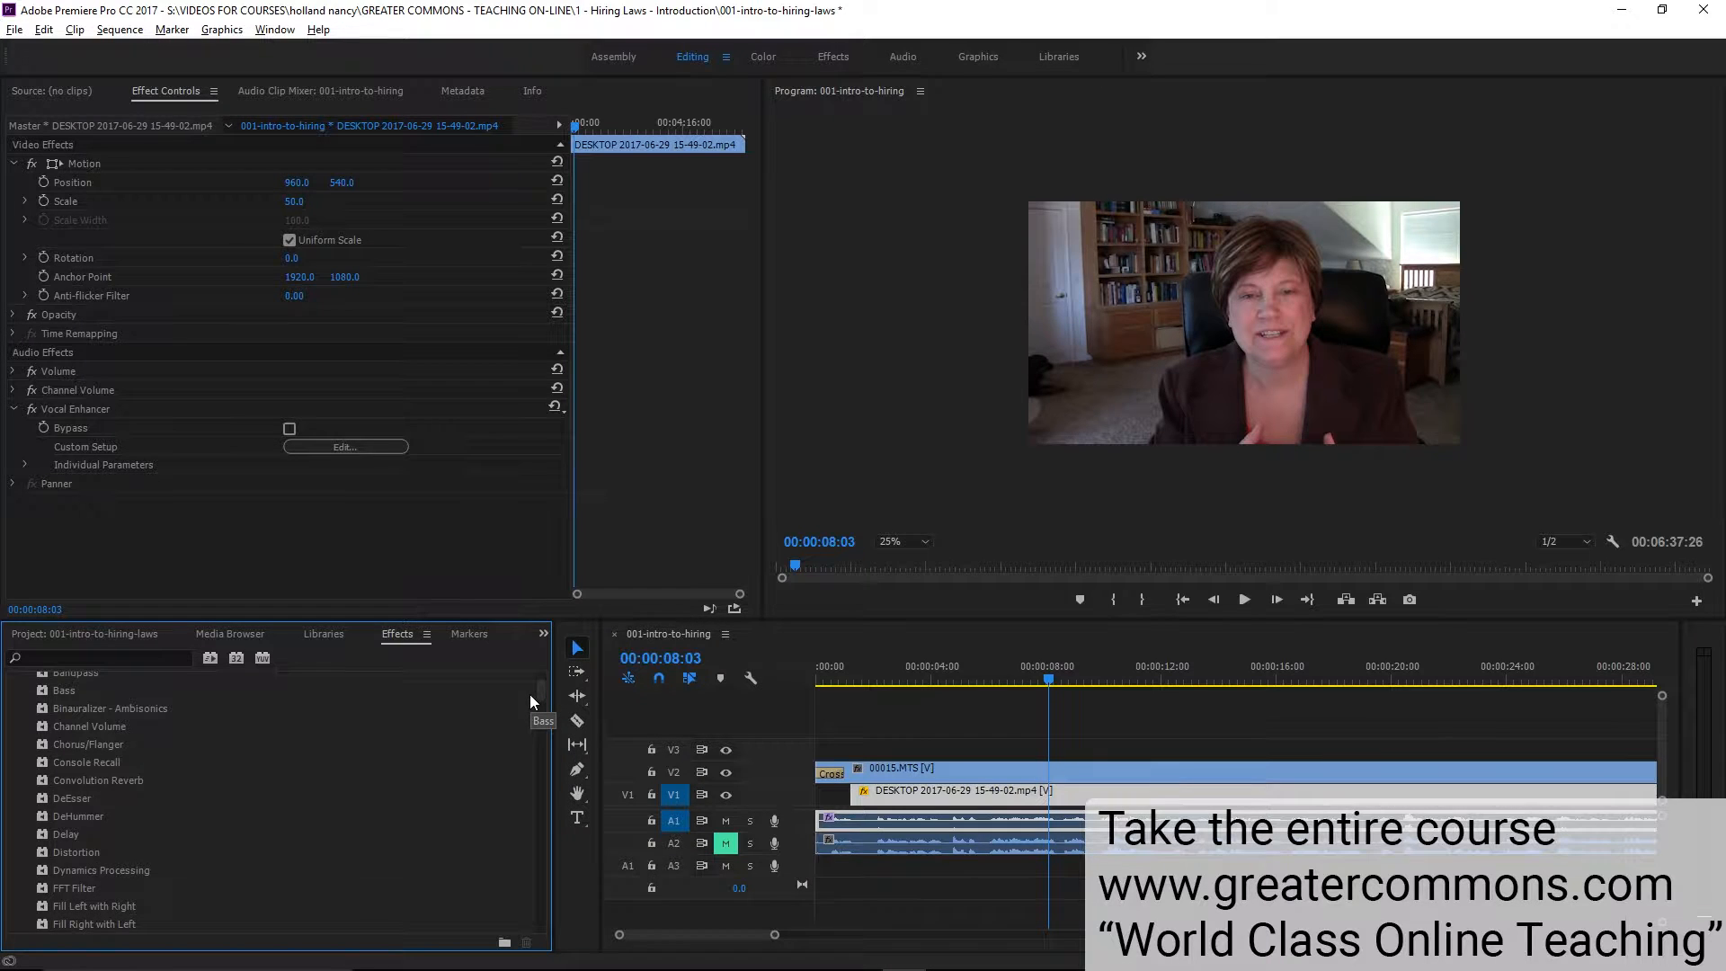
left_click_drag(540, 693, 539, 687)
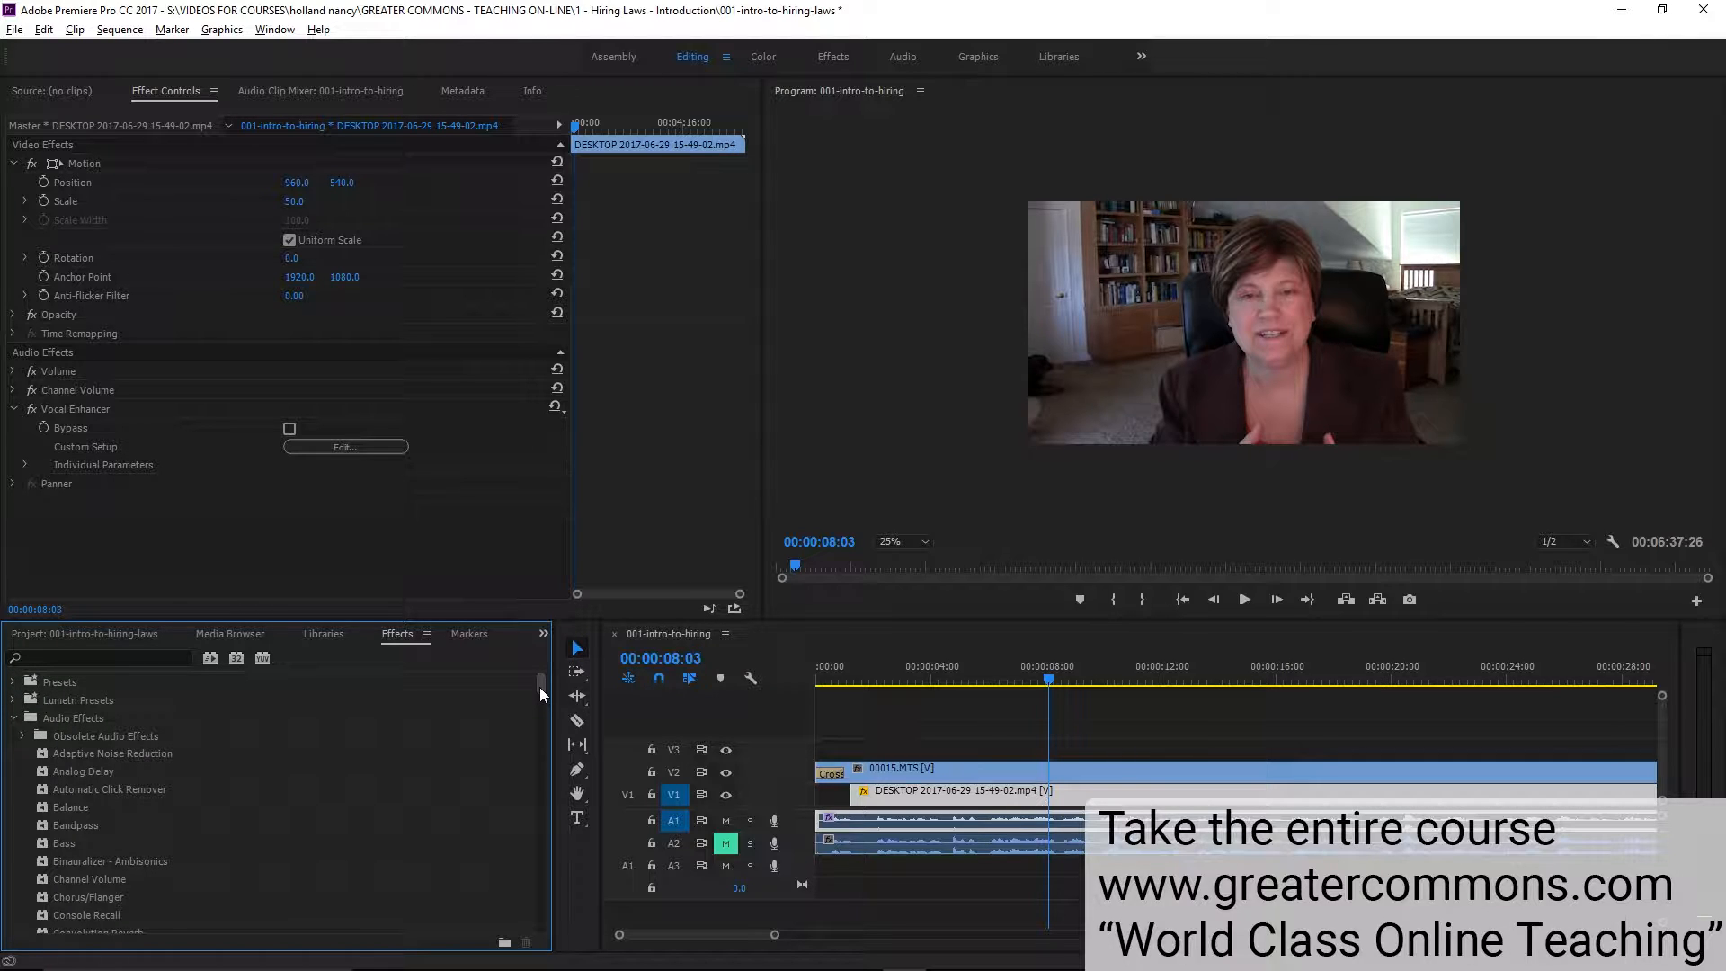
left_click_drag(40, 747, 978, 818)
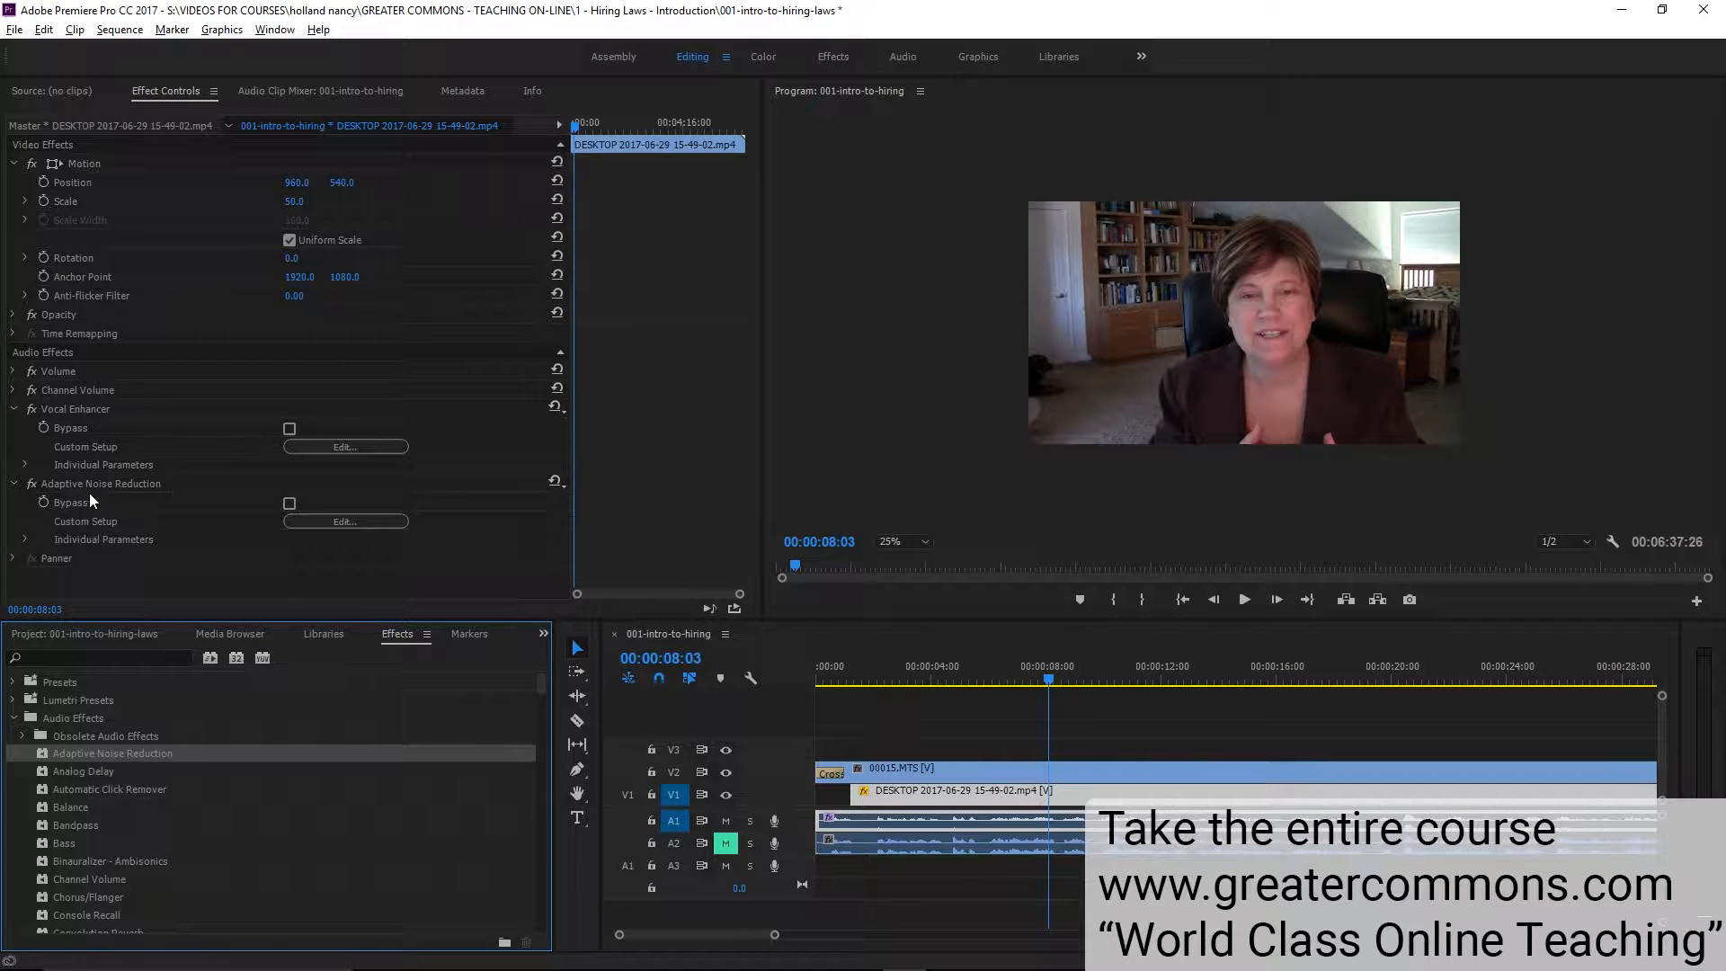
Play the opening of the sequence several times to listen to the effect of the Adaptive Noise Reduction
left_click_drag(1050, 679, 807, 679)
key("space")
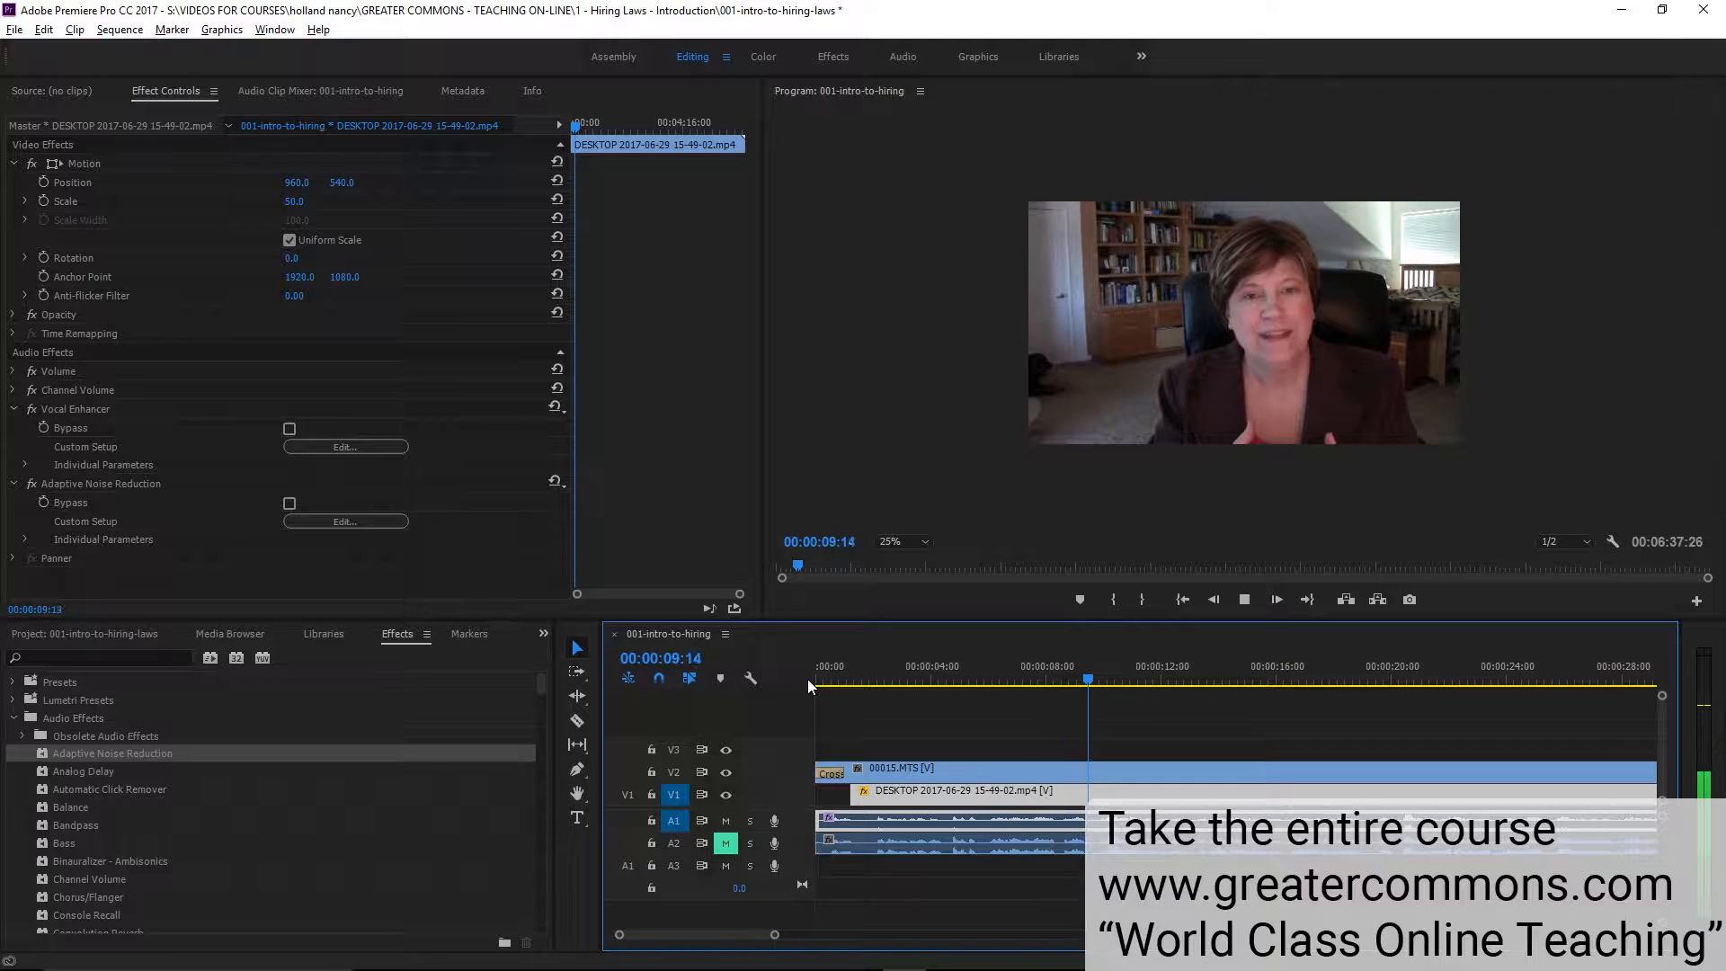
left_click_drag(907, 667, 774, 668)
key("space")
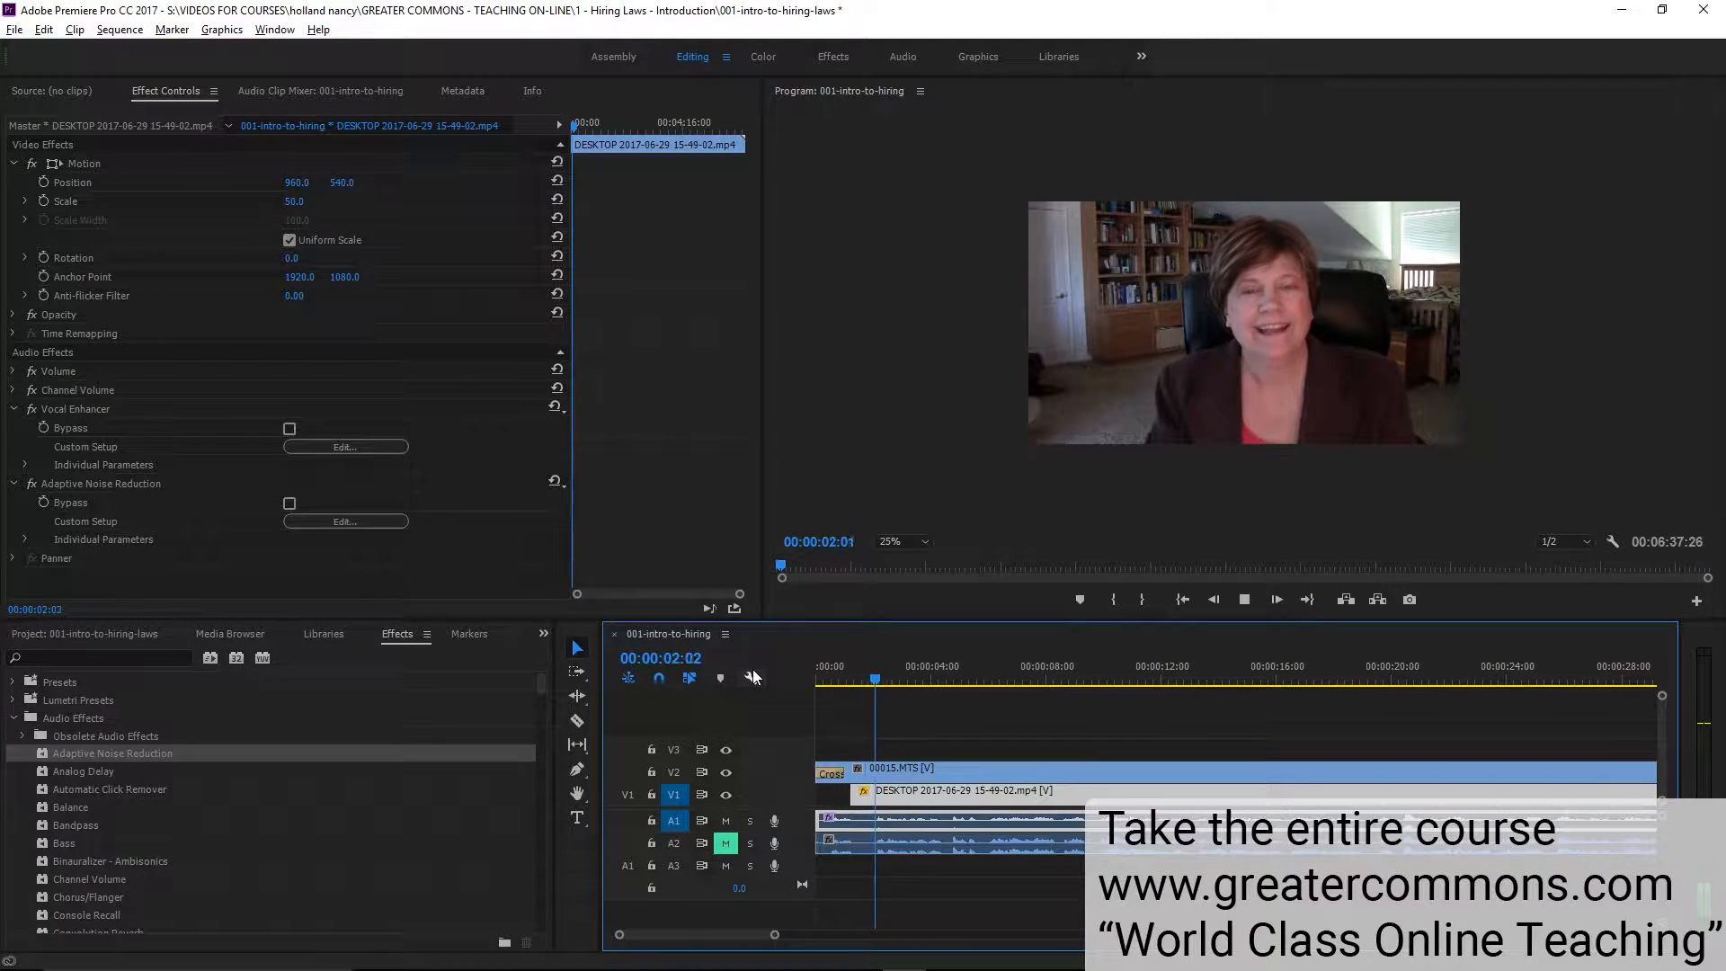
key("space")
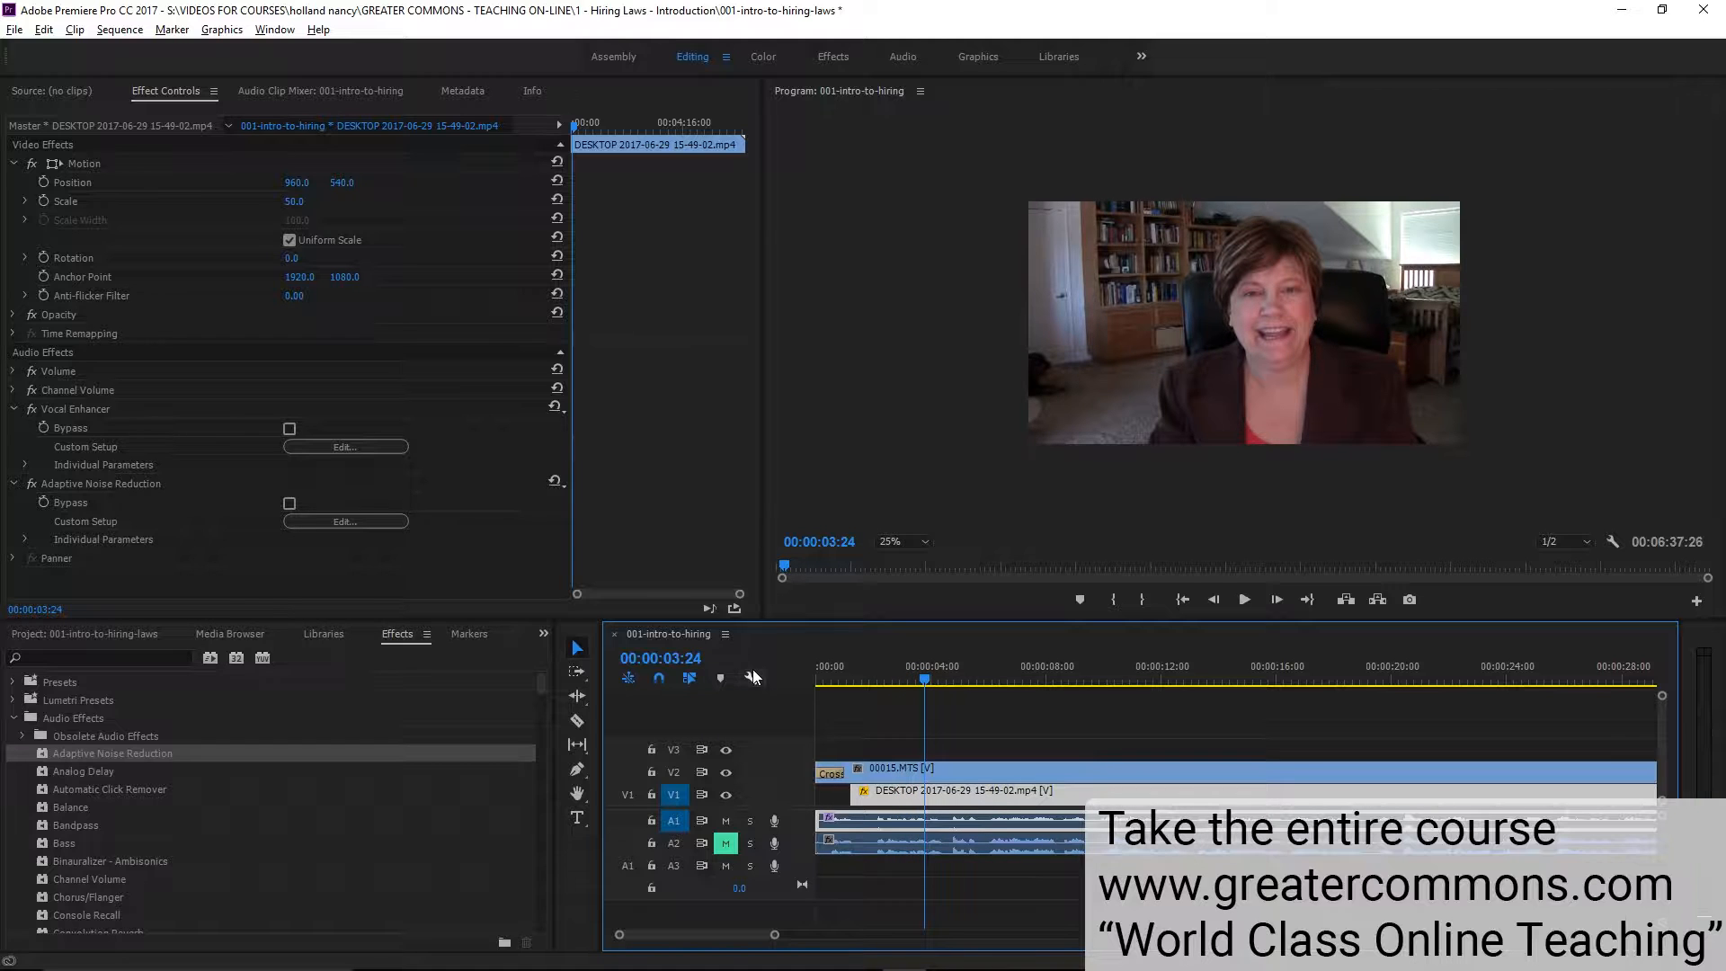
left_click_drag(890, 687, 815, 679)
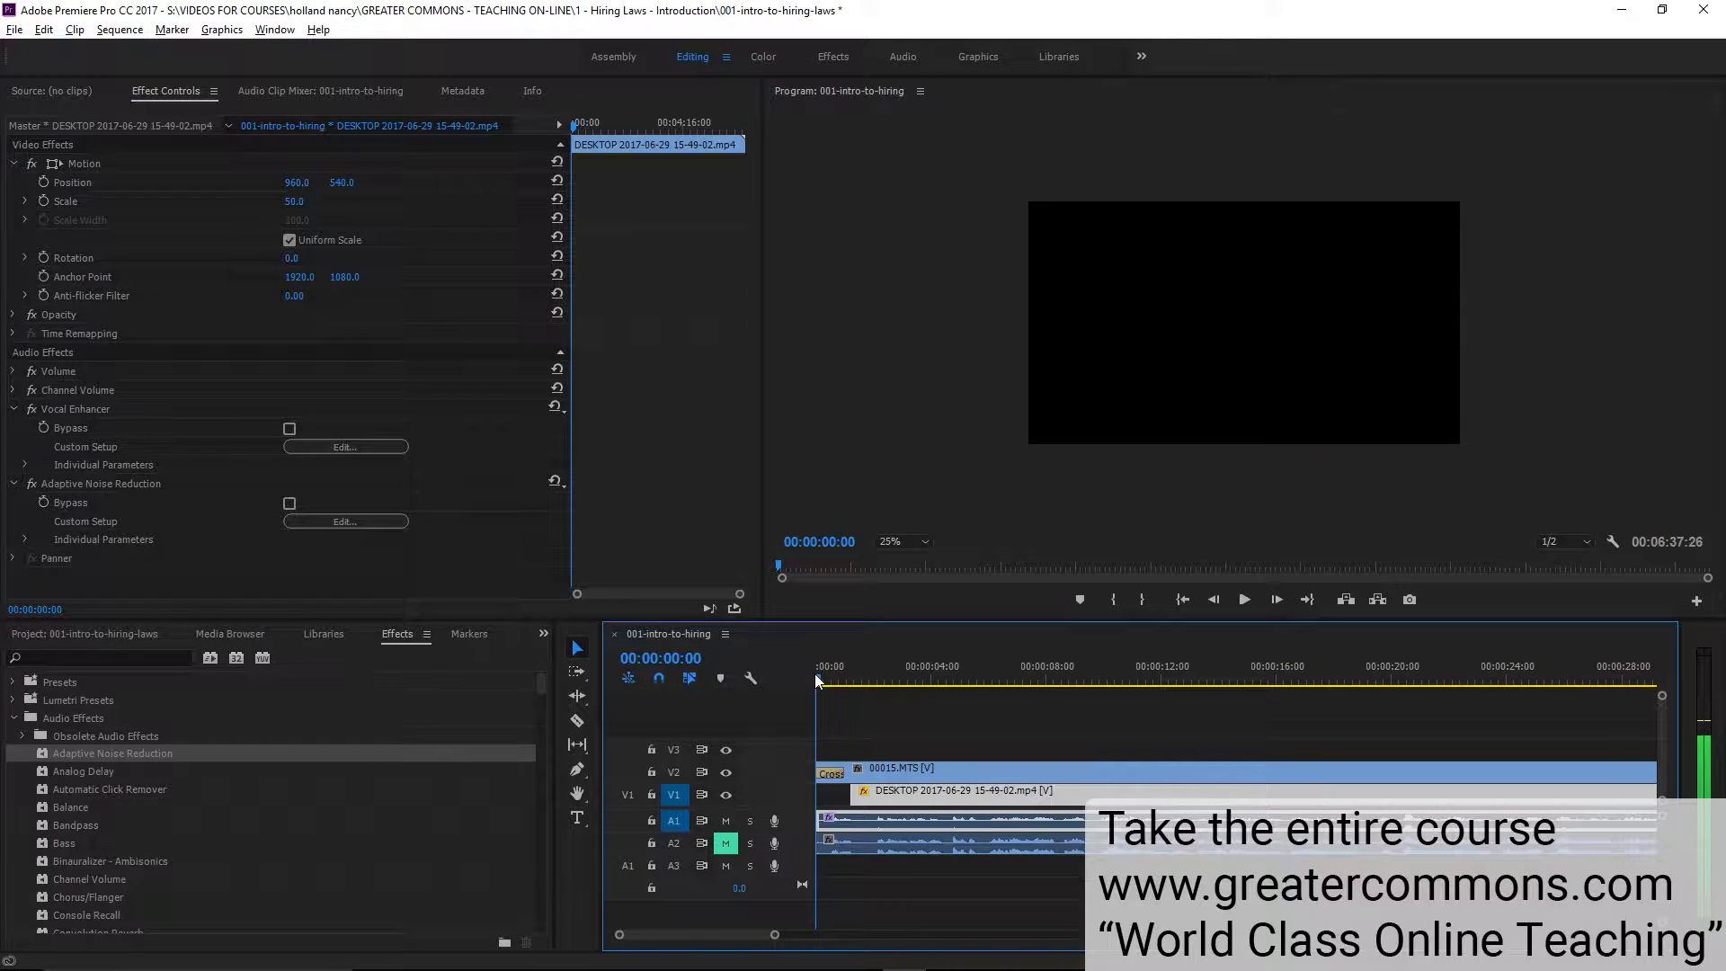
key("space")
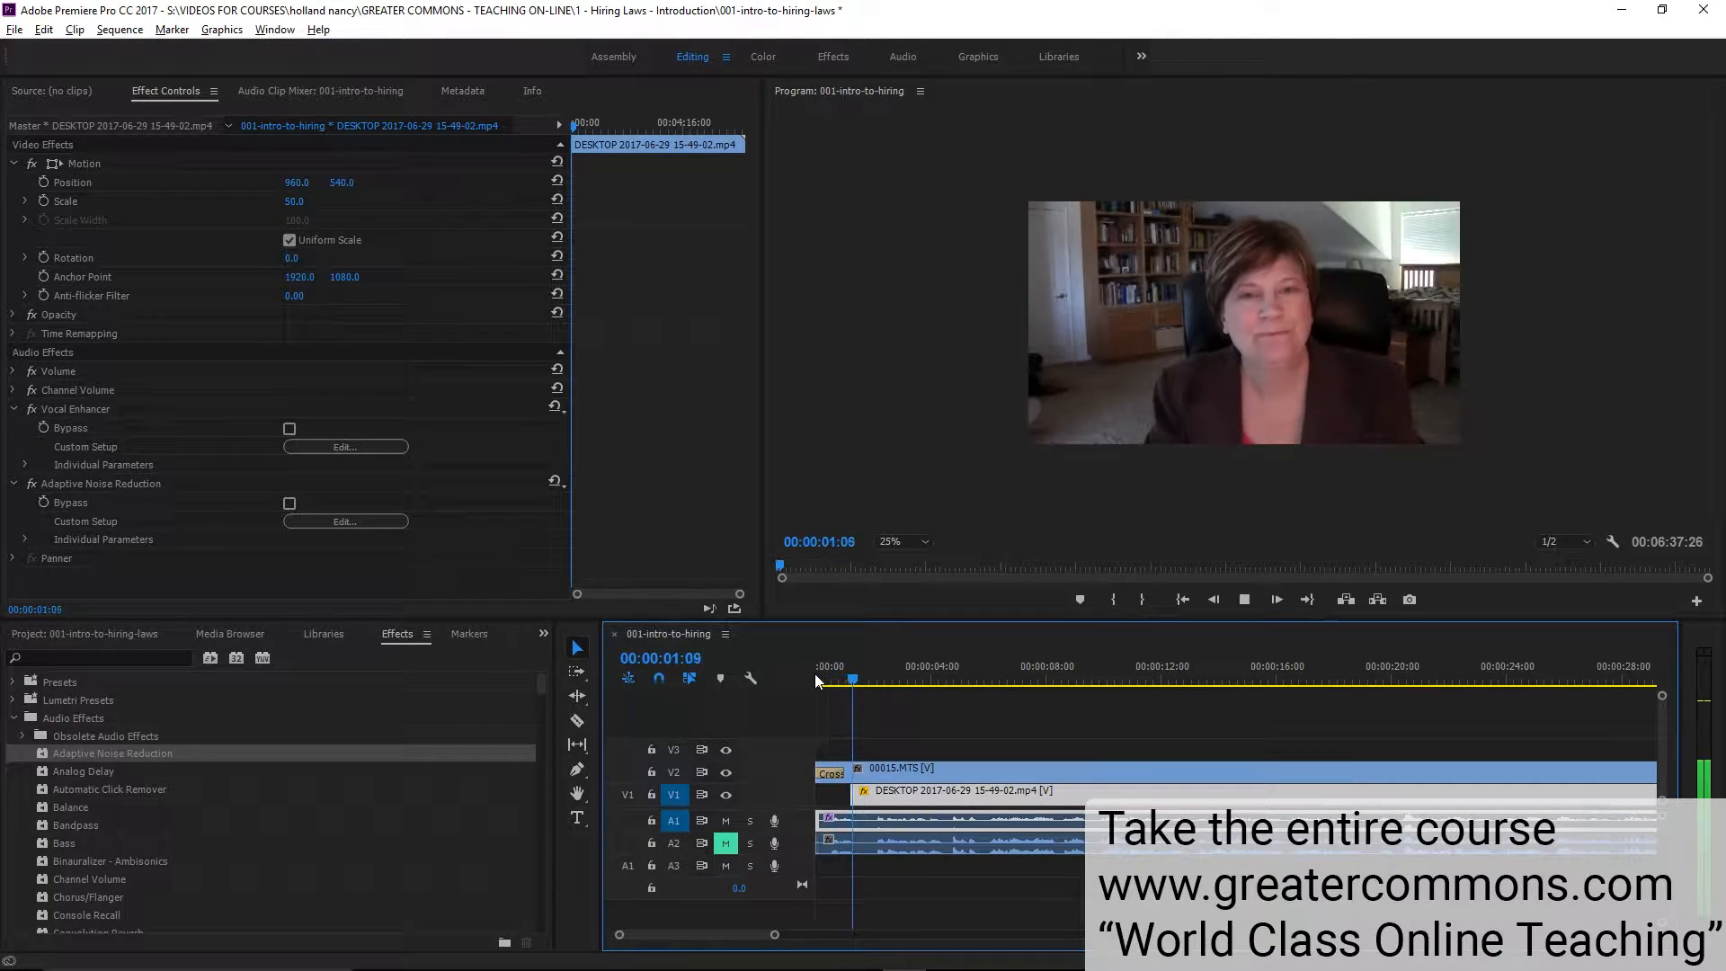
key("space")
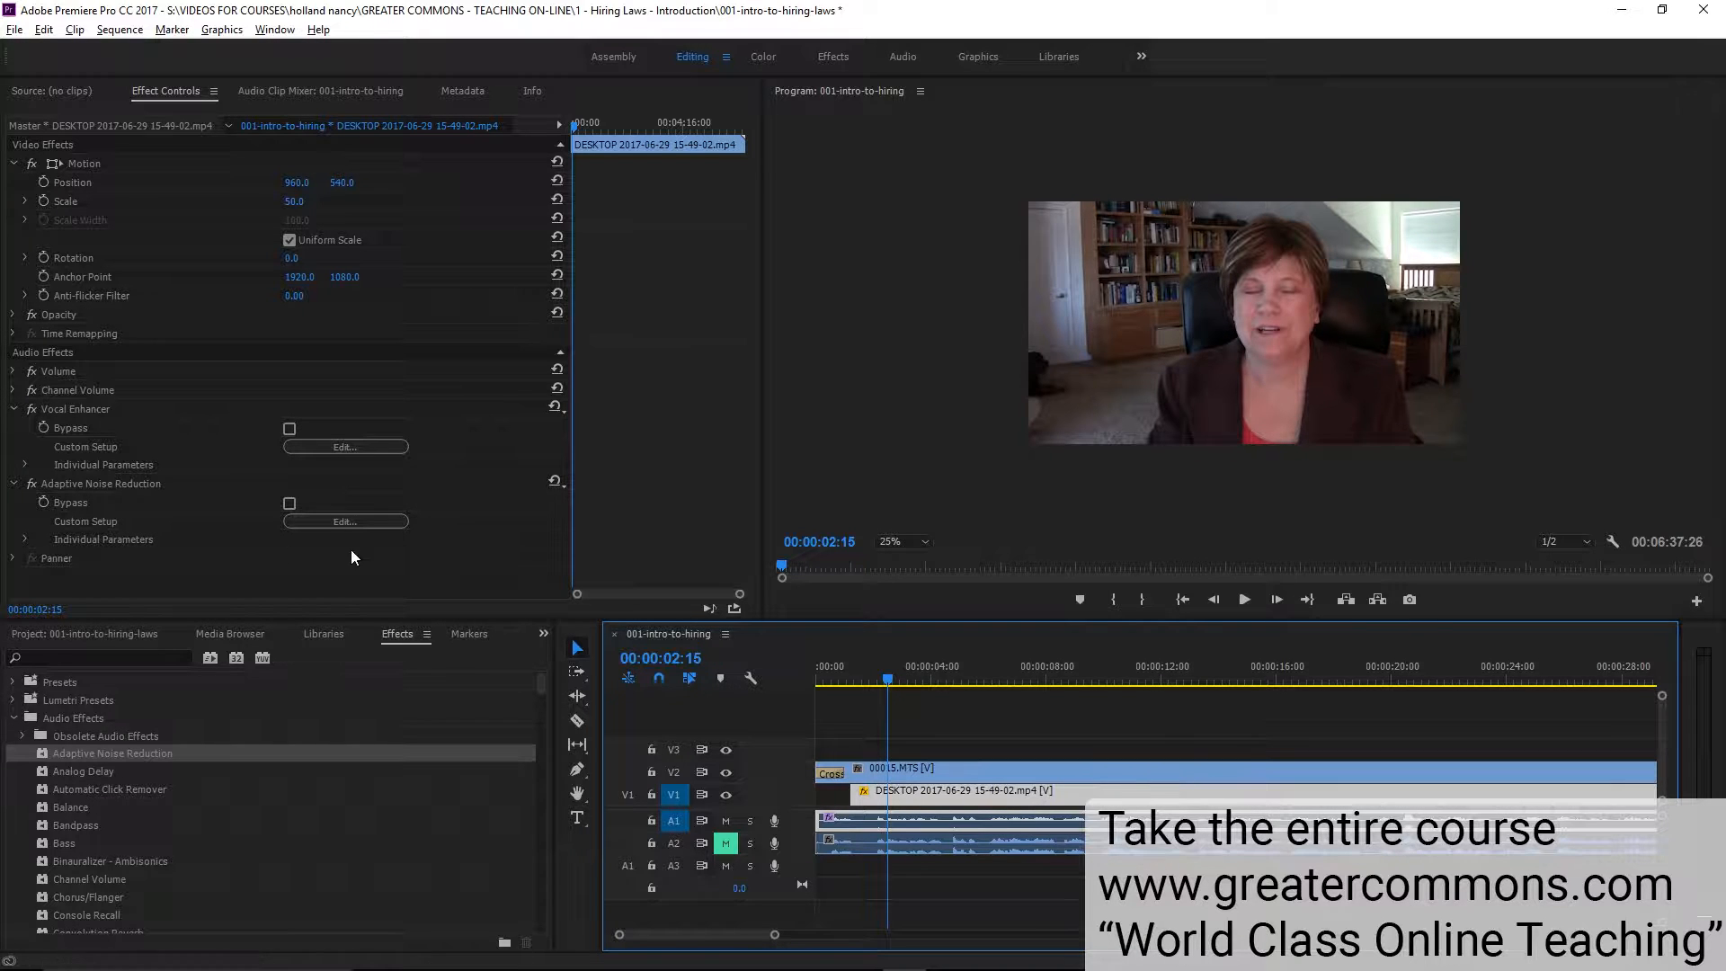
Undo the Adaptive Noise Reduction on the DESKTOP clip's audio
left_click(43, 30)
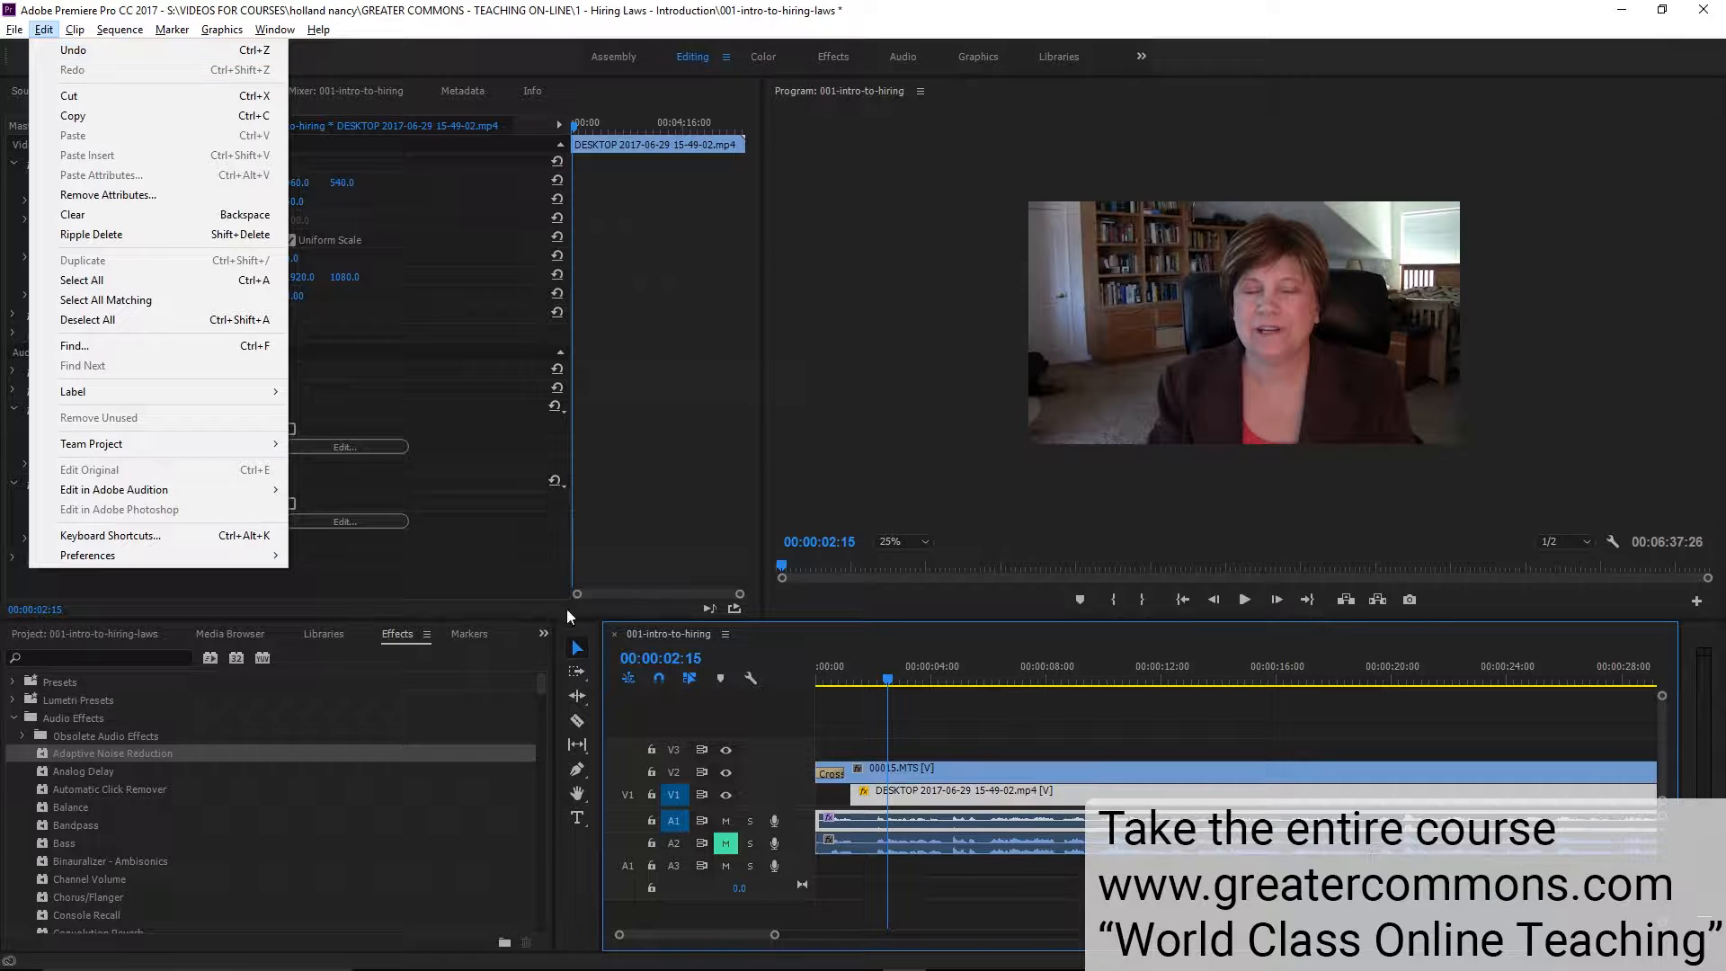
left_click(727, 576)
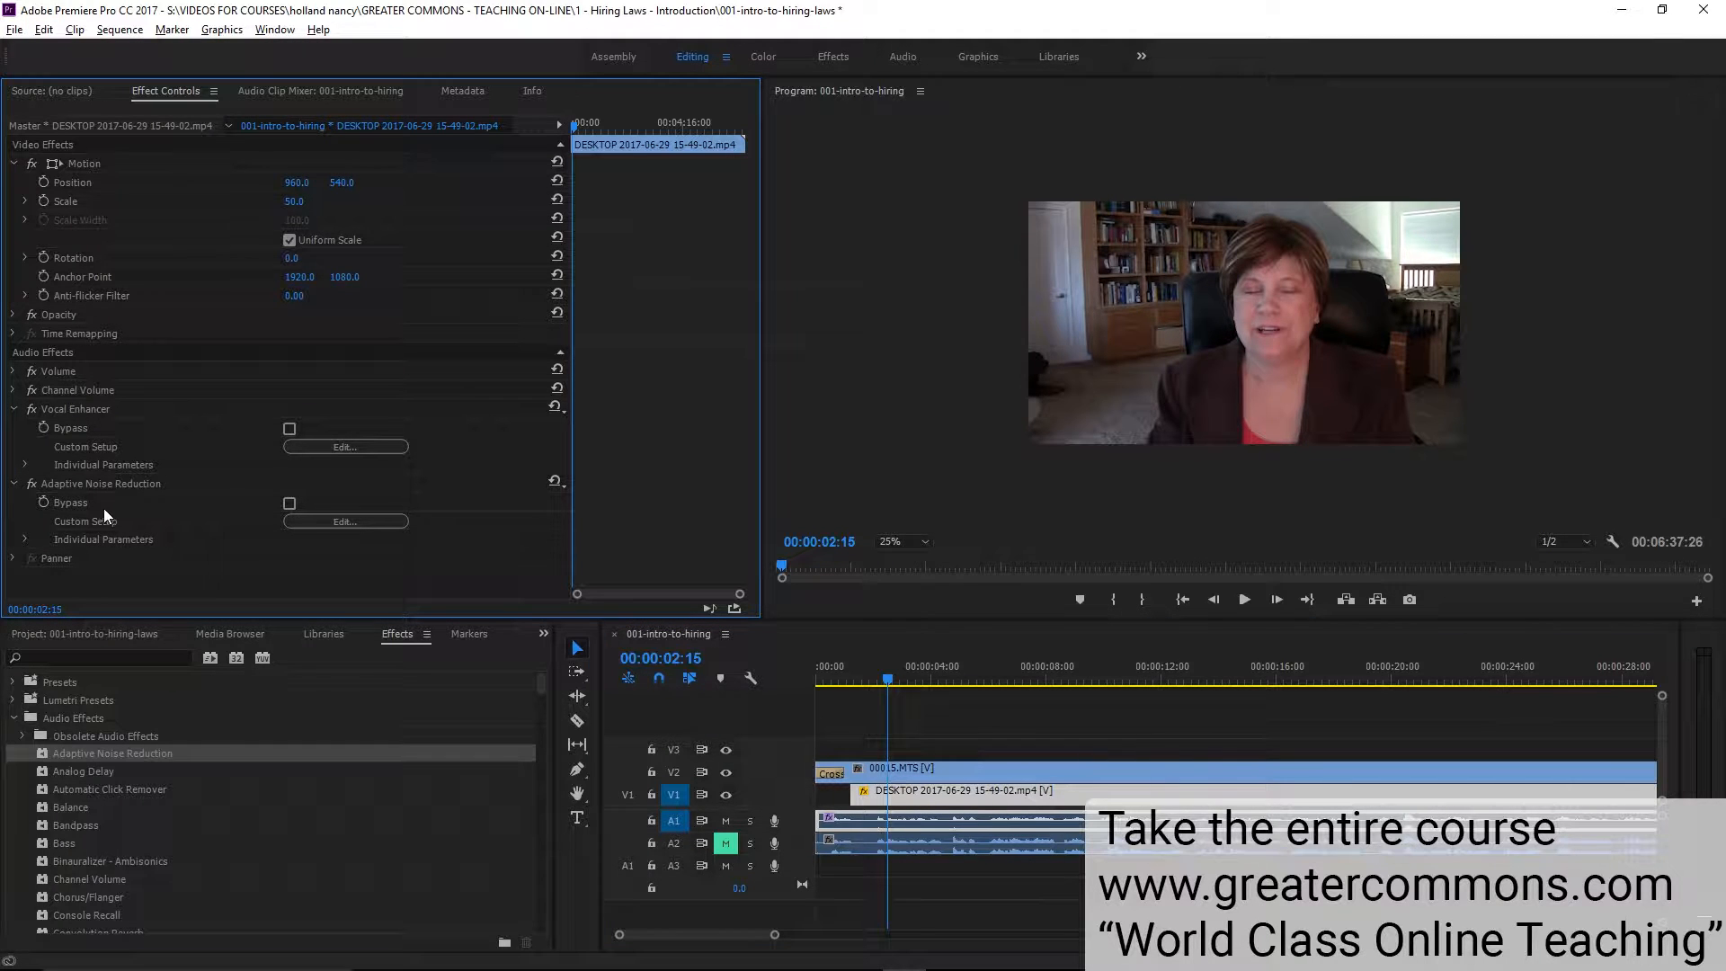
key("ctrl+z")
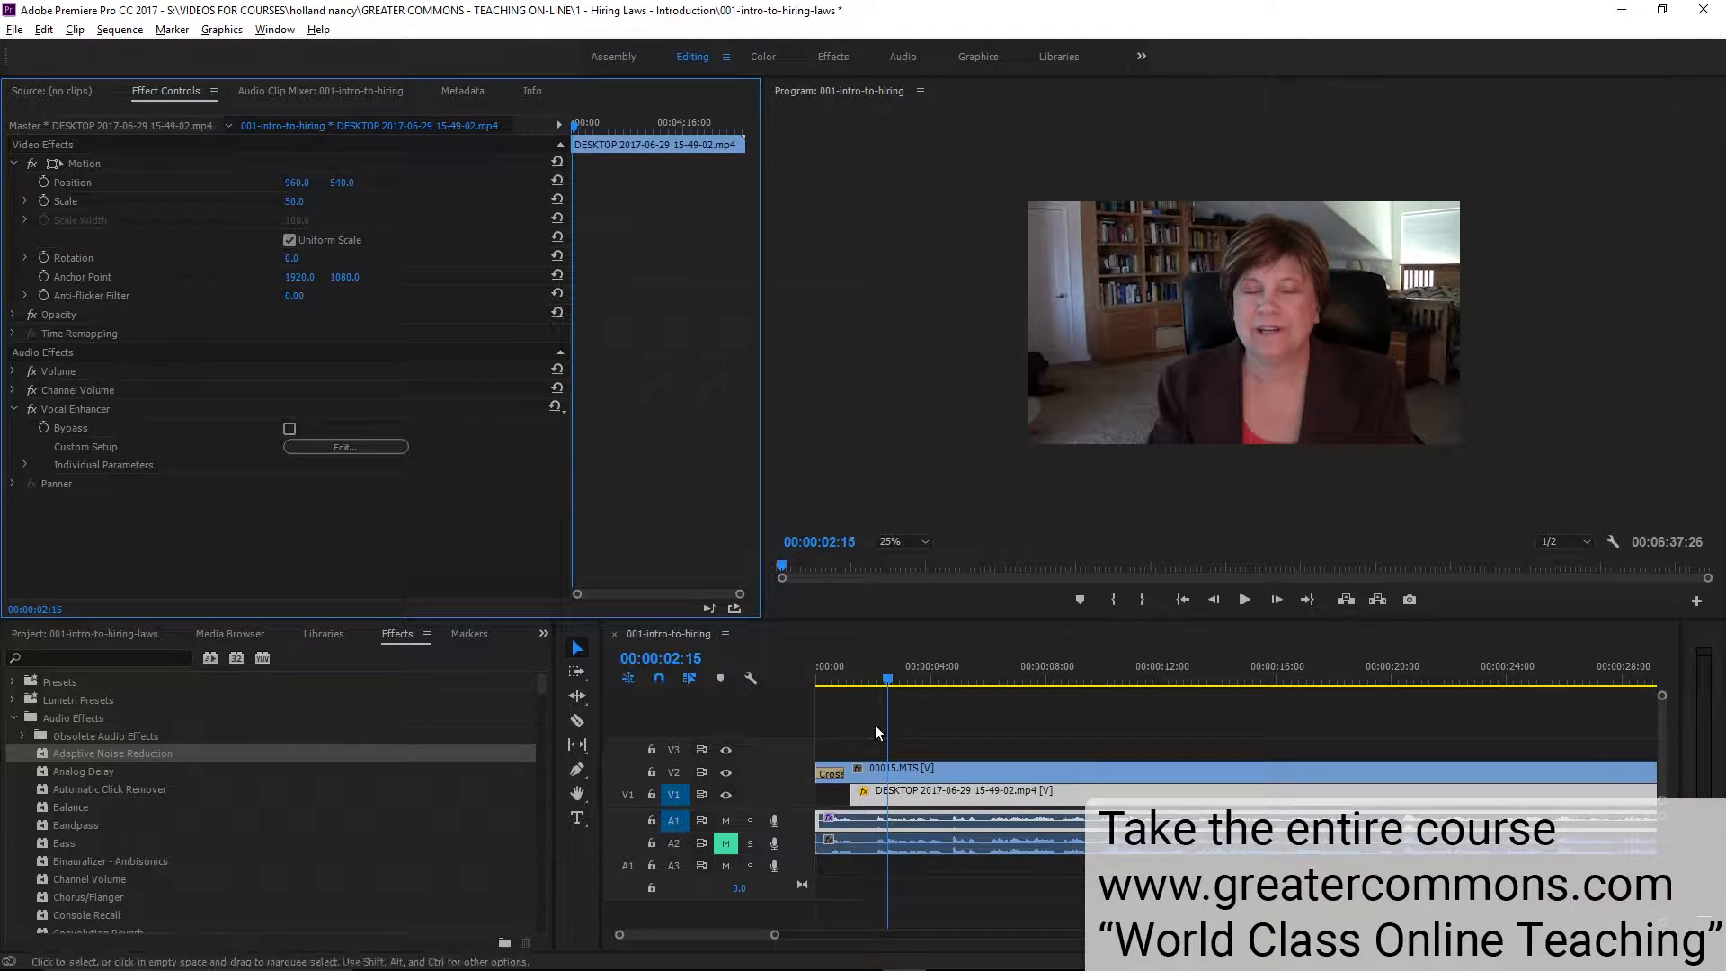
Return the playhead to the sequence start and apply Adaptive Noise Reduction to the DESKTOP clip's audio again
left_click(886, 681)
key("Home")
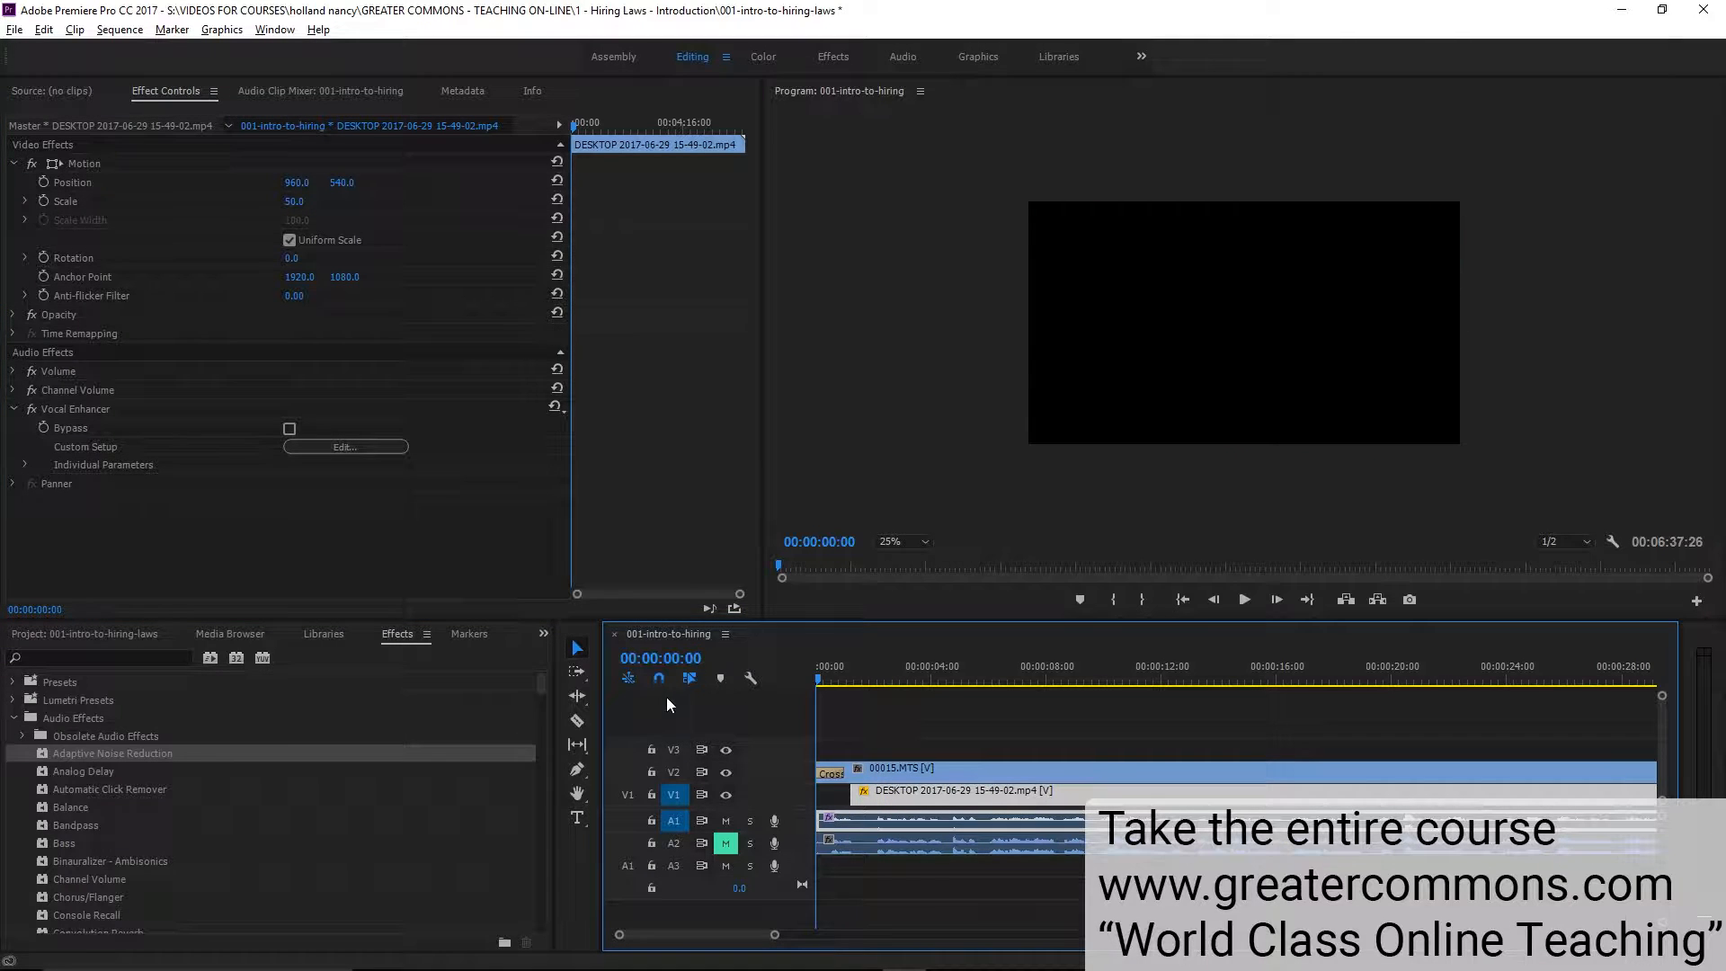
left_click_drag(38, 752, 828, 820)
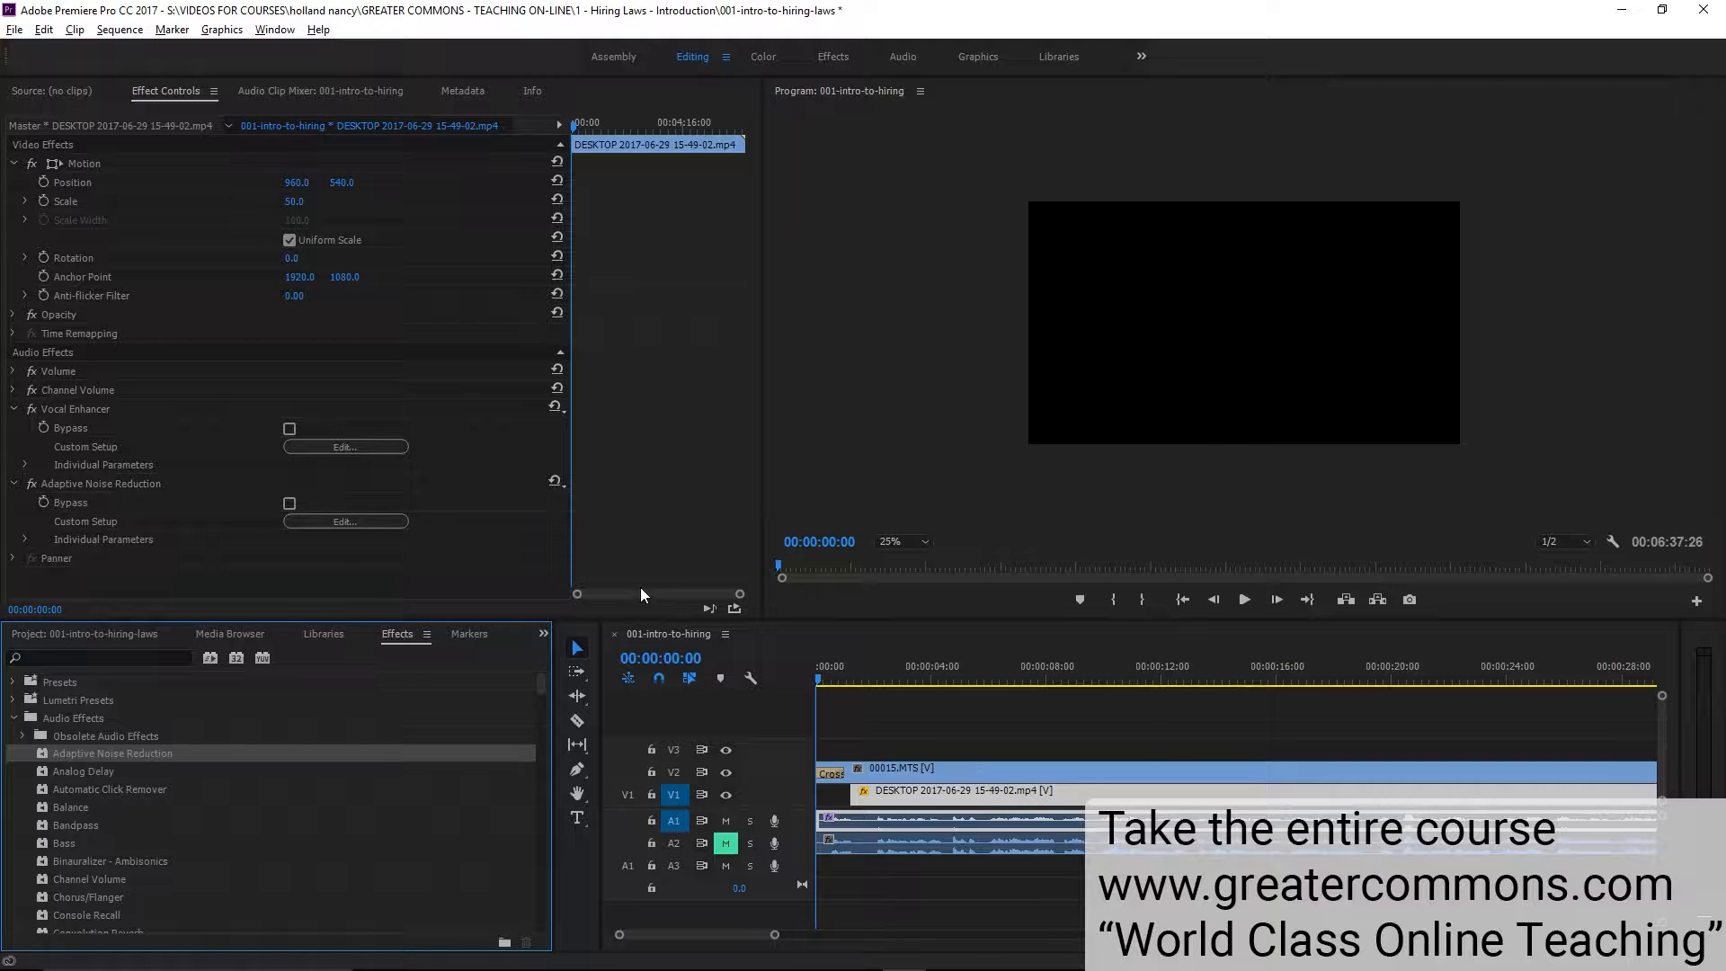
Replay the opening to check the reapplied noise reduction and stop the playhead at 00:00:02:04
key("space")
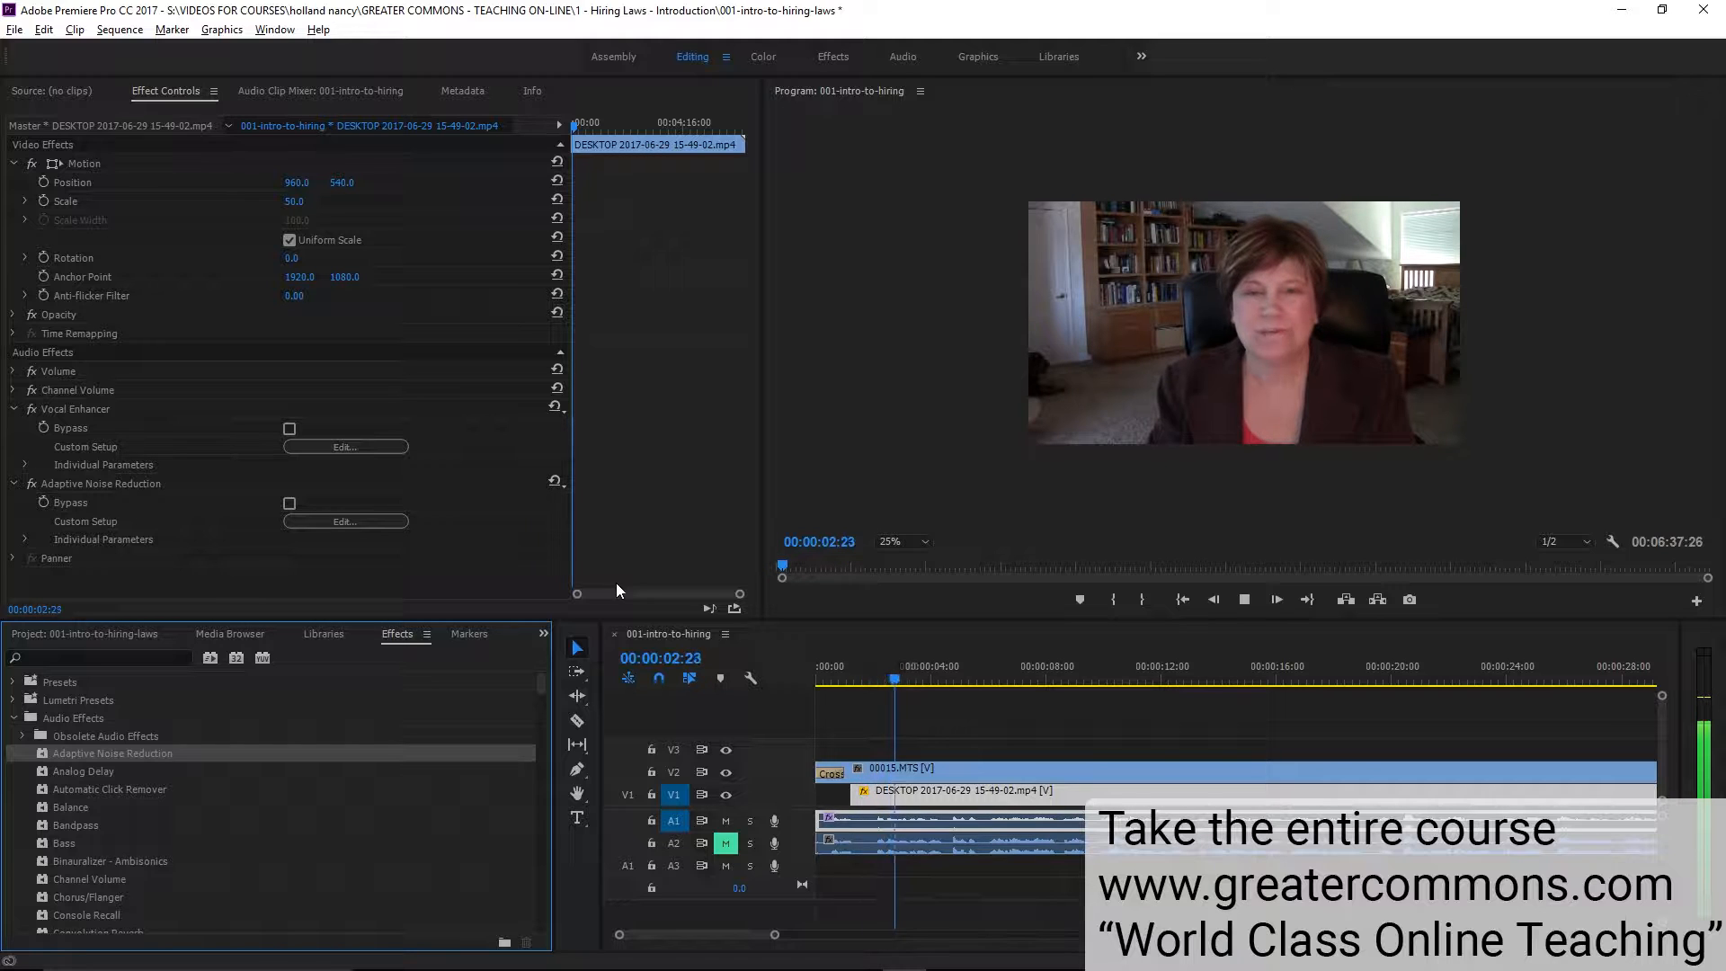
key("space")
left_click_drag(882, 673, 770, 670)
key("space")
key("space")
Split the webcam and DESKTOP clips with their audio at 00:00:02:04 and delete the parts before the cut
key("equal")
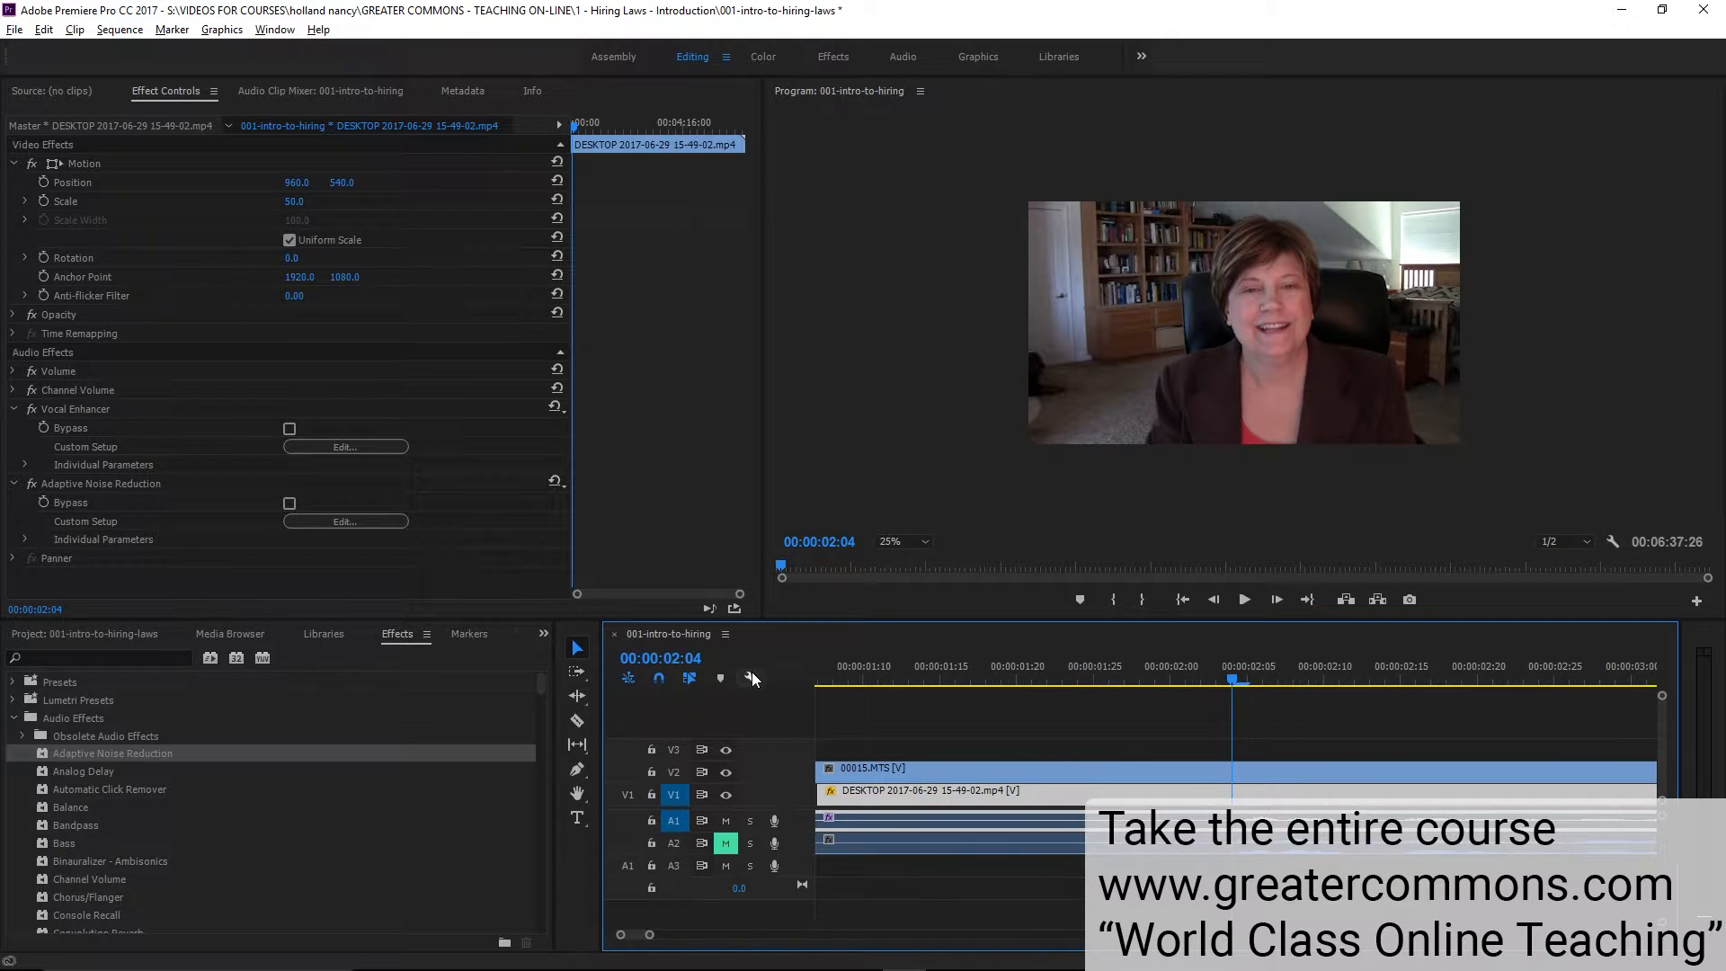
left_click_drag(929, 703, 1005, 895)
key("c")
left_click(1065, 771)
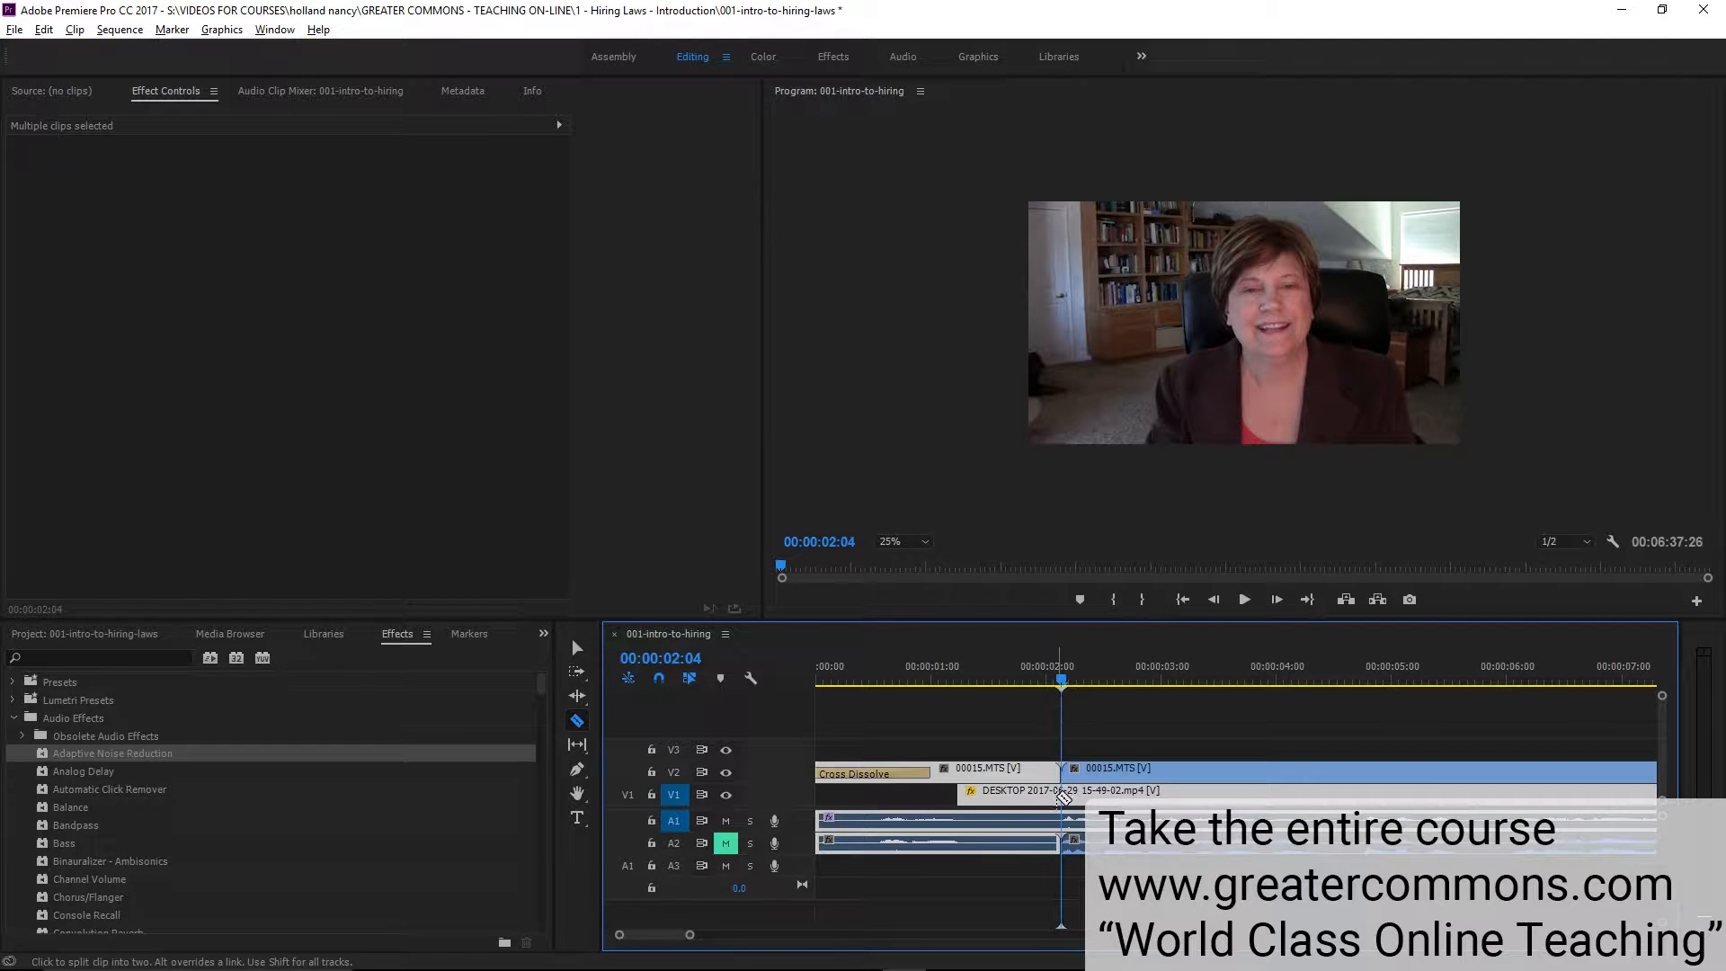
left_click(1065, 792)
key("v")
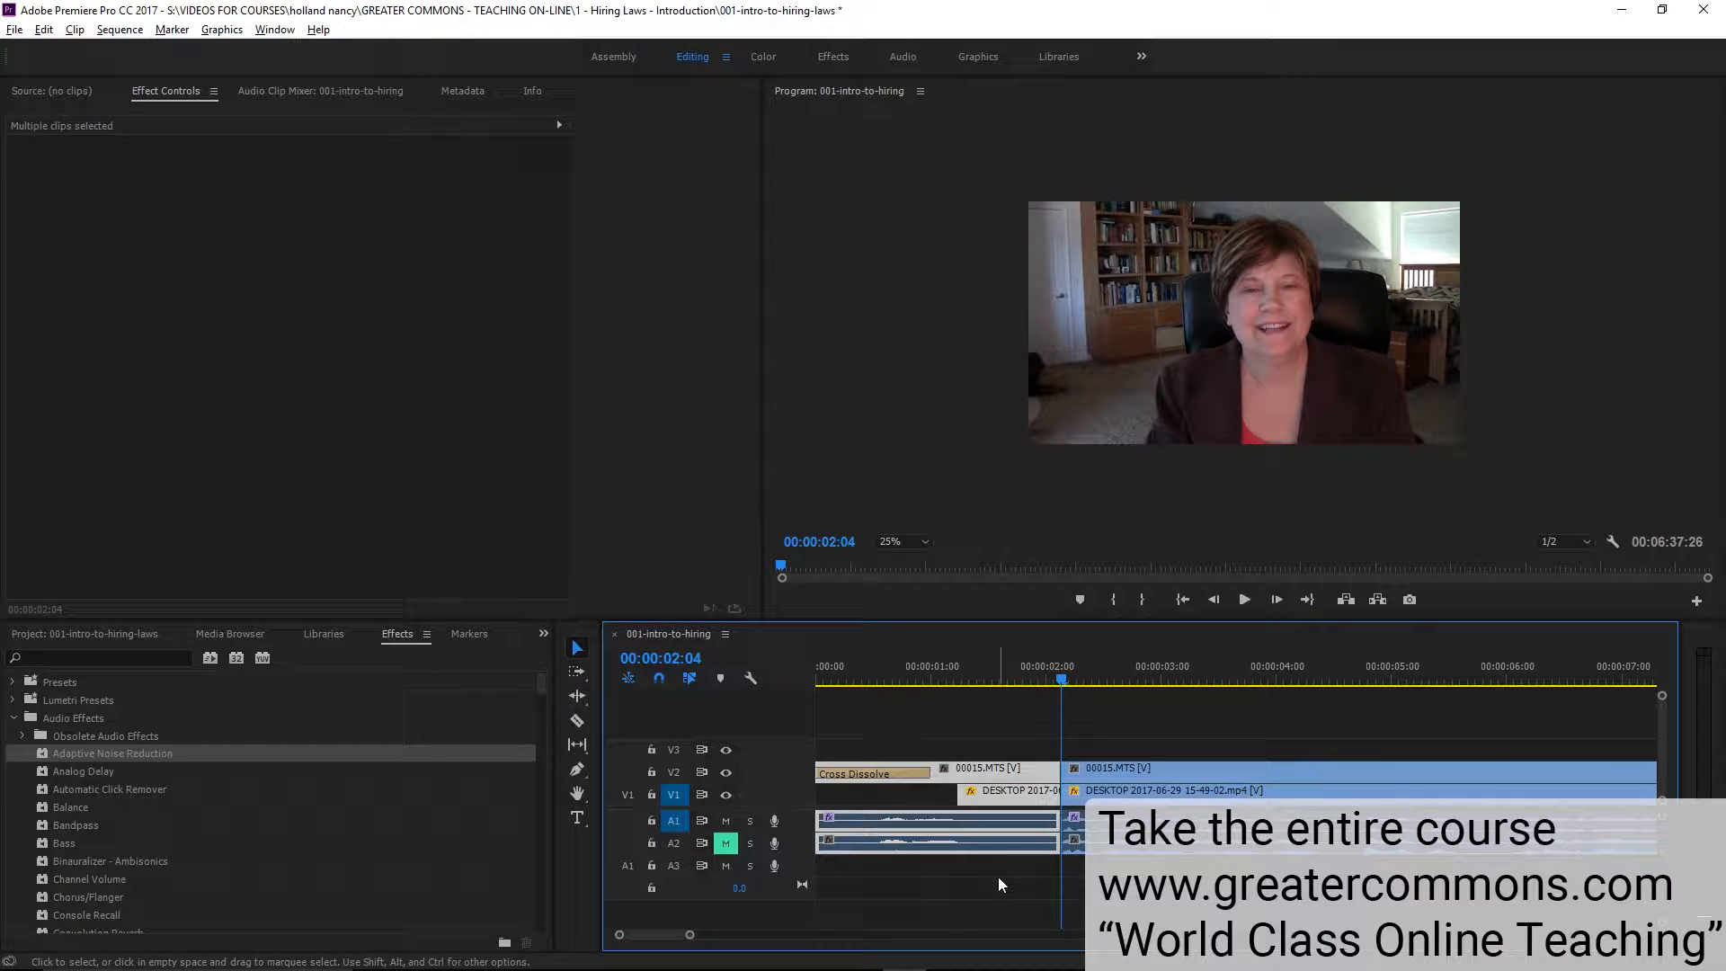
key("Delete")
Move all remaining webcam and DESKTOP clips together to the sequence start and place the playhead at 00:00:00:00
left_click_drag(974, 744, 1213, 864)
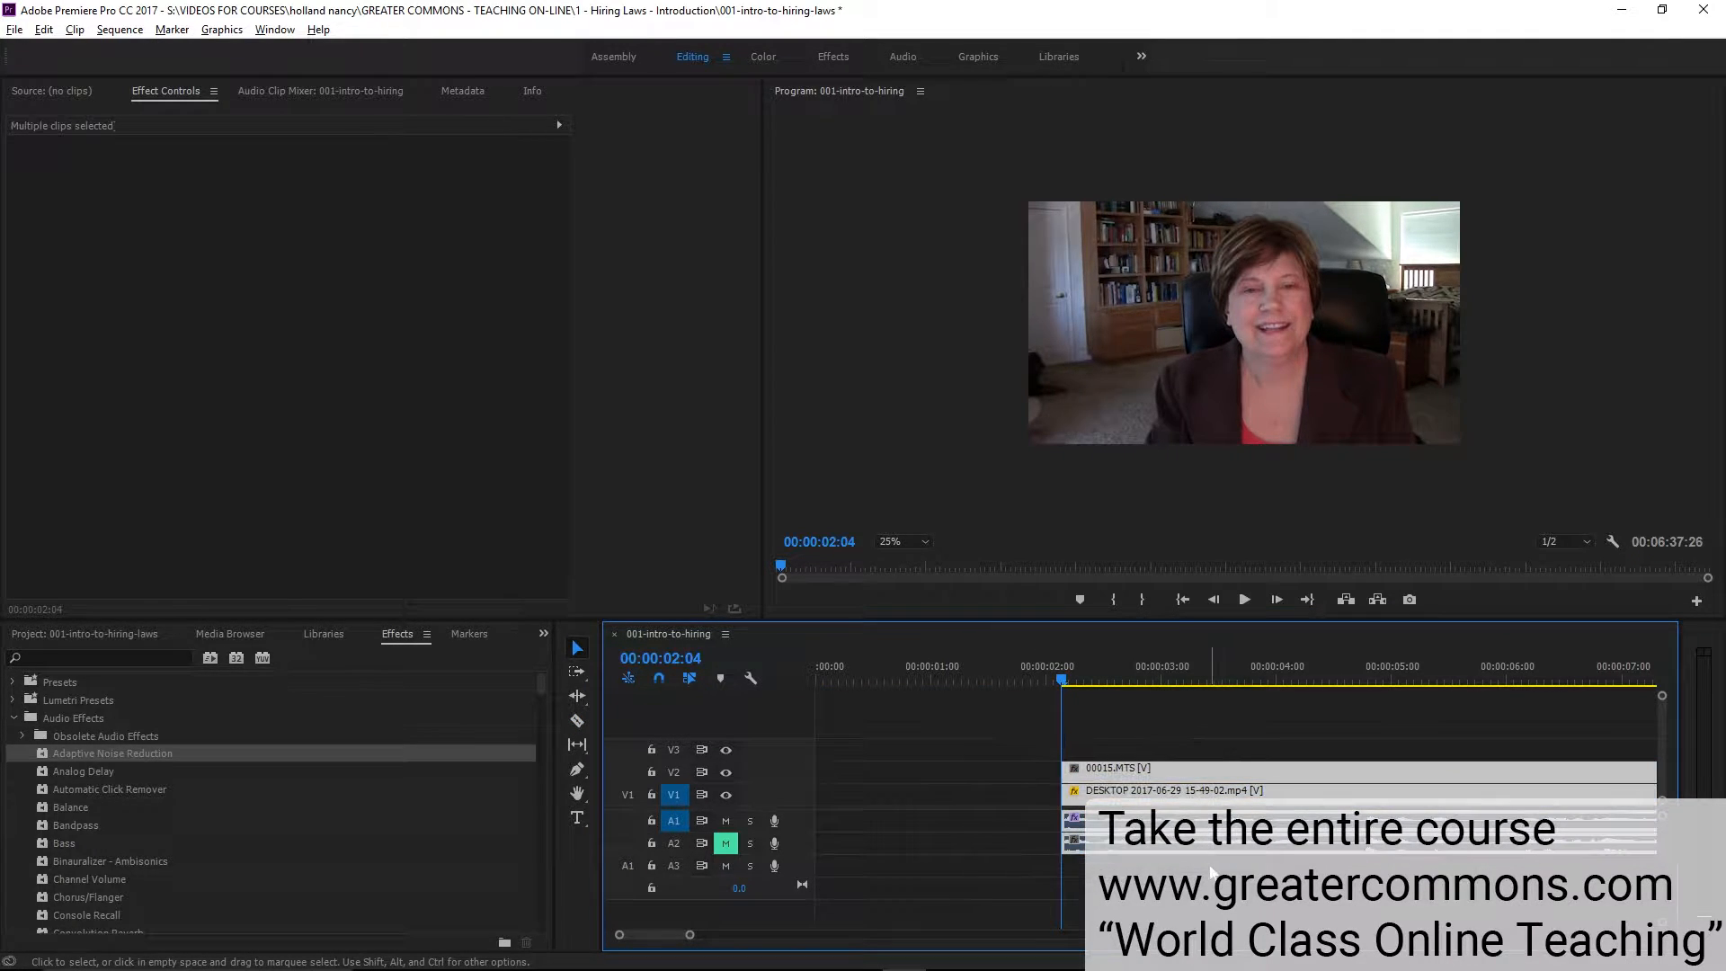
key("minus")
key("minus")
key("minus")
key("minus")
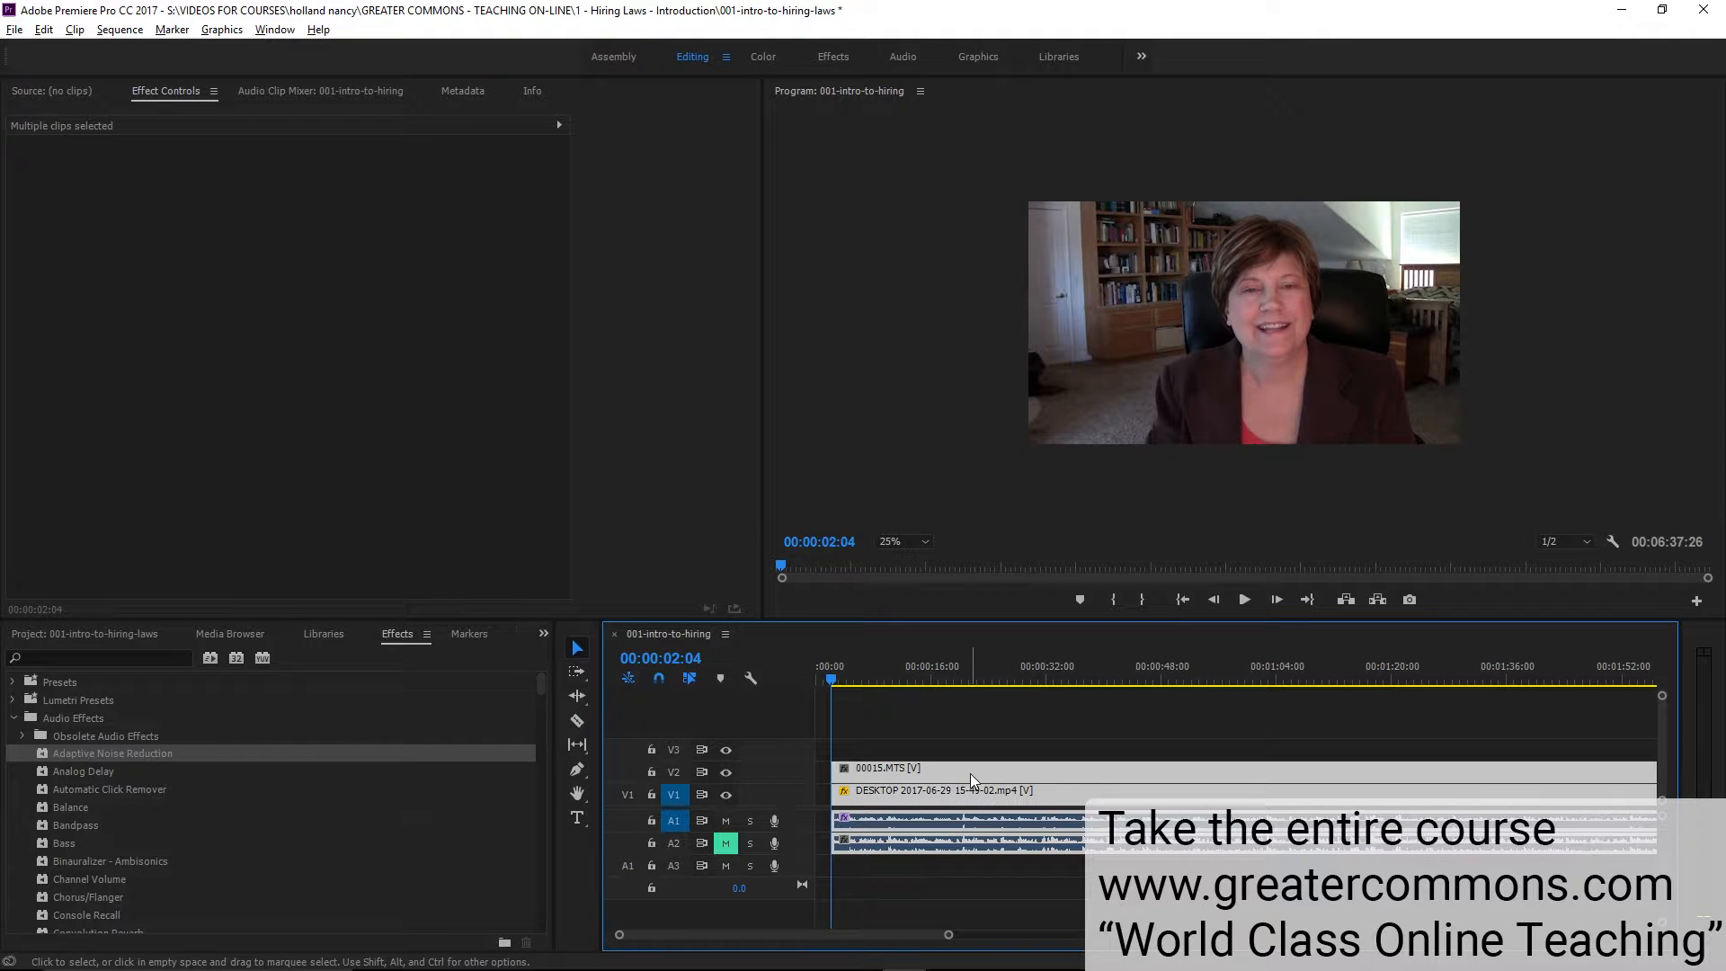
left_click_drag(969, 773, 893, 773)
left_click(818, 679)
key("equal")
key("equal")
key("equal")
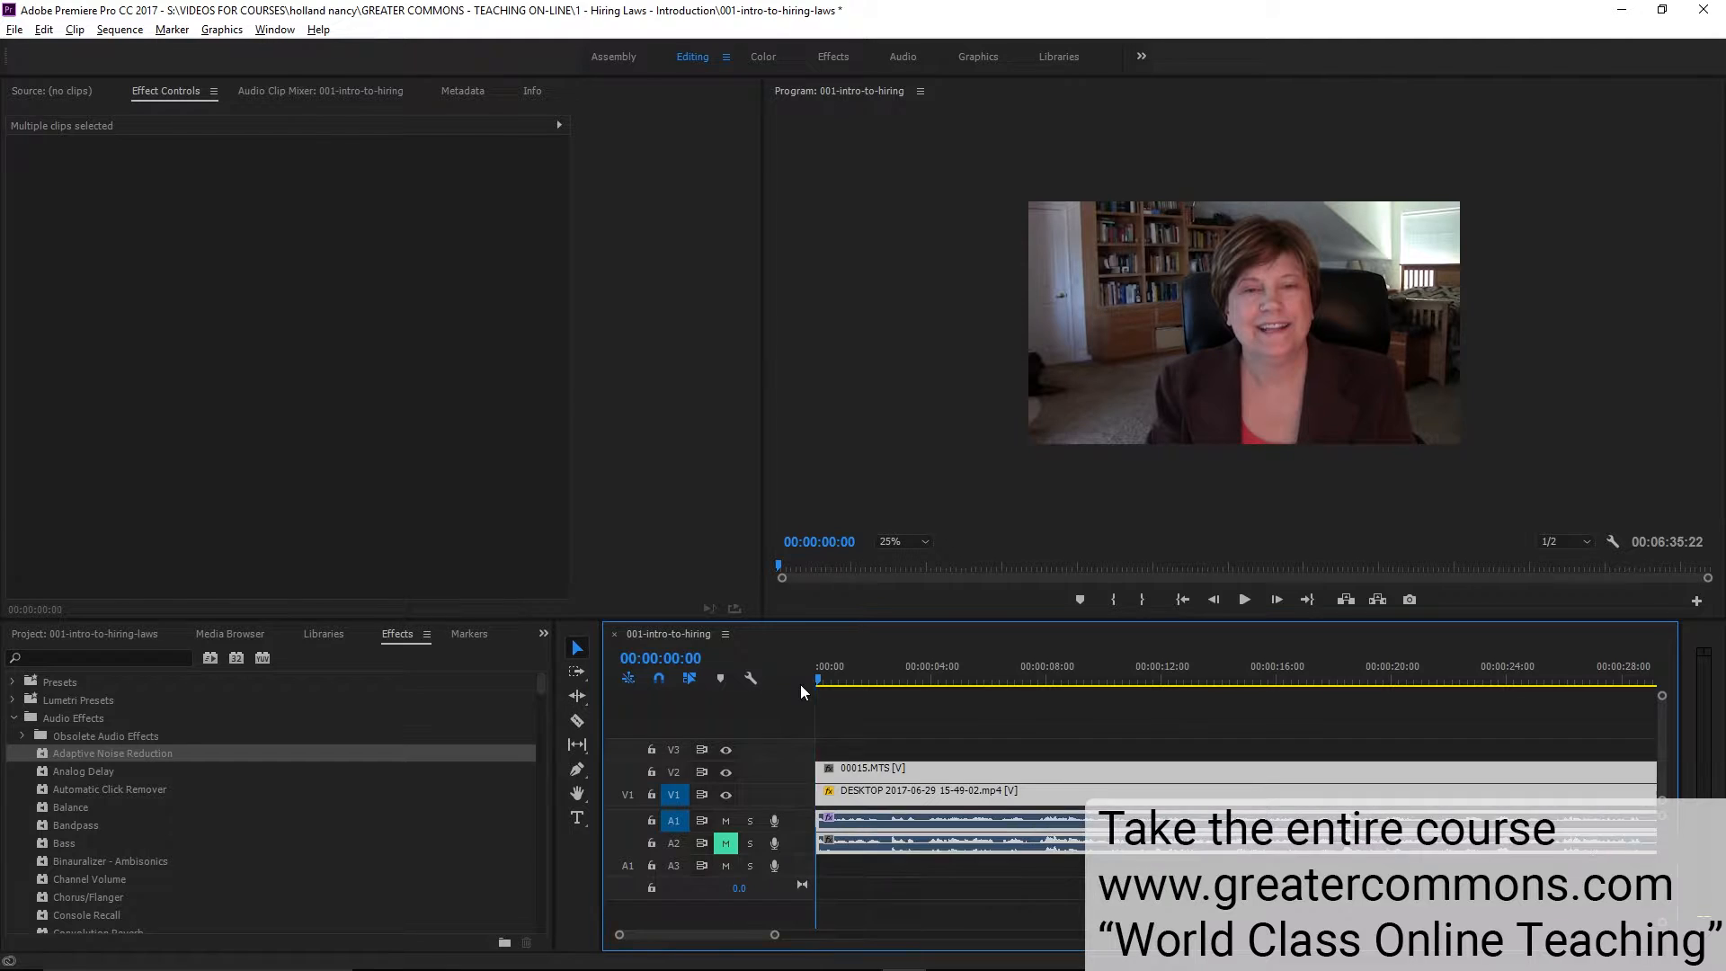
Apply a Cross Dissolve from the Dissolve video transitions to the start of the 00015.MTS webcam clip
left_click(14, 718)
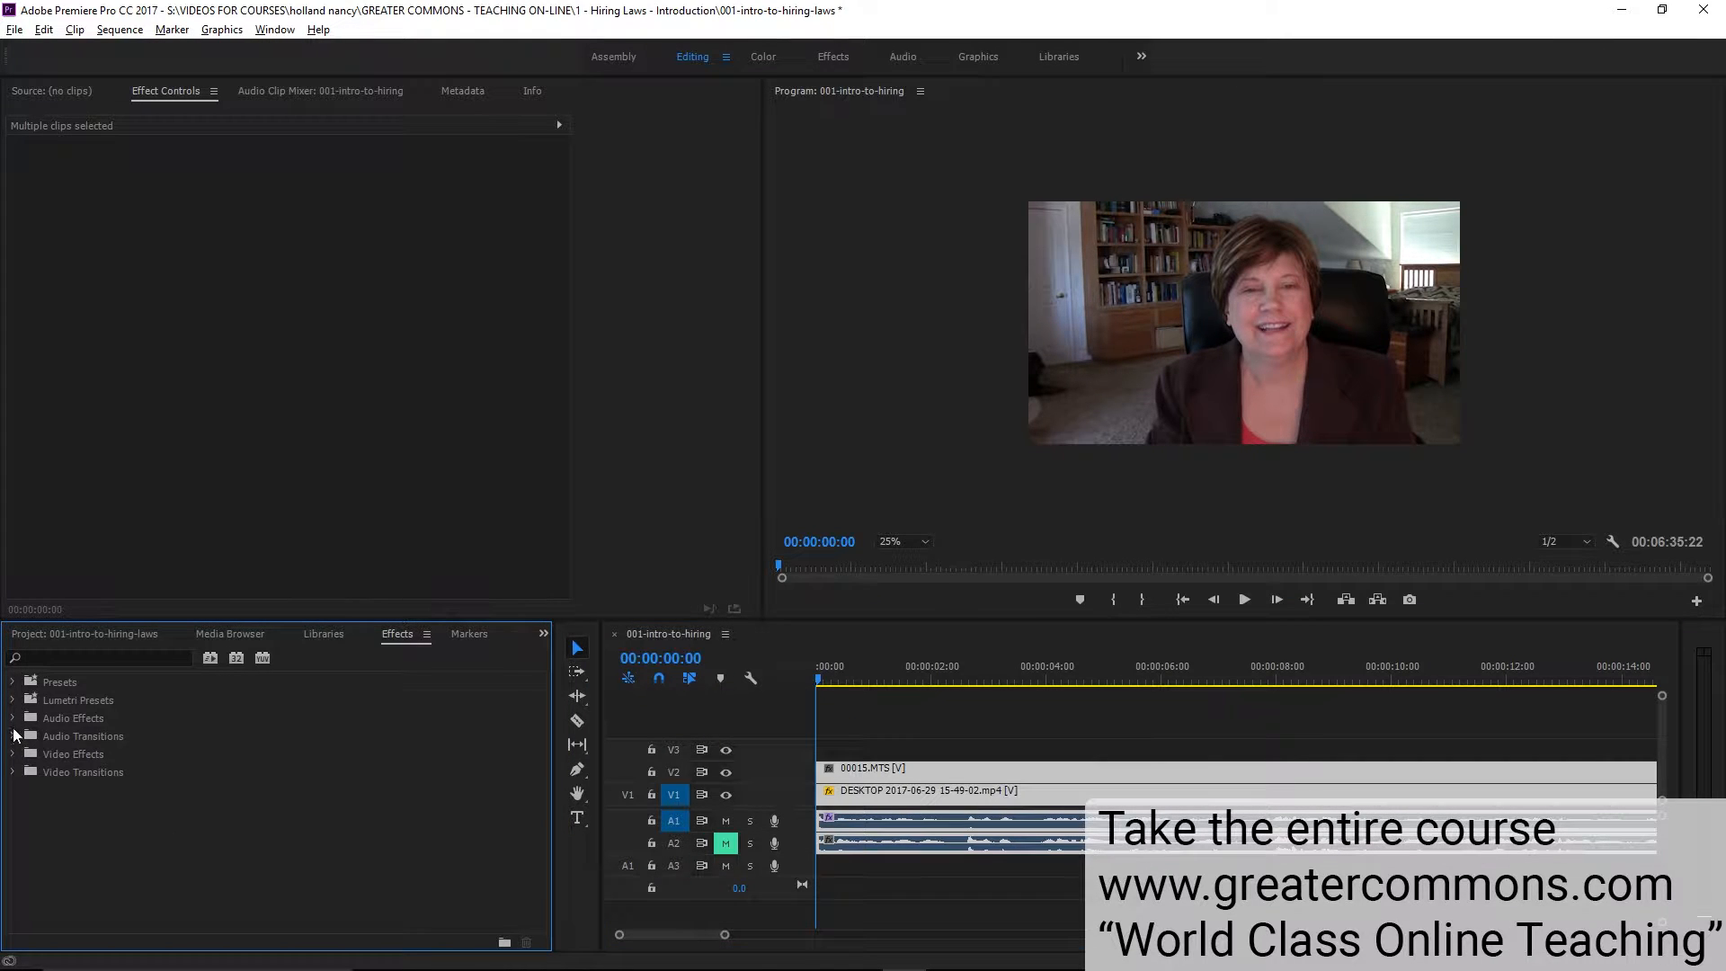
left_click(14, 772)
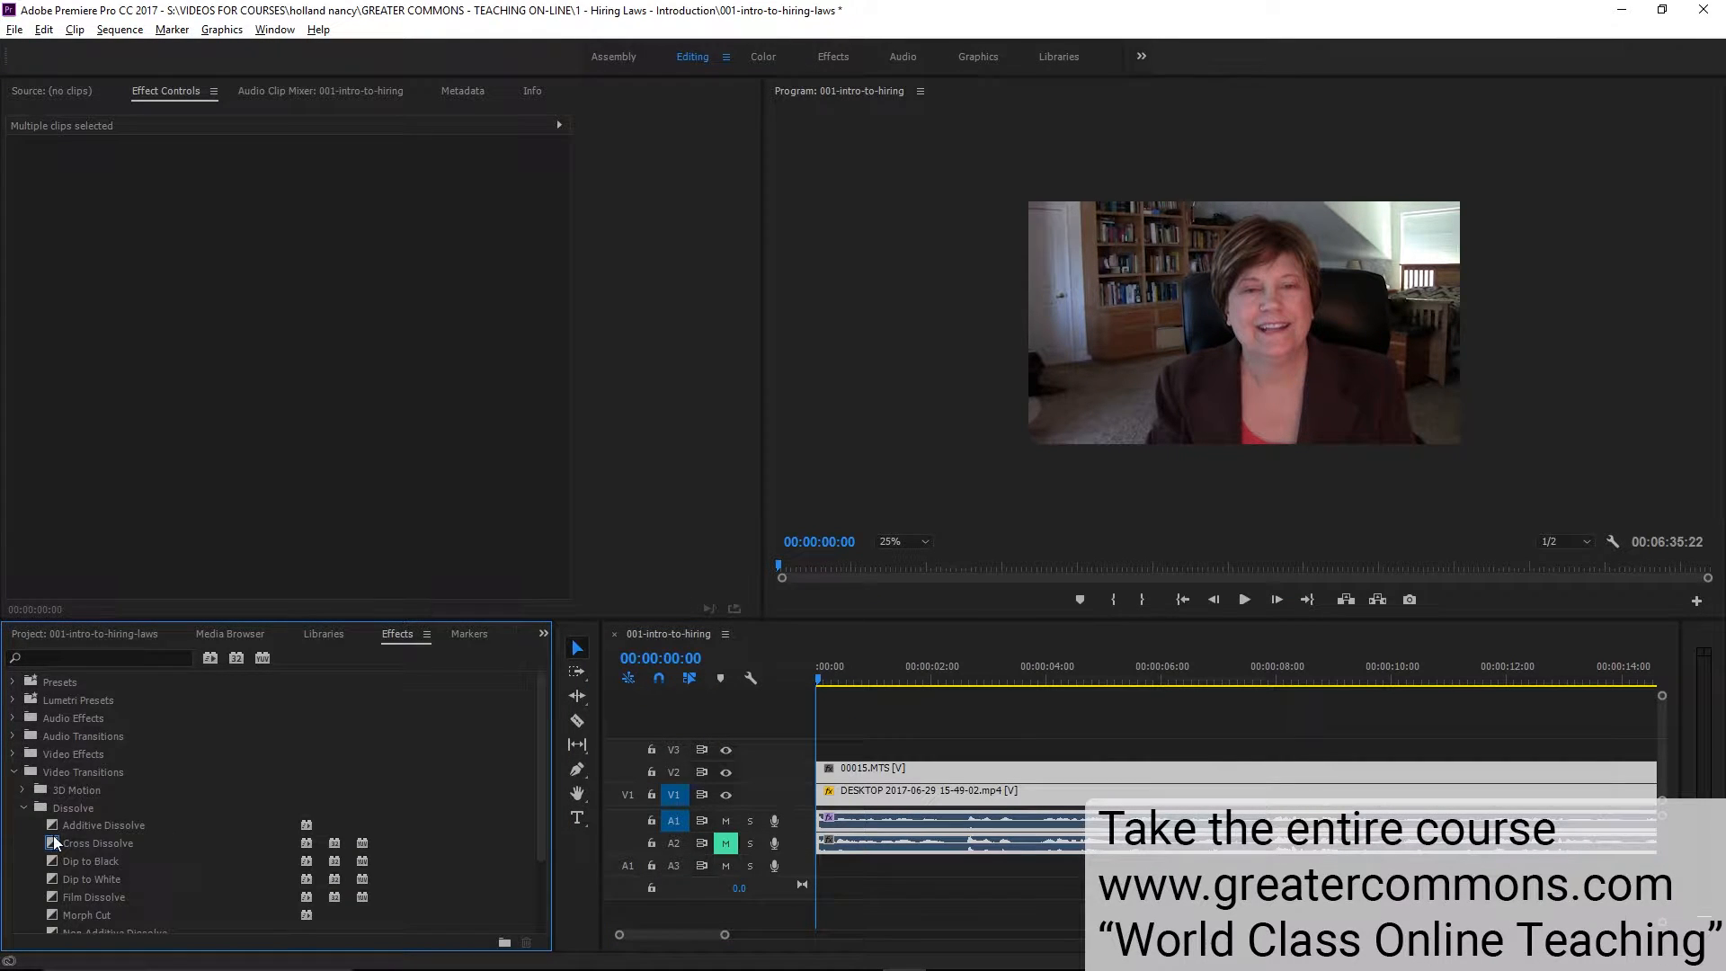
scroll(52, 834, "down", 3)
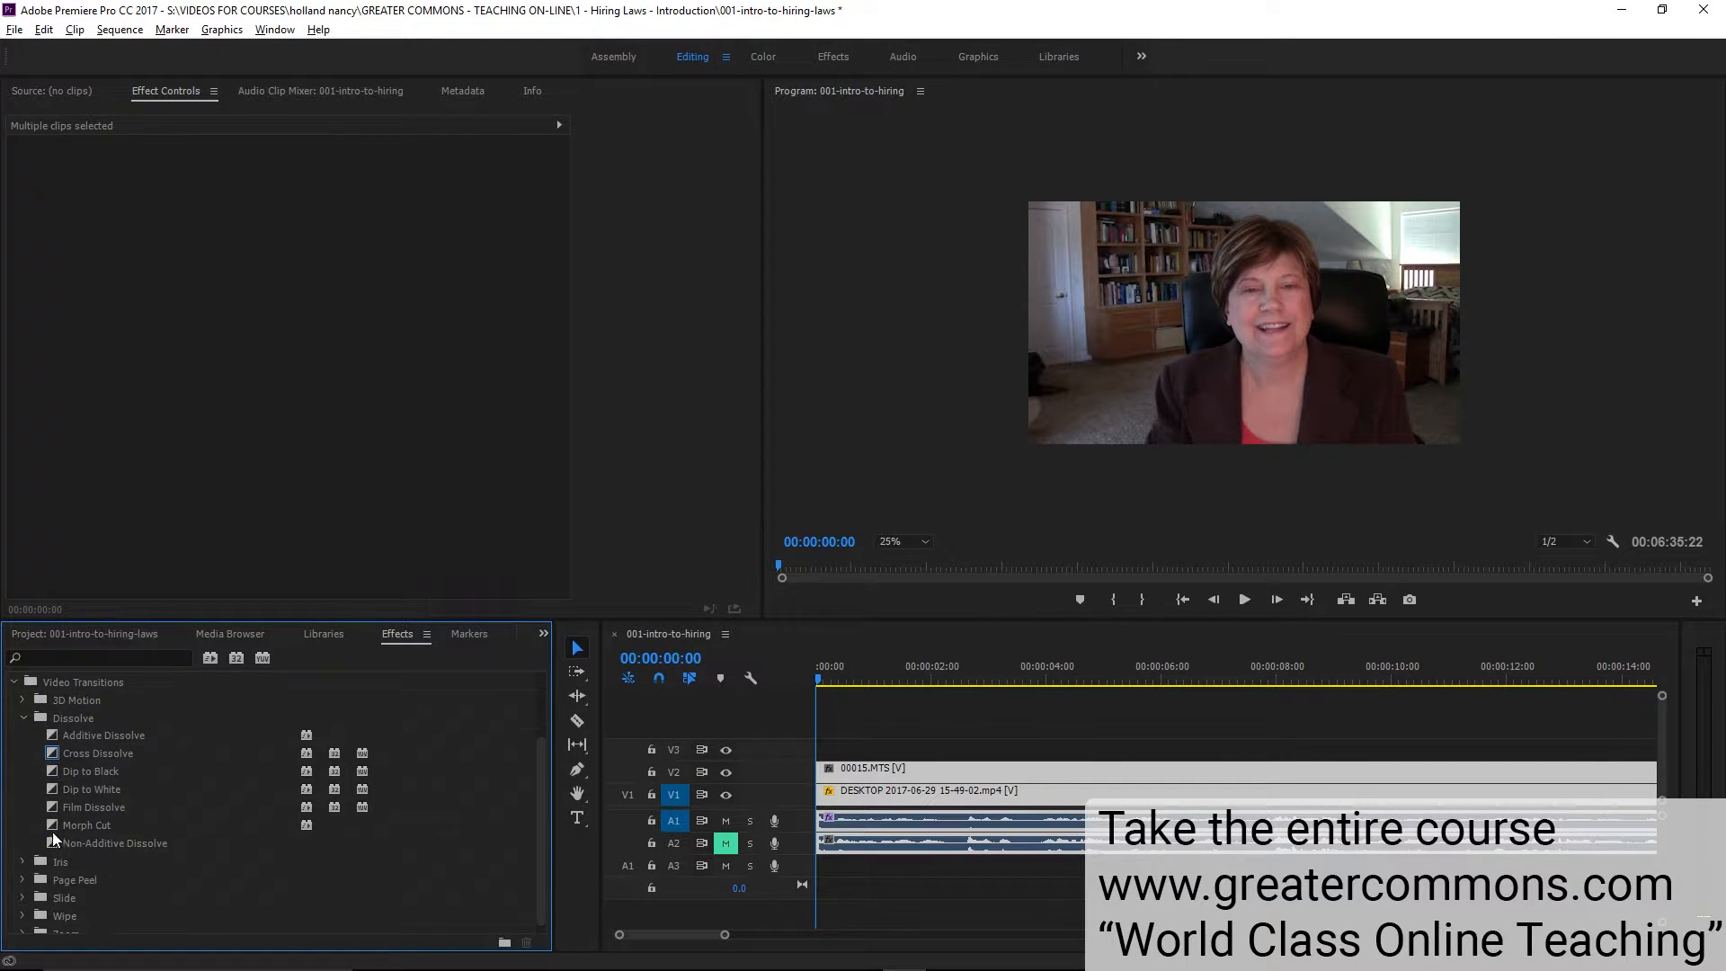
left_click_drag(47, 751, 841, 771)
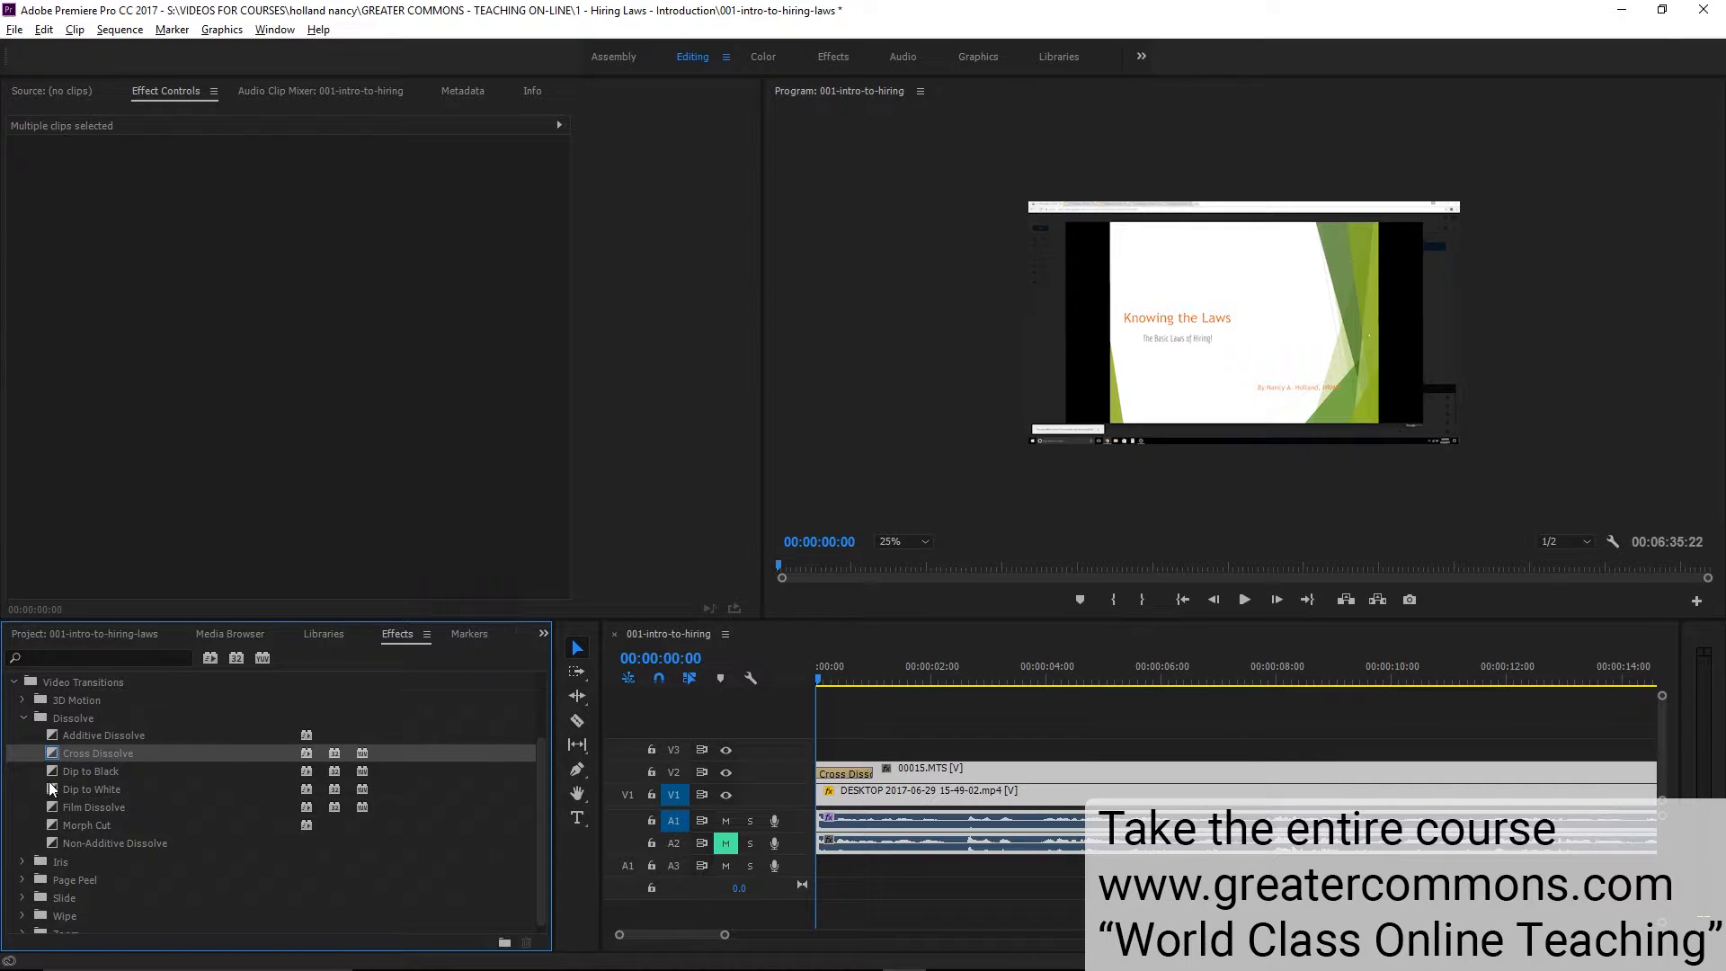
left_click_drag(52, 749, 831, 796)
left_click(927, 726)
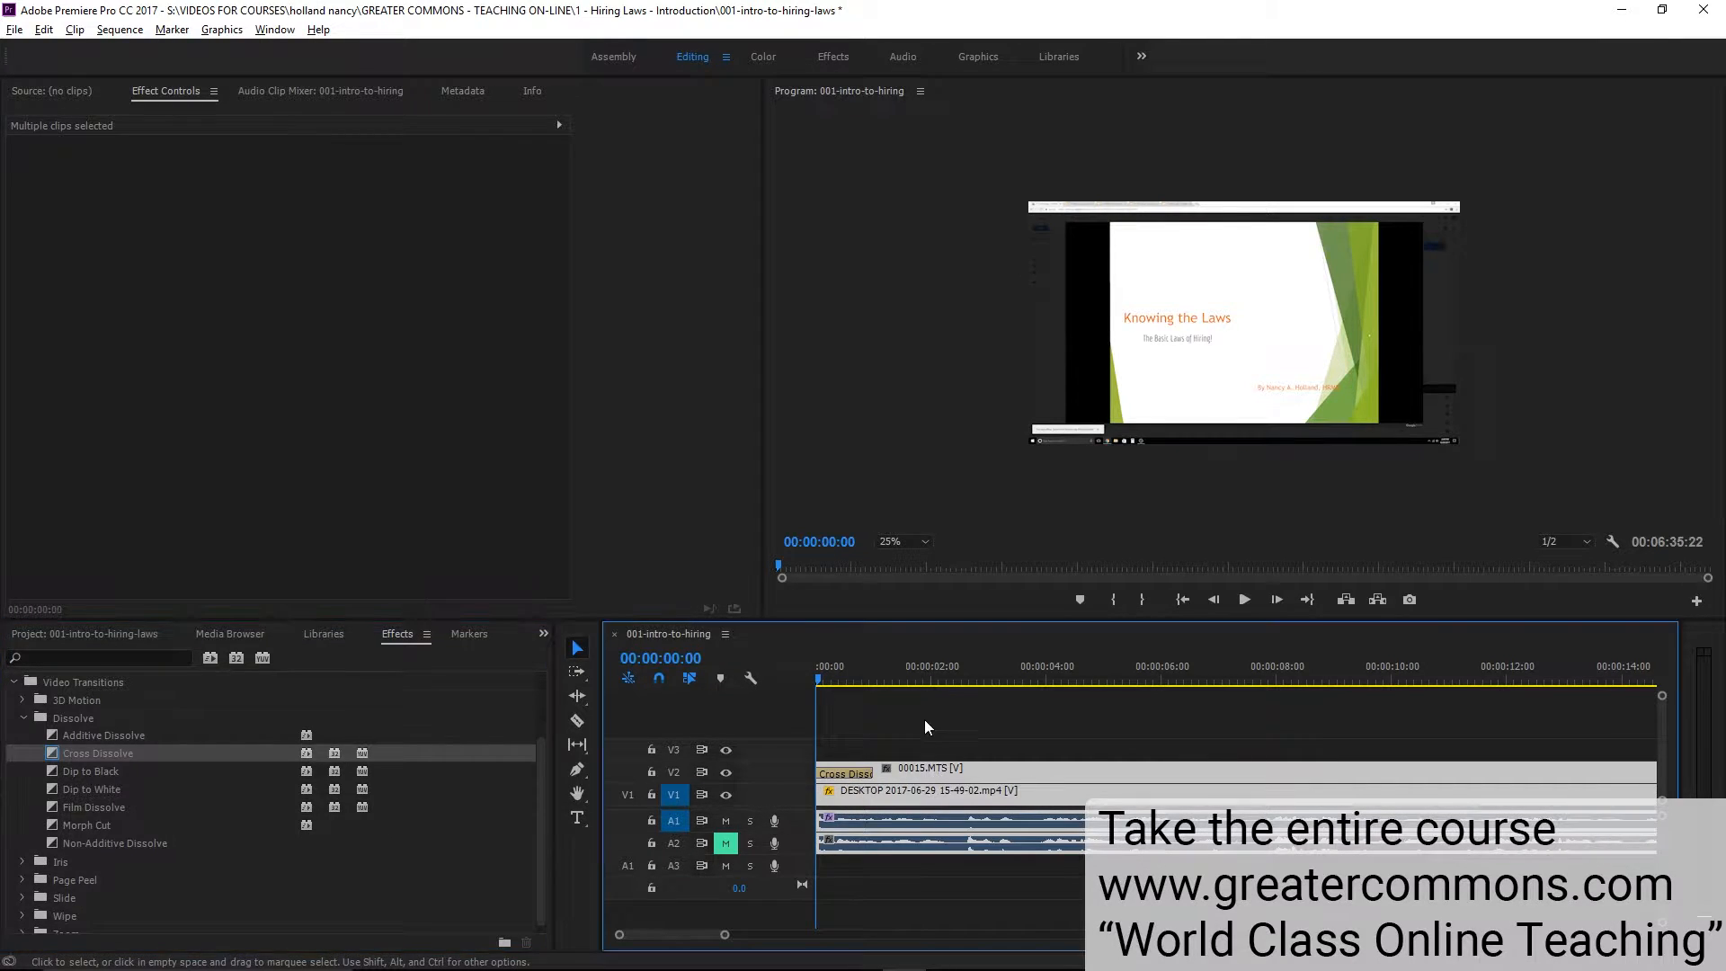
Unlink the DESKTOP video from its audio, trim its start to just after the webcam's Cross Dissolve, and link both again
left_click(909, 793)
right_click(909, 793)
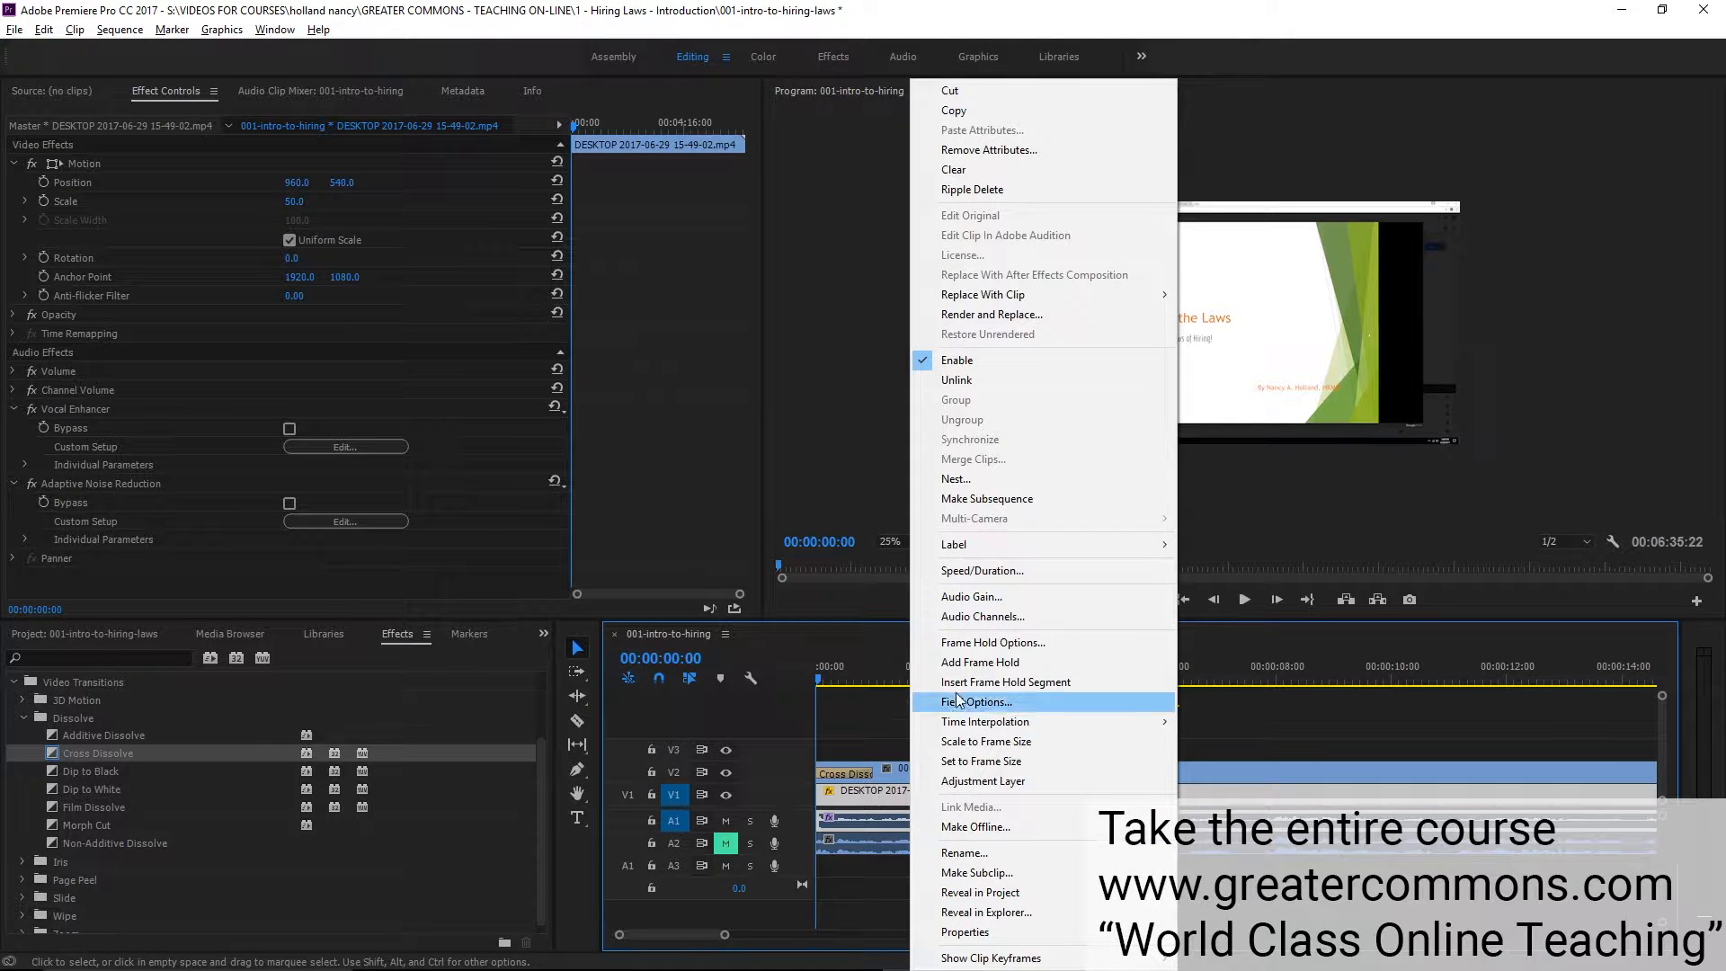
left_click(984, 379)
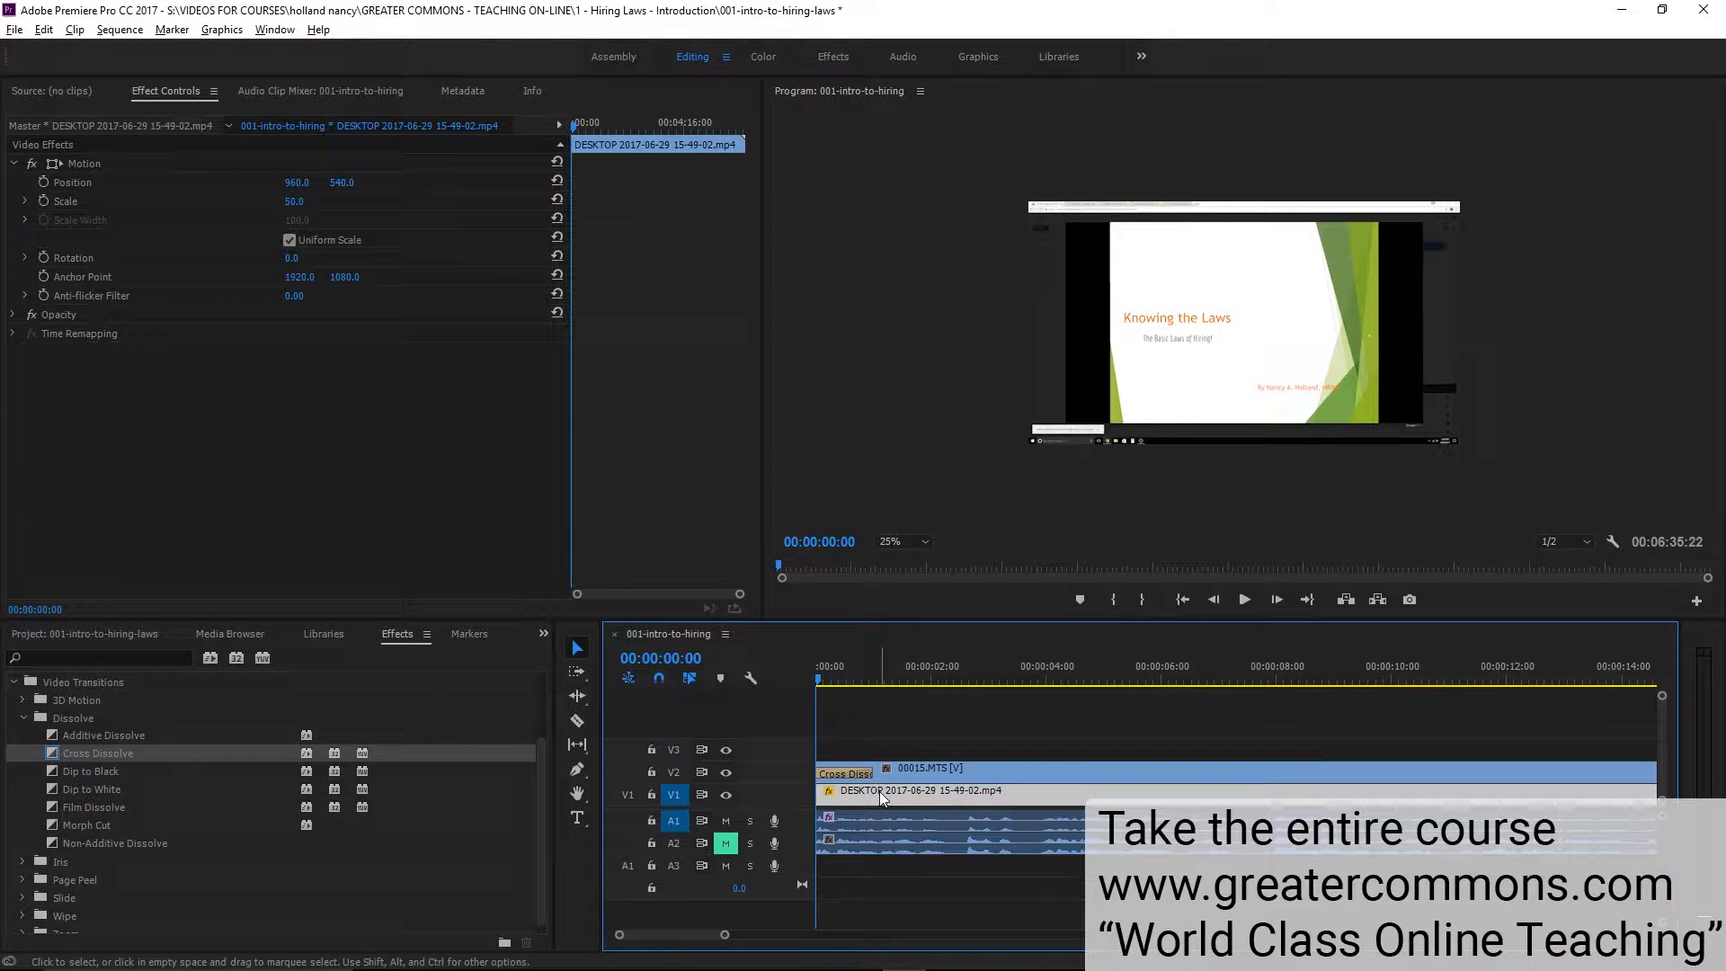
left_click_drag(825, 793, 914, 820)
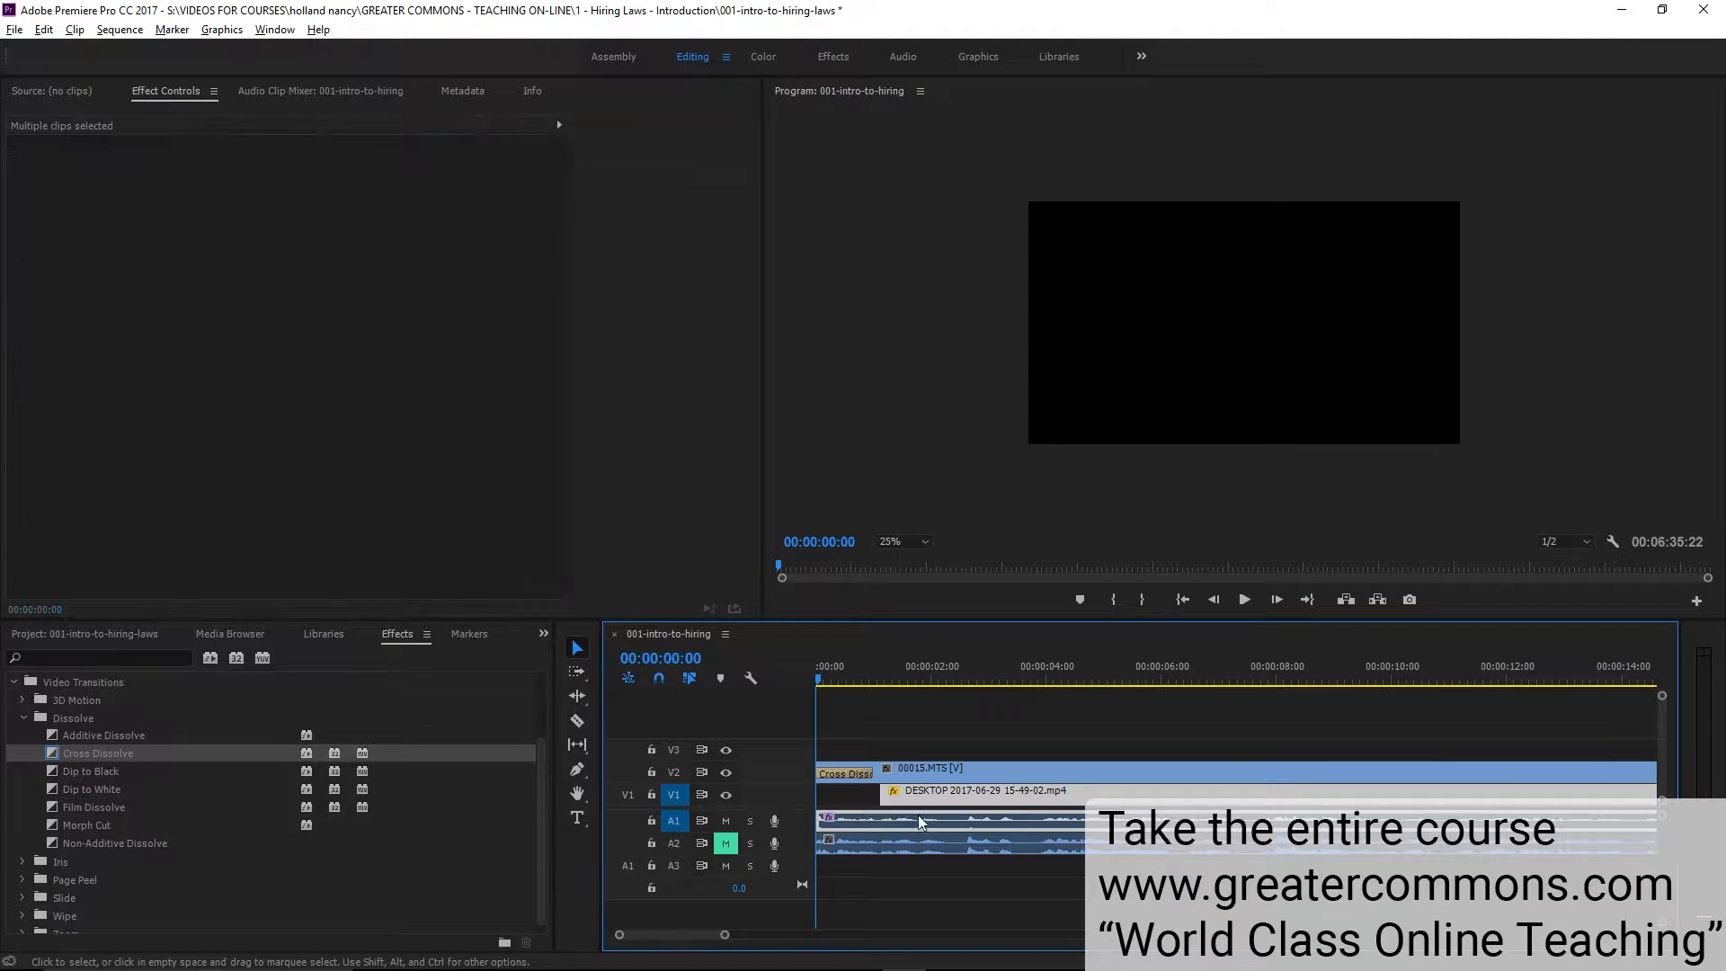
right_click(928, 820)
left_click(1065, 411)
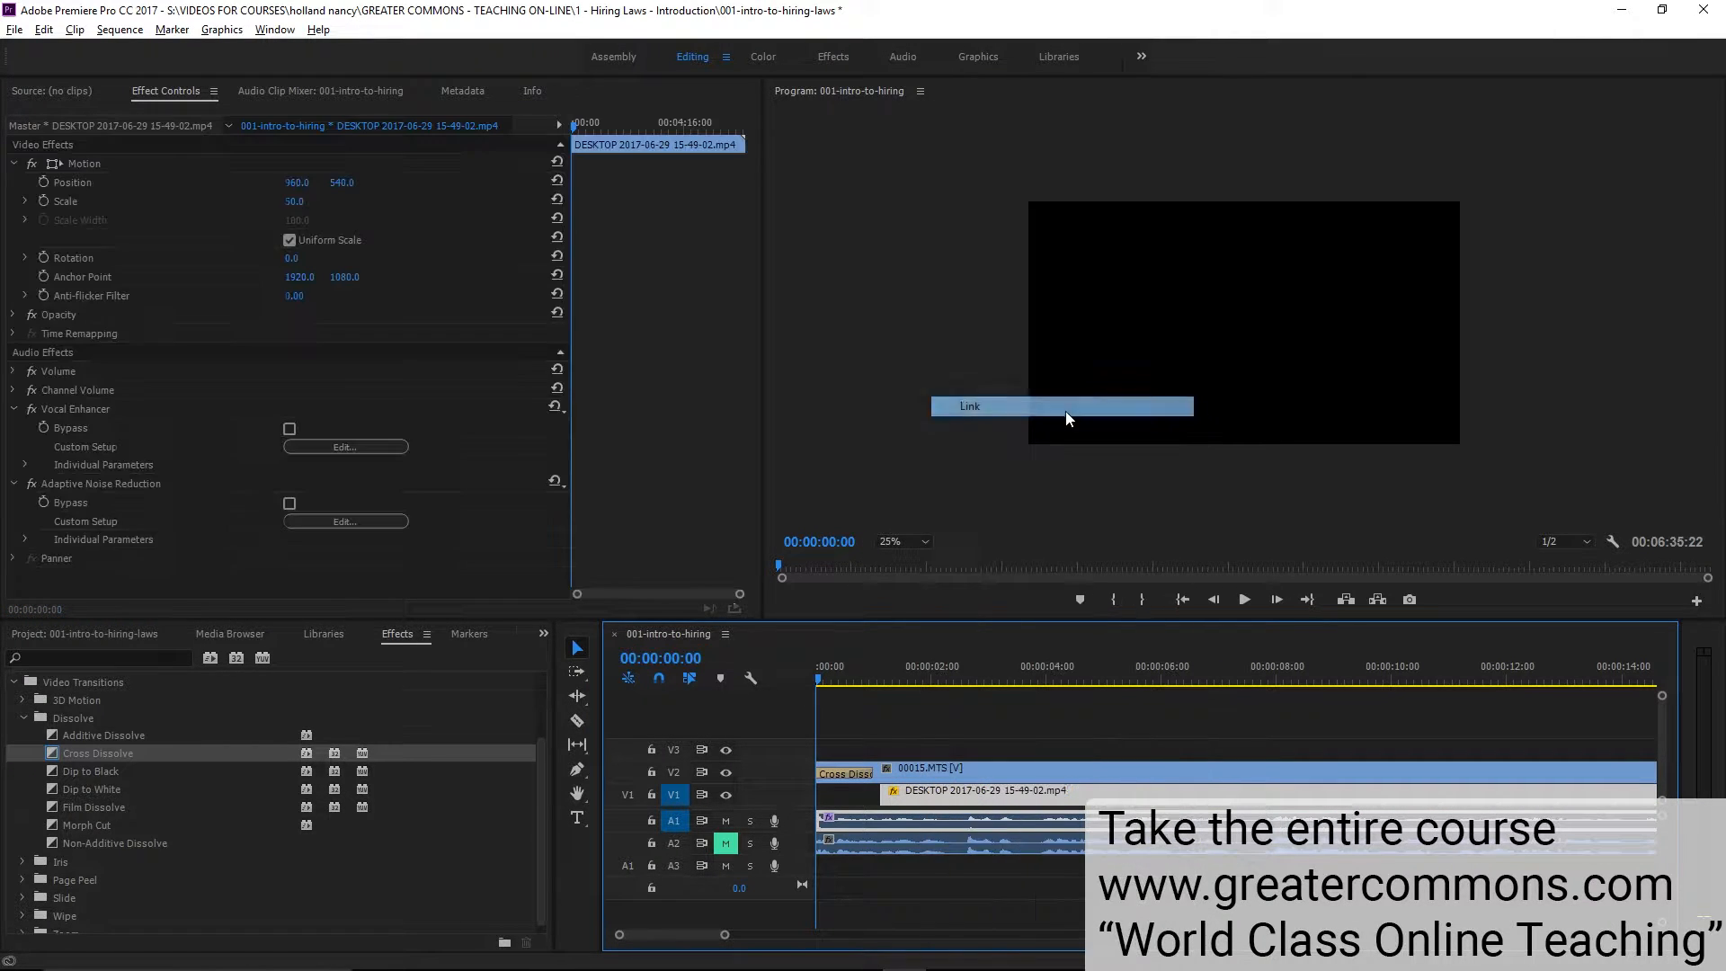
left_click(1033, 745)
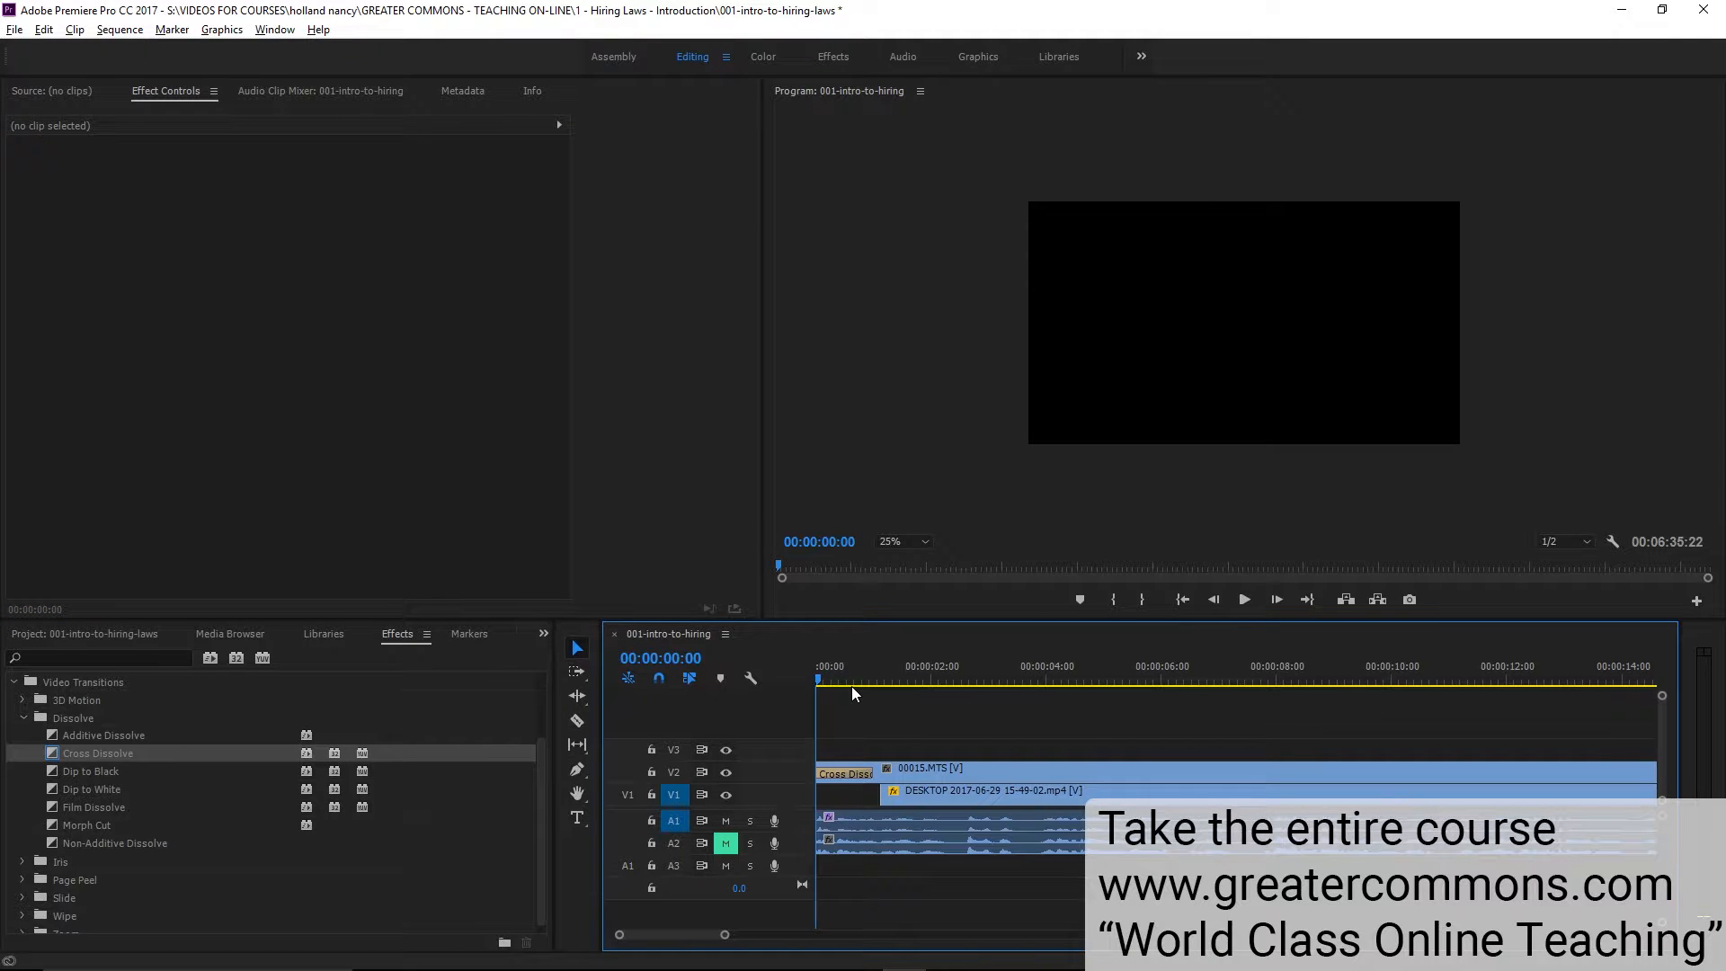
Play the opening from 00:00:00:00 to check the fade-in and pause at 00:00:09:15 with the entire sequence in view
key("space")
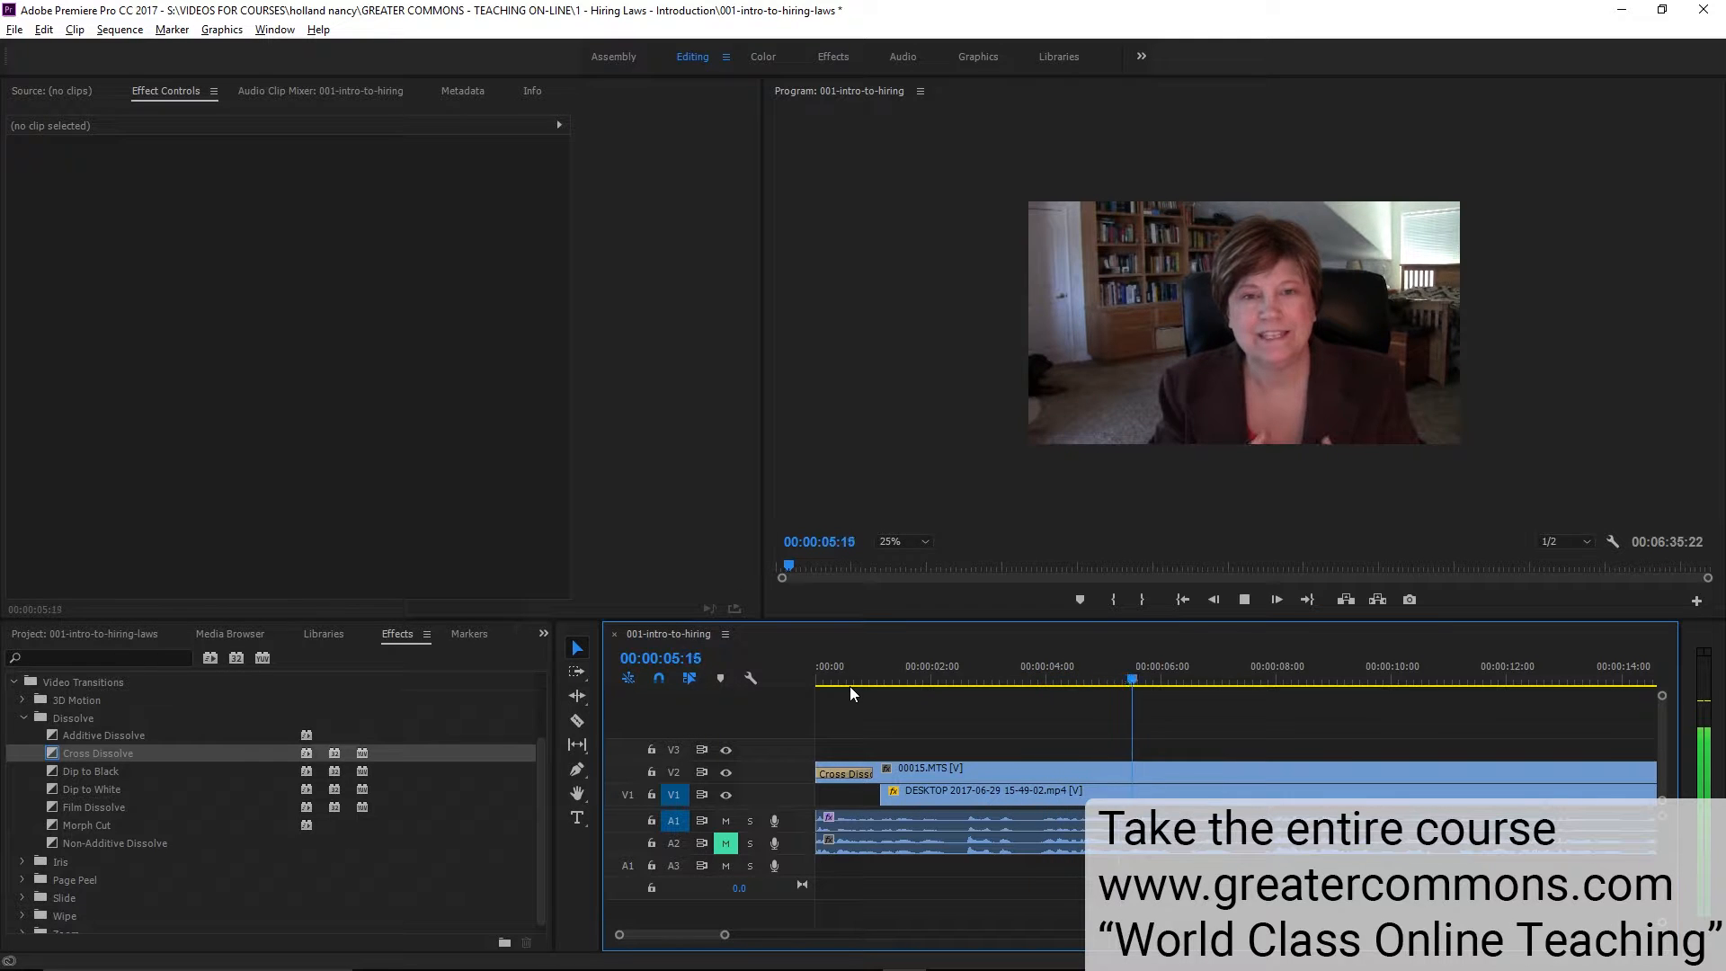
key("minus")
key("minus")
key("minus")
key("minus")
key("minus")
key("minus")
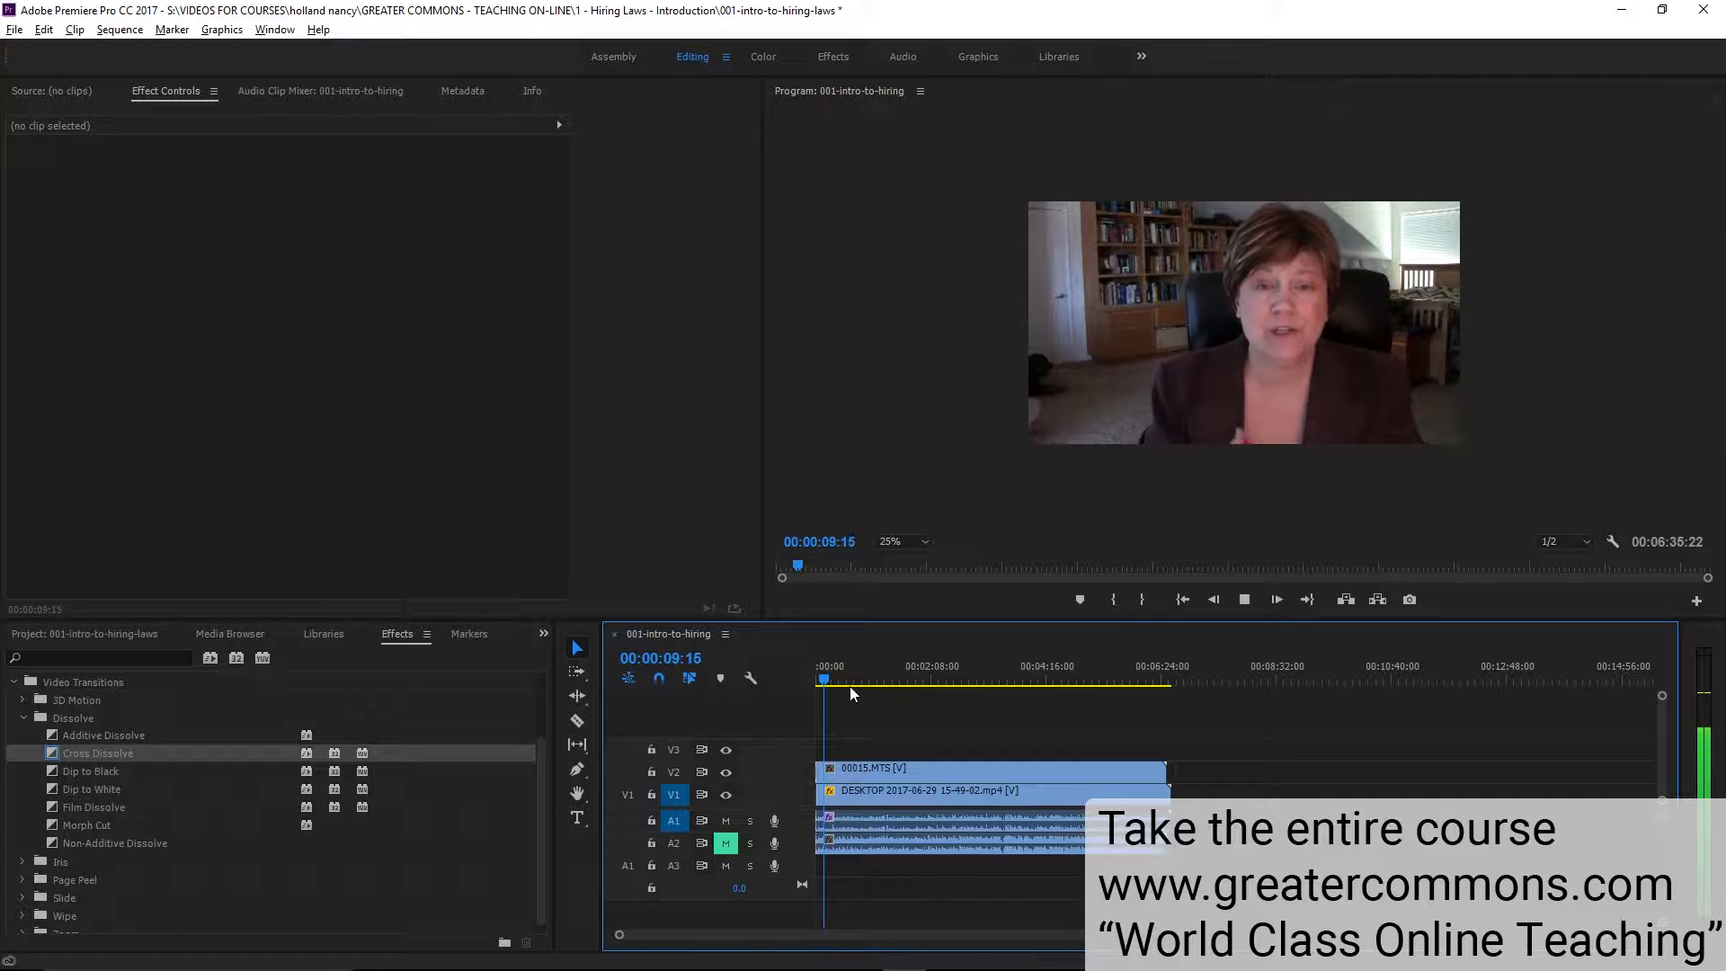
key("space")
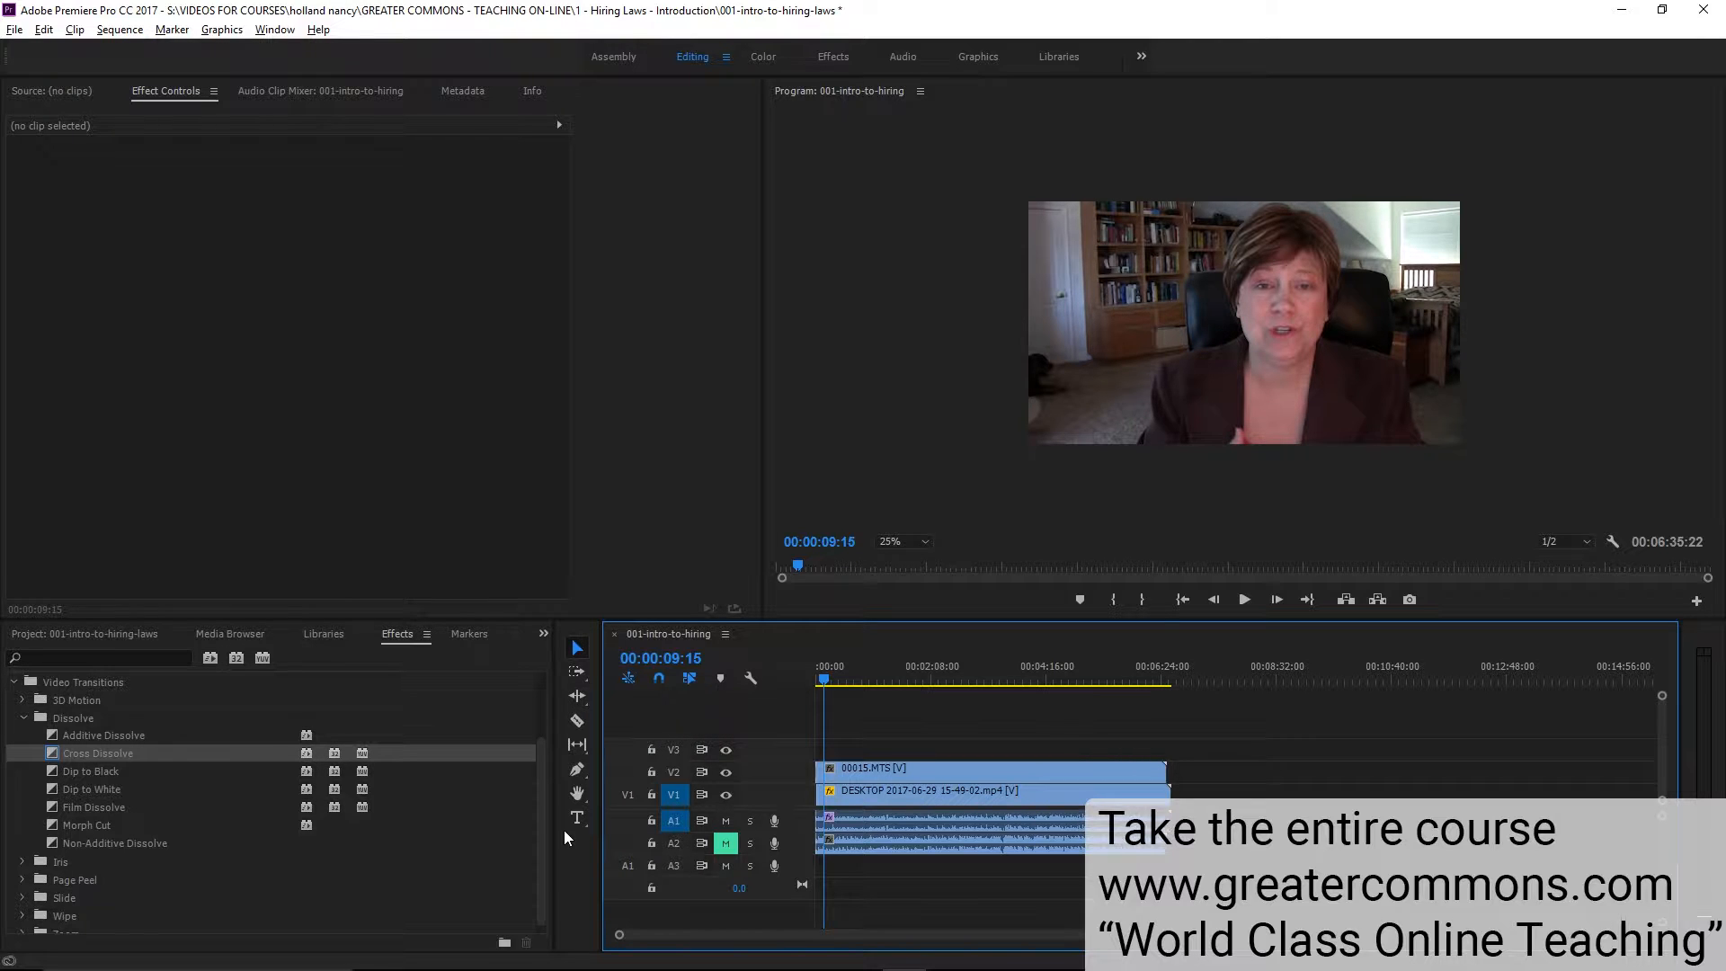
Continue playback in short stretches, save the project, and stop at 00:00:48:14
key("space")
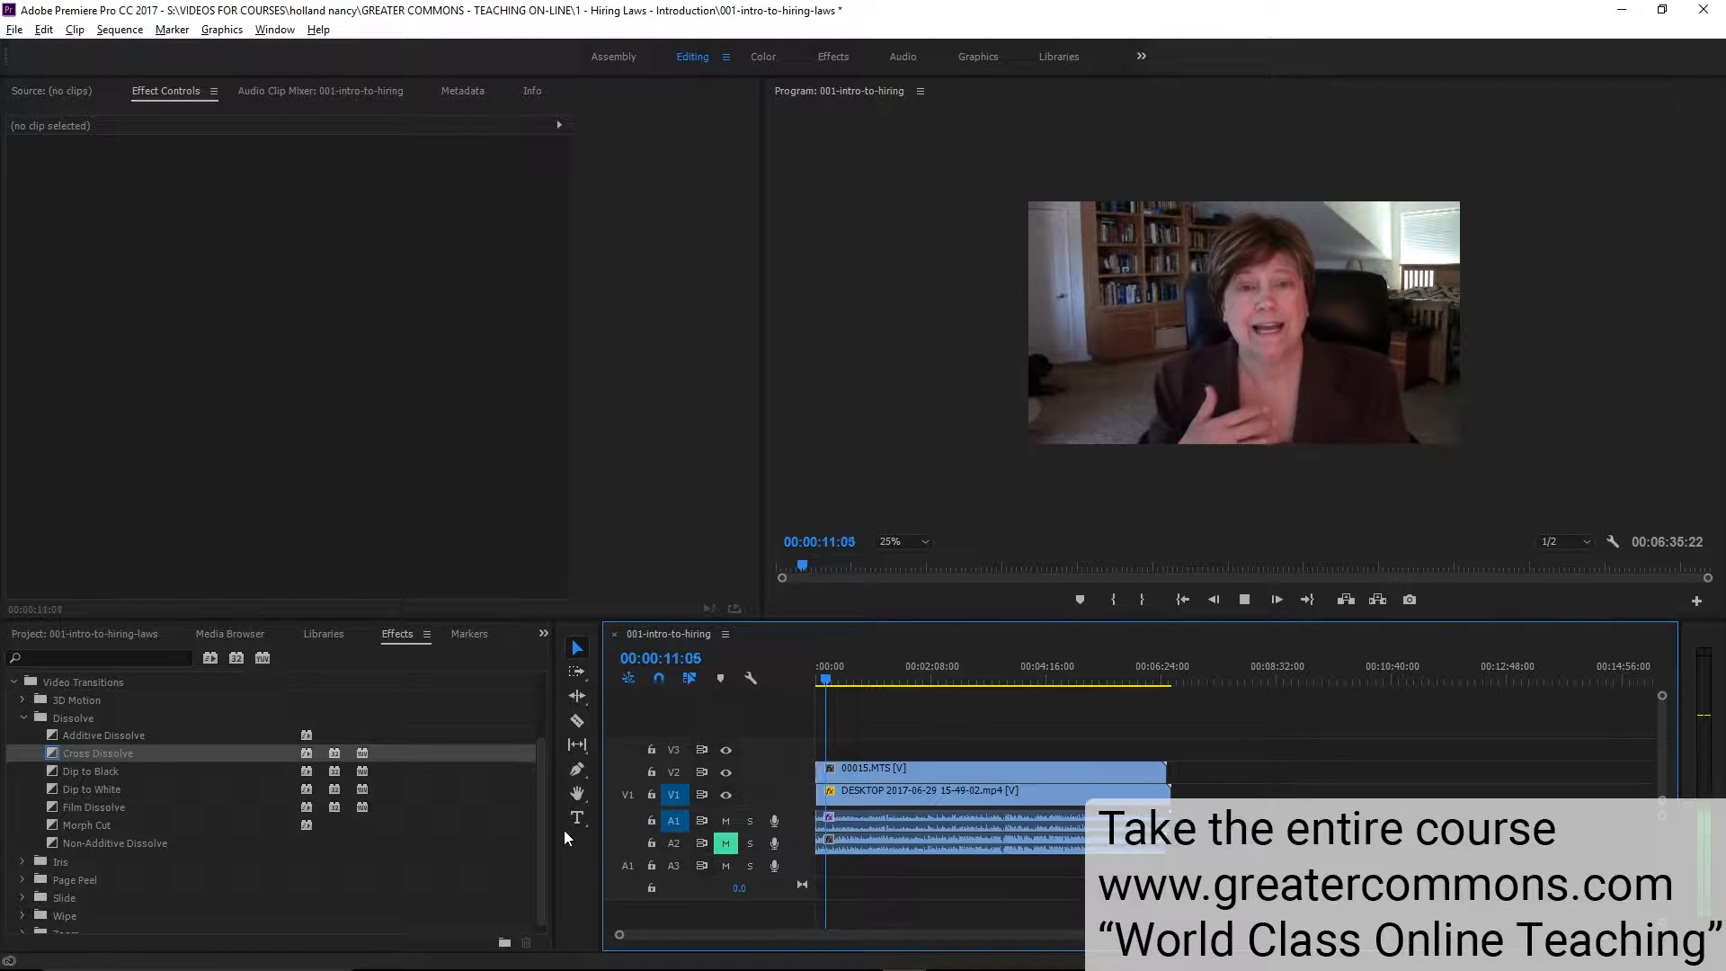
key("space")
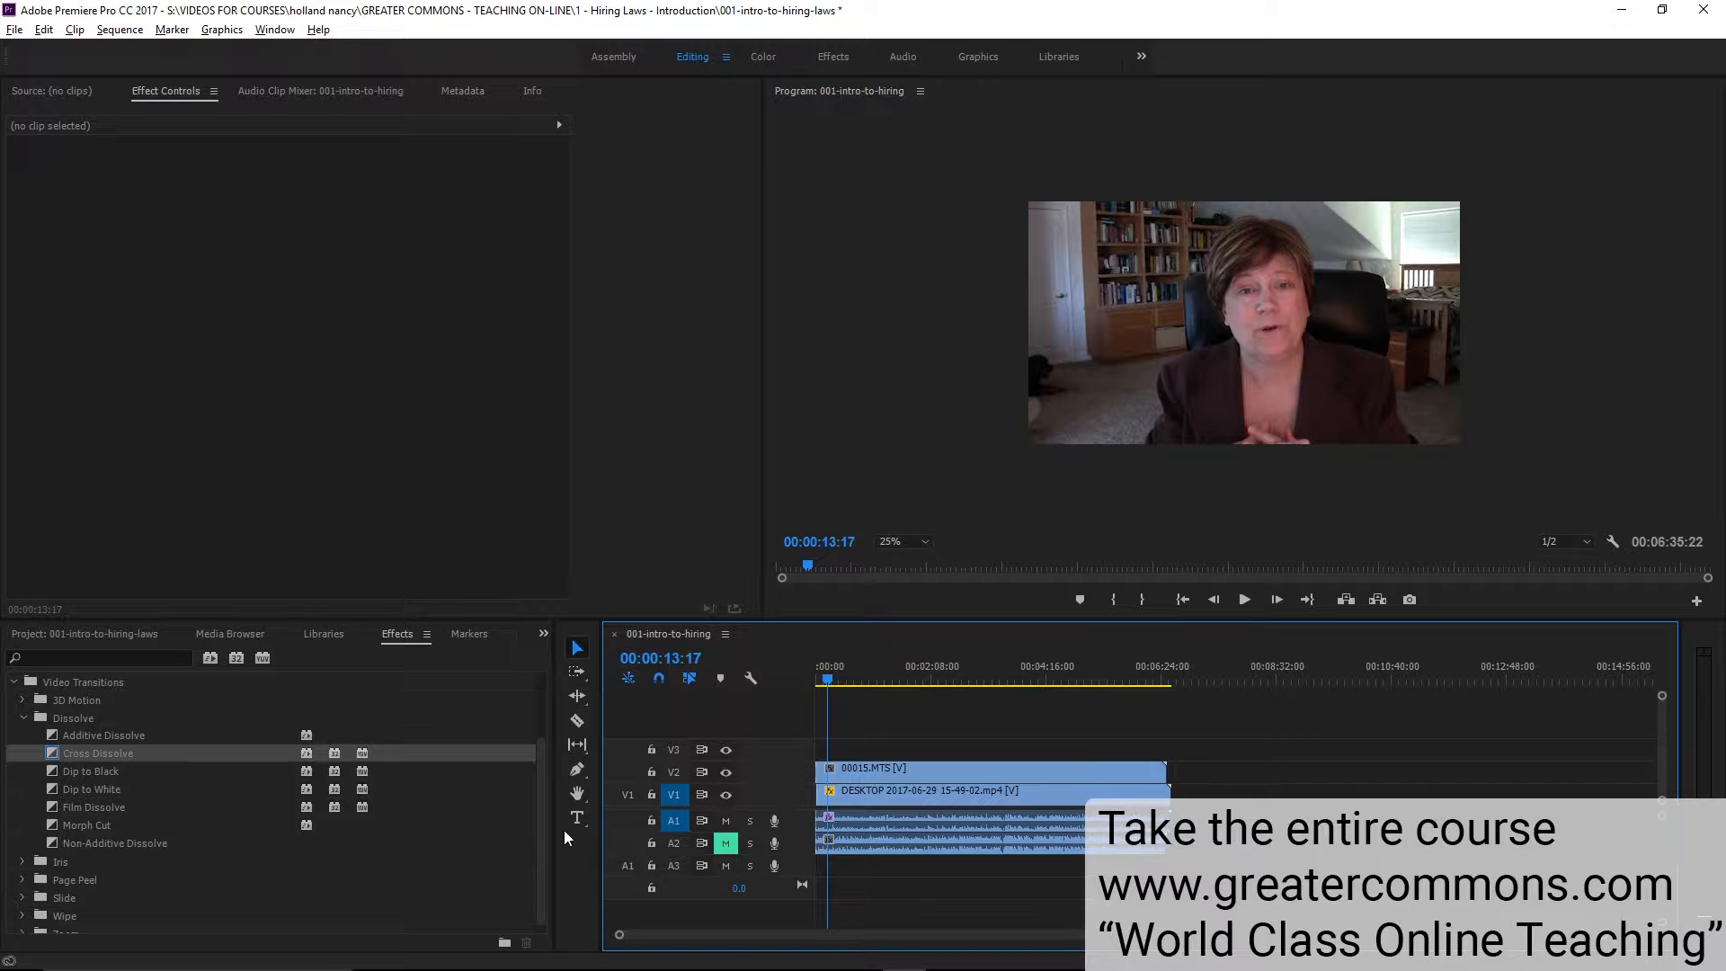
key("space")
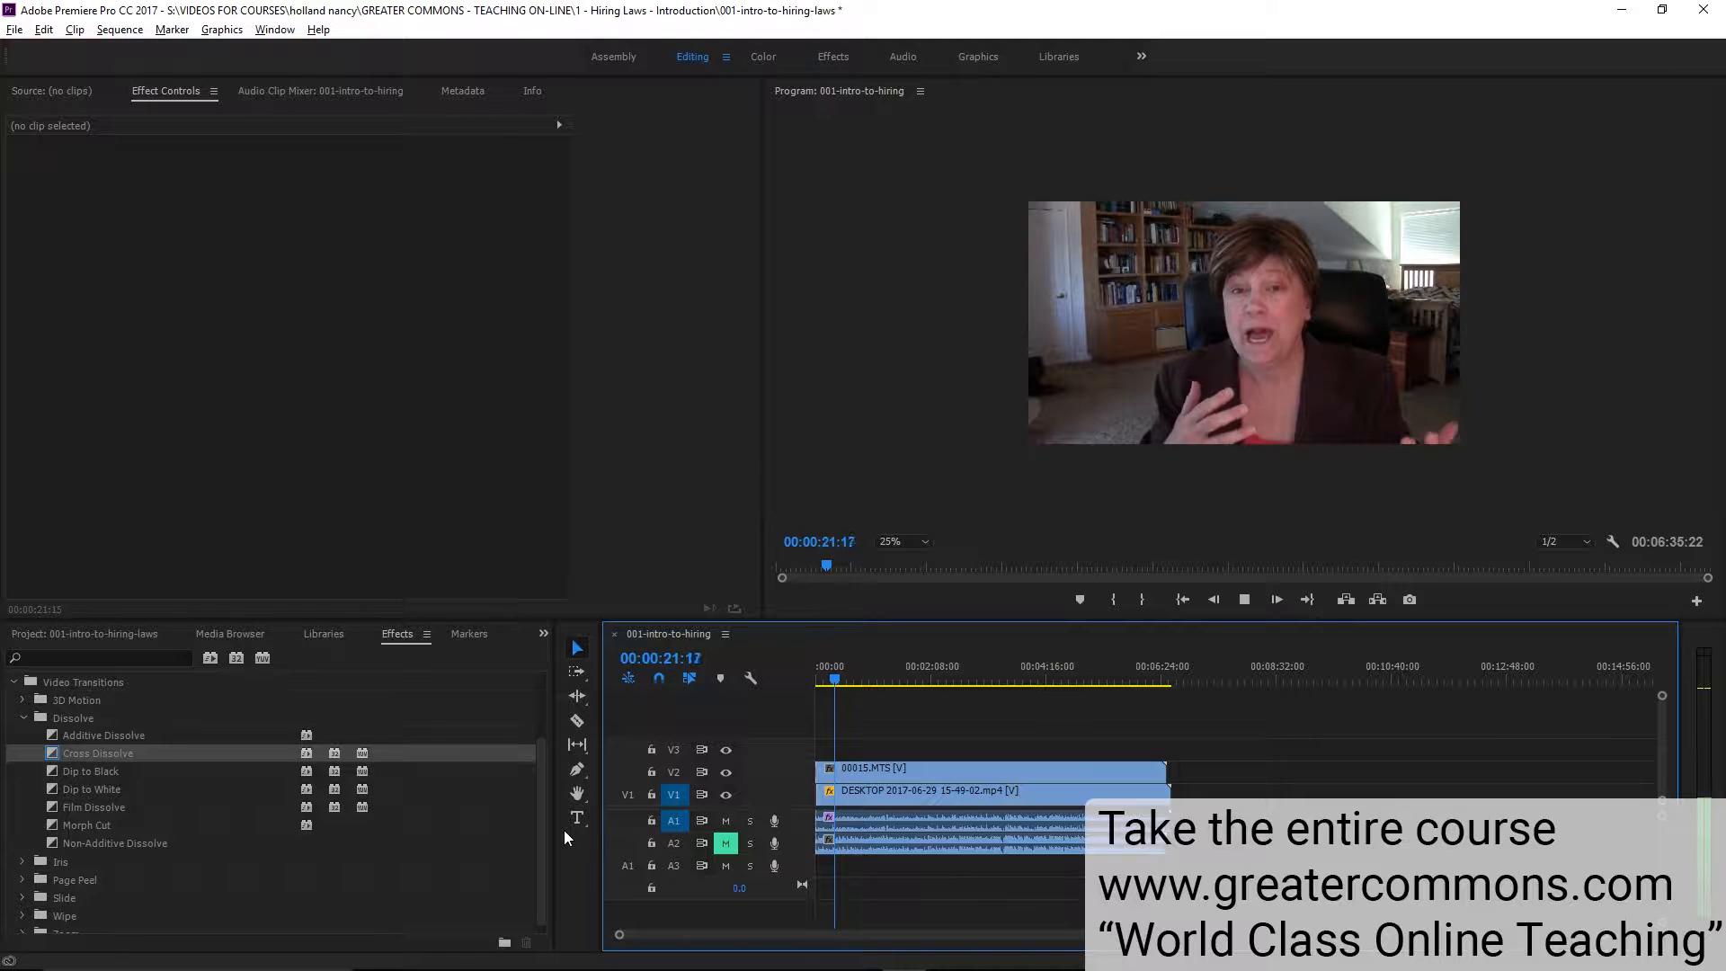
key("space")
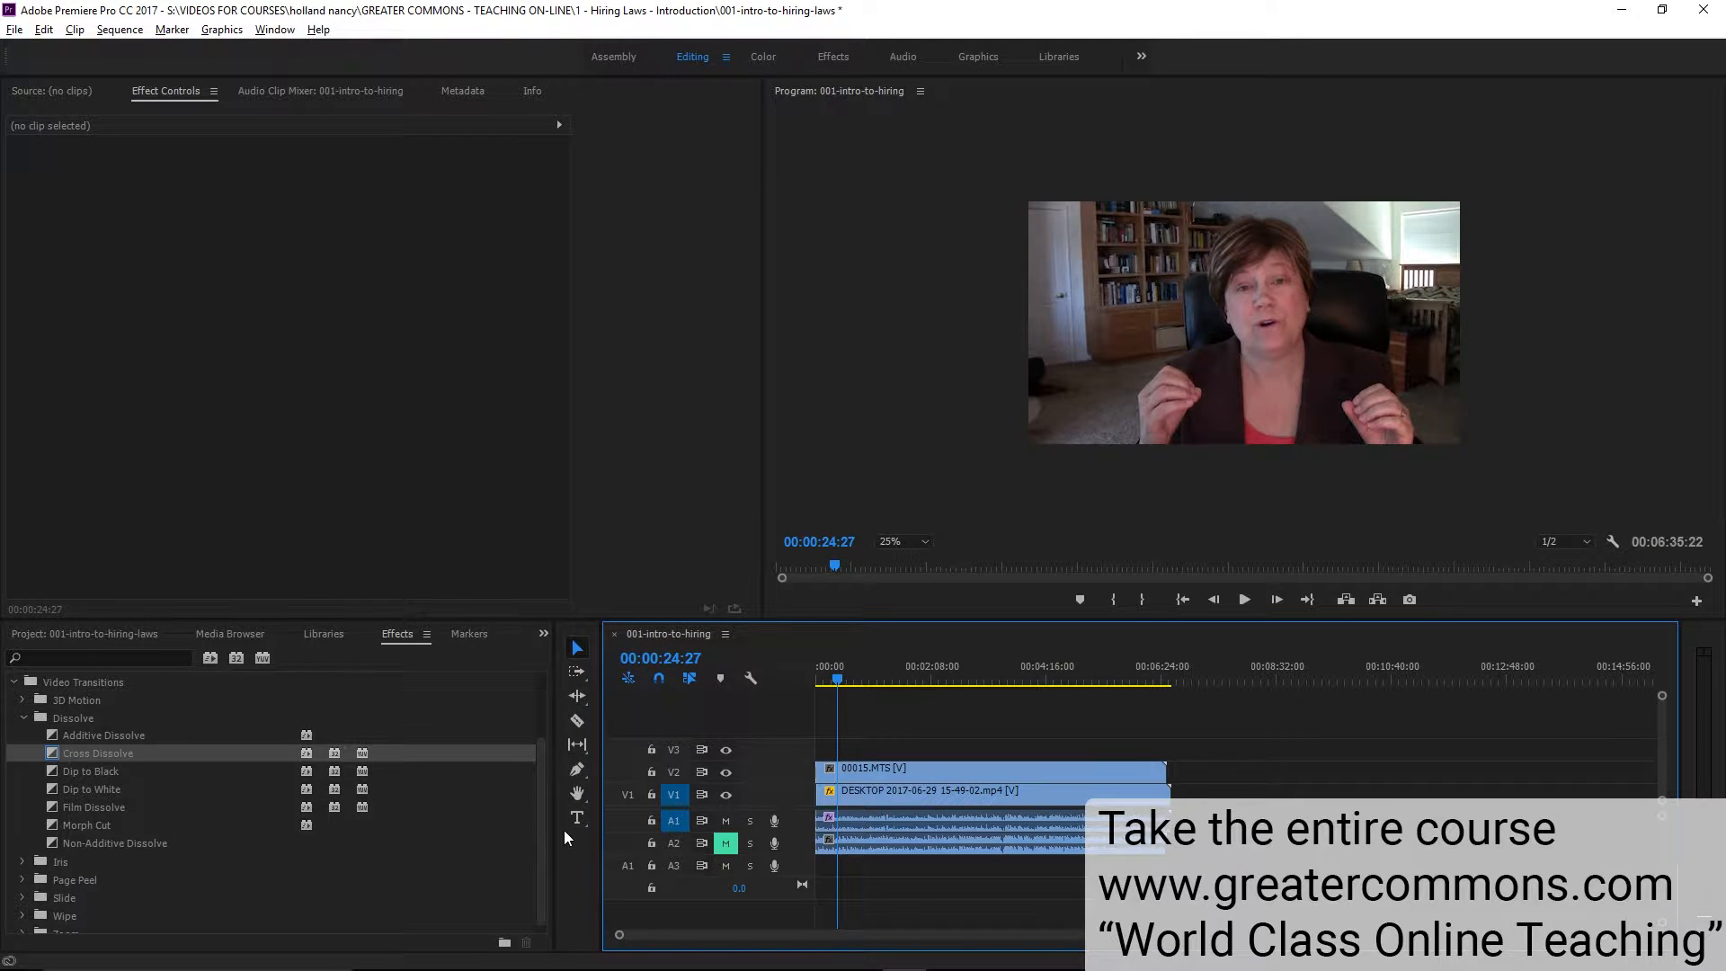
key("ctrl+s")
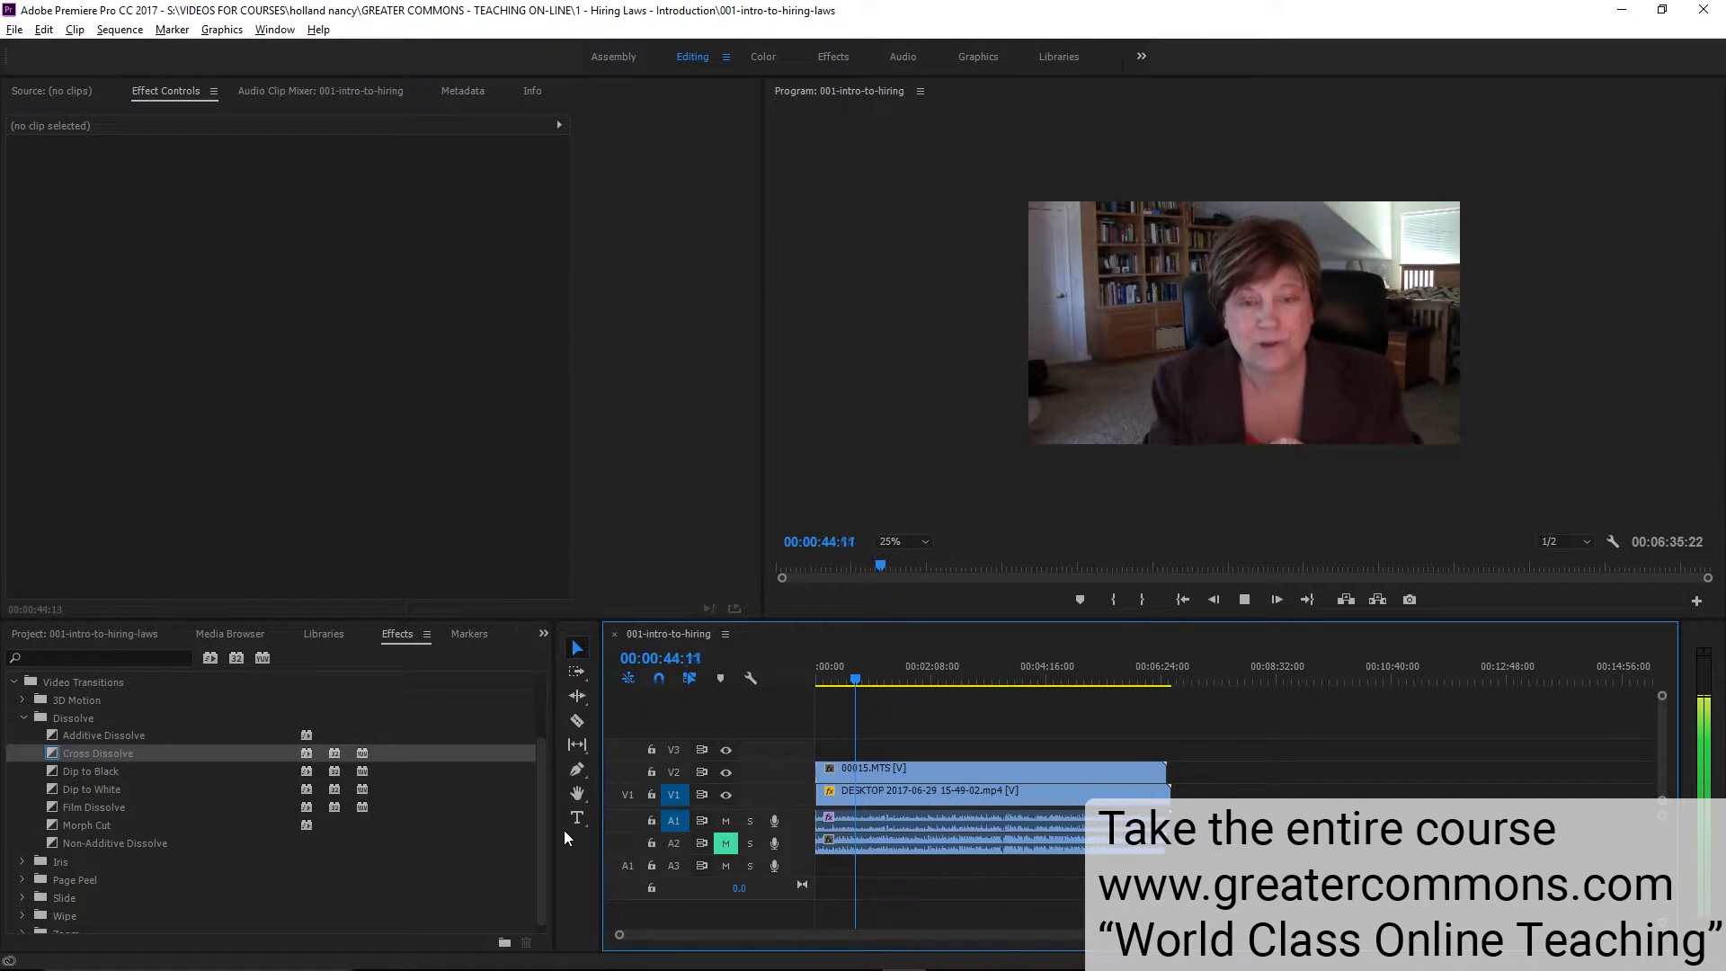
key("space")
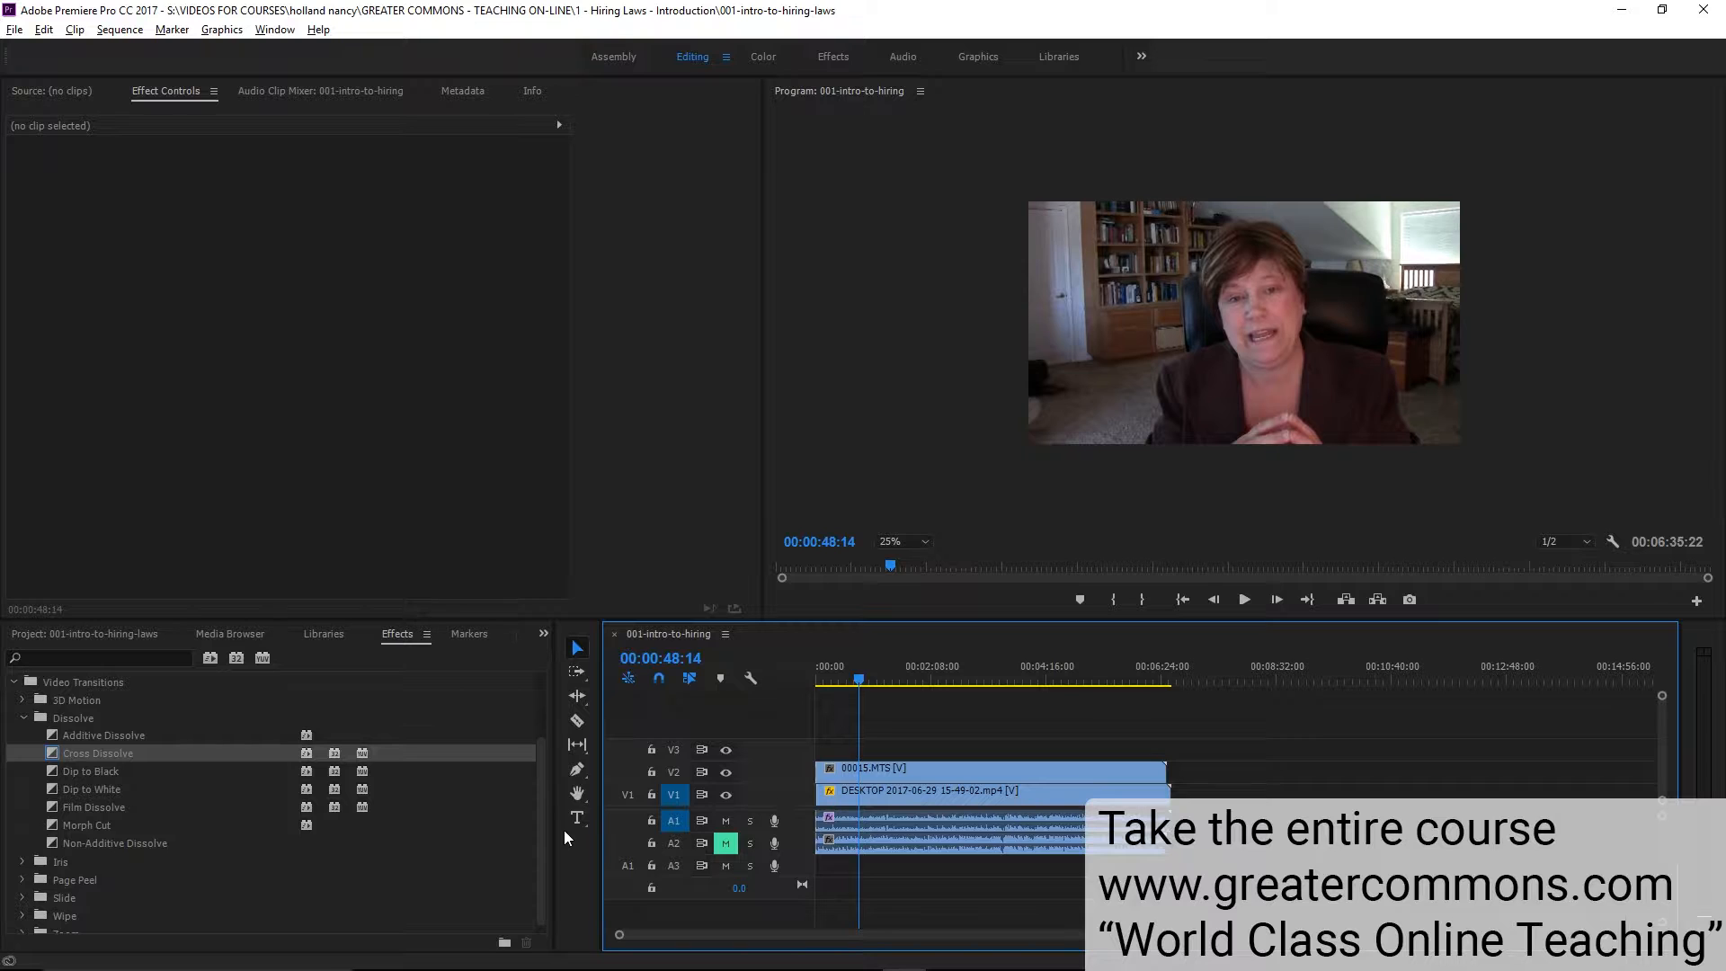
Return the playhead to 00:00:00:00 and play the introduction again to review what could be cut
left_click(858, 681)
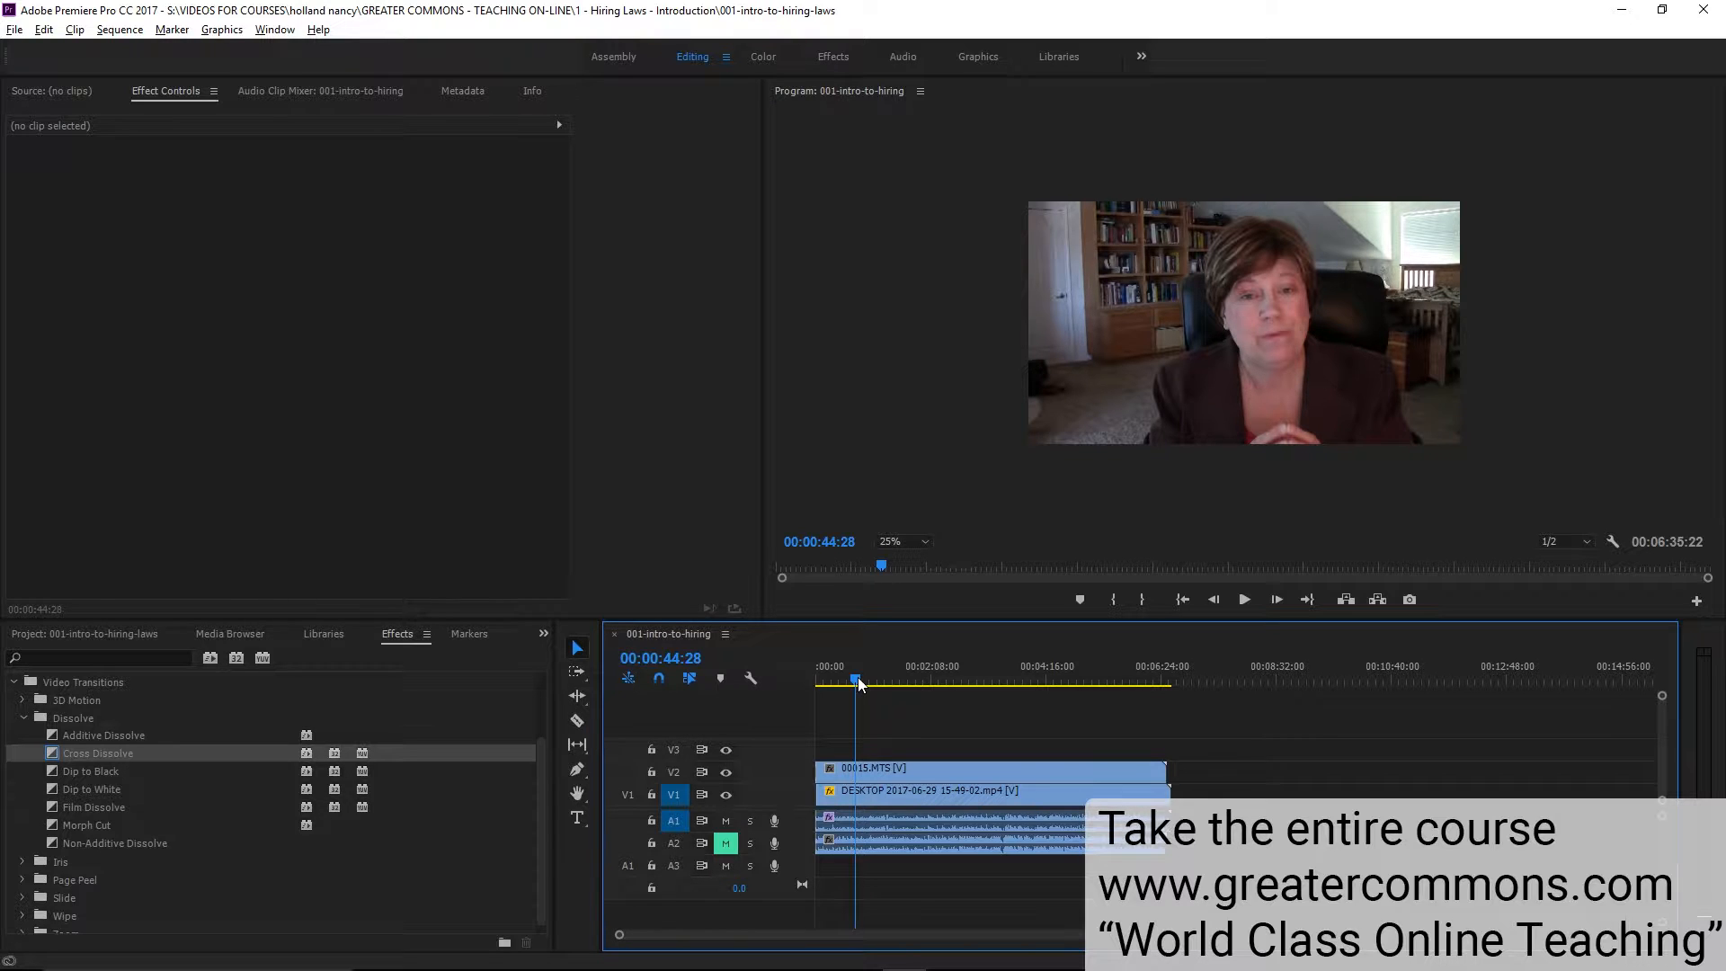
left_click_drag(857, 680, 799, 682)
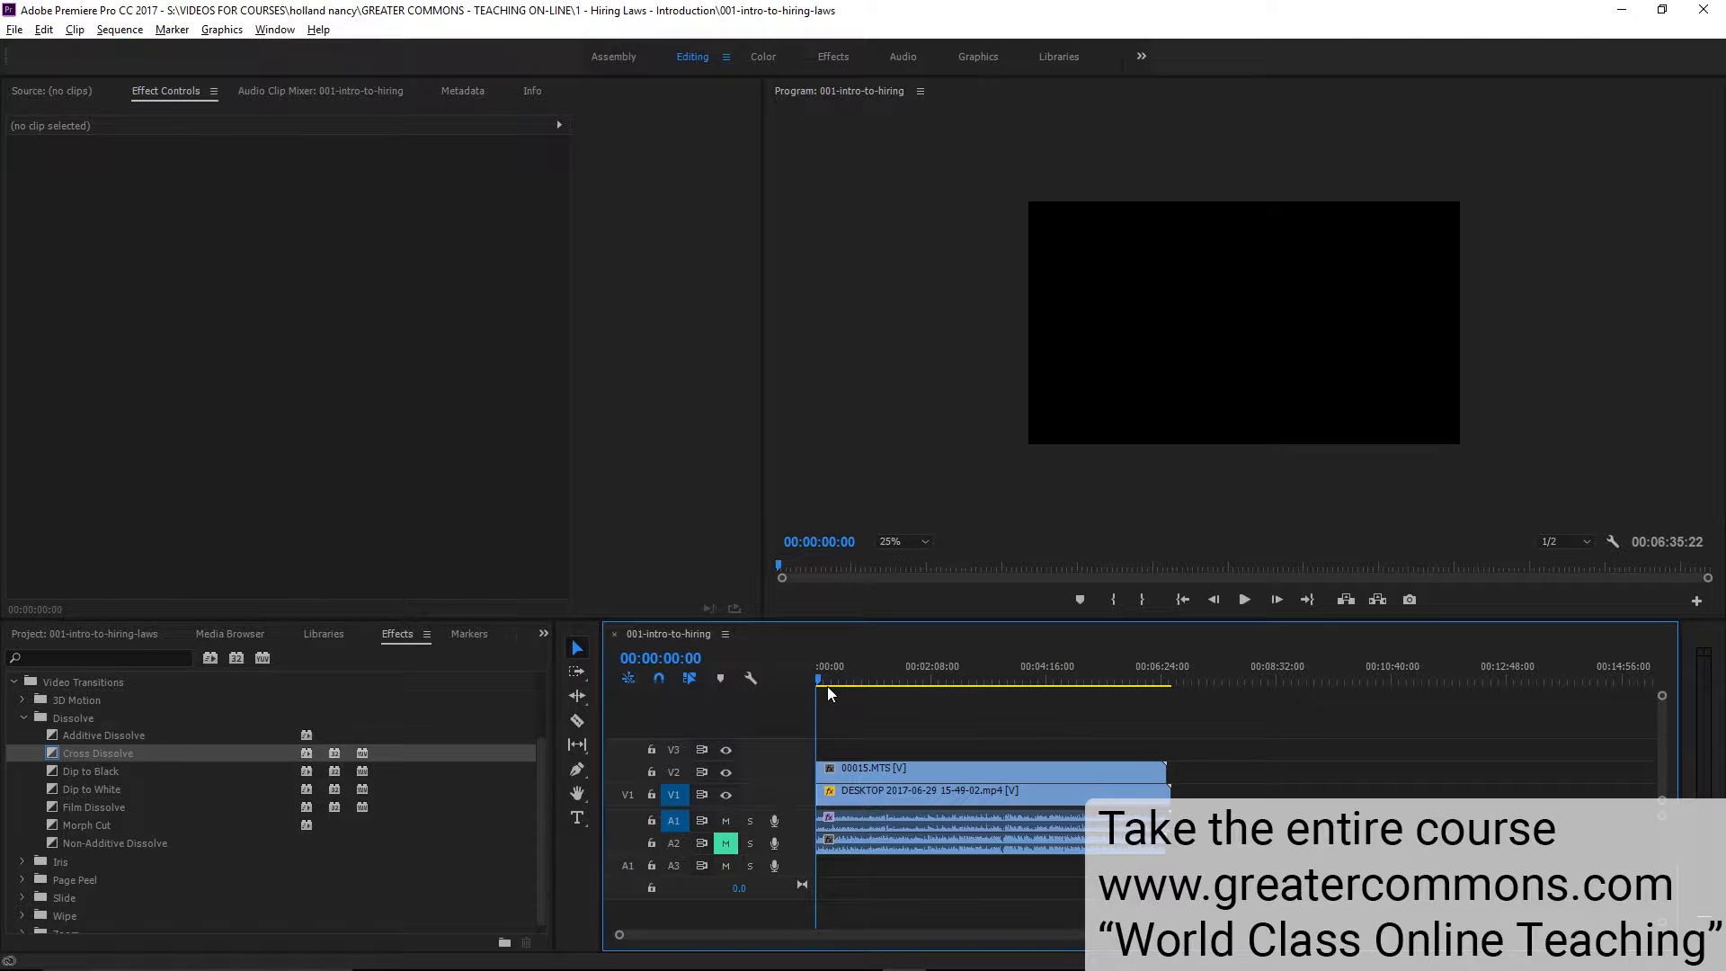
key("space")
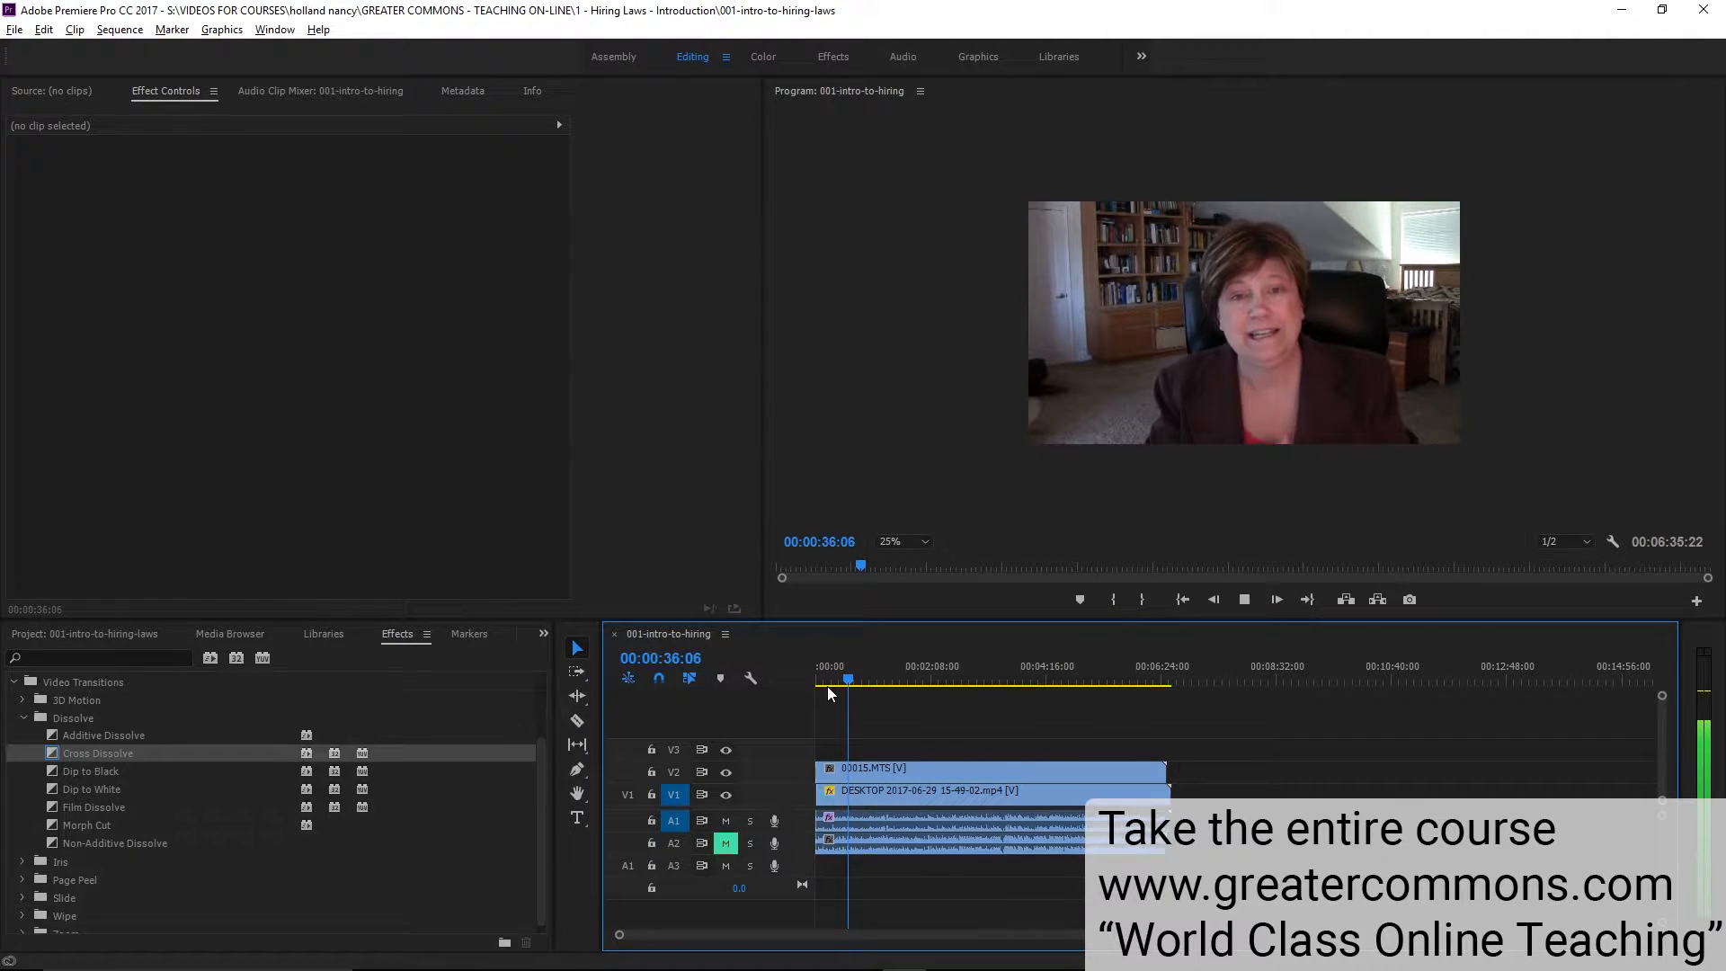
key("space")
Replay the introduction from the sequence start and place the playhead in the speech pause at 00:00:07:24
left_click_drag(861, 683, 793, 677)
key("space")
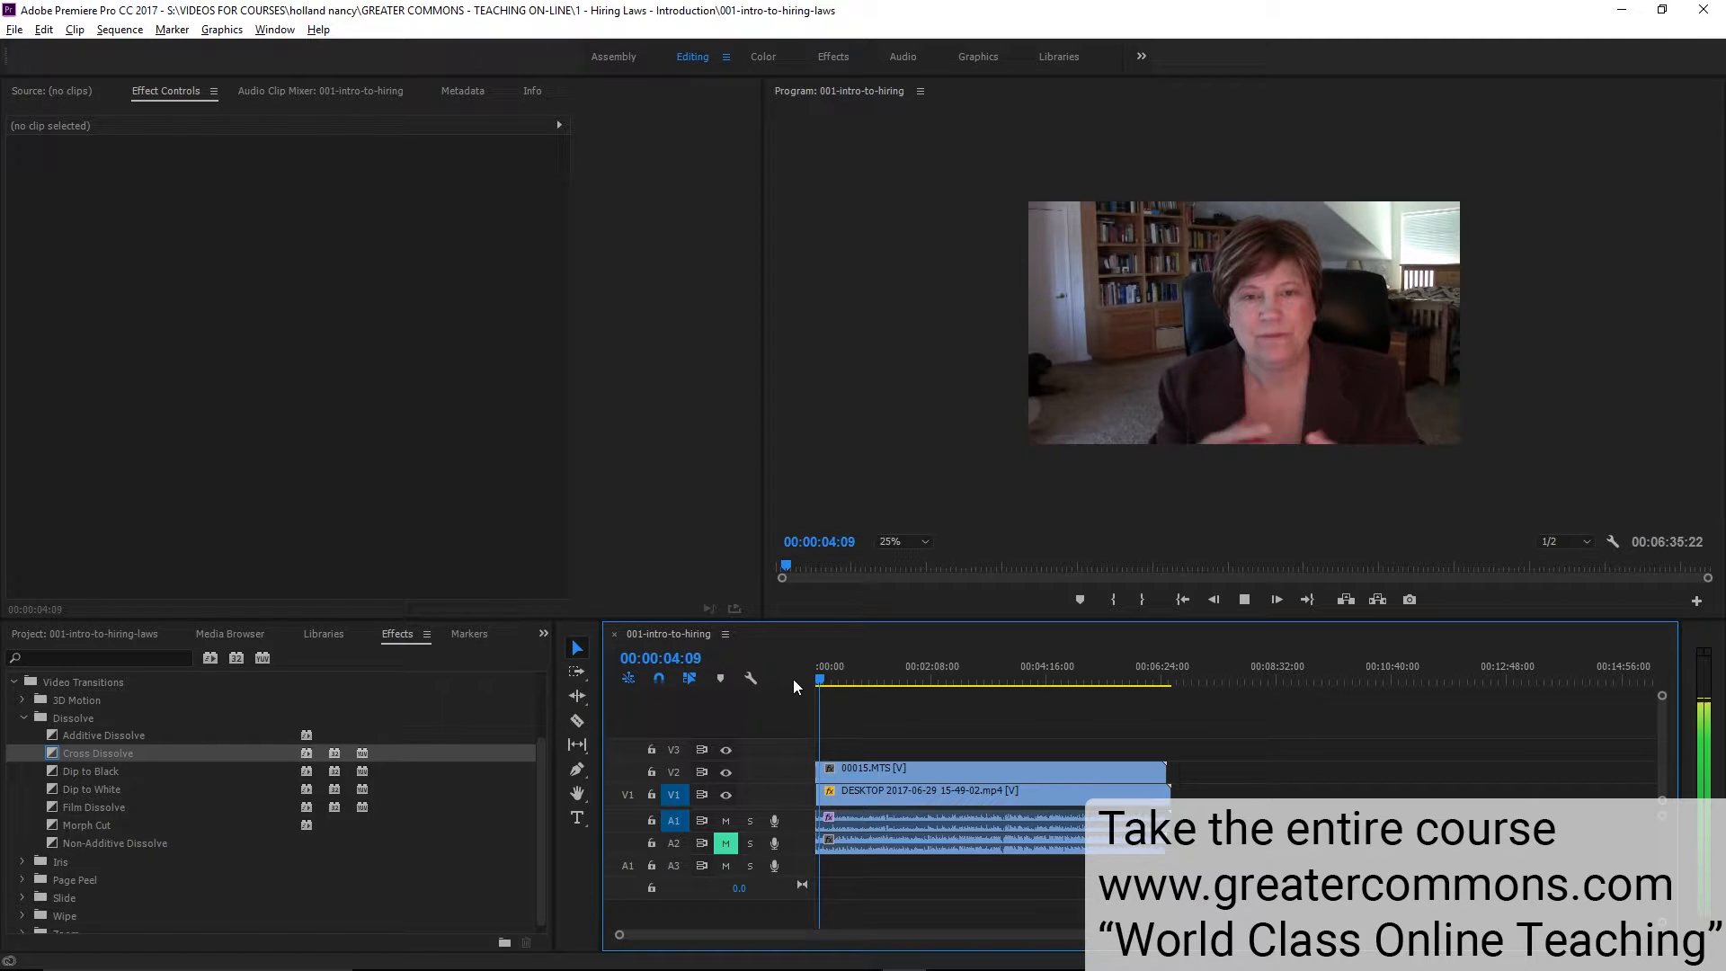
key("equal")
key("equal")
key("equal")
key("equal")
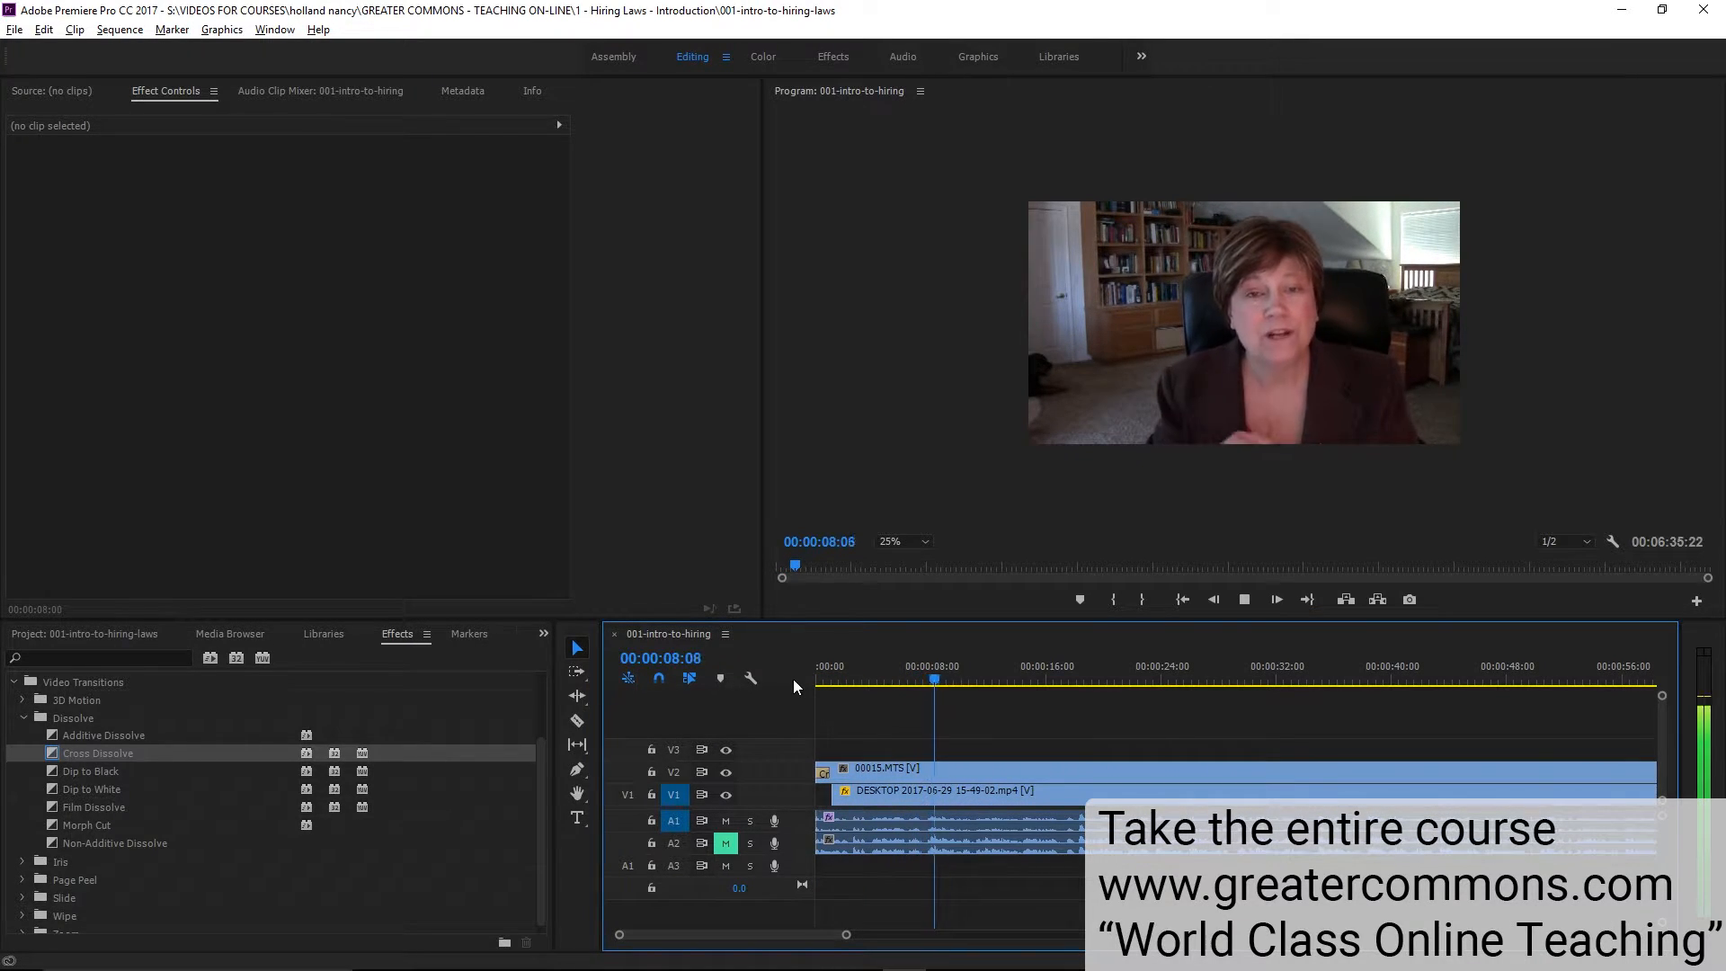
key("space")
left_click_drag(941, 679, 930, 679)
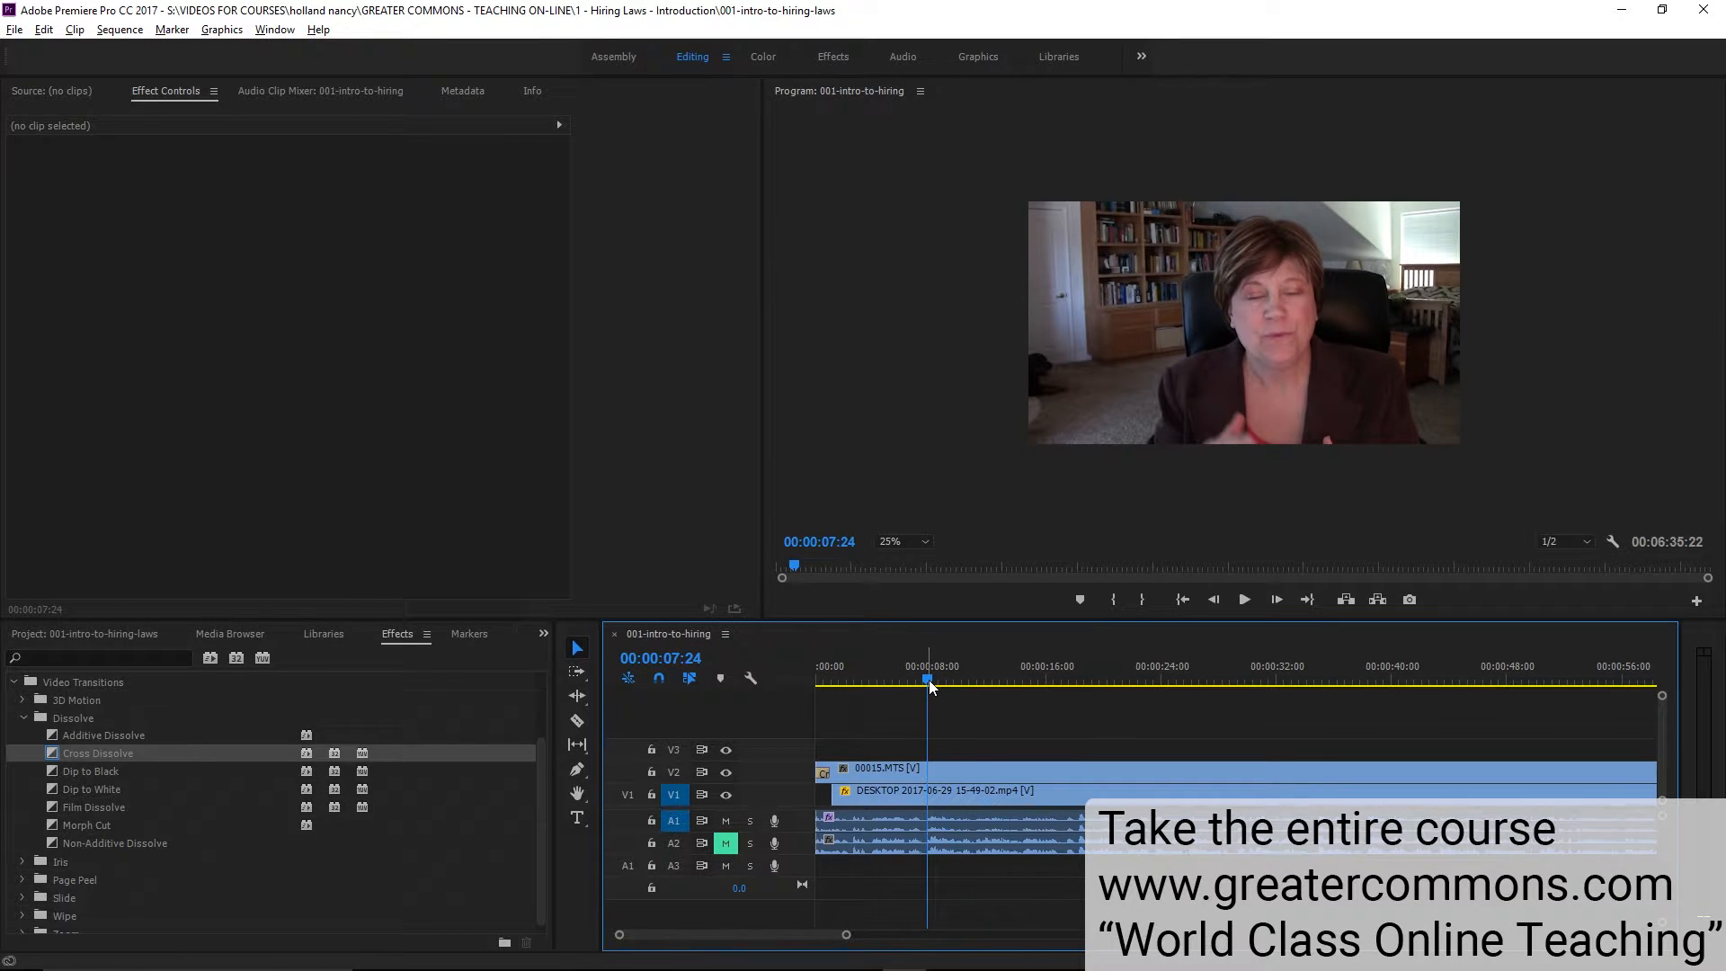
Split the webcam and DESKTOP clips with their audio at 00:00:07:23 and delete the parts before the cut
key("equal")
key("equal")
key("equal")
key("equal")
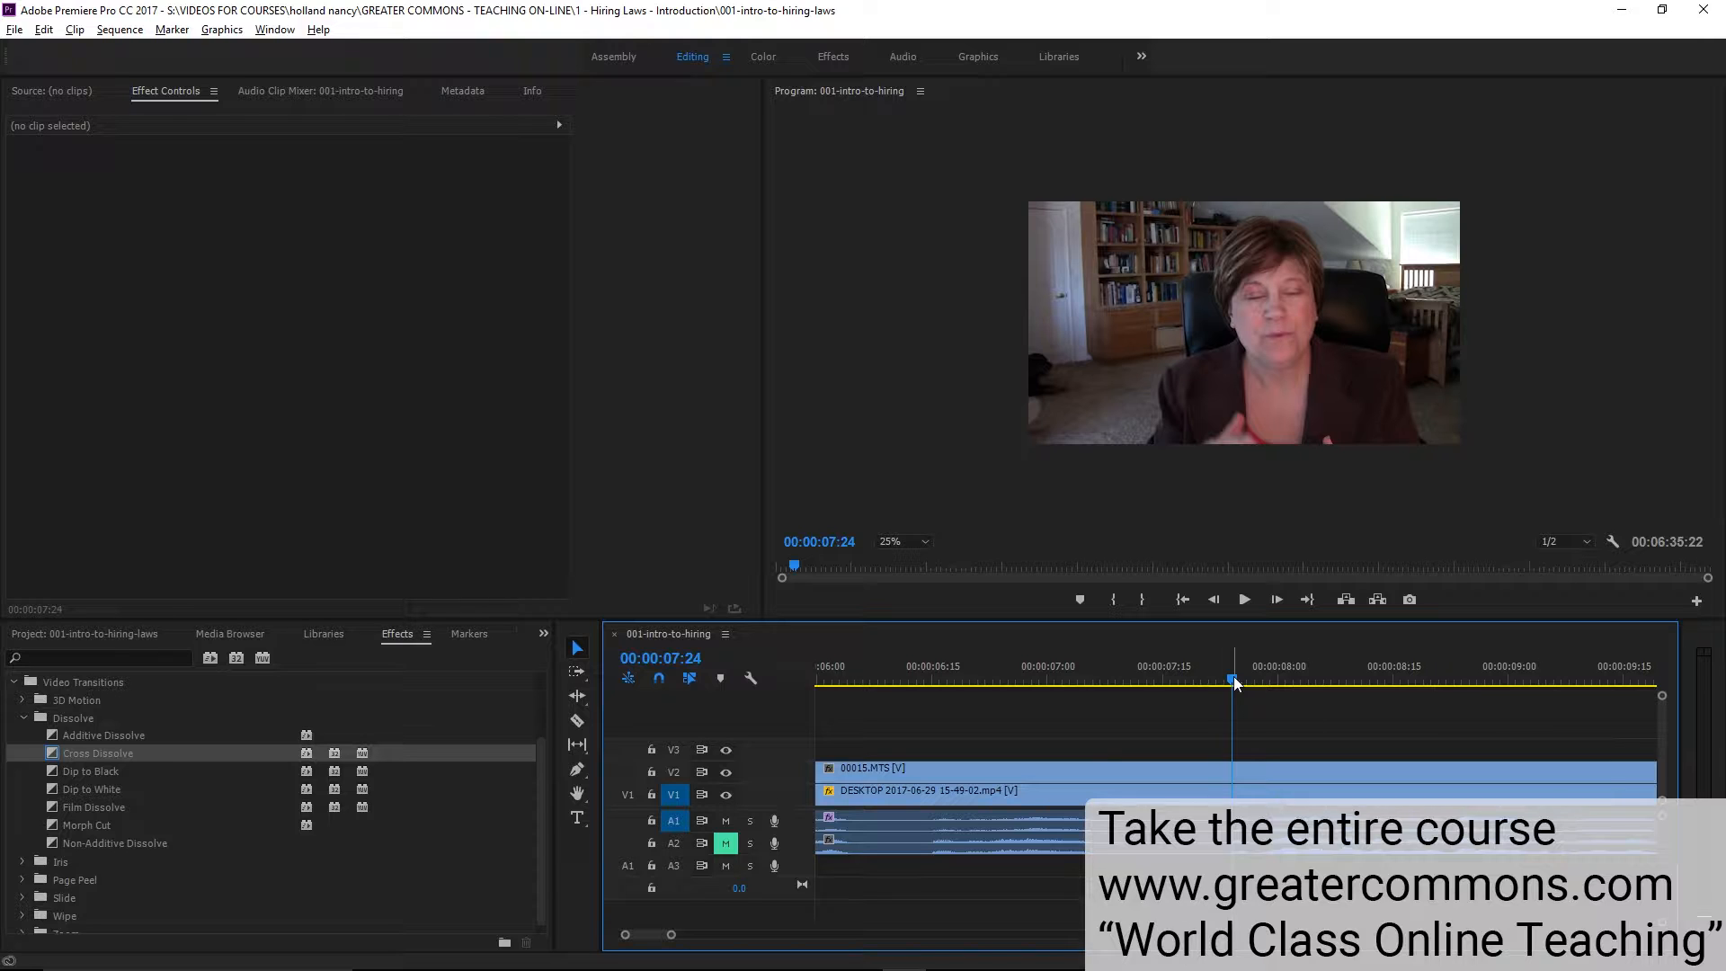
left_click_drag(1235, 683, 1229, 683)
key("c")
left_click(1225, 771)
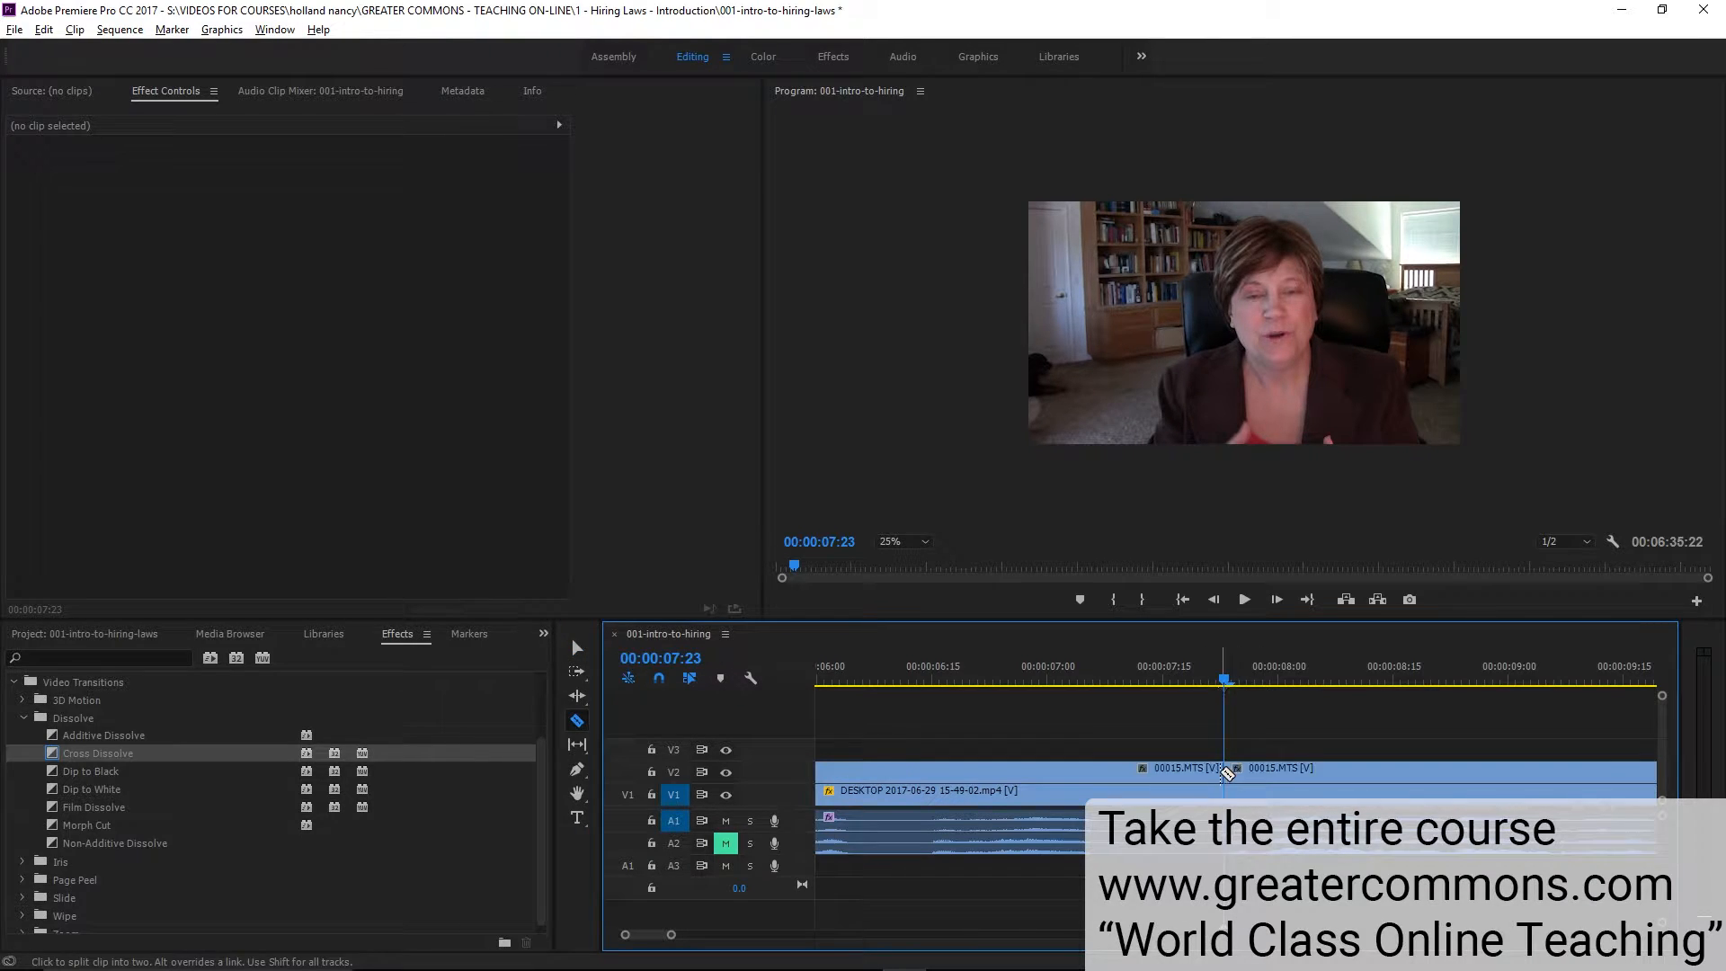
left_click(1225, 793)
key("v")
left_click_drag(1118, 730, 1170, 858)
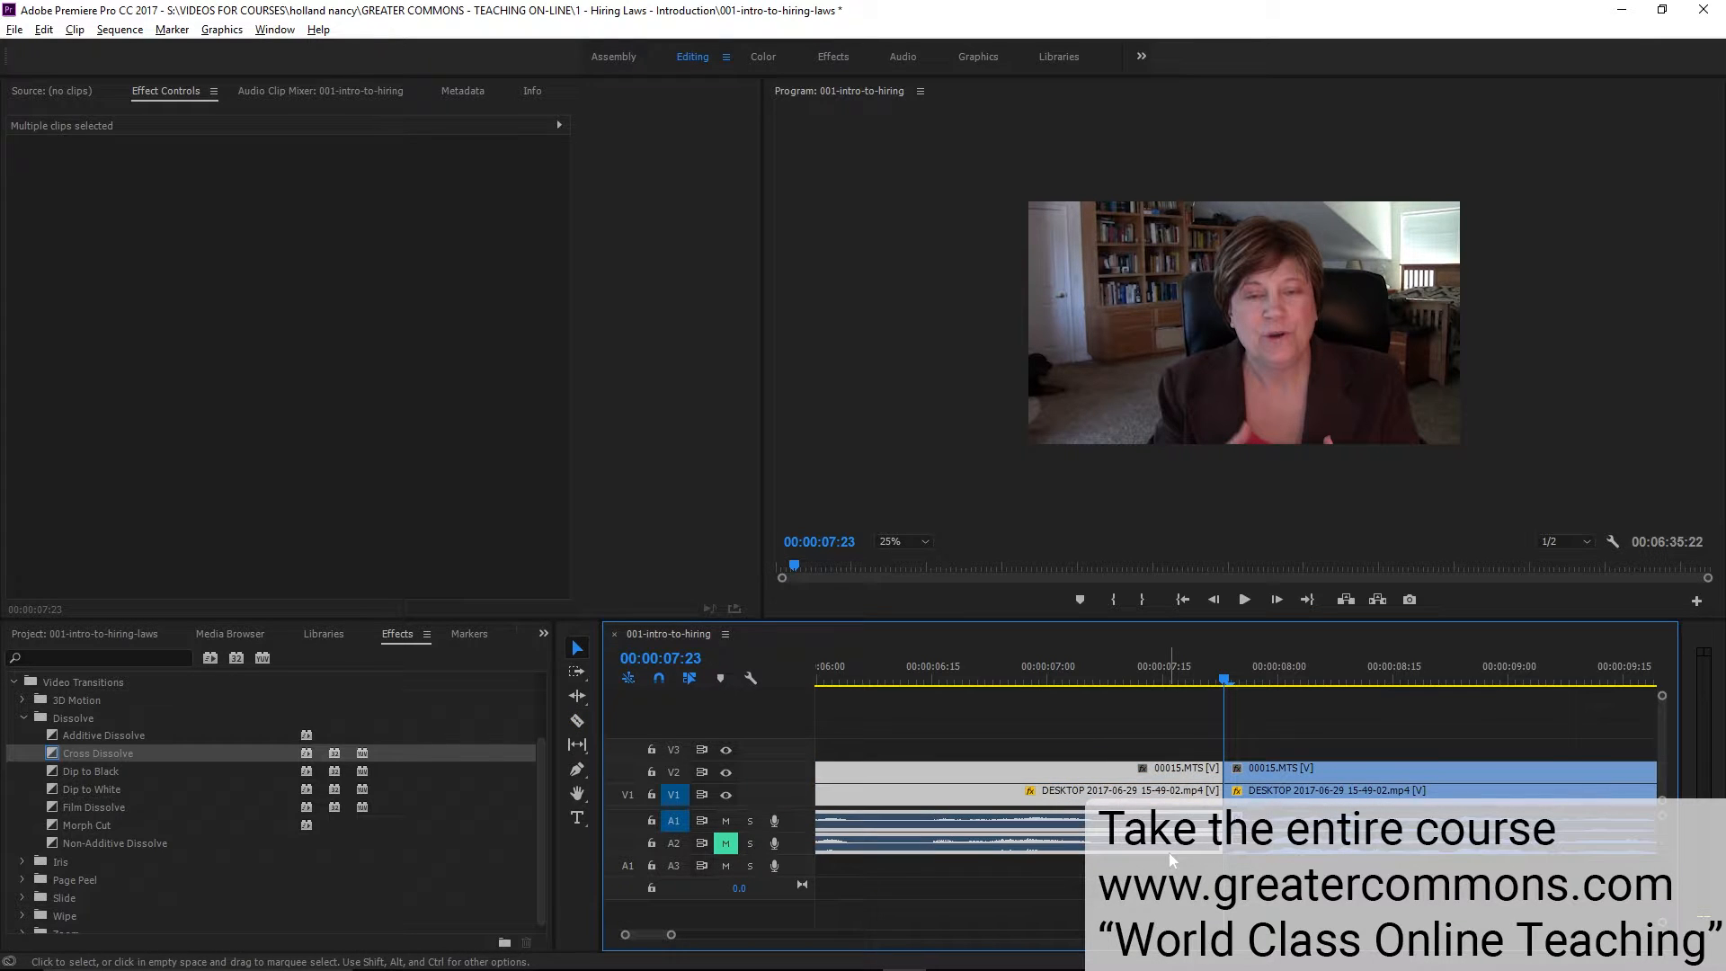
key("Delete")
Move the remaining webcam and DESKTOP clips with their audio to the sequence start and place the playhead at 00:00:00:00
key("minus")
key("minus")
key("minus")
key("minus")
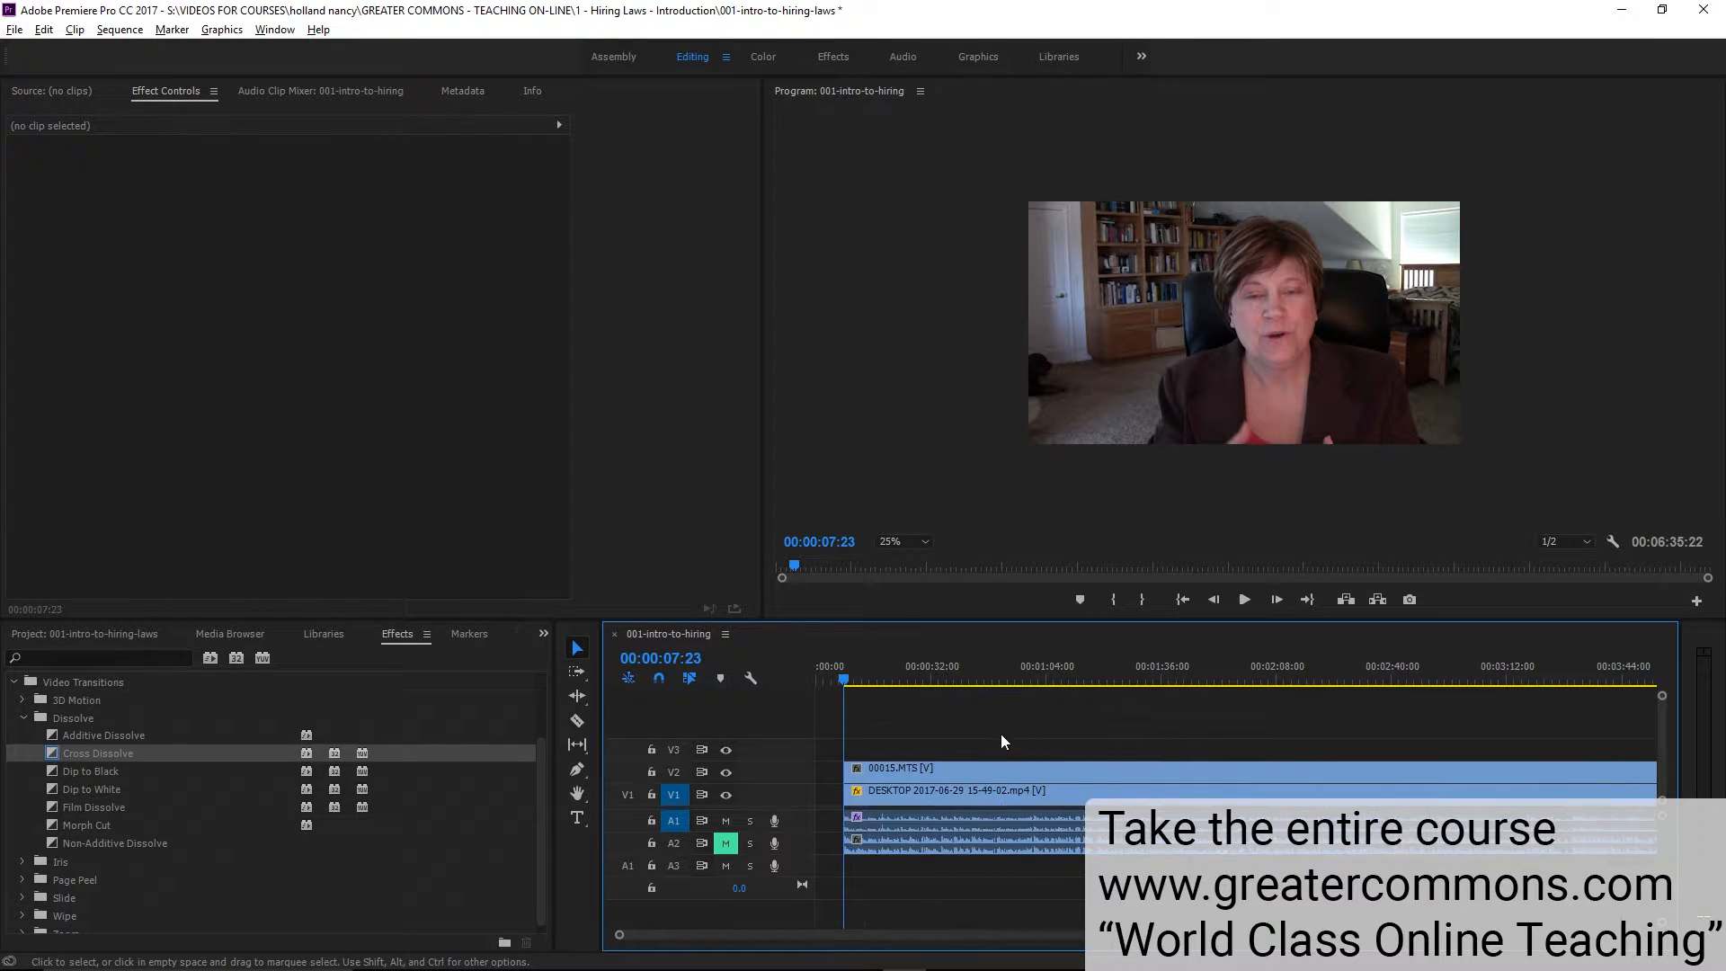
key("minus")
left_click_drag(978, 731, 954, 778)
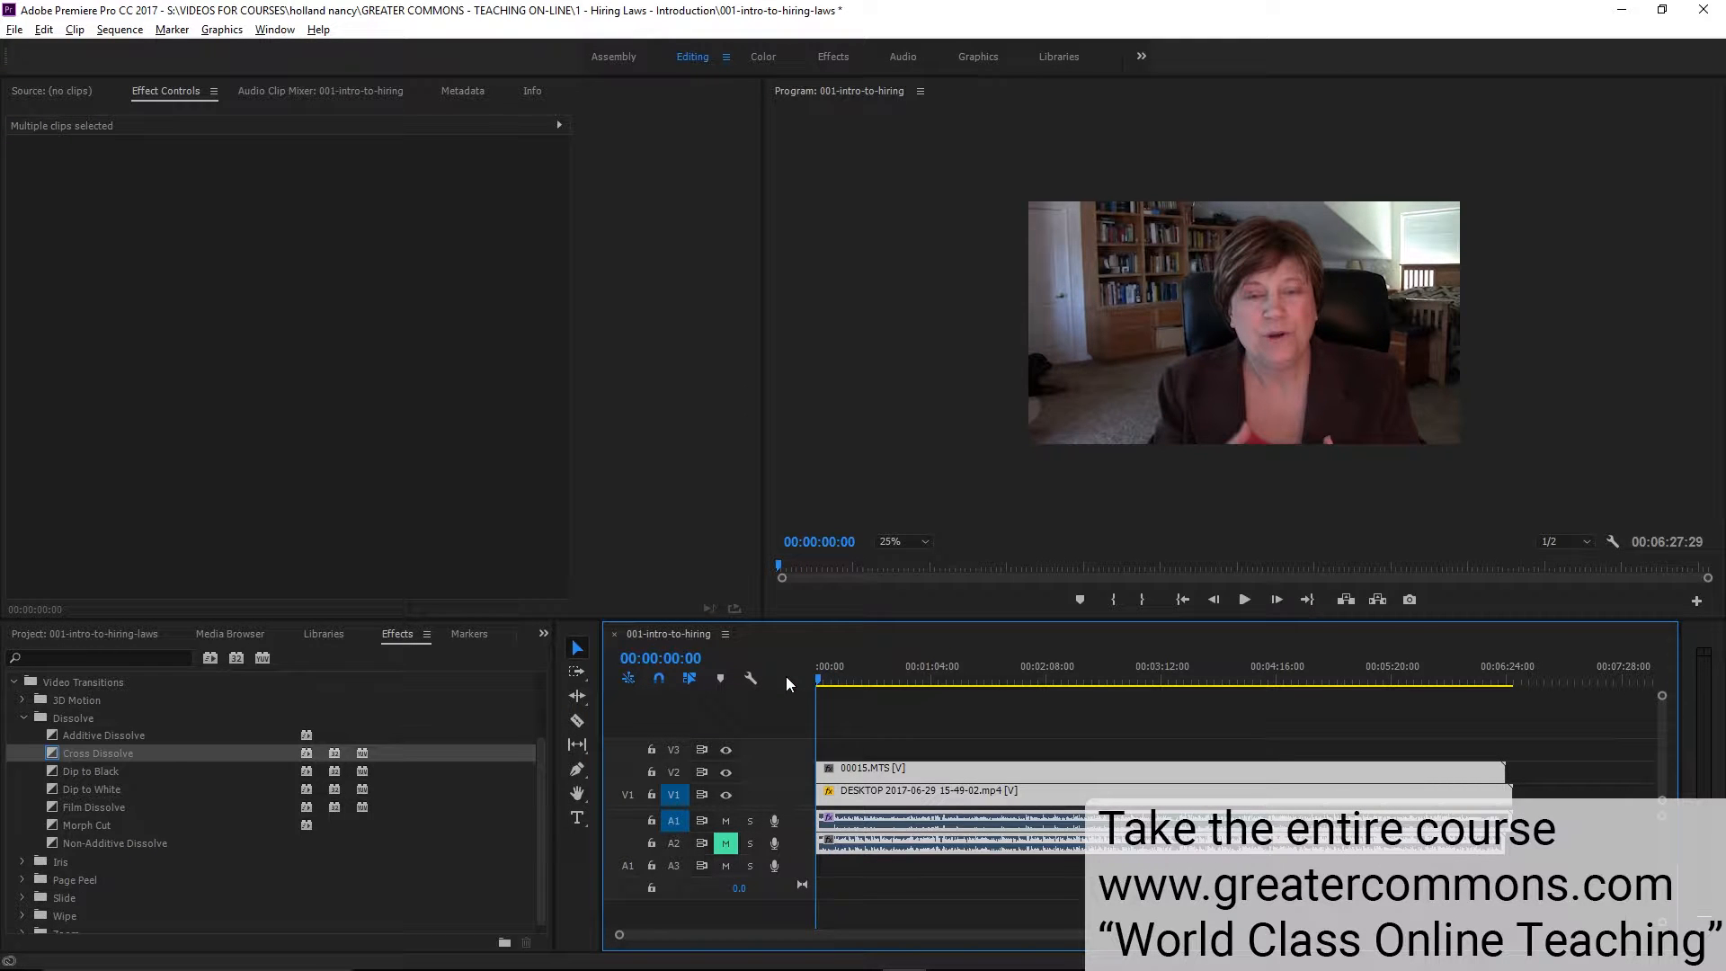
Play the shortened opening to find the next pause in speech and place the playhead at 00:00:09:20
key("space")
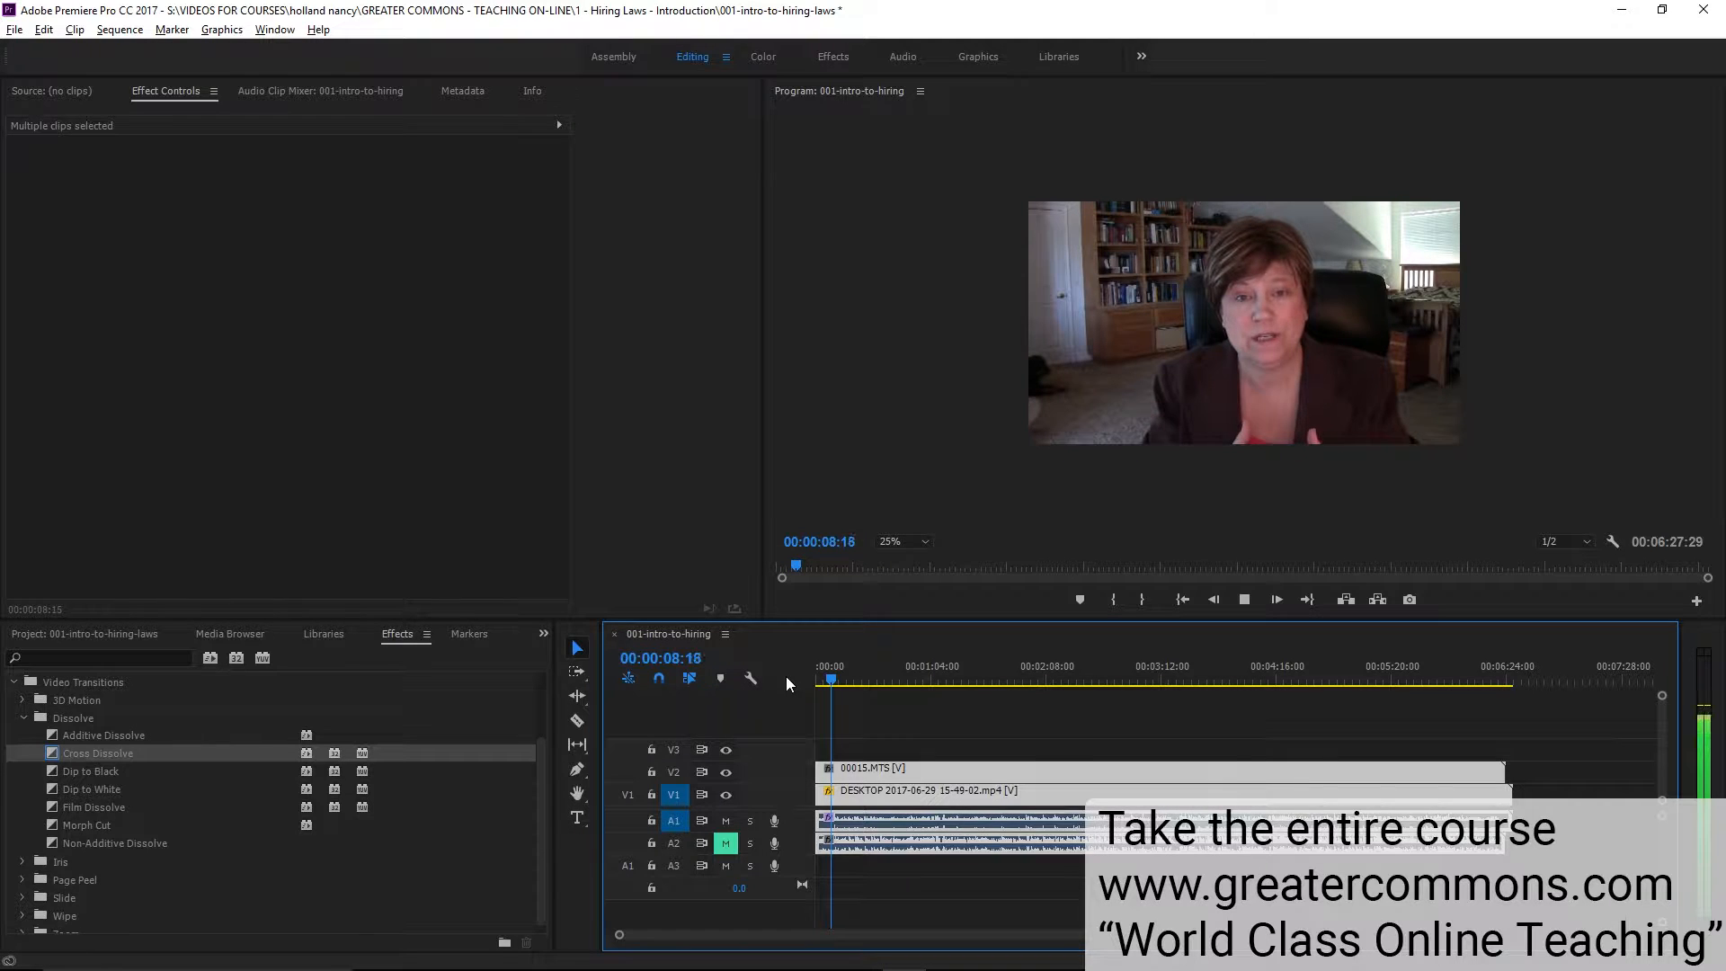
key("=")
key("=")
key("=")
key("=")
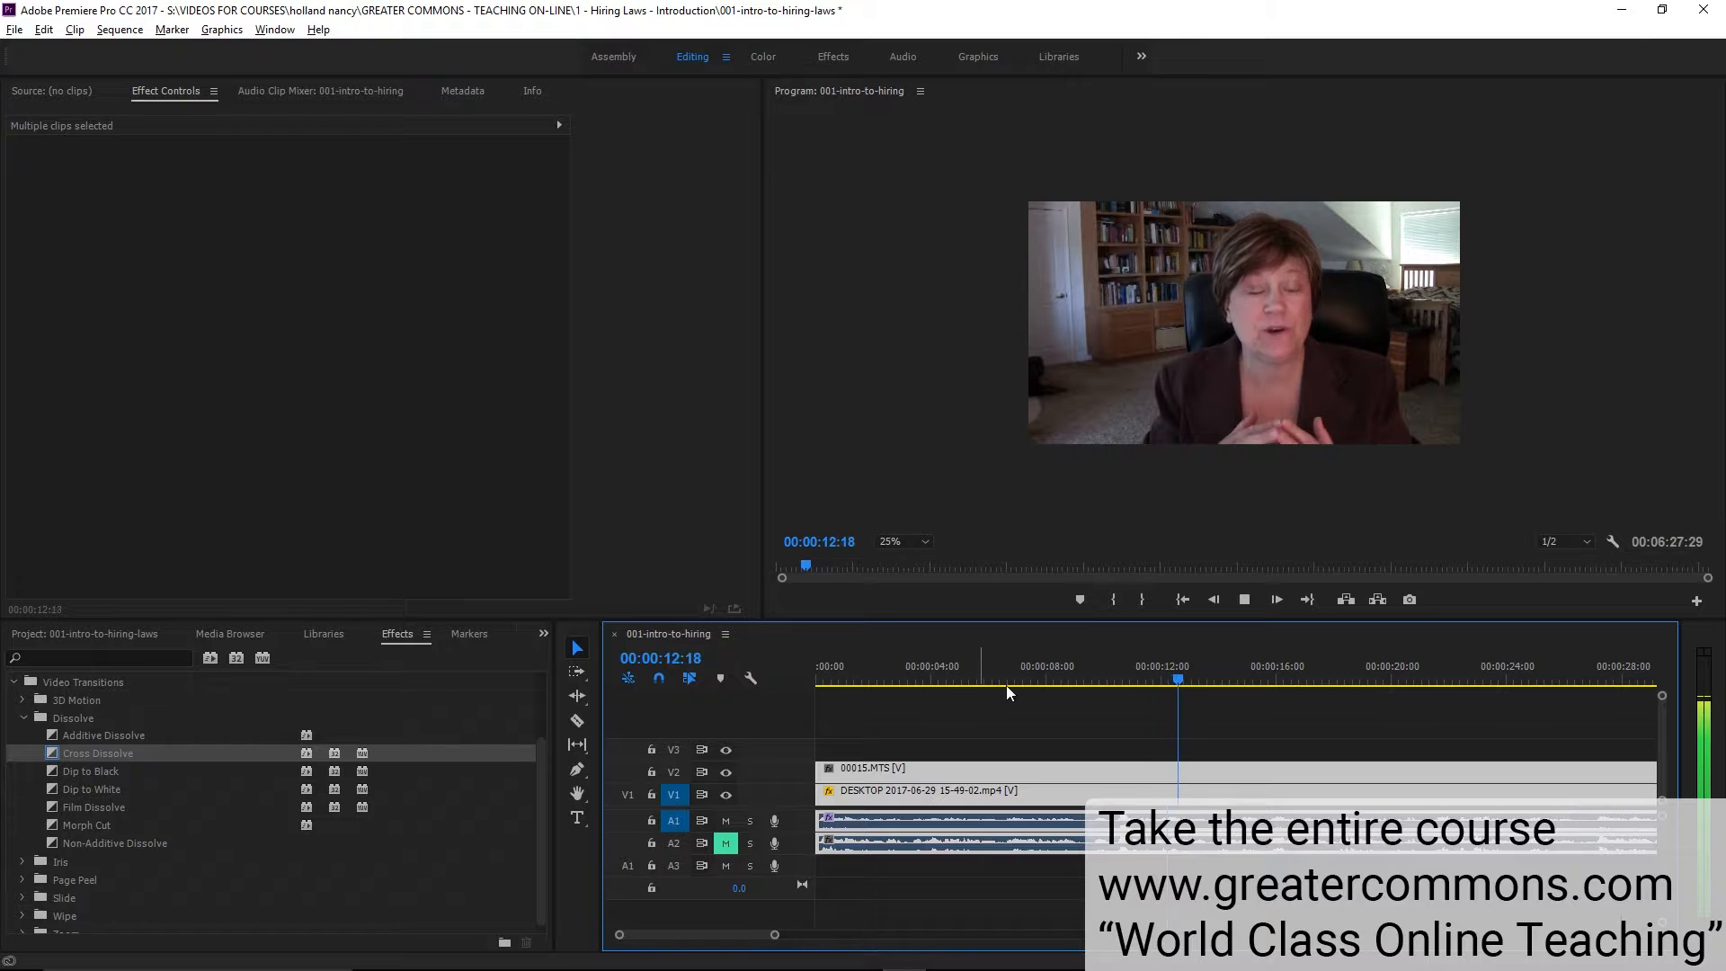
left_click(1092, 677)
left_click_drag(1090, 675, 1096, 675)
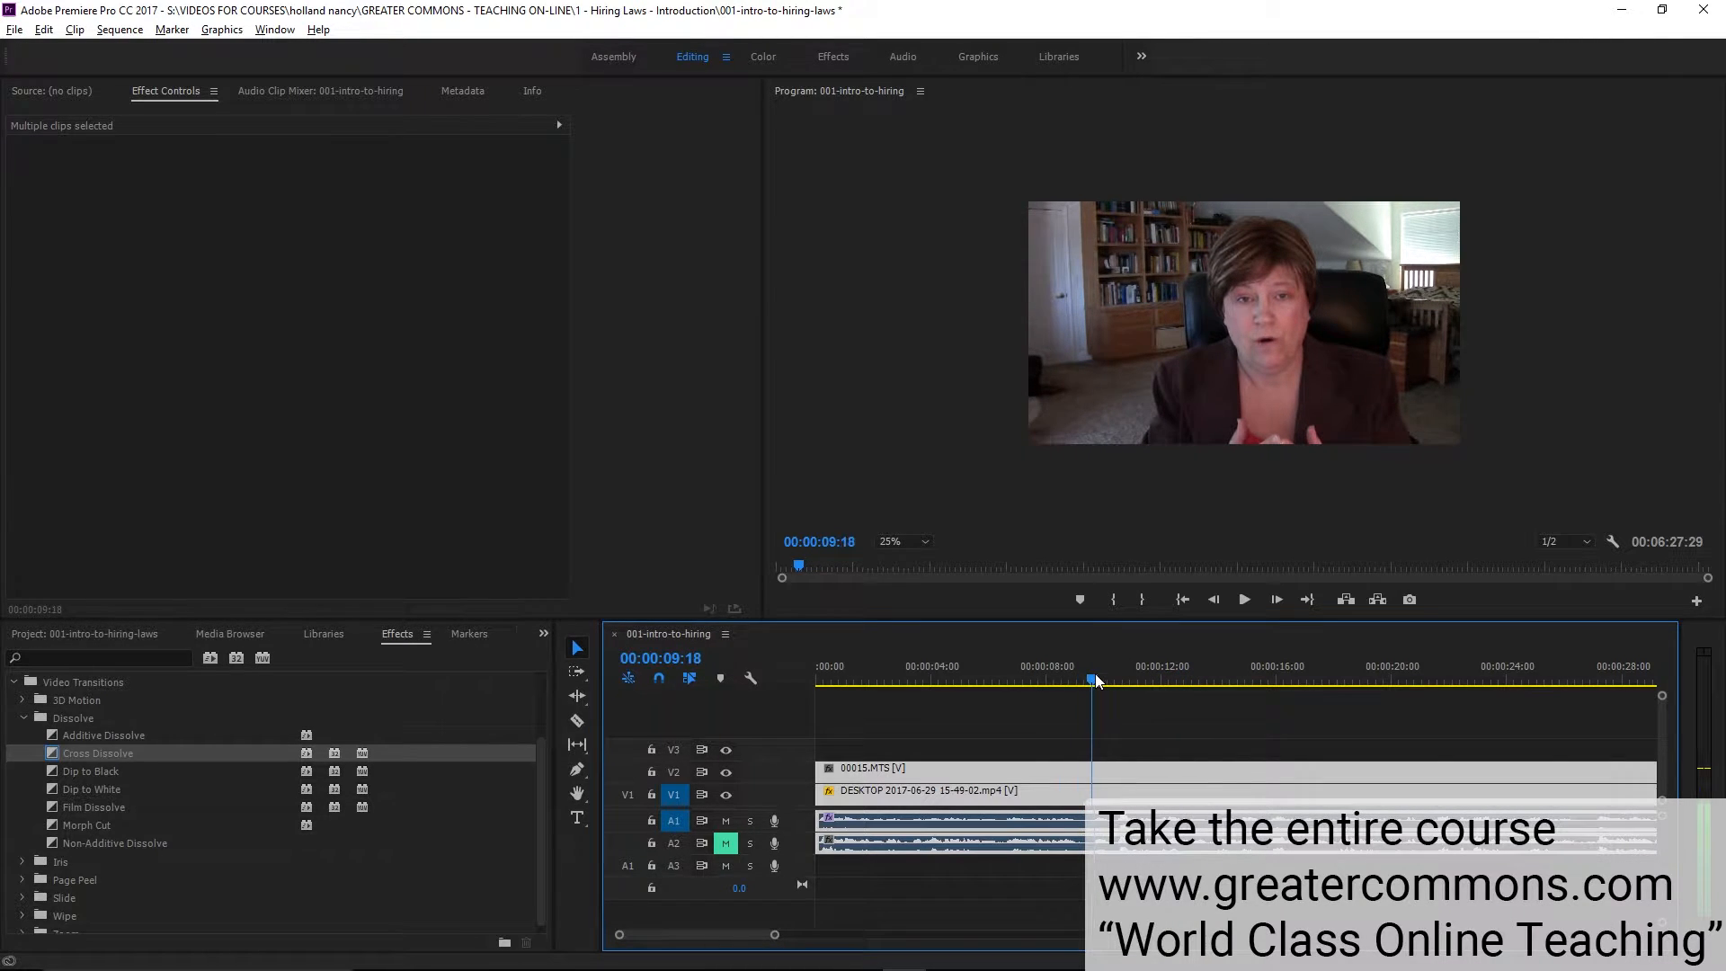
key("equal")
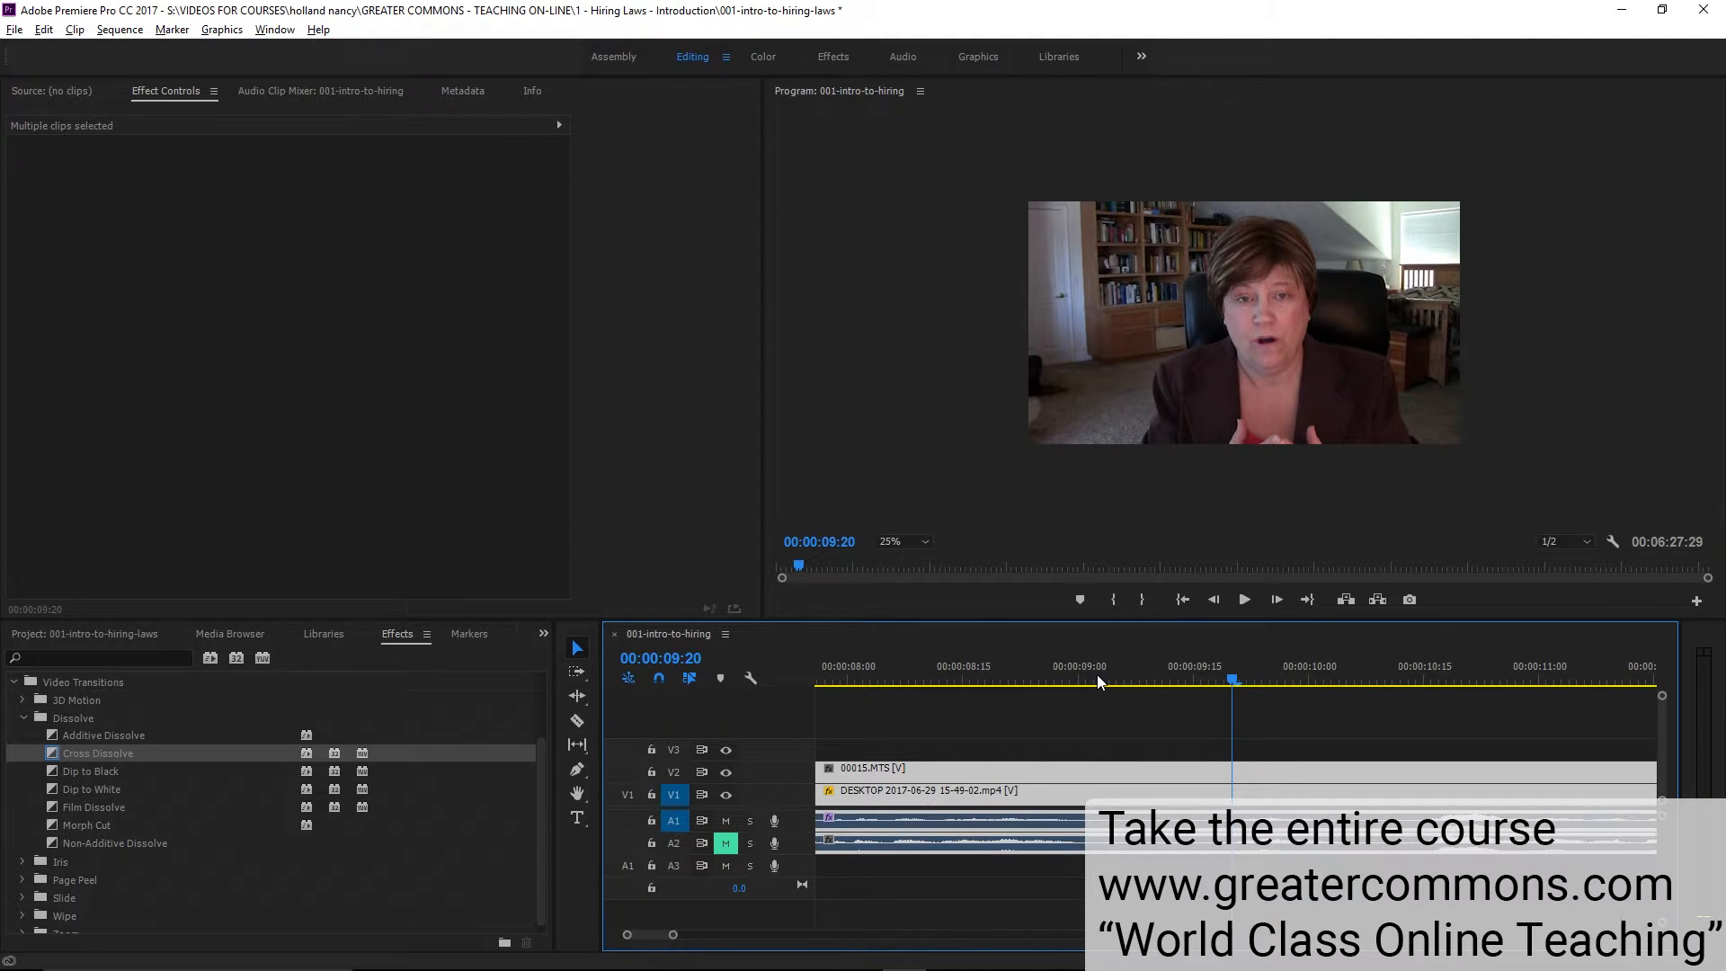
key("space")
left_click_drag(1218, 675, 1233, 680)
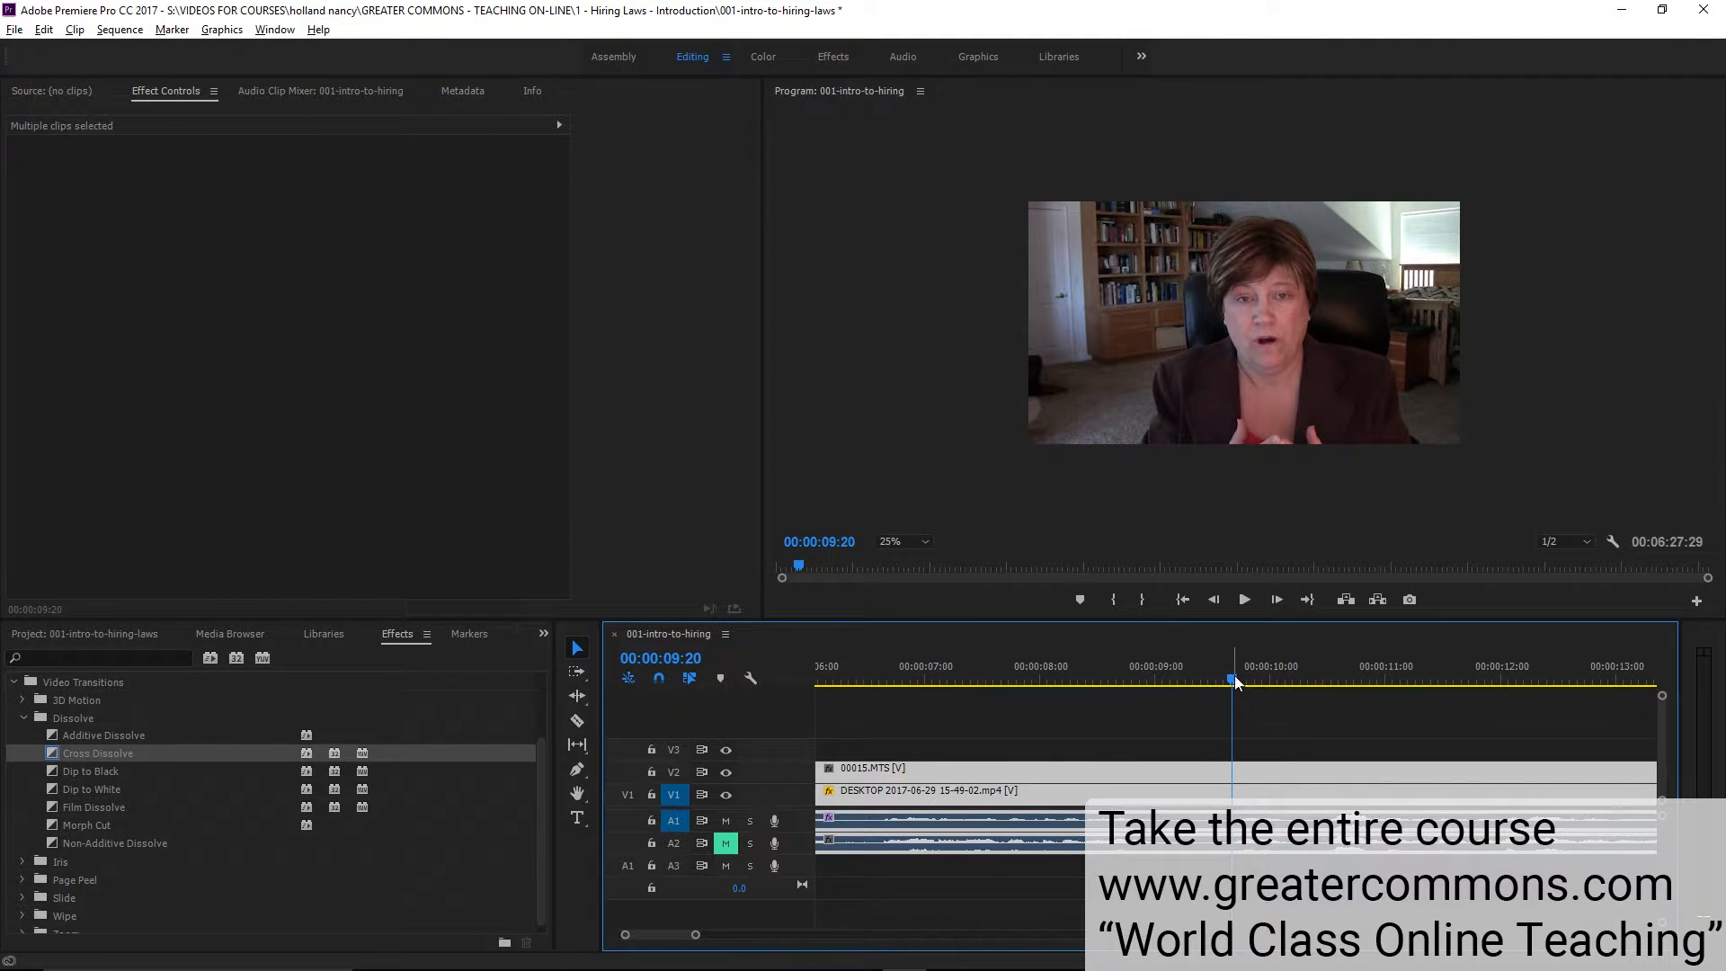
Split the webcam and DESKTOP clips with their audio at 00:00:09:20 and again at 00:00:10:05
key("c")
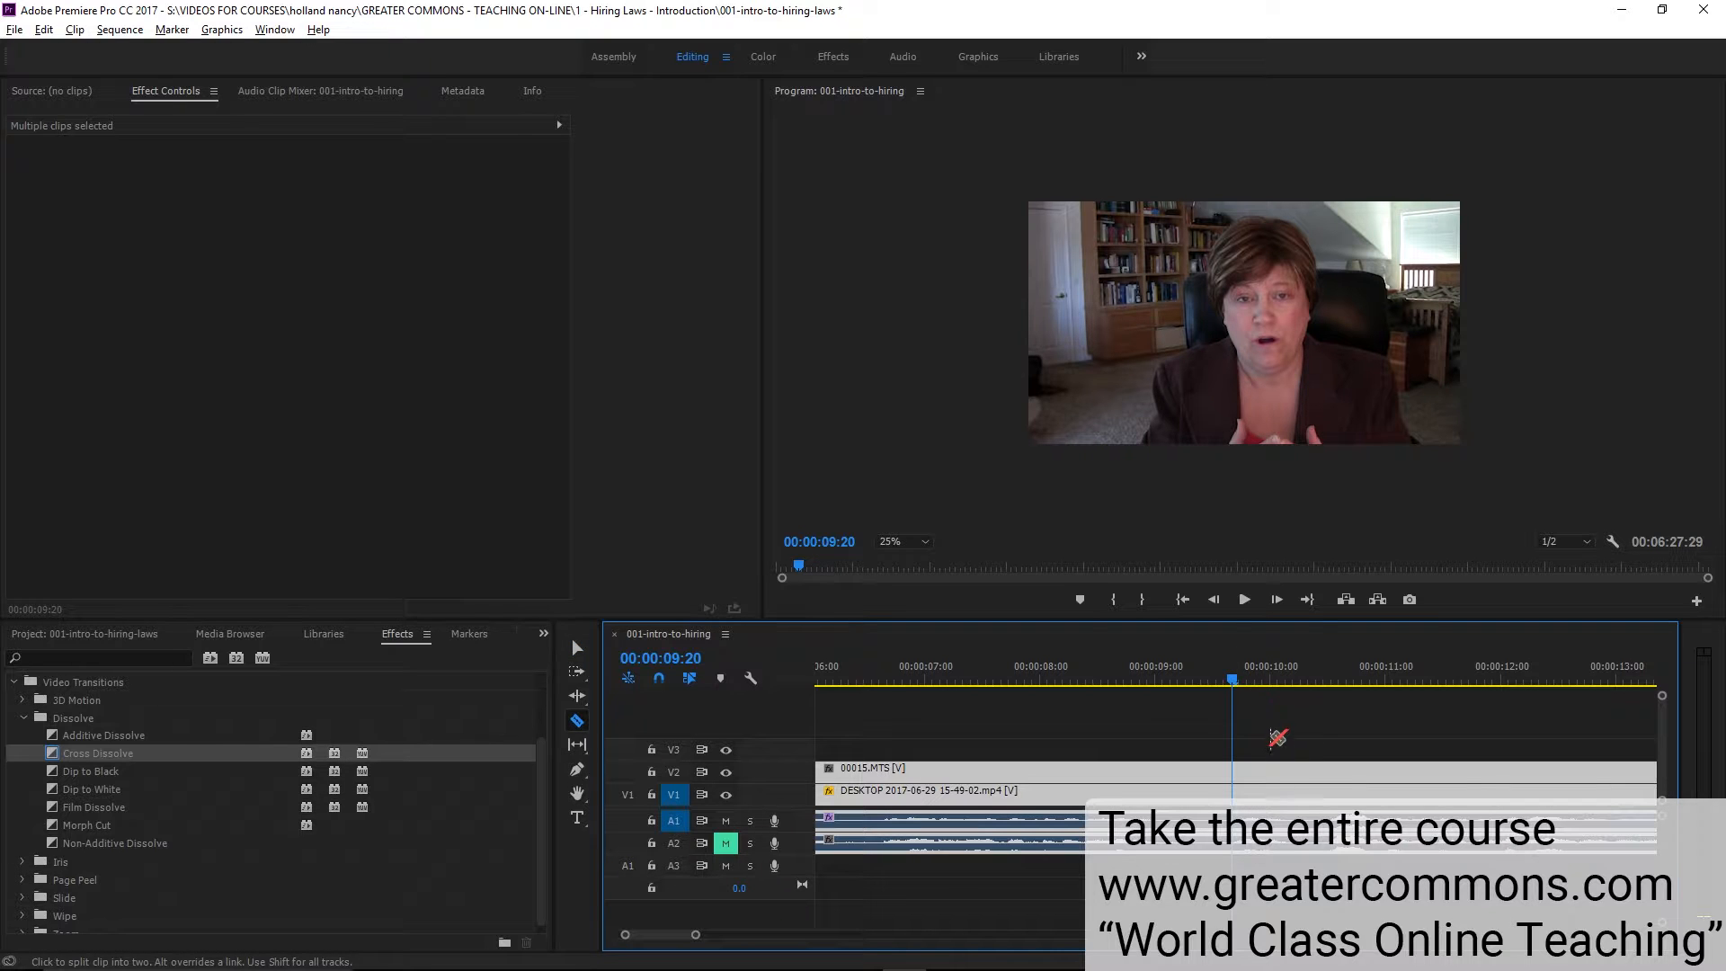
left_click(1238, 766)
left_click(1236, 790)
left_click_drag(1233, 685, 1290, 687)
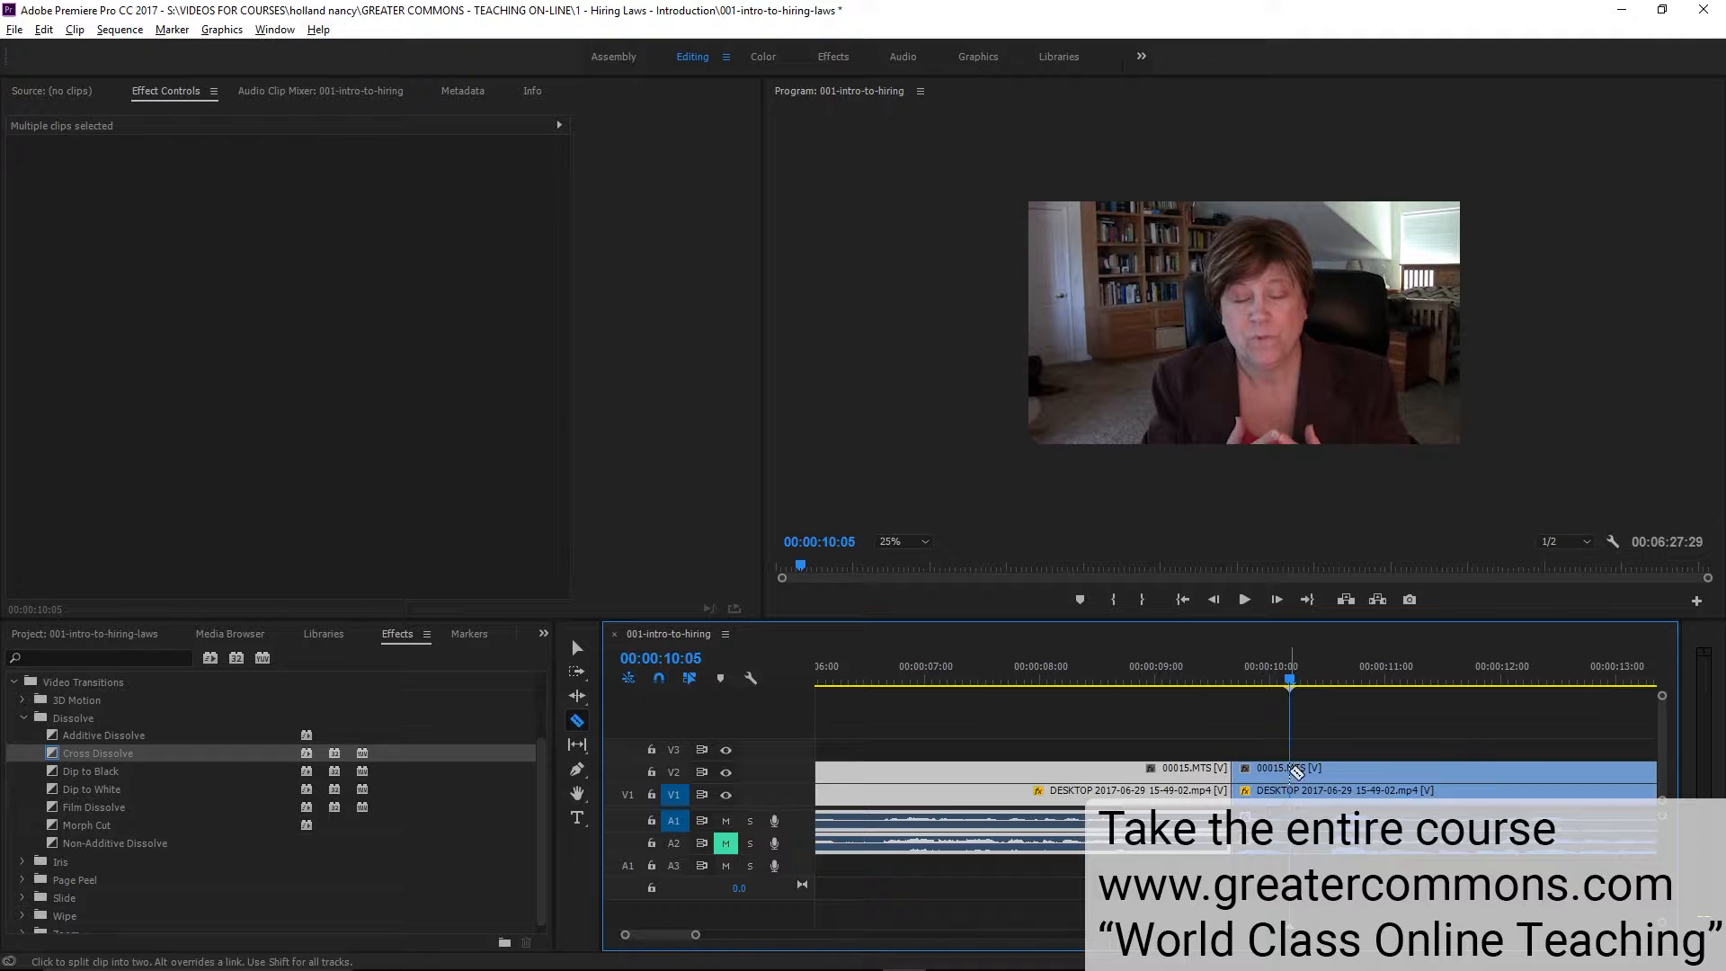
left_click(1295, 769)
left_click(1297, 789)
Delete the short webcam and DESKTOP segments between the two cuts and move the following clips back to close the gap
key("v")
left_click(1244, 734)
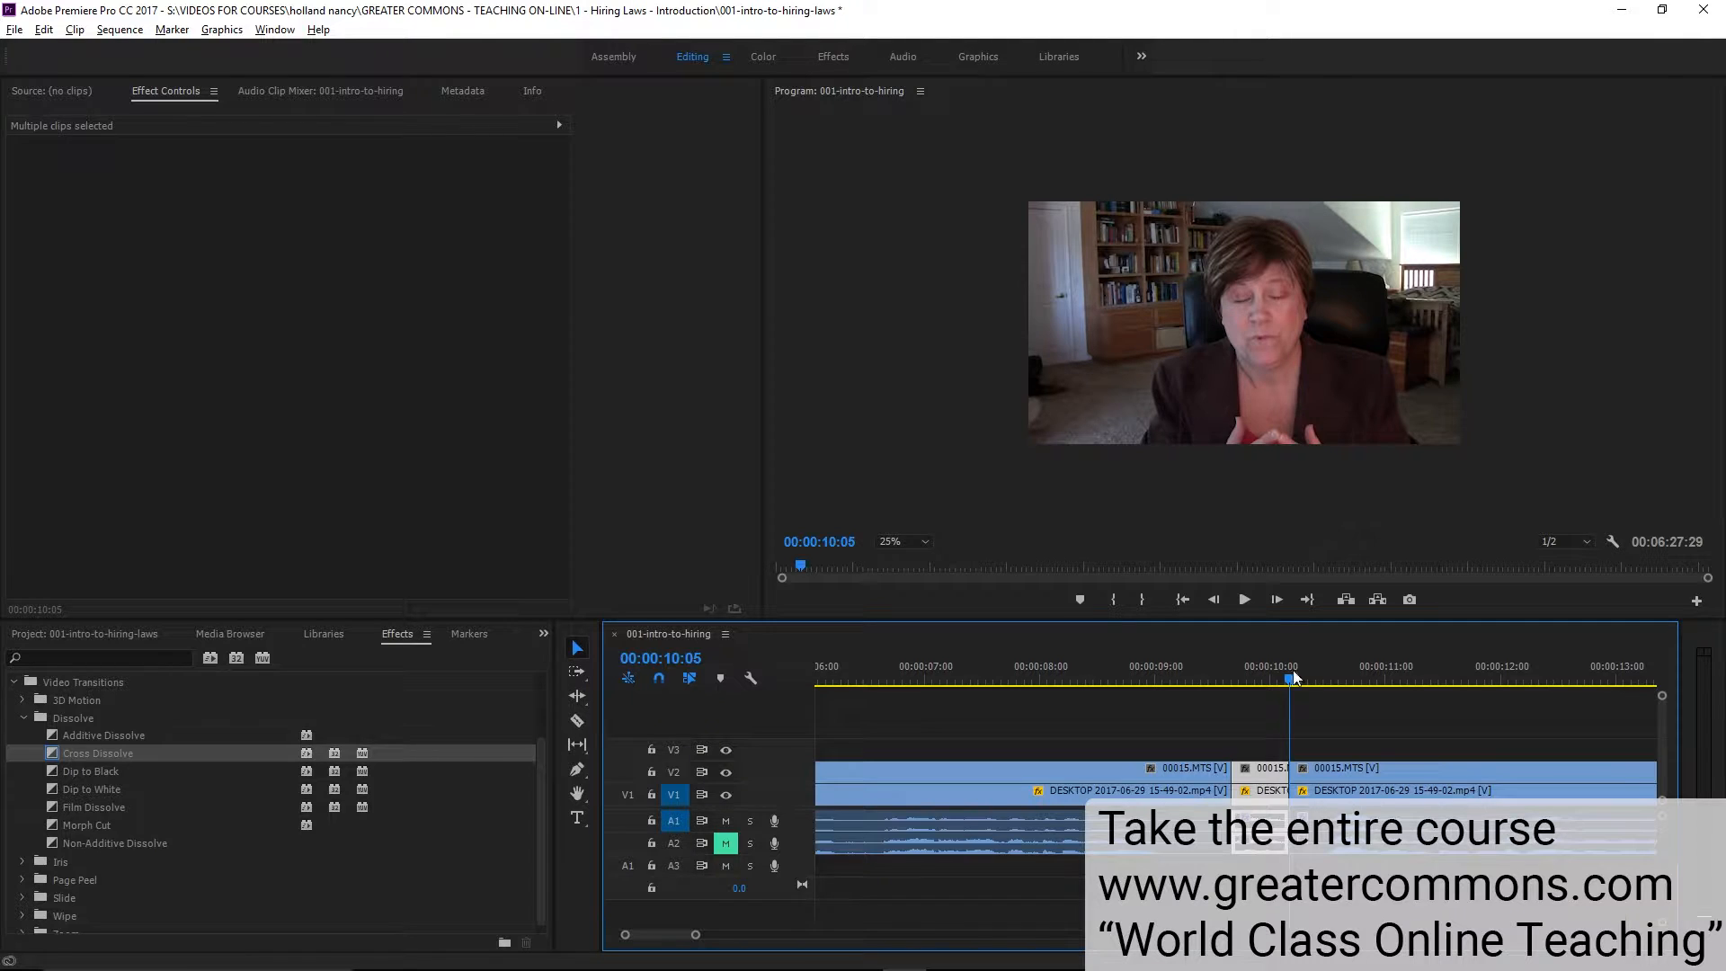
key("Delete")
left_click(1344, 771)
left_click_drag(1344, 771, 1296, 780)
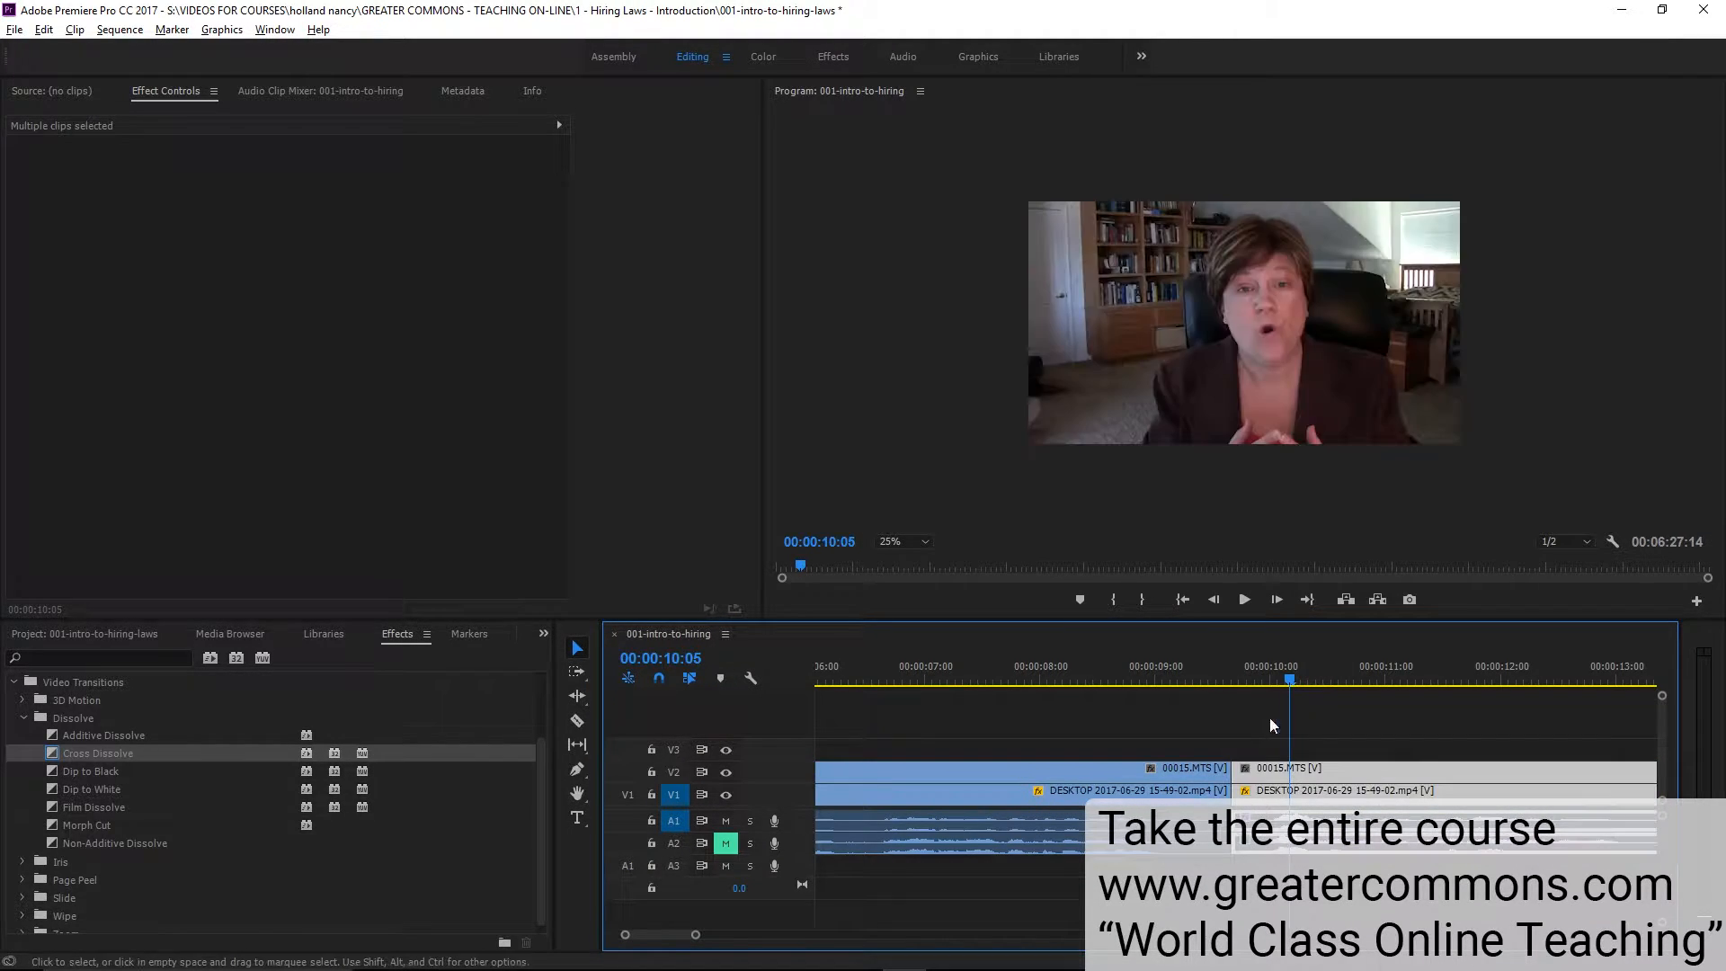
Set the program preview zoom to Fit and play the sequence from 00:00:00:00 through the new cut
key("minus")
key("minus")
key("minus")
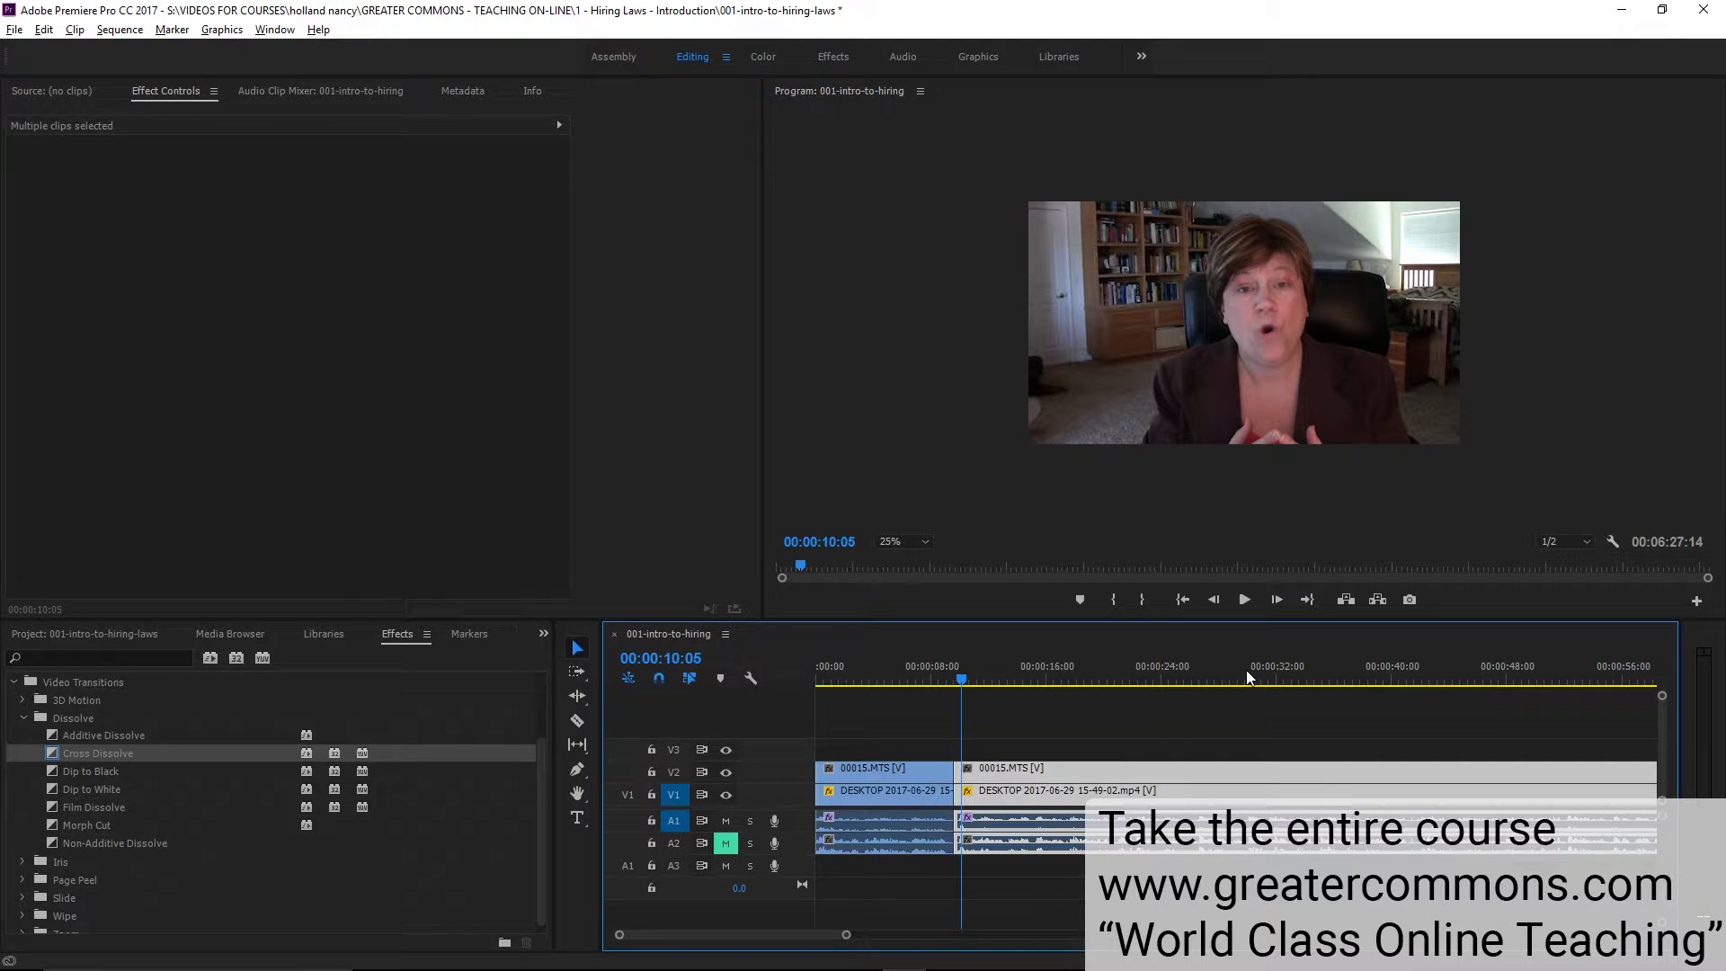
mouse_move(941, 672)
left_mouse_down()
mouse_move(915, 671)
mouse_move(936, 672)
left_mouse_up()
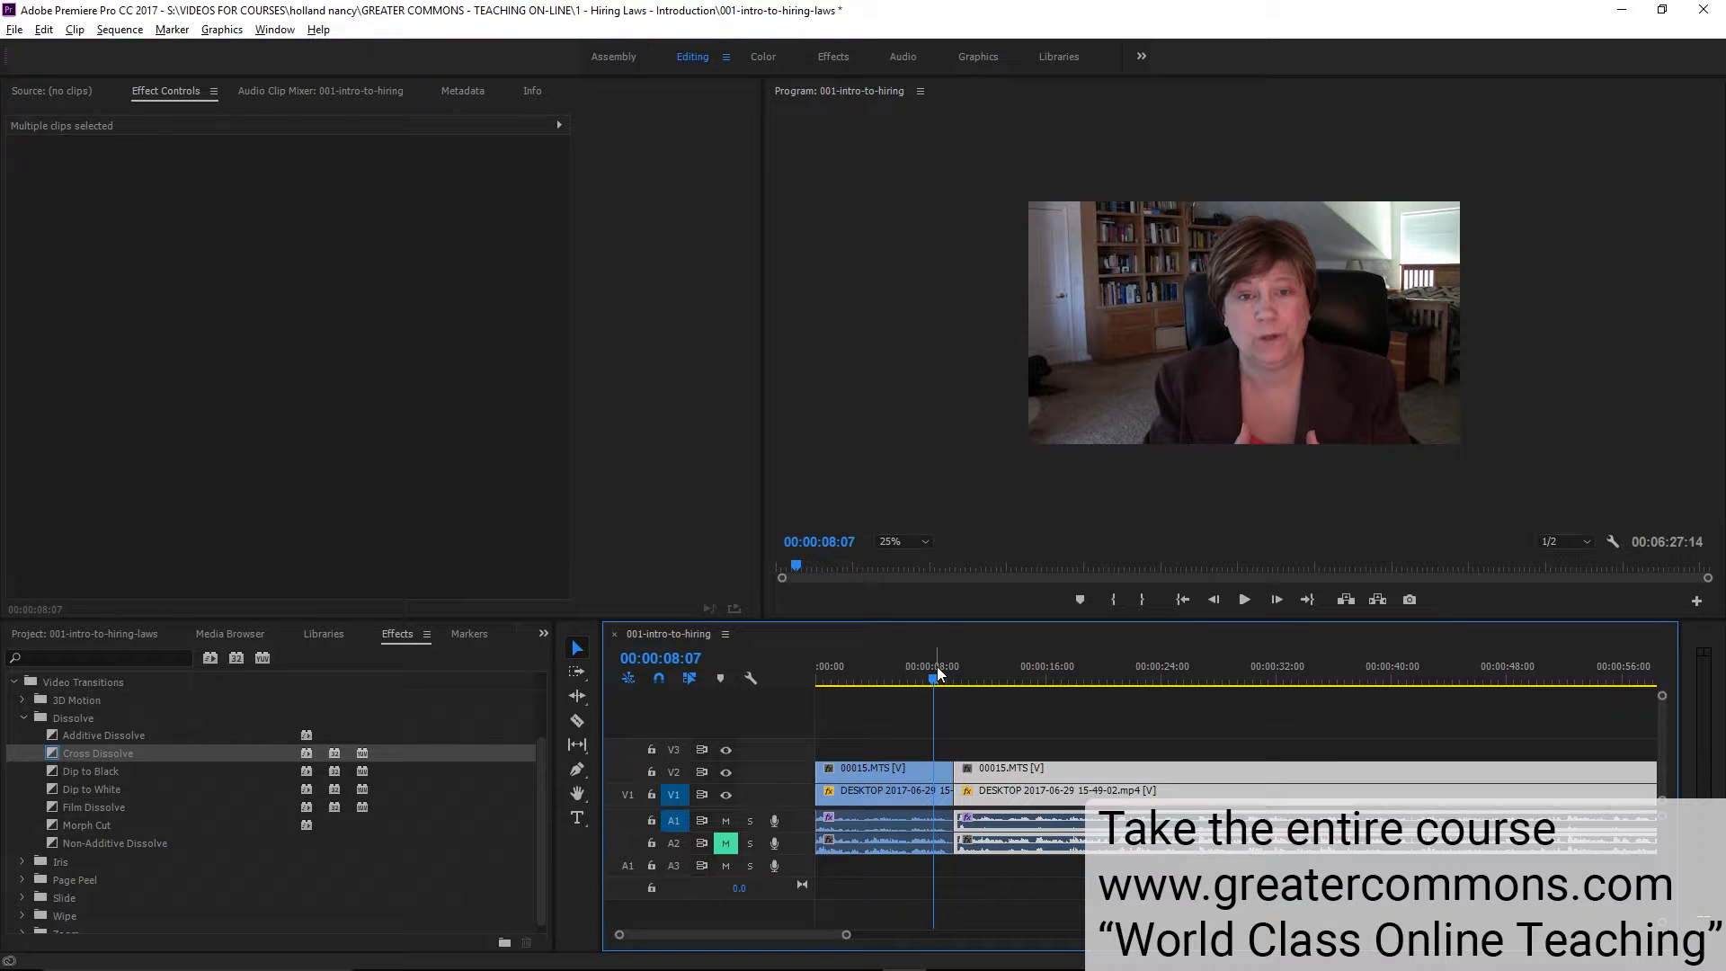
left_click_drag(937, 670, 791, 670)
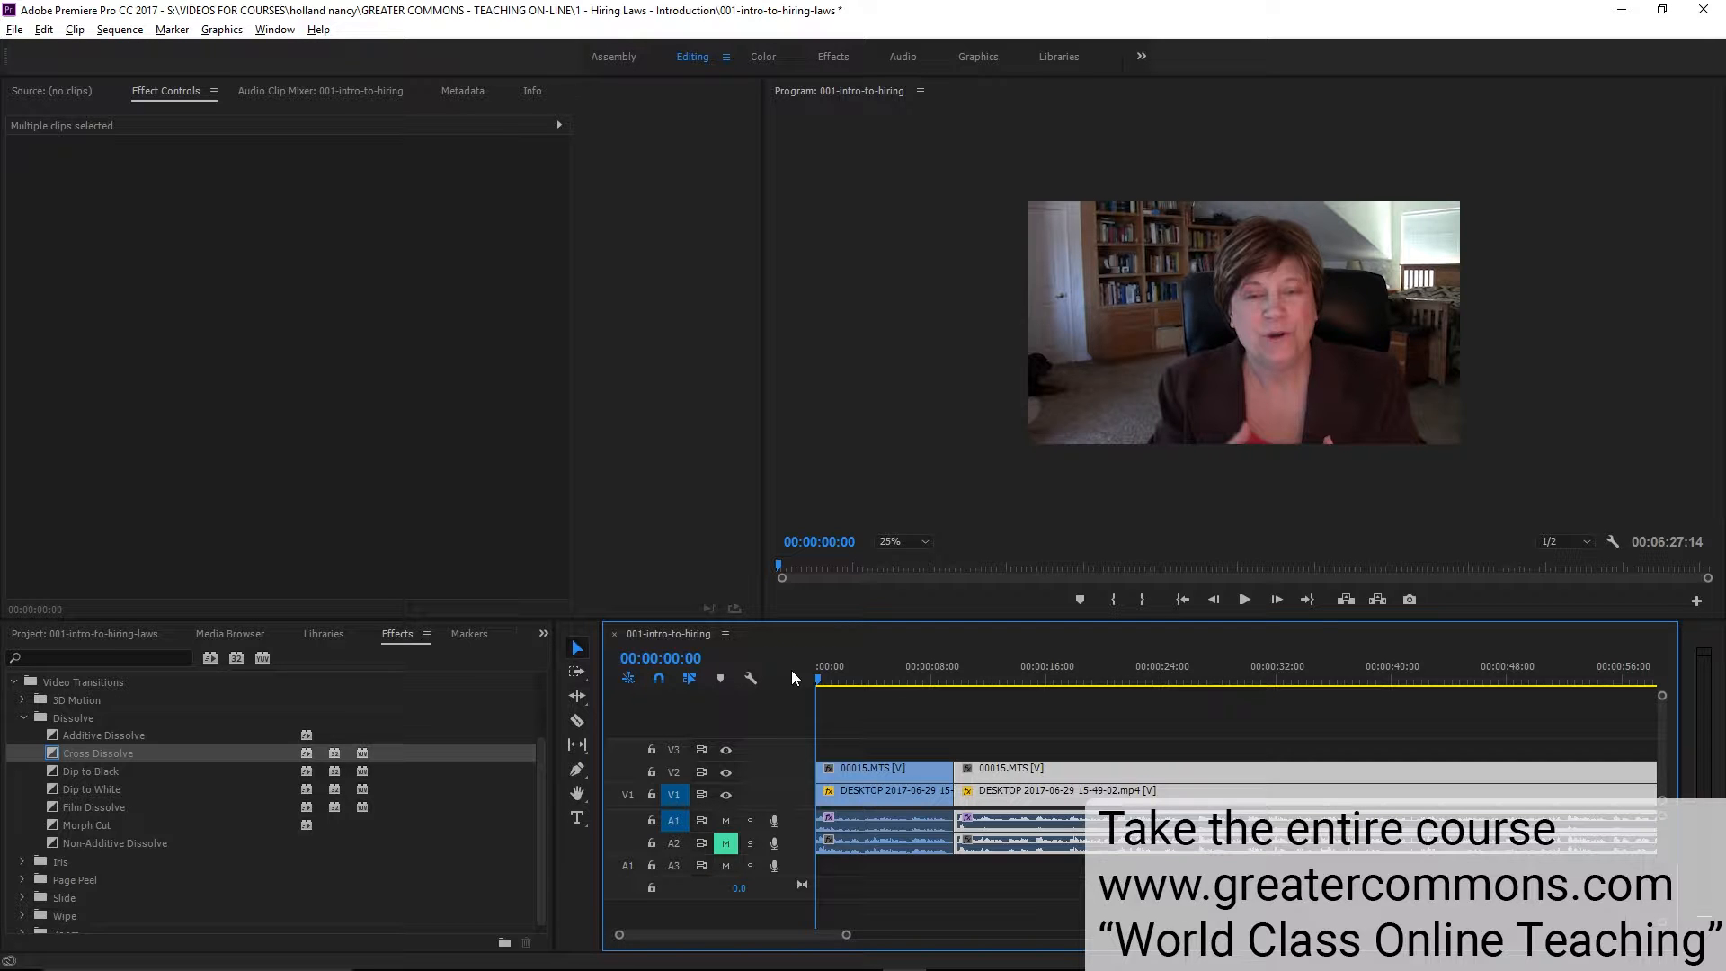
left_click(900, 540)
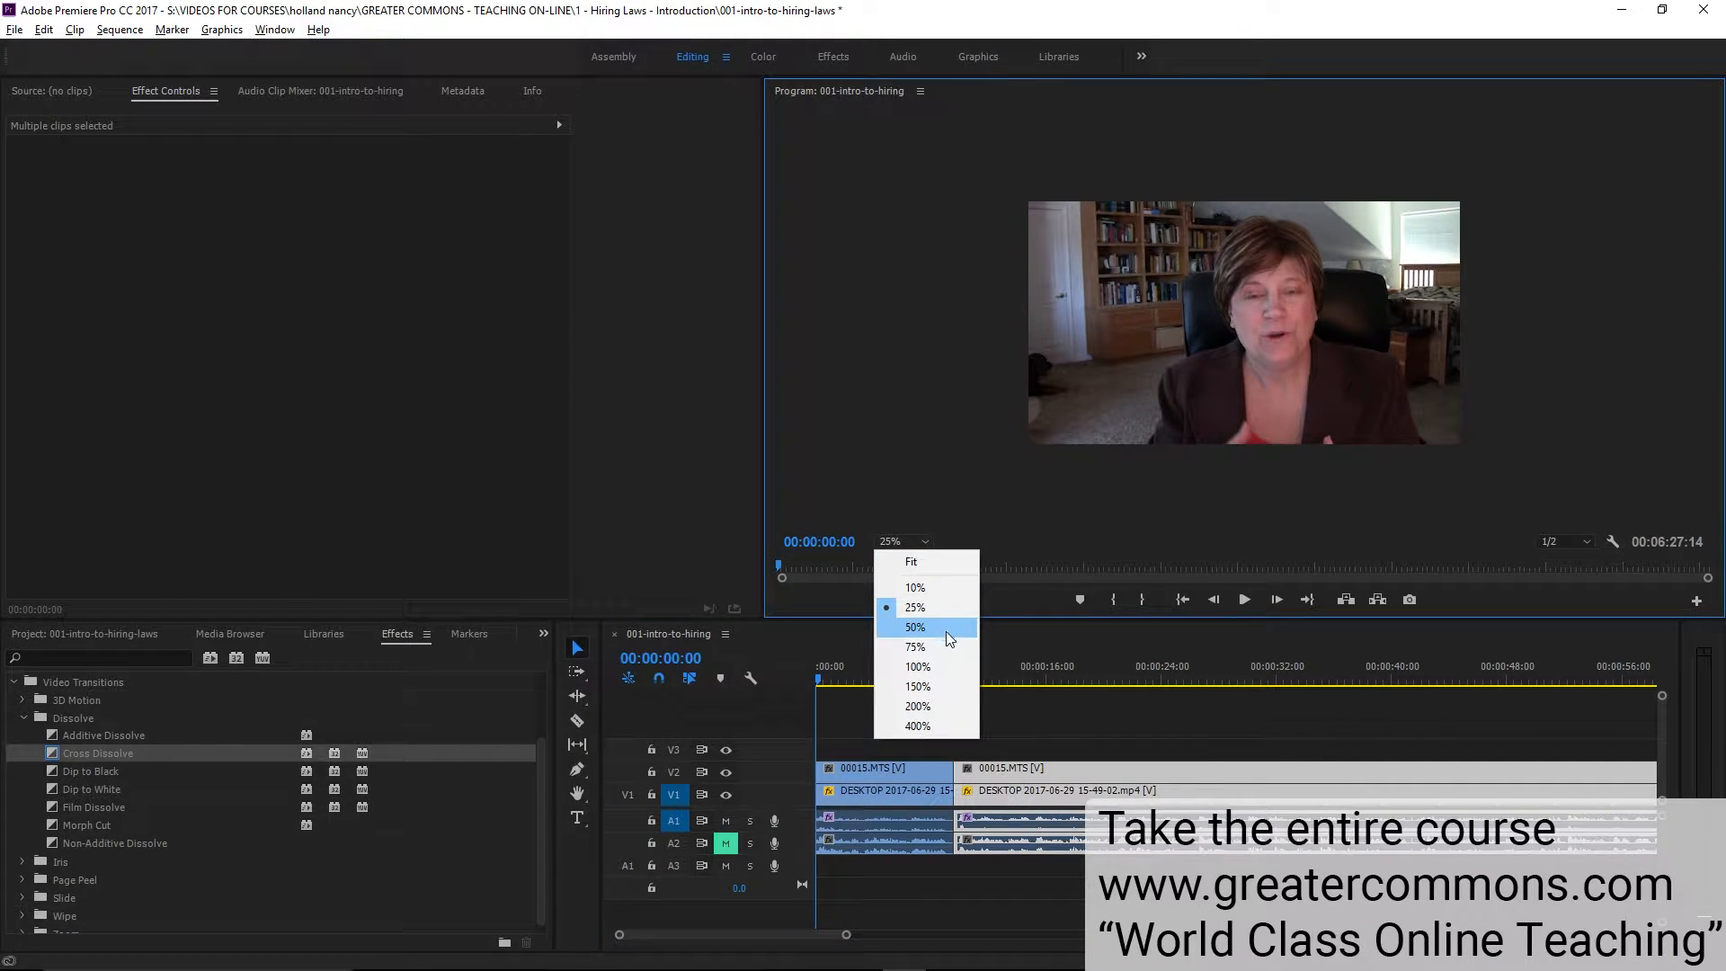
left_click(923, 561)
key("space")
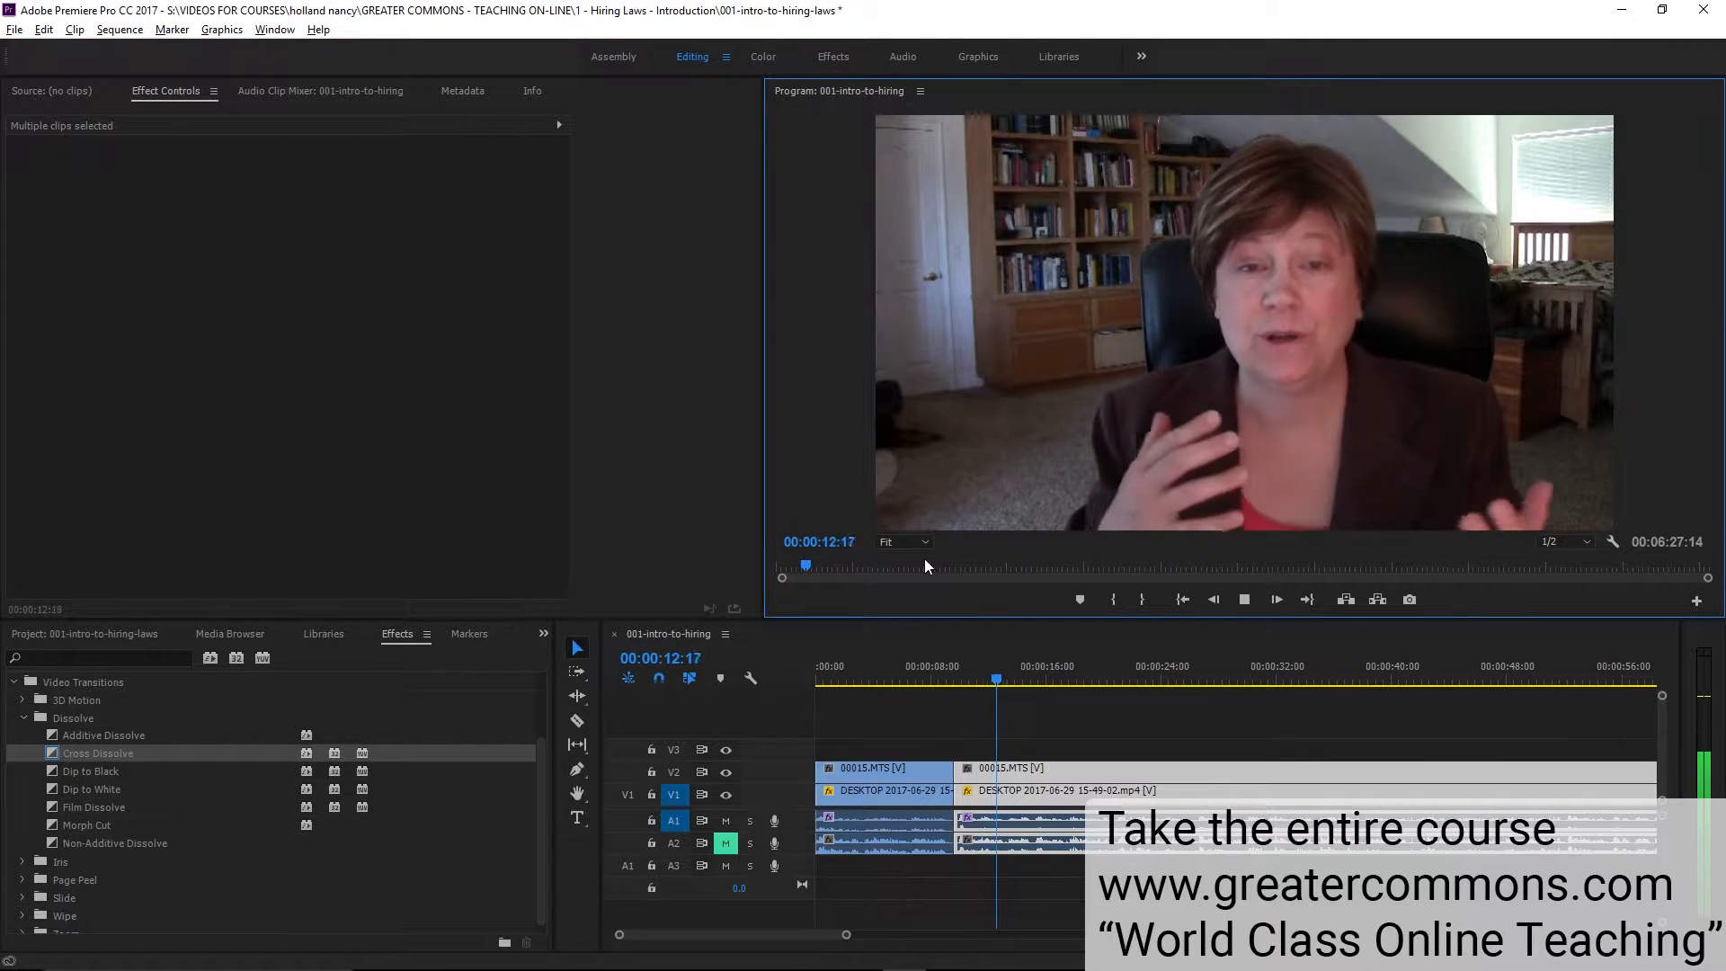
key("space")
Trim the ends of the opening webcam and DESKTOP clips with their audio to 00:00:09:11 and close the gap behind them
scroll(924, 558, "up", 5)
left_click(951, 680)
key("equal")
key("equal")
key("equal")
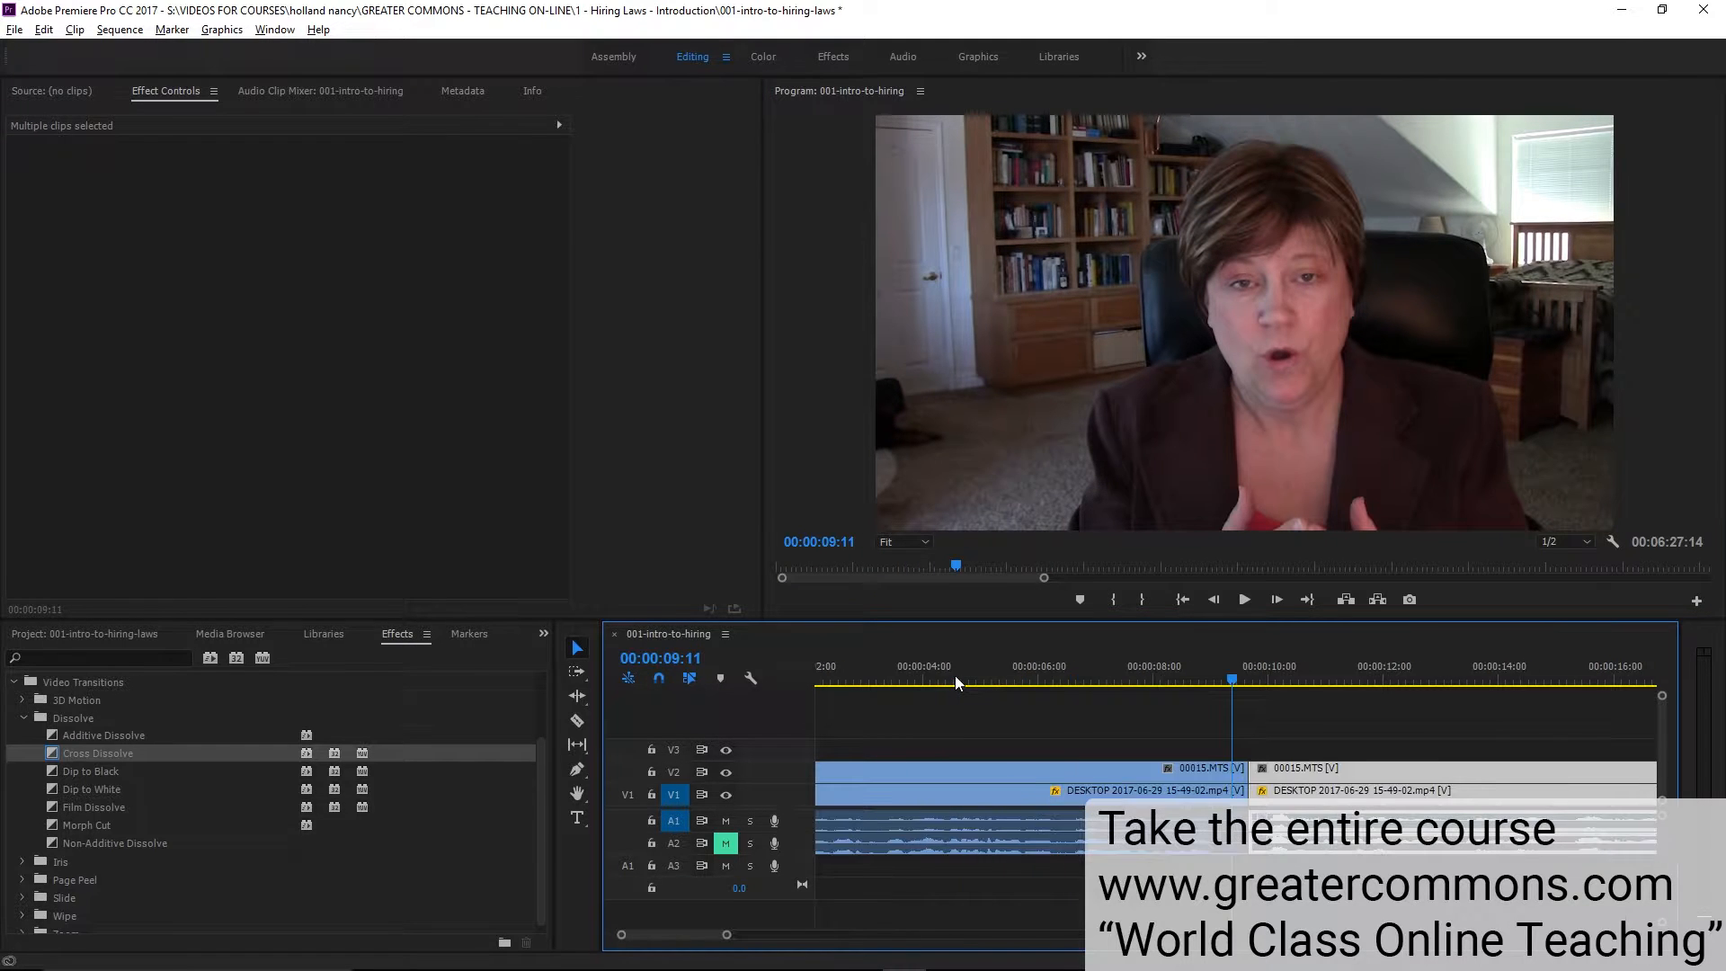
key("minus")
mouse_move(1233, 676)
left_mouse_down()
mouse_move(1277, 679)
mouse_move(1230, 676)
left_mouse_up()
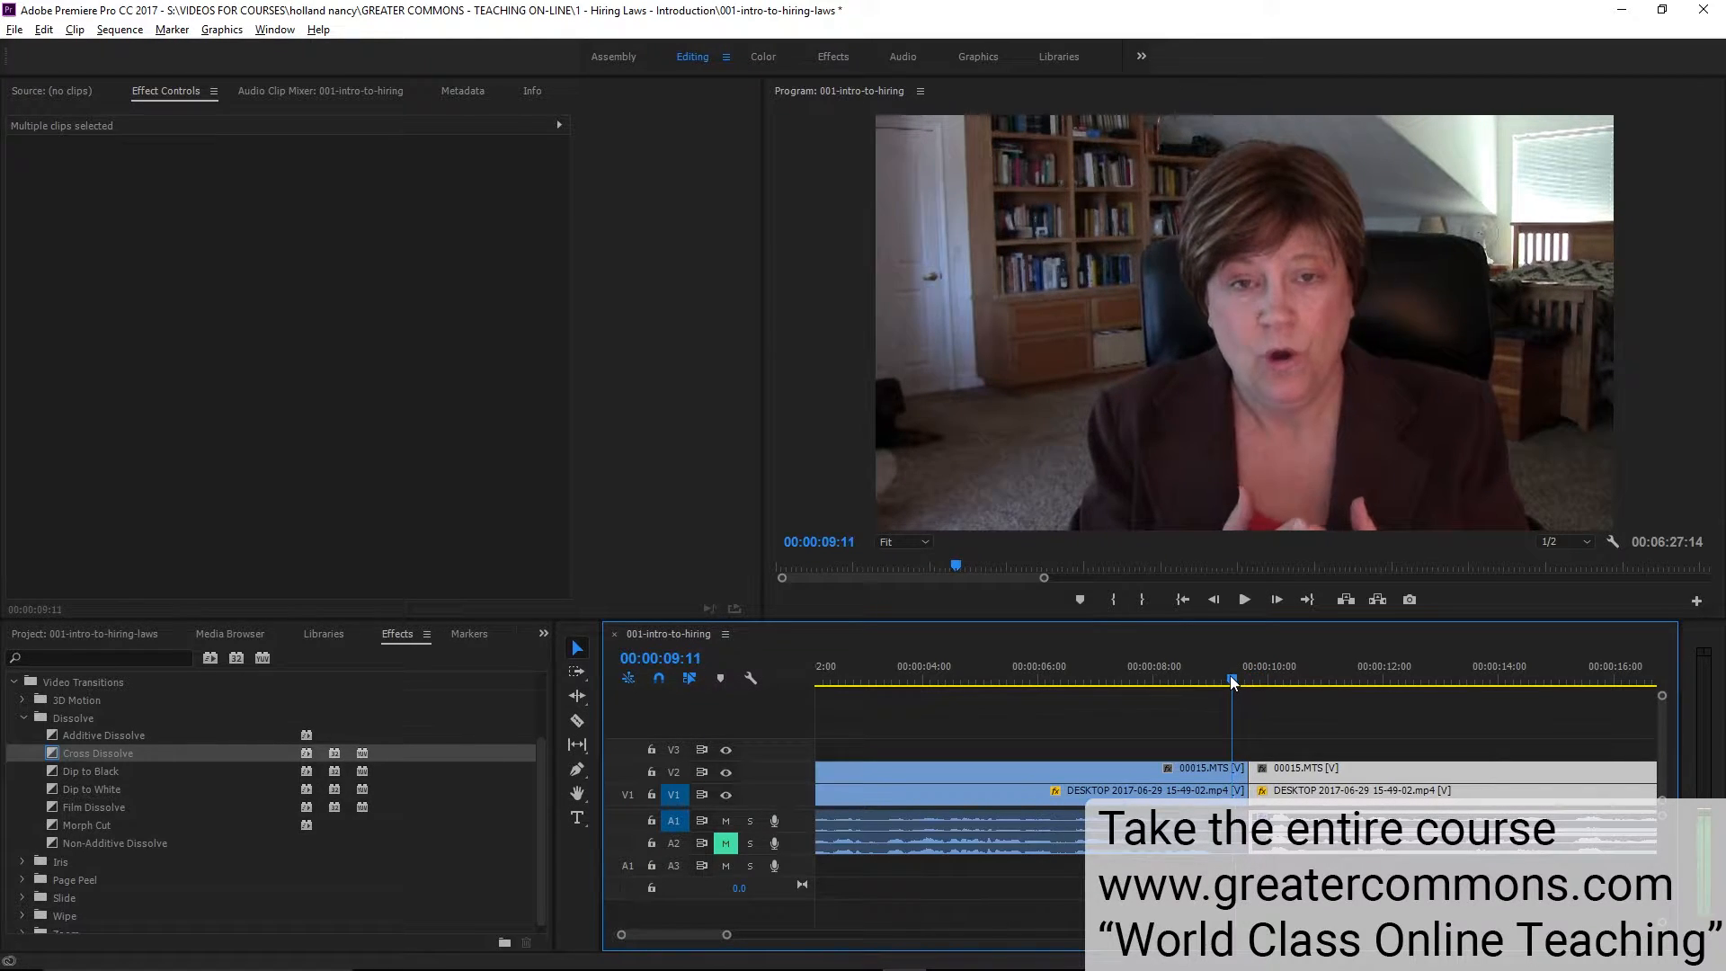
left_click(1240, 768)
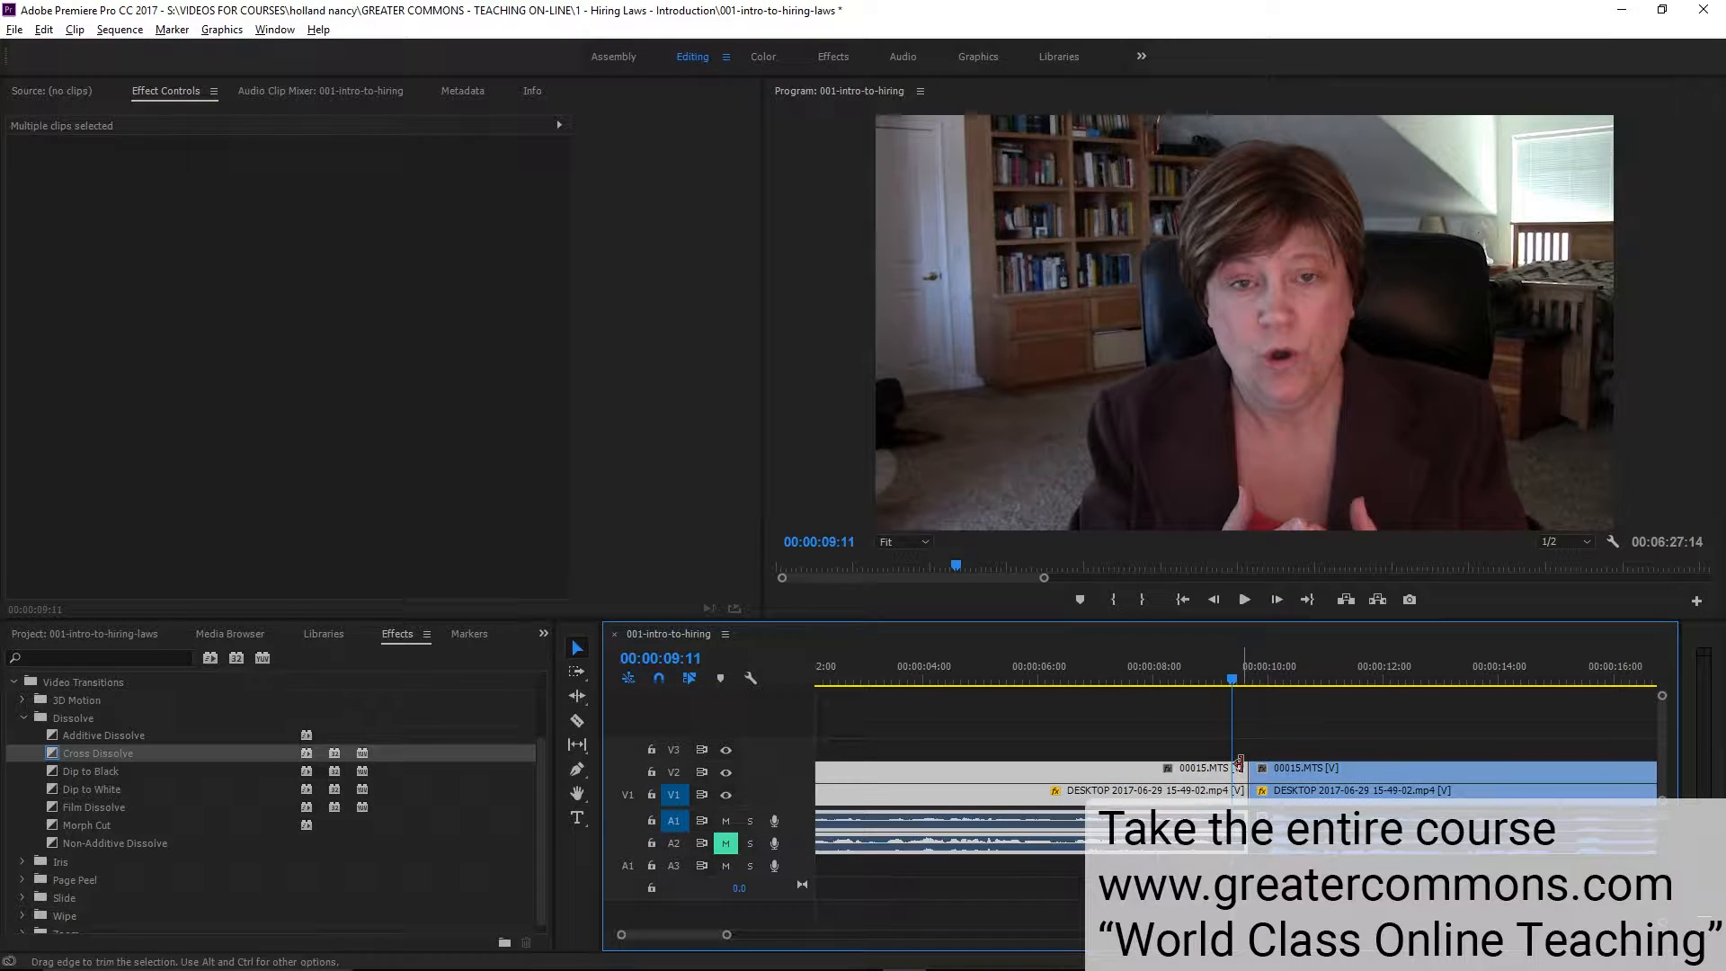
mouse_move(1245, 768)
left_mouse_down()
mouse_move(1231, 768)
mouse_move(1280, 768)
left_mouse_up()
left_click(1294, 769)
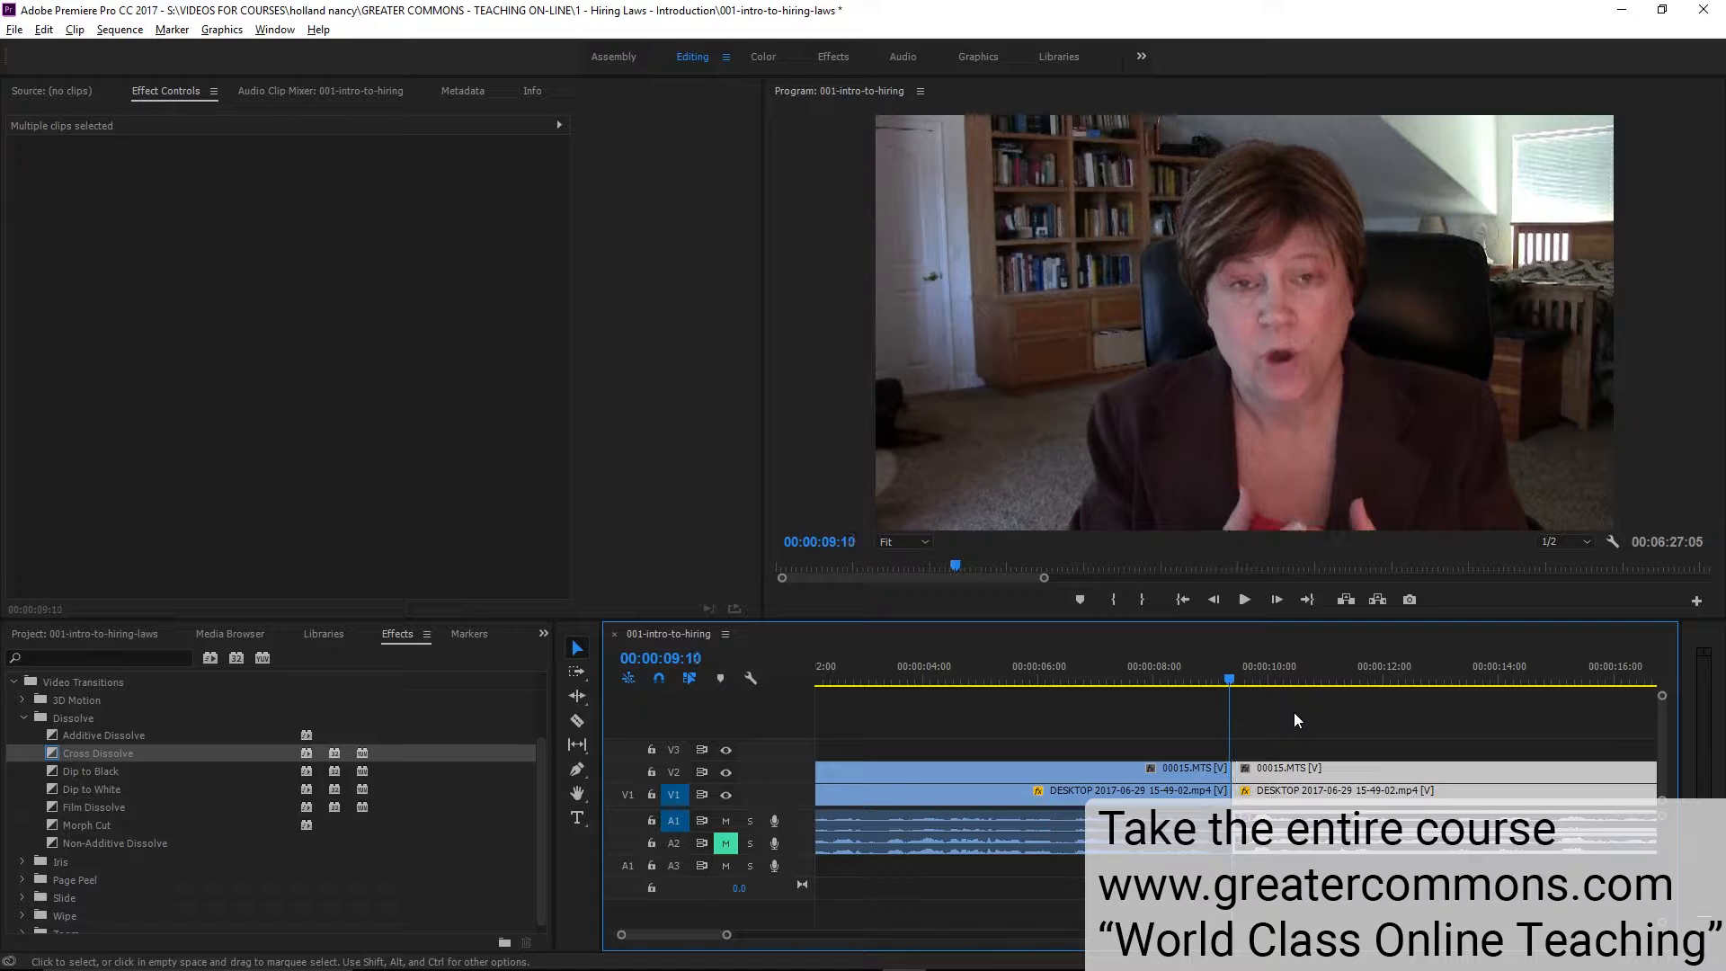
Trim the starts of the second webcam and DESKTOP clips with their audio to 00:00:09:13 and close the gap at the cut
key("Right")
key("equal")
key("equal")
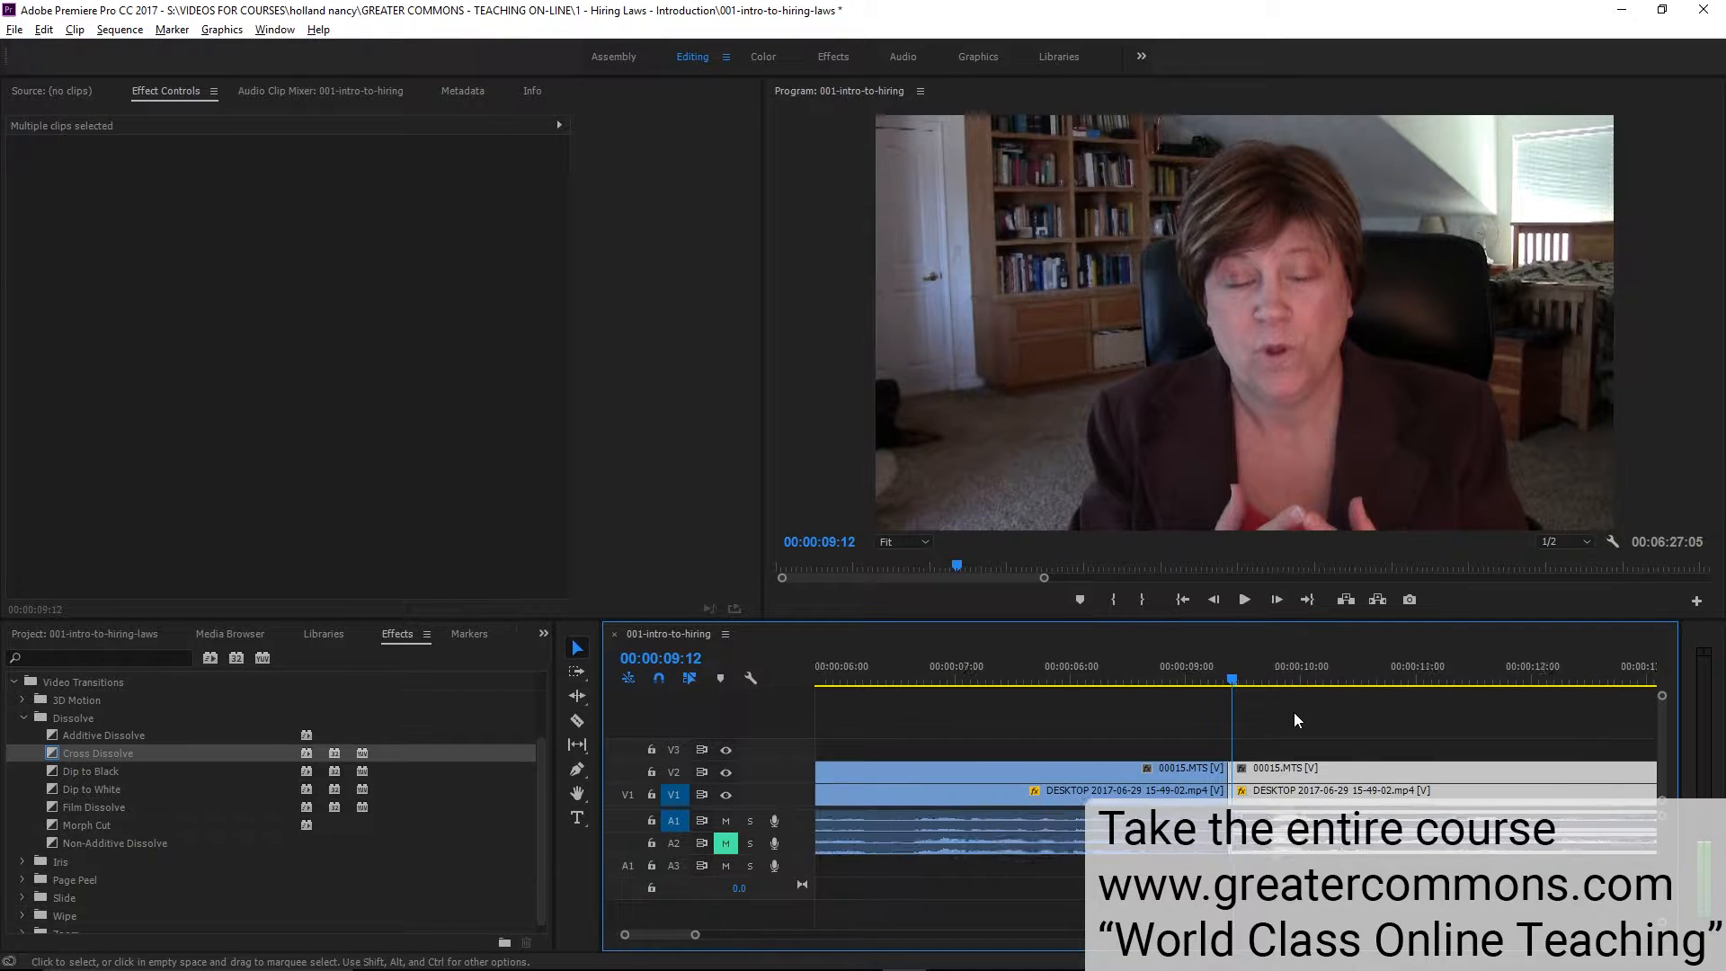
key("Right")
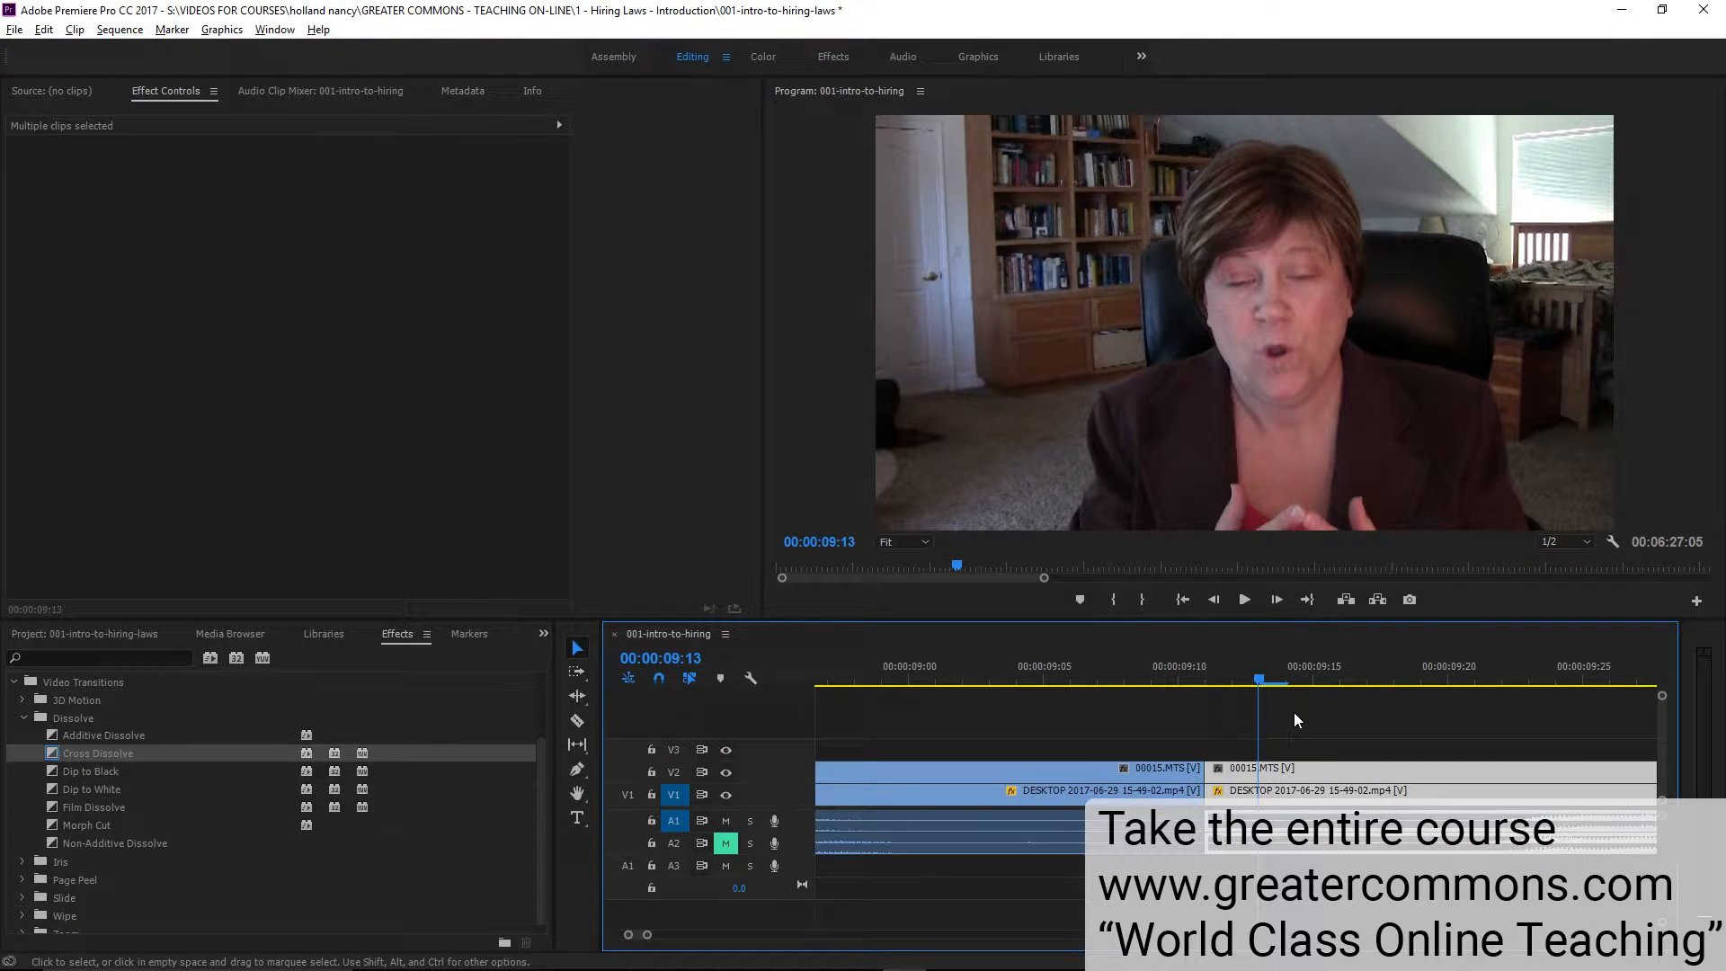
left_click_drag(1227, 776, 1257, 771)
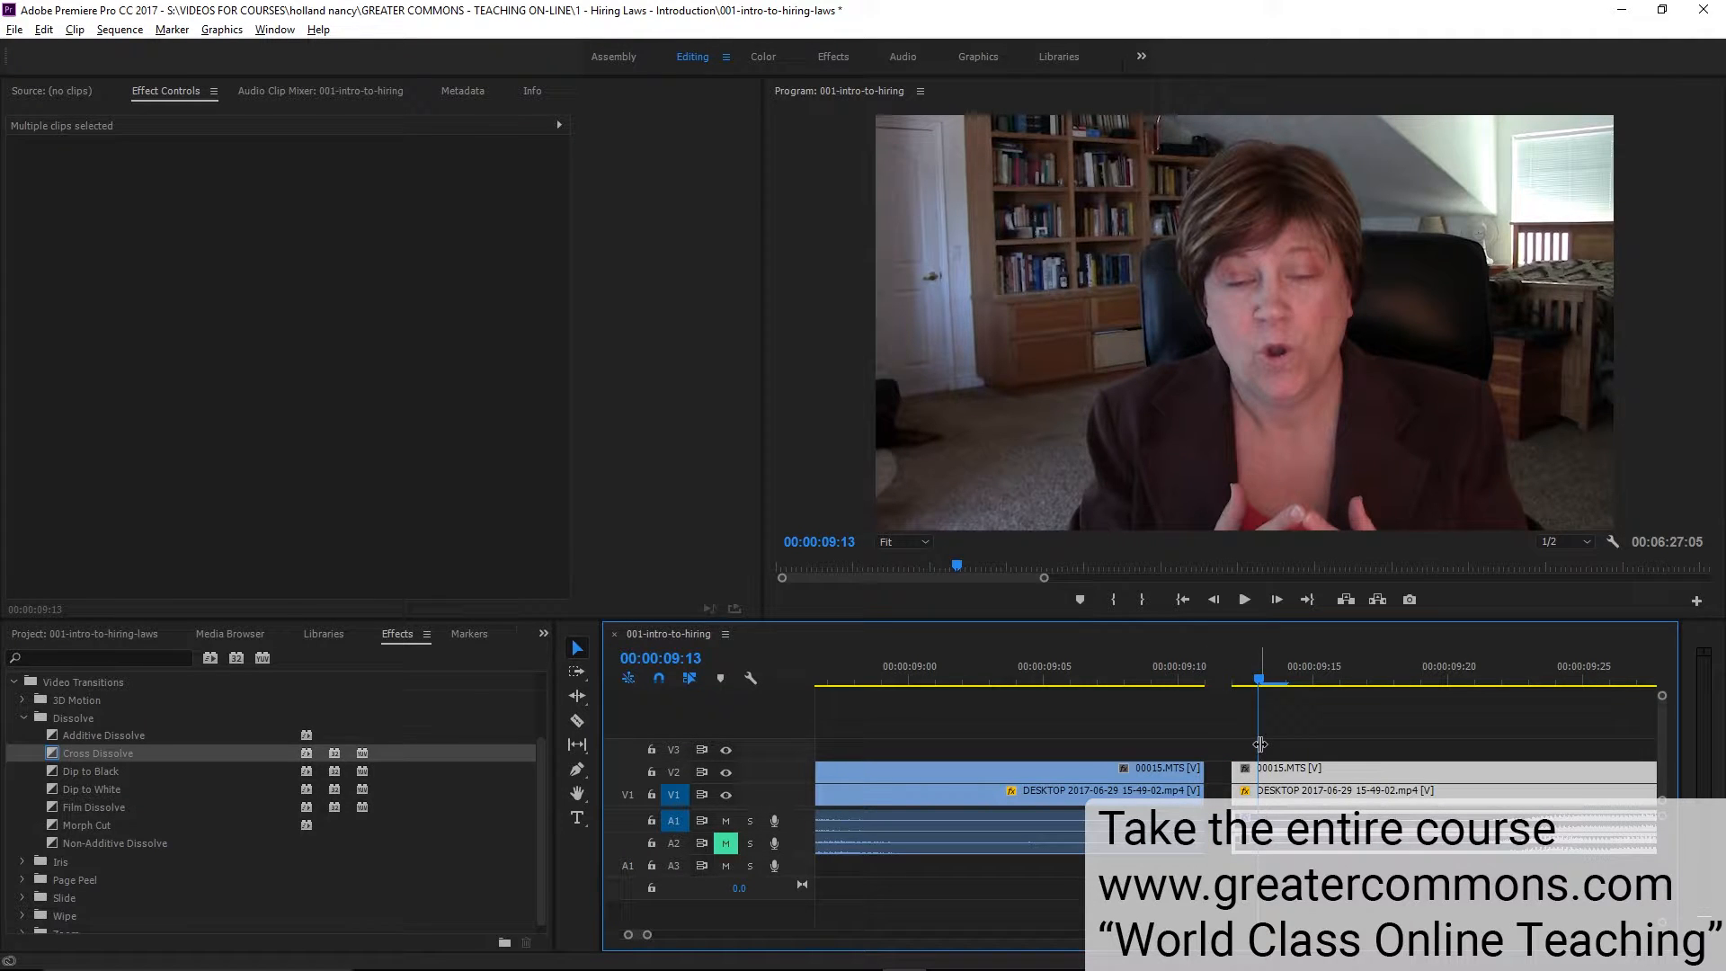
key("ctrl+z")
left_click_drag(1220, 735, 1263, 850)
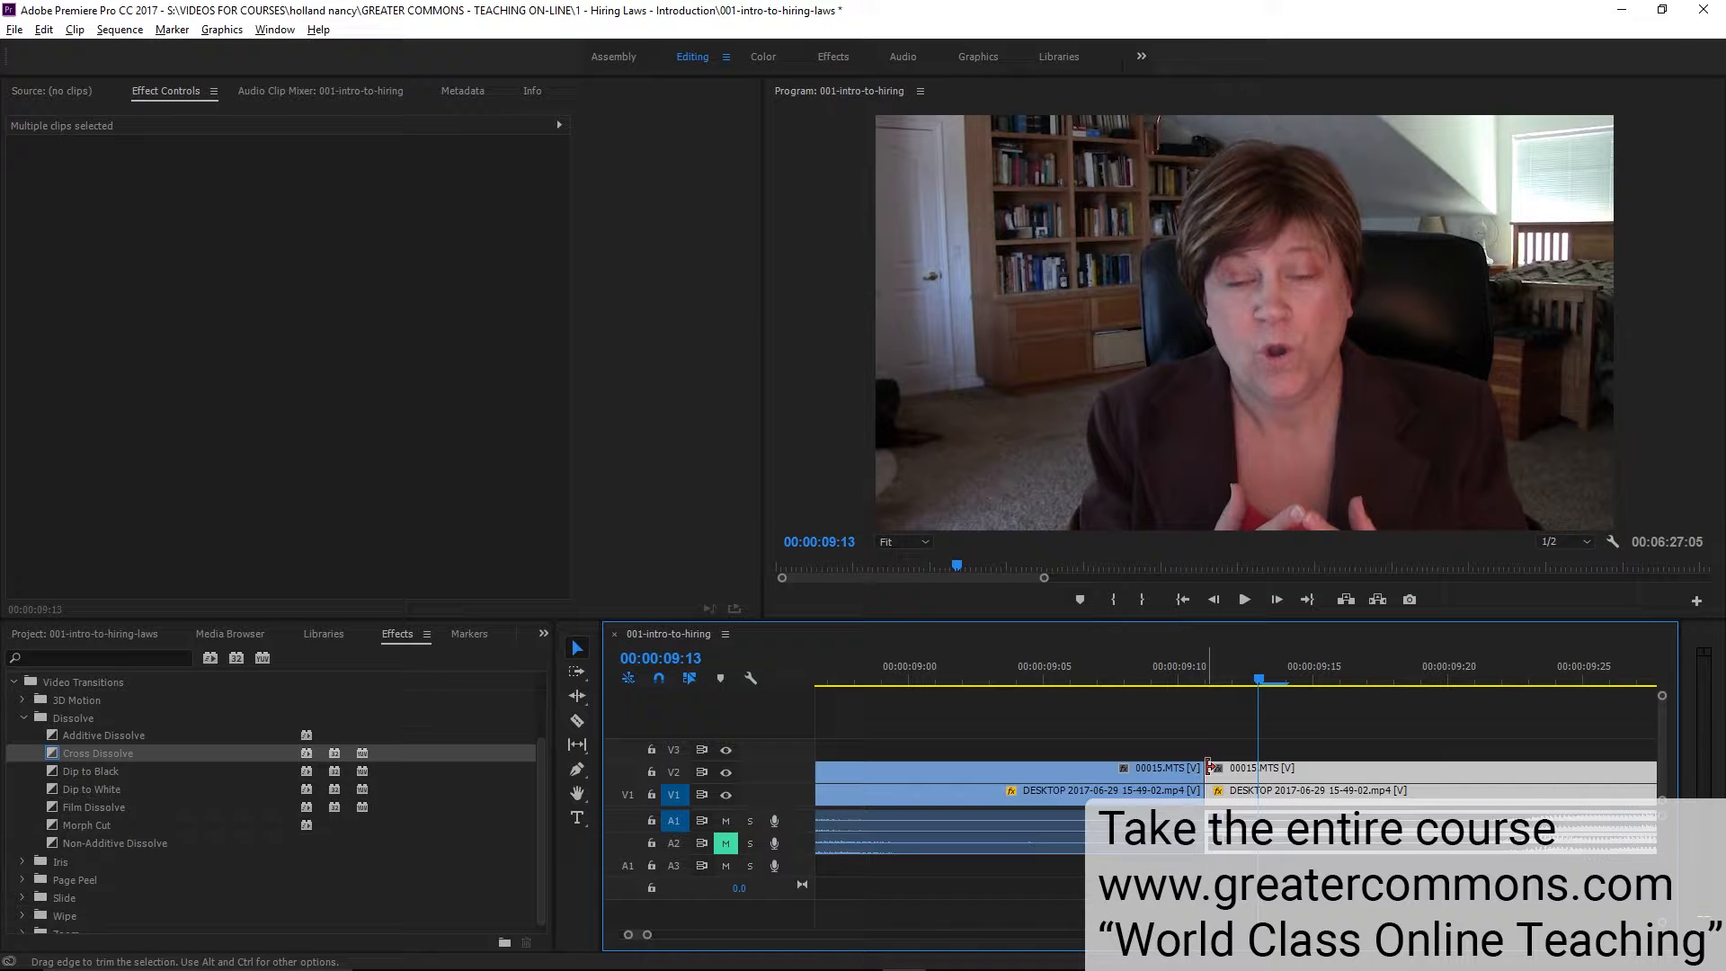
left_click_drag(1209, 767, 1261, 770)
Step frame by frame back and forth across the cut at 00:00:09:11 to compare the adjoining images
left_click(1149, 666)
key("Right")
key("Right")
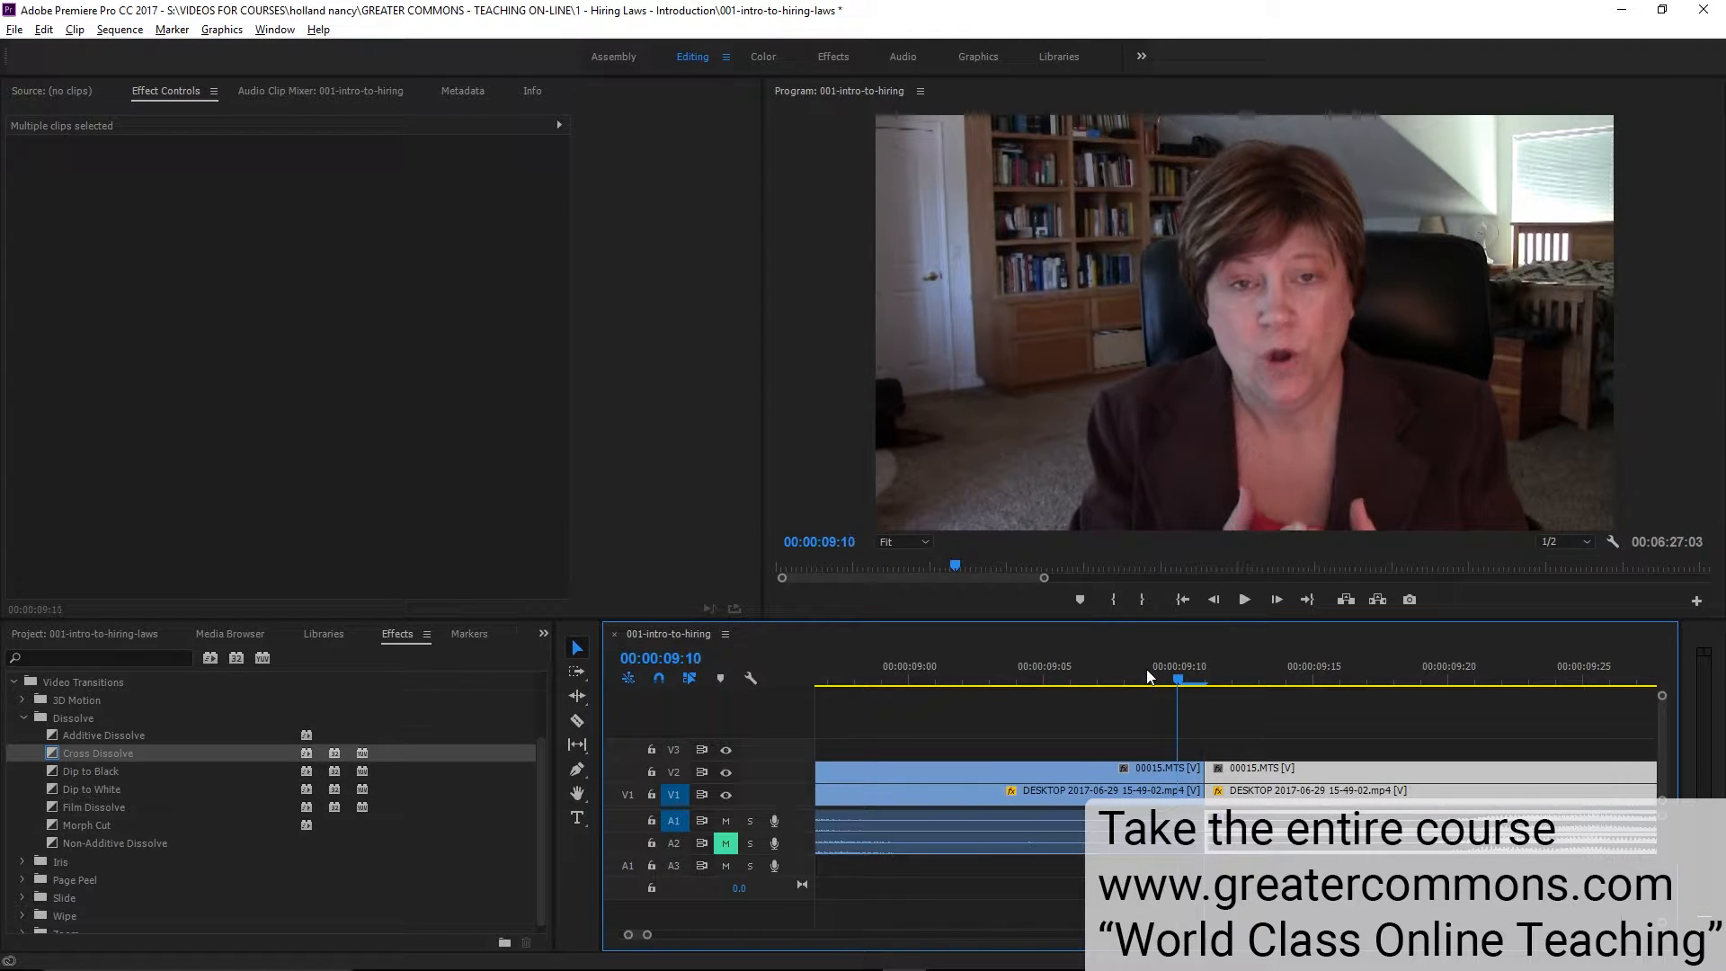
key("Left")
key("Right")
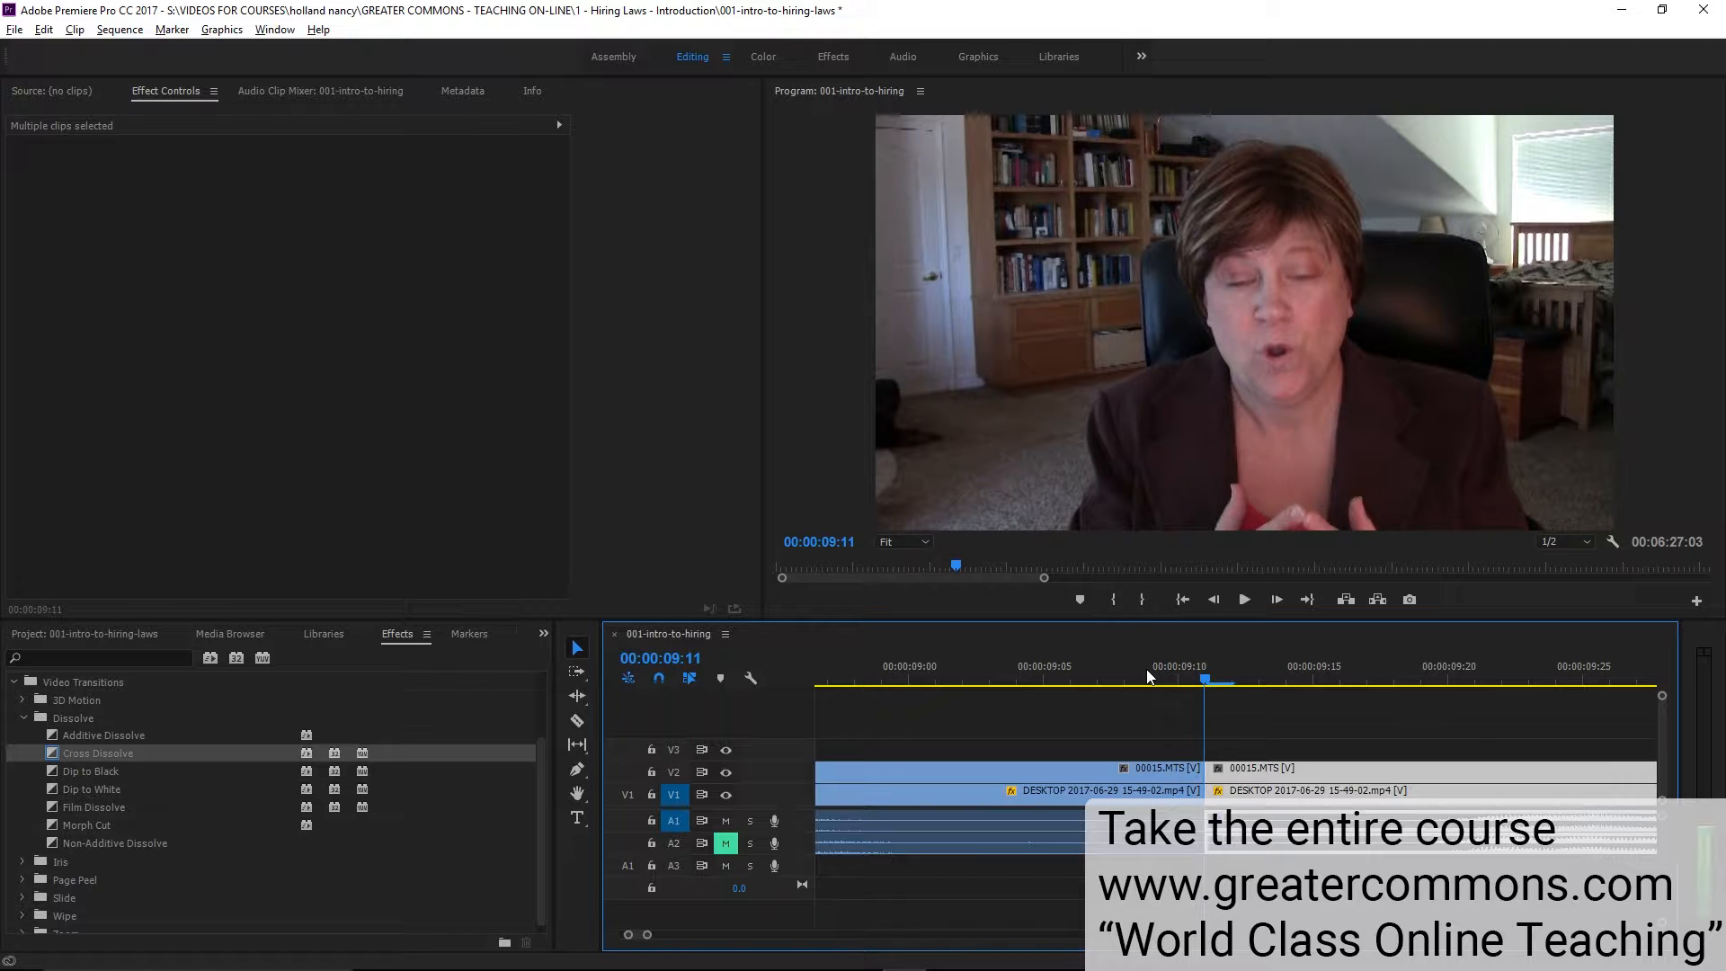
key("Left")
key("Left")
key("Left")
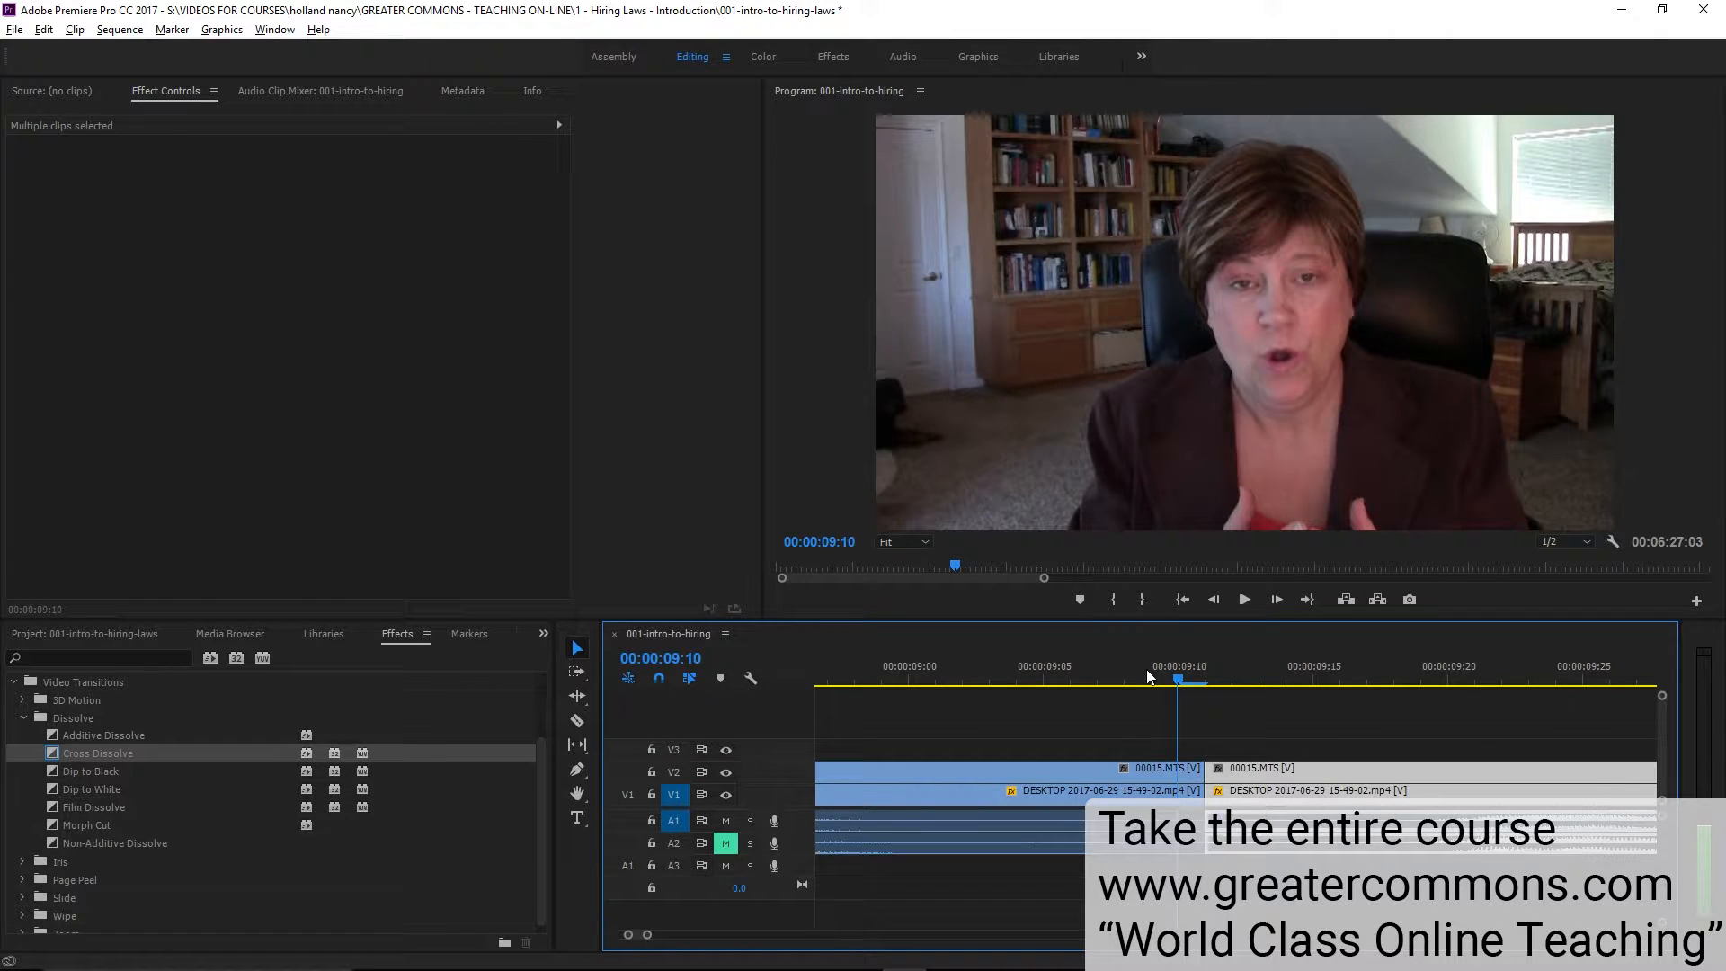
Play the sequence from 00:00:08:07 across the trimmed cut to check how the jump looks and sounds
key("minus")
key("minus")
key("minus")
key("minus")
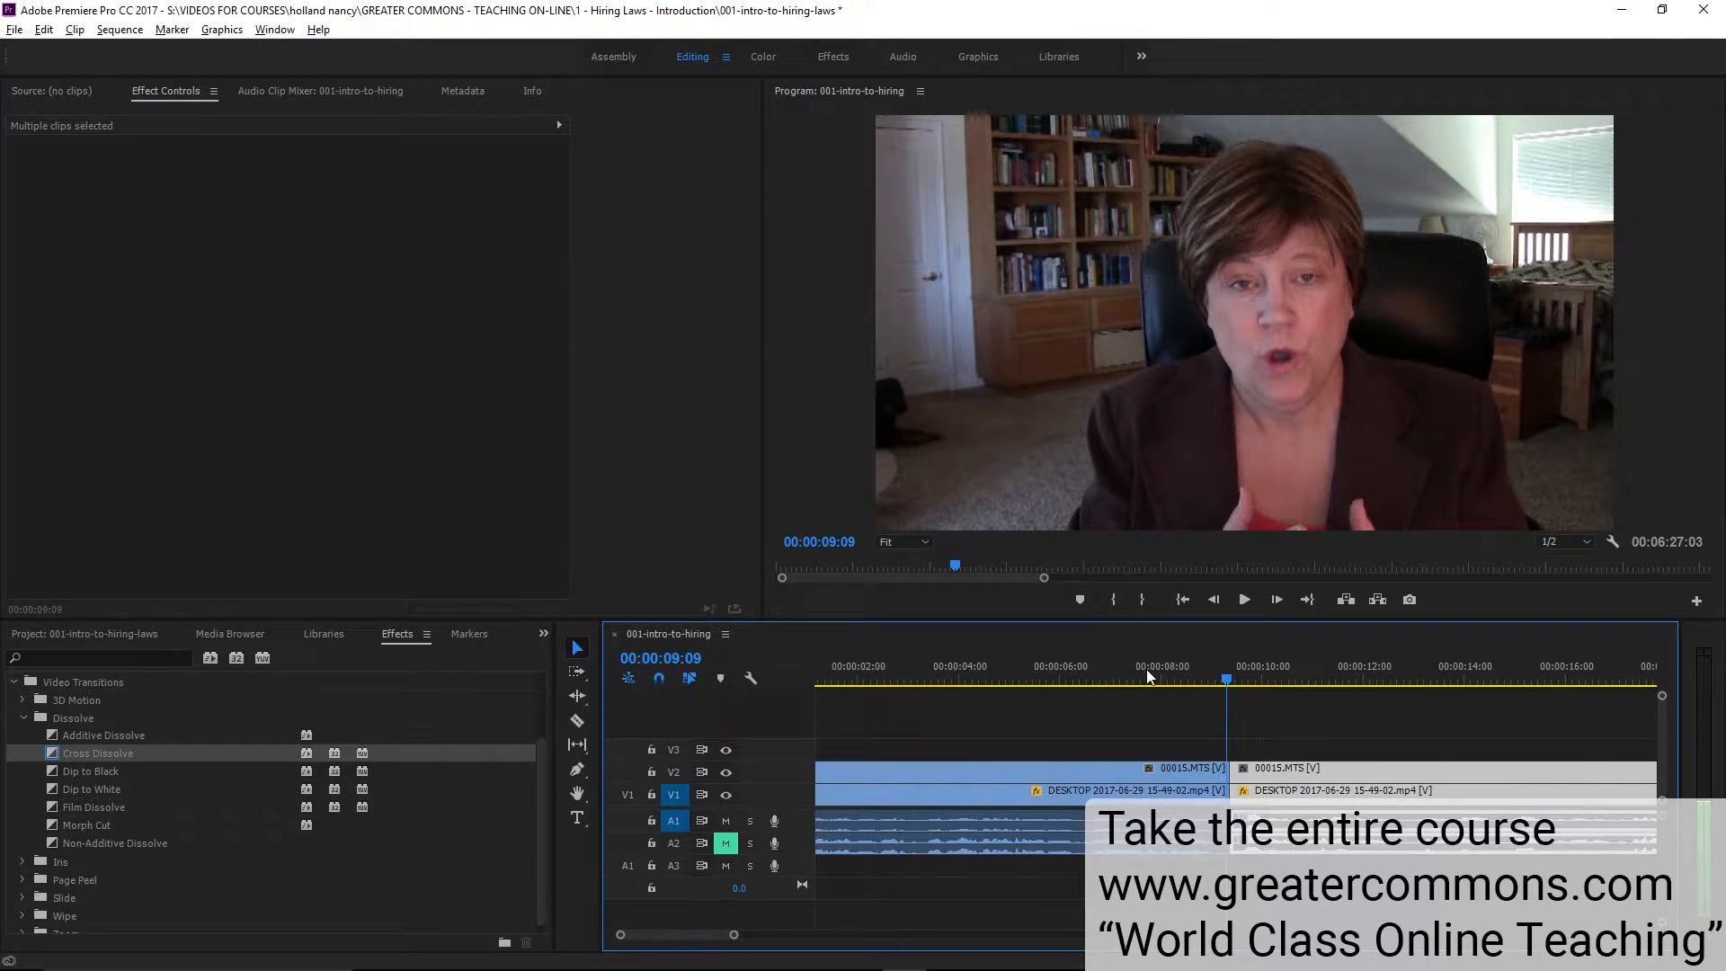
left_click(1175, 676)
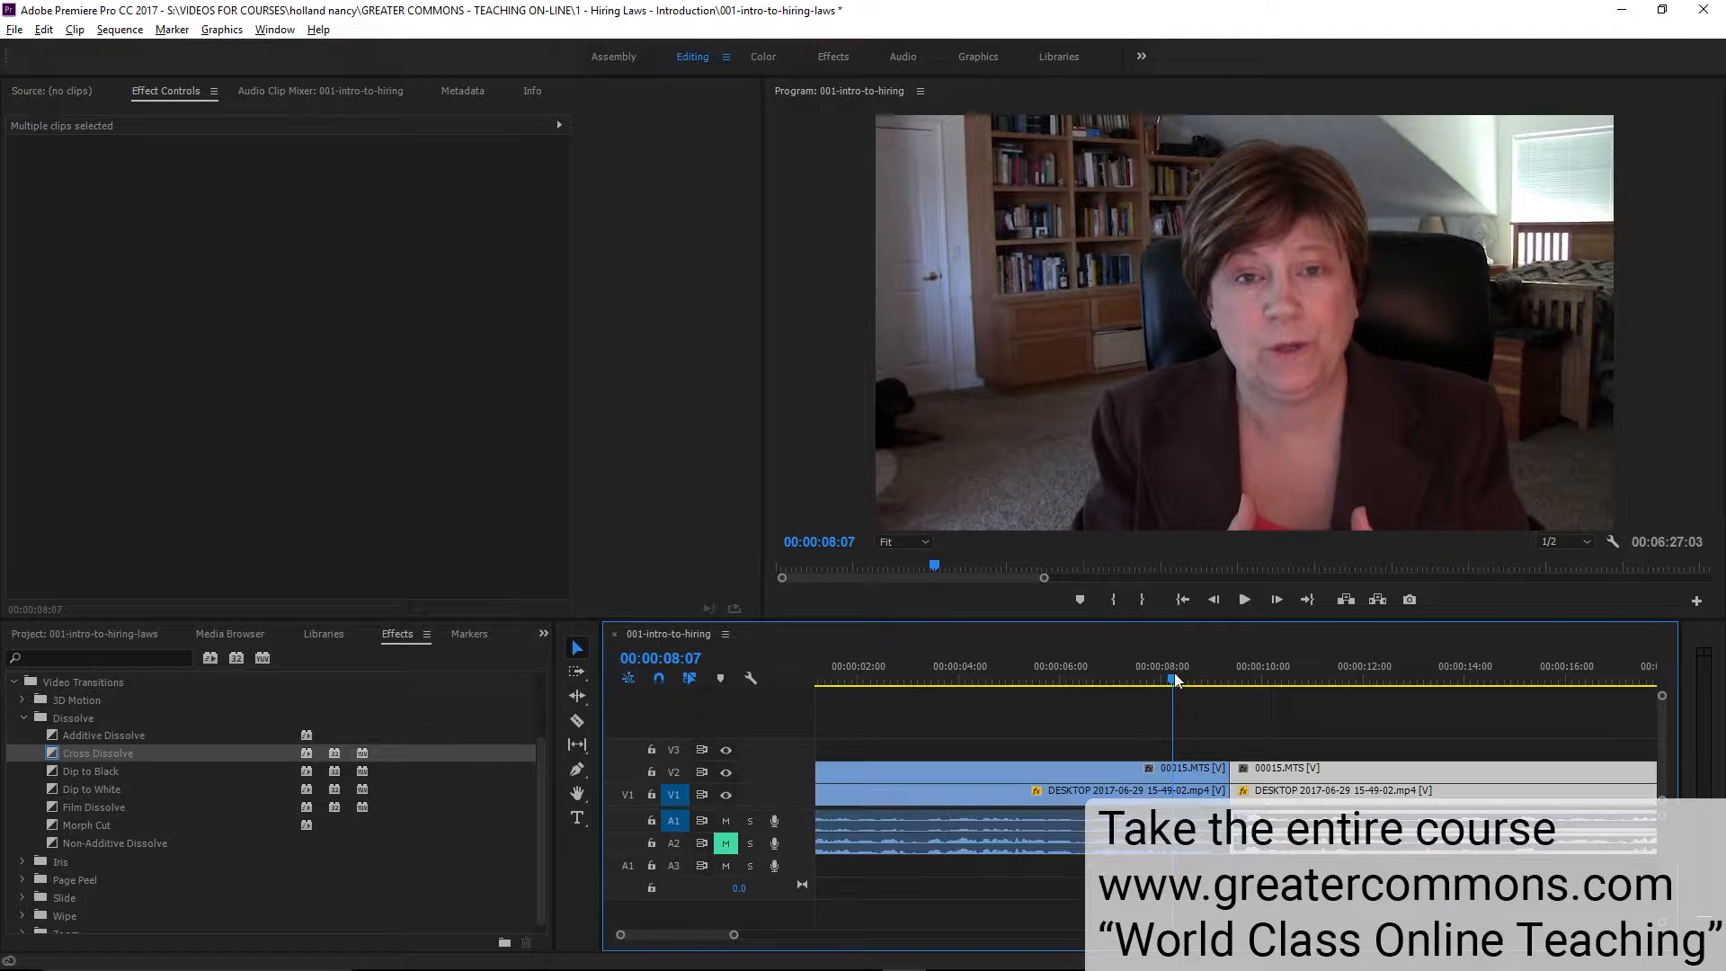
key("space")
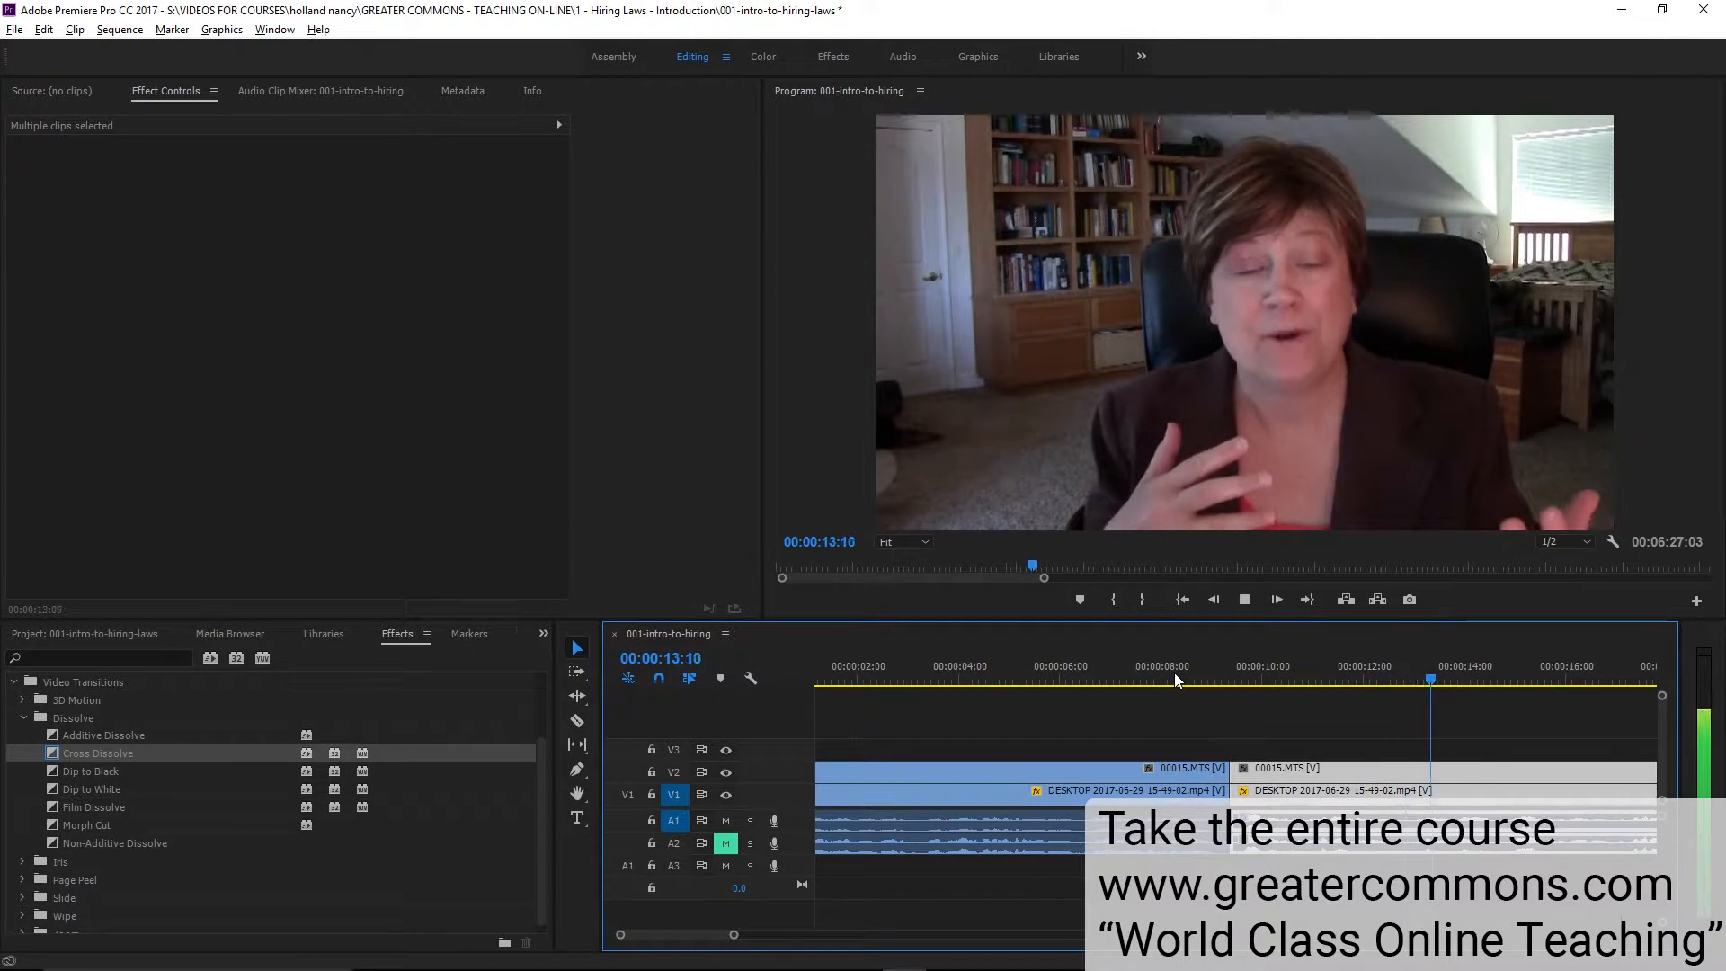
key("minus")
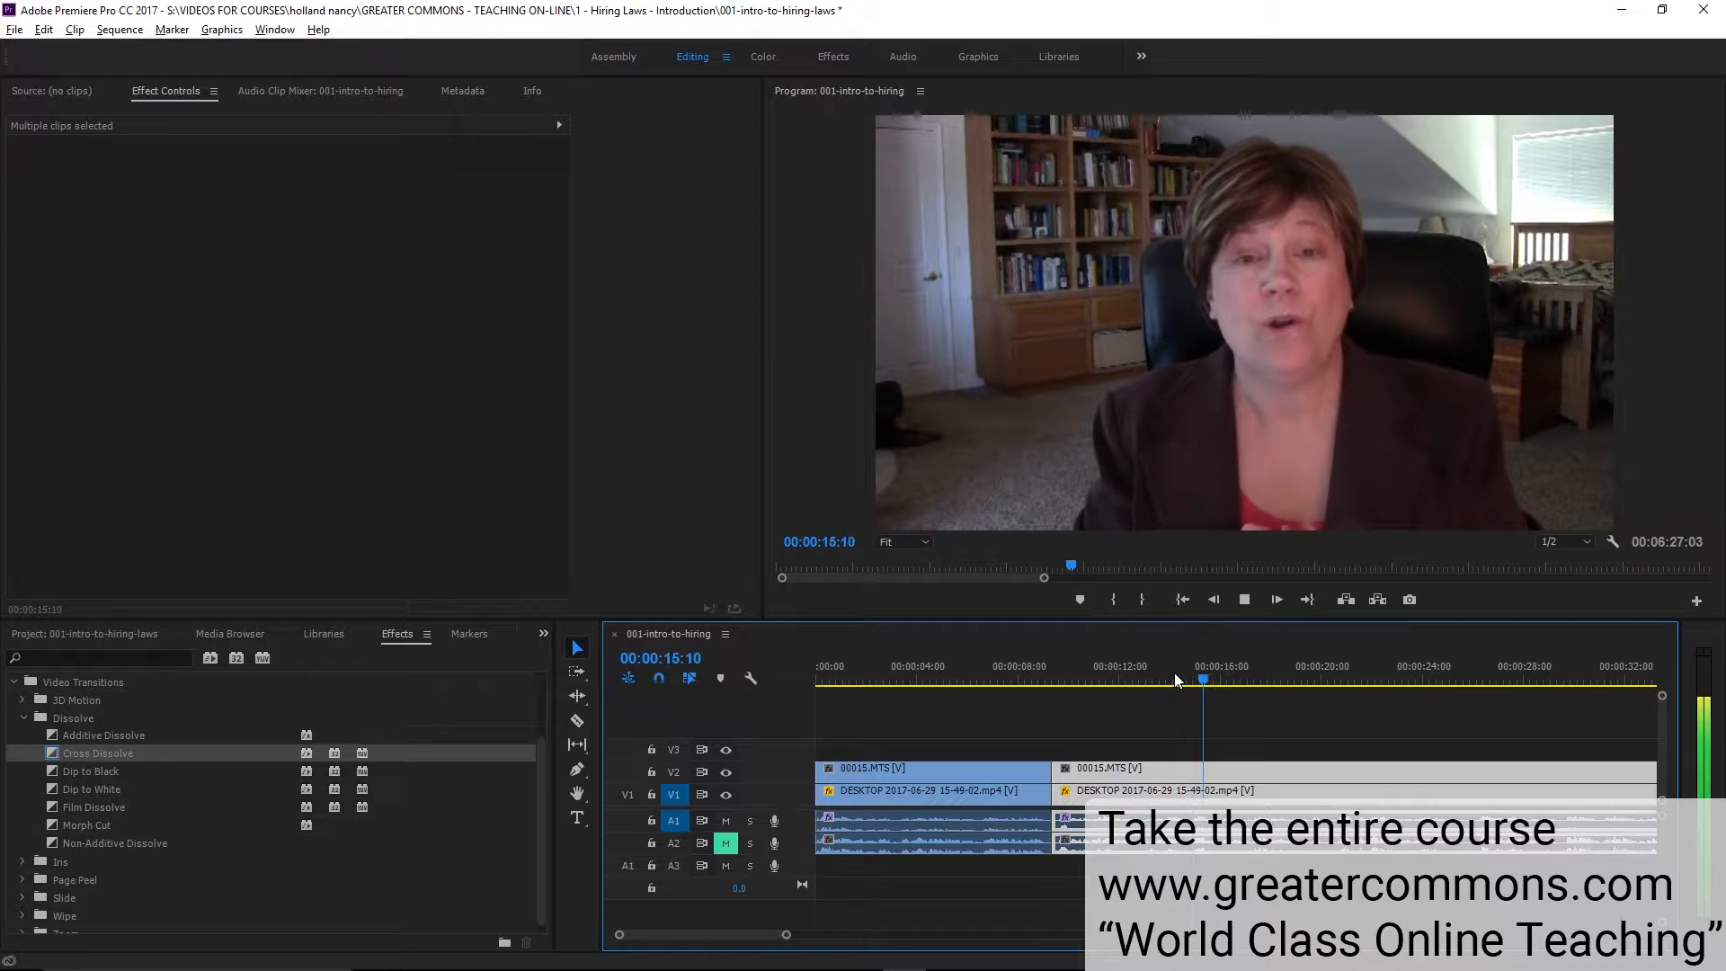
key("space")
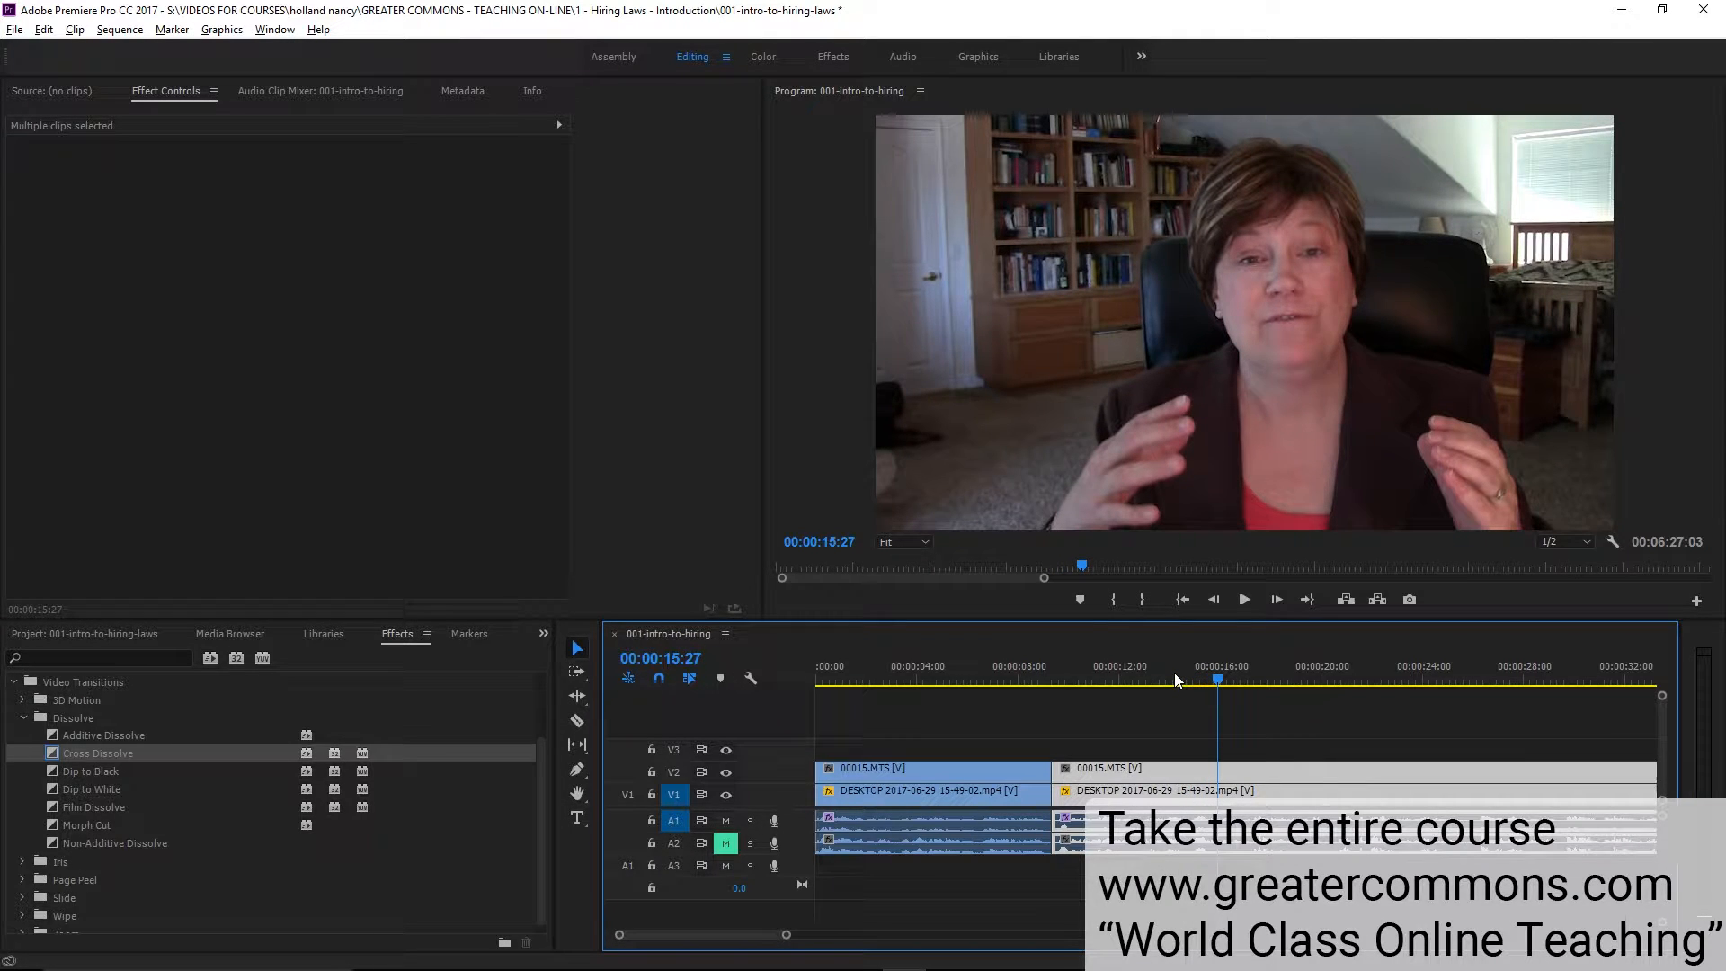
Apply a Cross Dissolve to the webcam cut at 00:00:09:11, centred on the cut, and shorten it to 6 frames
left_click(1054, 671)
key("equal")
key("equal")
key("equal")
key("equal")
key("equal")
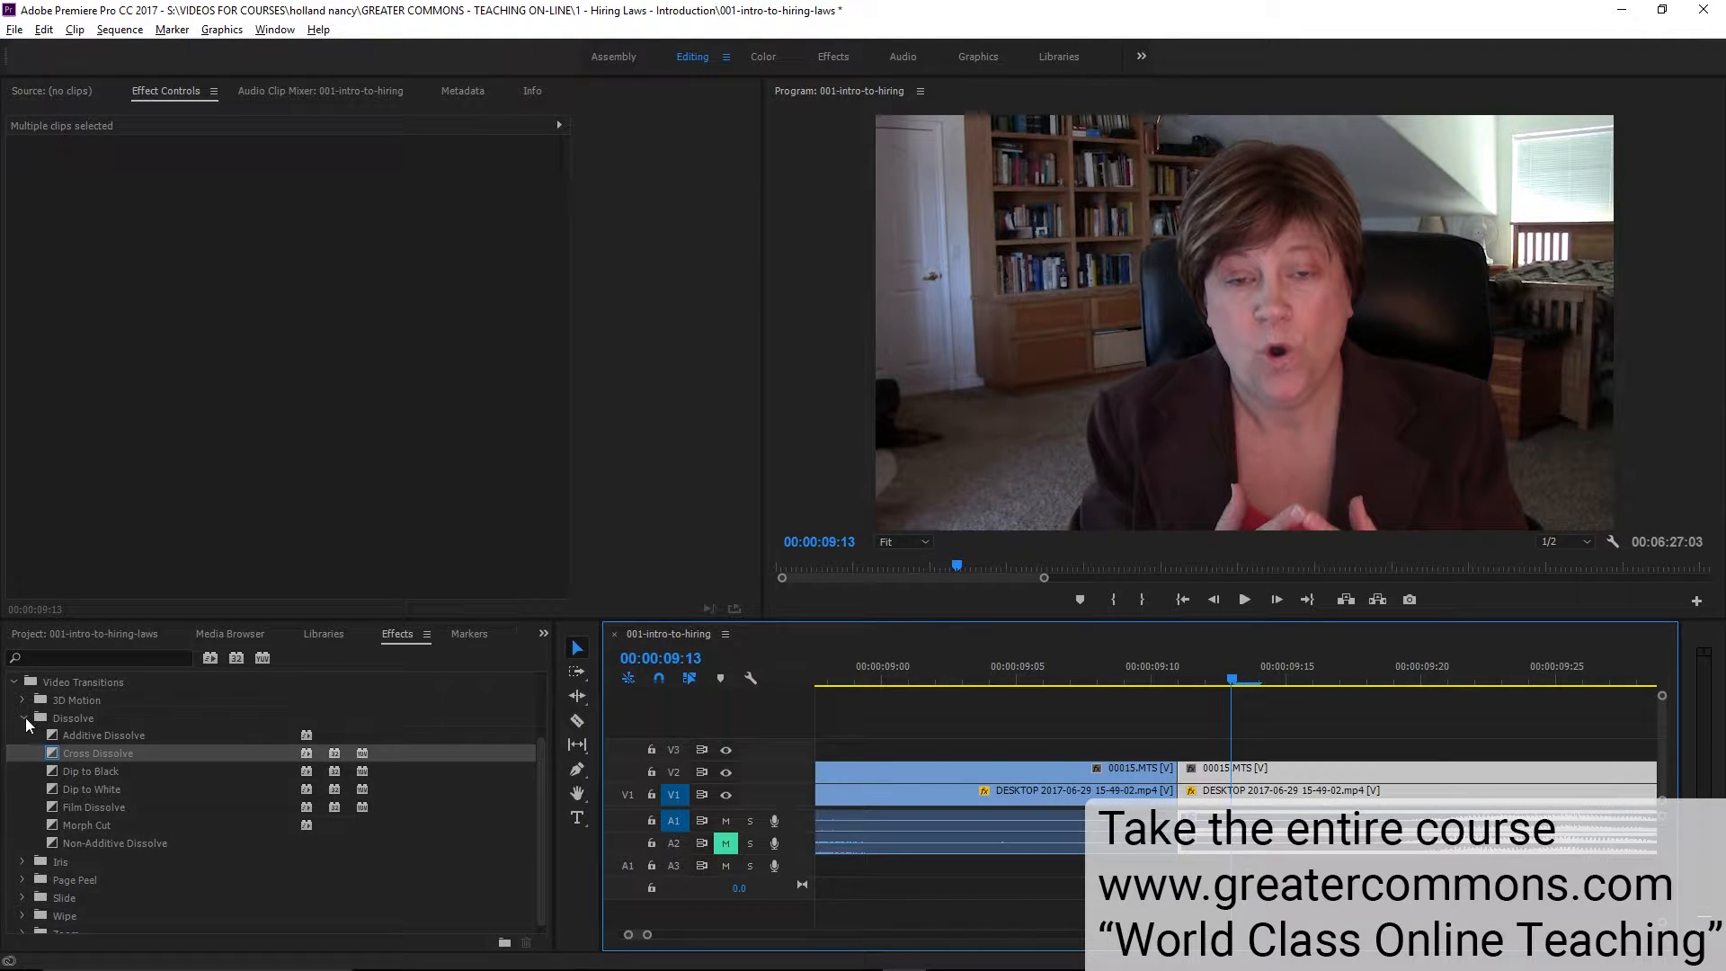
left_click_drag(56, 754, 1176, 767)
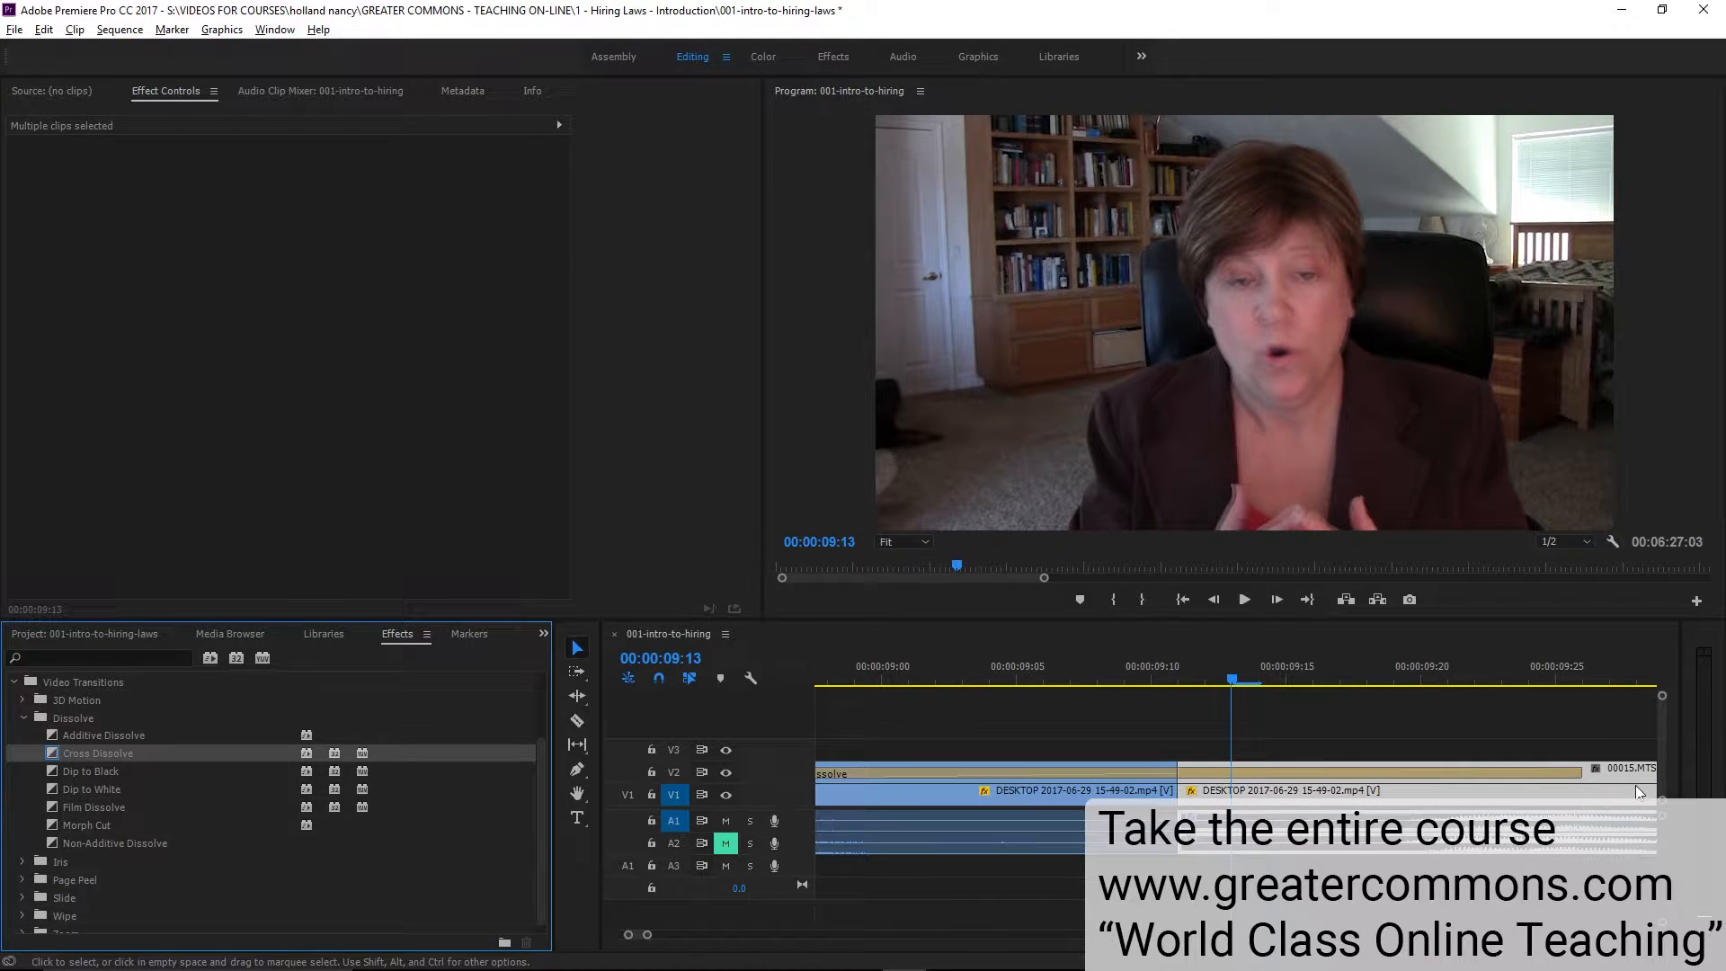
left_click_drag(1581, 772, 1258, 766)
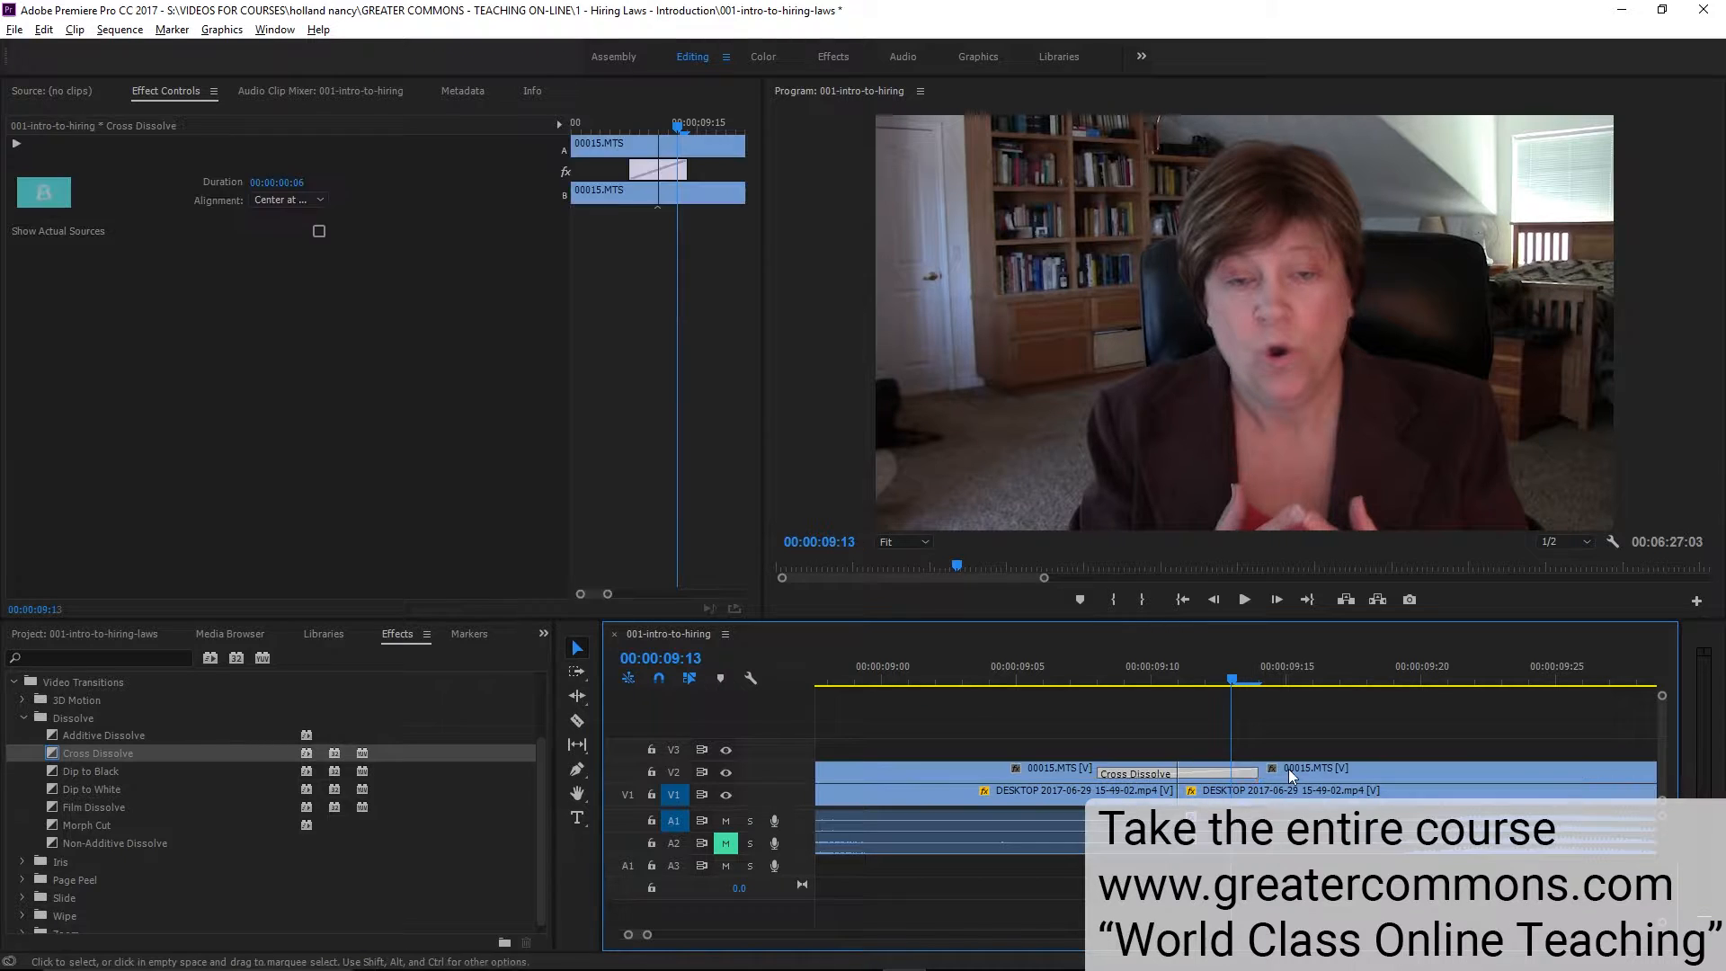
Replay the short Cross Dissolve several times from just before the webcam cut to judge its smoothness
key("minus")
key("minus")
key("minus")
left_click(1199, 674)
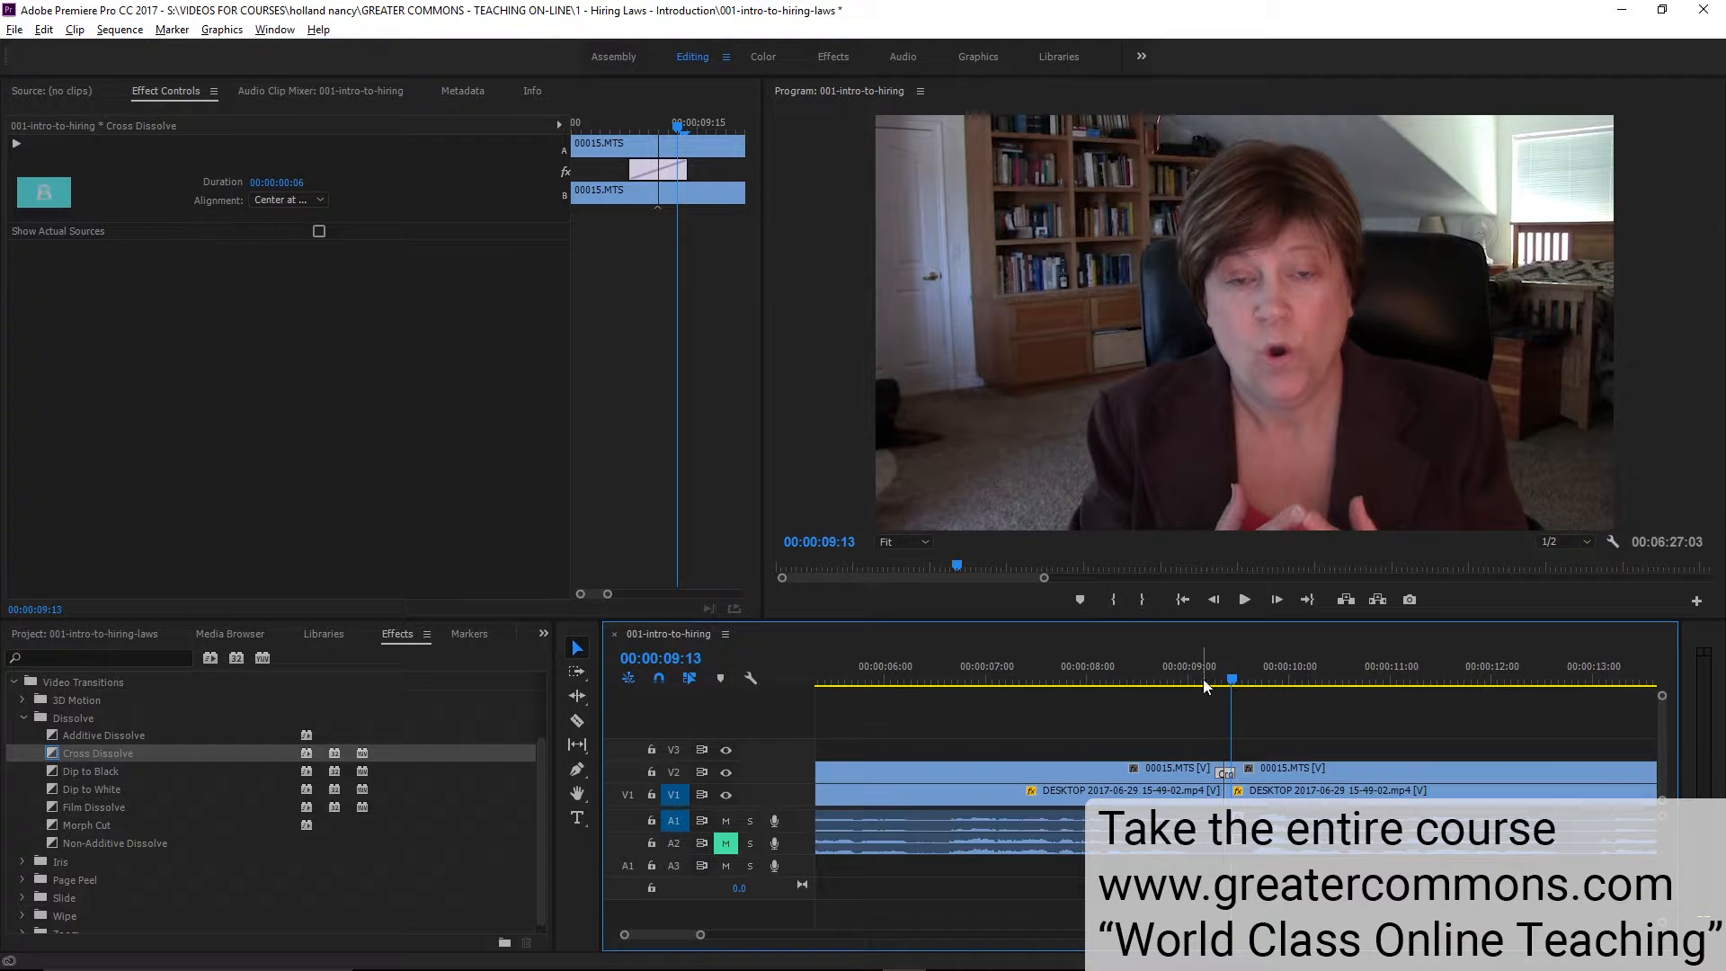
key("space")
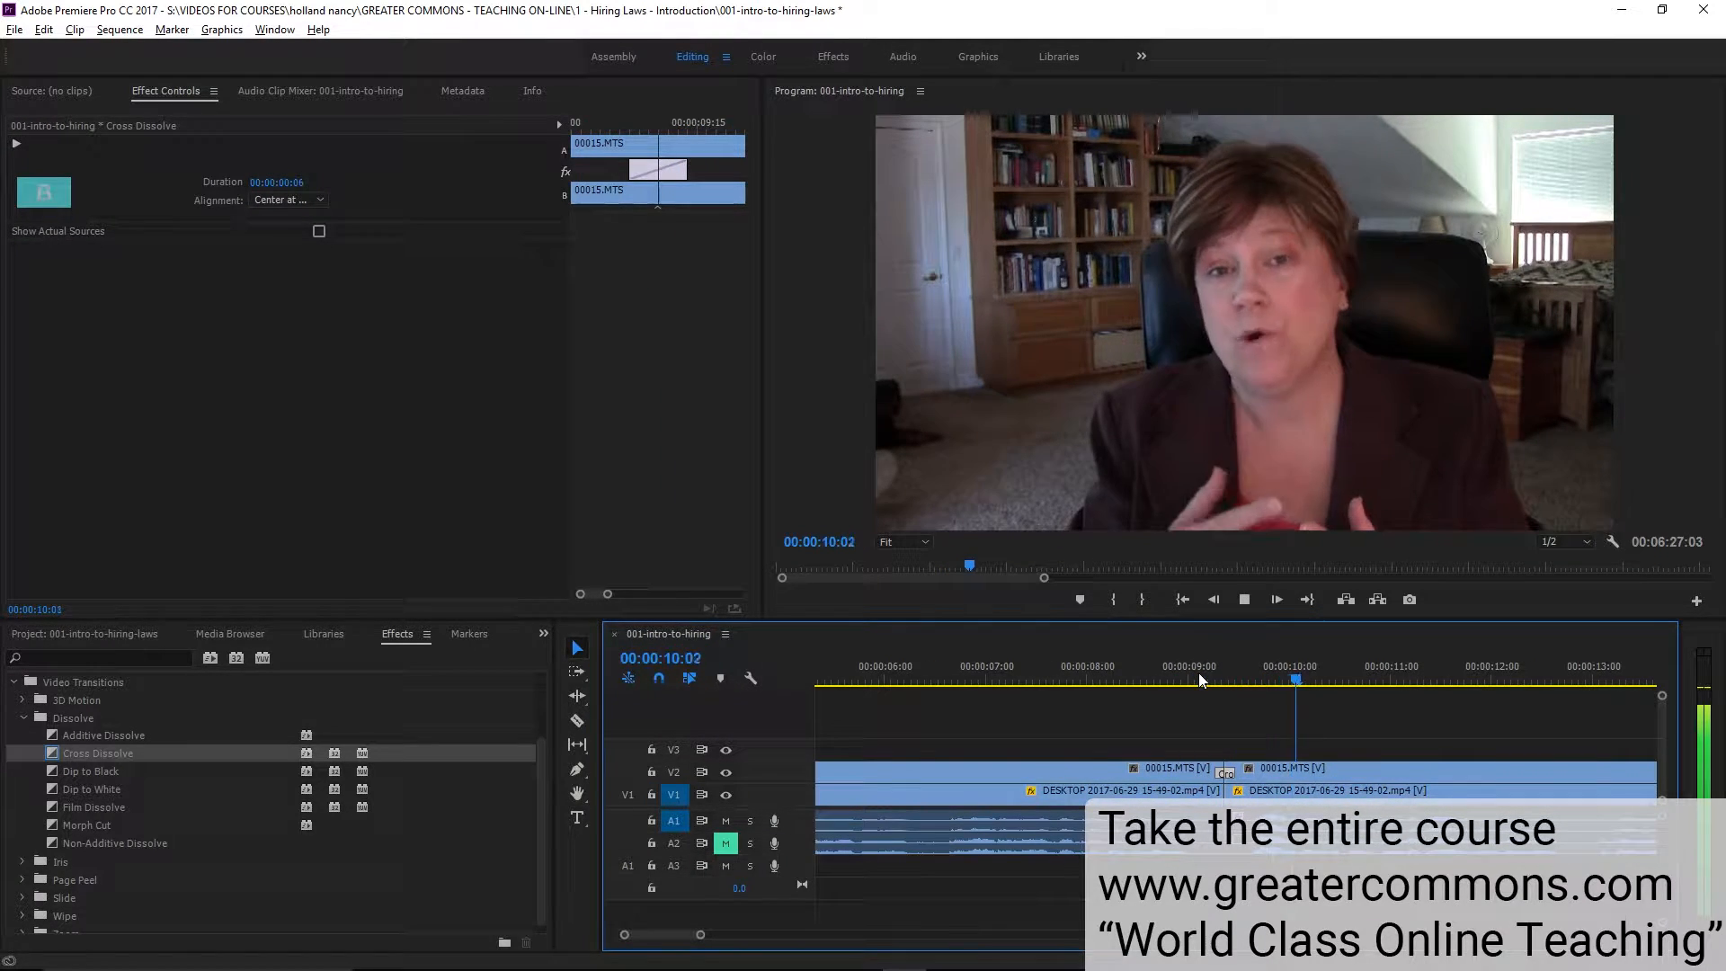
left_click(1194, 674)
key("space")
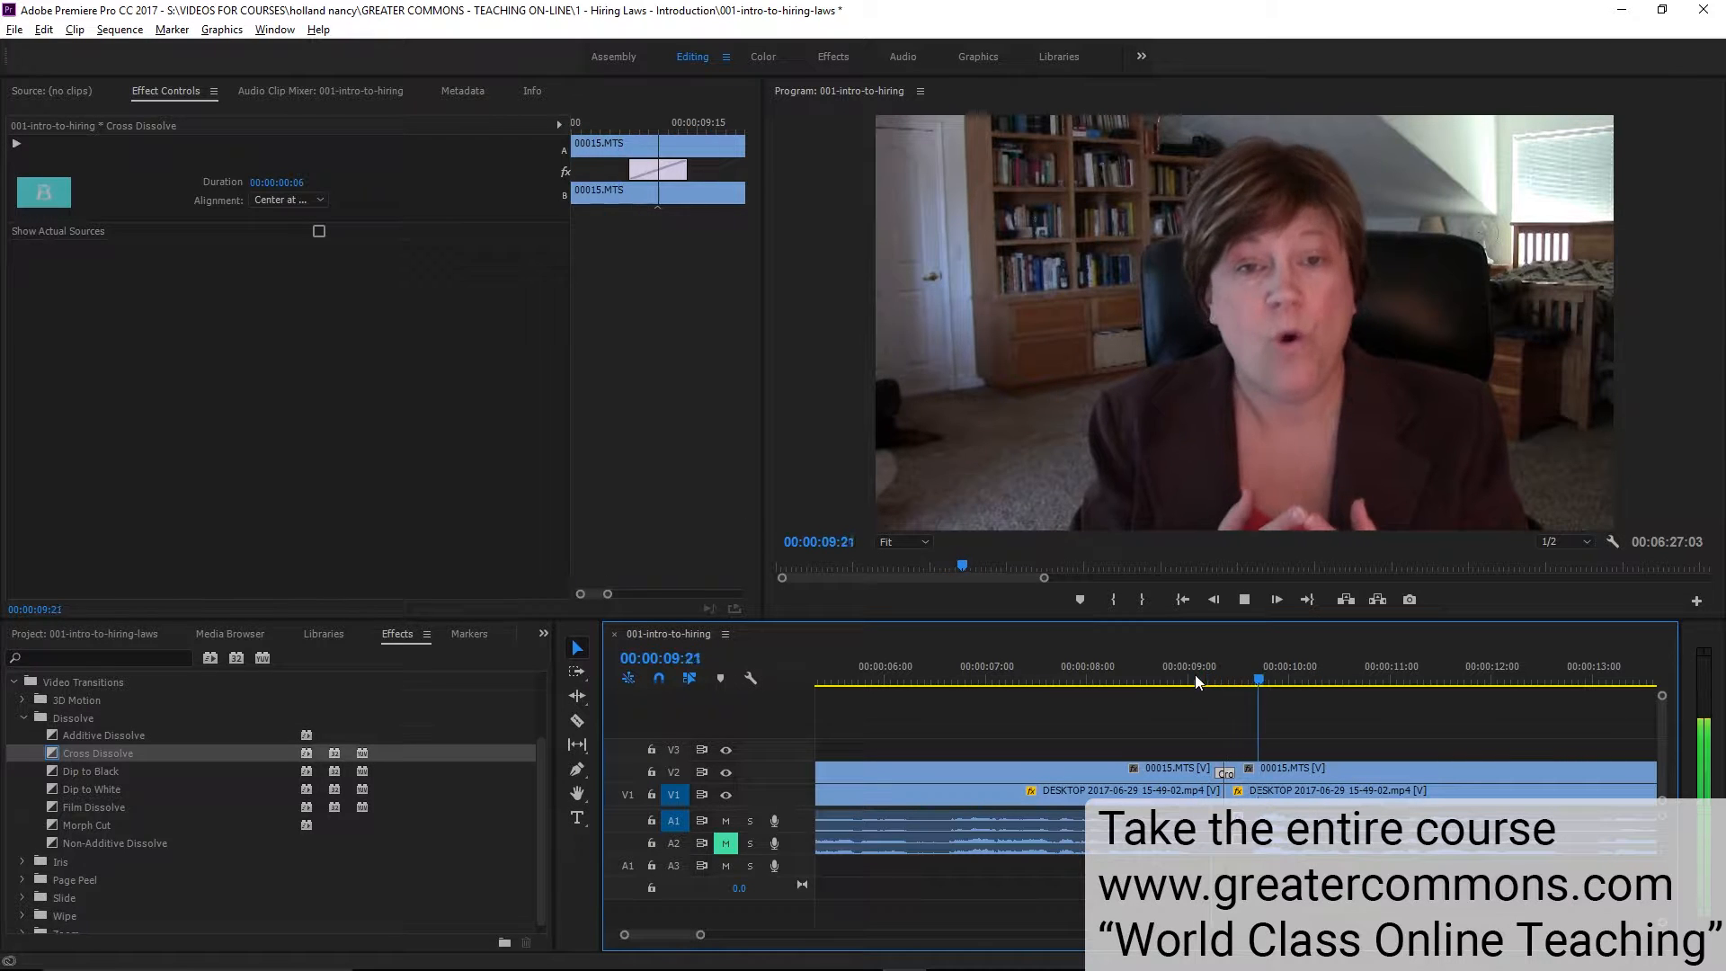
key("space")
left_click(1194, 674)
key("space")
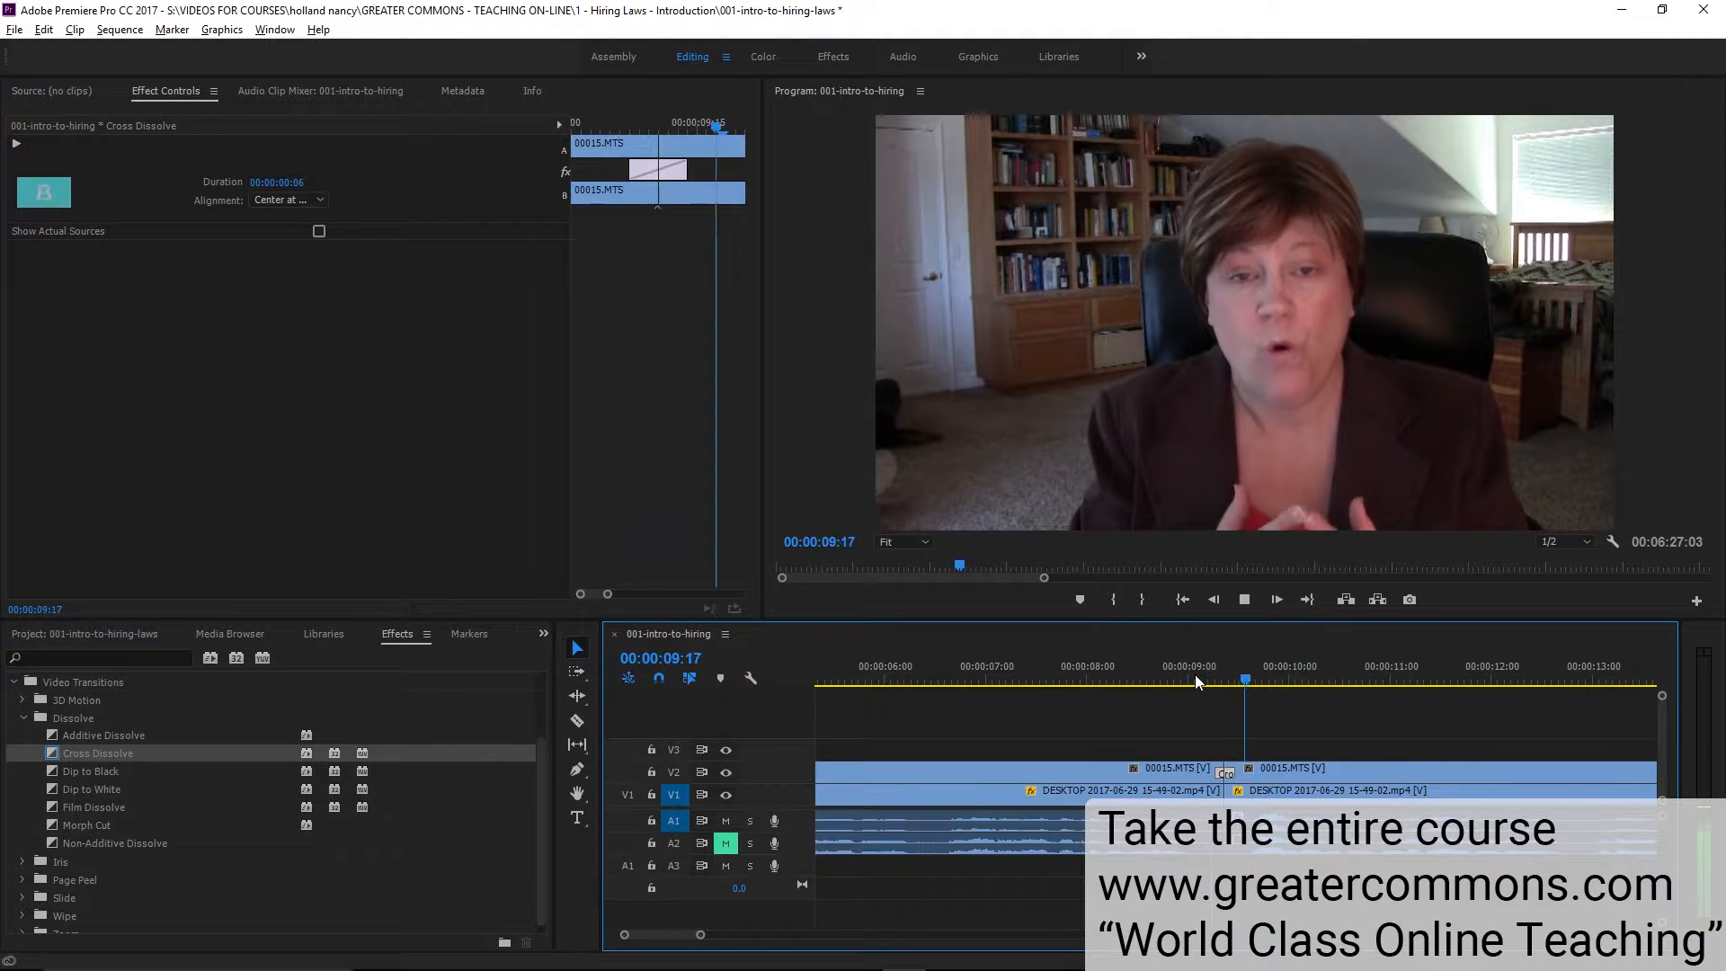
key("space")
Play on from just before the dissolve through the following section to review the speech up to about 00:00:39:17
left_click(1195, 674)
key("space")
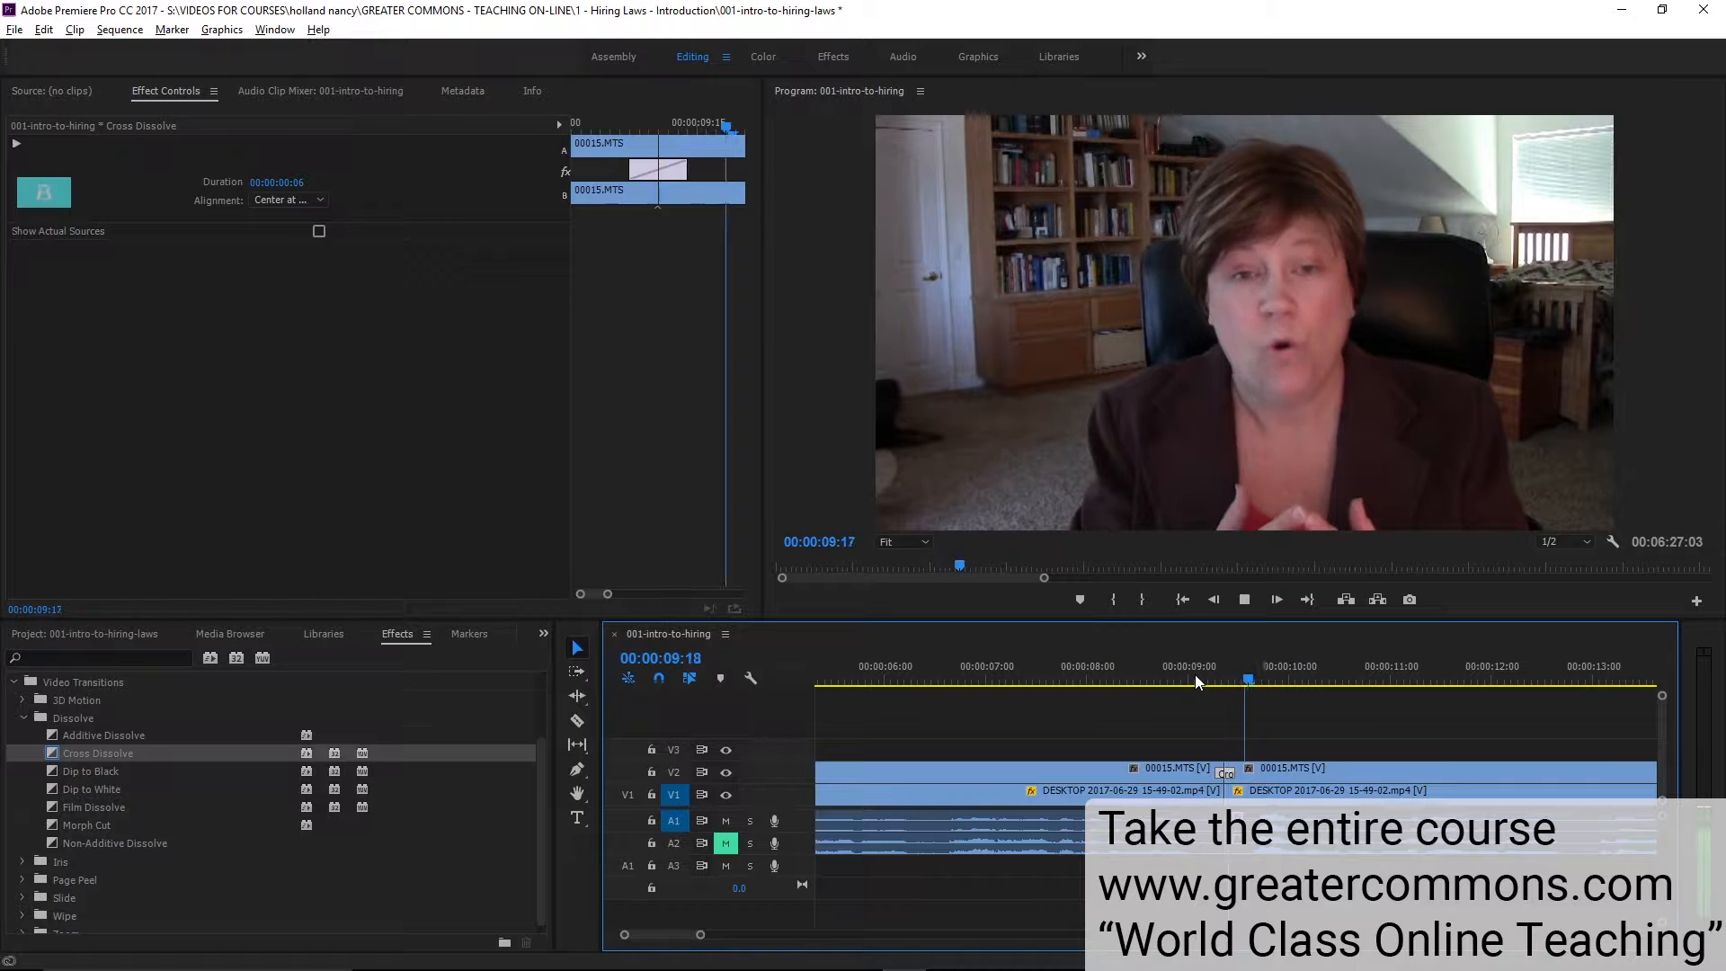
key("minus")
key("minus")
key("minus")
key("minus")
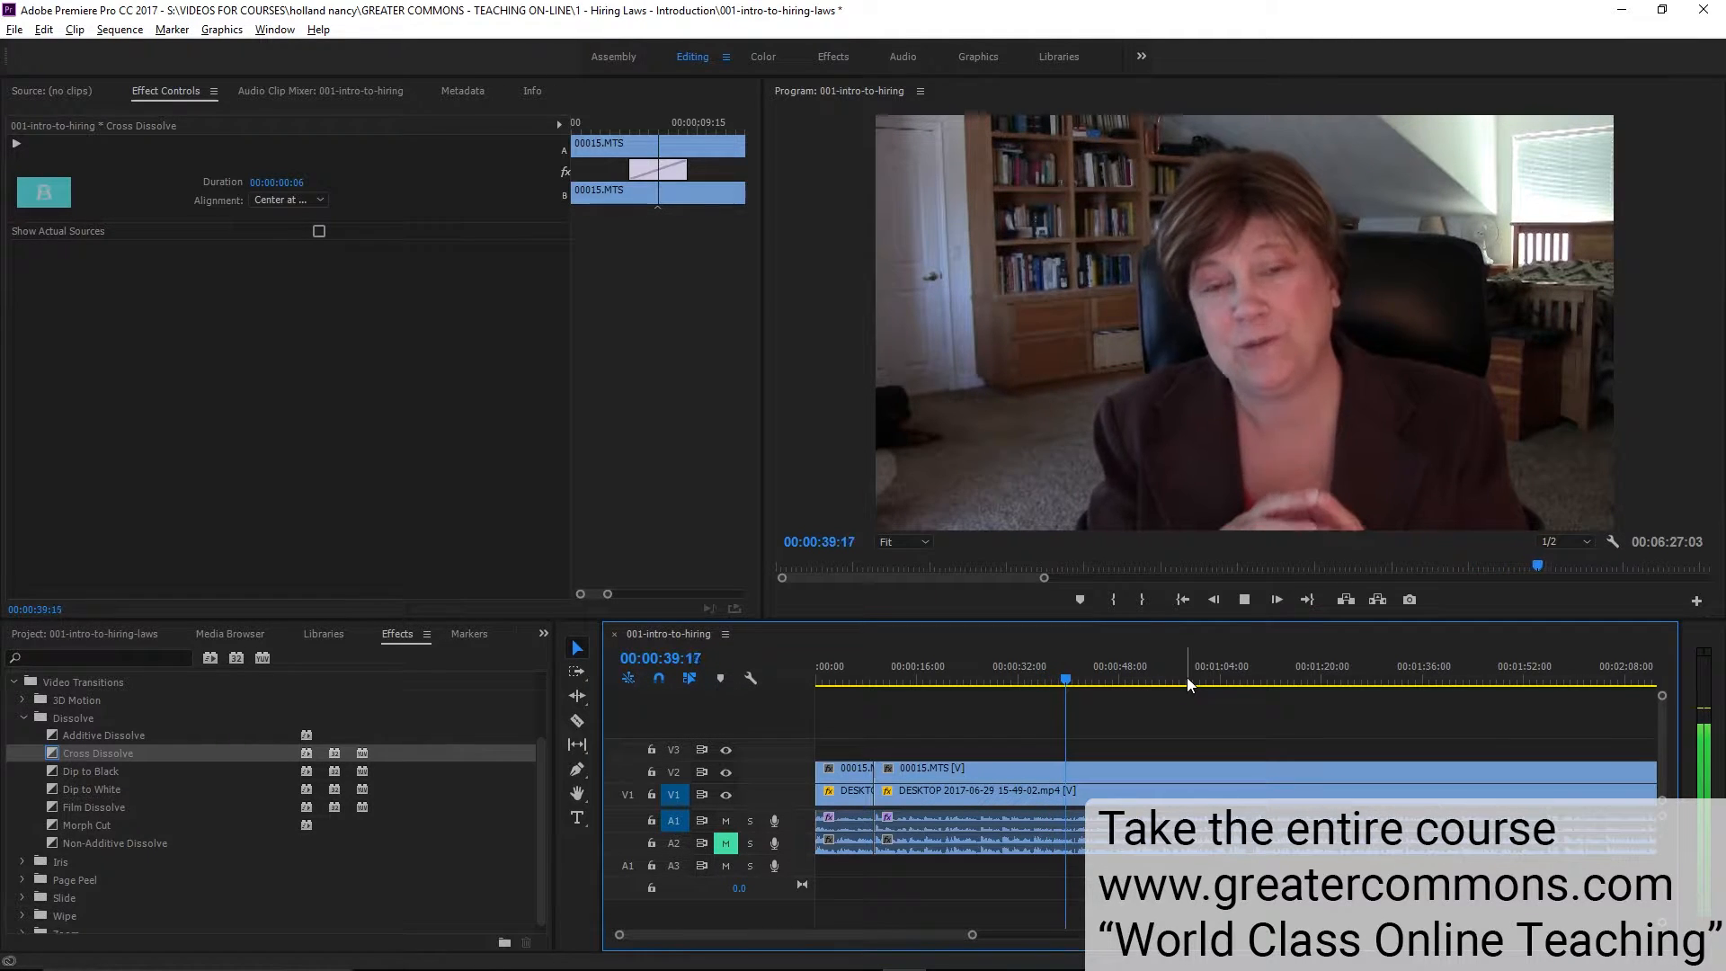
Play the sequence in short stretches from about 00:00:39 to 00:01:08 to review the presenter footage
key("space")
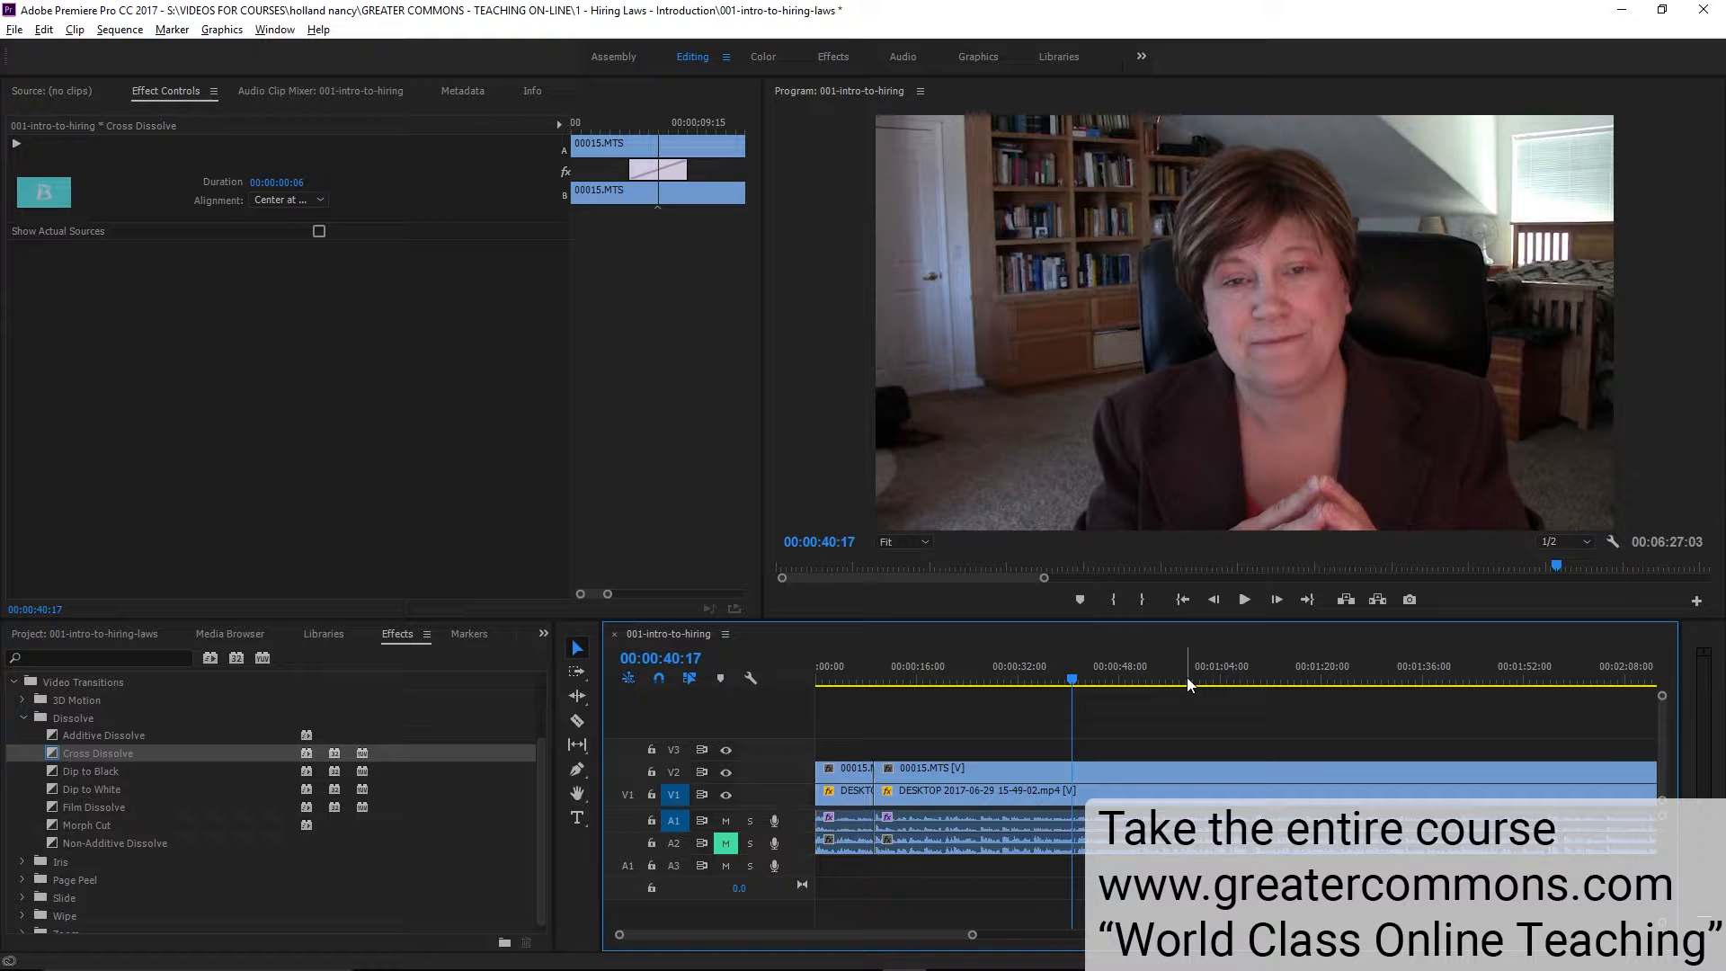
key("space")
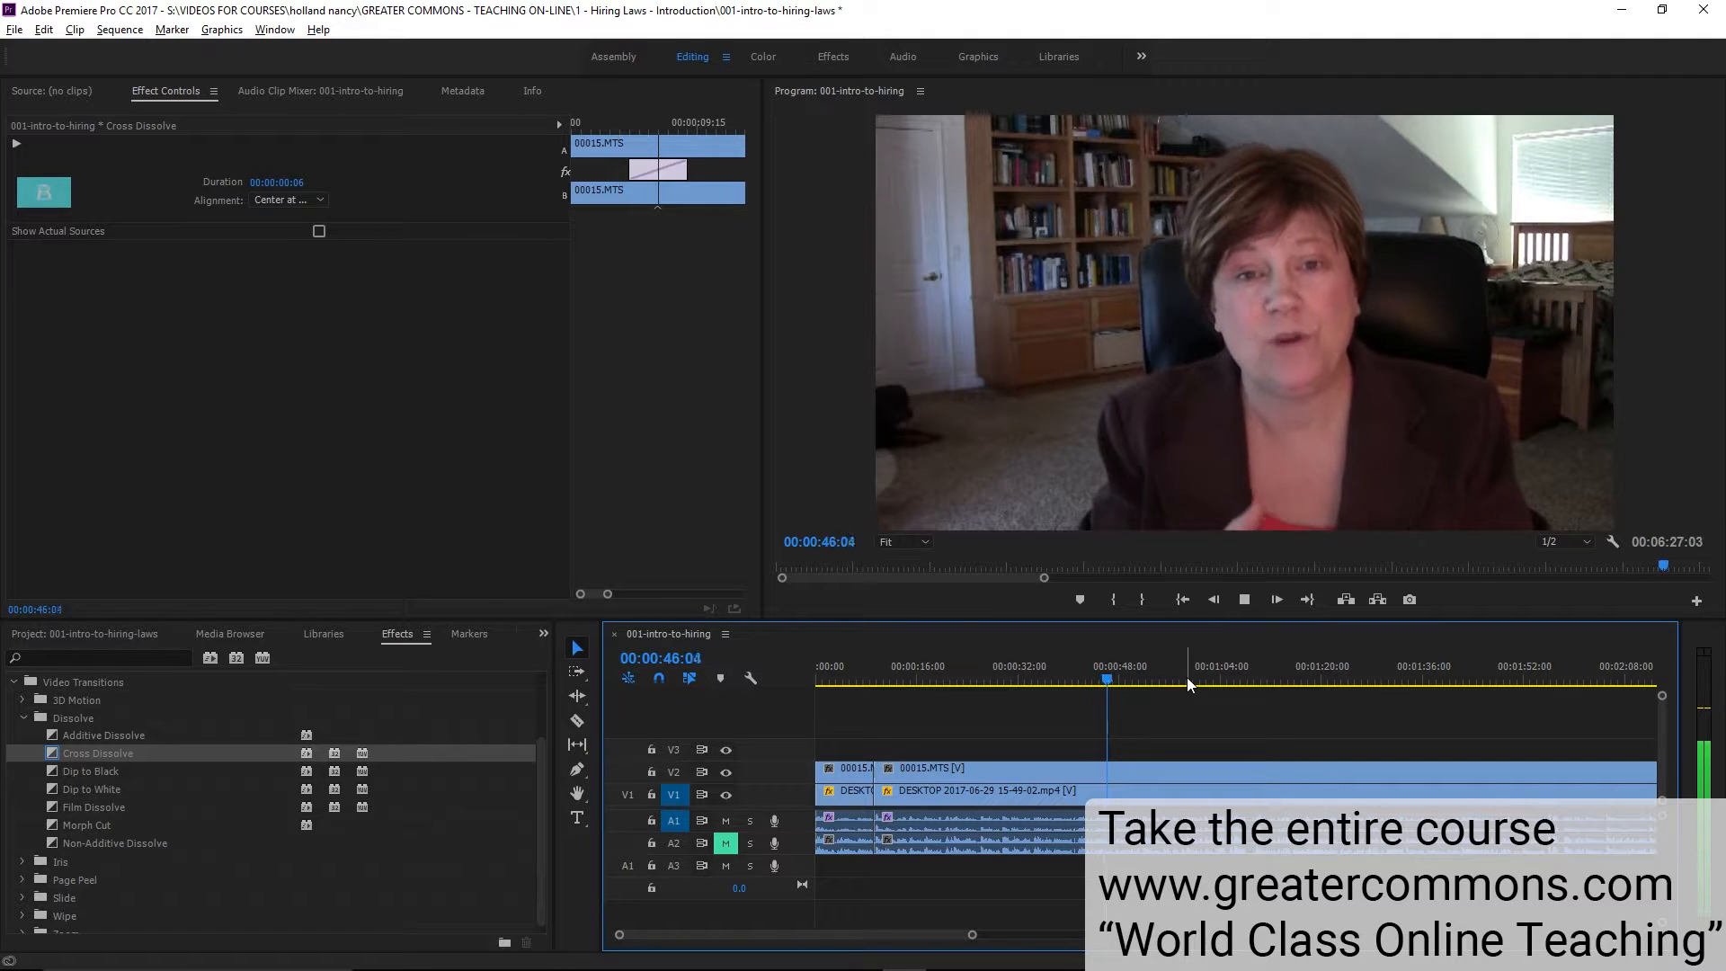
key("space")
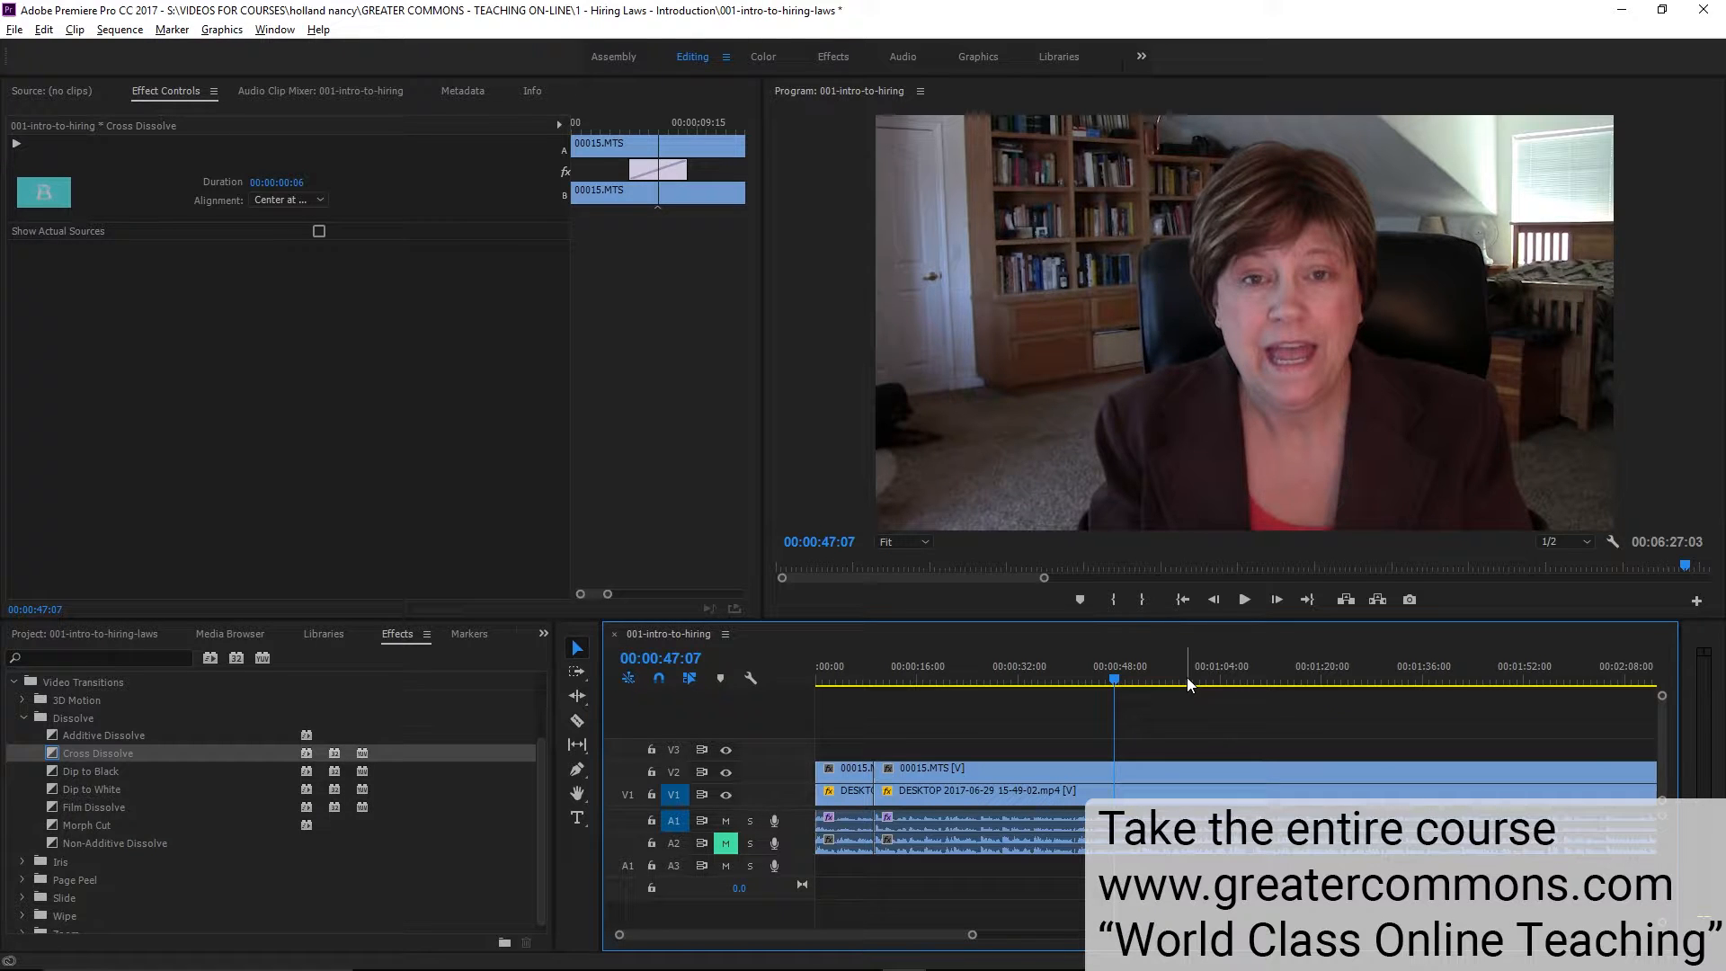
key("space")
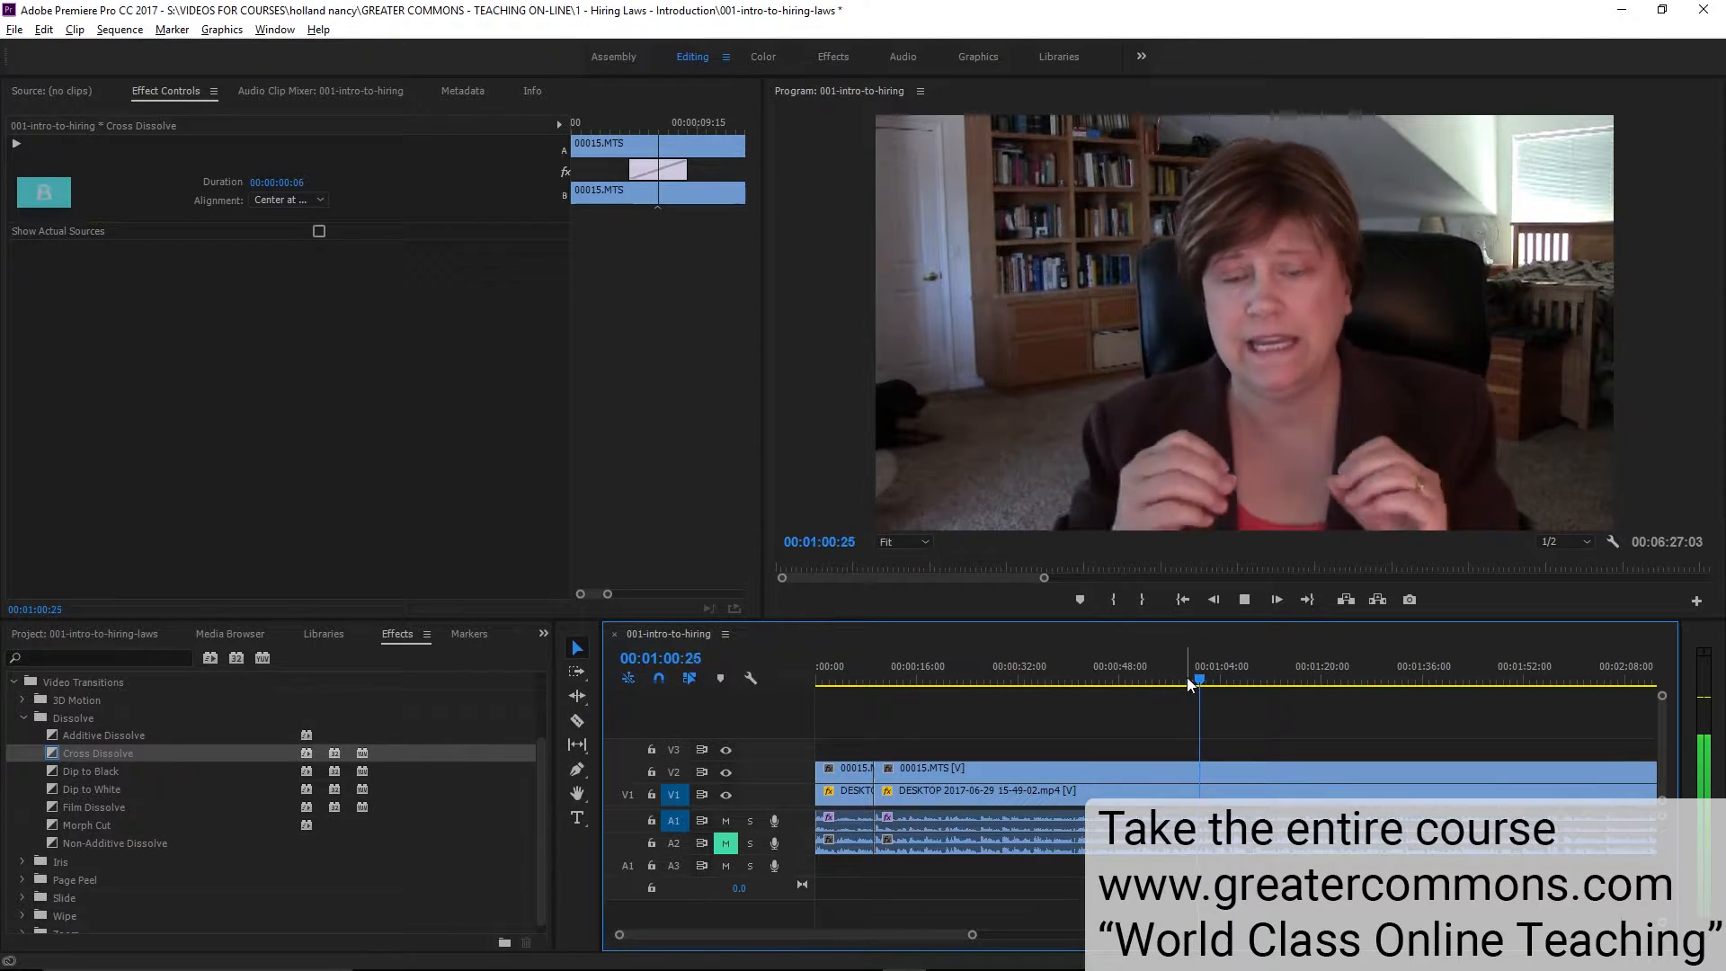
key("space")
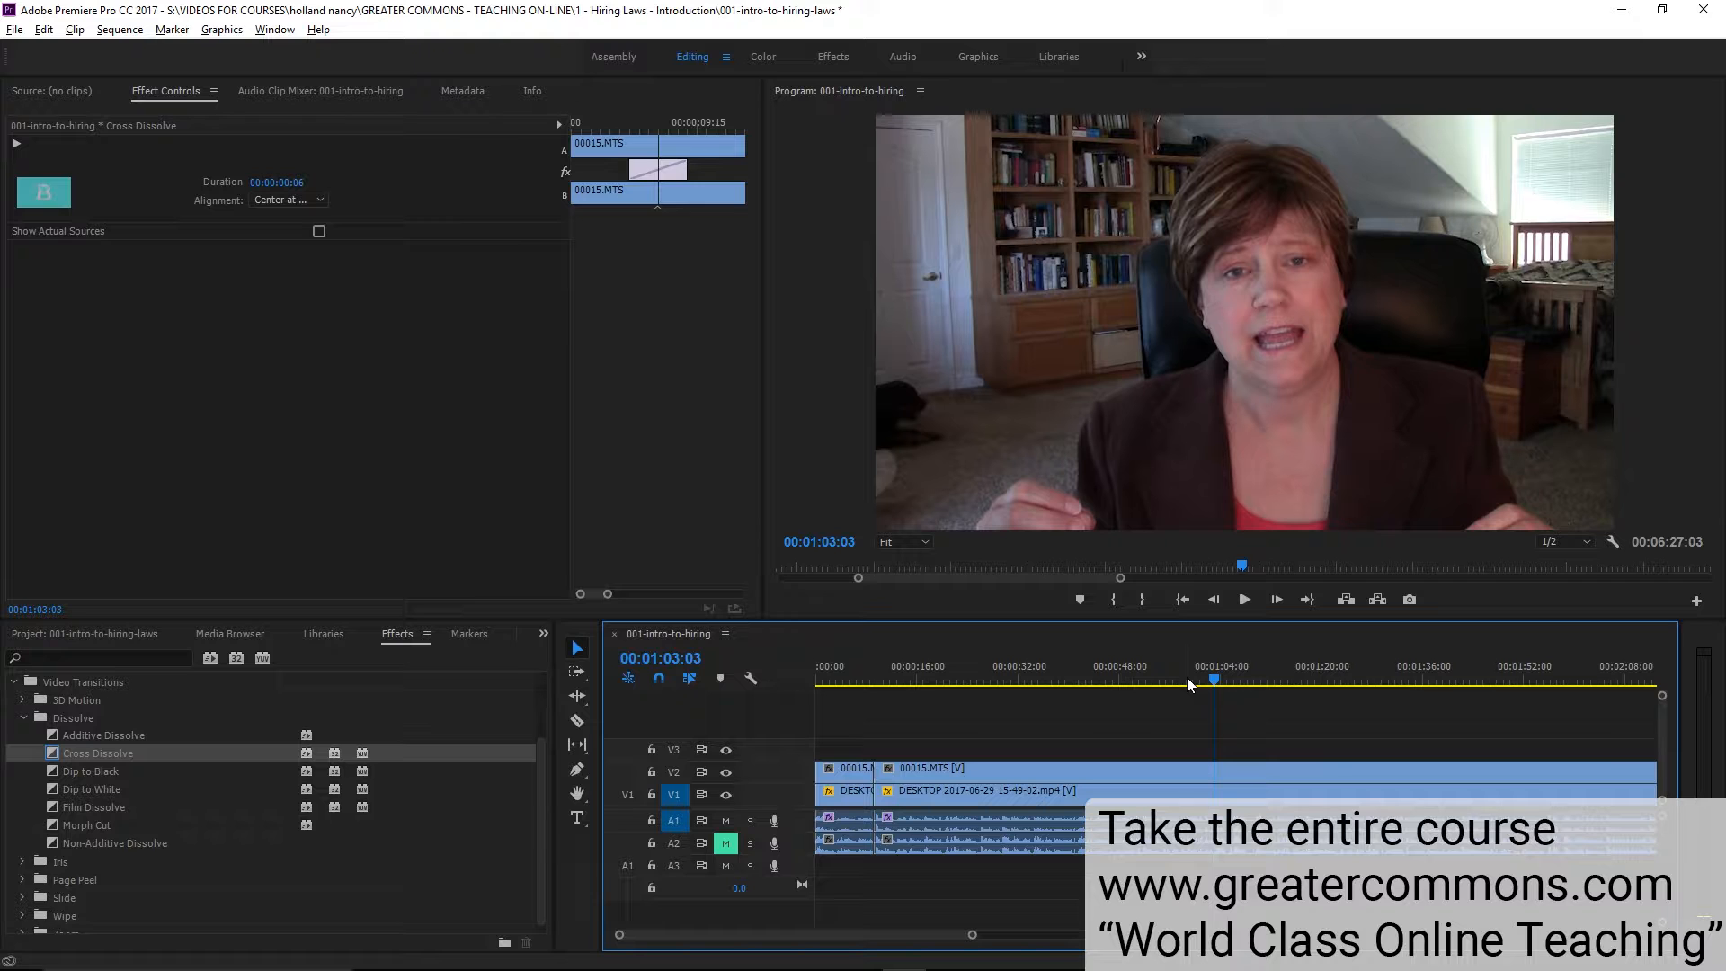
key("space")
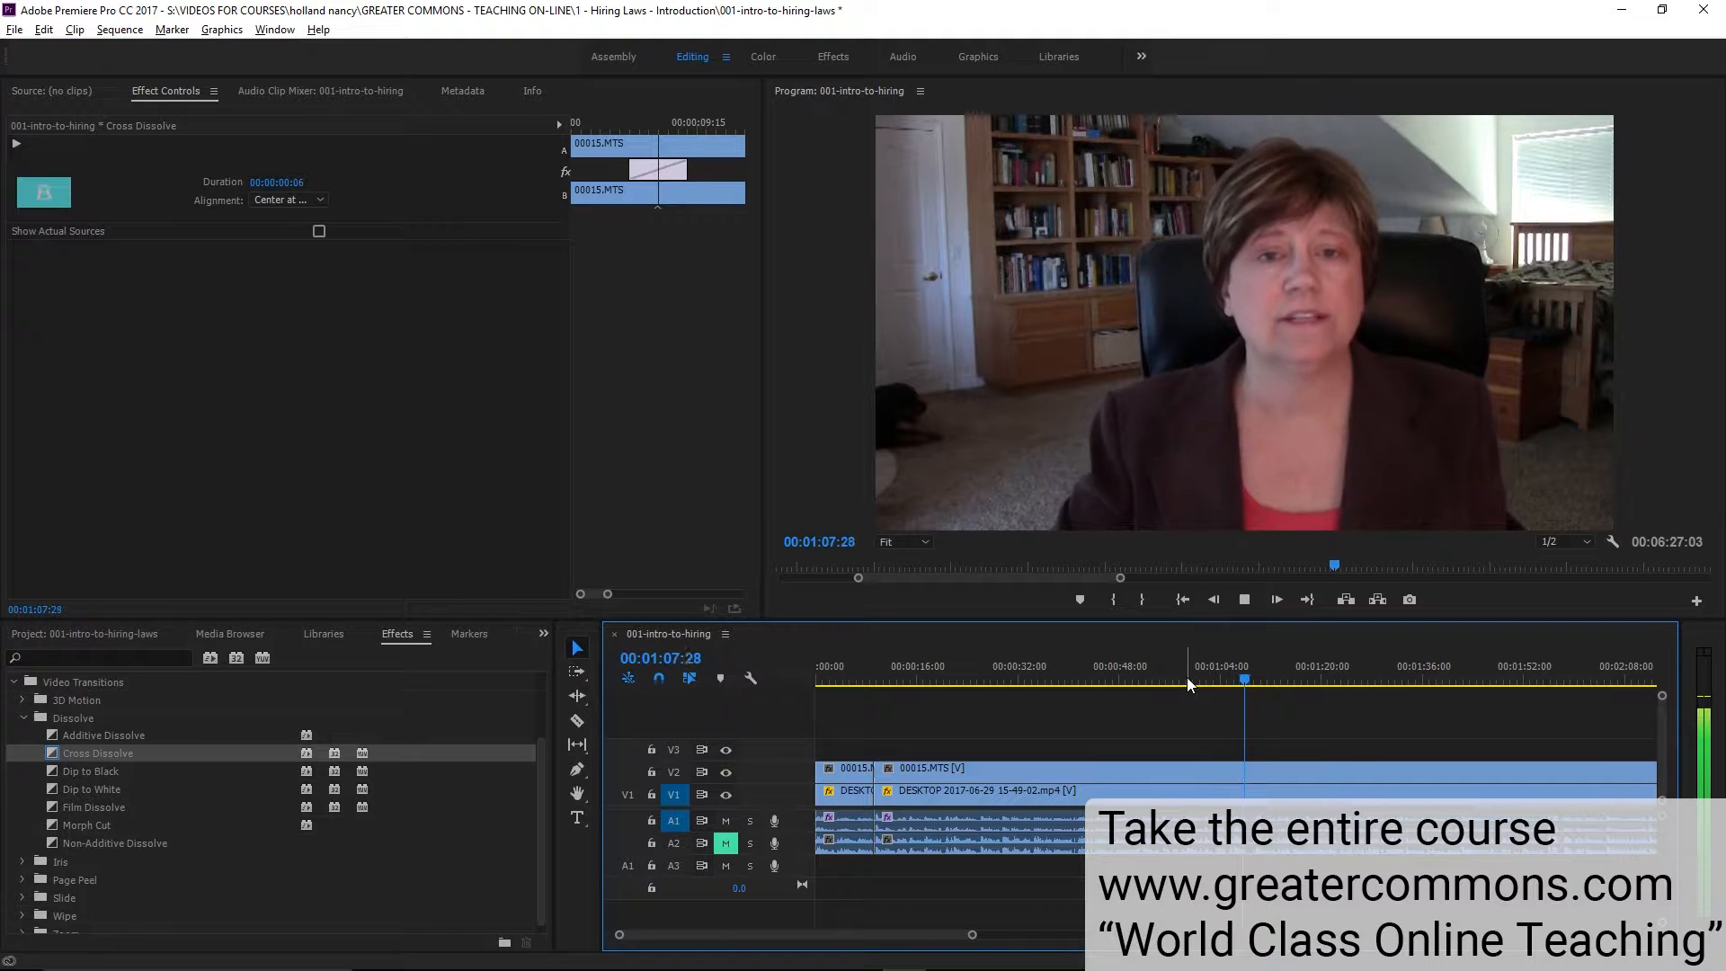
key("space")
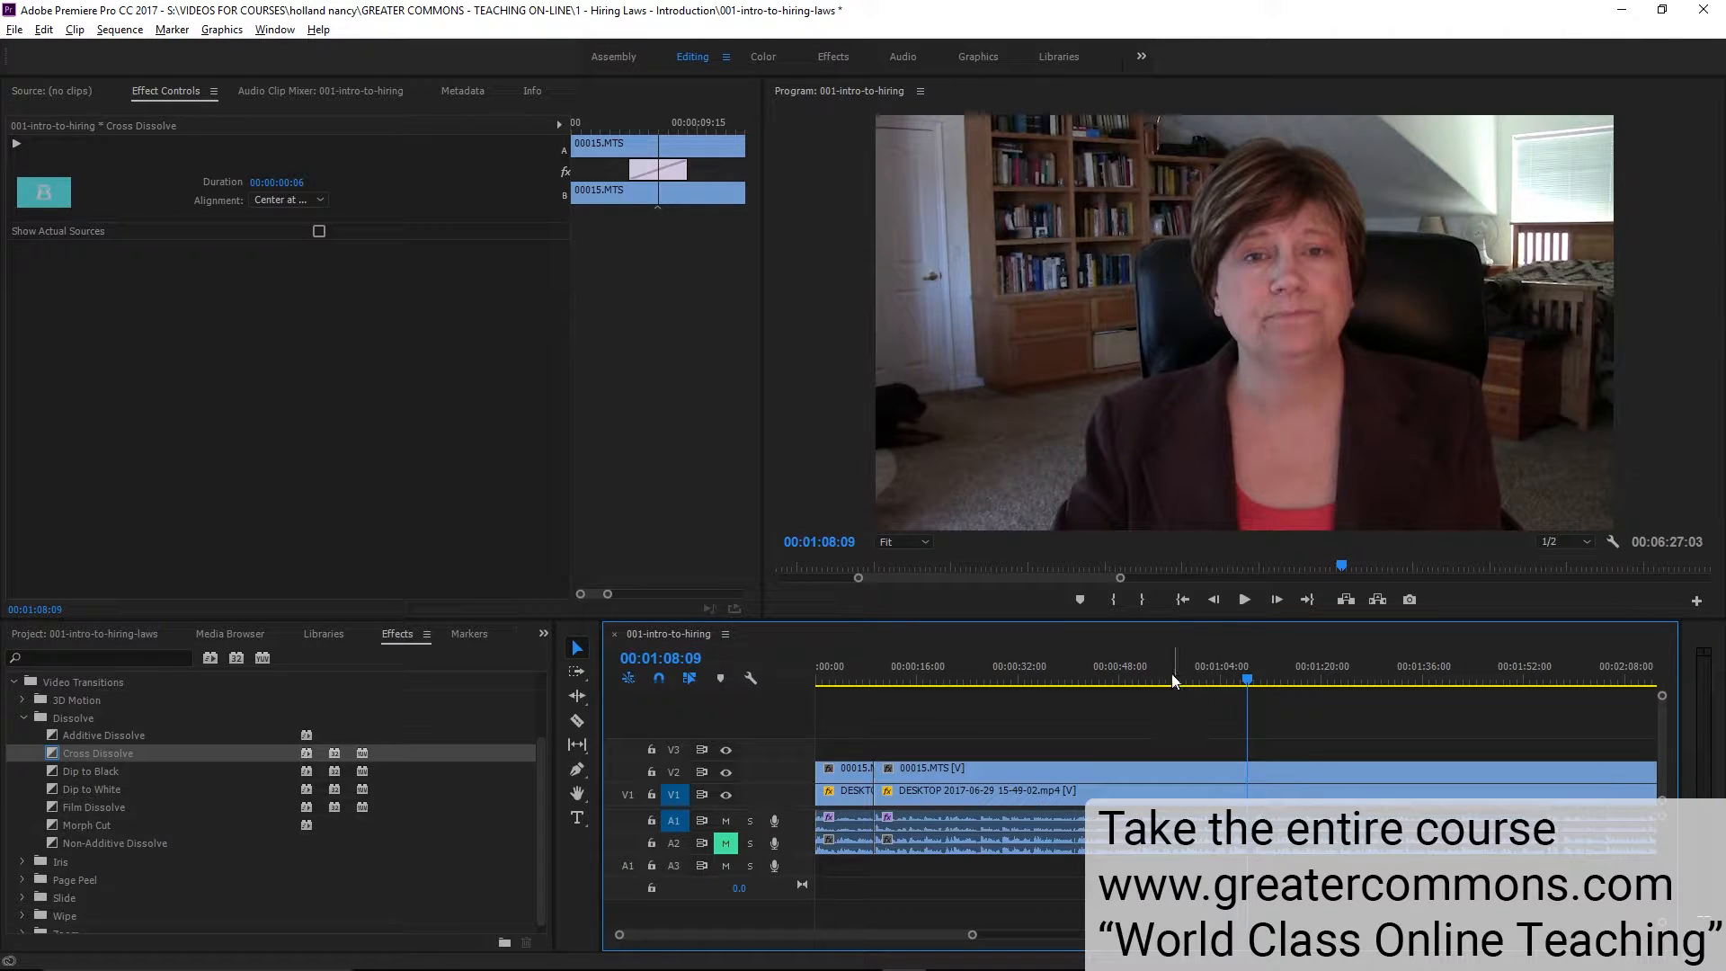
Temporarily hide track V2, review the slide recording underneath, and cue the playhead at 00:01:04:09
left_click(725, 771)
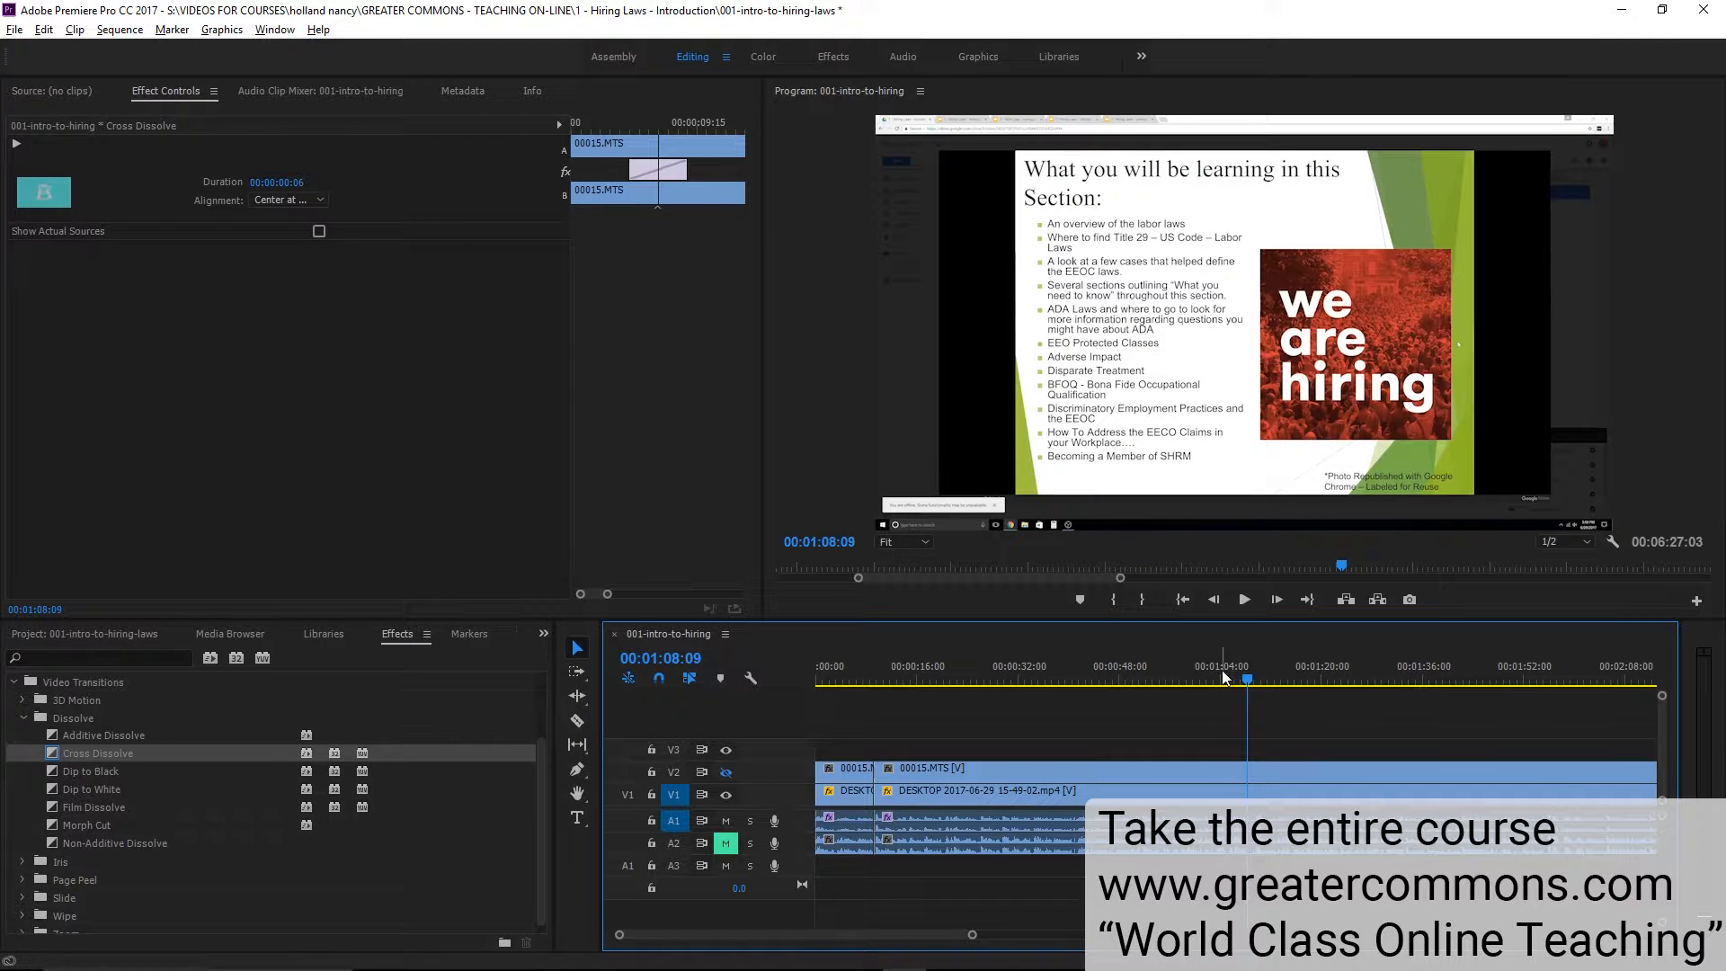
left_click_drag(1242, 676, 1151, 682)
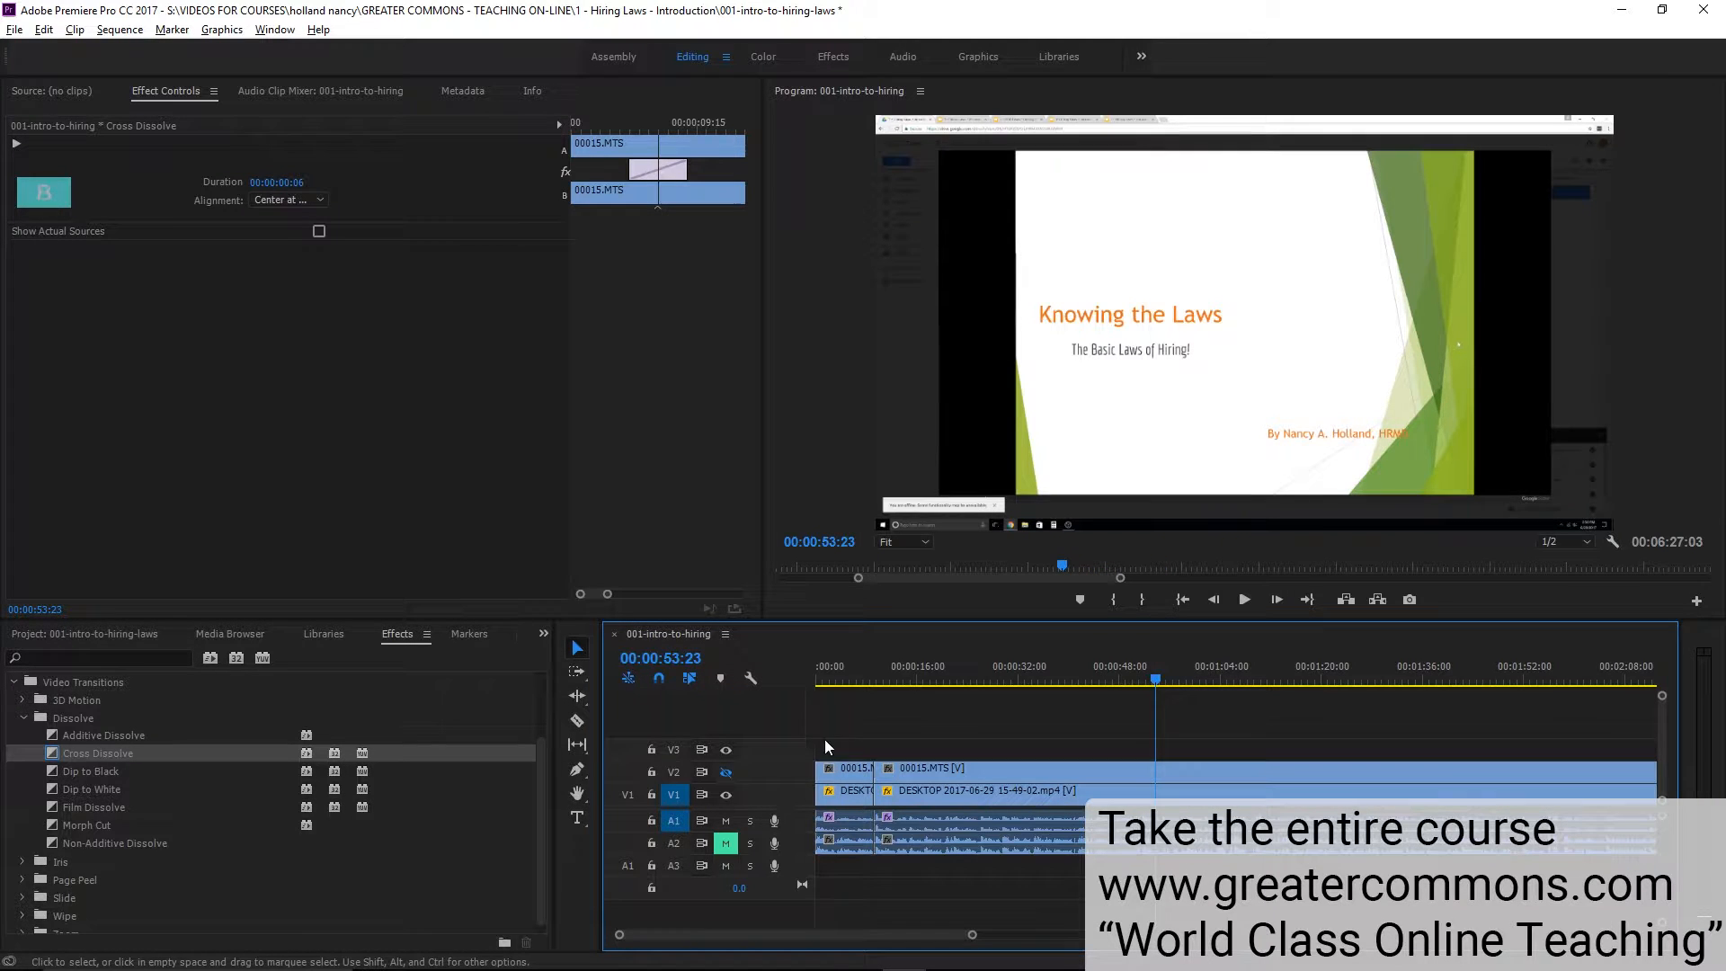
key("space")
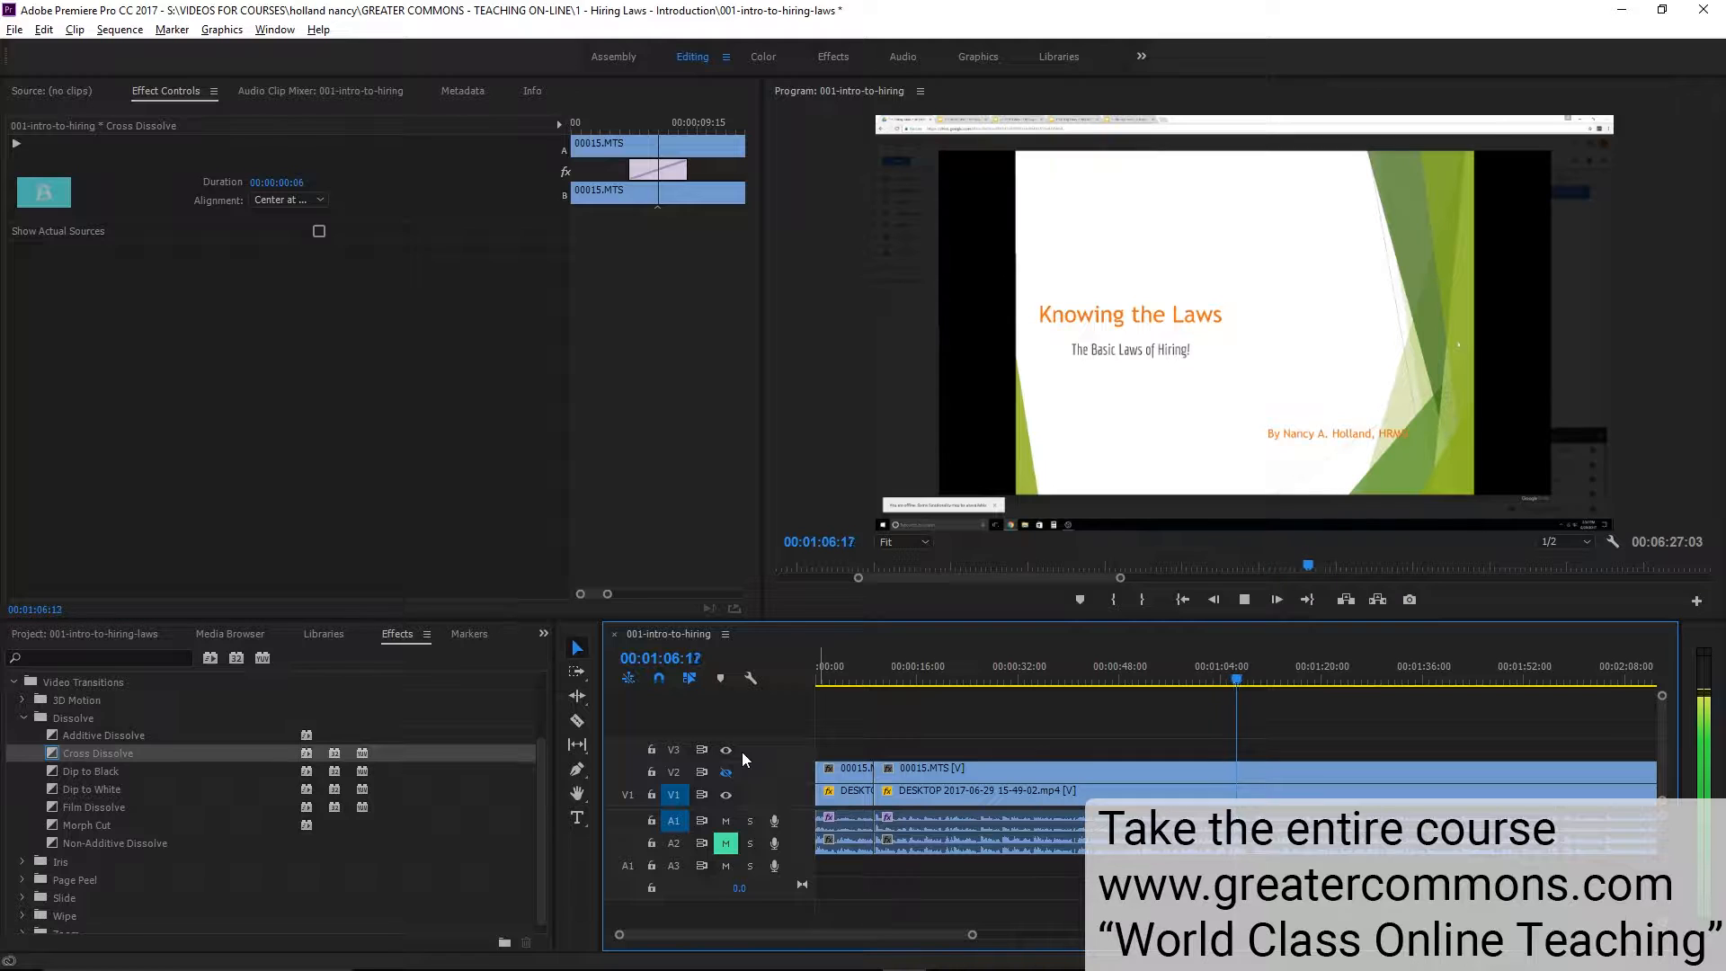
left_click(1214, 677)
key("space")
key("space")
left_click(1218, 679)
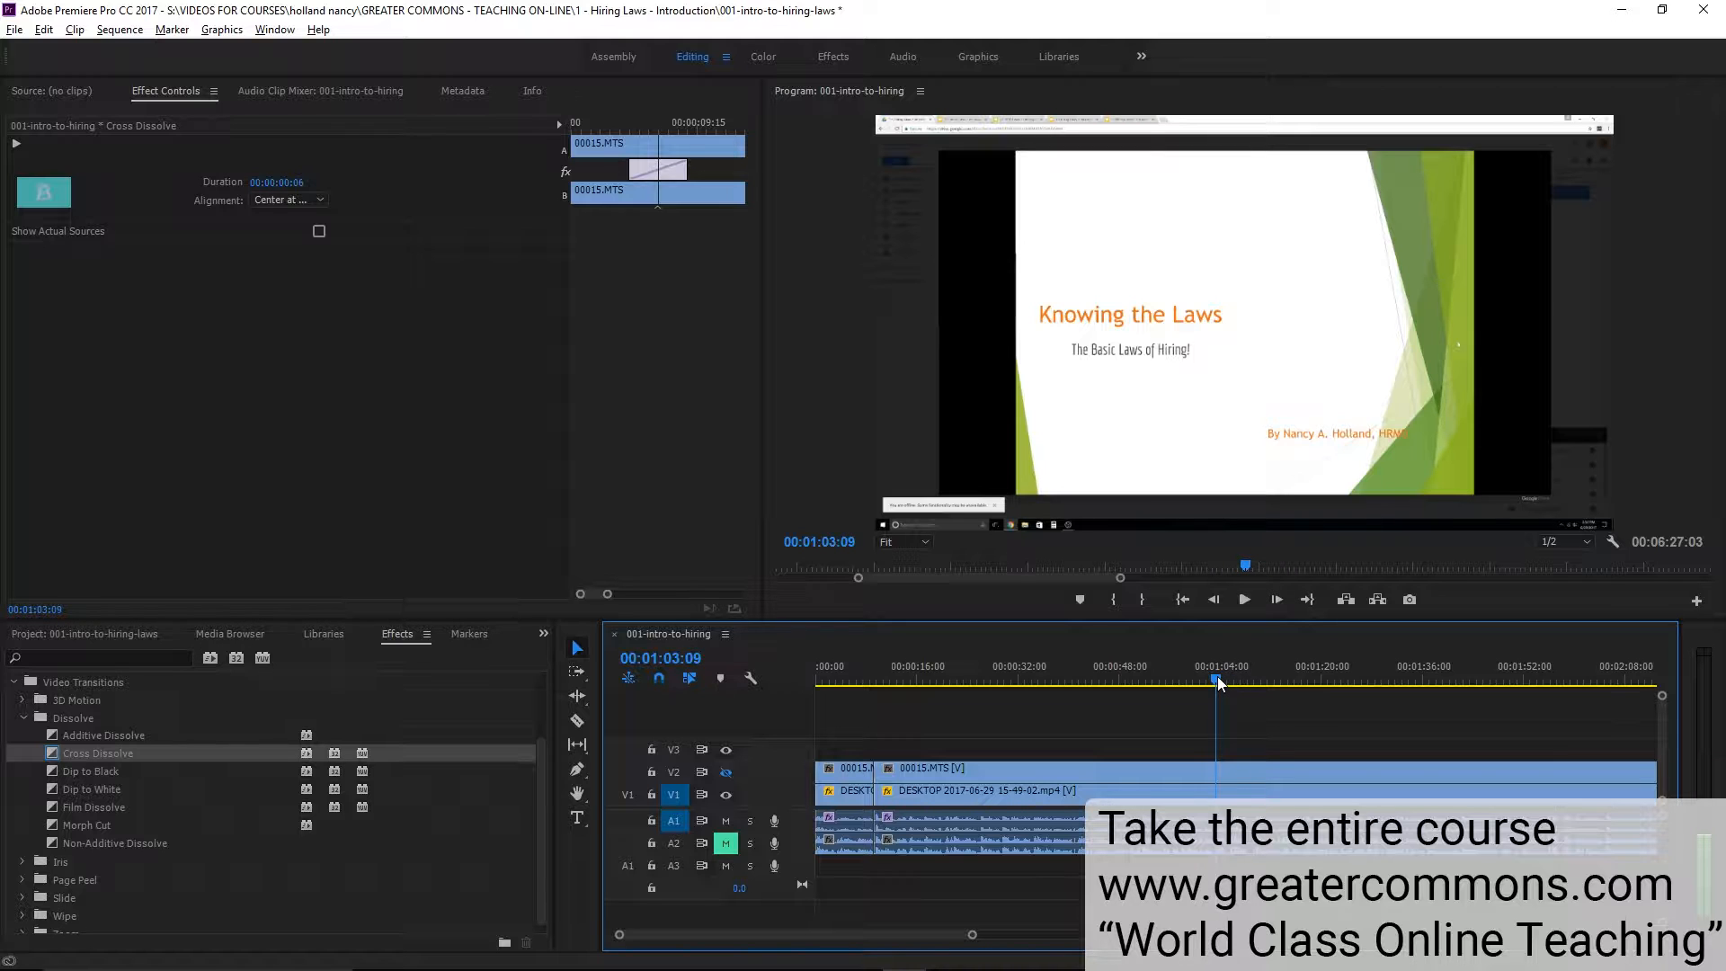
key("space")
key("space")
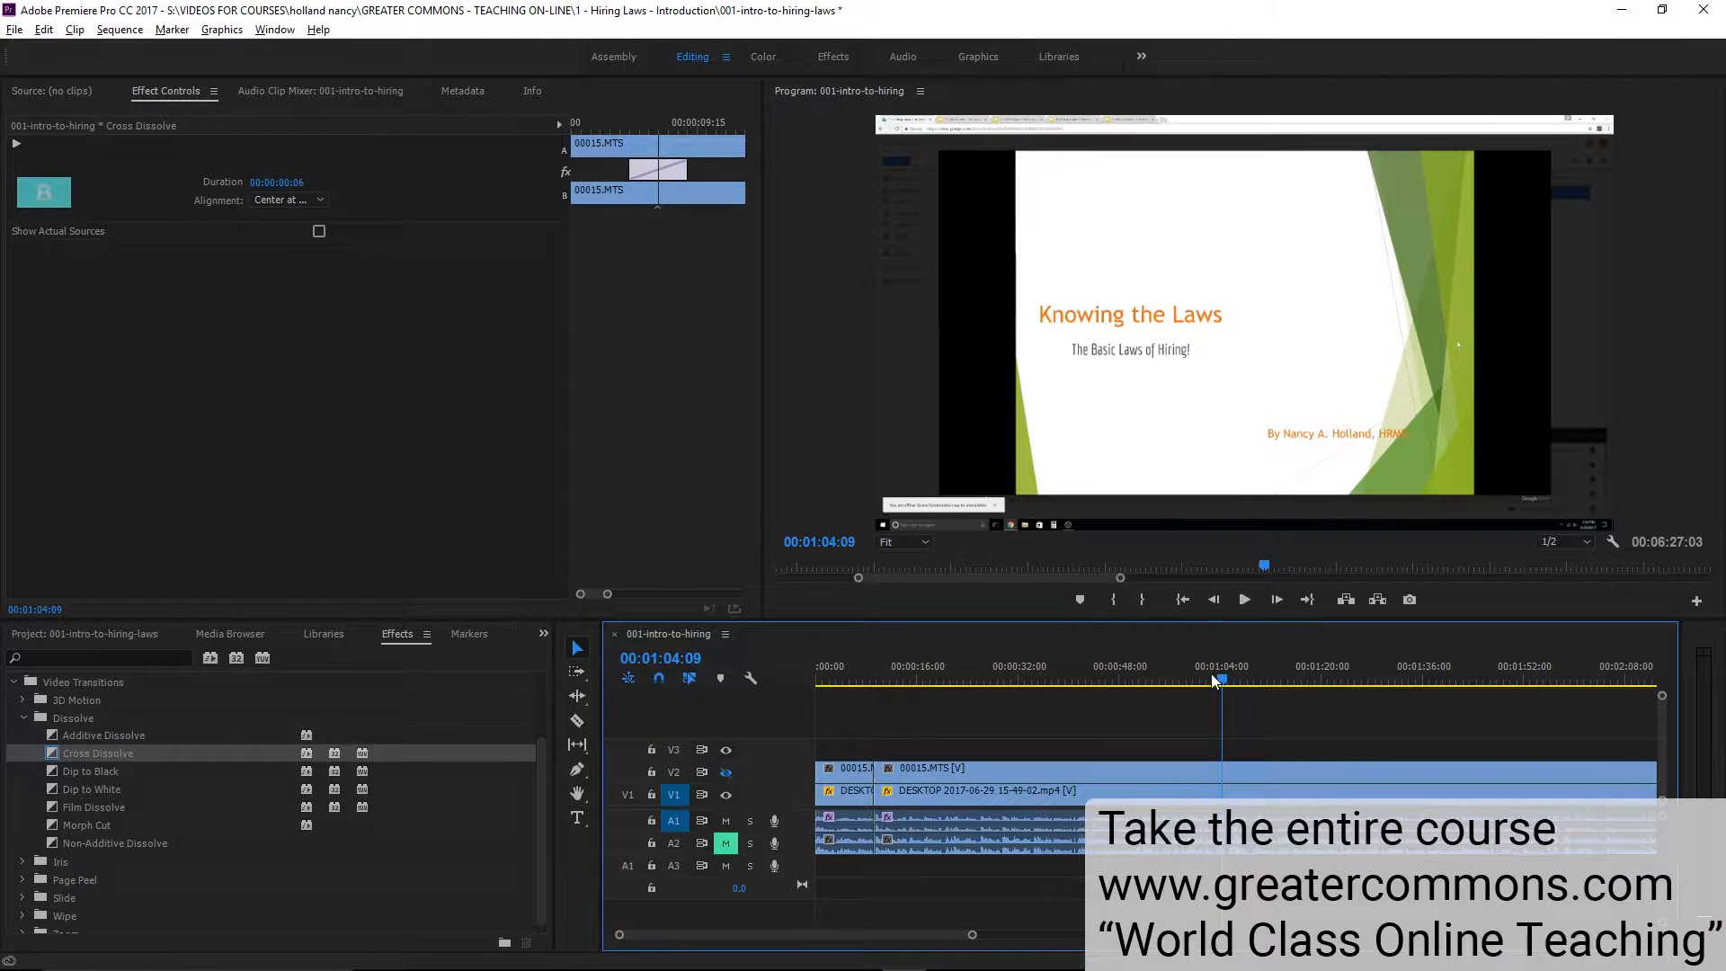
left_click(726, 772)
Turn on Position and Scale keyframing for the long 00015.MTS clip on V2 at 00:01:04:09
left_click(1024, 767)
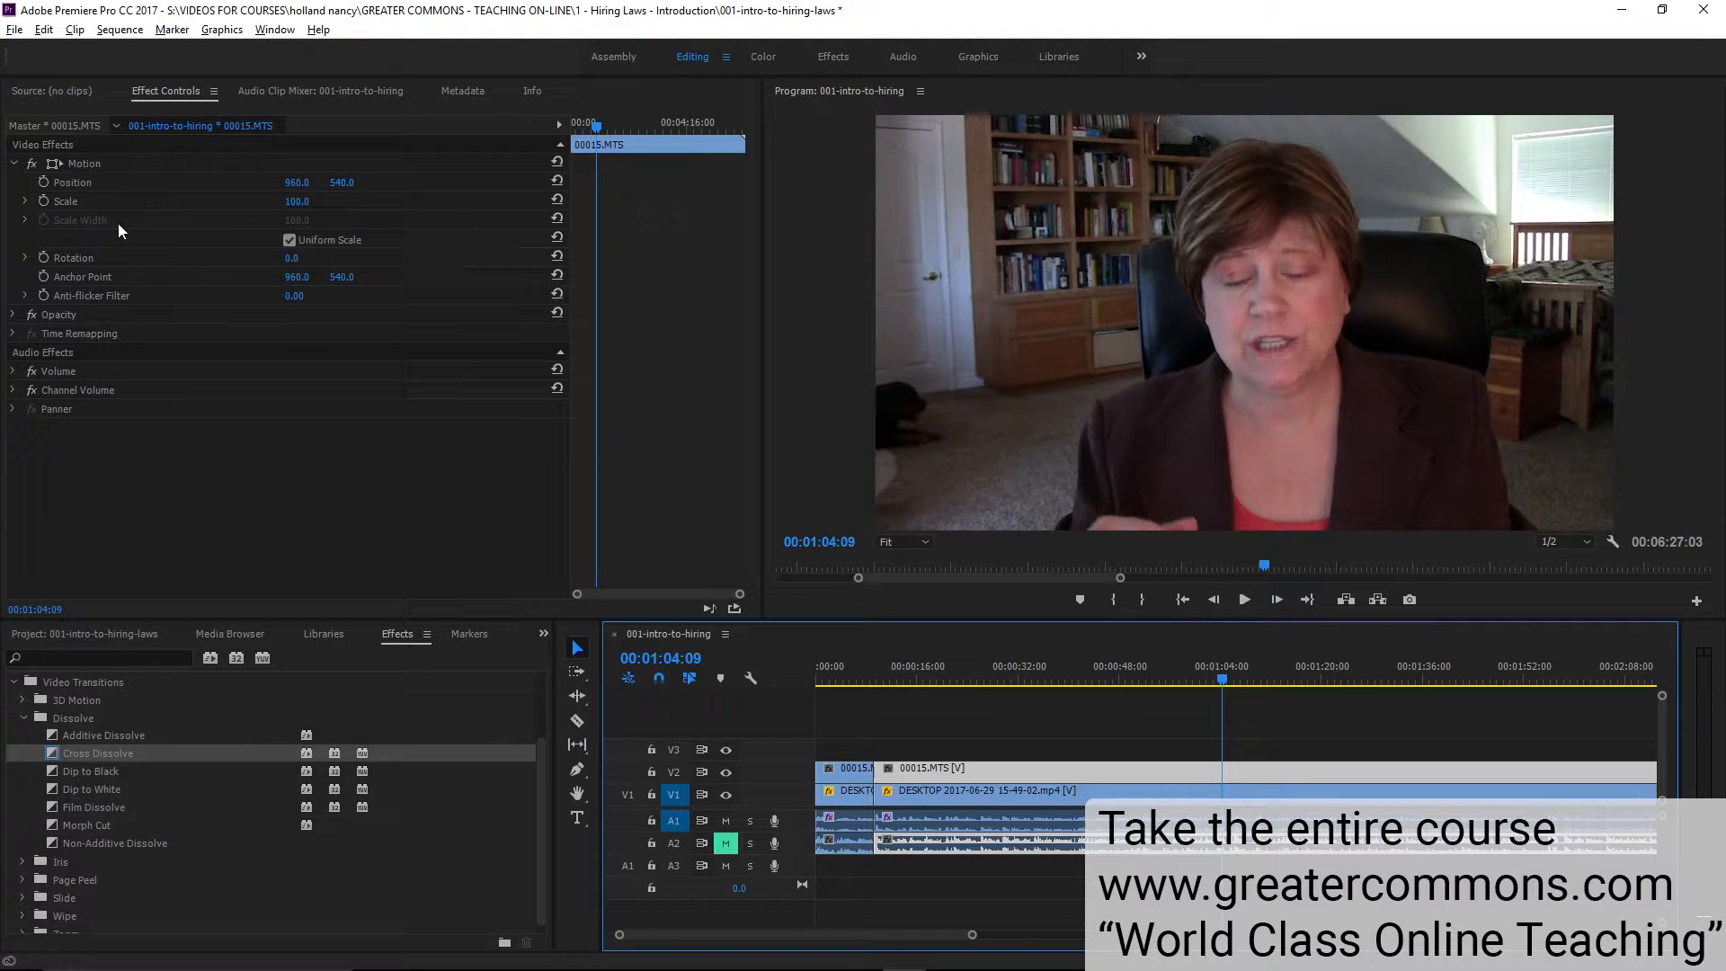
left_click(43, 183)
left_click(43, 199)
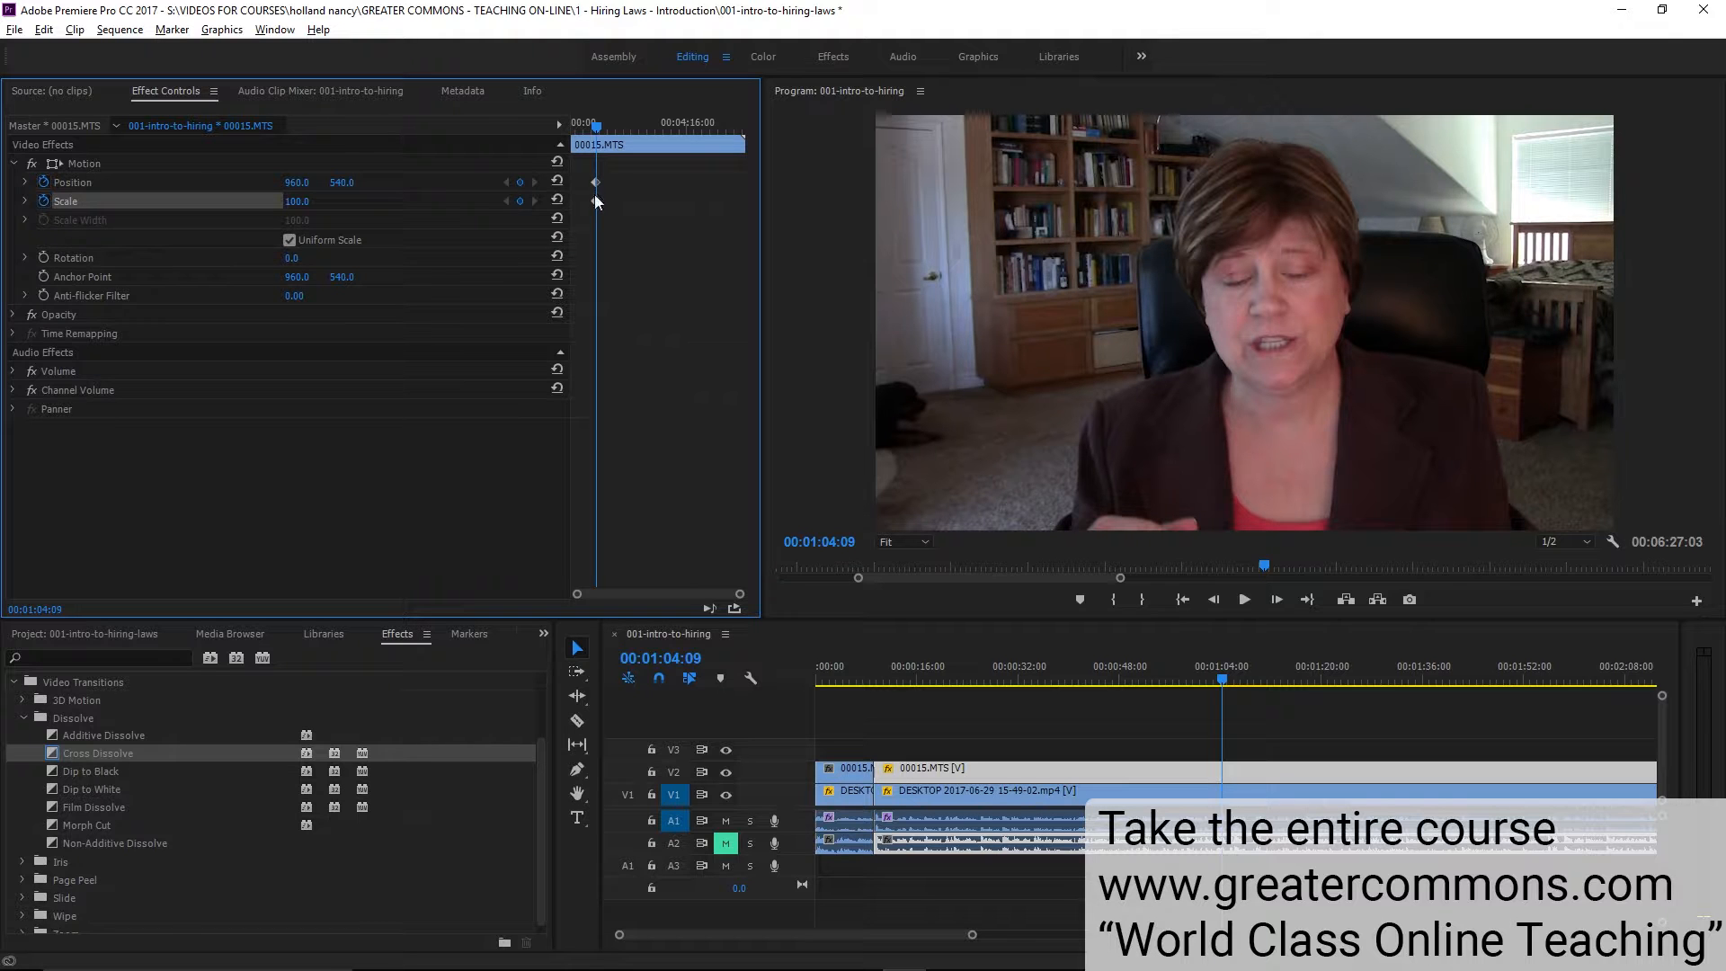
Play ahead to 00:01:08:28 and add second Position and Scale keyframes to the presenter clip there
left_click(1245, 600)
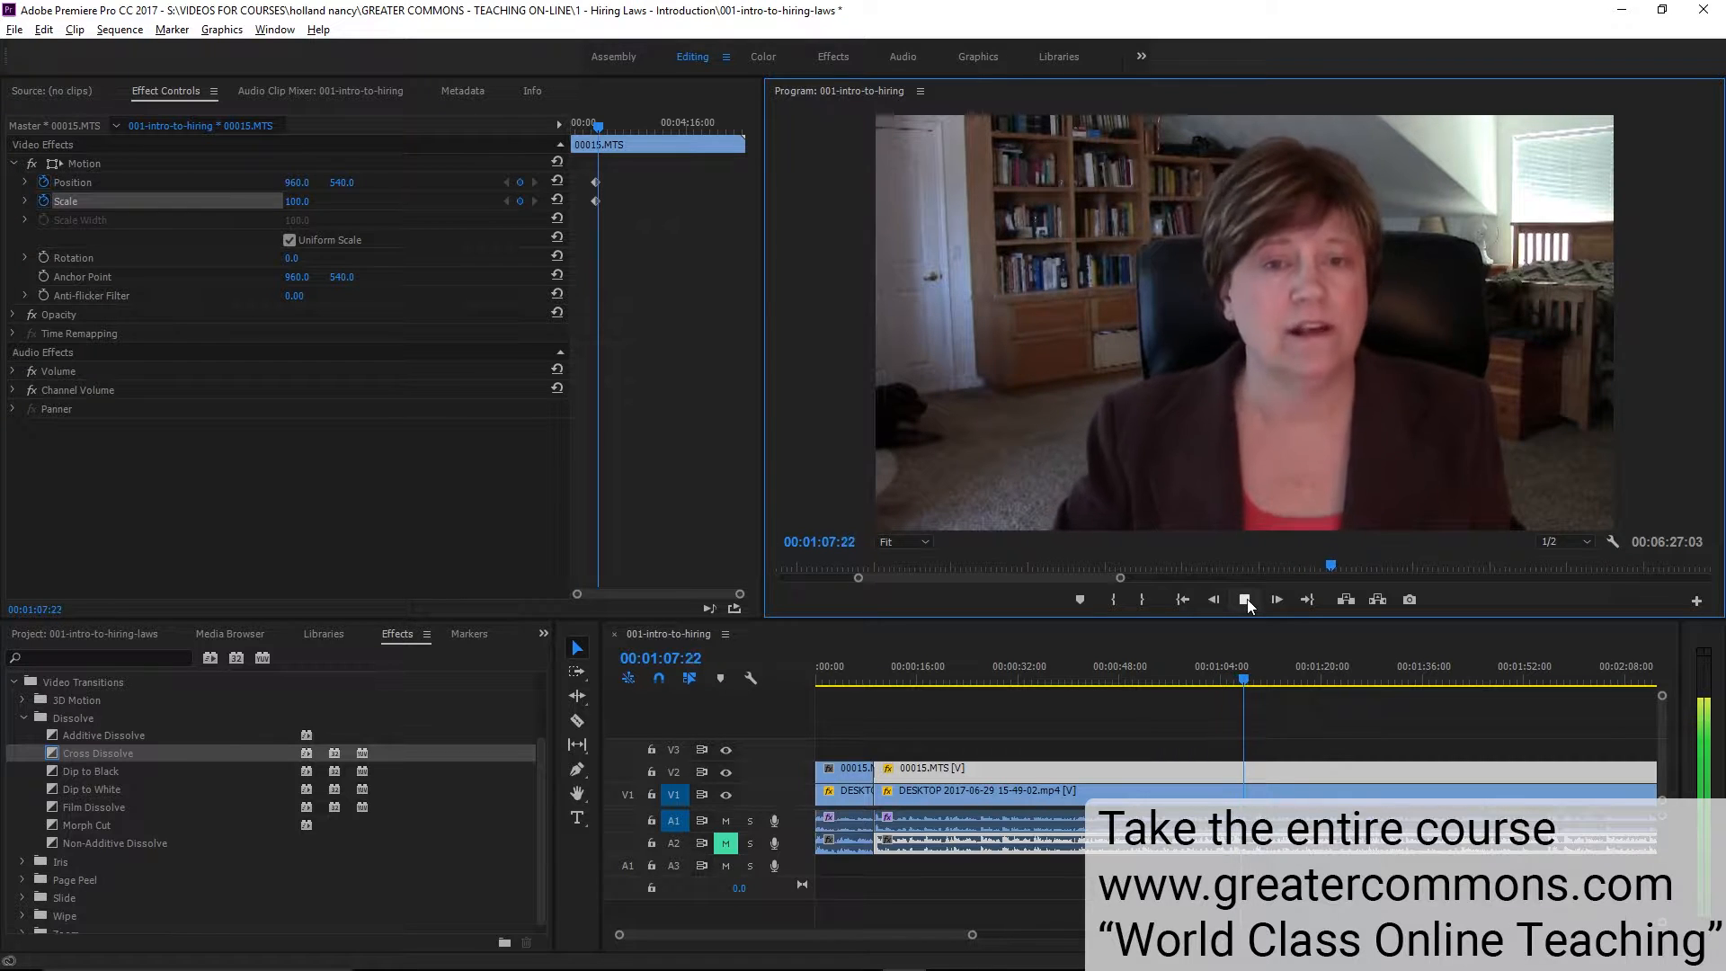
left_click(1245, 599)
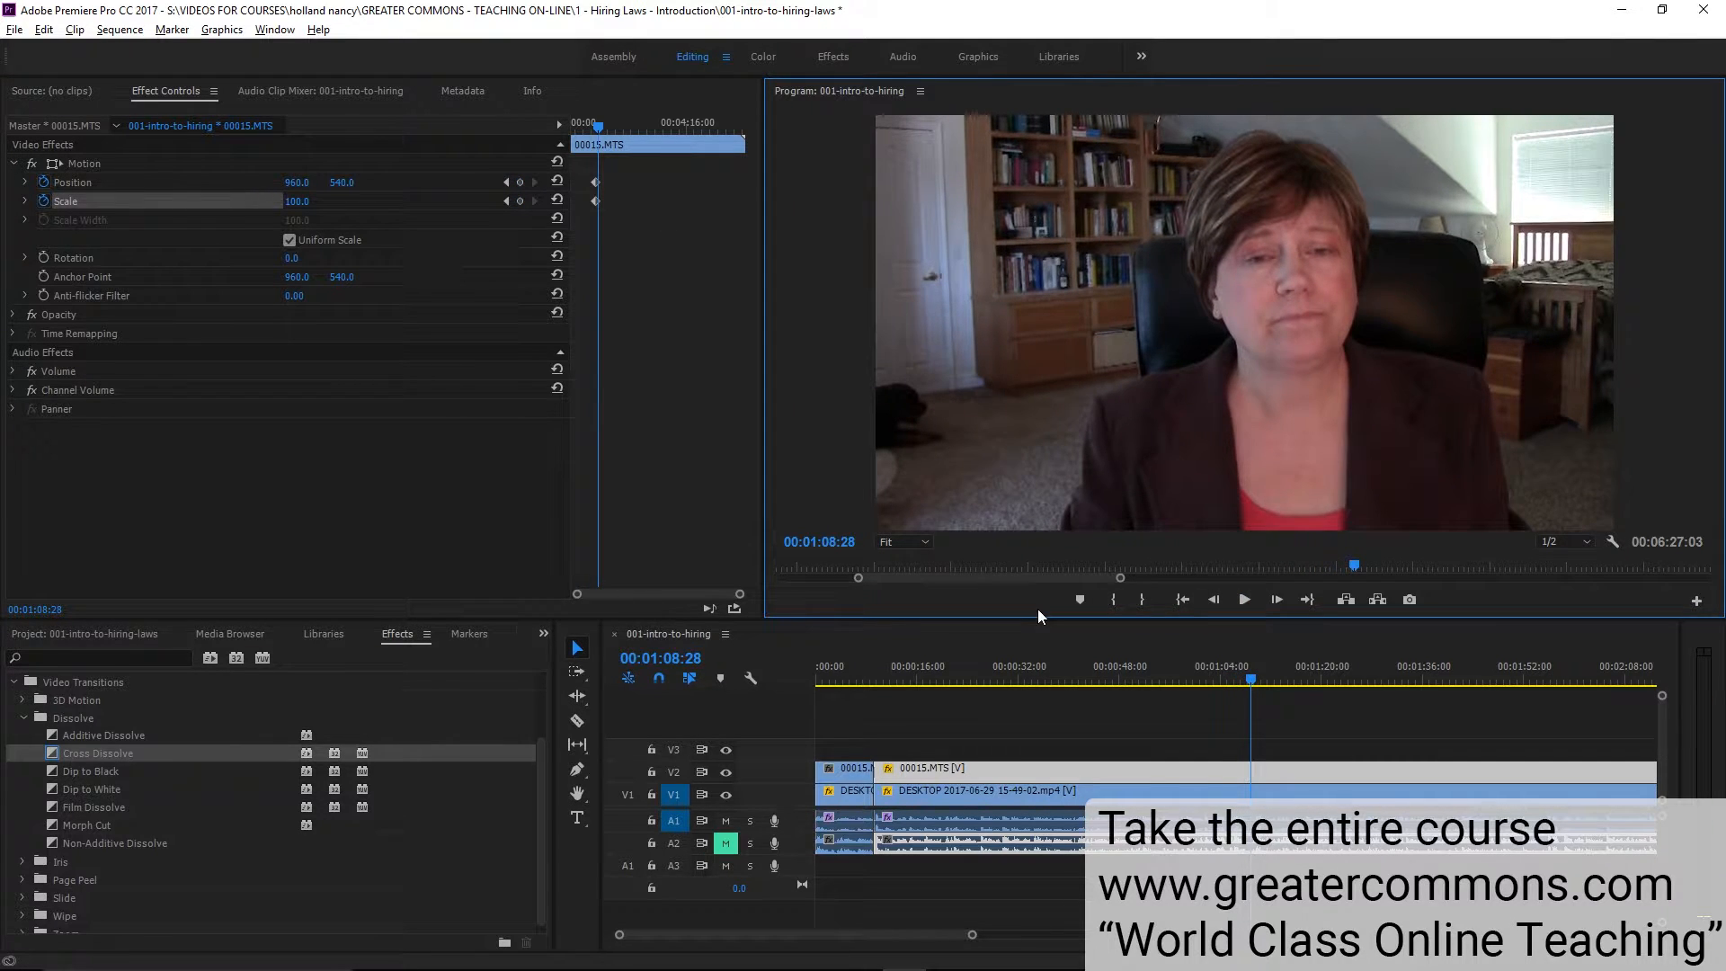
left_click(519, 183)
left_click(522, 201)
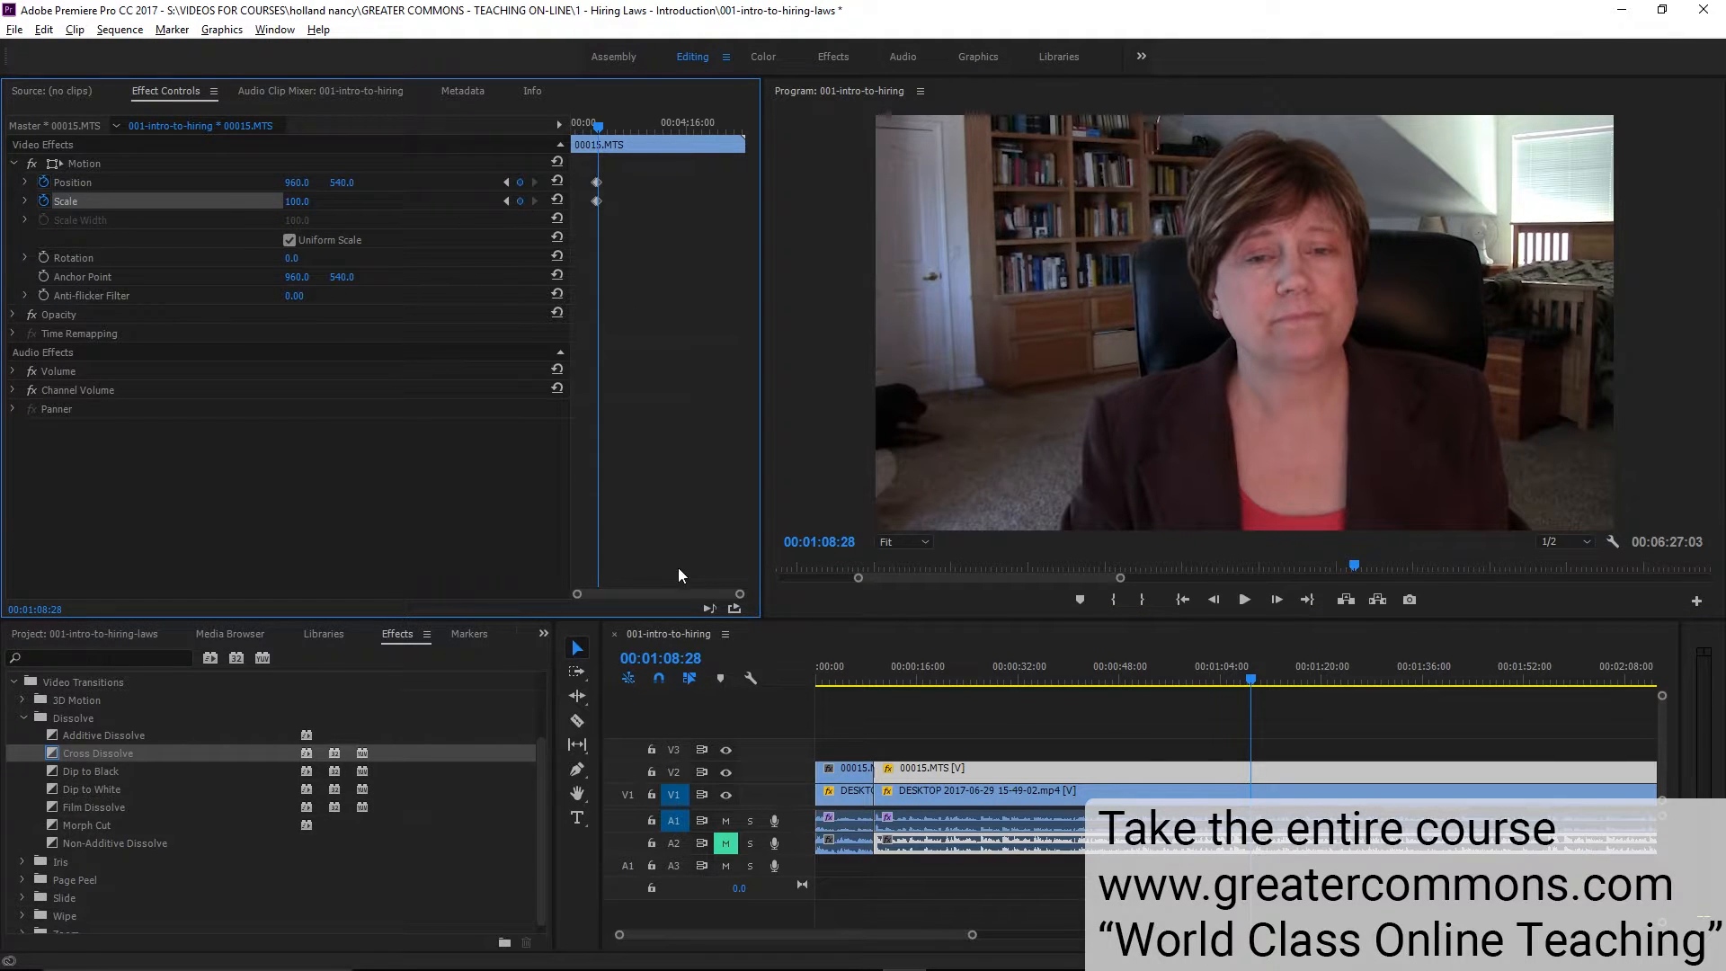
At the second keyframes, shrink the presenter clip to about 24.7 scale and place it in the slide's upper-right corner, at about 1523.6, 222.1
left_click_drag(740, 595, 703, 596)
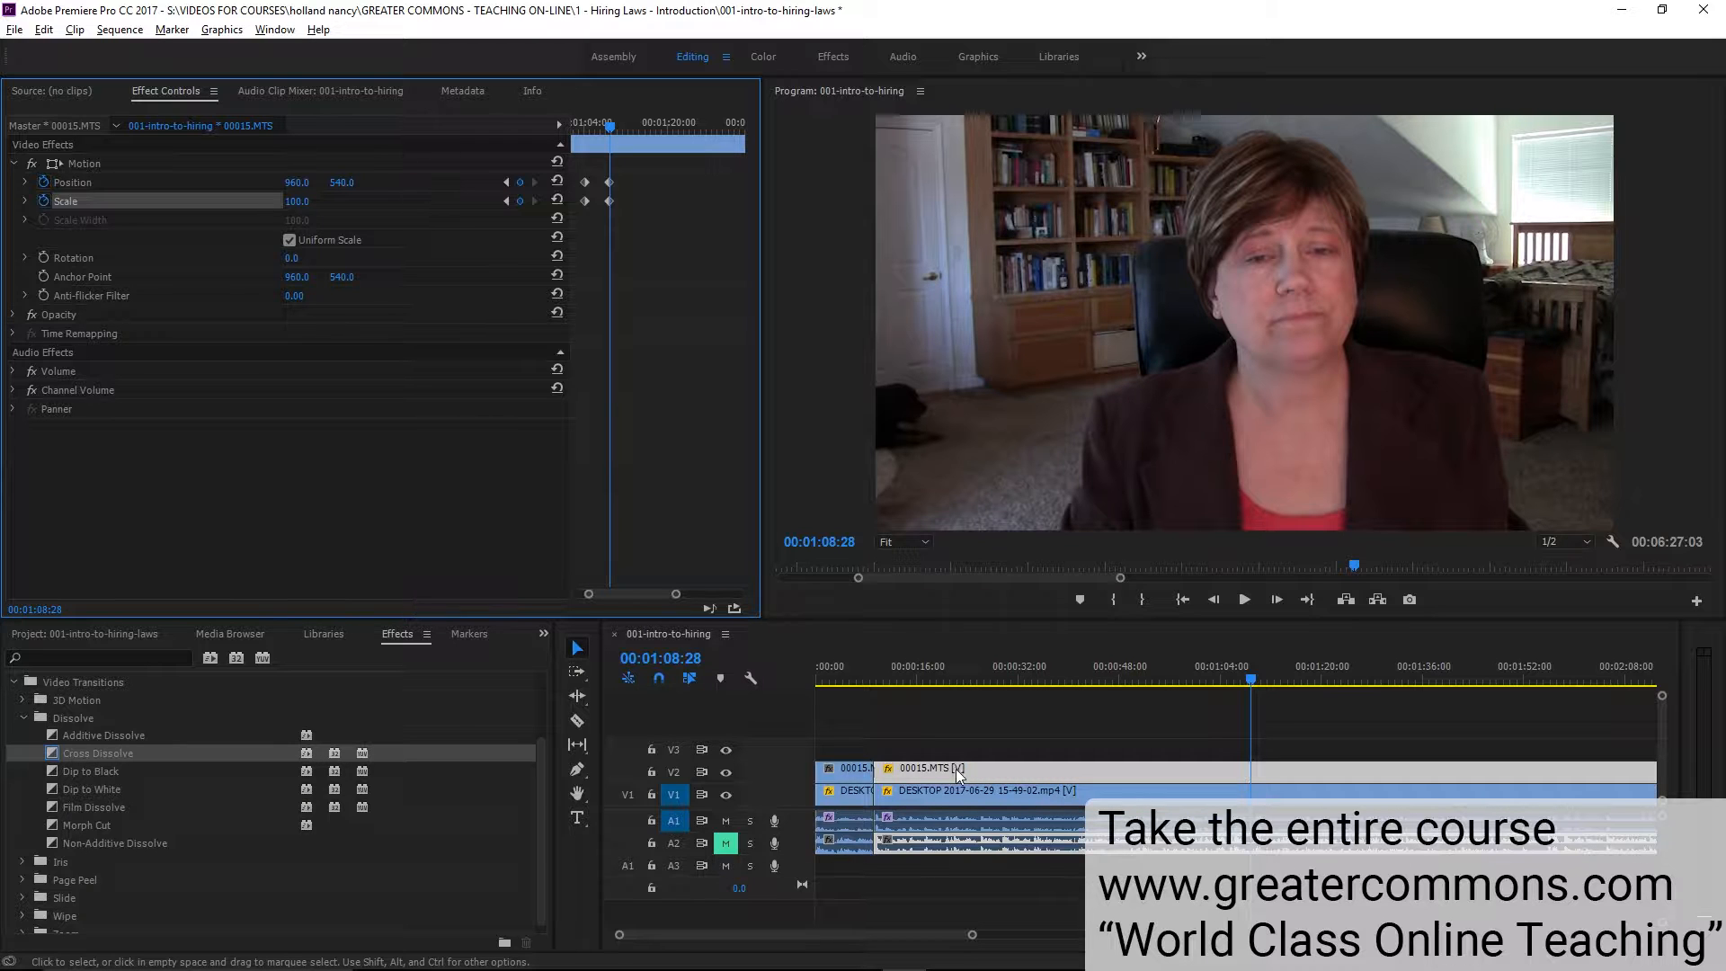
left_click(51, 164)
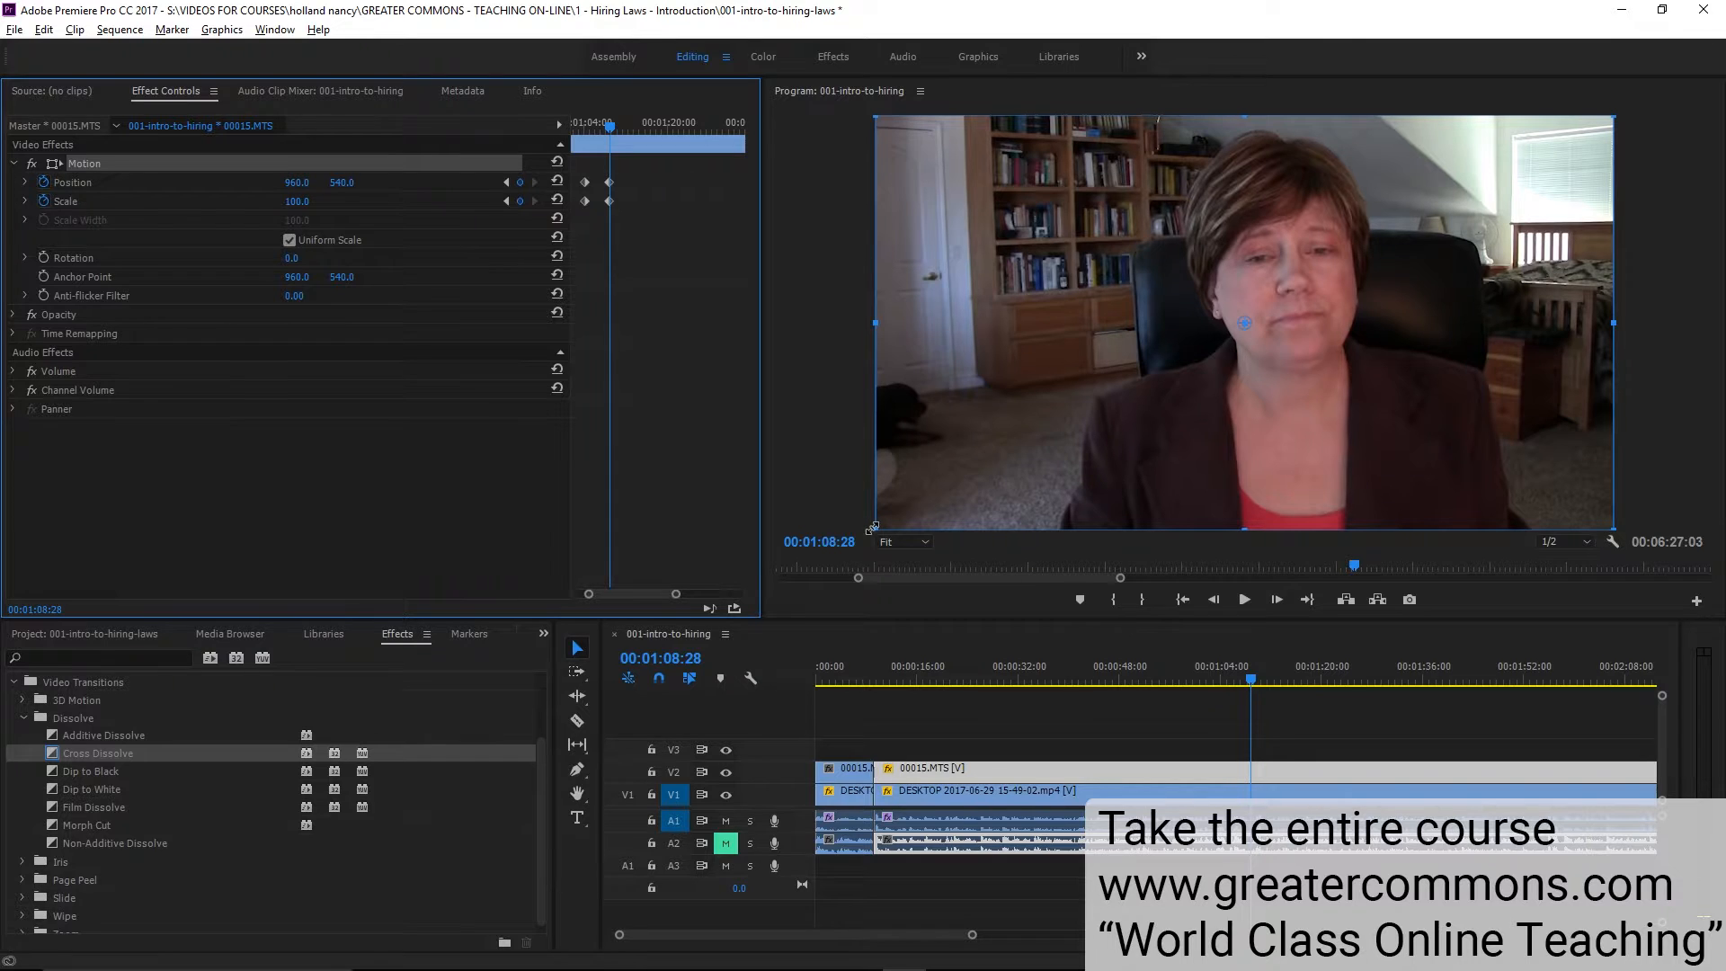
left_click_drag(871, 527, 1342, 286)
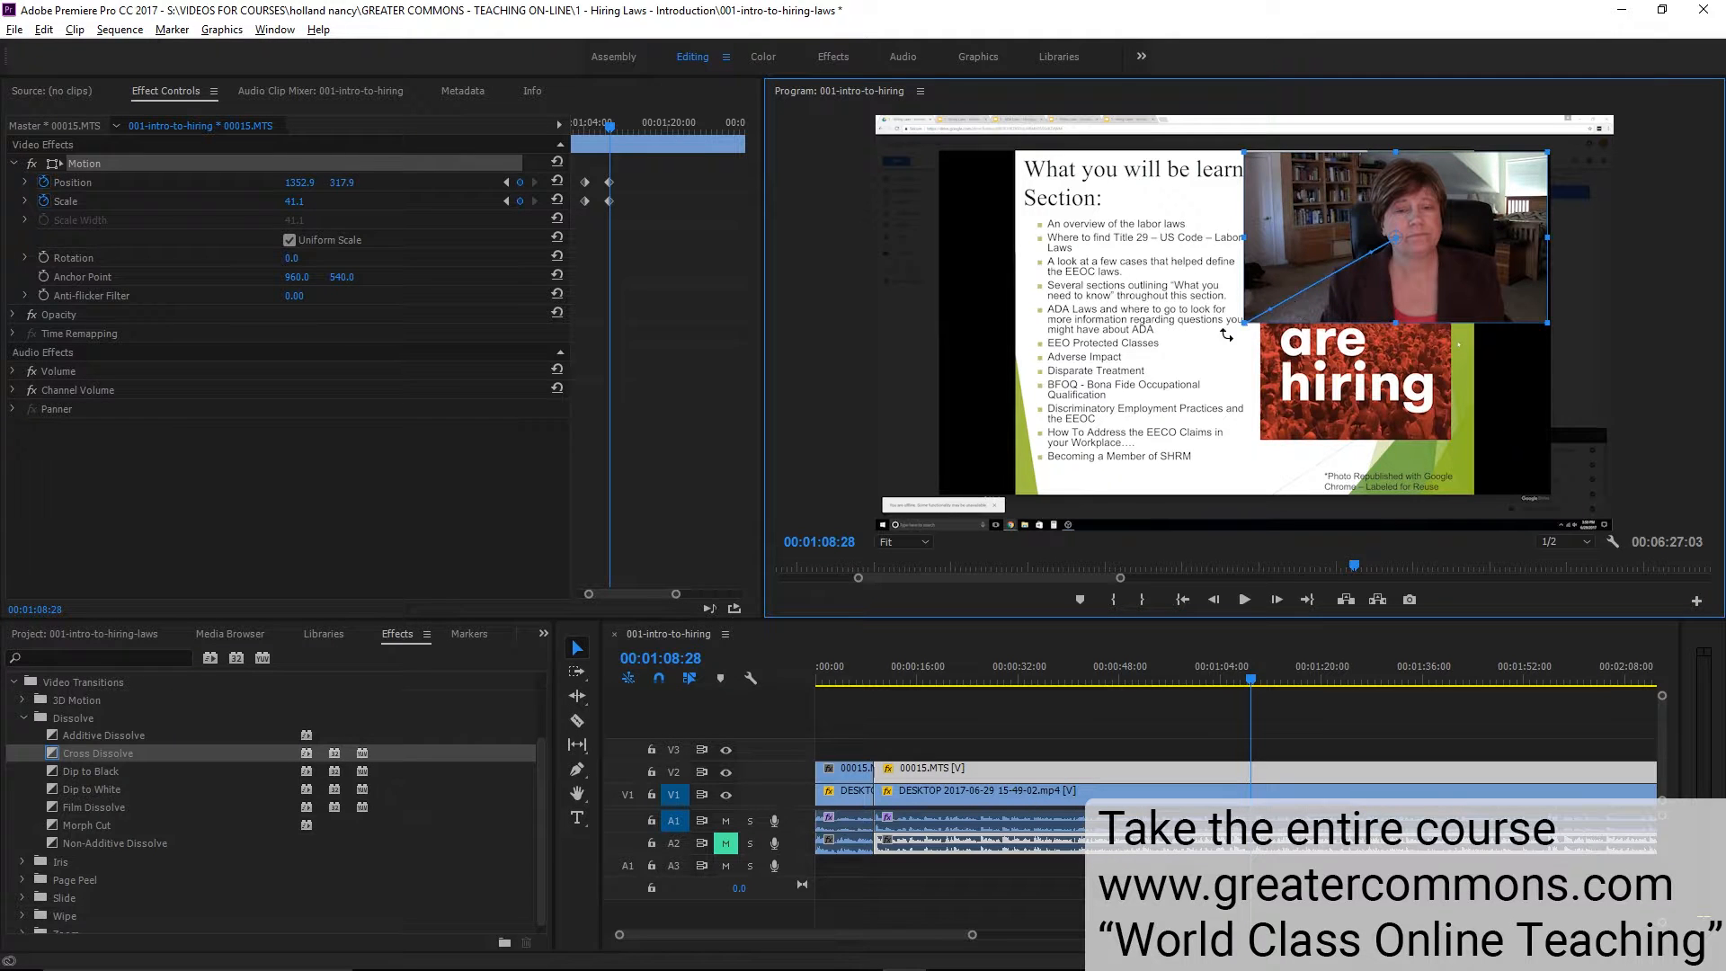
left_click_drag(1243, 327, 1352, 241)
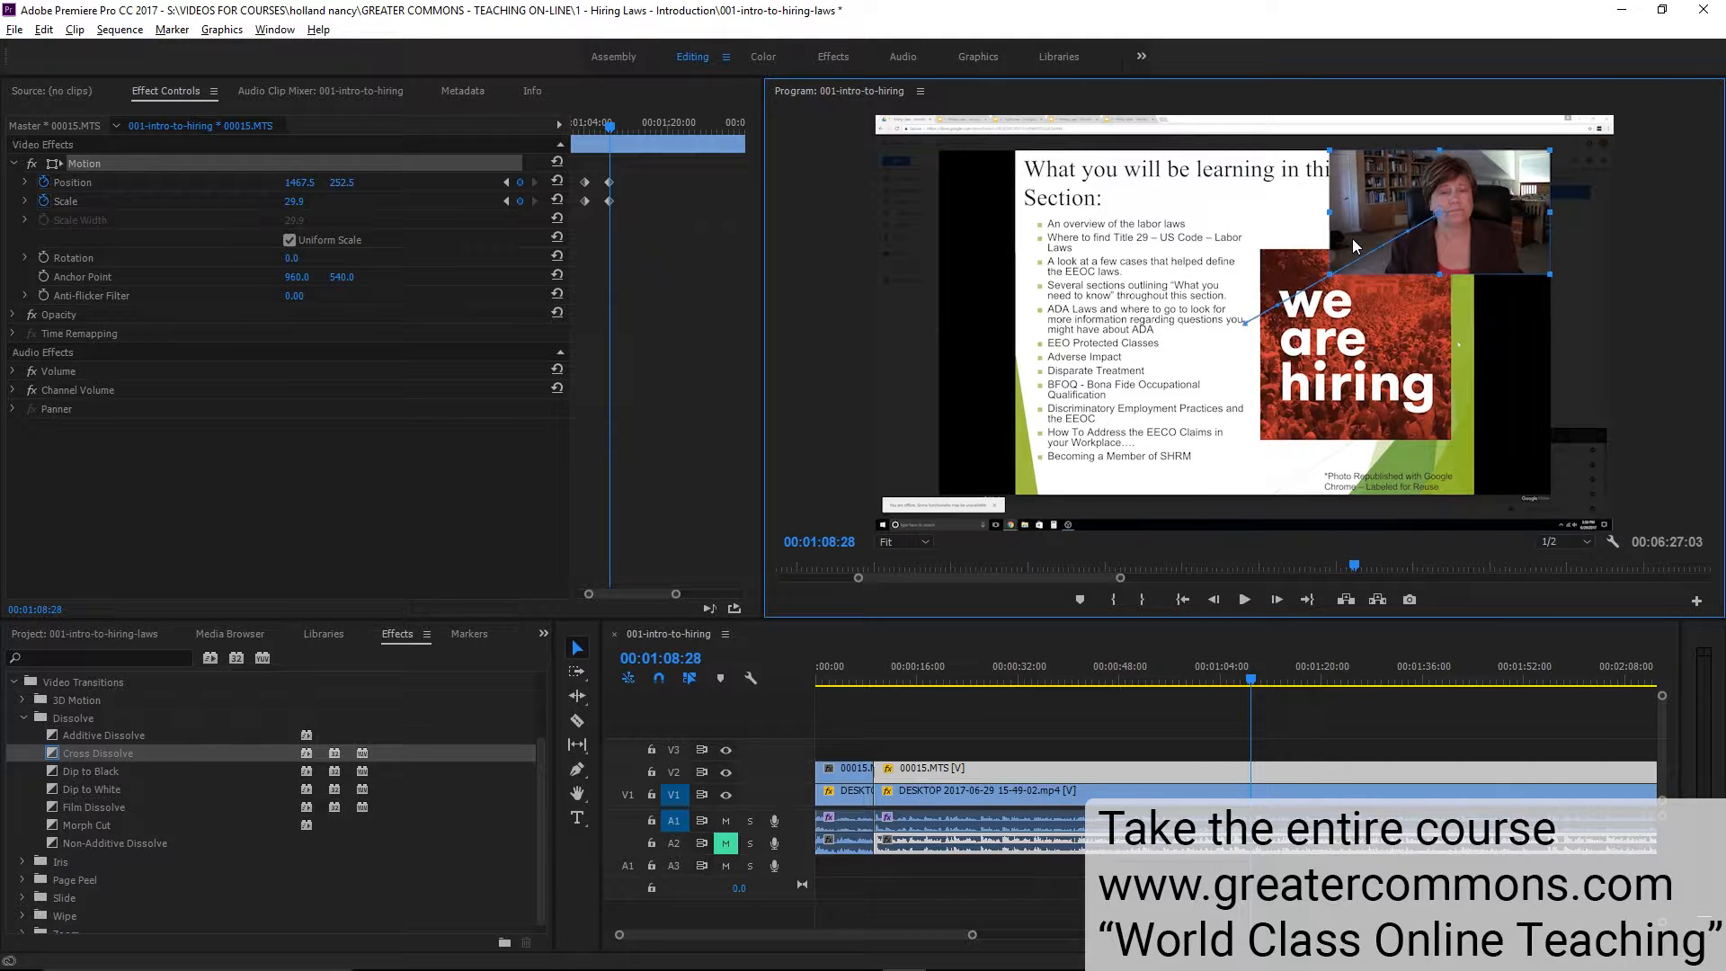
left_click_drag(1334, 265, 1349, 263)
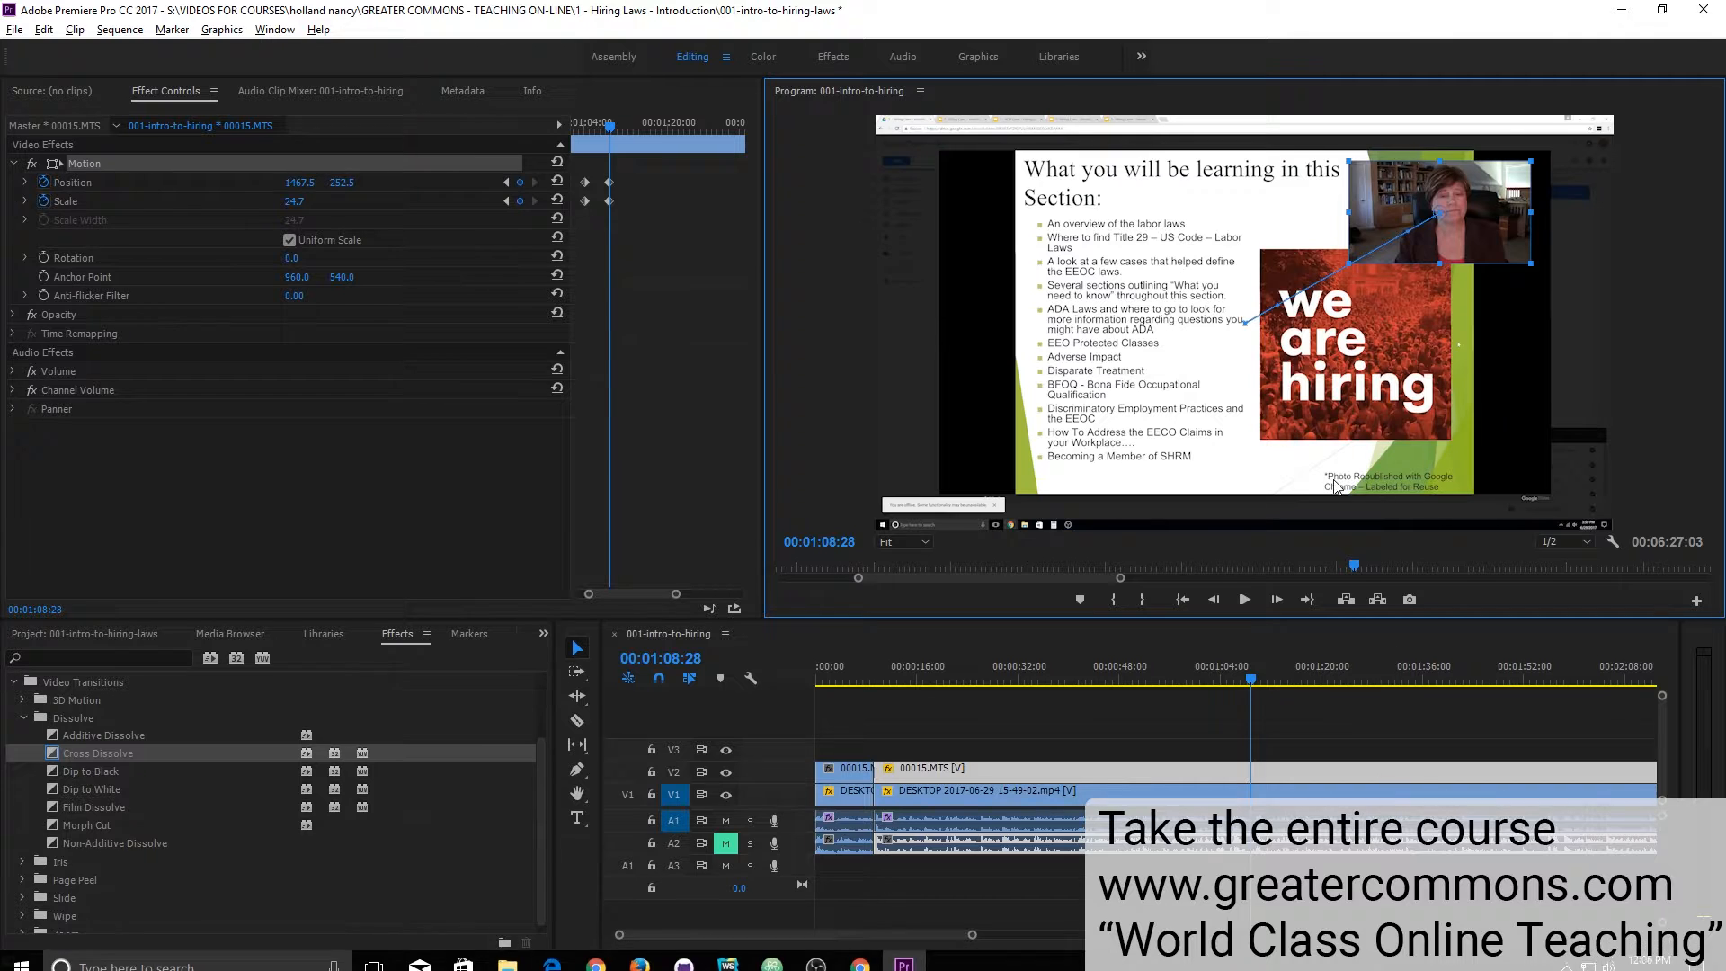
left_click_drag(1387, 208, 1405, 208)
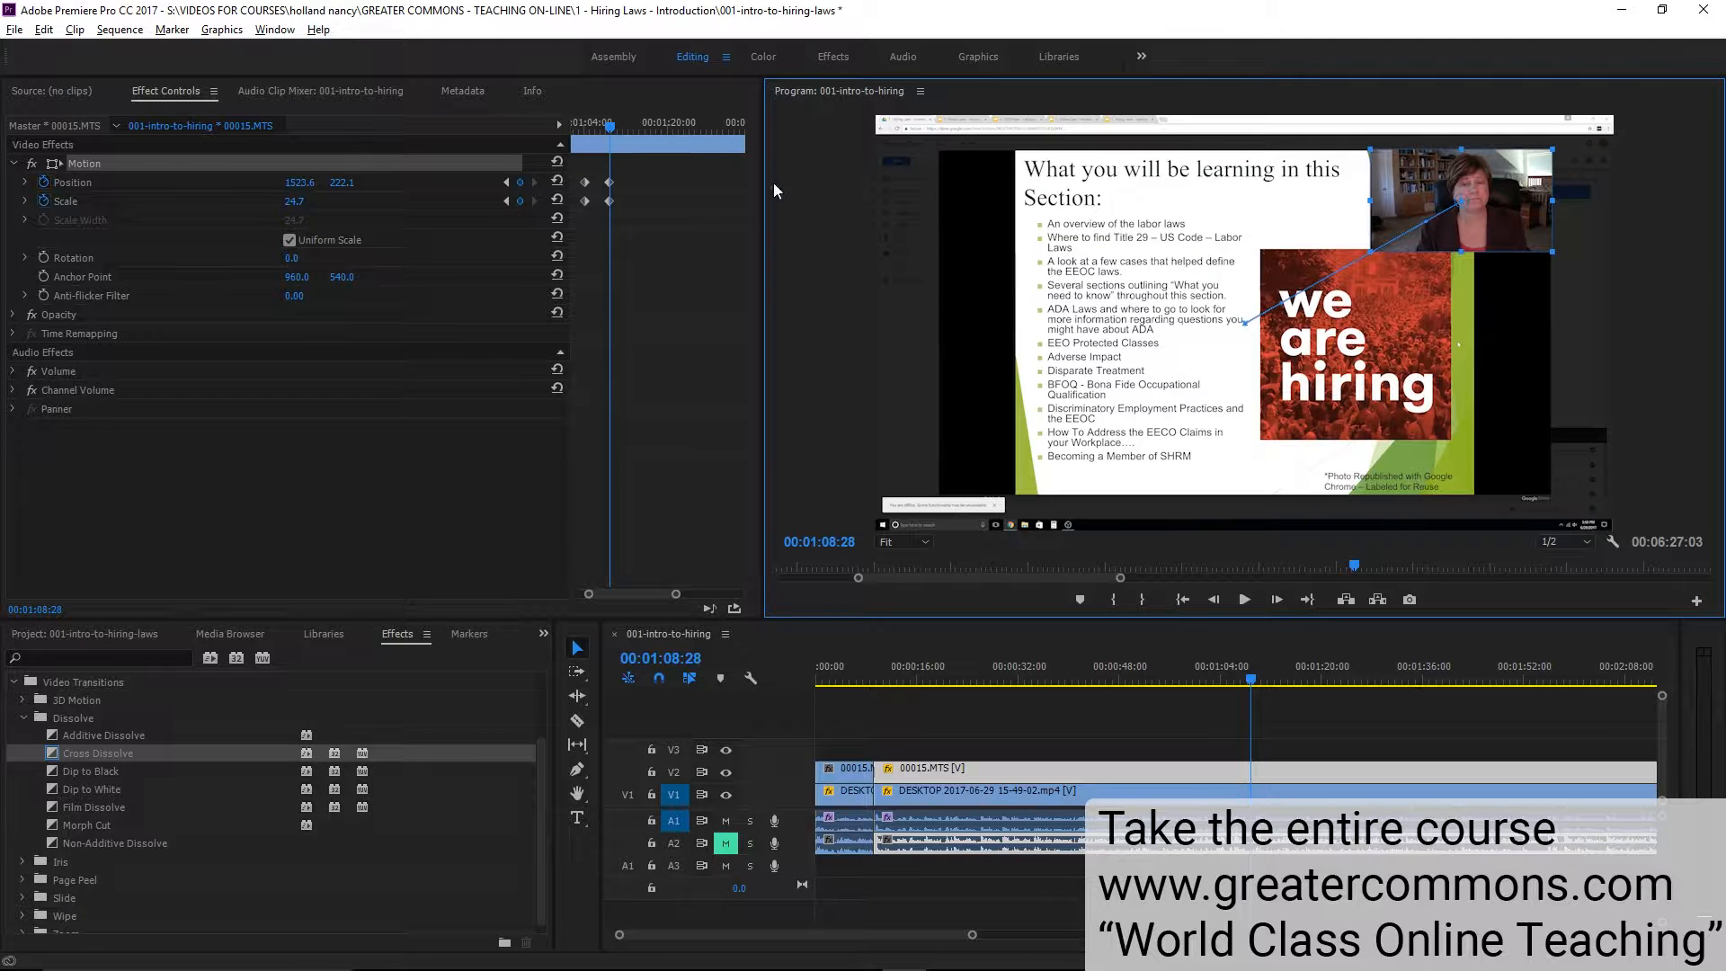
Play and scrub through the presenter clip's shrink animation from before its first keyframes to about 00:01:15
left_click(506, 201)
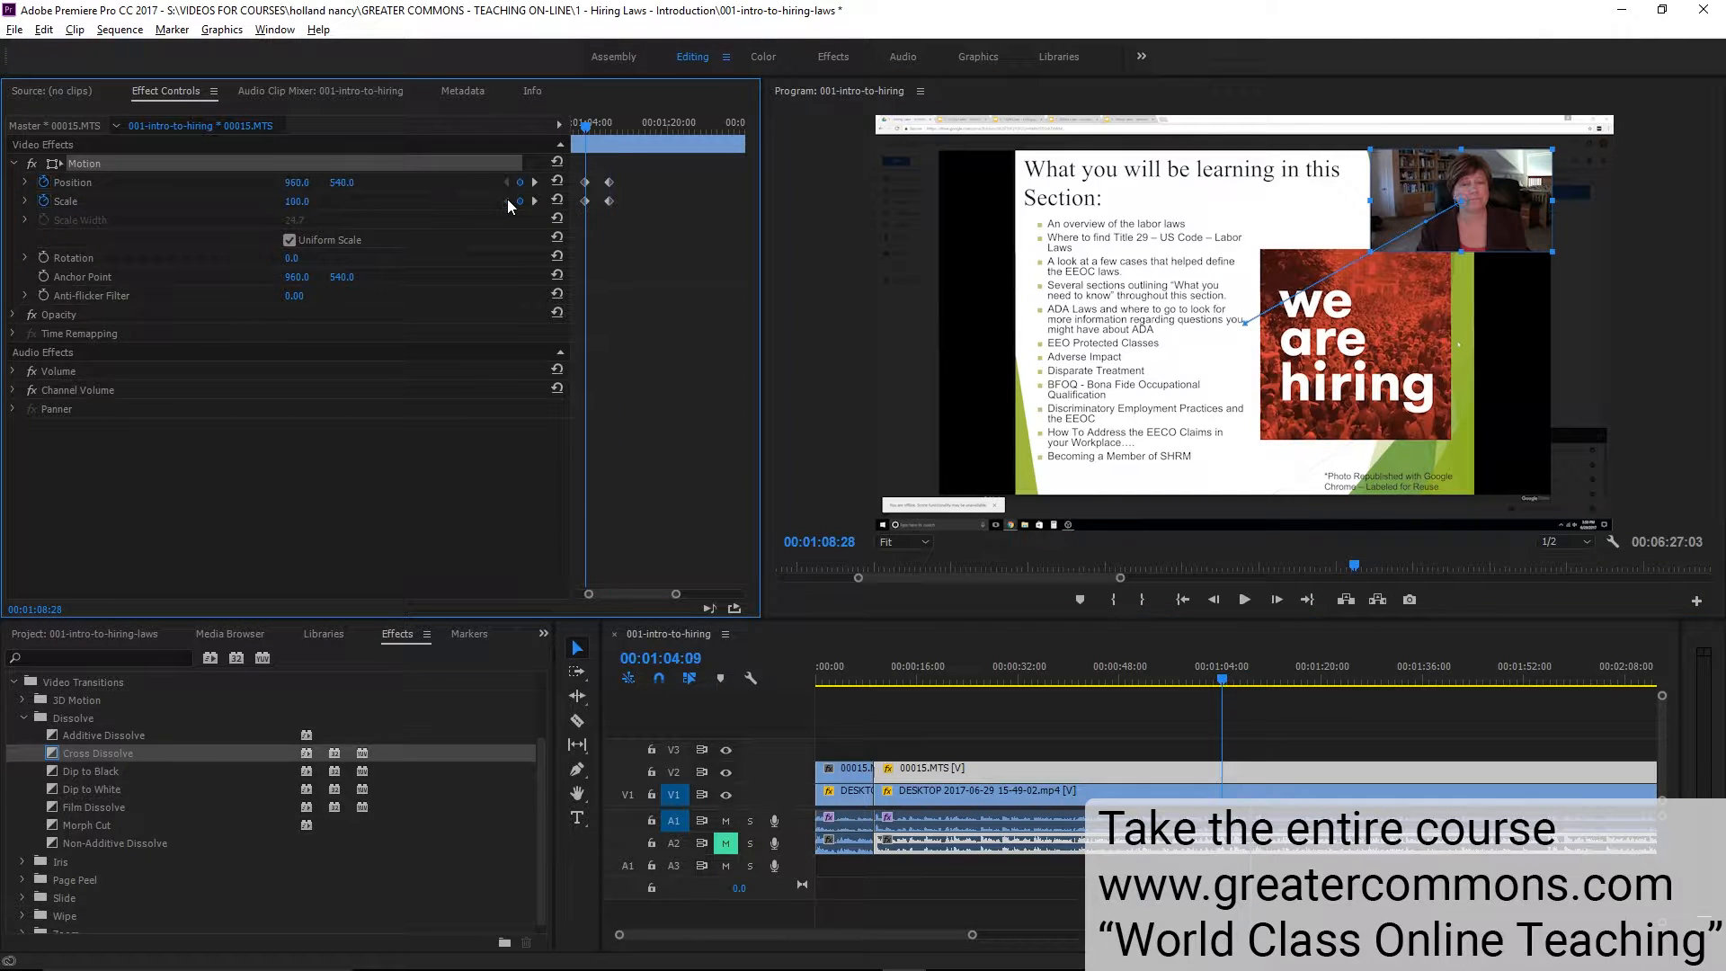
left_click_drag(1223, 679, 1200, 679)
left_click(1247, 600)
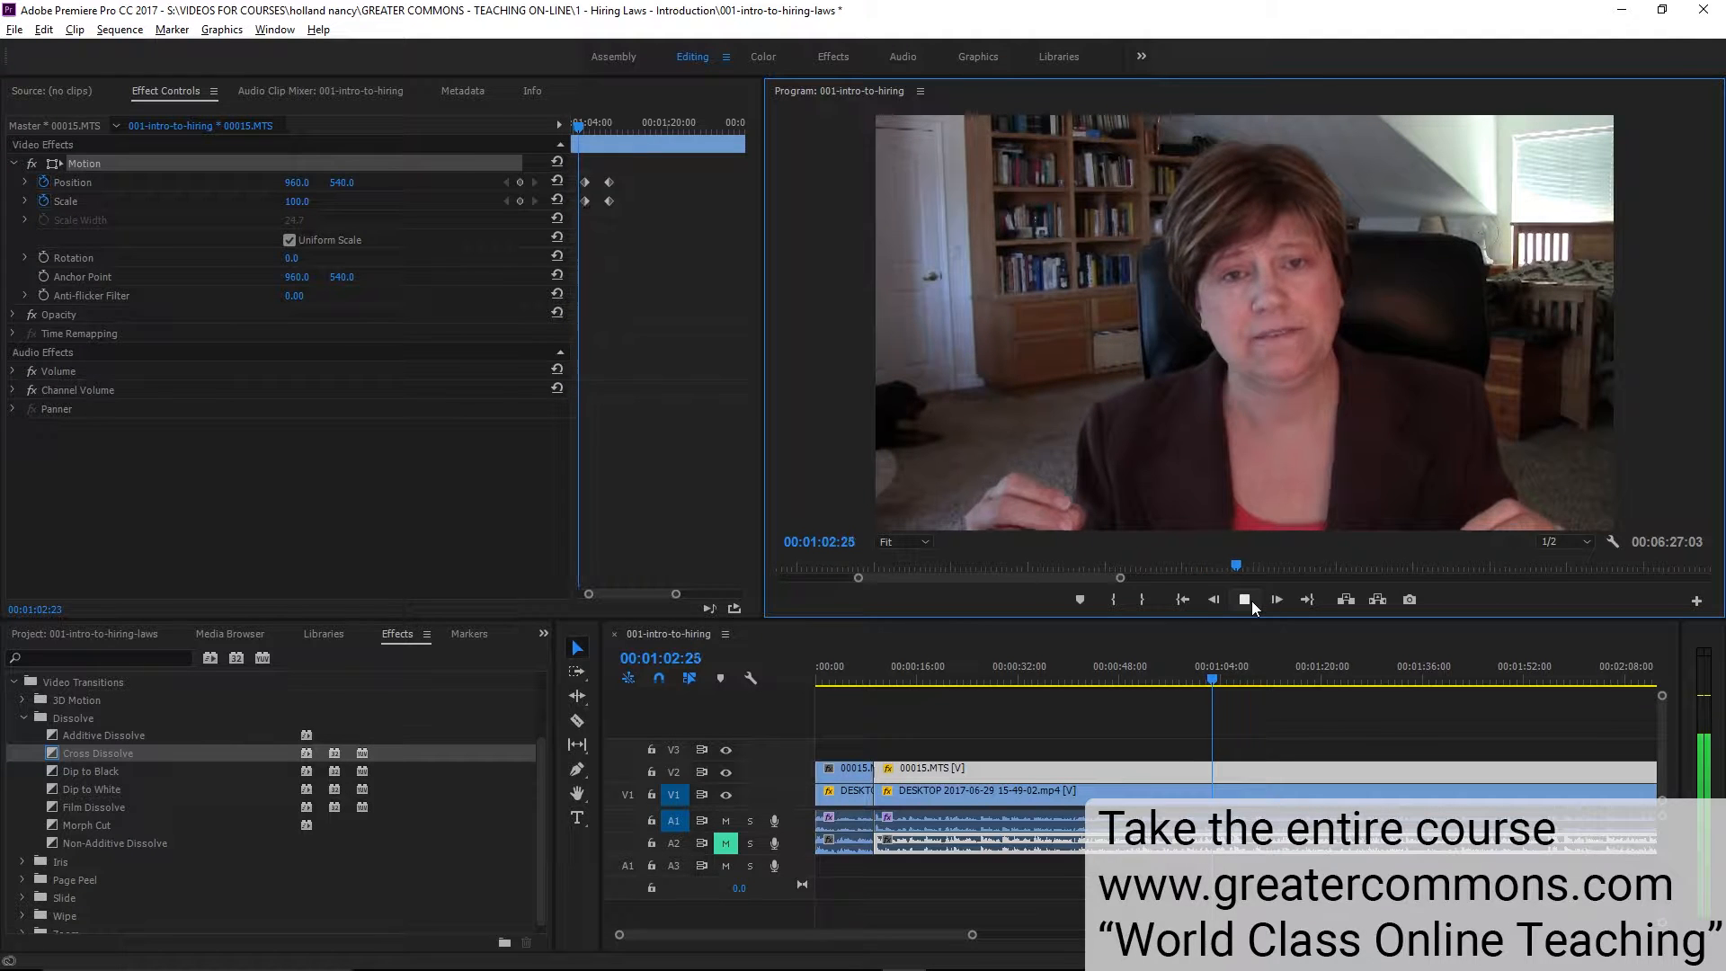
left_click(1251, 600)
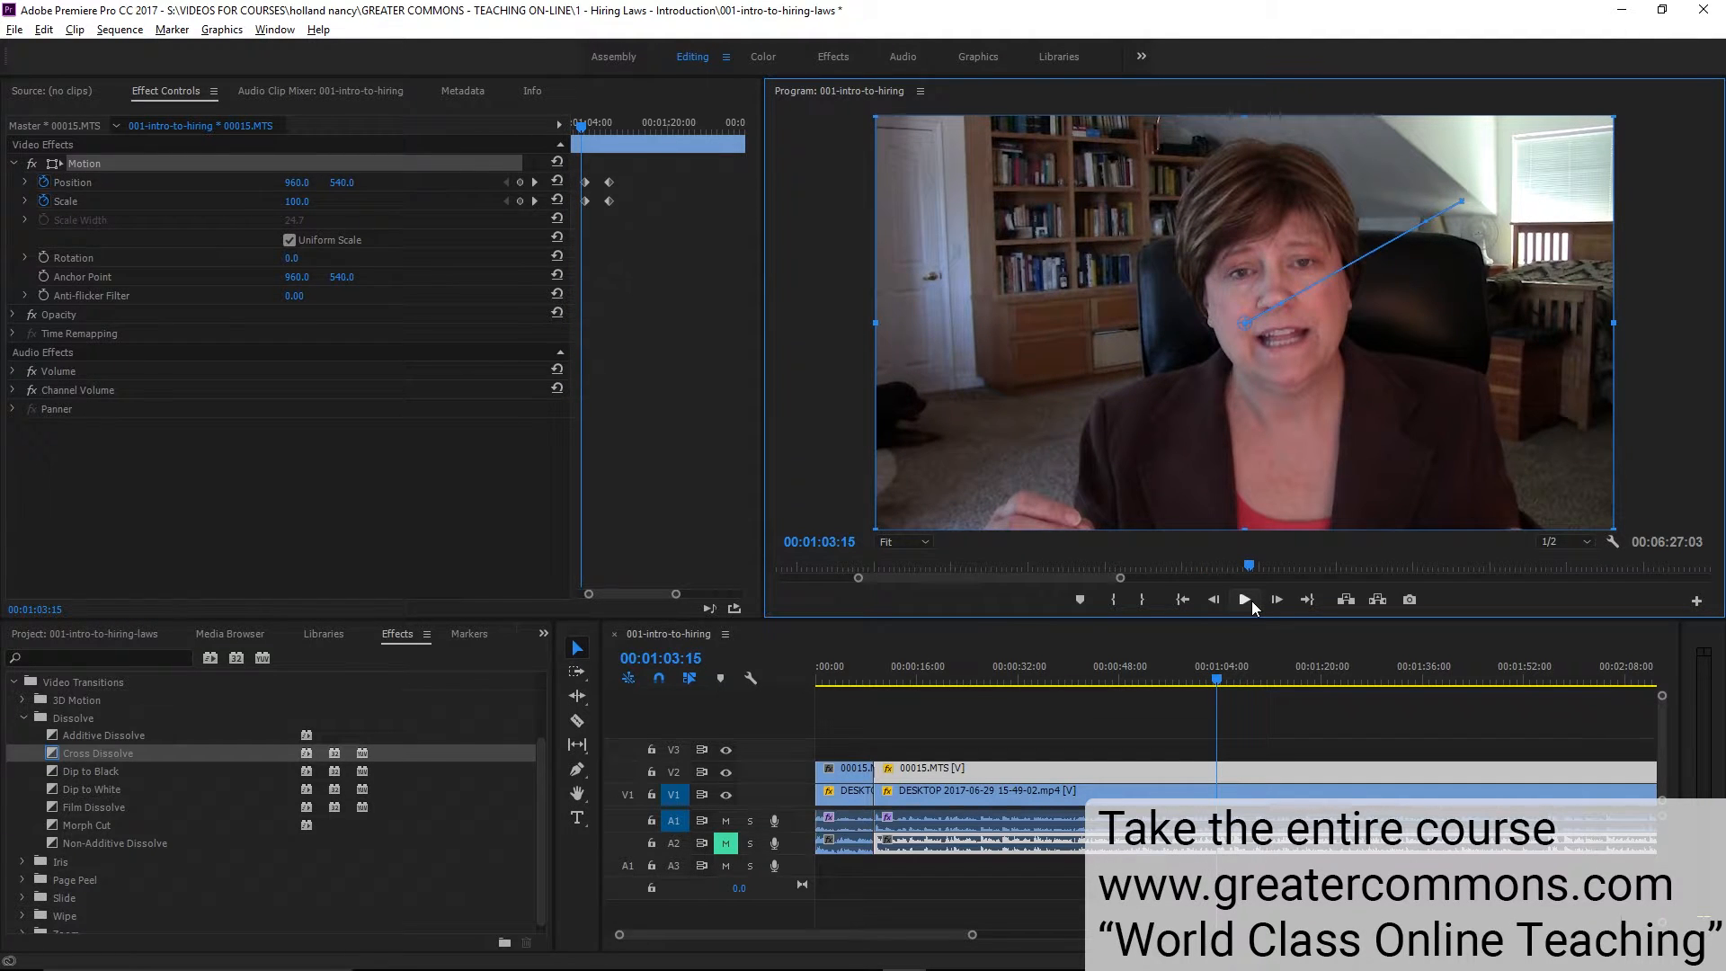
left_click(1251, 600)
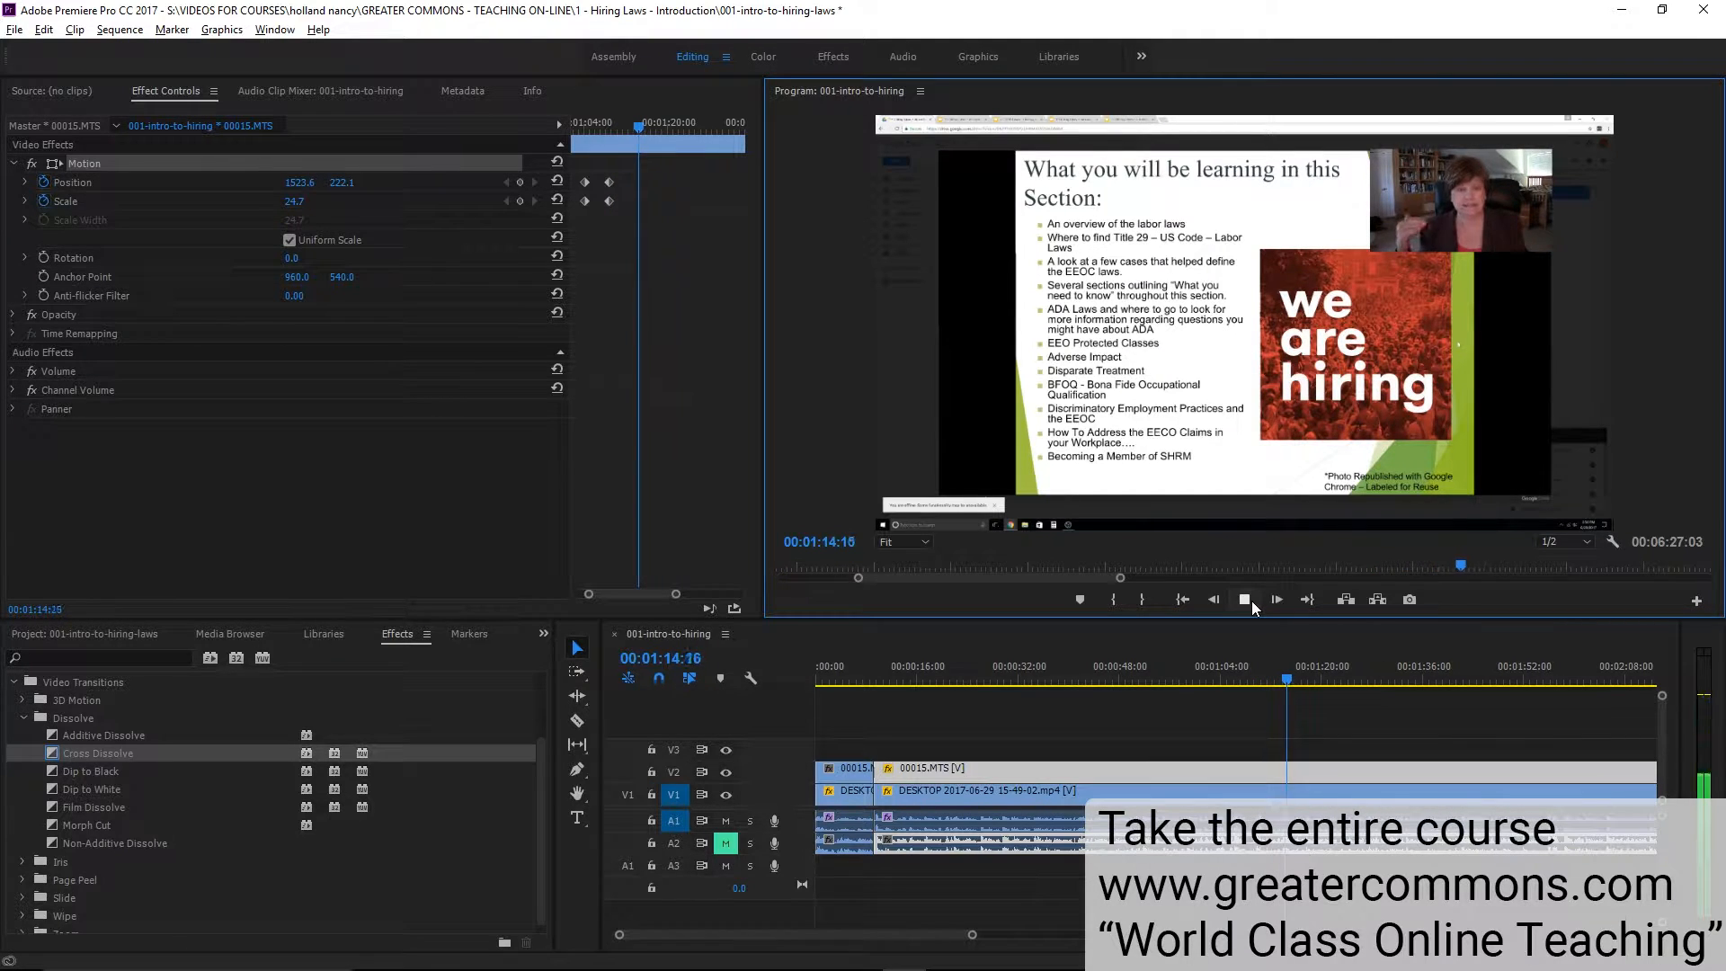
left_click(1251, 600)
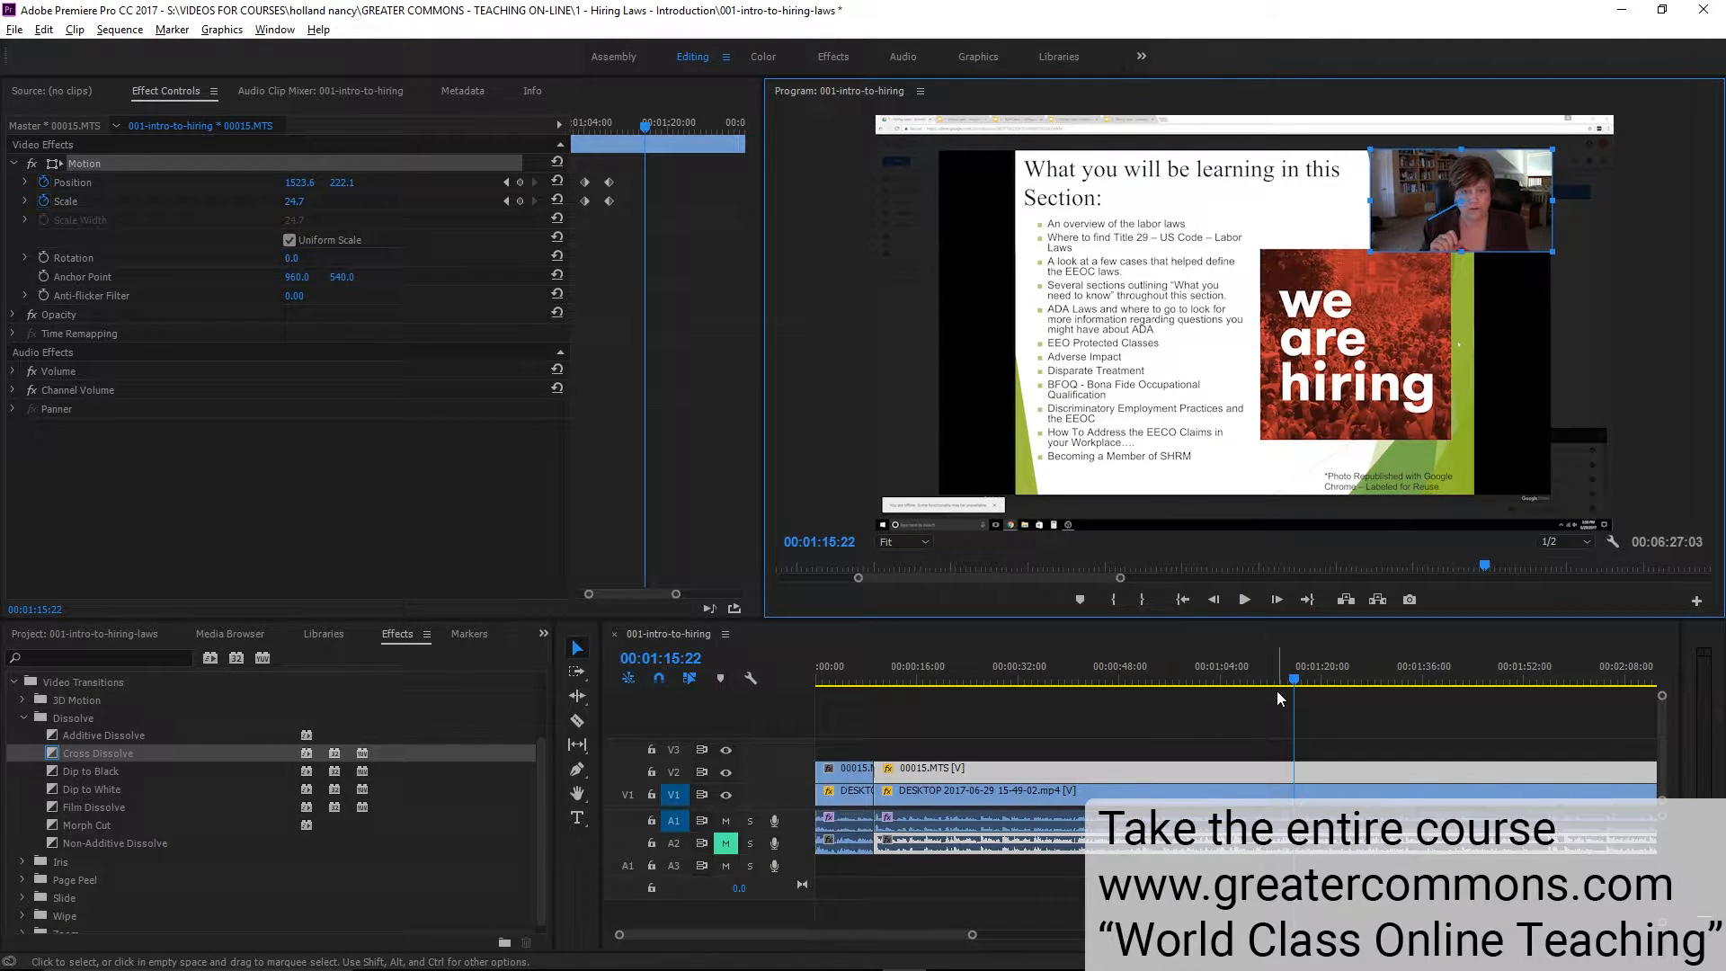
left_click(1220, 681)
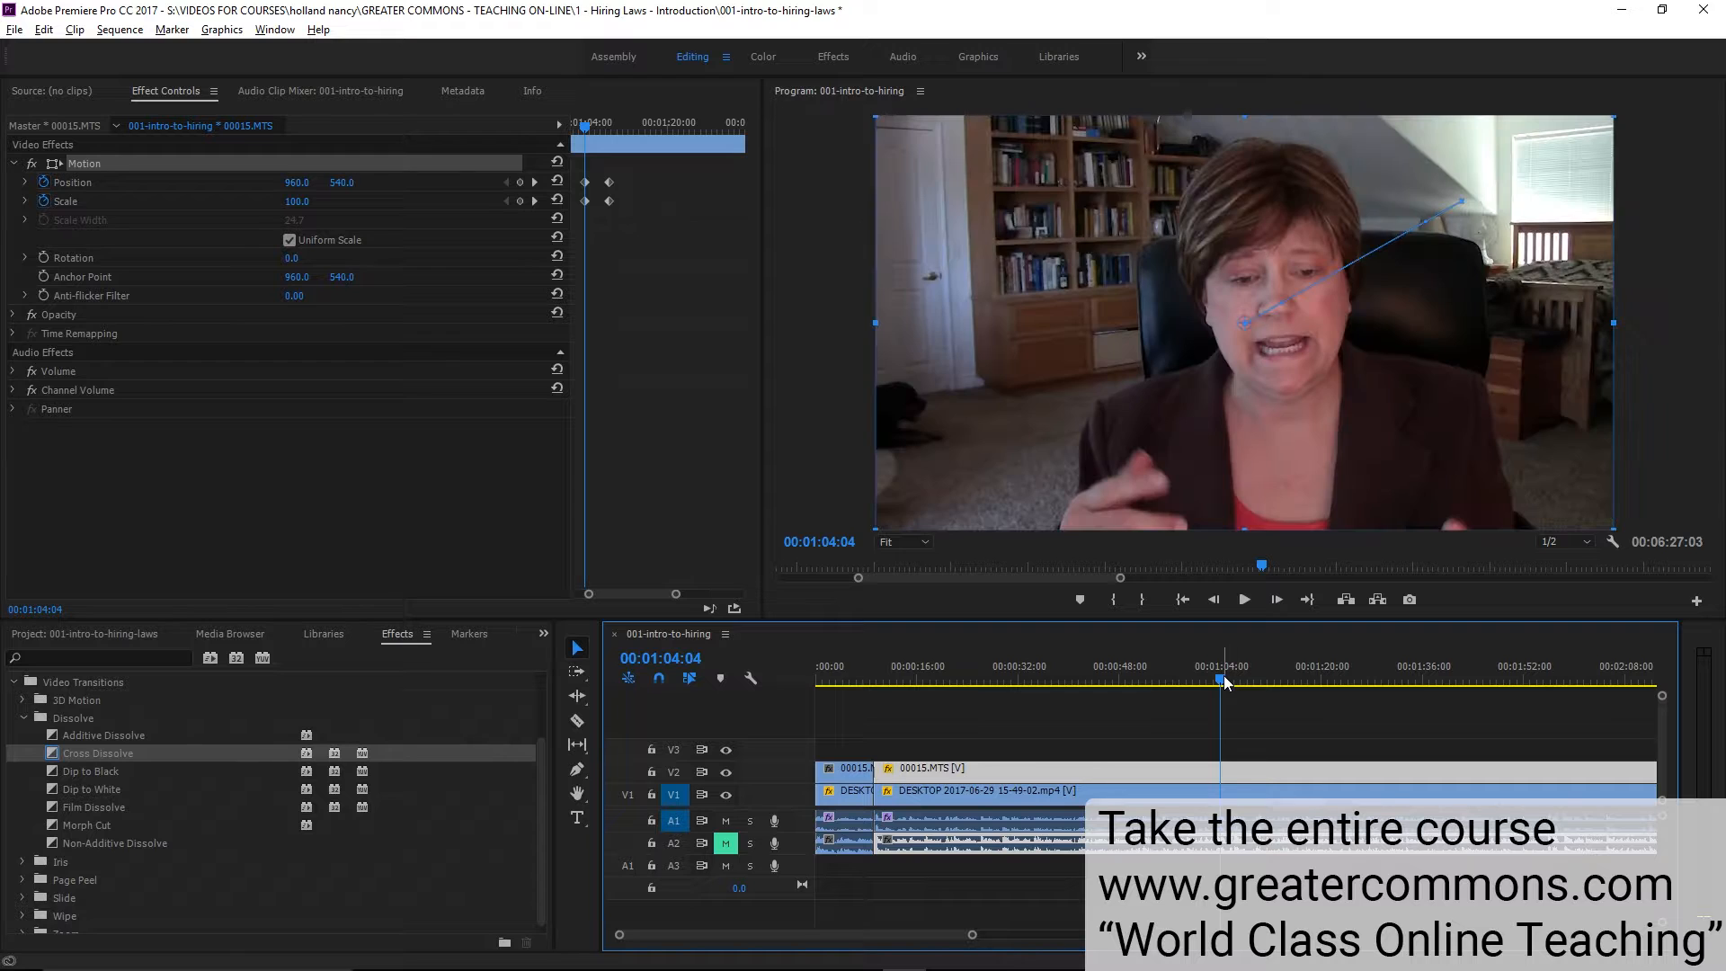
mouse_move(1227, 681)
left_mouse_down()
mouse_move(1273, 680)
mouse_move(1202, 680)
mouse_move(1252, 680)
left_mouse_up()
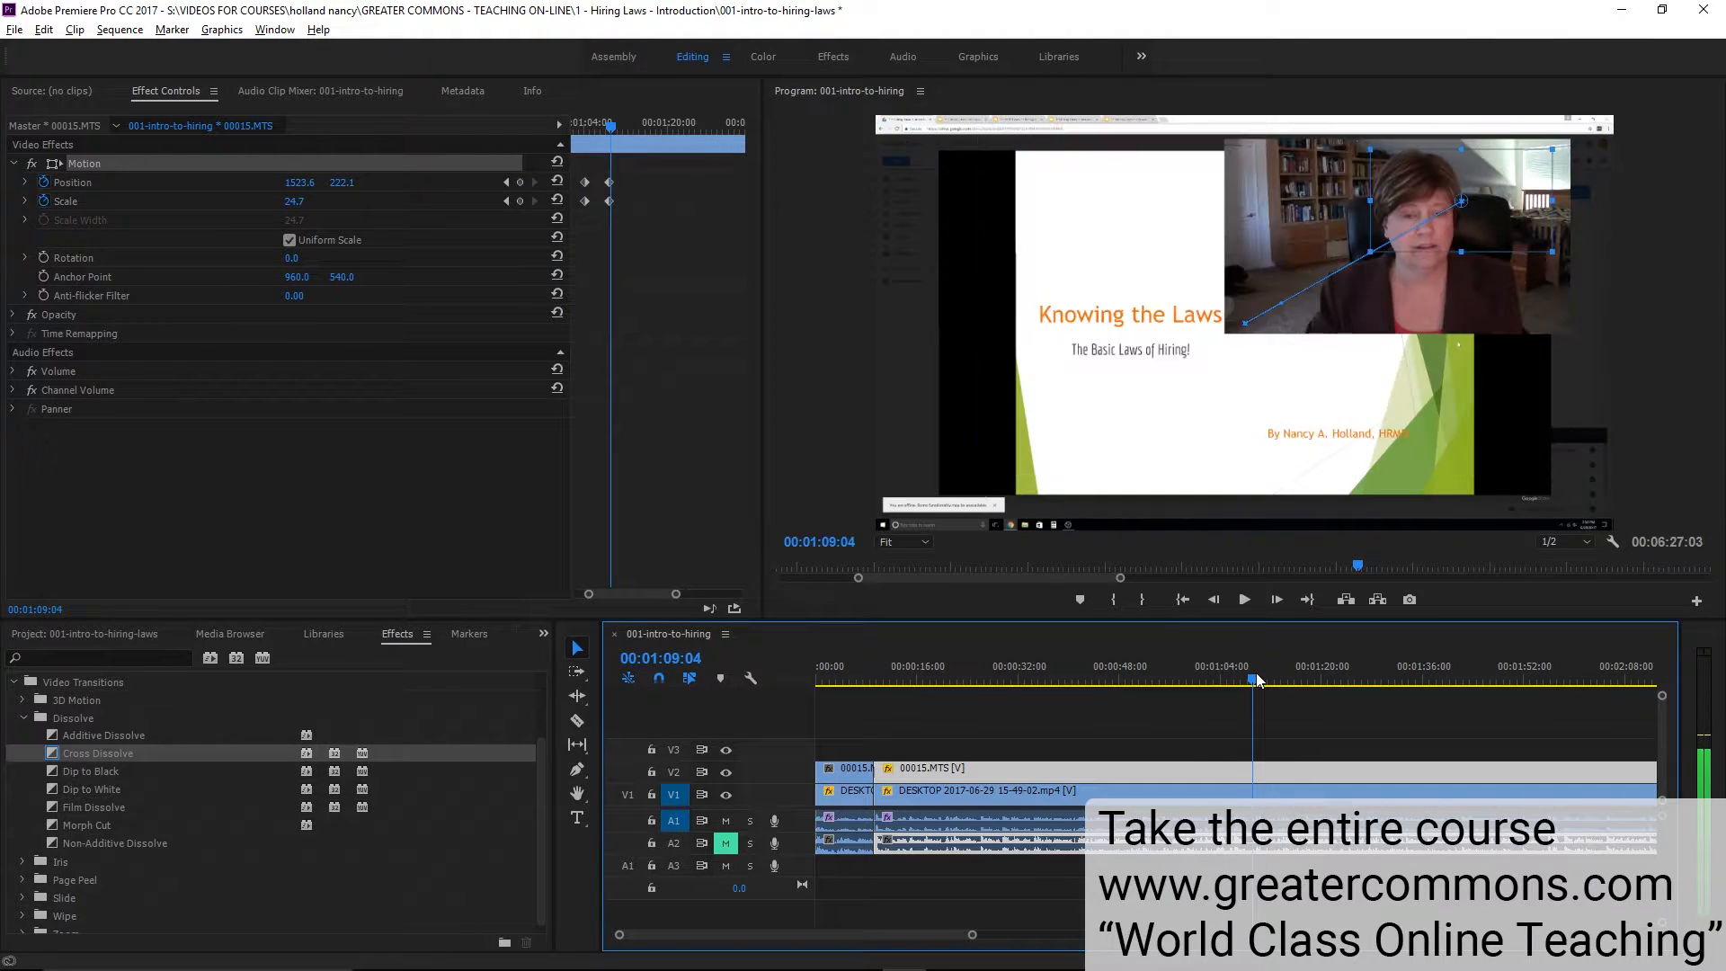
left_click_drag(1255, 683, 1245, 681)
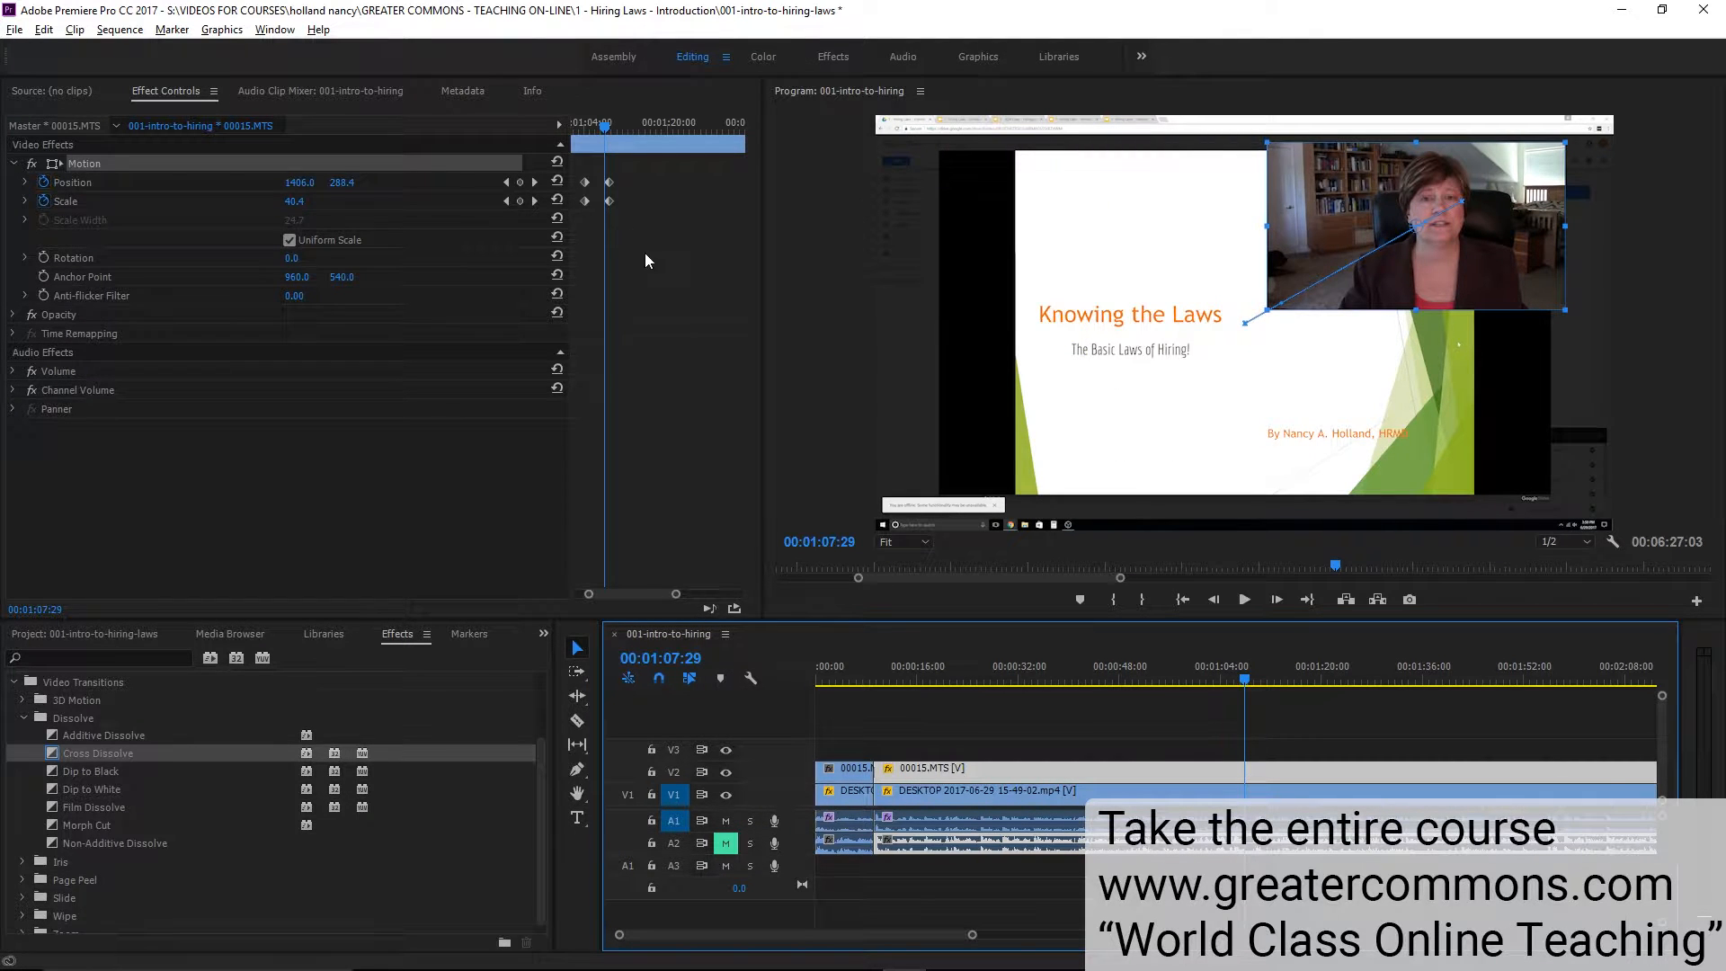
Find the new start point at 00:00:56:18 and move the presenter clip's Position and Scale keyframes together so the shrink begins there
left_click_drag(678, 598, 699, 598)
left_click_drag(681, 218, 638, 170)
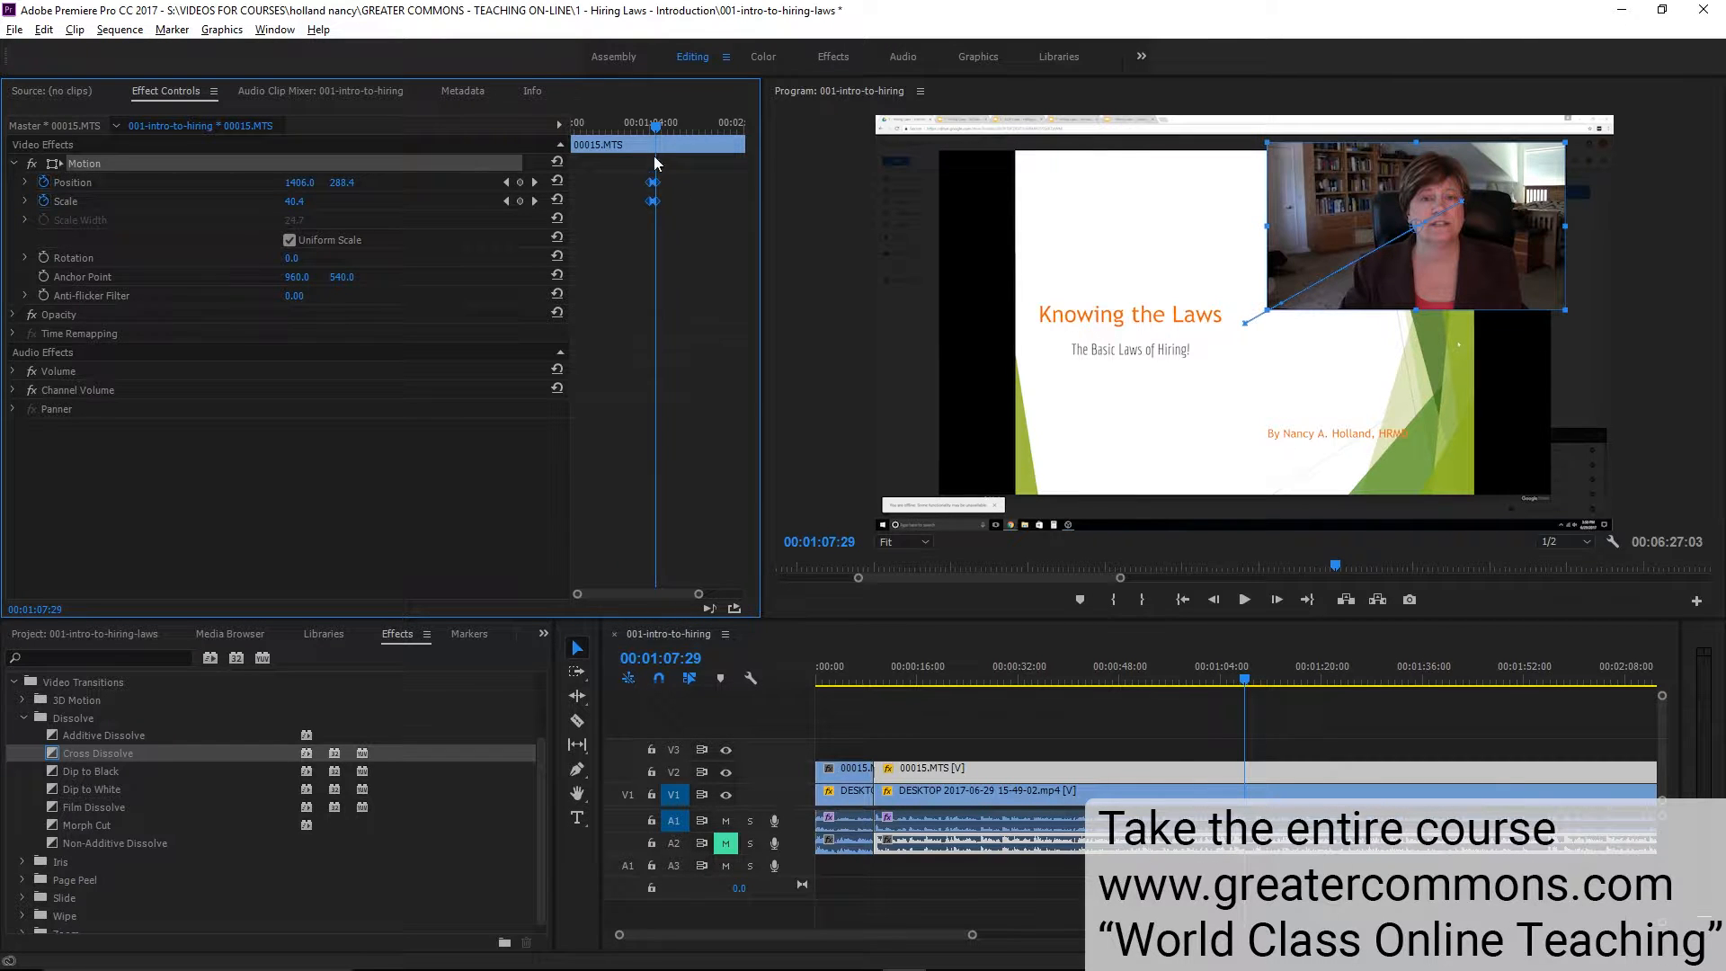
left_click_drag(1245, 681, 1163, 683)
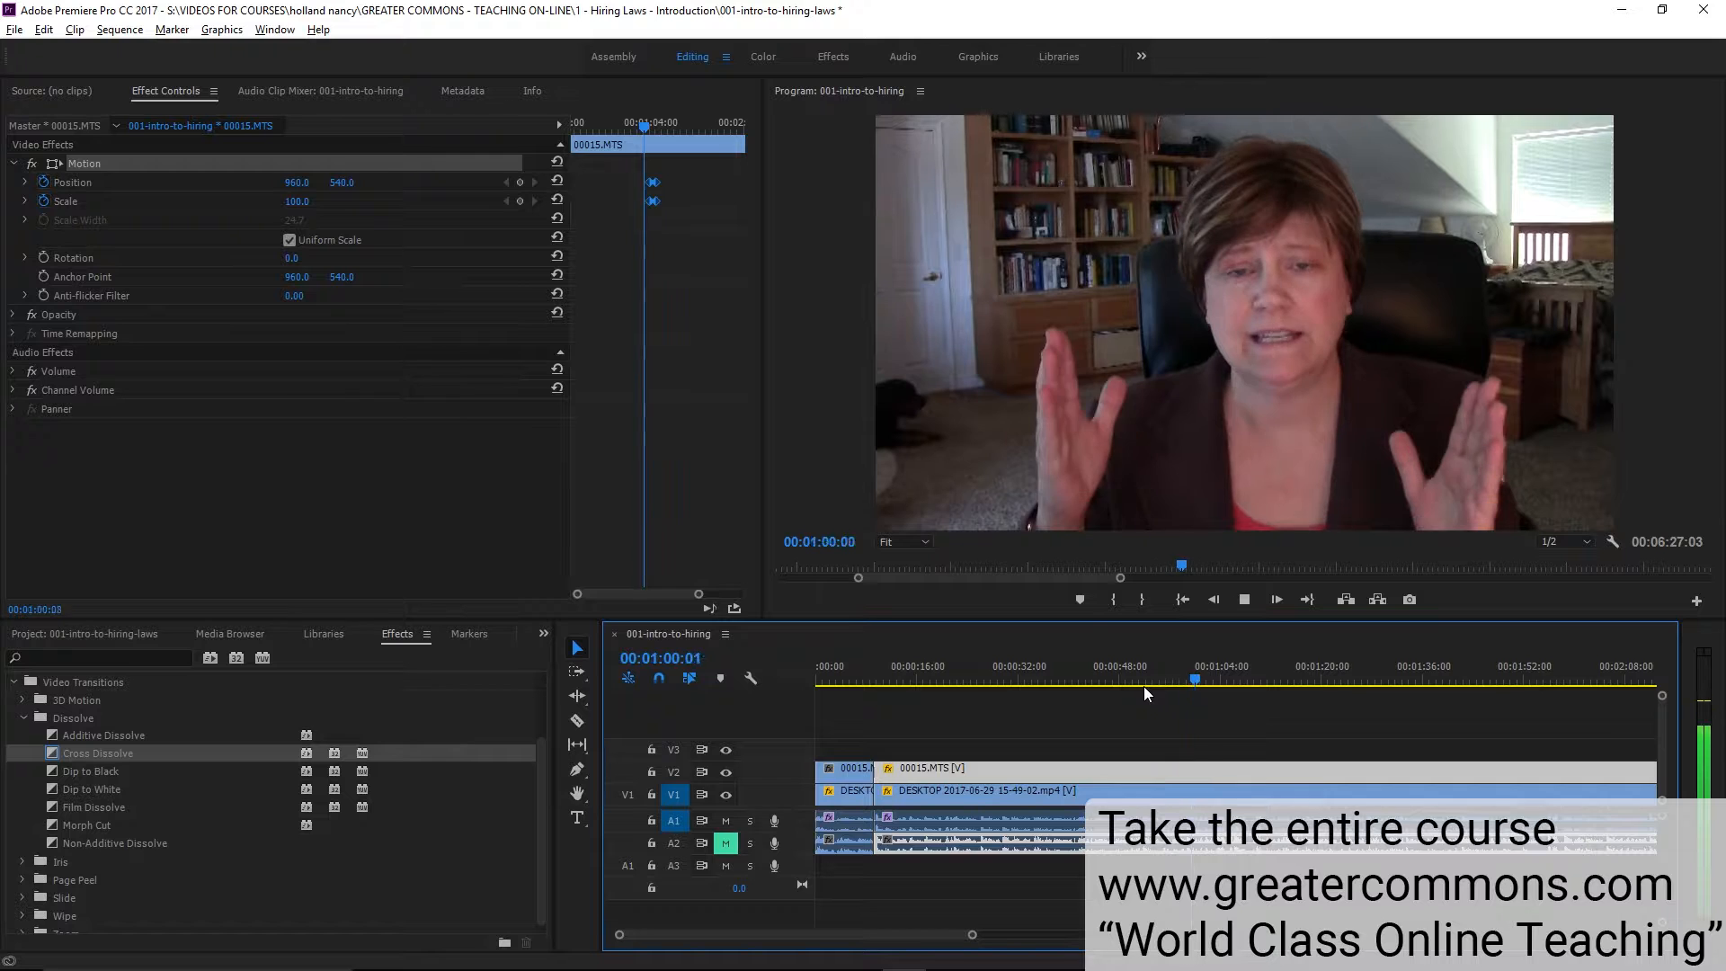
key("space")
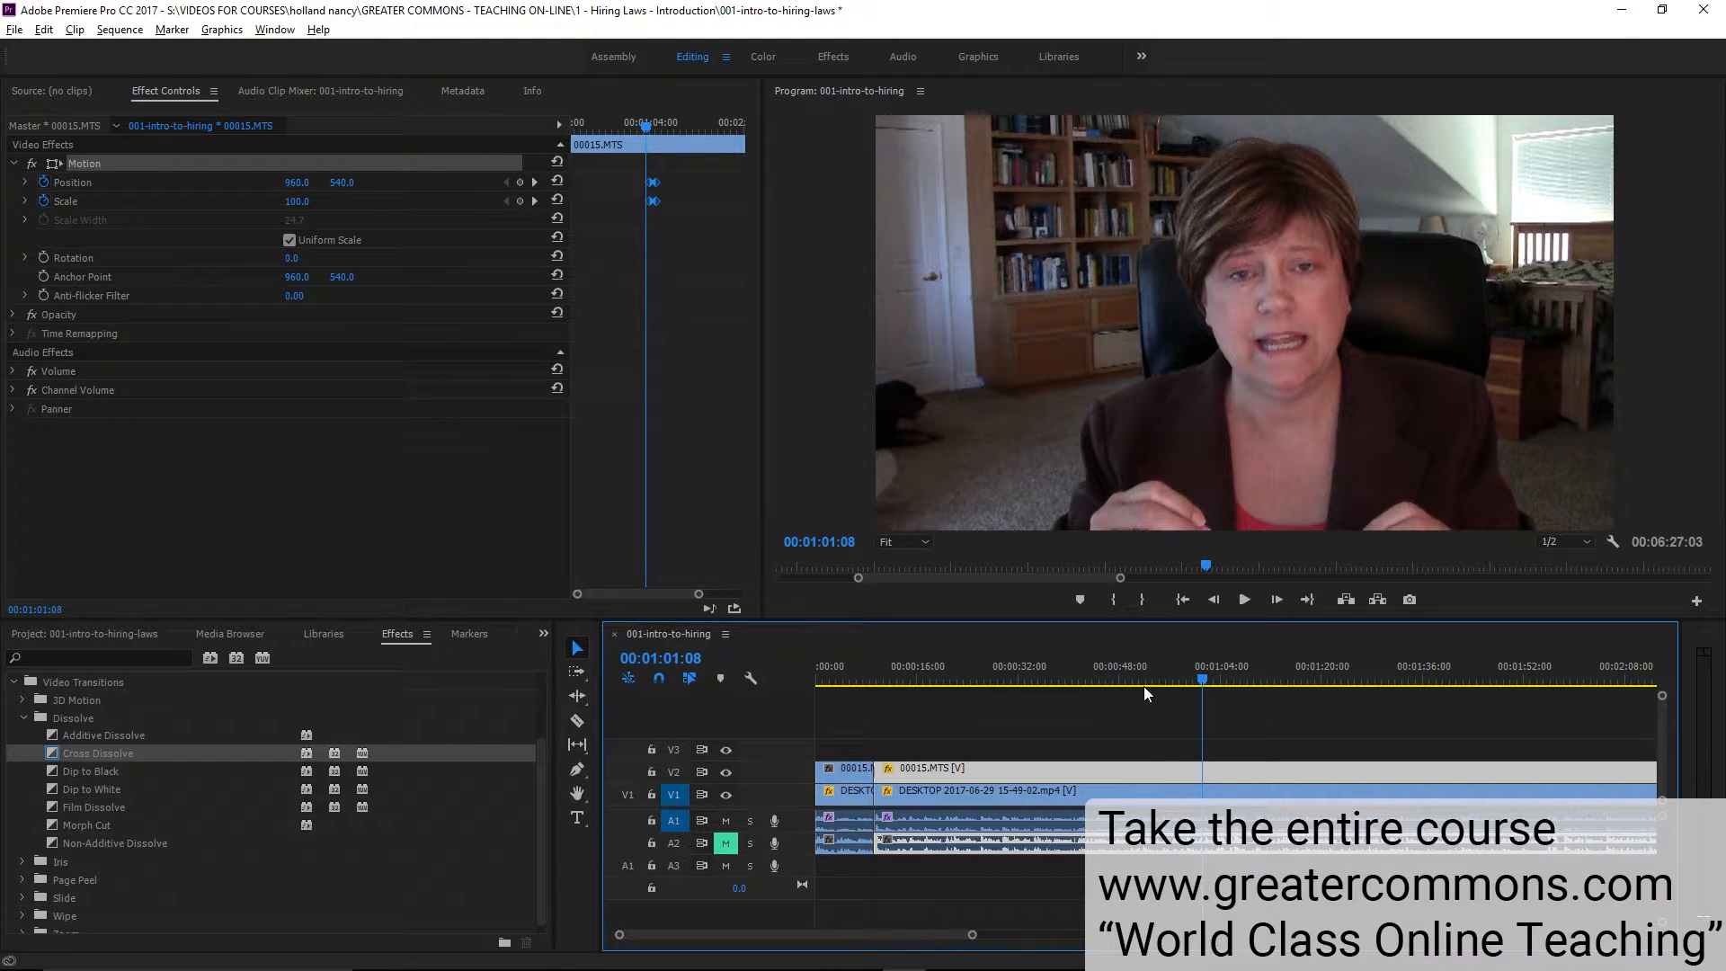
left_click_drag(1201, 675, 1166, 678)
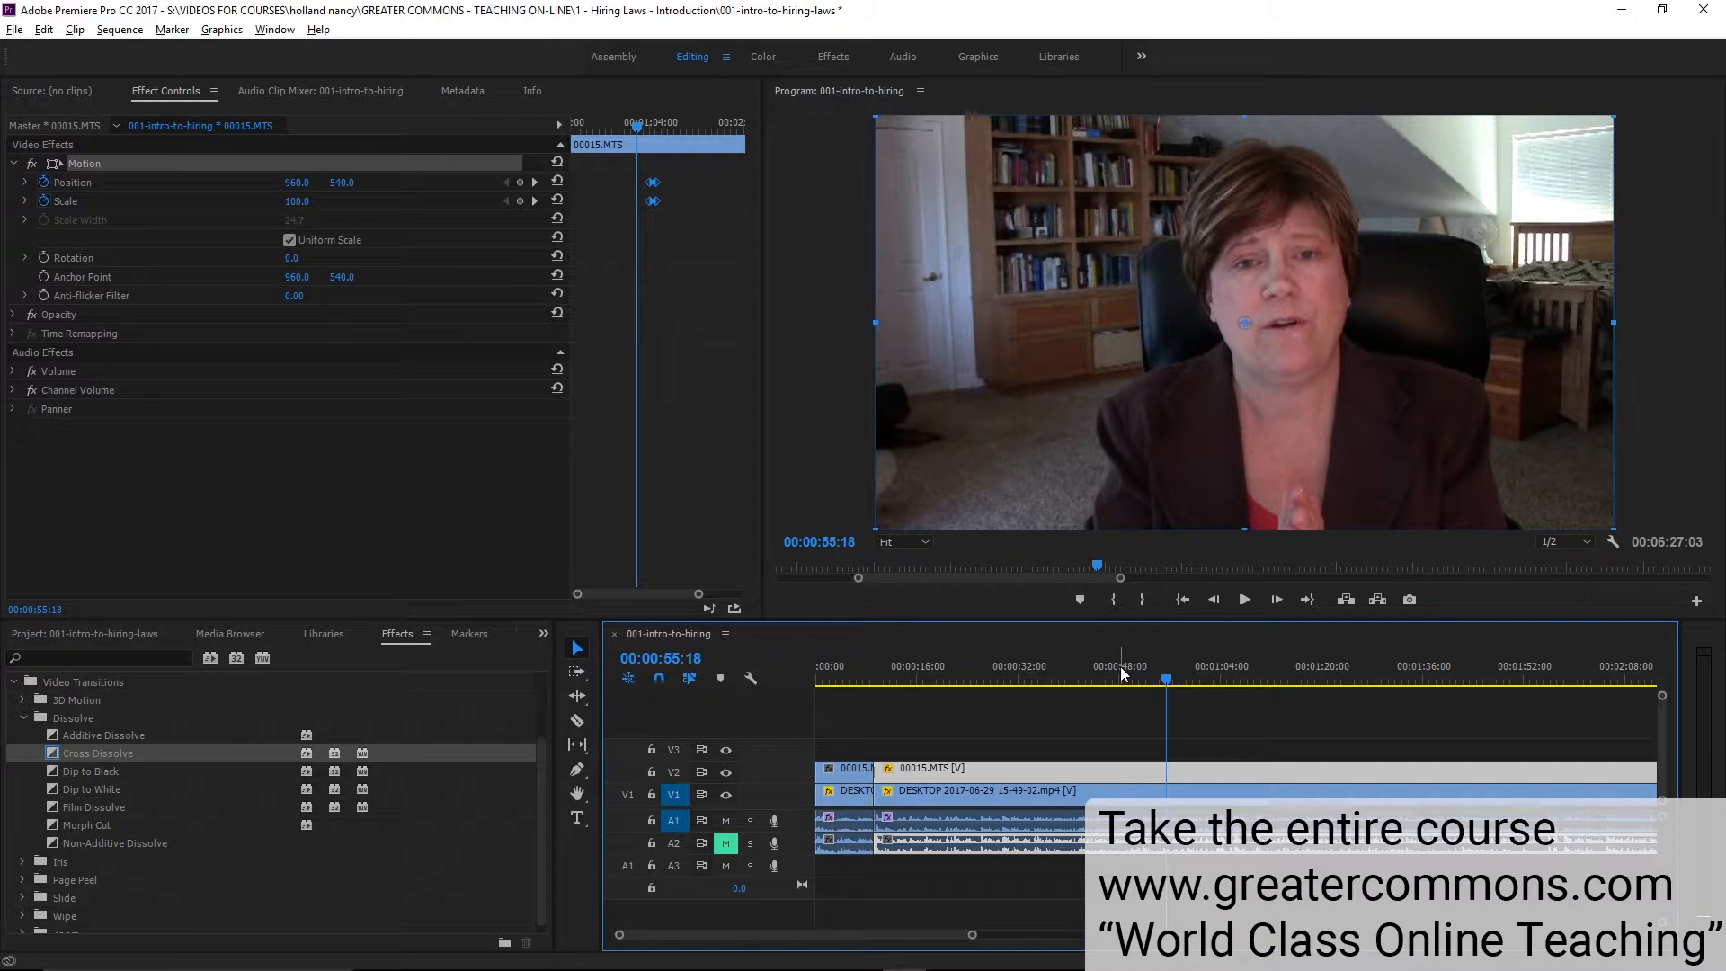
key("space")
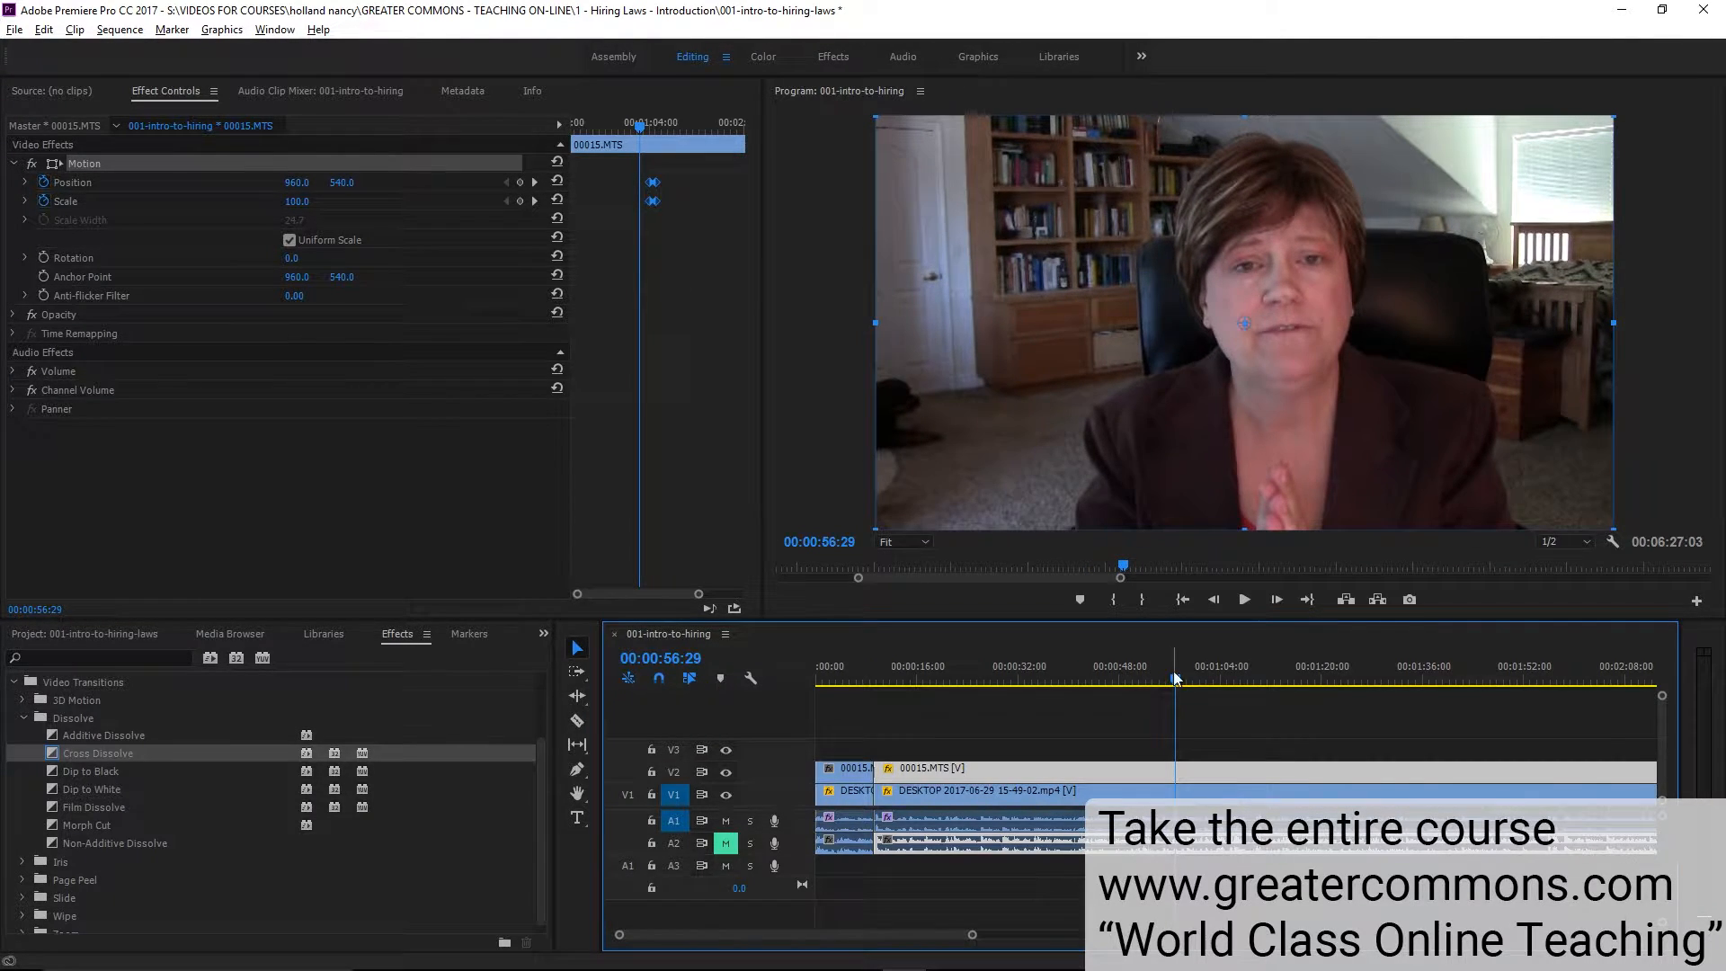
left_click(1174, 683)
left_click(1173, 683)
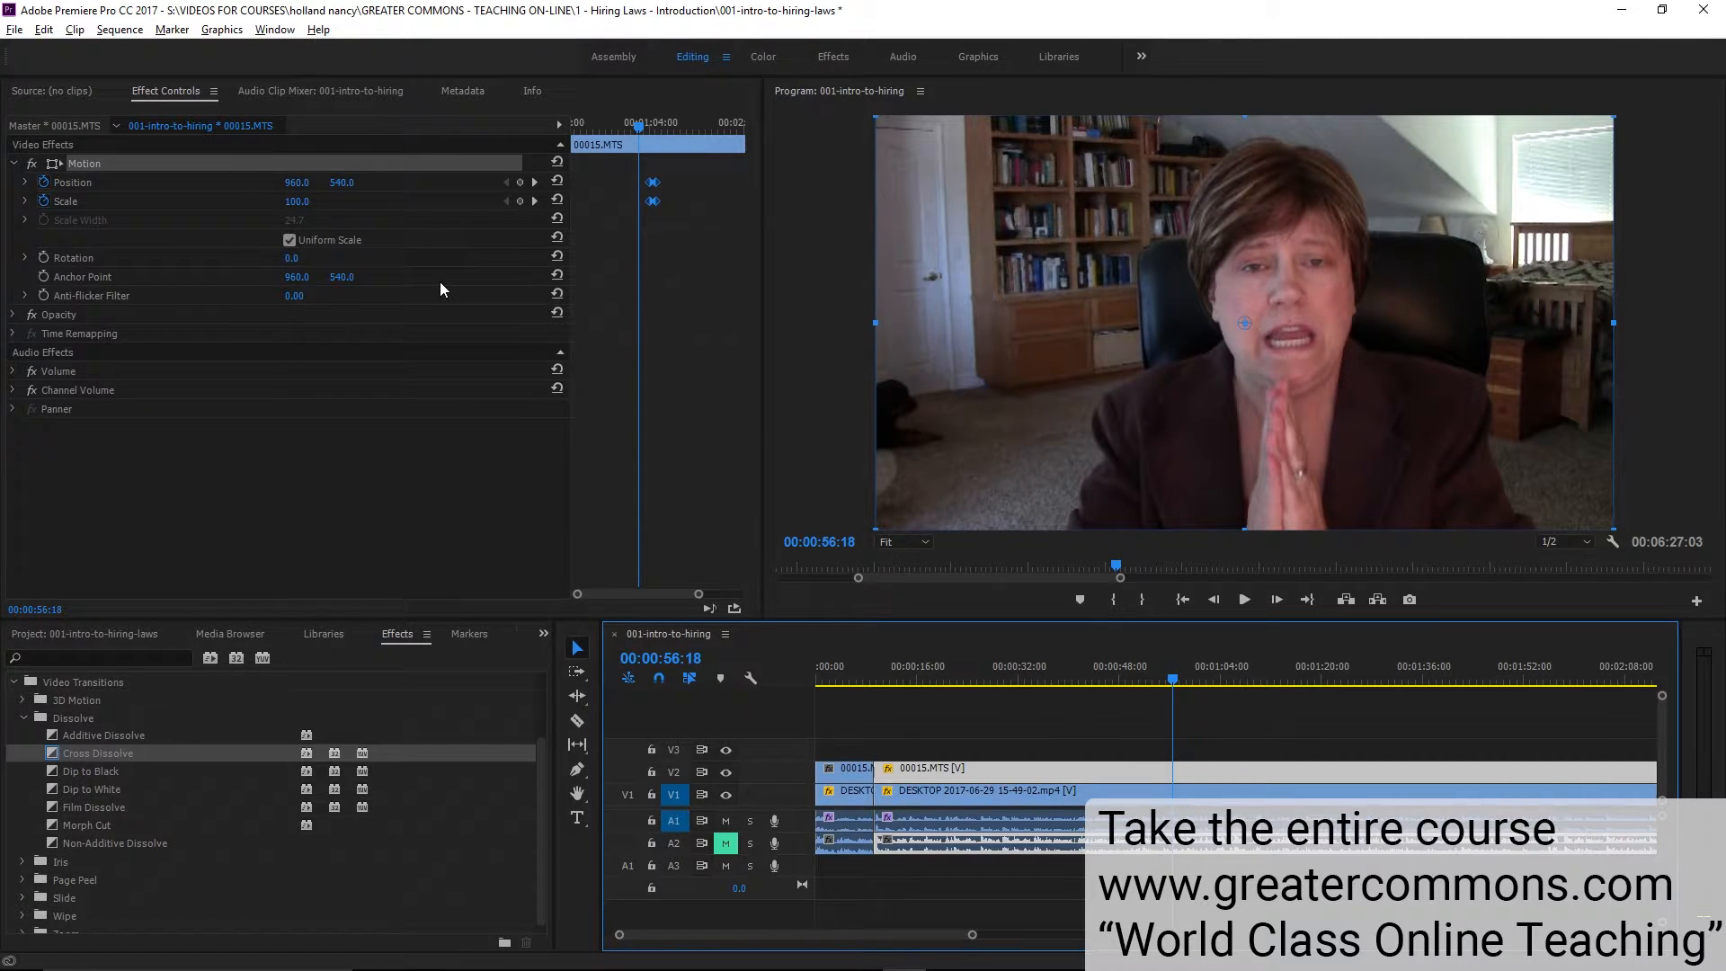
left_click(671, 220)
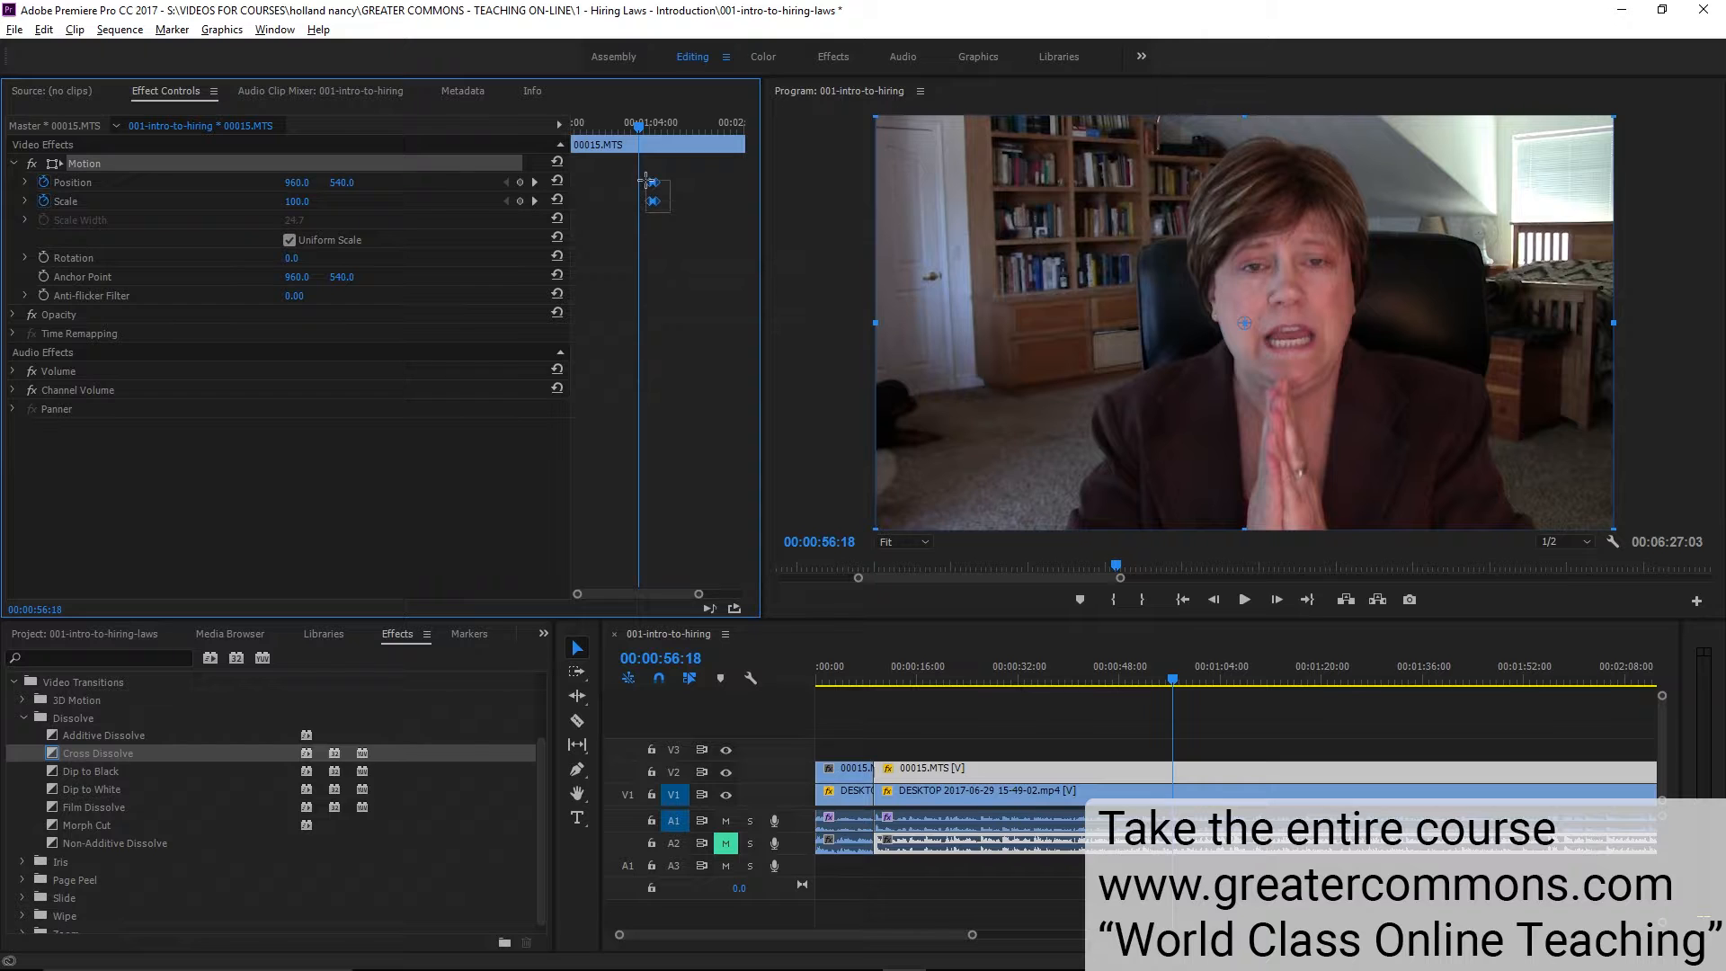
left_click_drag(656, 187, 644, 189)
Play the sequence from before the retimed presenter shrink into the "What you will be learning in this Section" slide
left_click_drag(1172, 688, 1150, 688)
left_click(1246, 600)
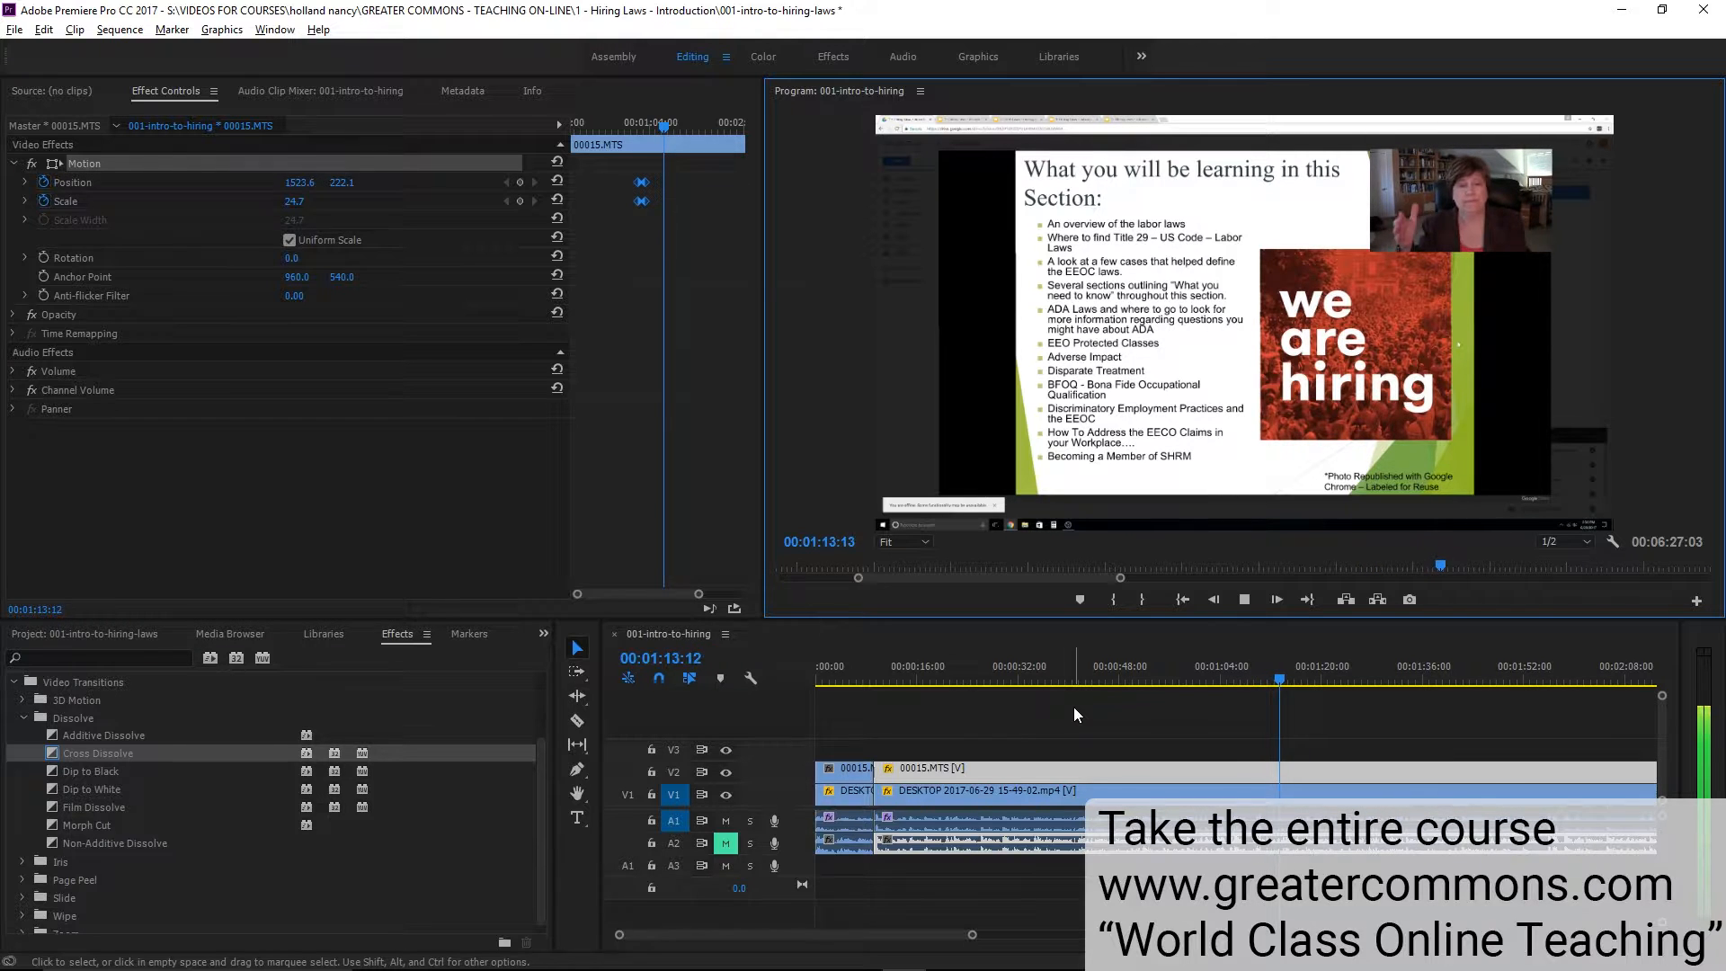
left_click(1244, 599)
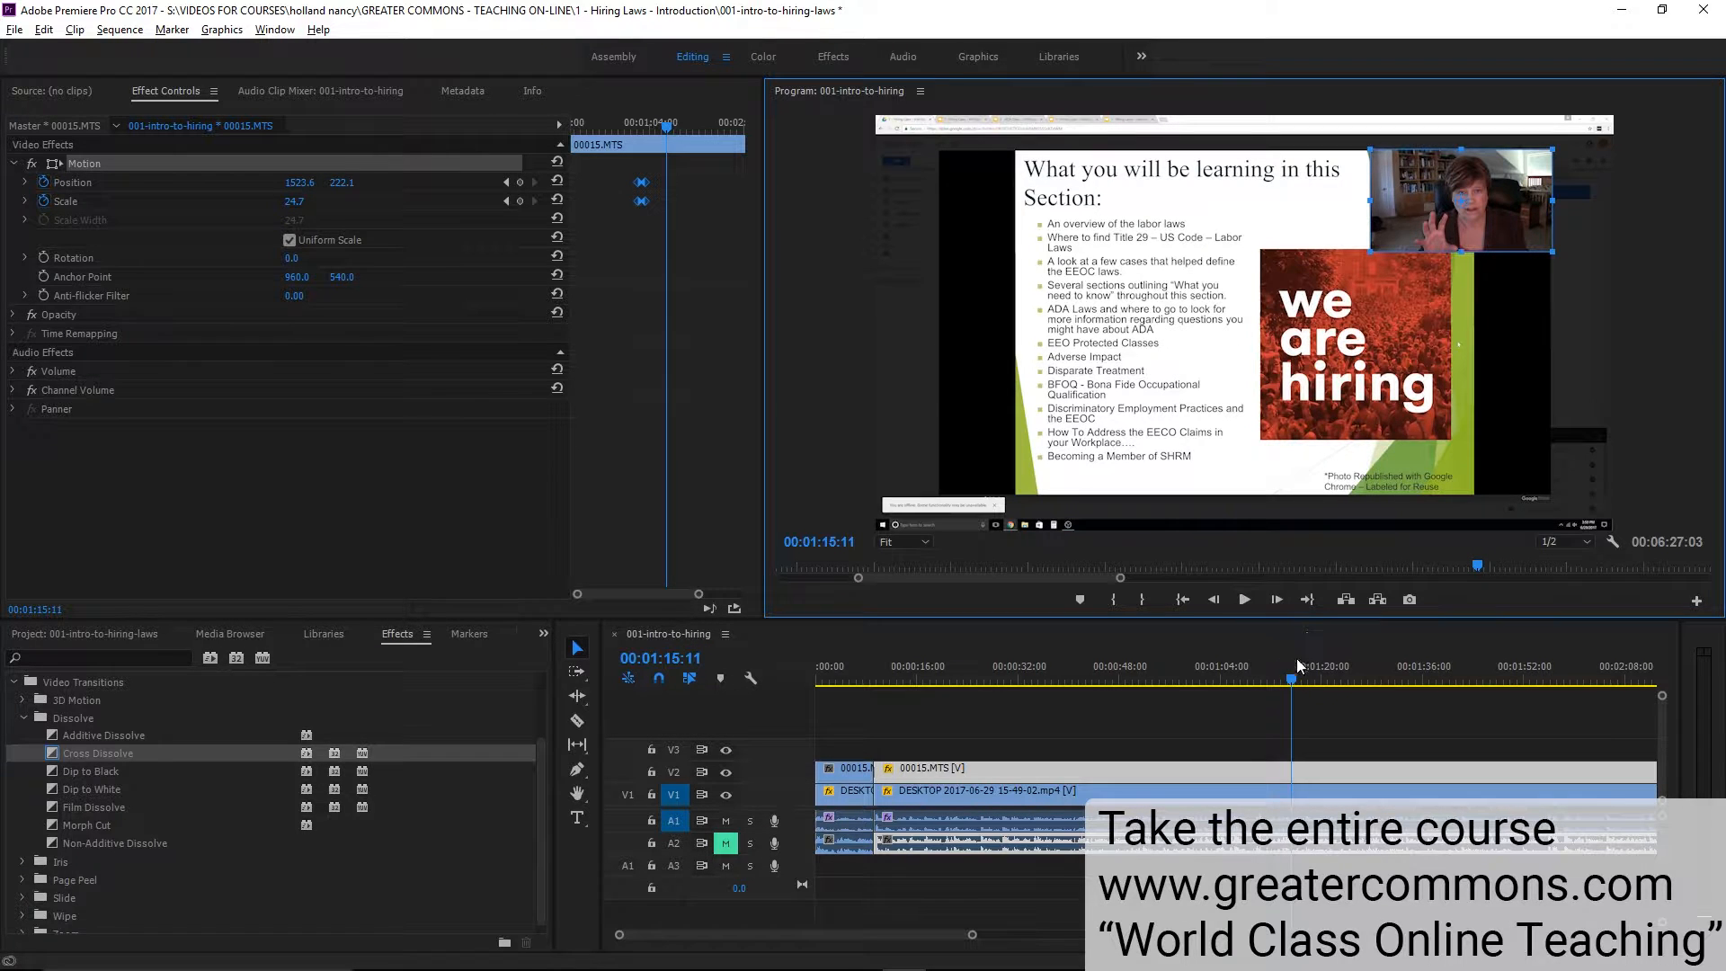
left_click(1245, 598)
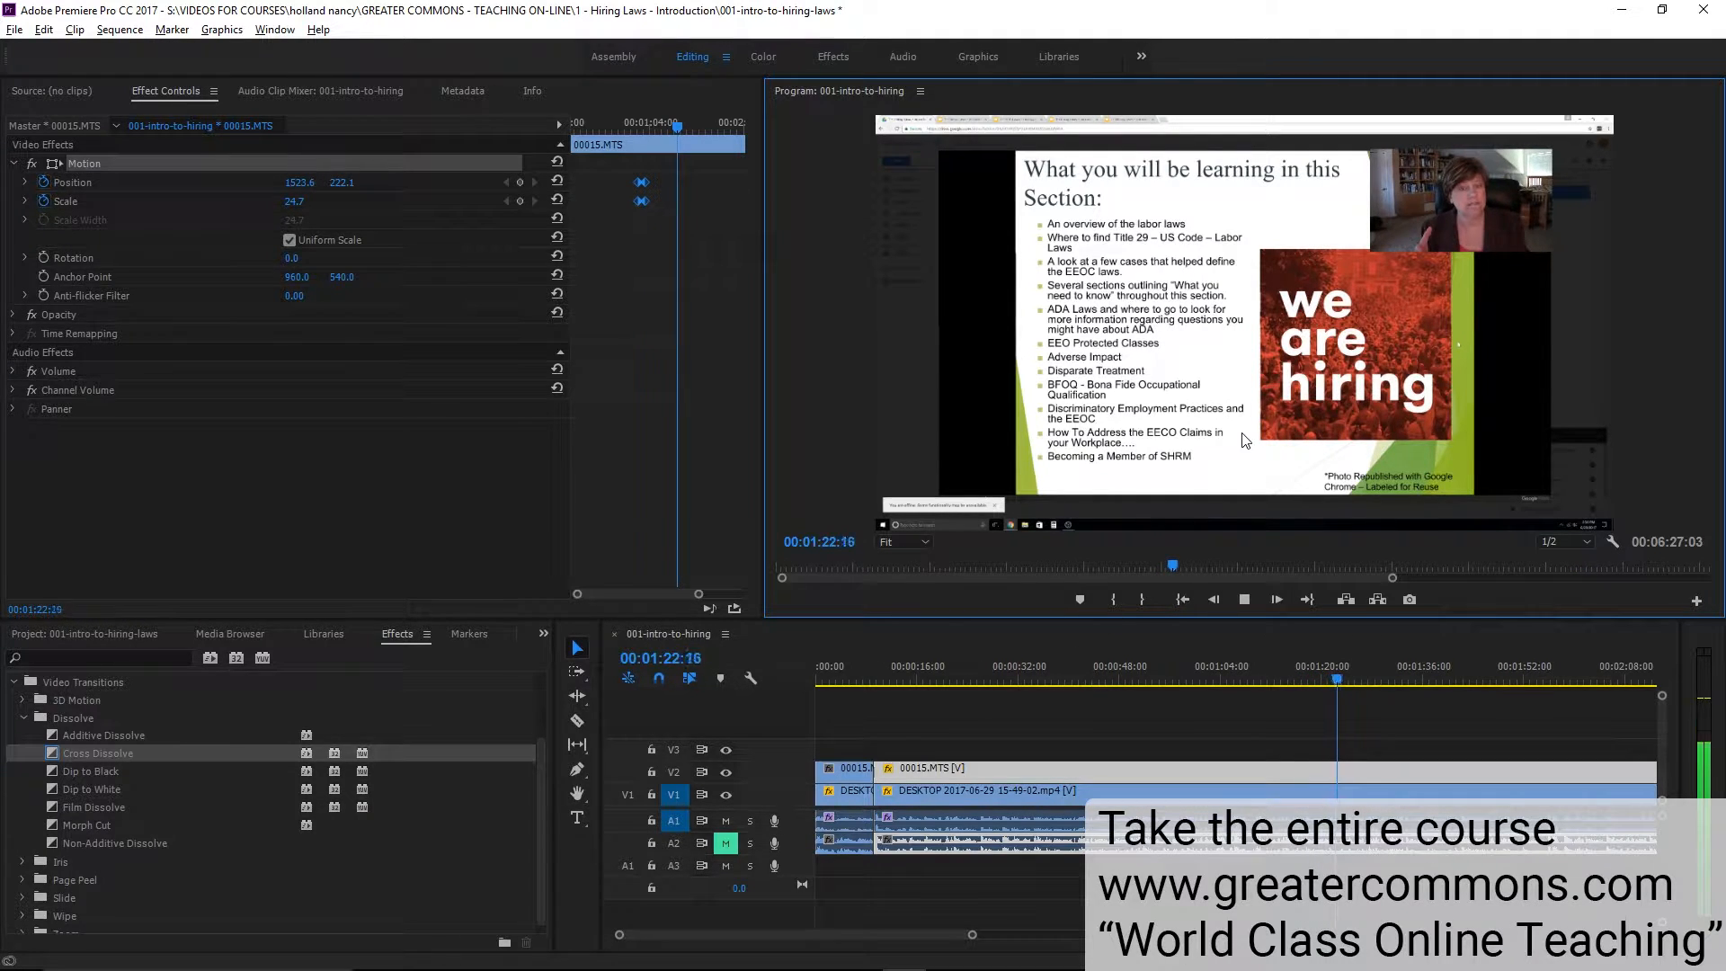
Show the clips' full length in the timeline and replay the slide change from 00:01:06:17
left_click(1260, 724)
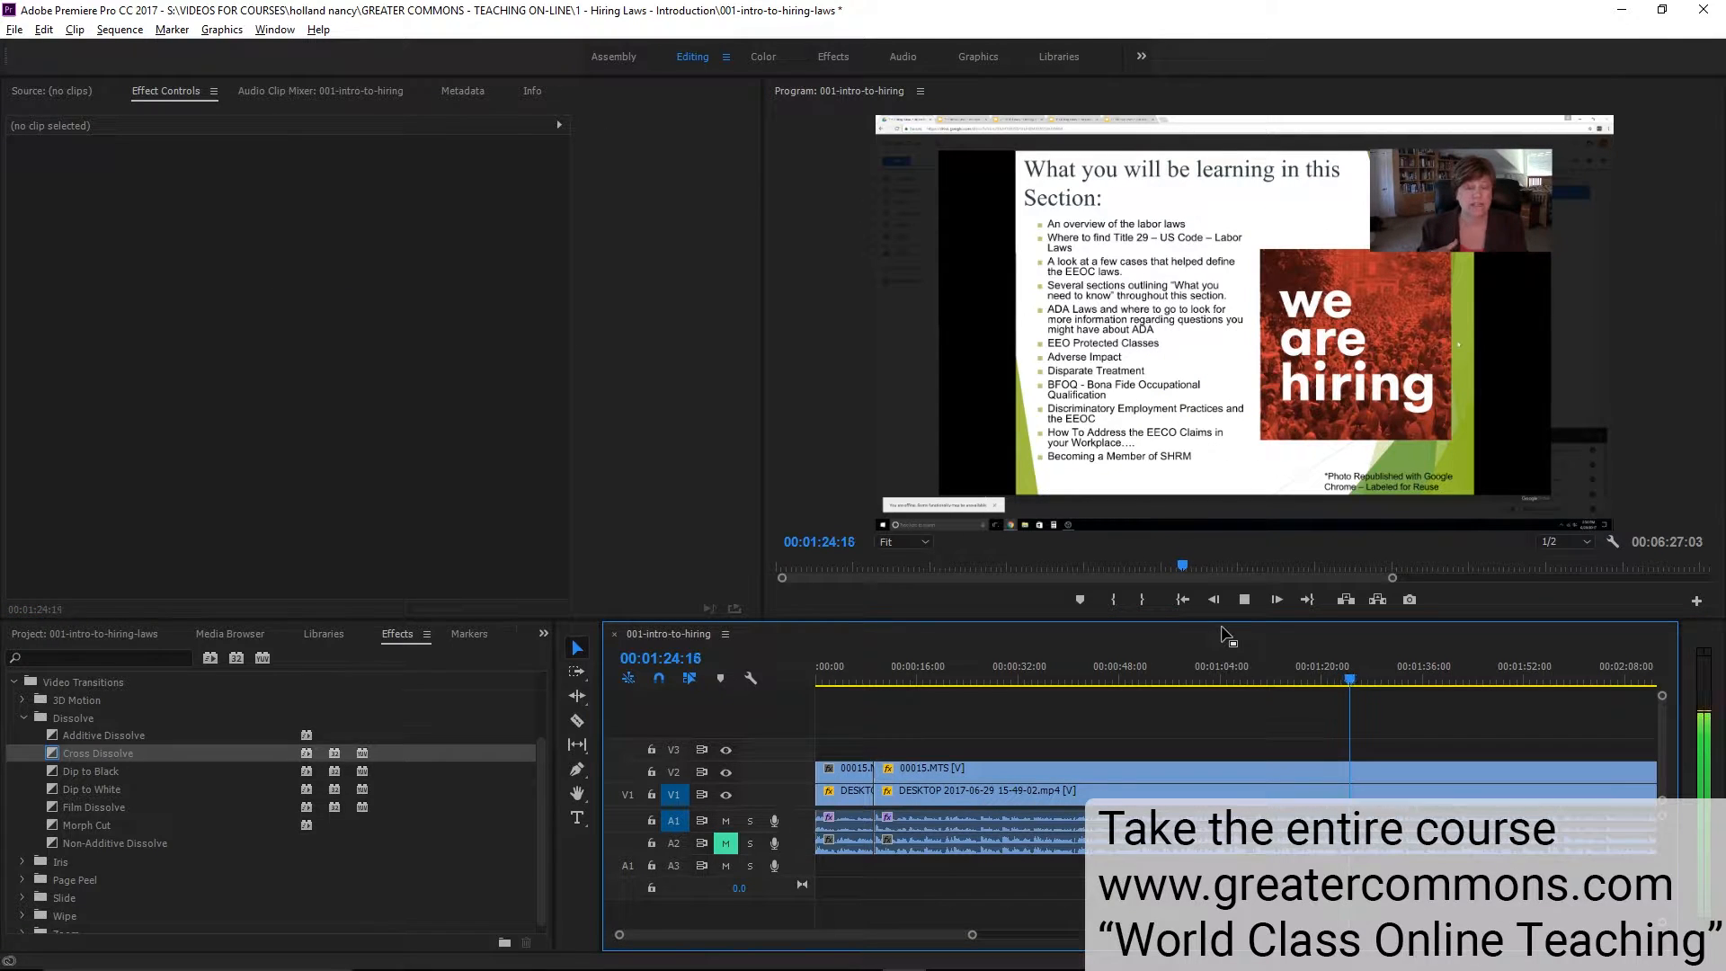
key("minus")
key("minus")
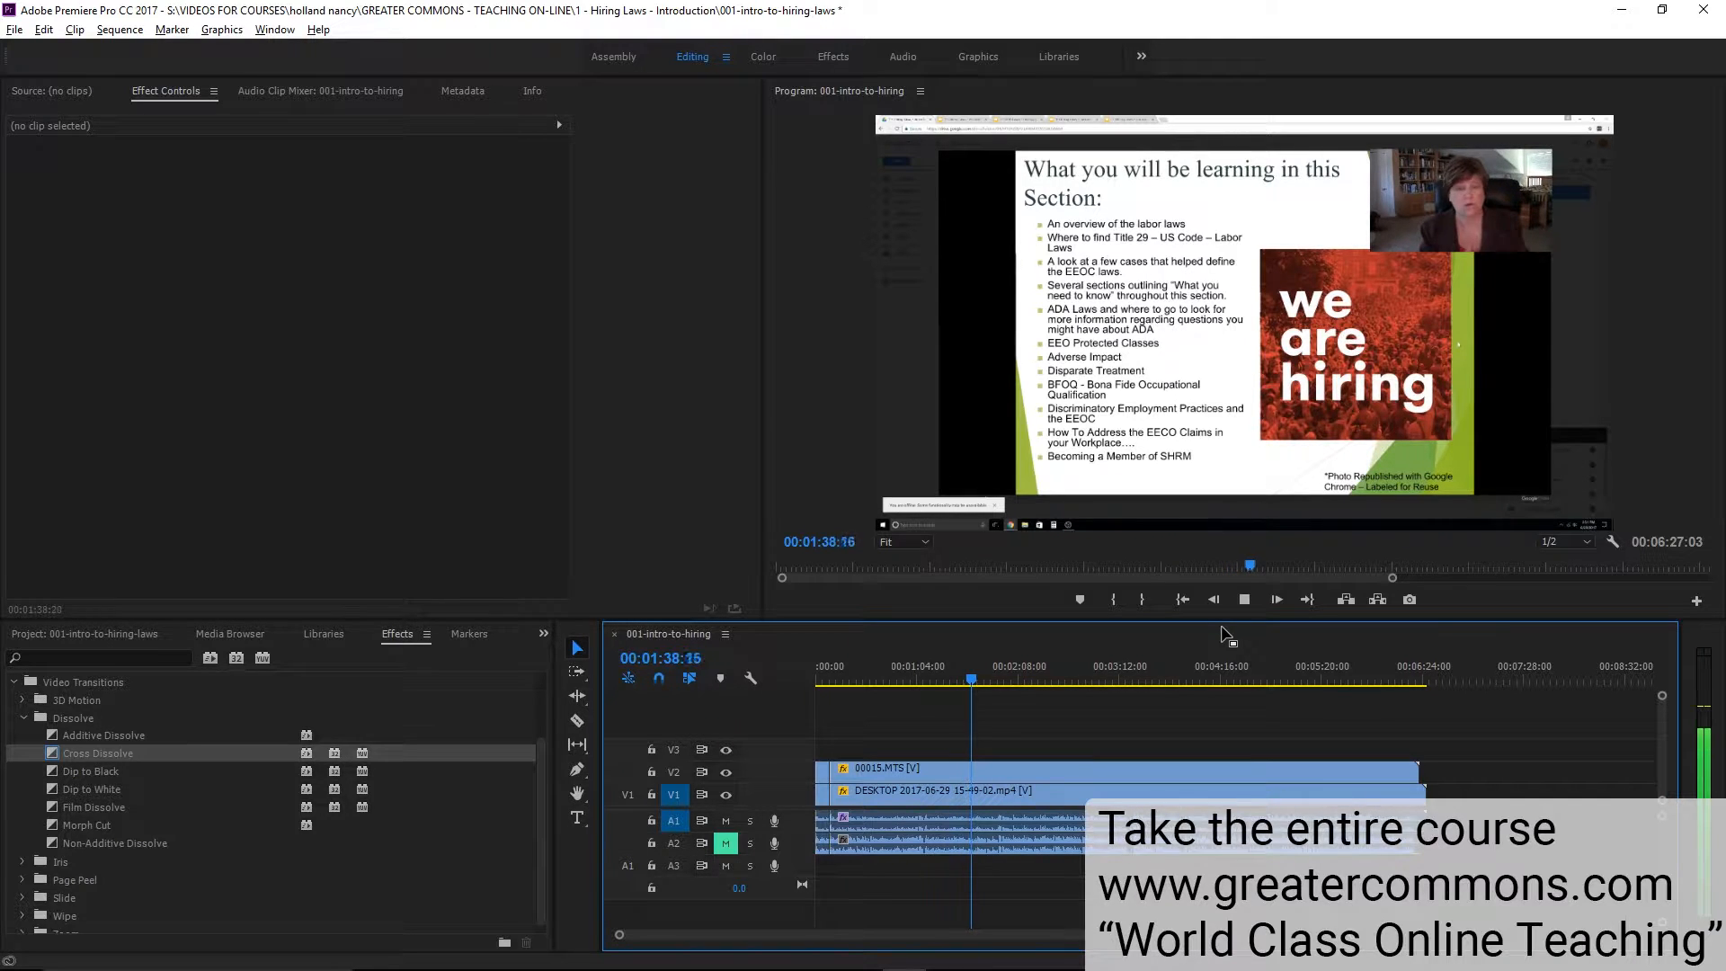
key("space")
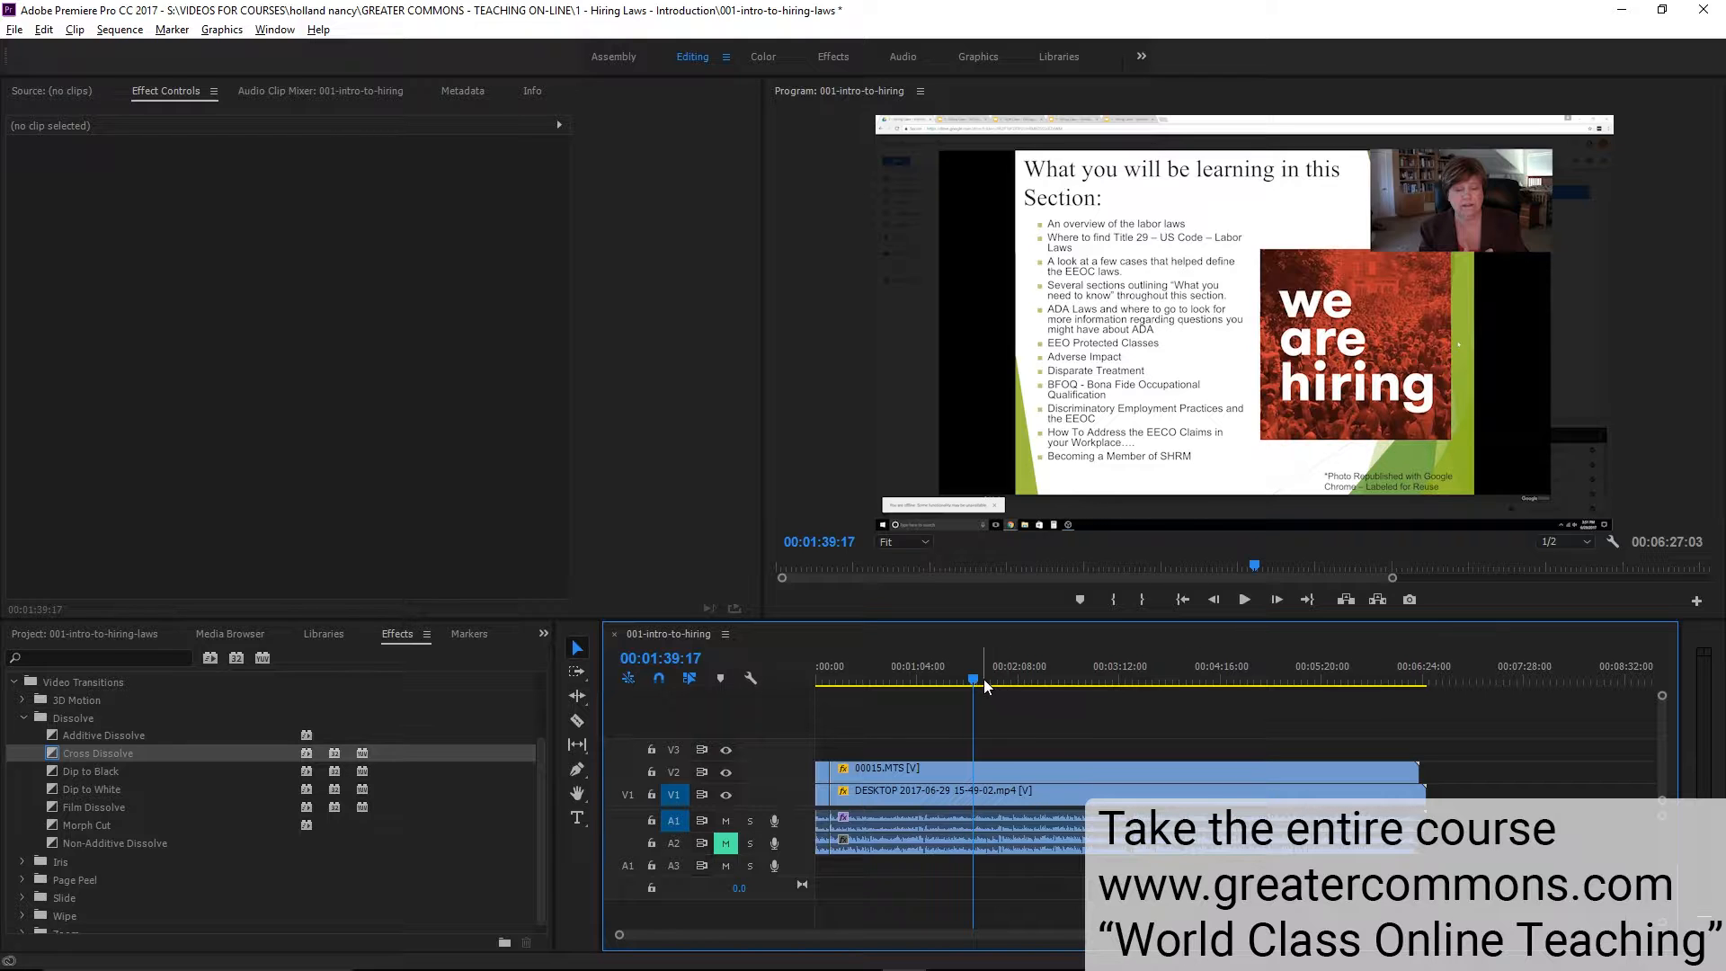
left_click_drag(976, 680, 954, 681)
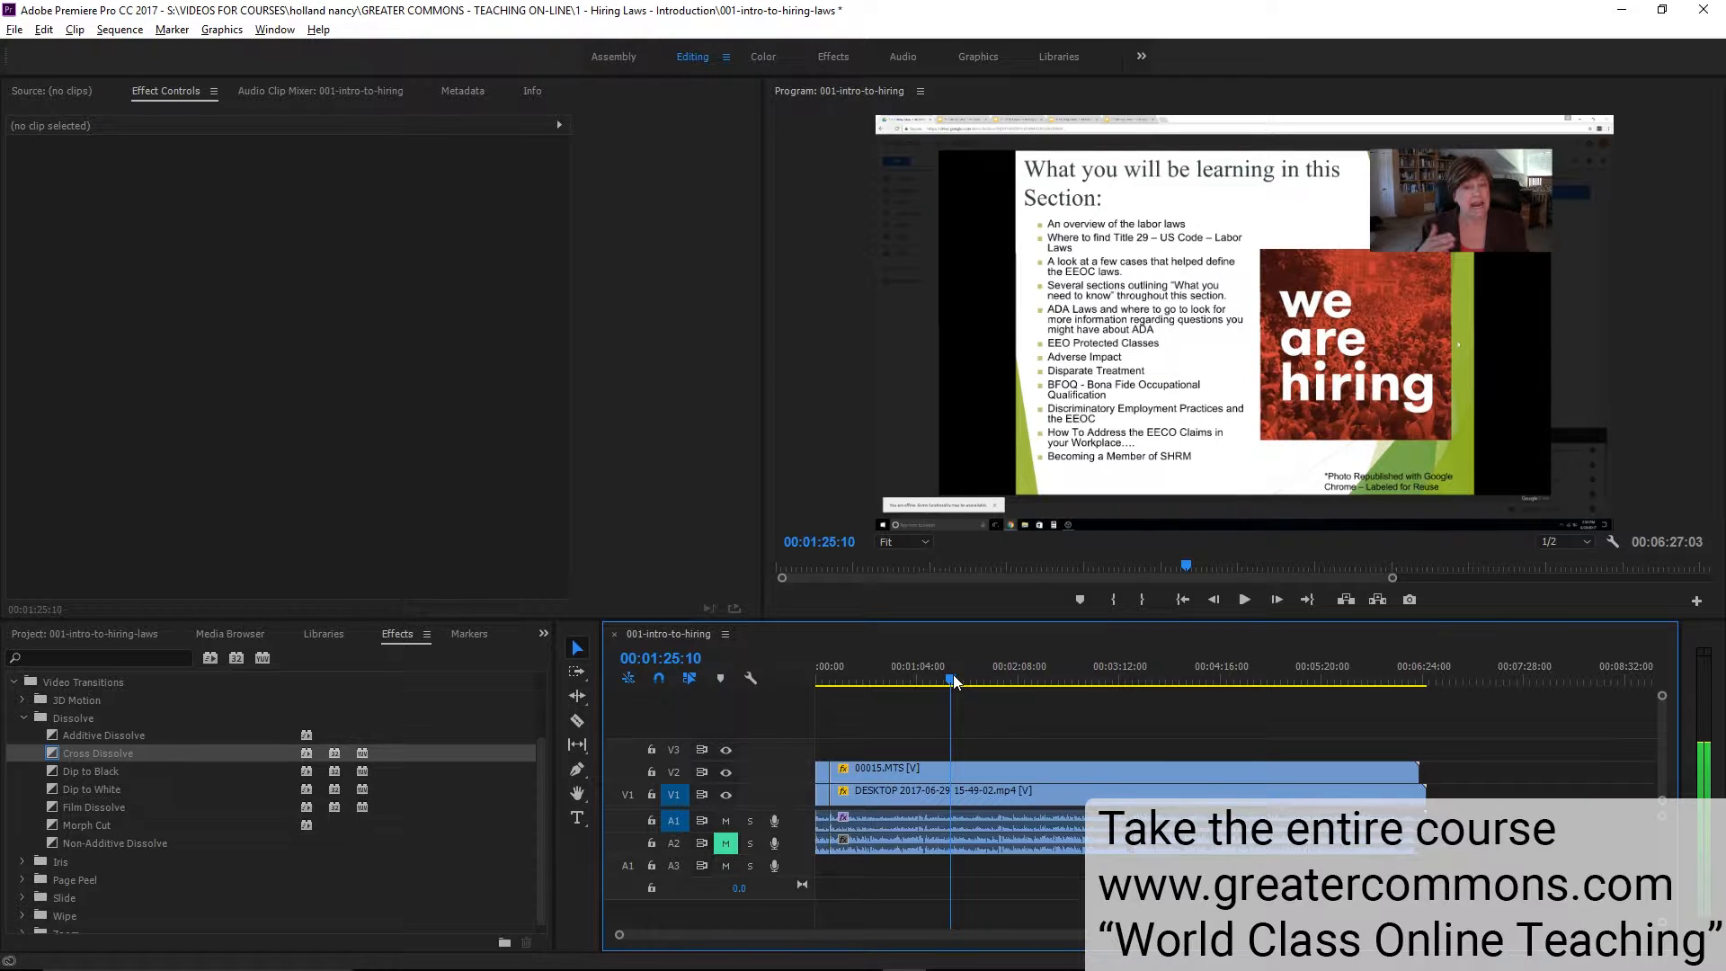
left_click_drag(953, 676, 922, 676)
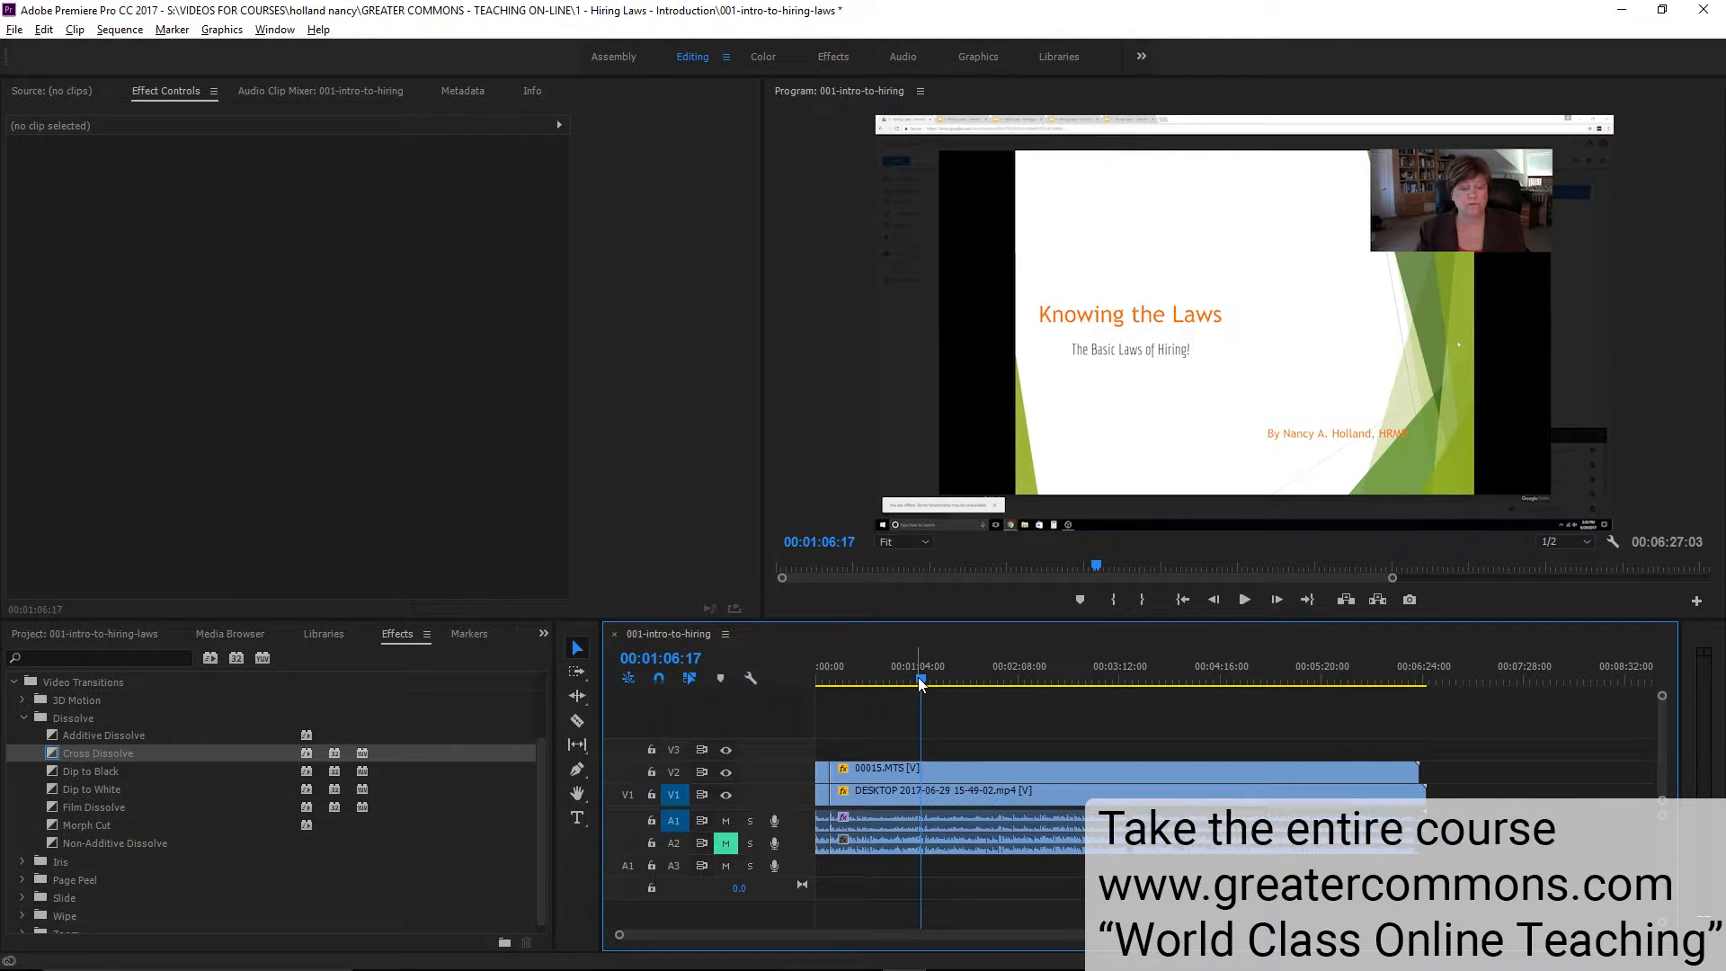
key("space")
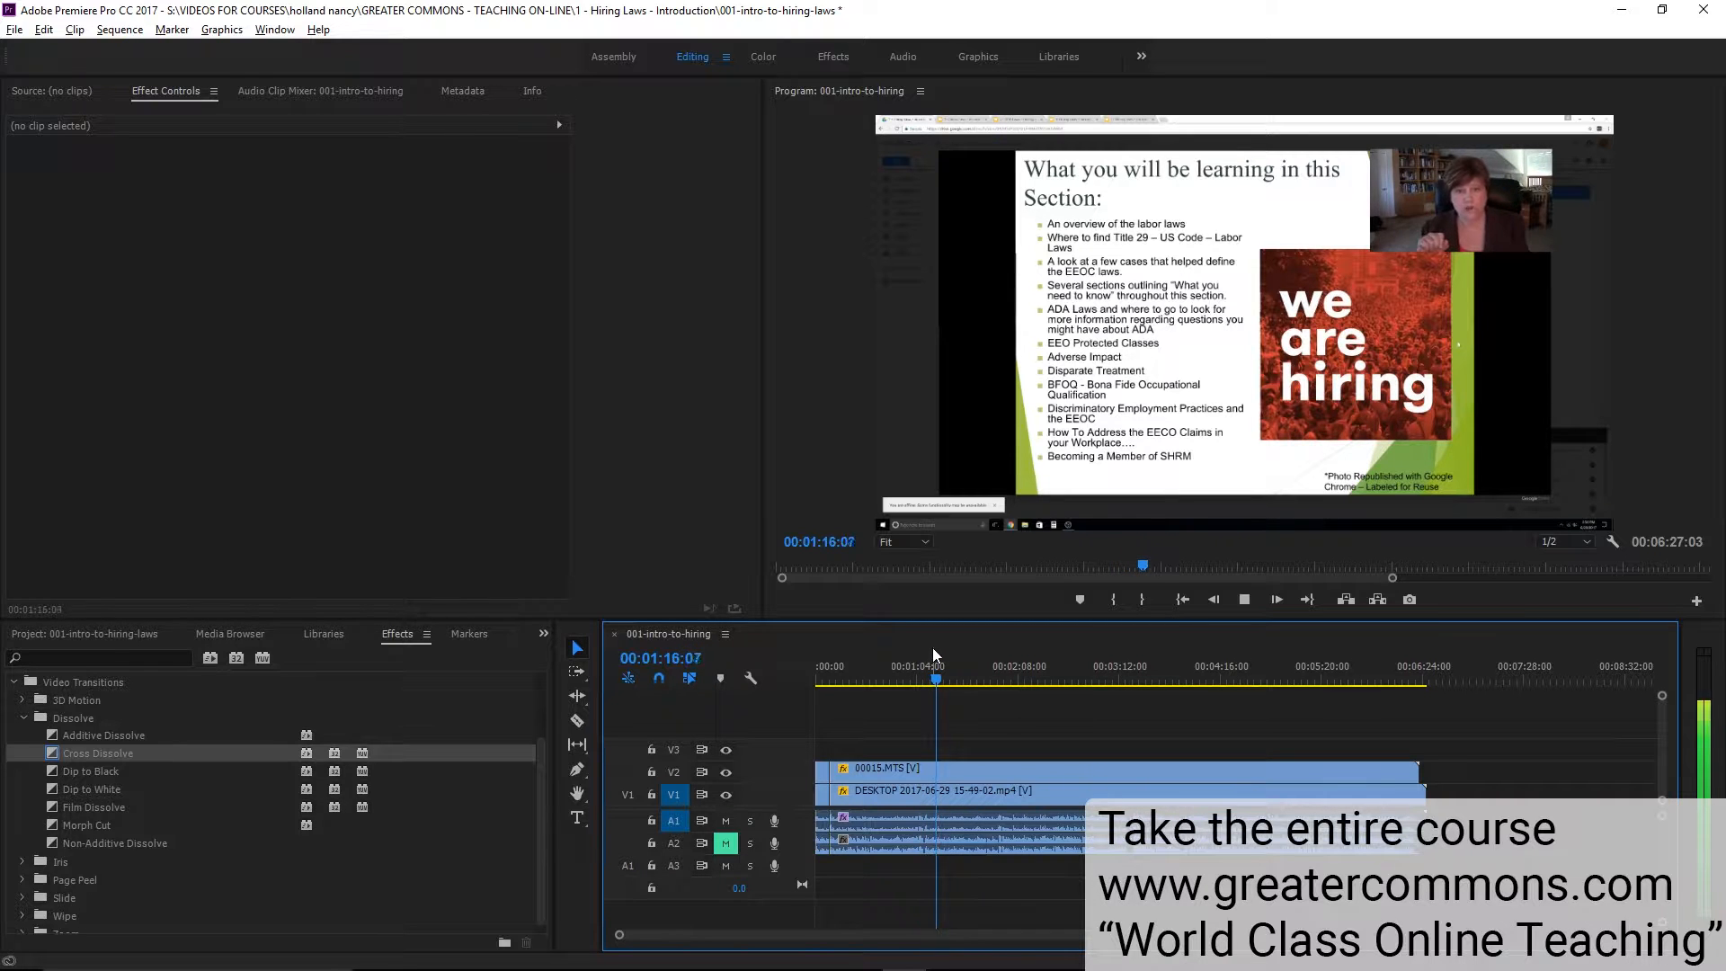
left_click(979, 789)
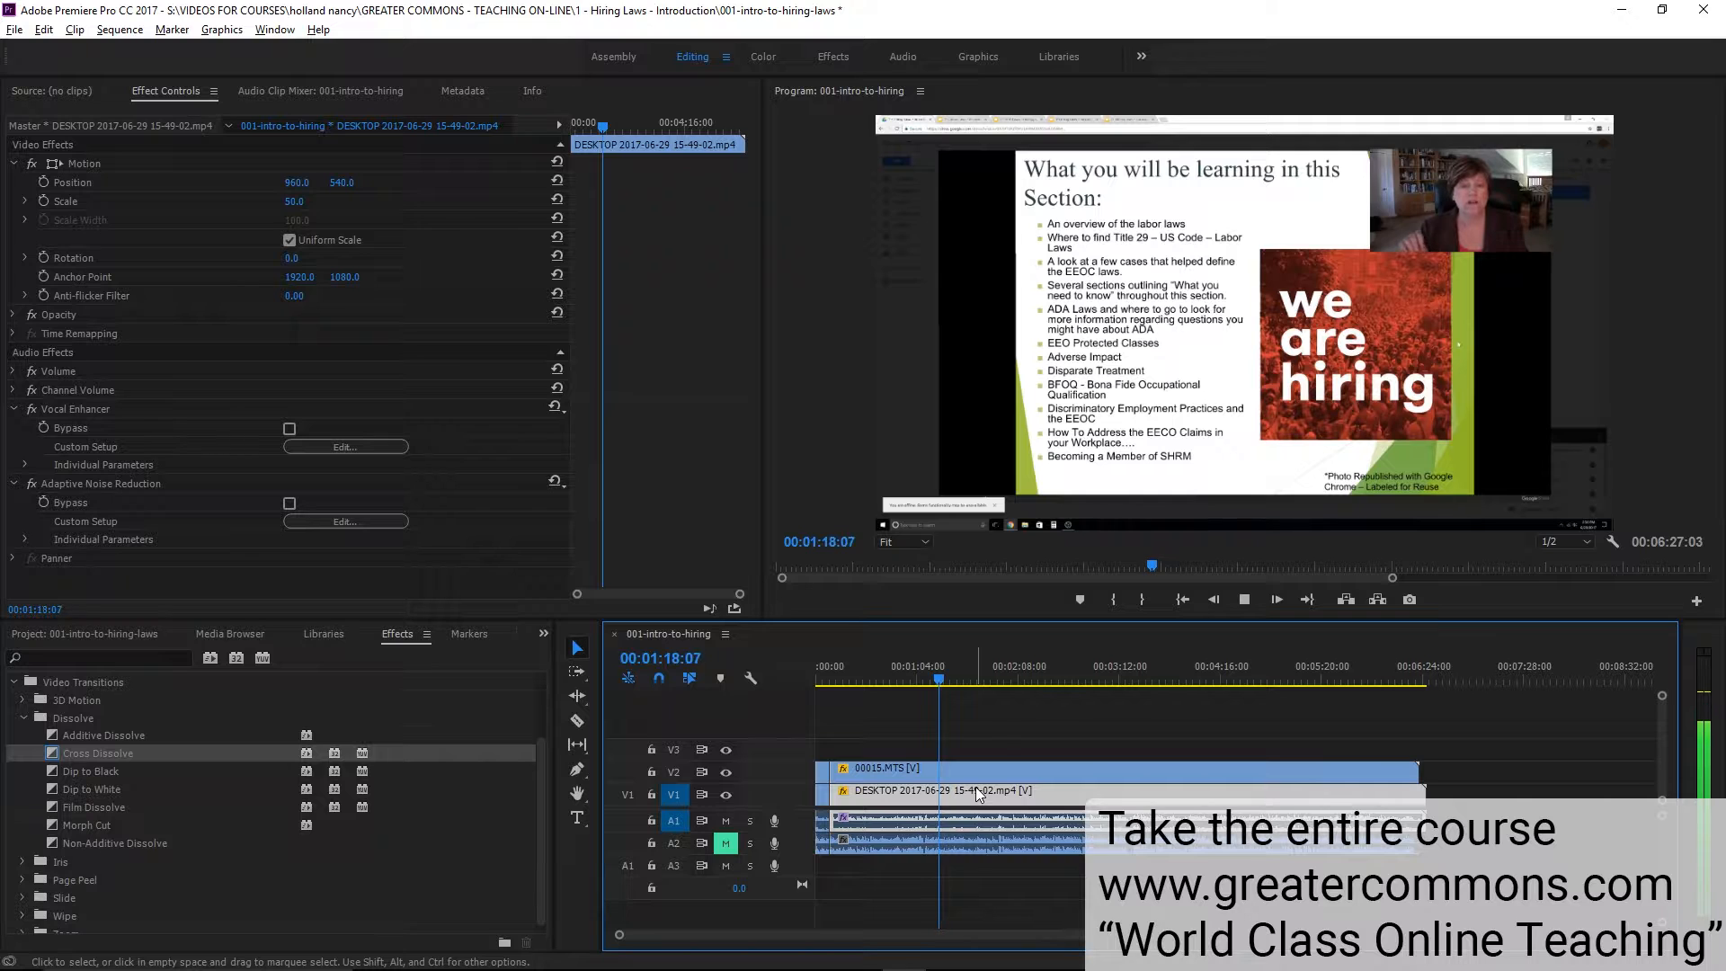
key("space")
key("space")
key("space")
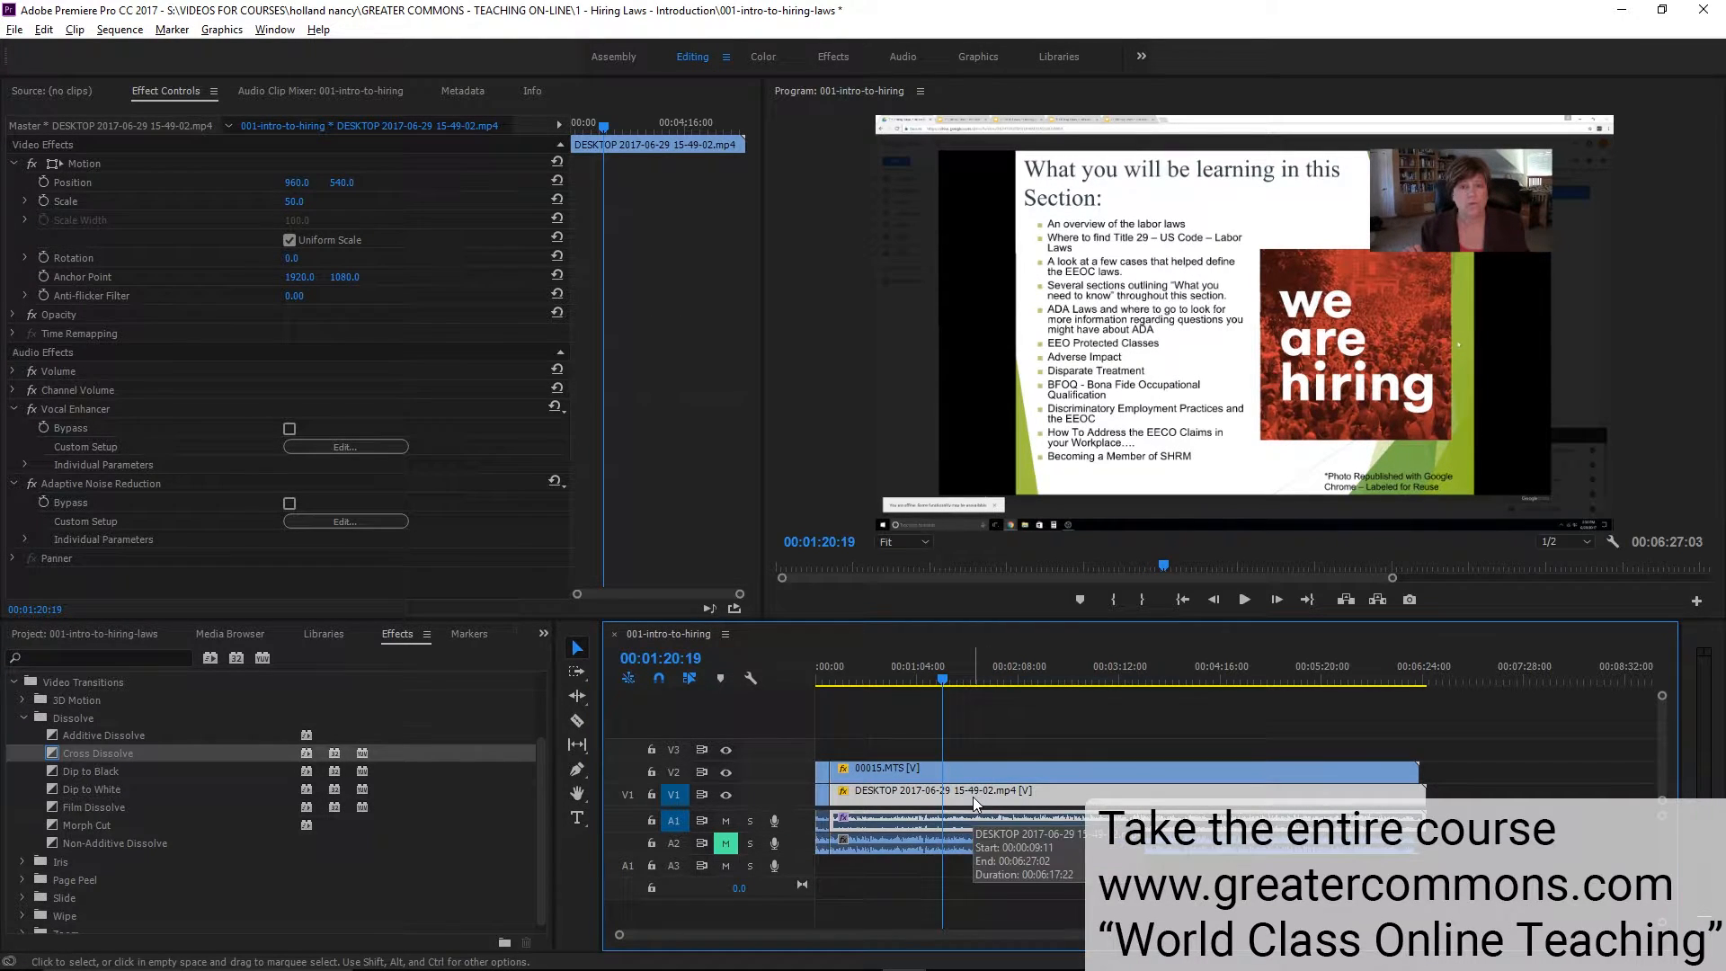
left_click(935, 682)
key("space")
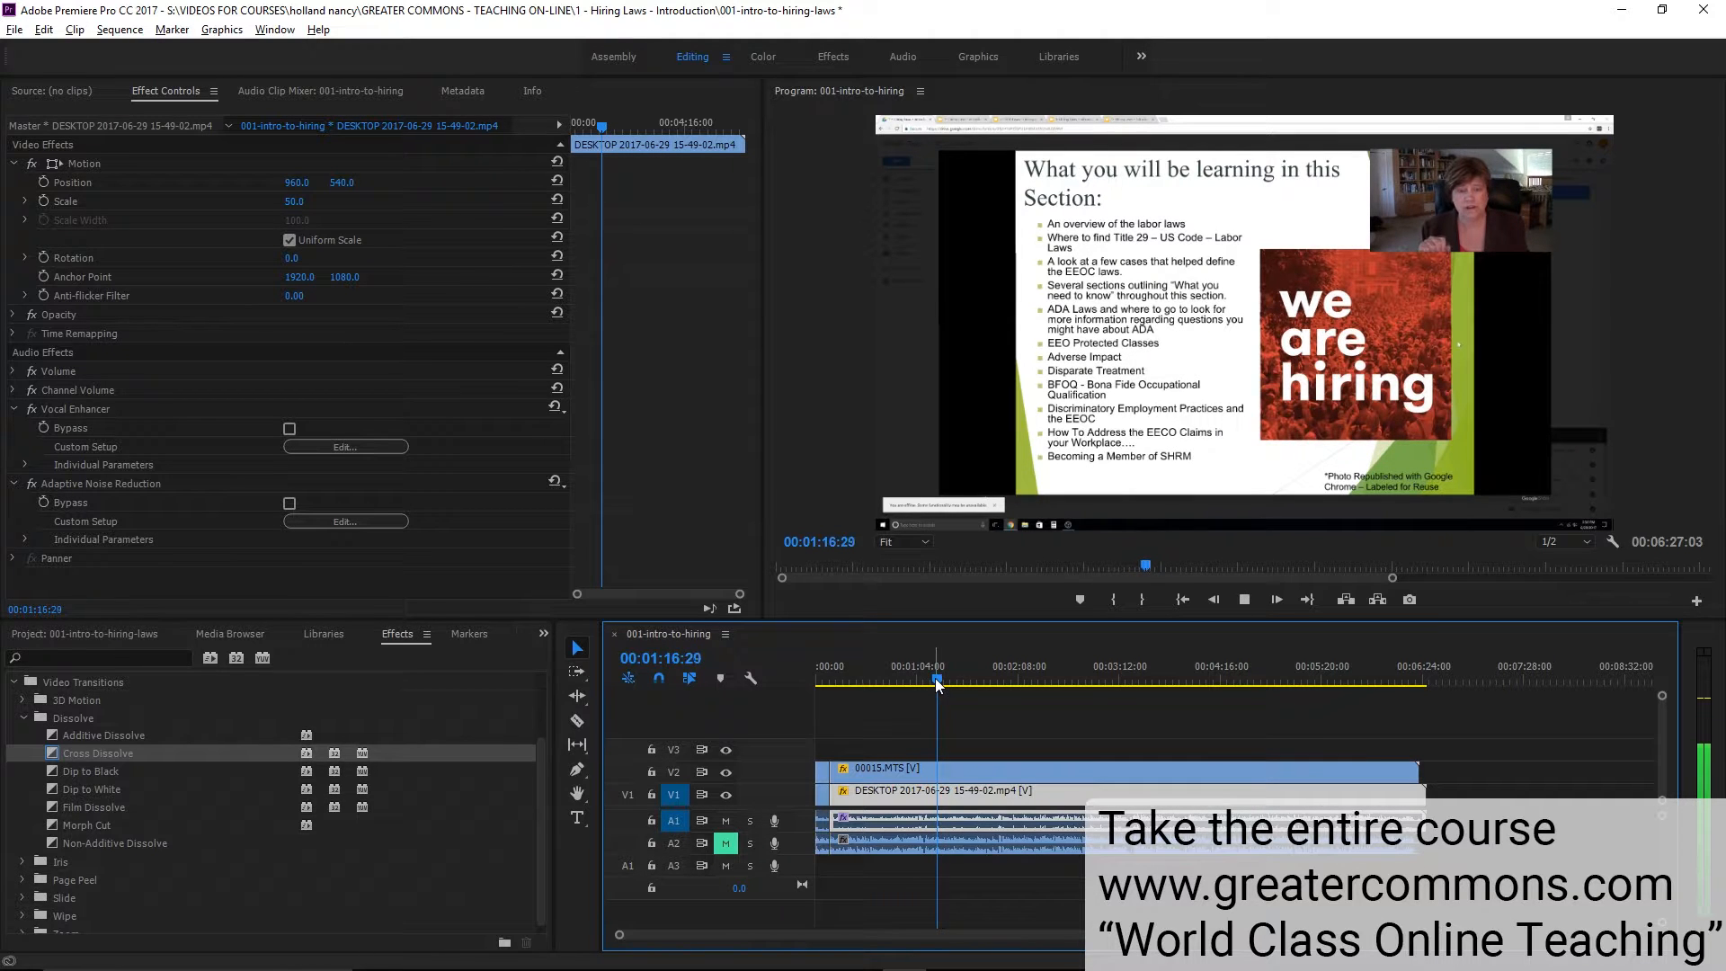
key("space")
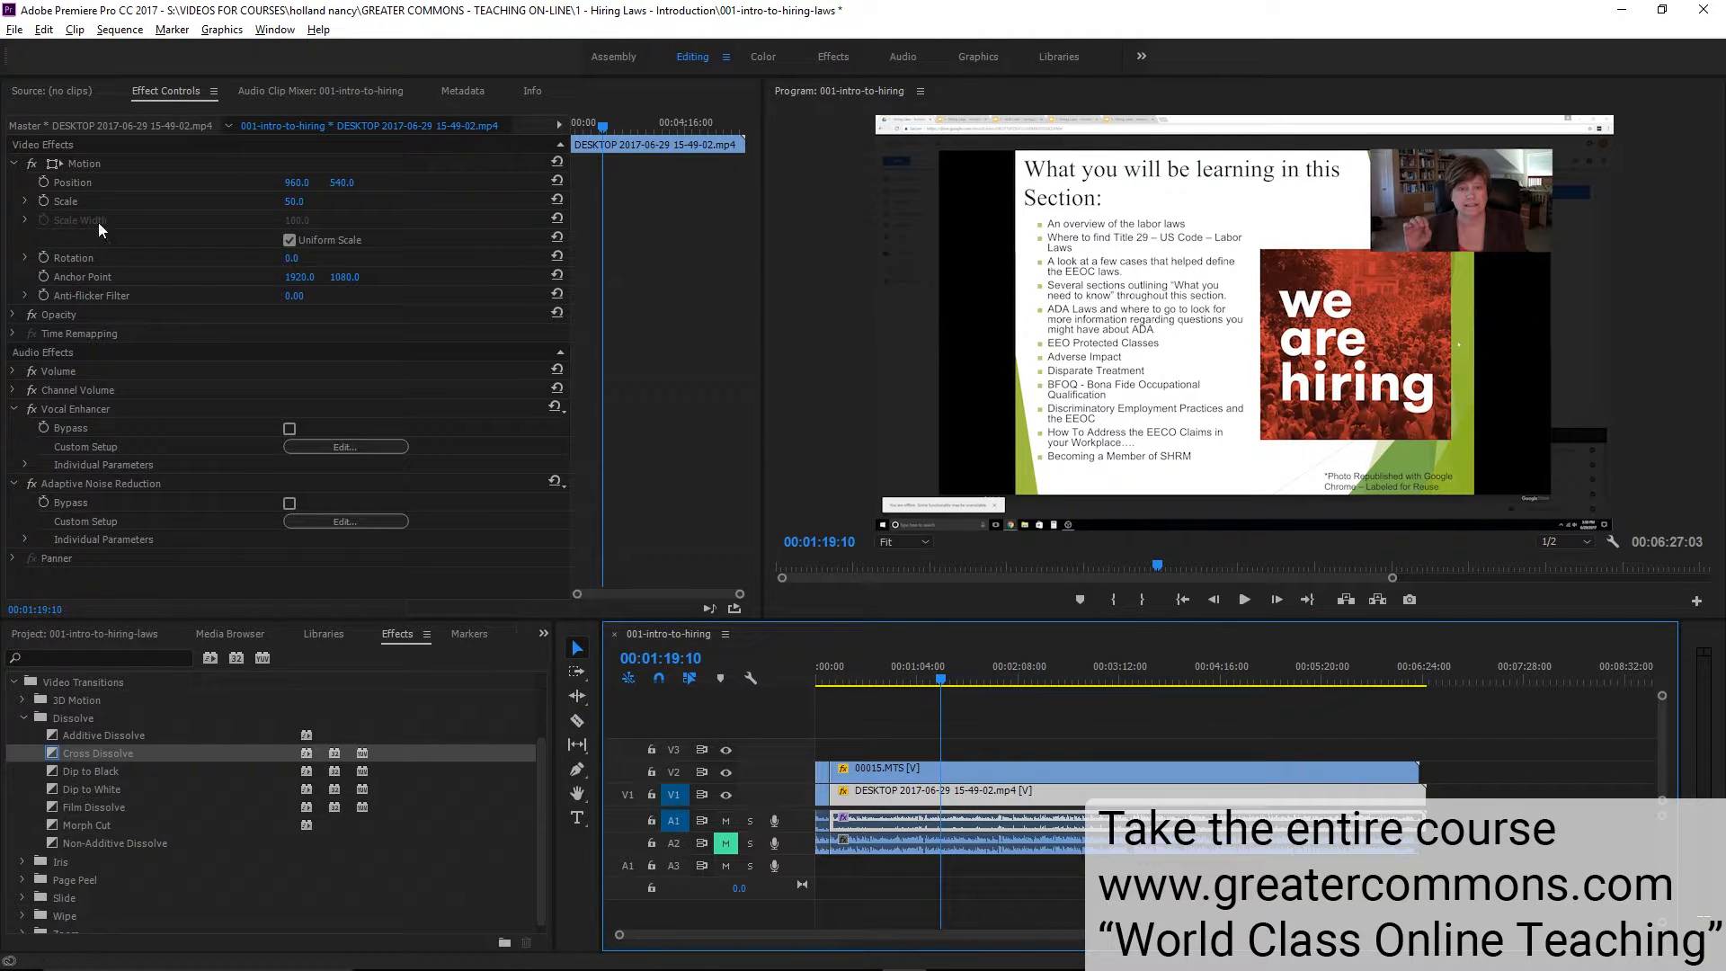
left_click(42, 182)
left_click(43, 199)
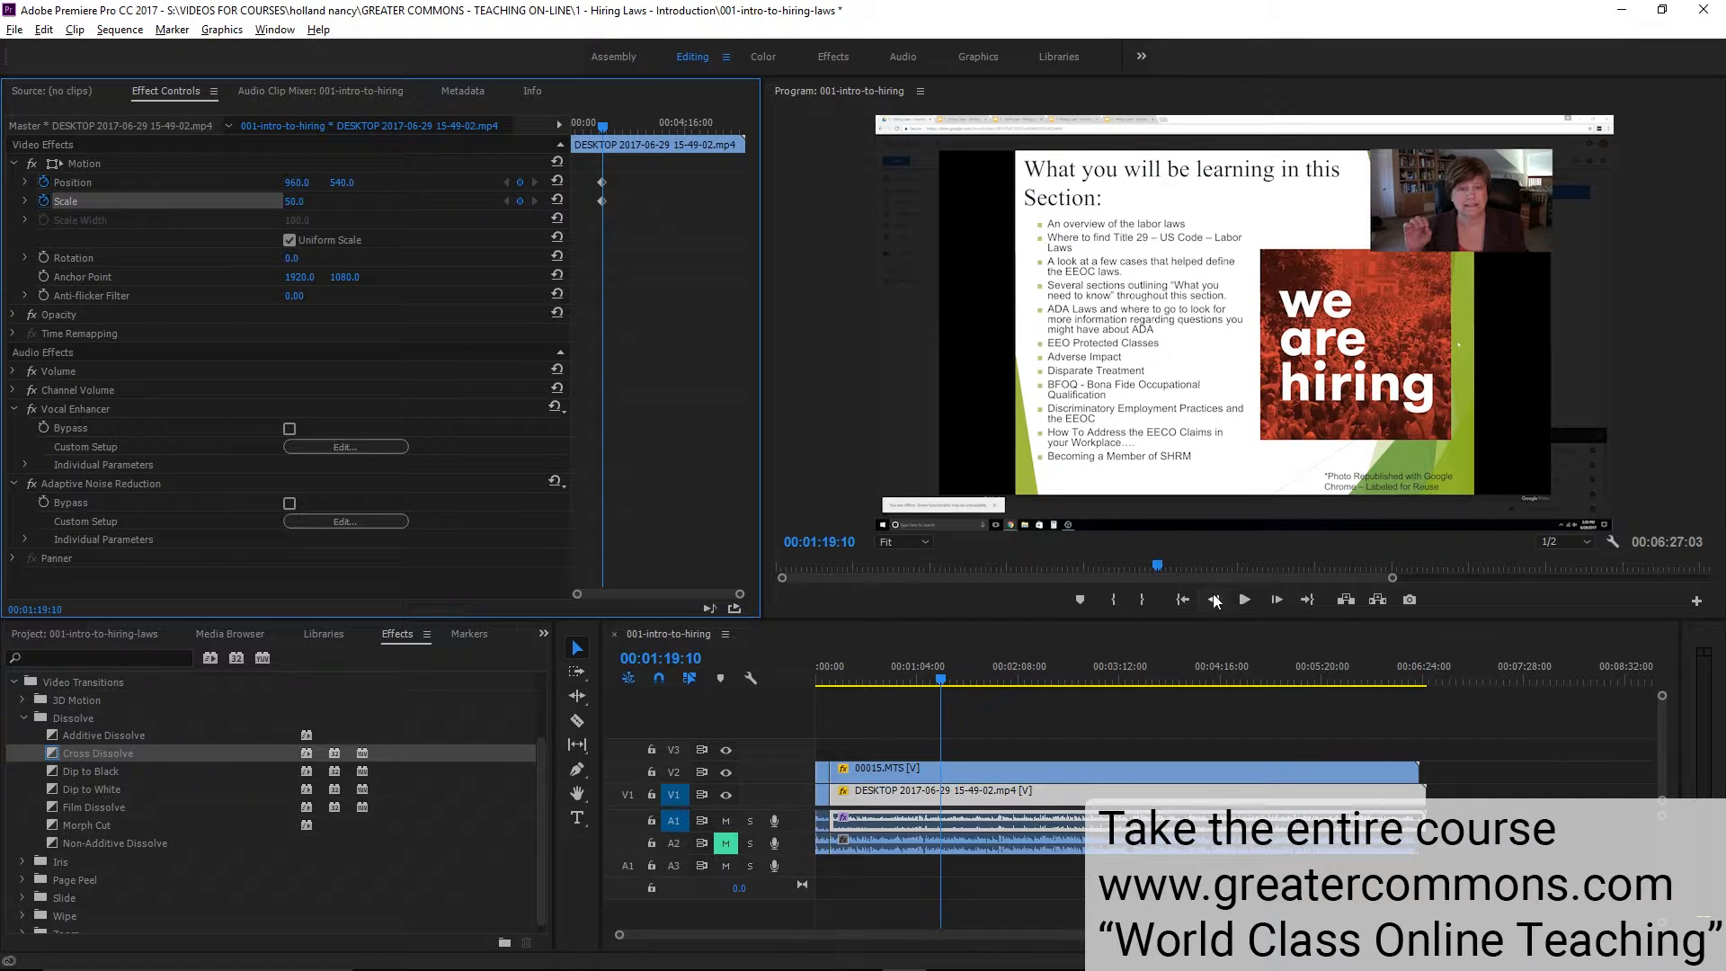
Play ahead to 00:01:22:24 and add second Position and Scale keyframes to the slide recording there
left_click(1243, 599)
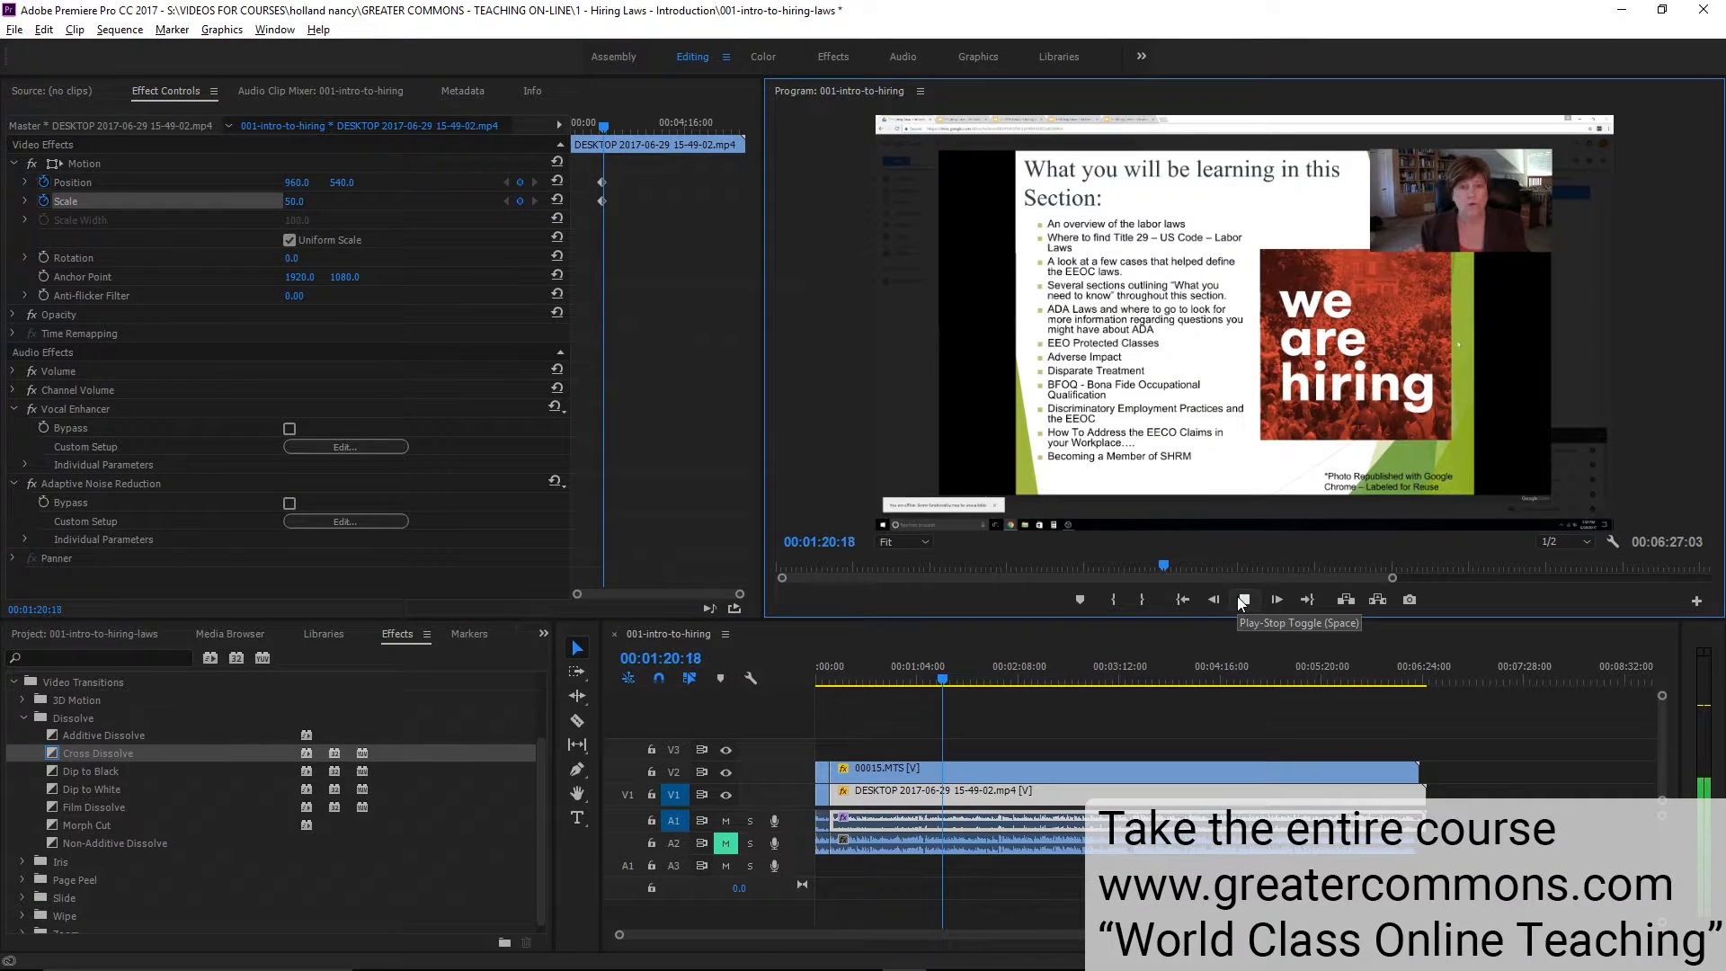
left_click(1237, 595)
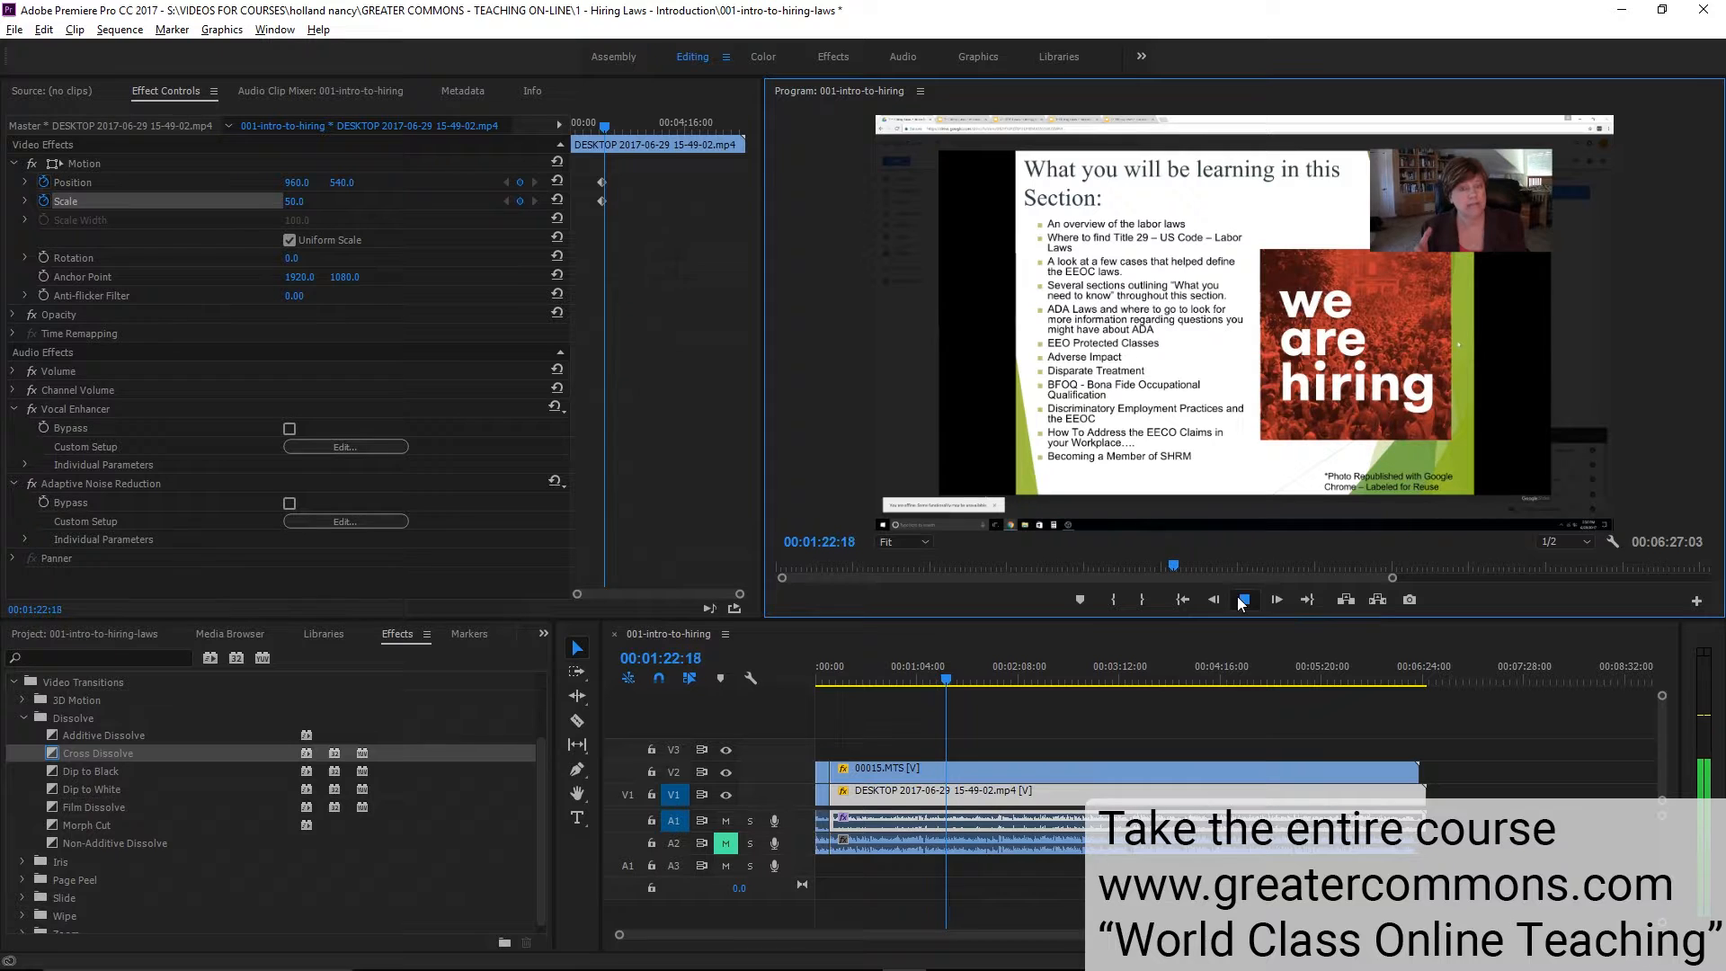
left_click(519, 184)
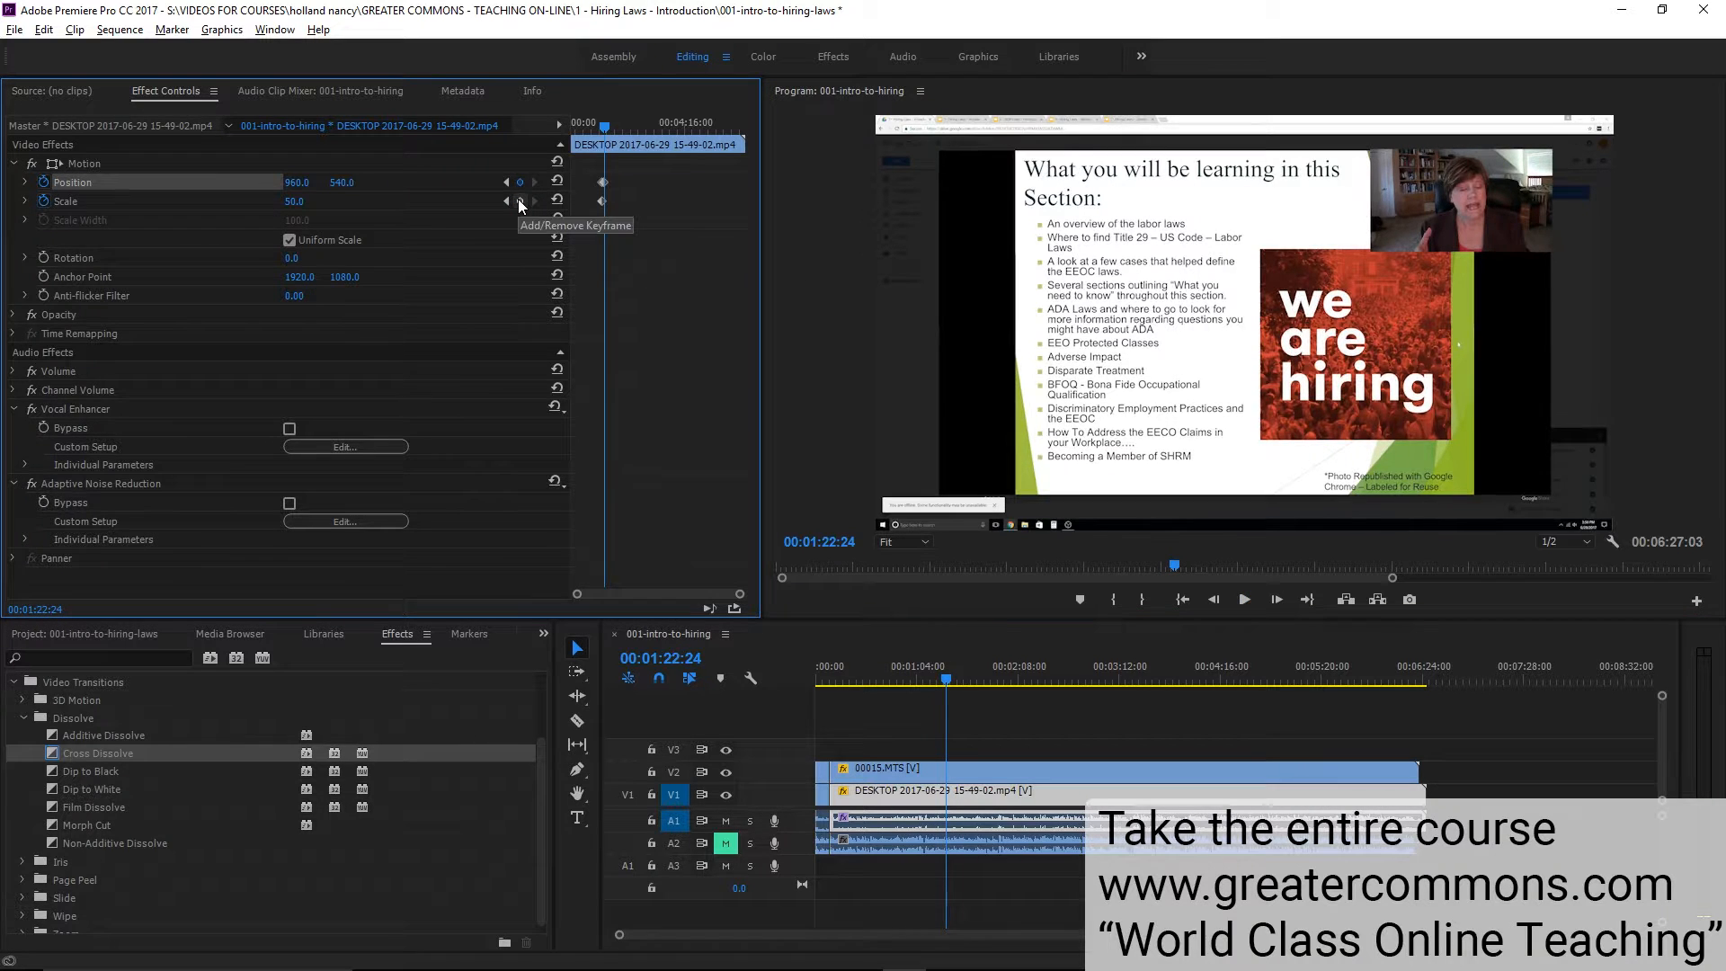
left_click_drag(739, 594, 706, 604)
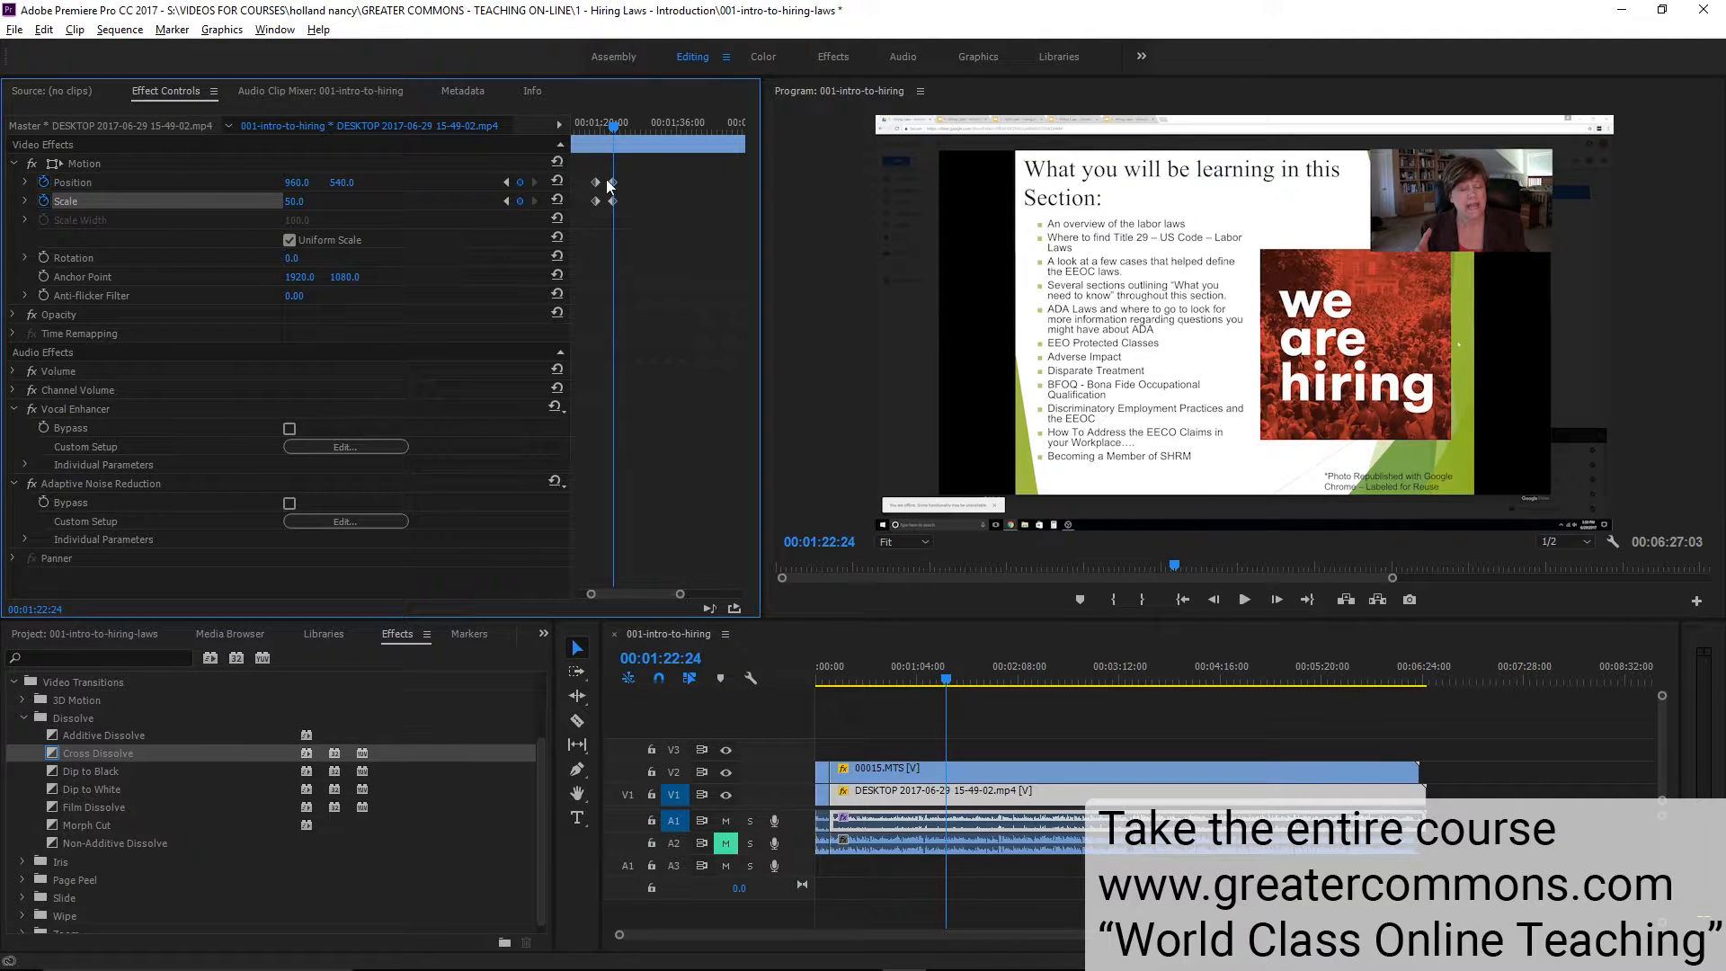
At the second keyframes, enlarge the slide recording to about 84.4 scale, with the program preview at 25%
left_click(52, 160)
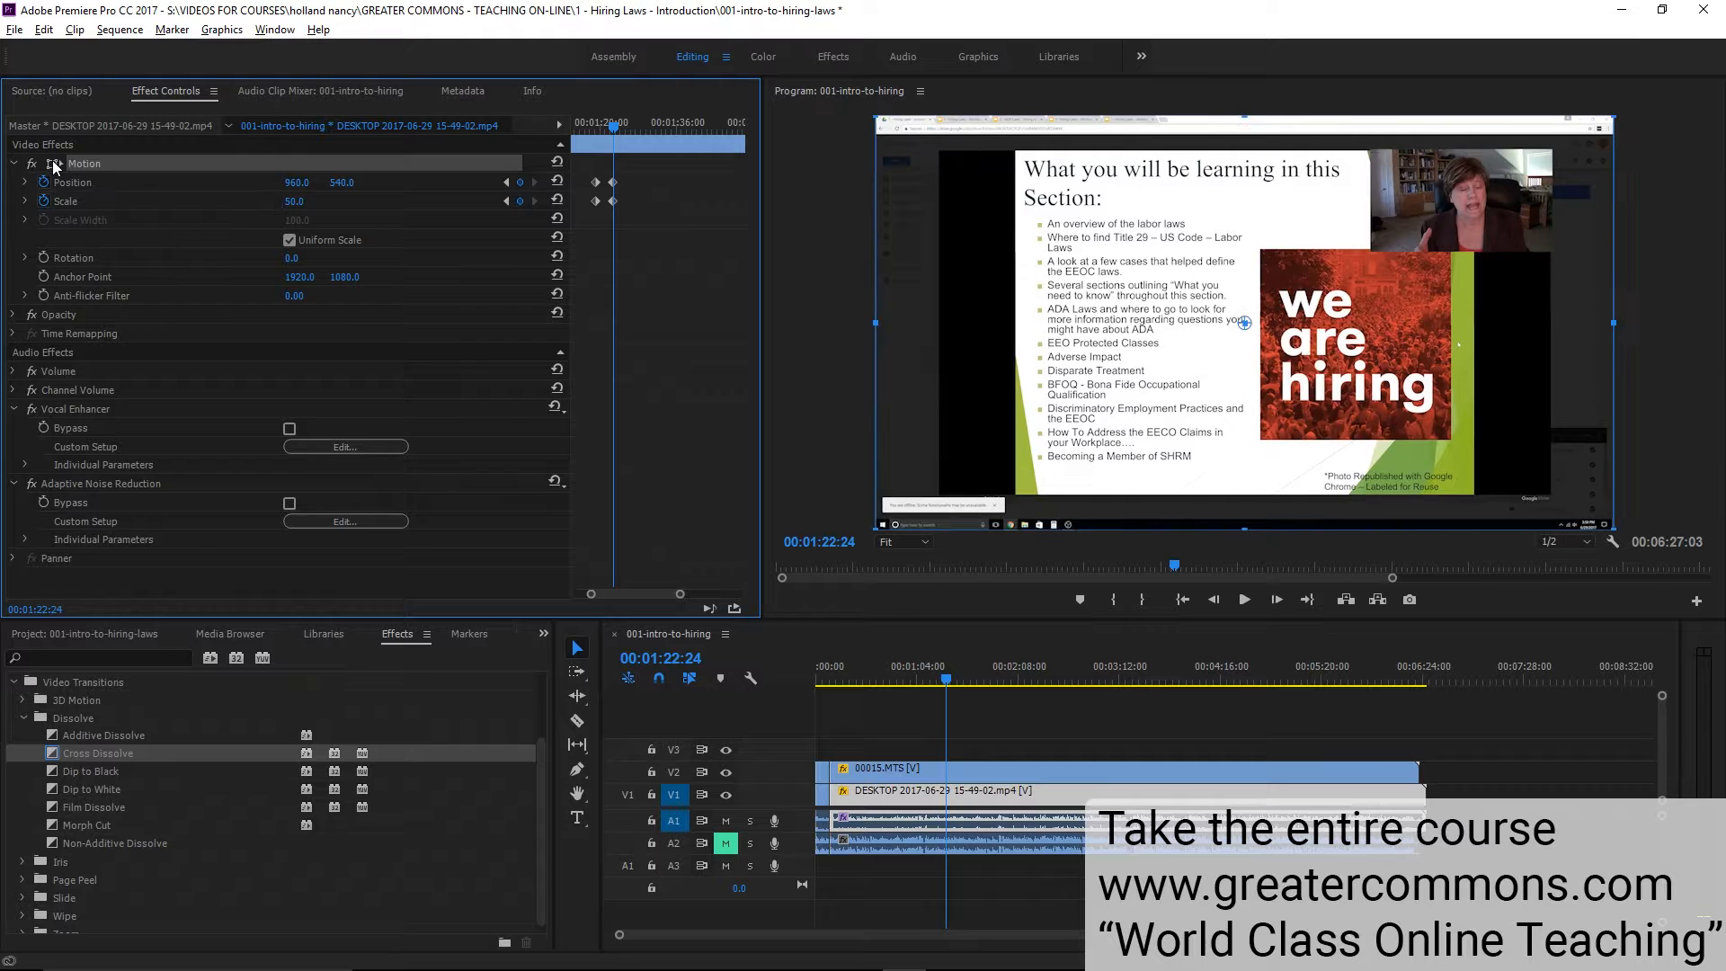
left_click(915, 543)
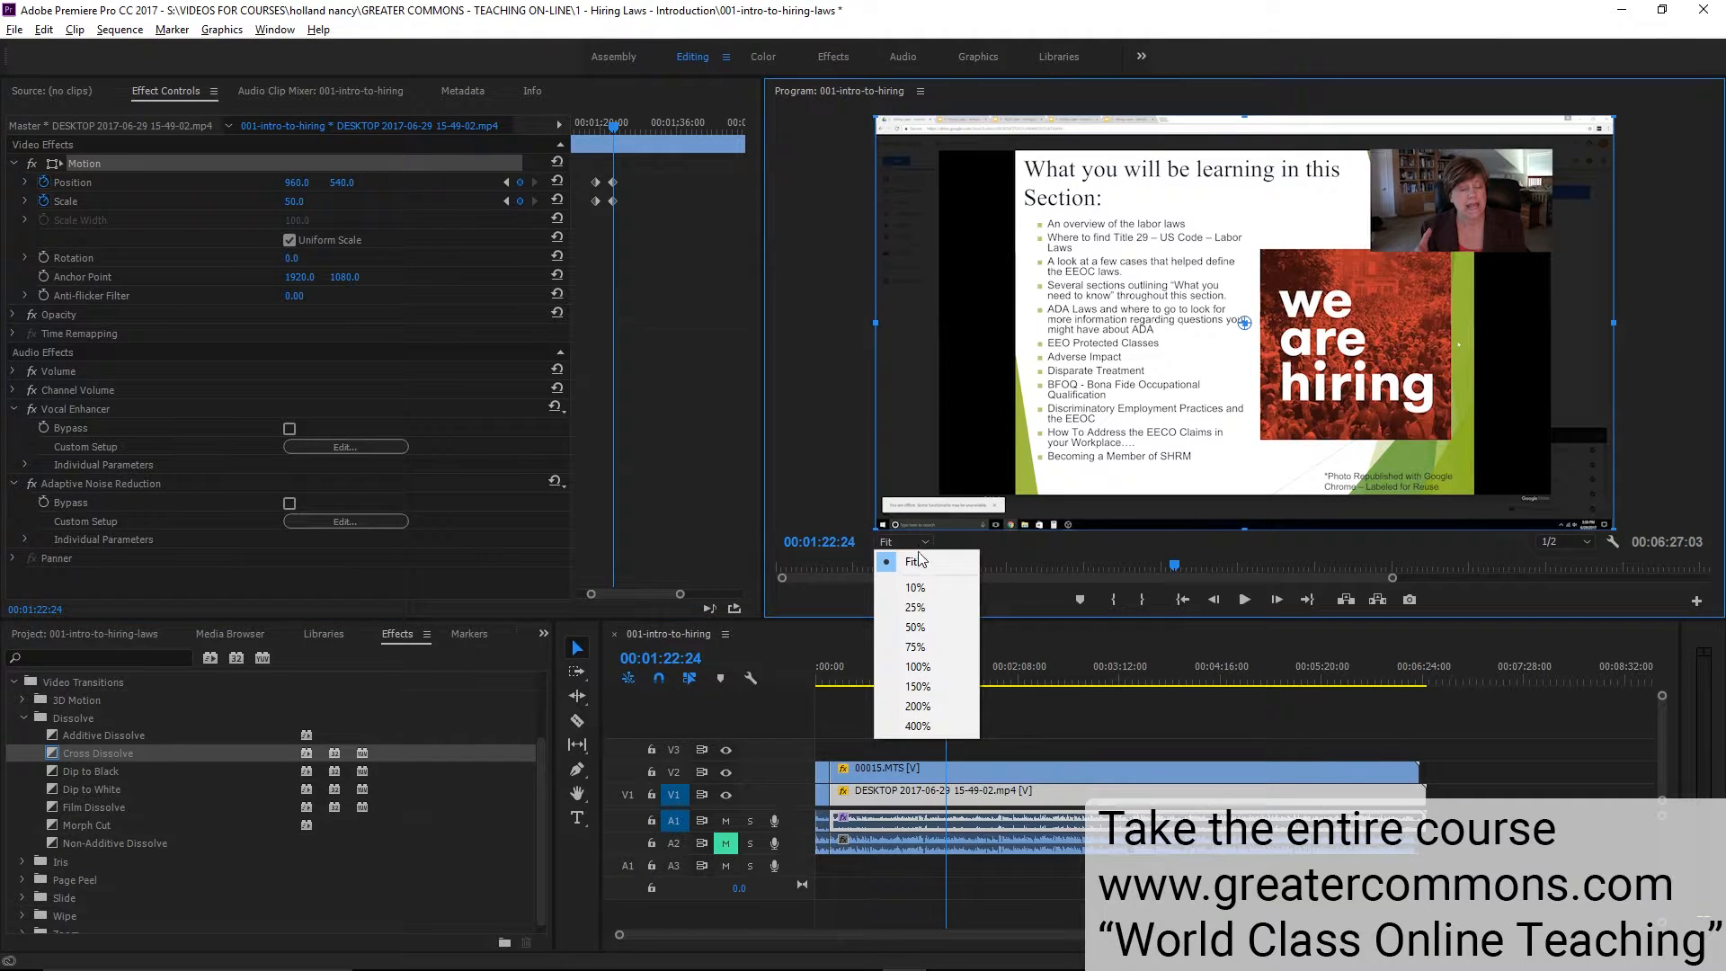
left_click(929, 607)
left_click_drag(1025, 446, 935, 496)
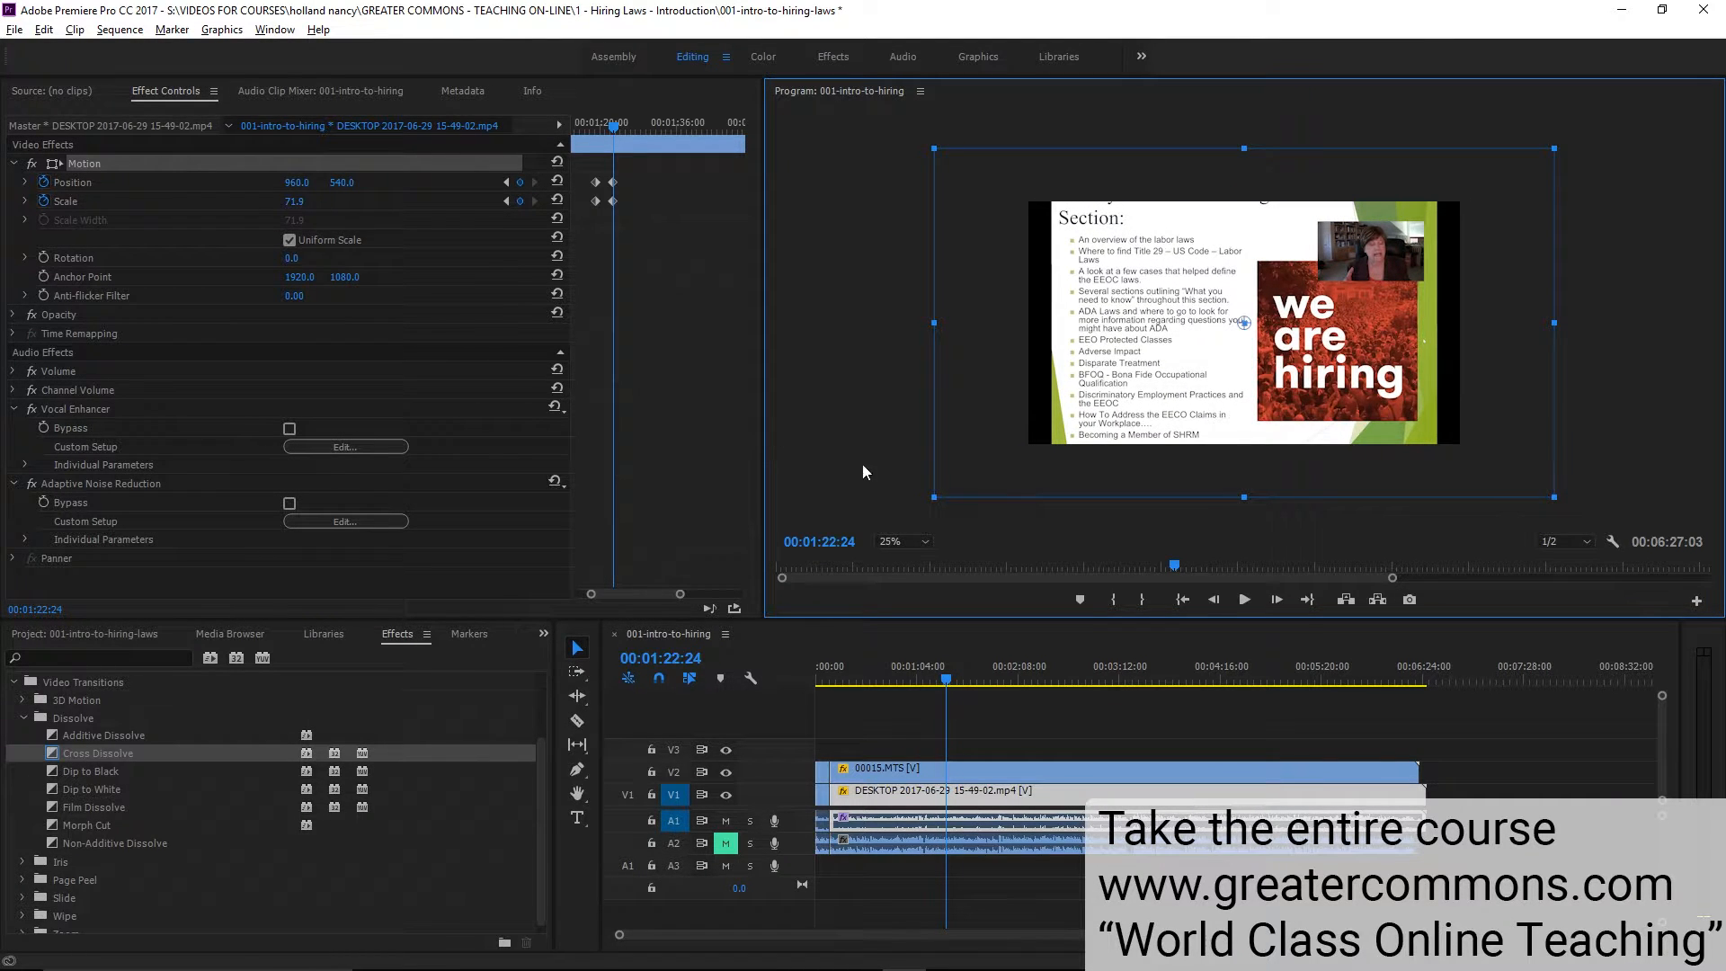
left_click_drag(931, 497, 866, 539)
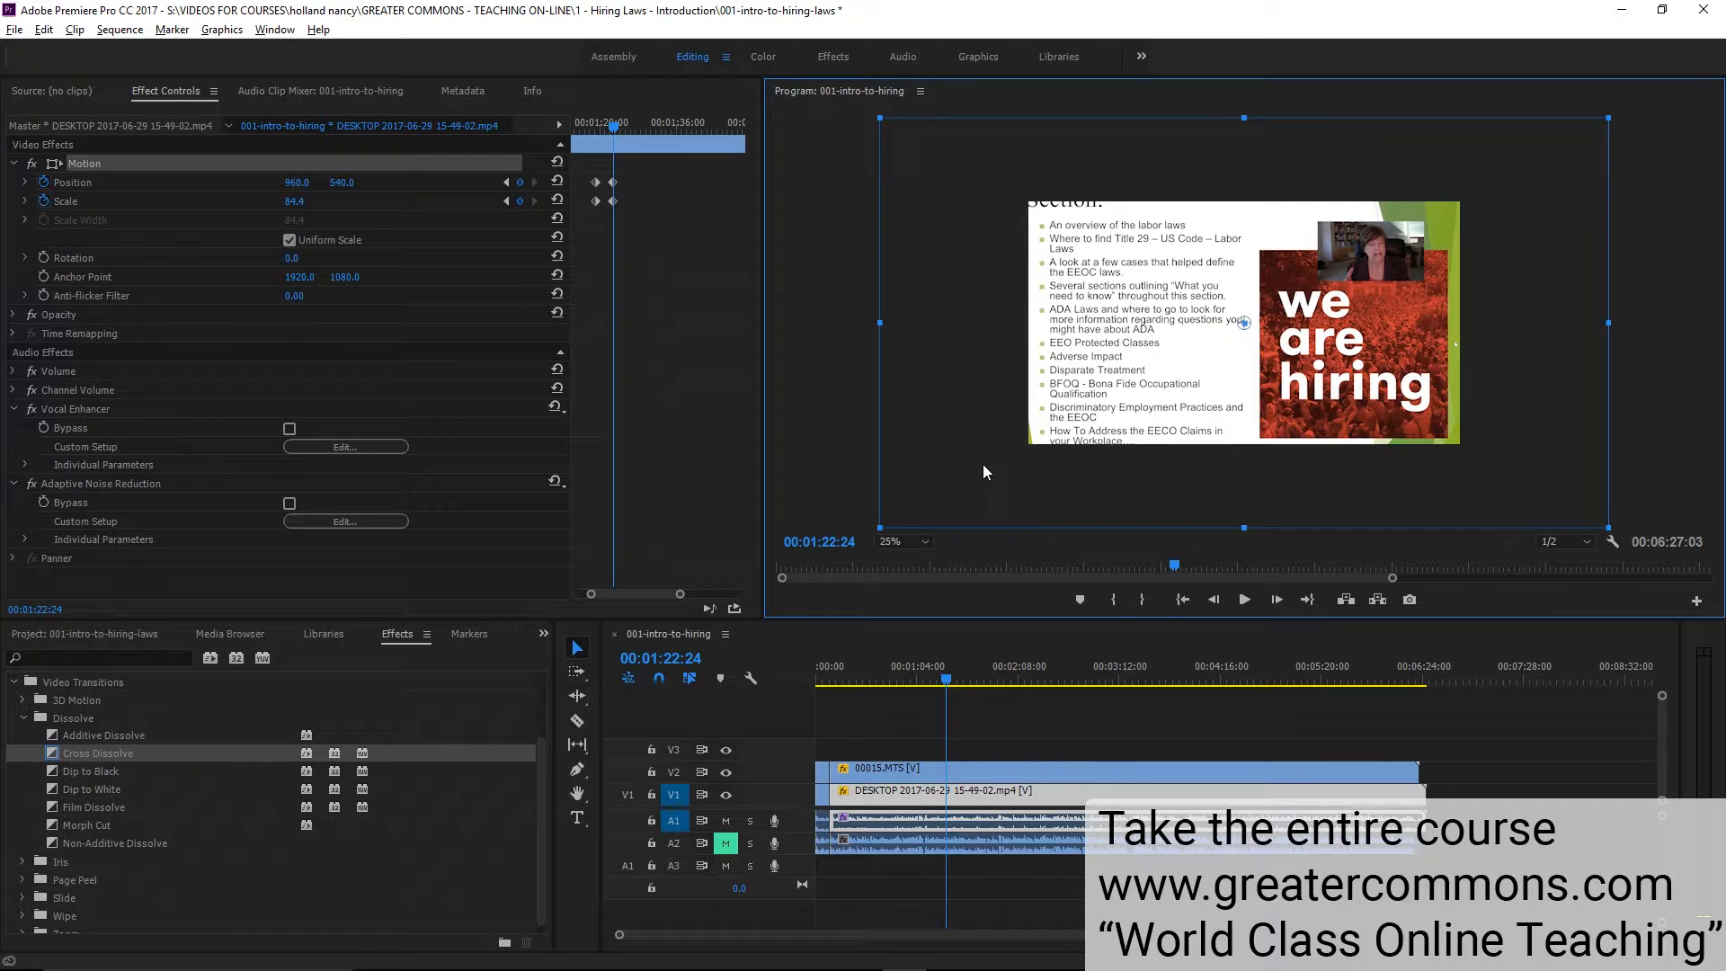
key("Right")
key("Right")
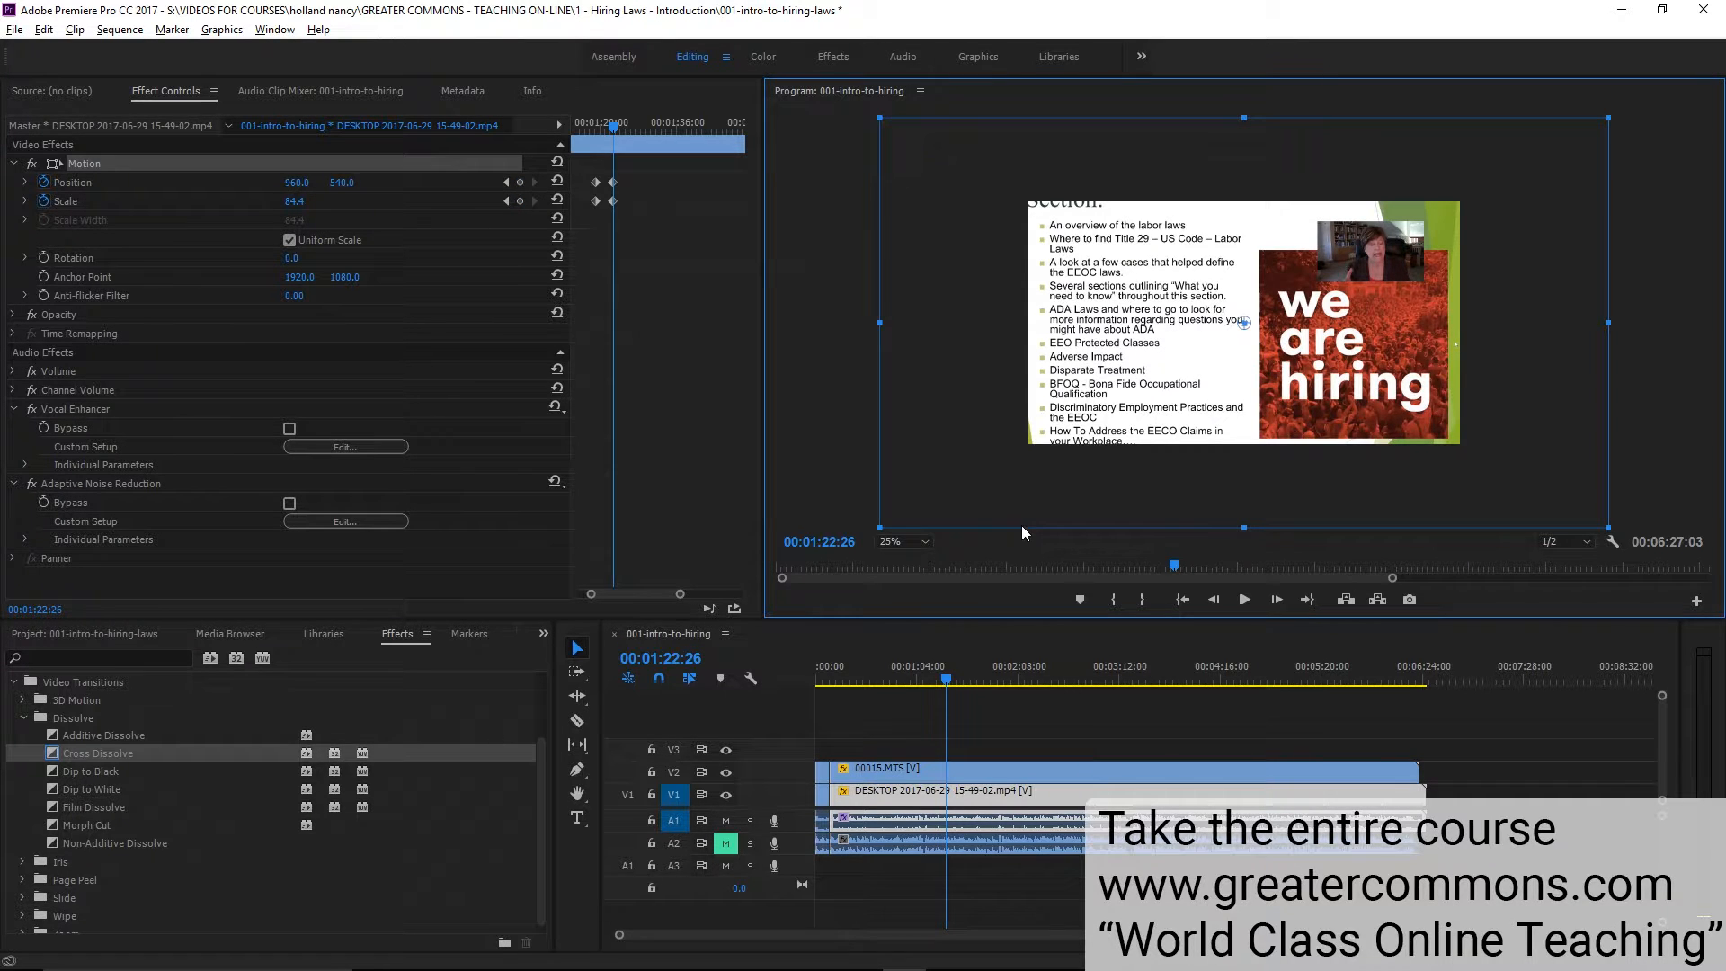
left_click(922, 537)
left_click(922, 537)
left_click(922, 537)
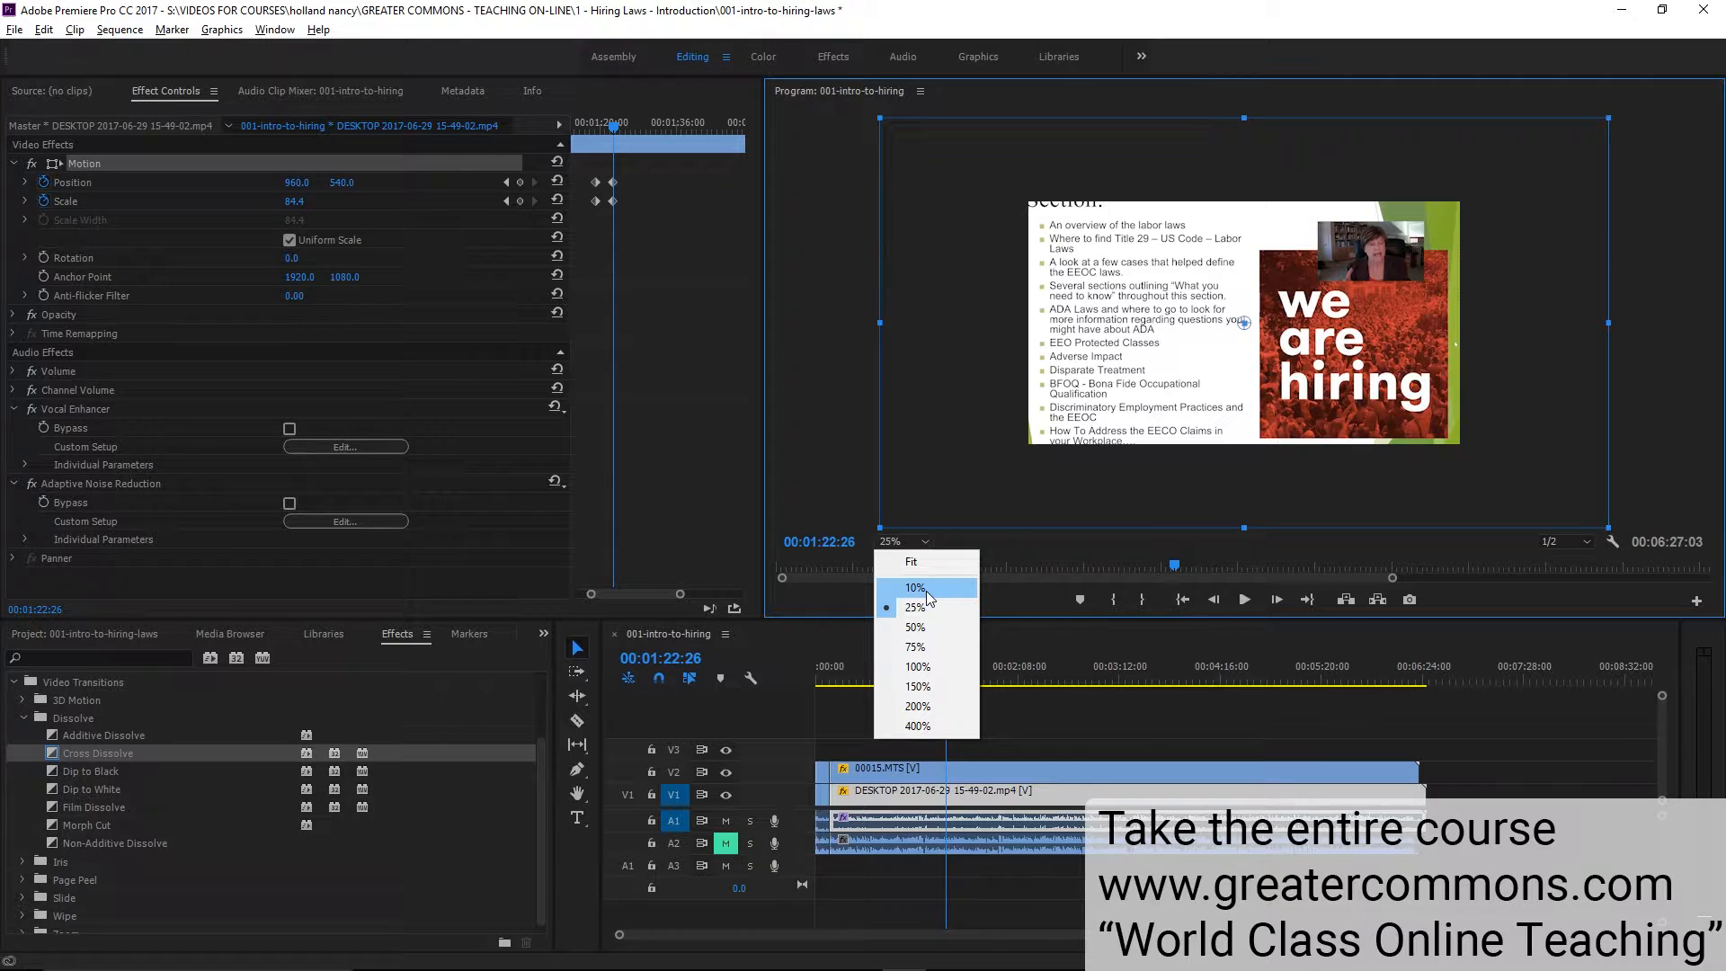
left_click(1129, 539)
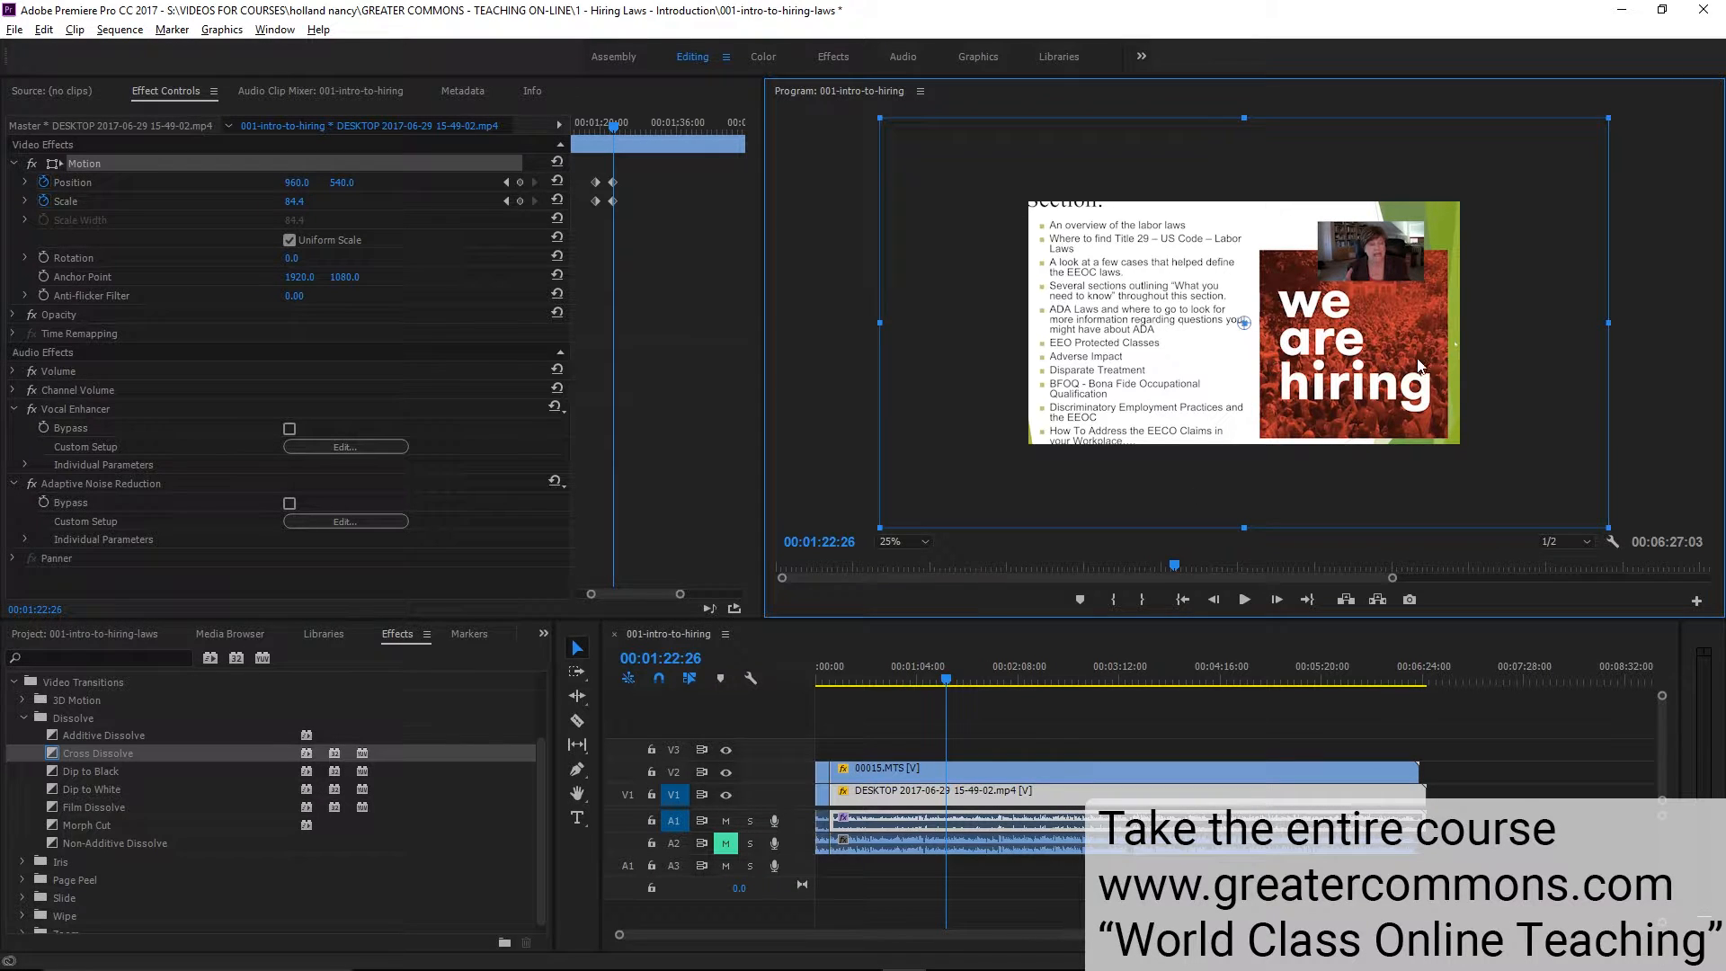
At the second Position and Scale keyframes of 00015.MTS on V2, enlarge the presenter inset to about 38.0 scale, positioned at 1563.6, 190.1
left_click(1230, 767)
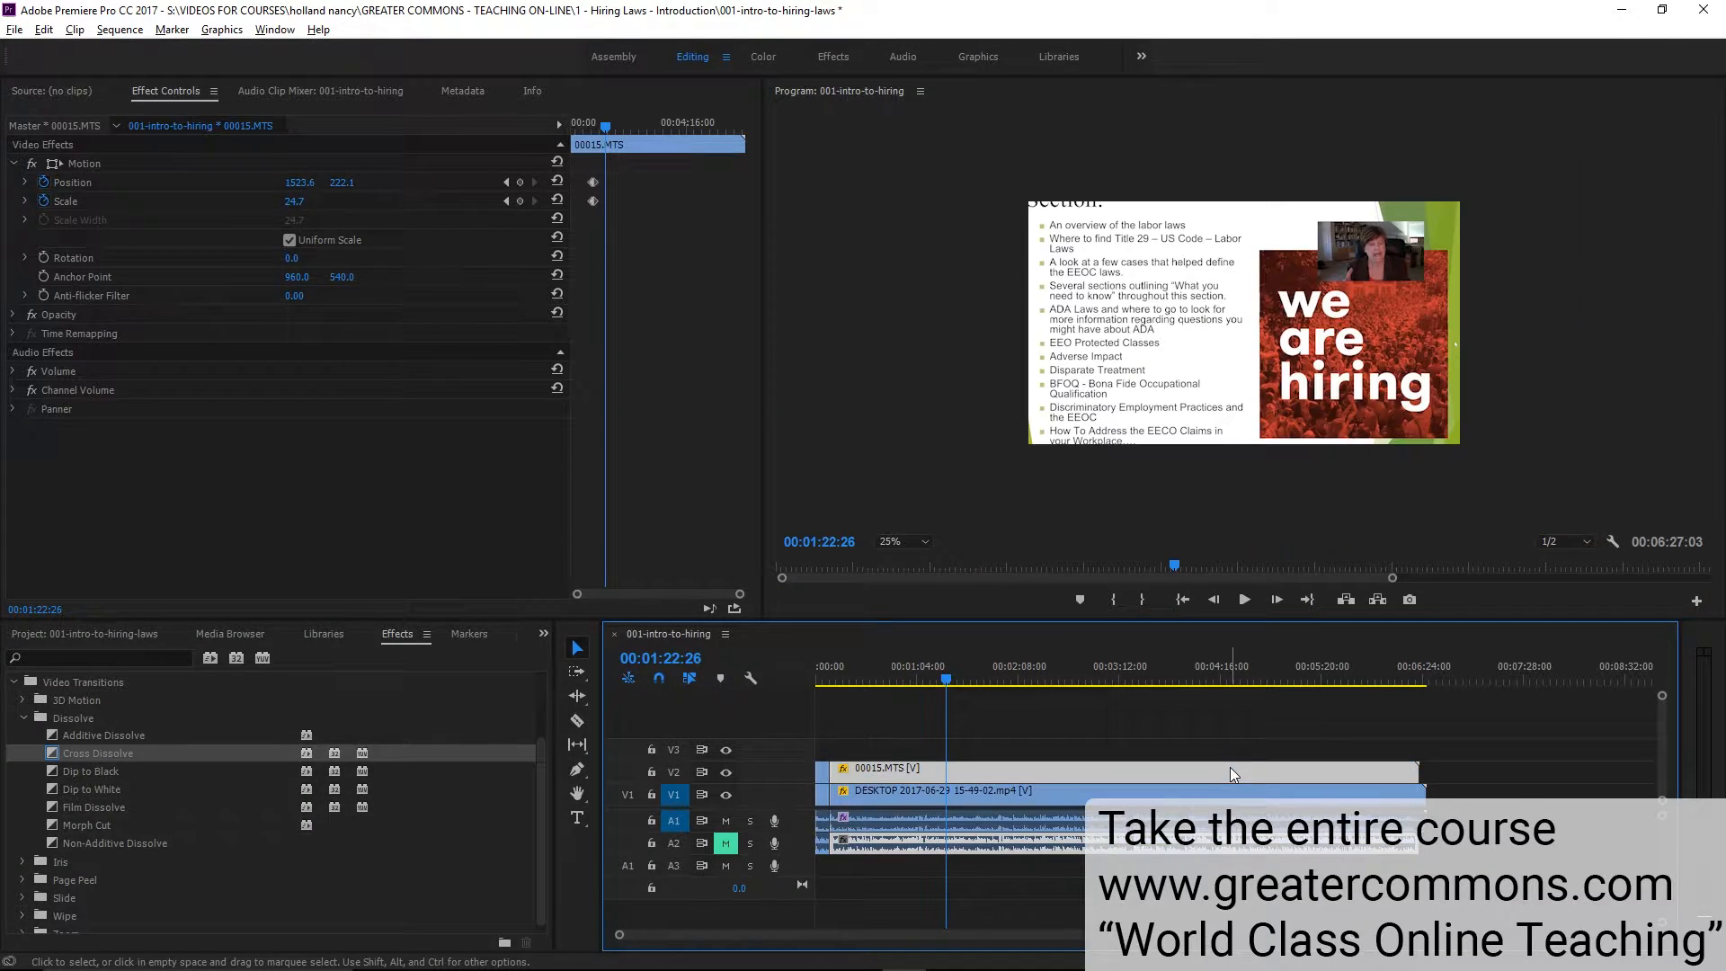
left_click_drag(950, 687, 915, 681)
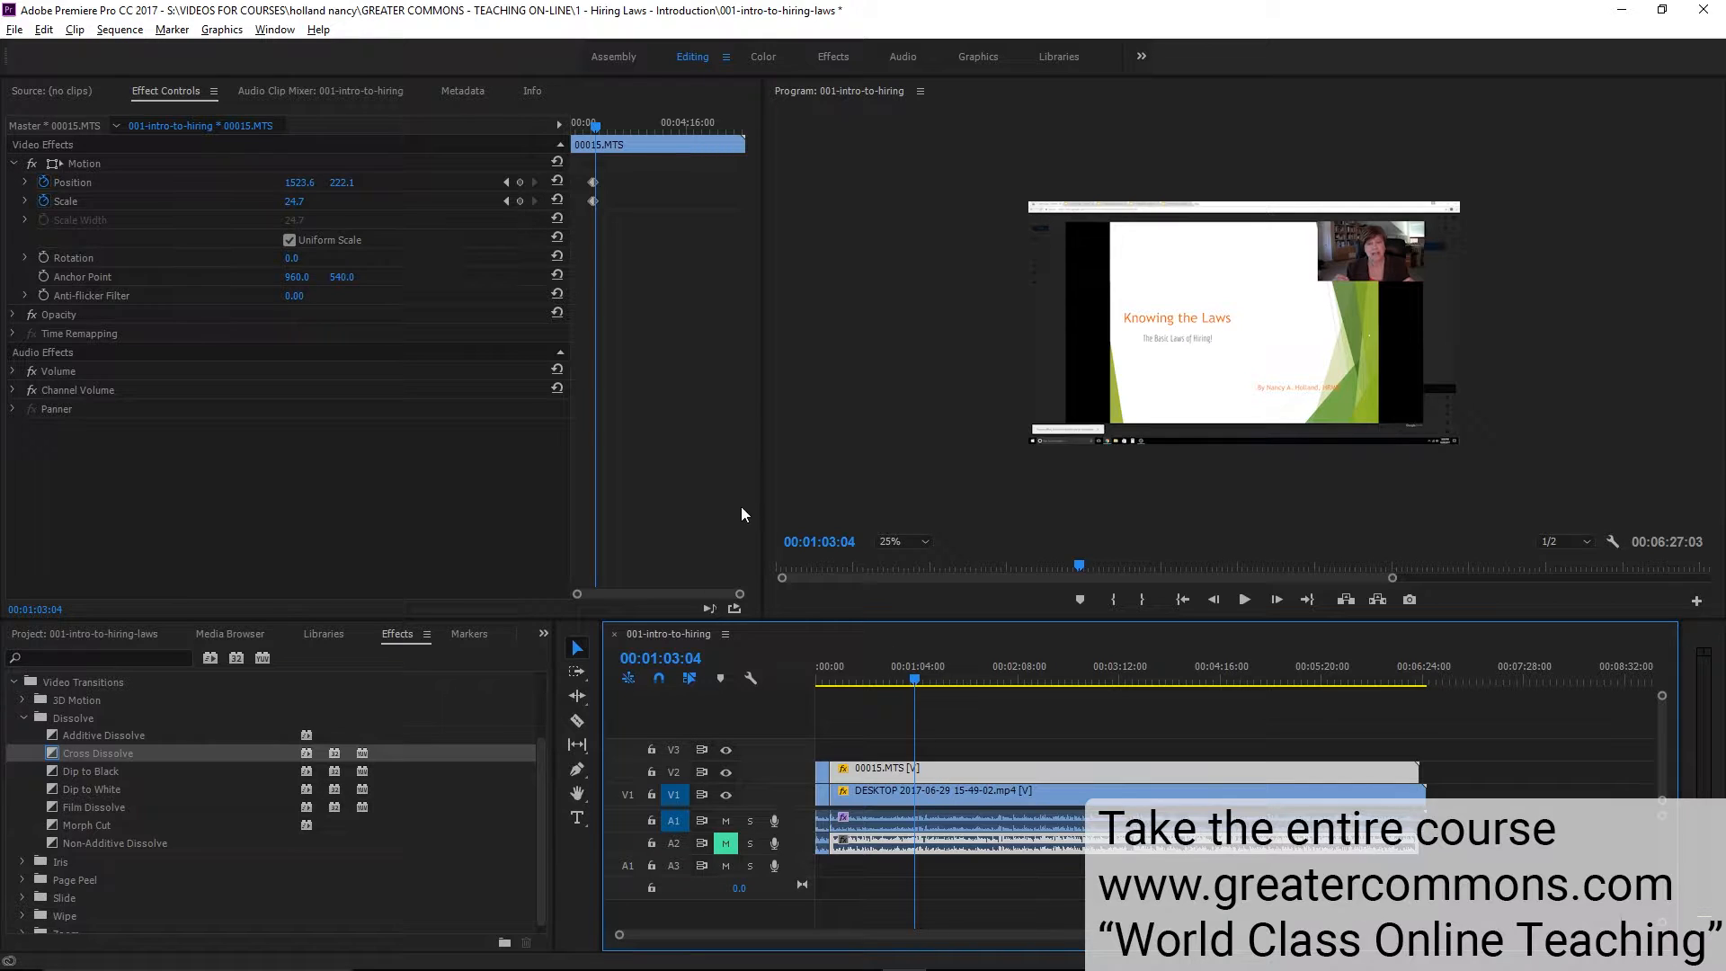
left_click(506, 202)
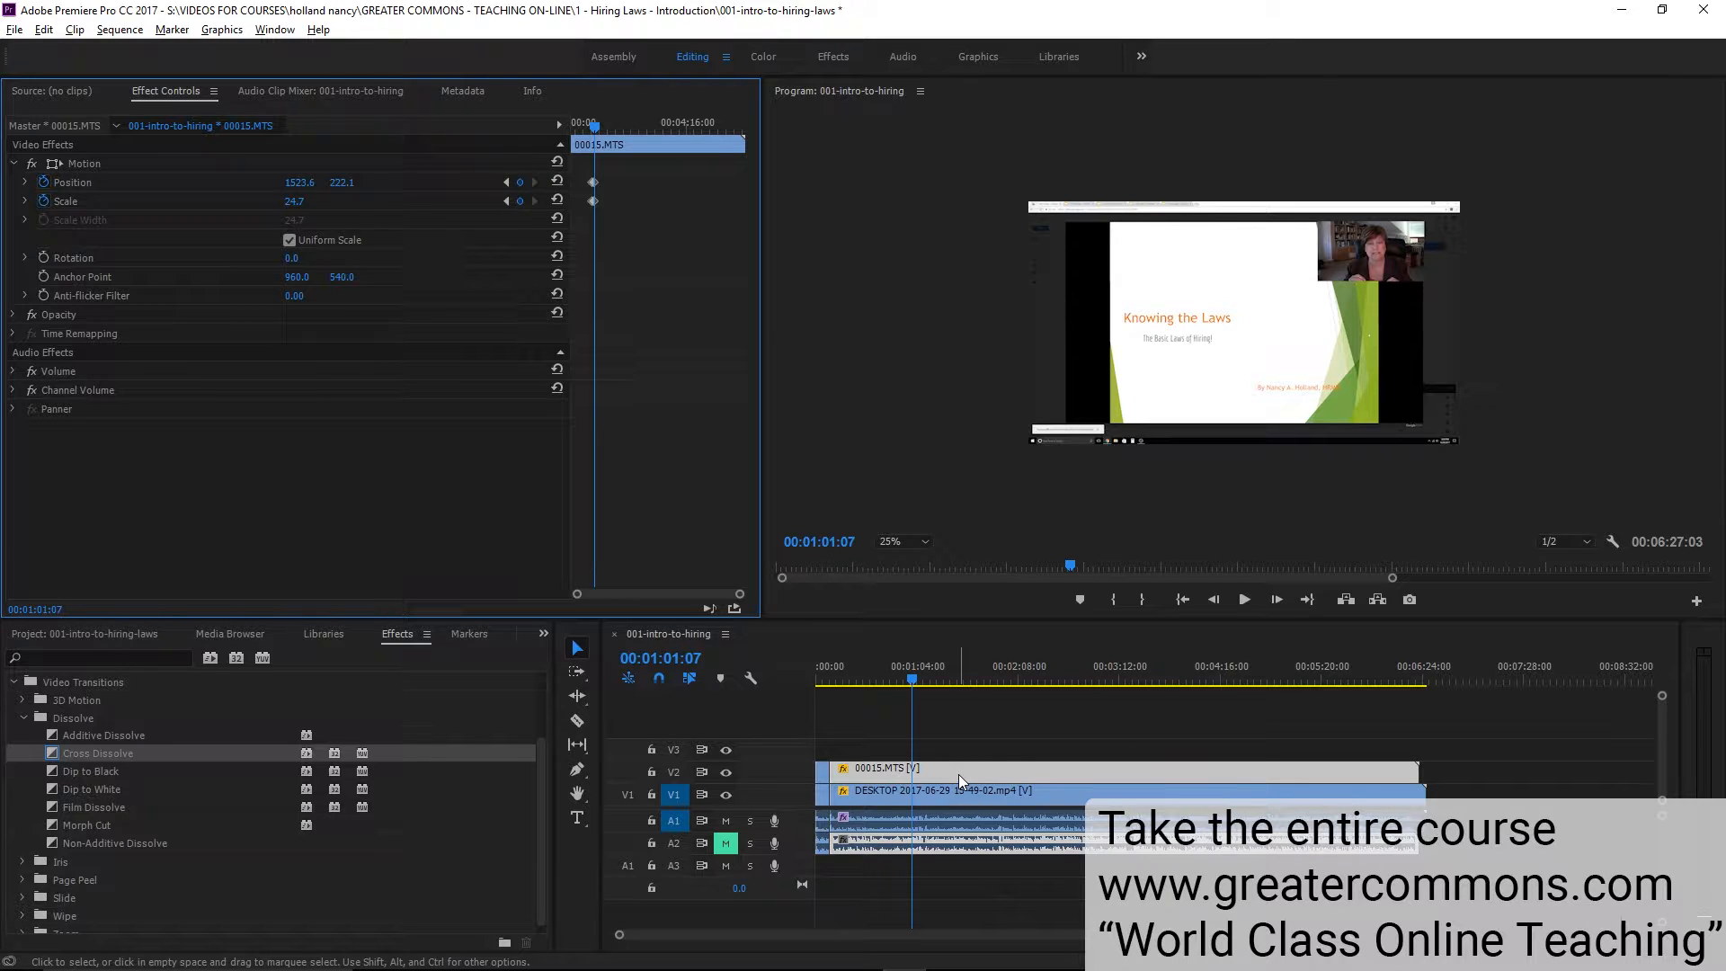
left_click(507, 201)
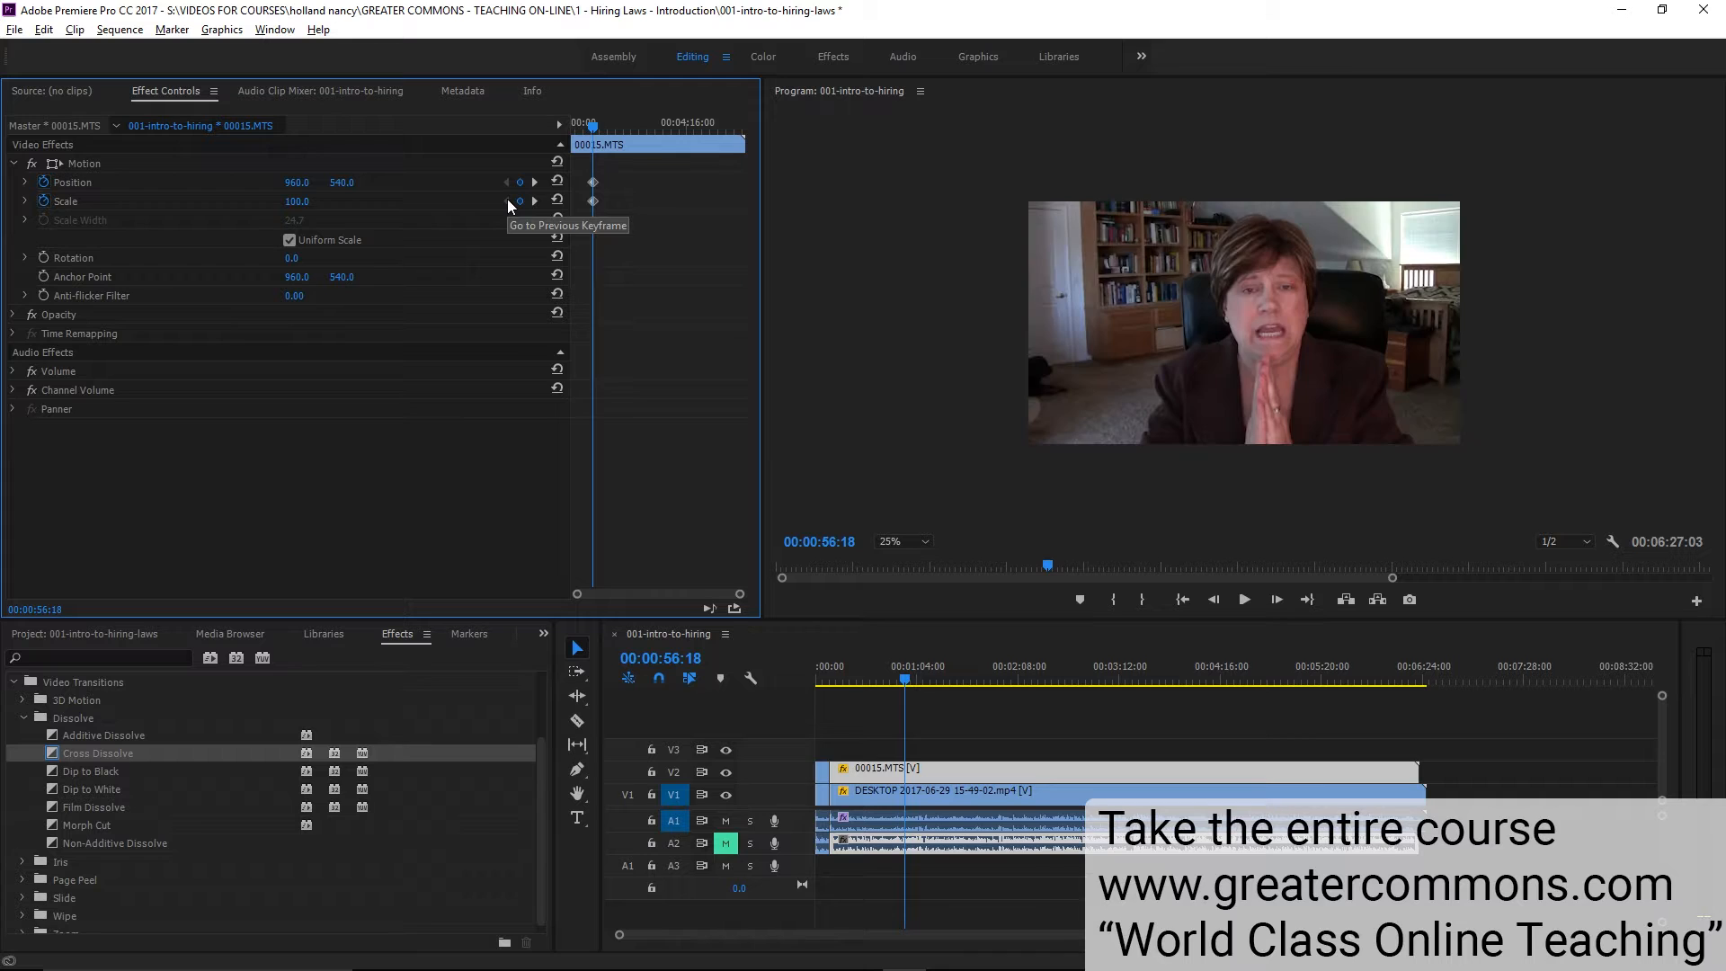
left_click(534, 201)
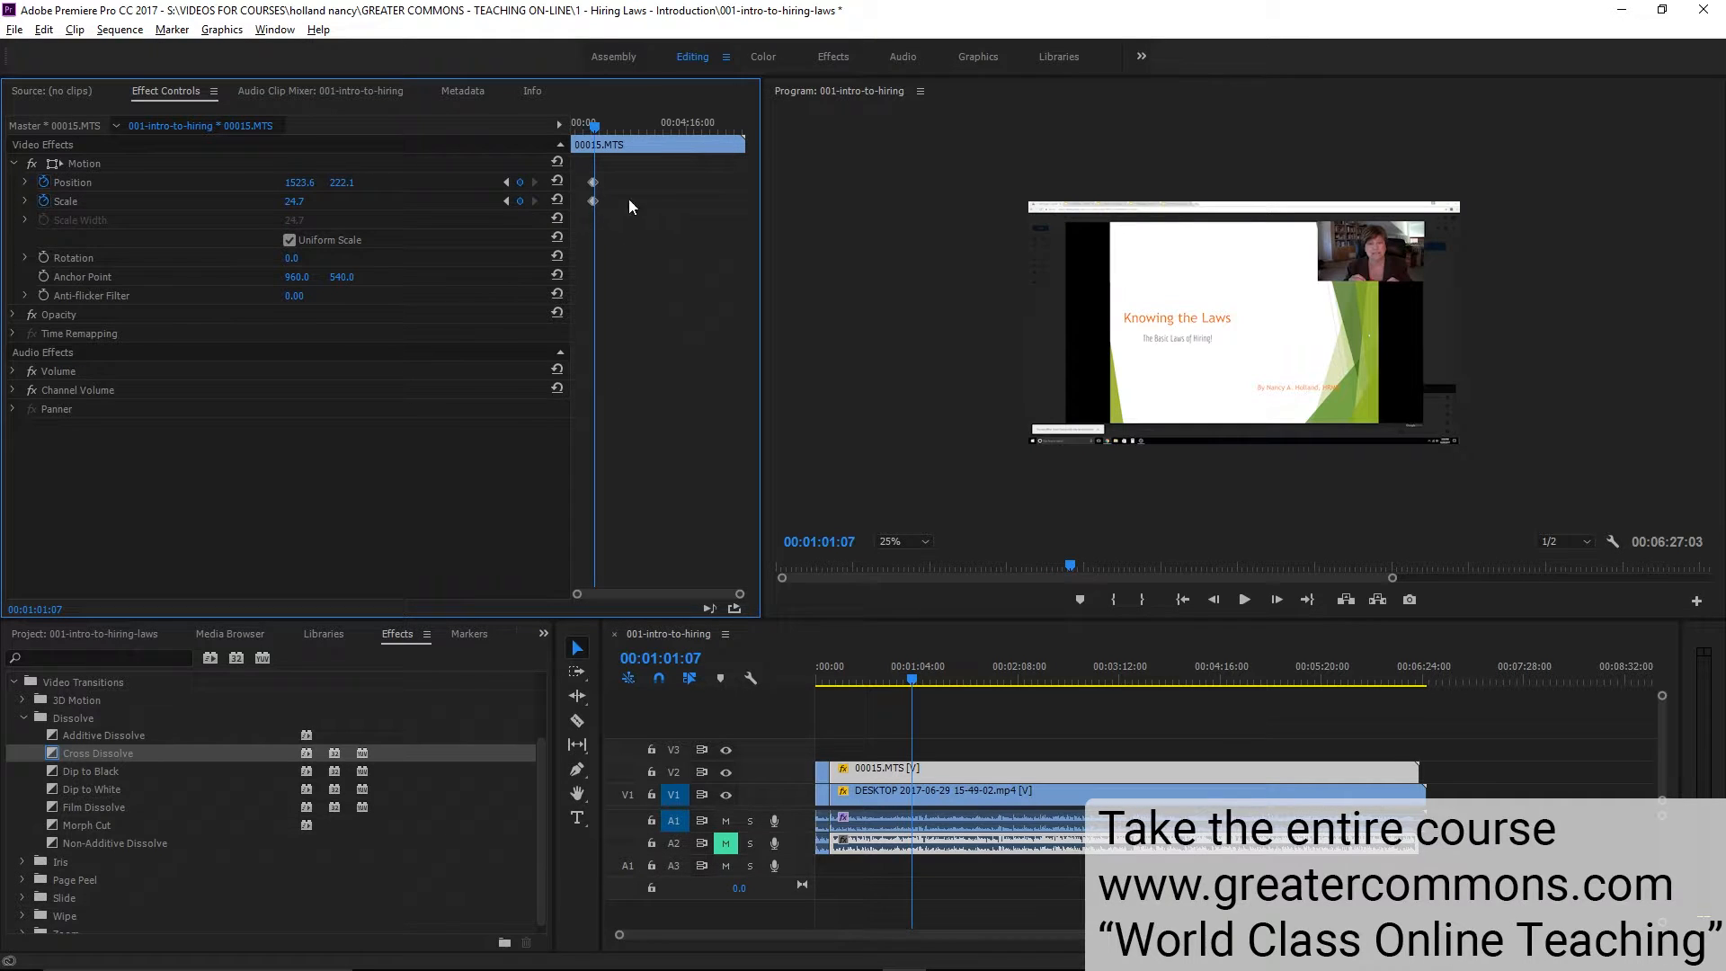
left_click_drag(716, 598, 704, 600)
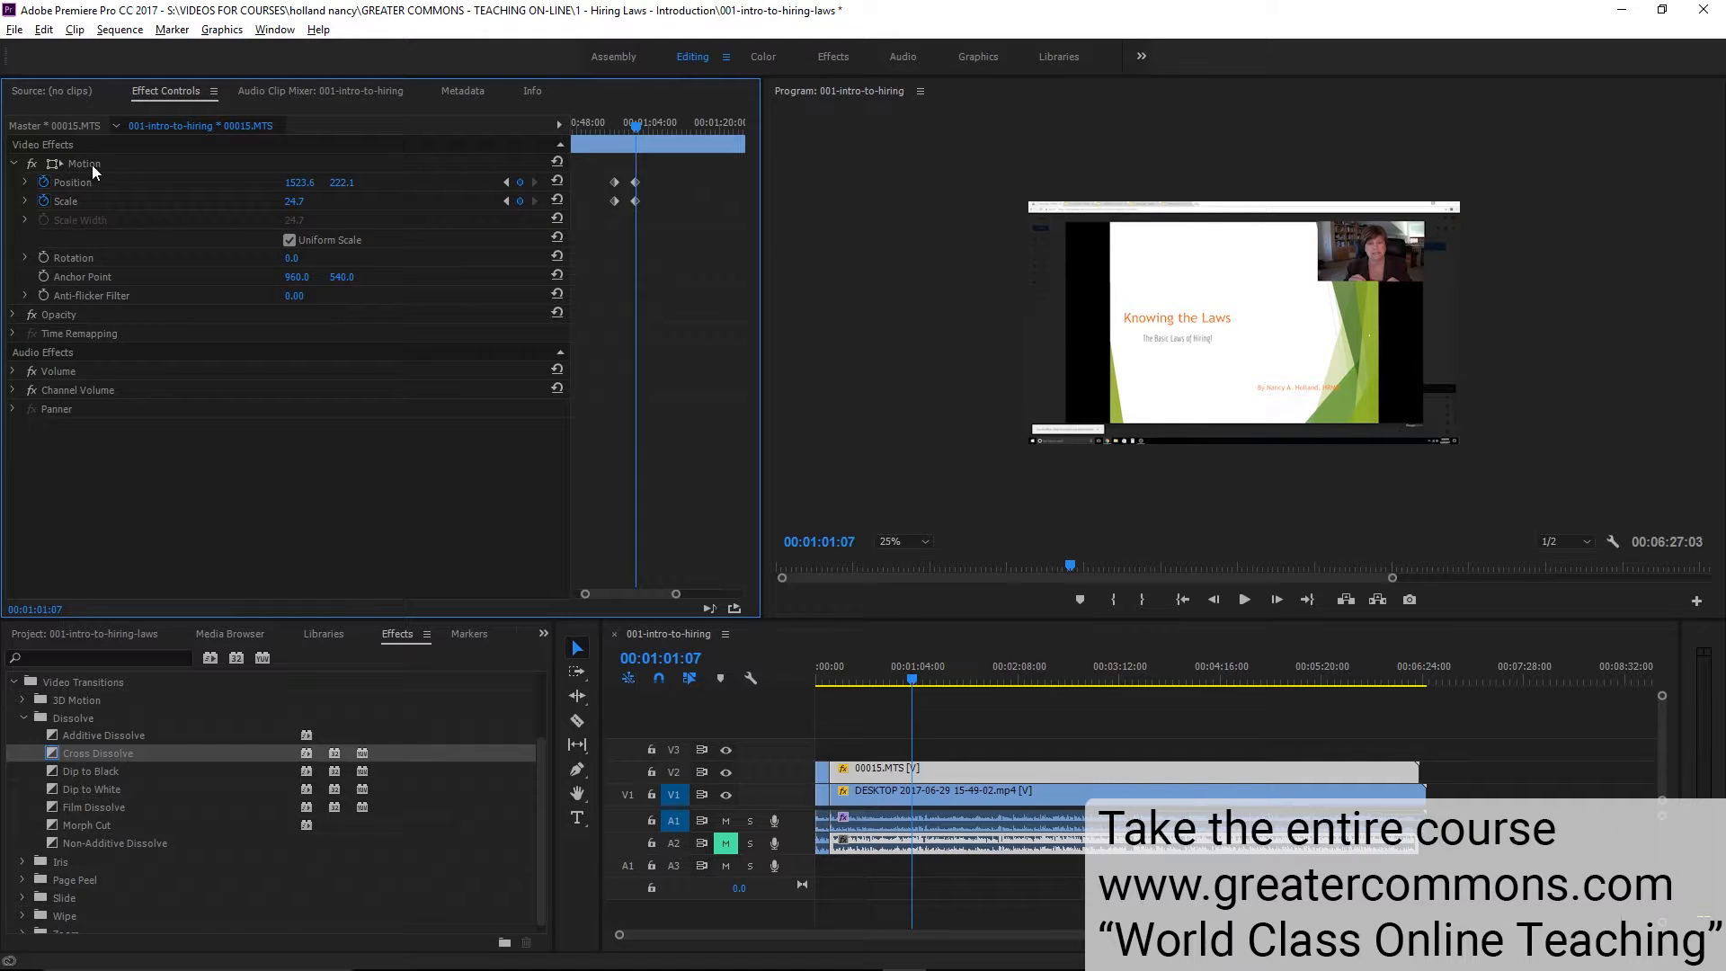
left_click(54, 164)
left_click_drag(1369, 275, 1325, 280)
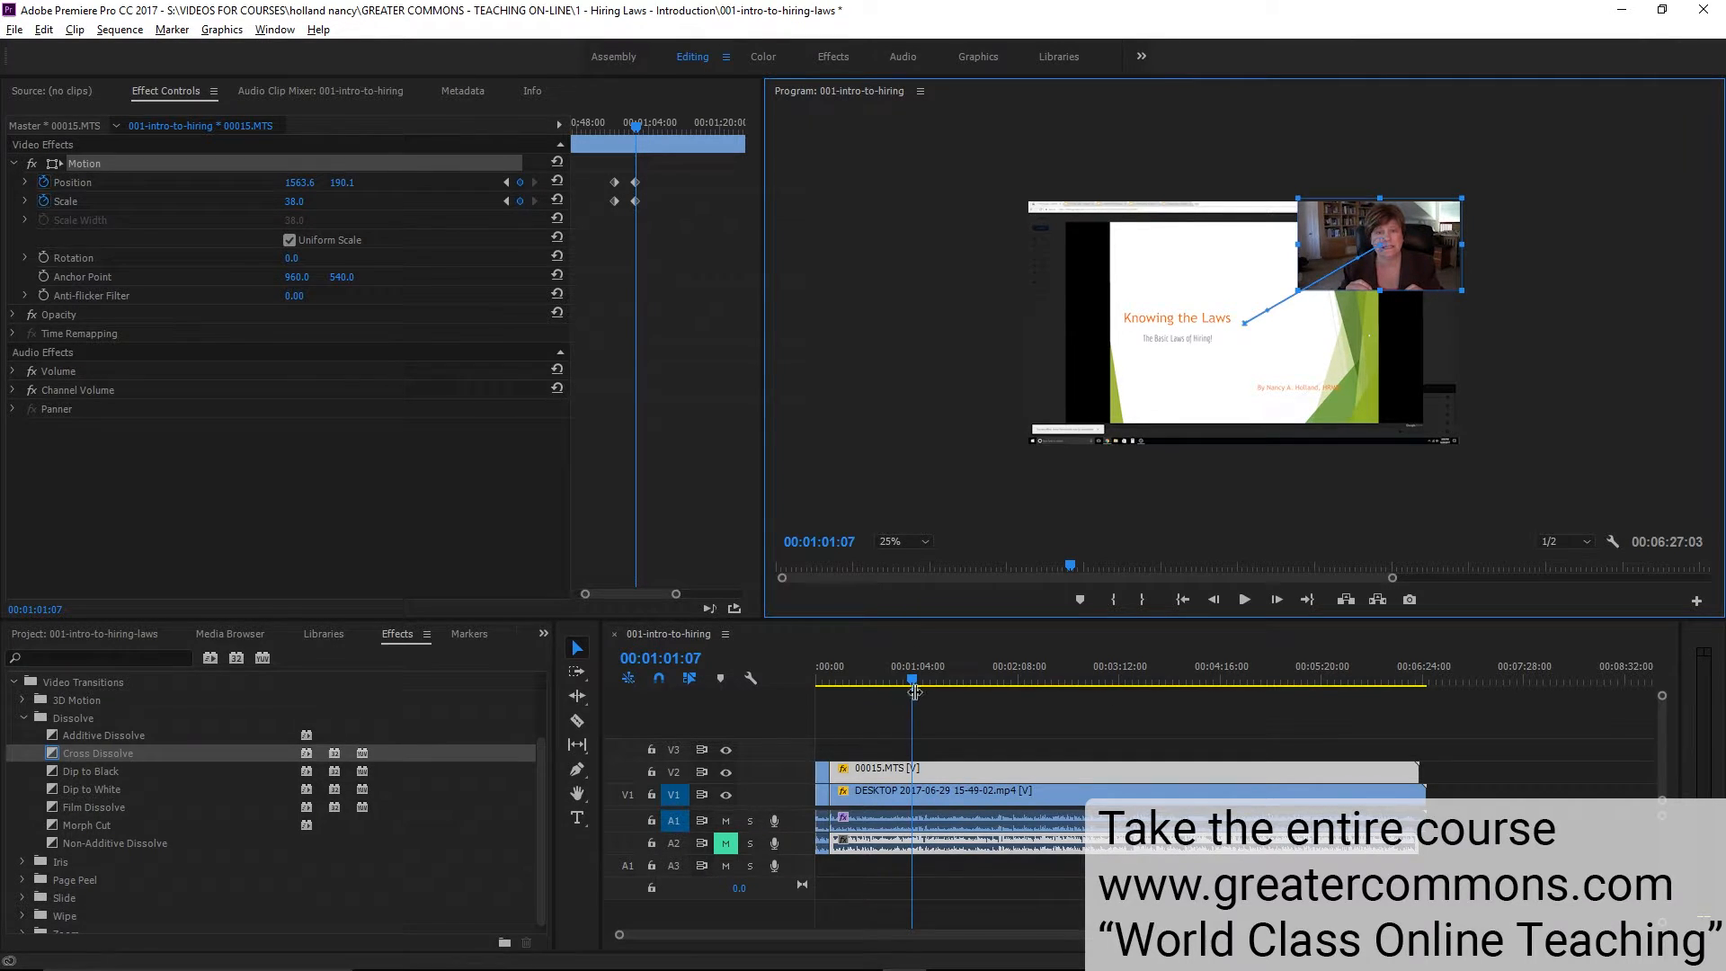
Play the slide zoom from 00:01:19:02 to 00:01:28:17 and add Position and Scale keyframes to the slide recording on V1 there
left_click_drag(913, 683, 940, 679)
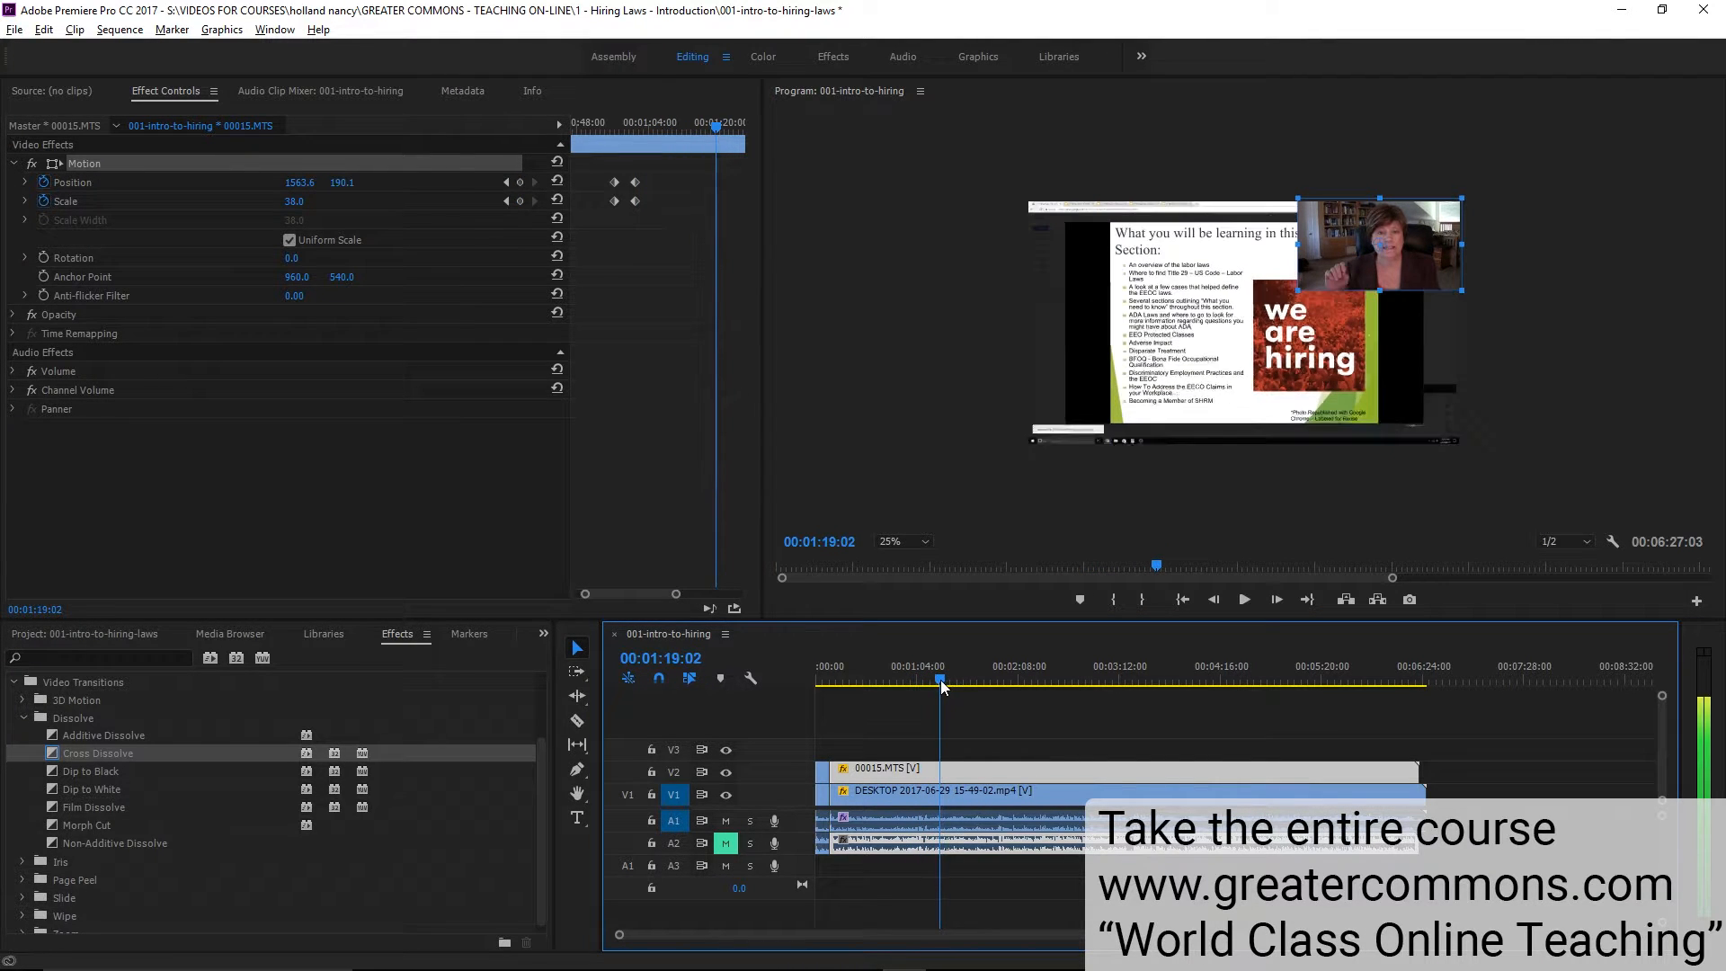
left_click(1037, 793)
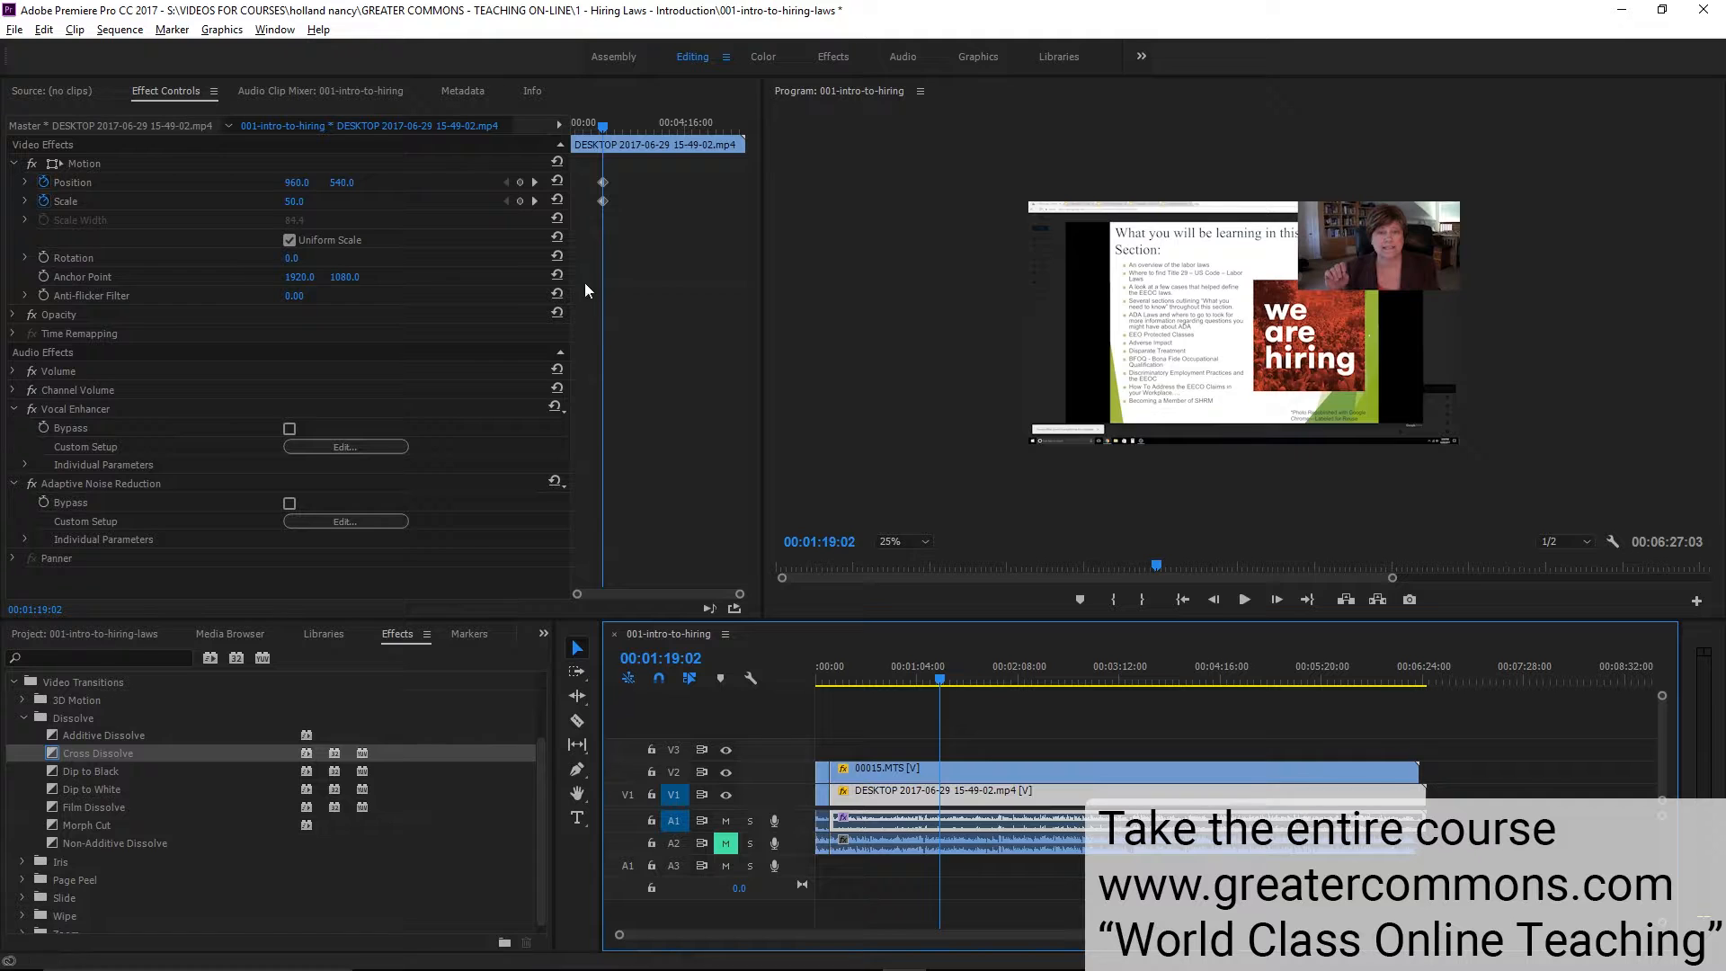
key("space")
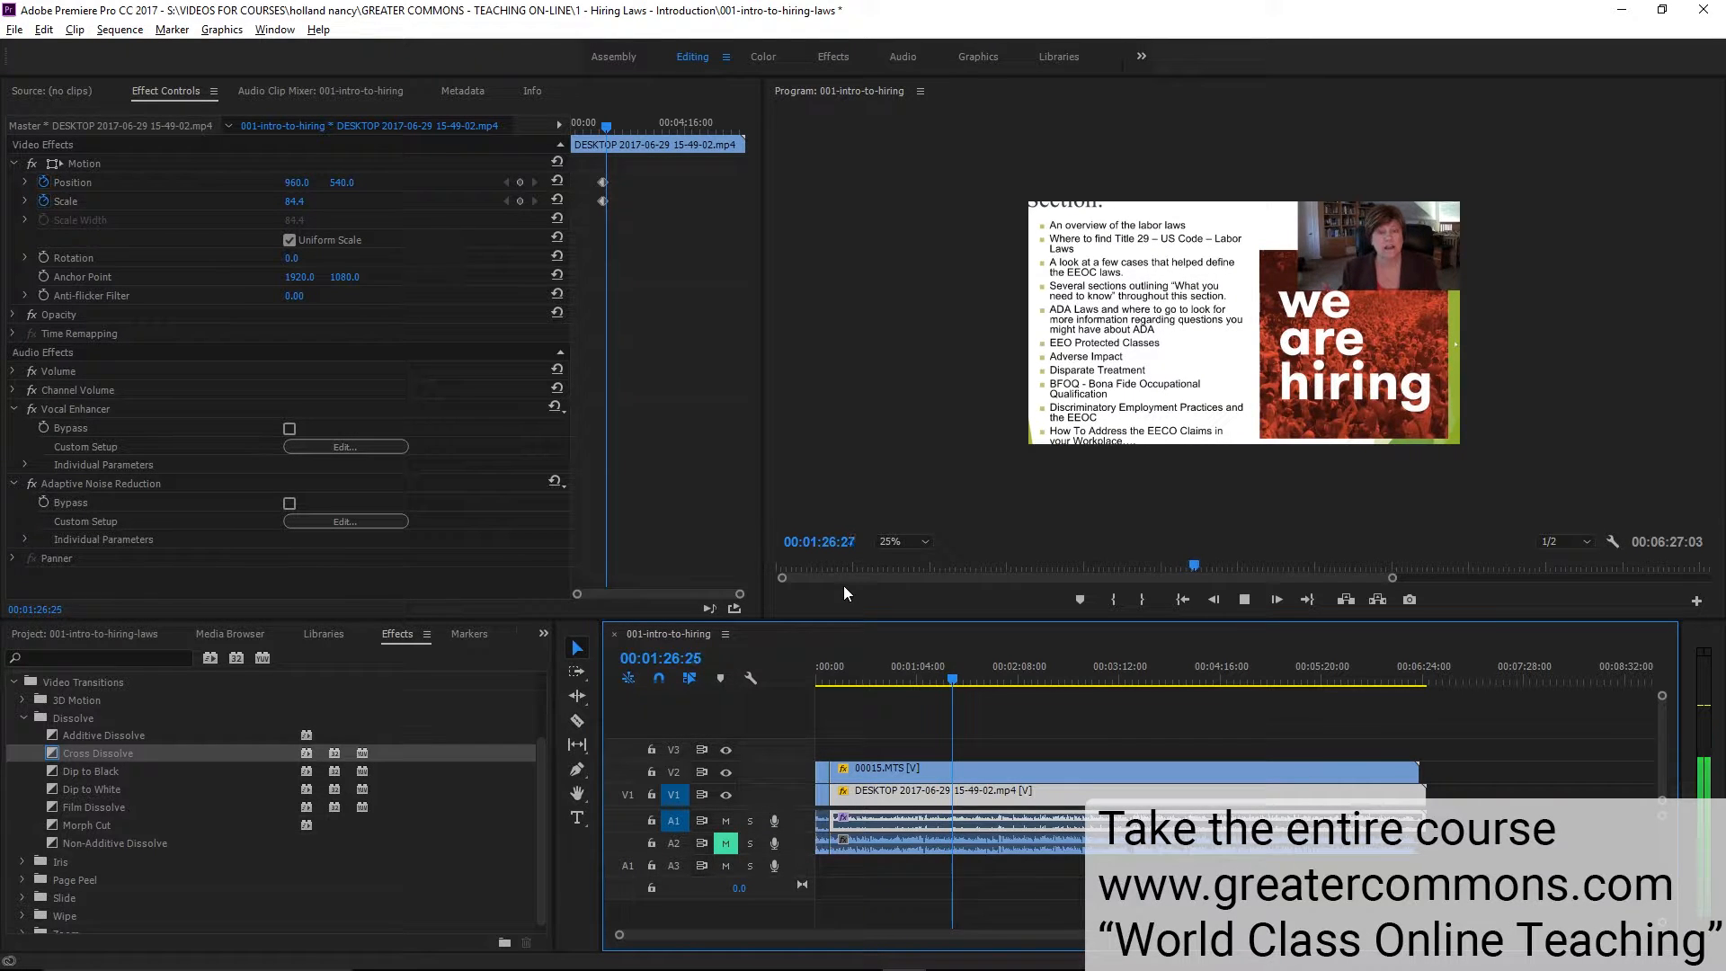
key("space")
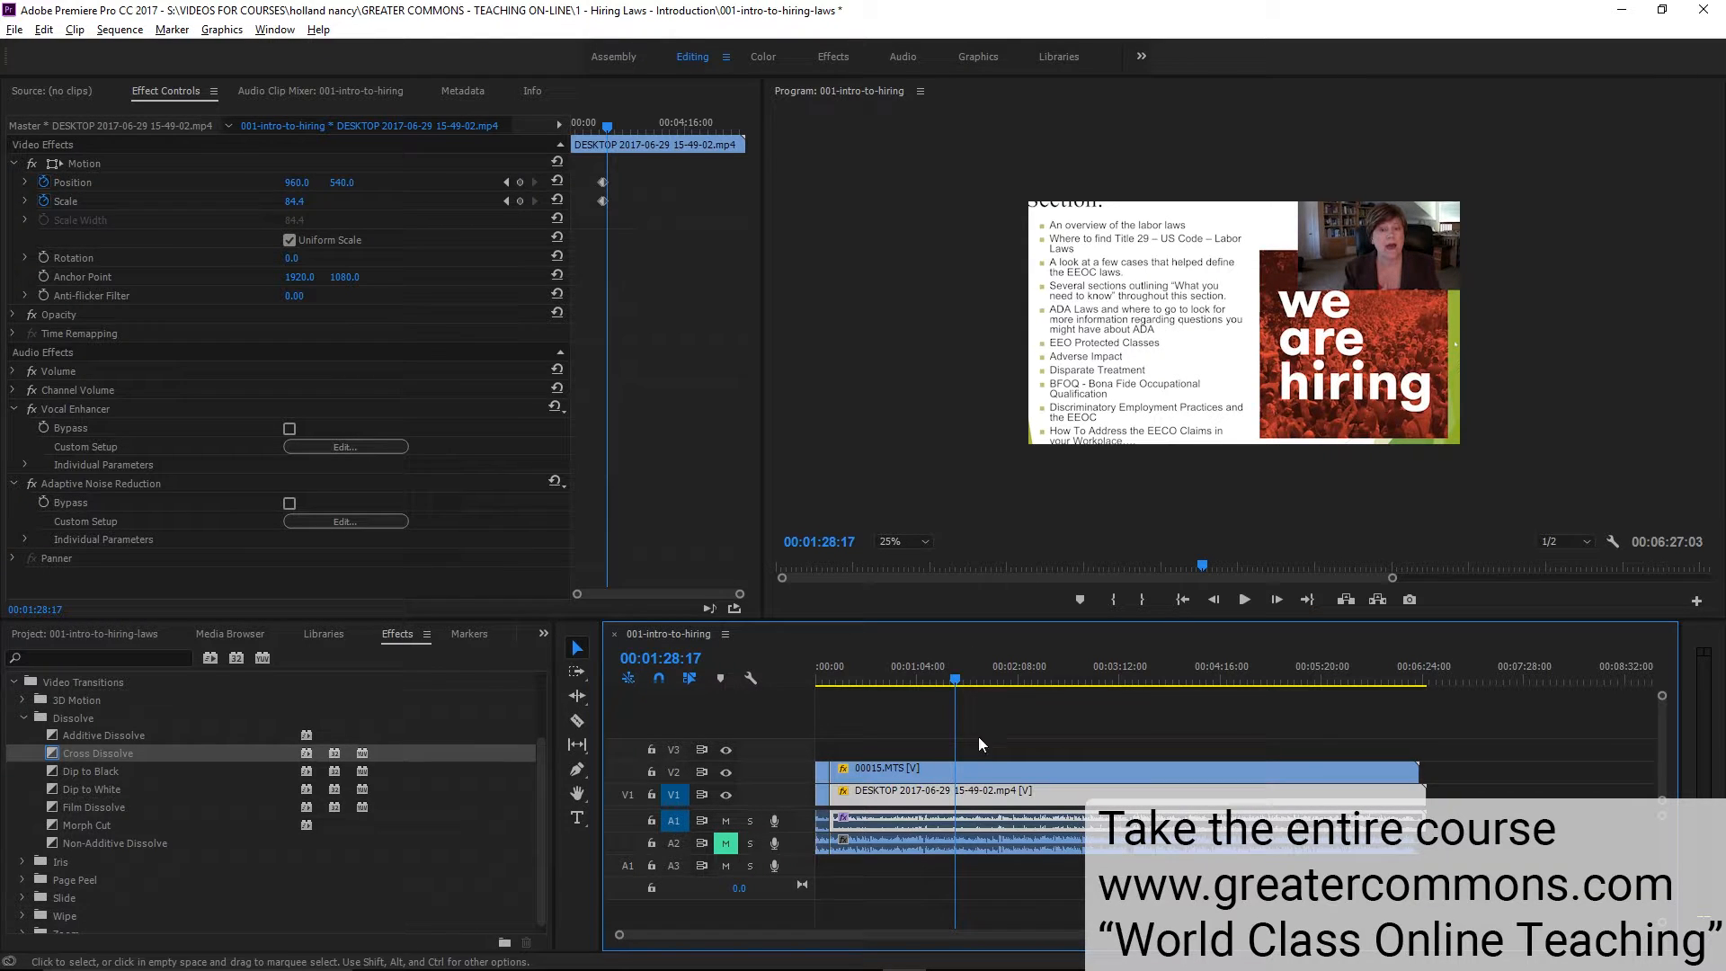
key("equal")
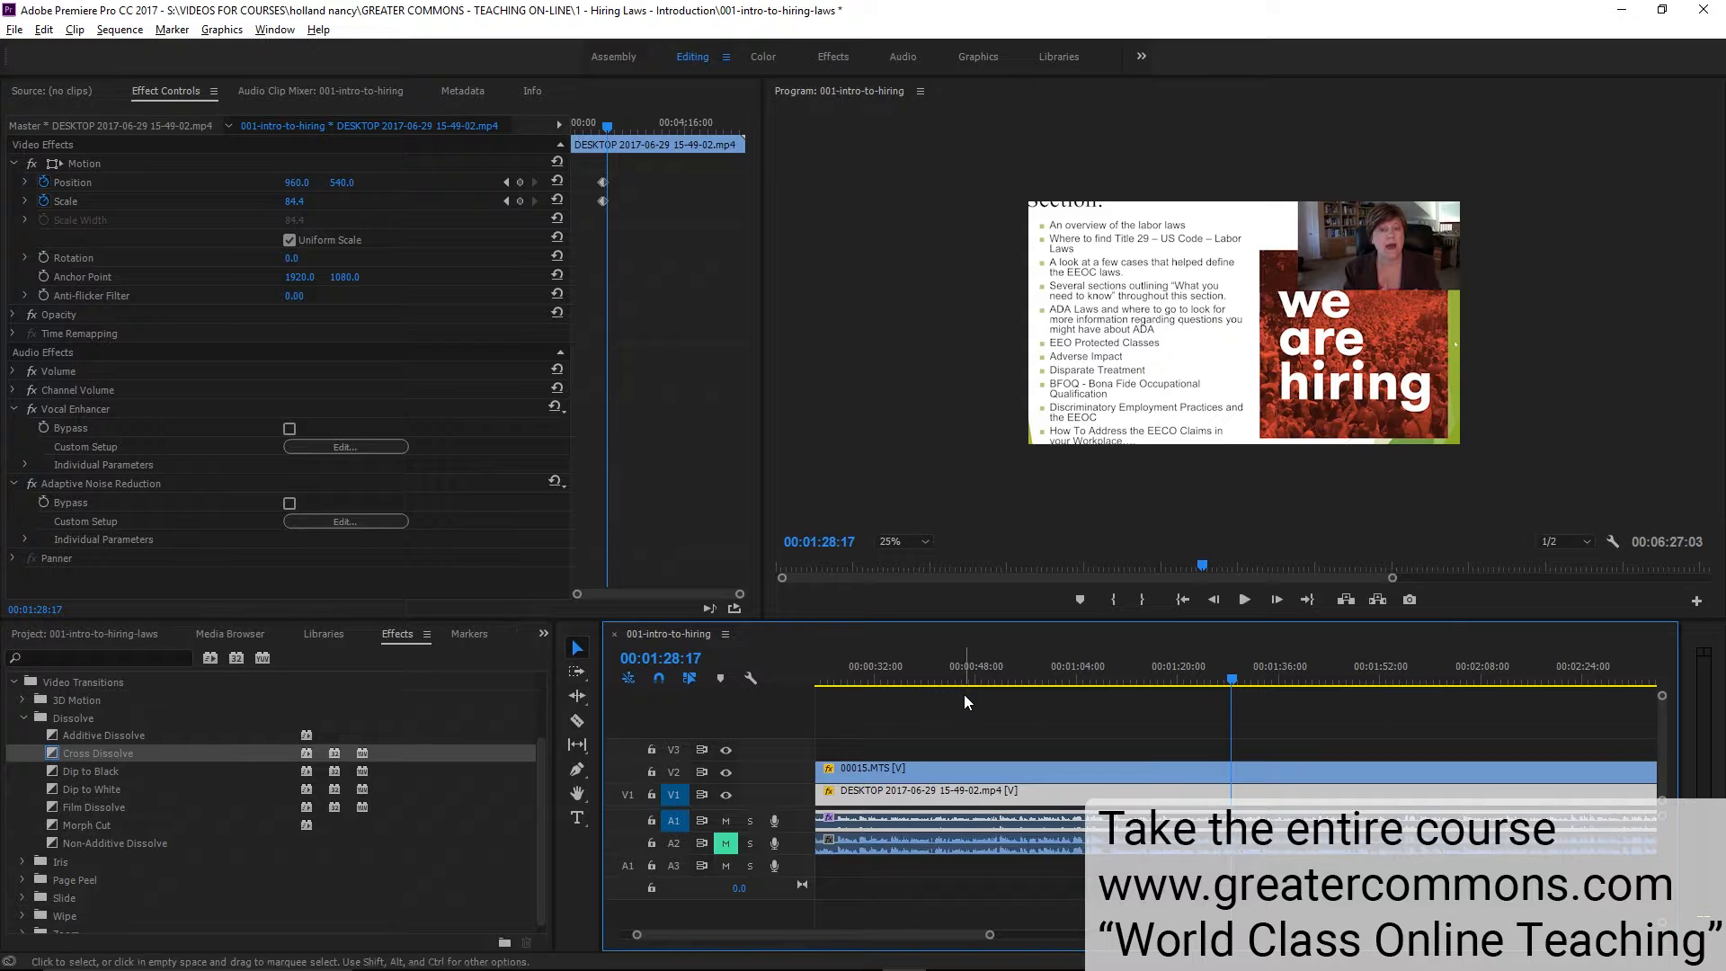
left_click(521, 199)
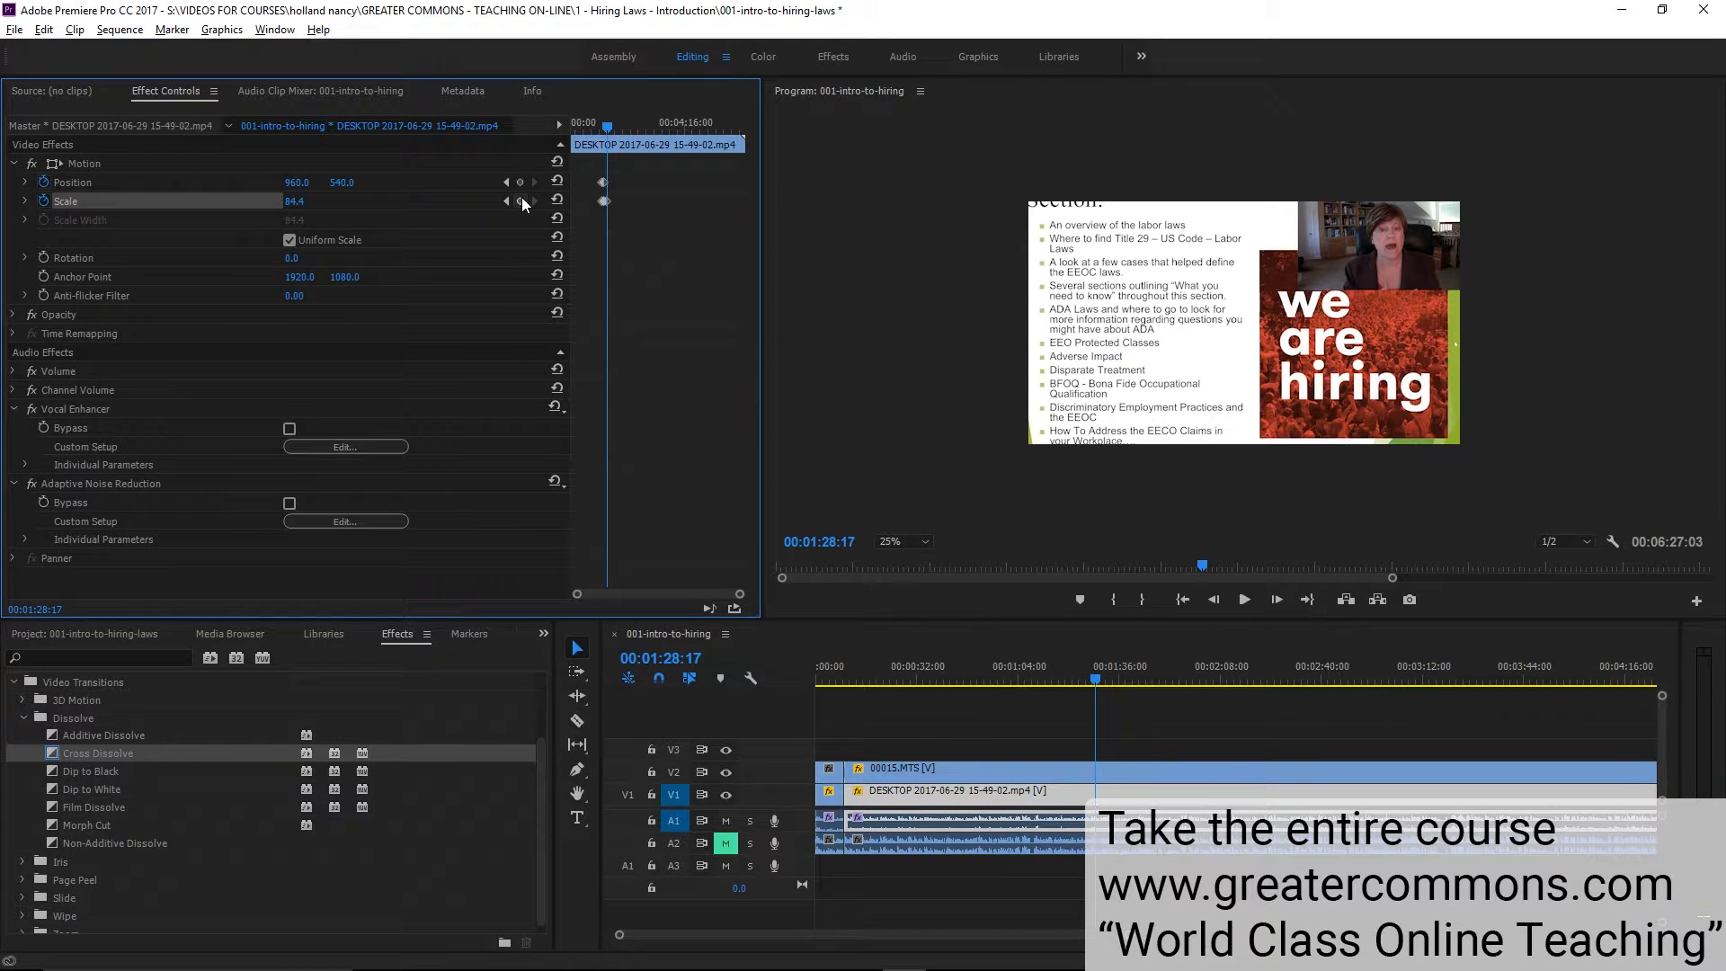
left_click(520, 183)
left_click_drag(740, 595, 707, 604)
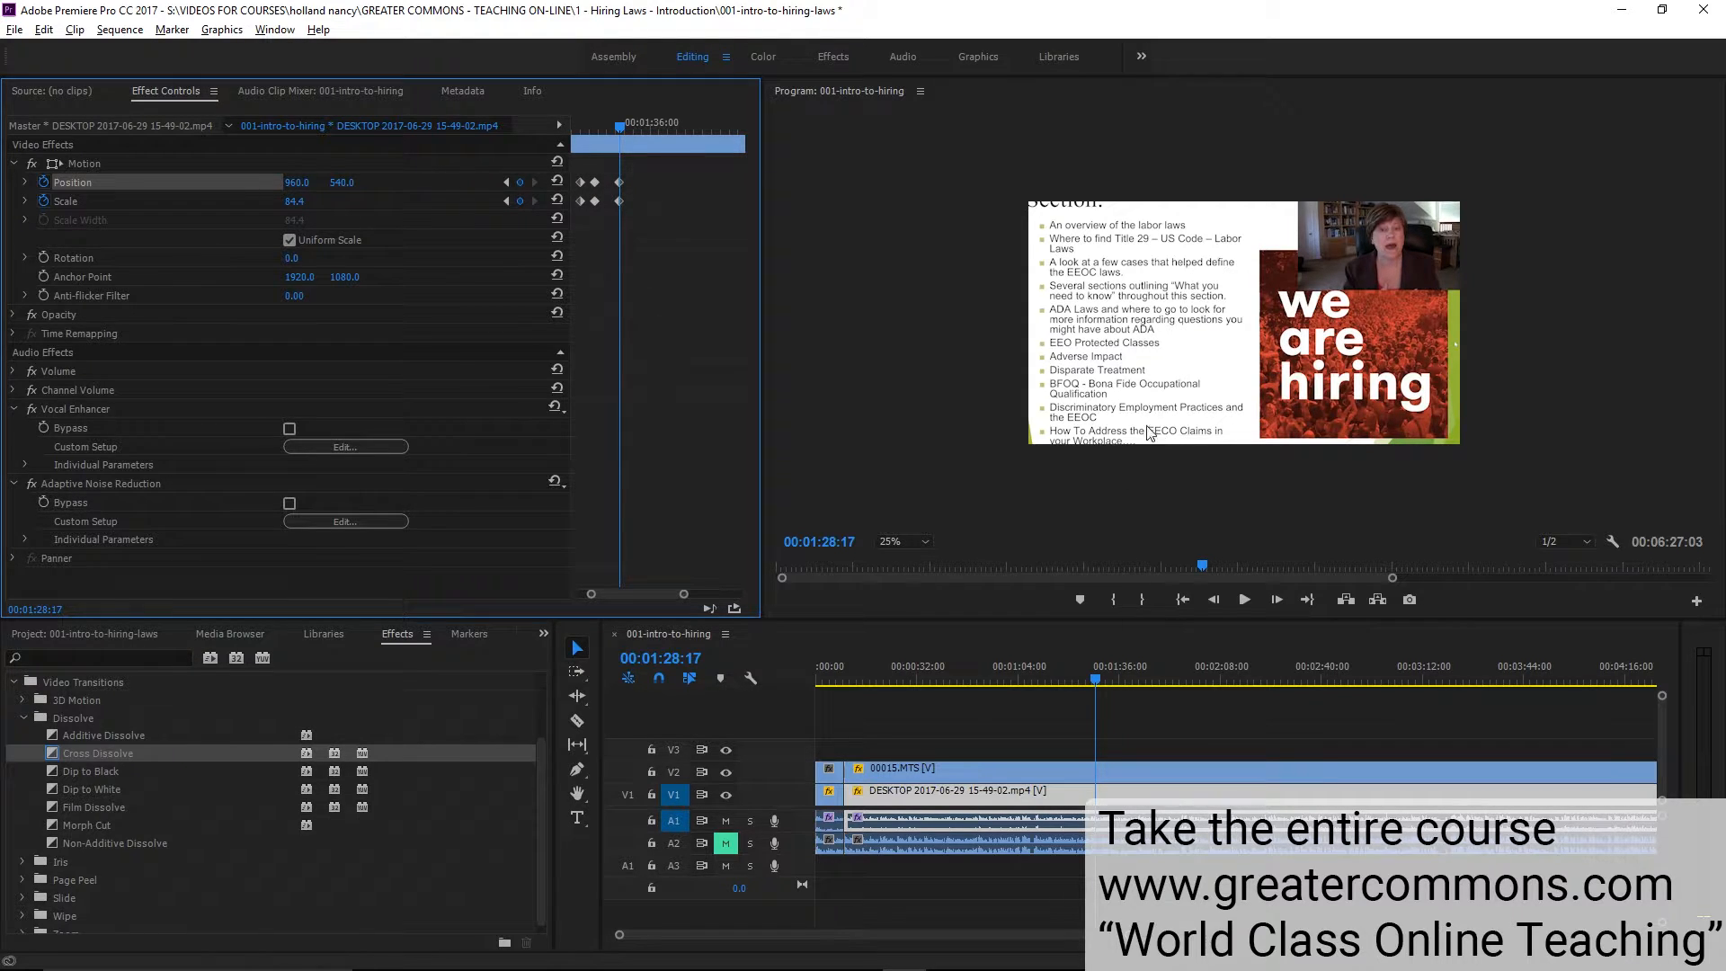
Play ahead to 00:01:39:13 and add another pair of Position and Scale keyframes to the slide recording
key("space")
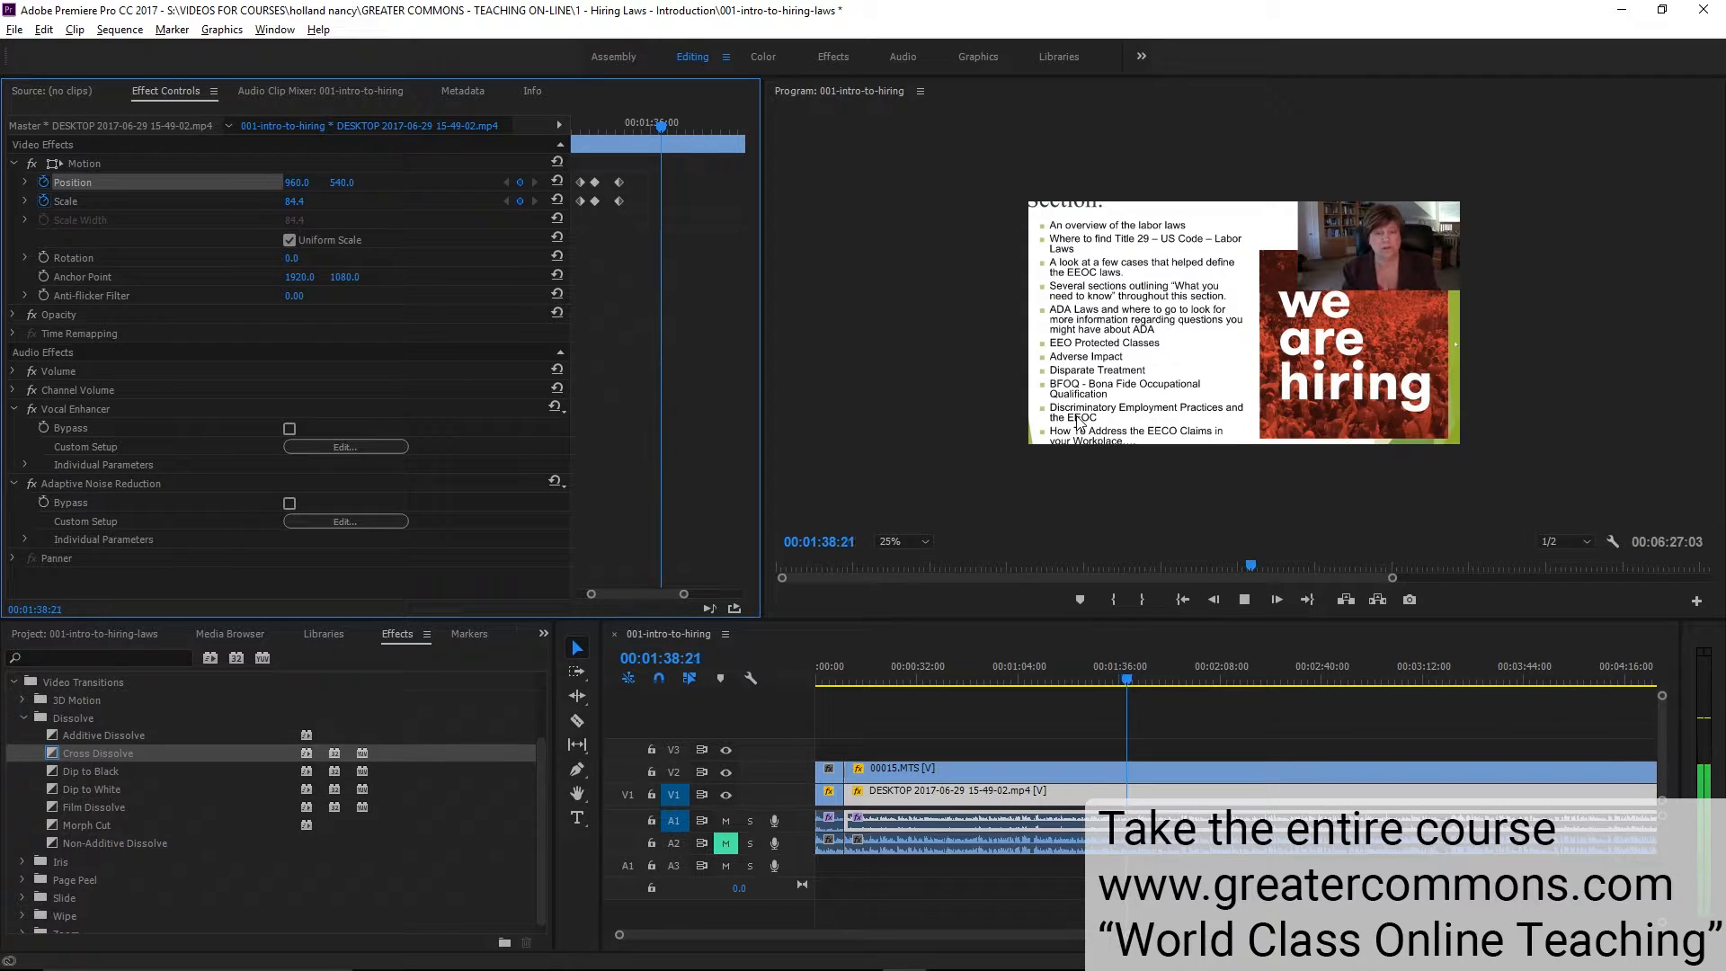
key("space")
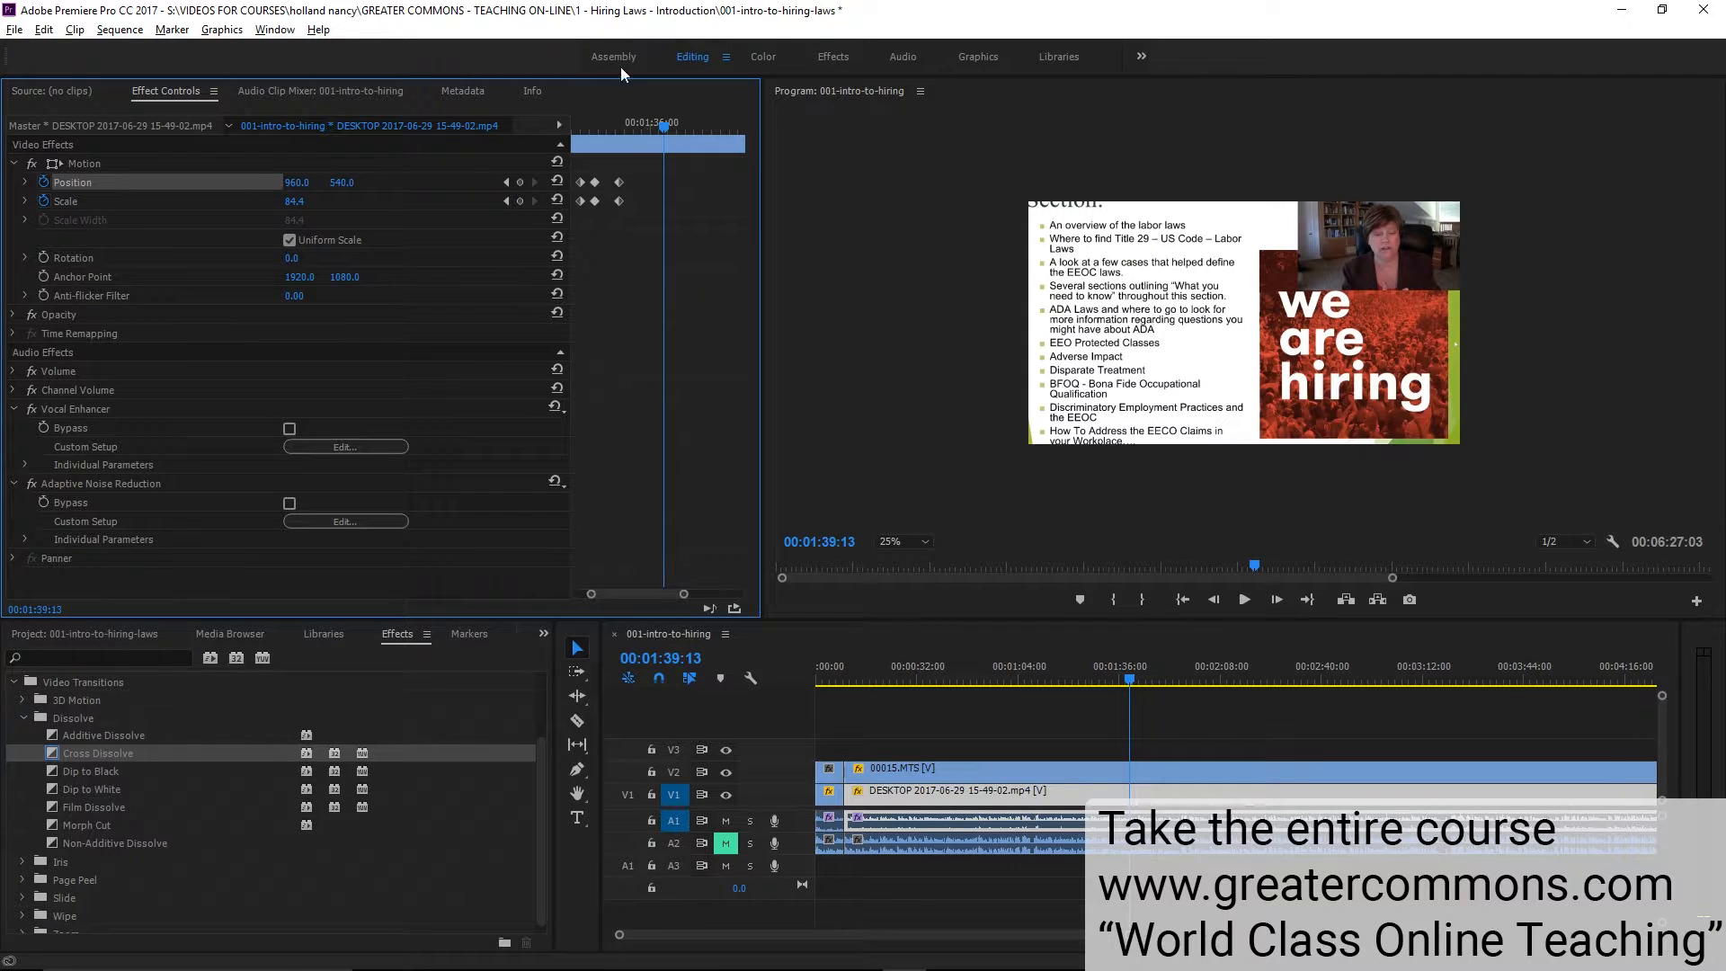
left_click(519, 181)
left_click(520, 200)
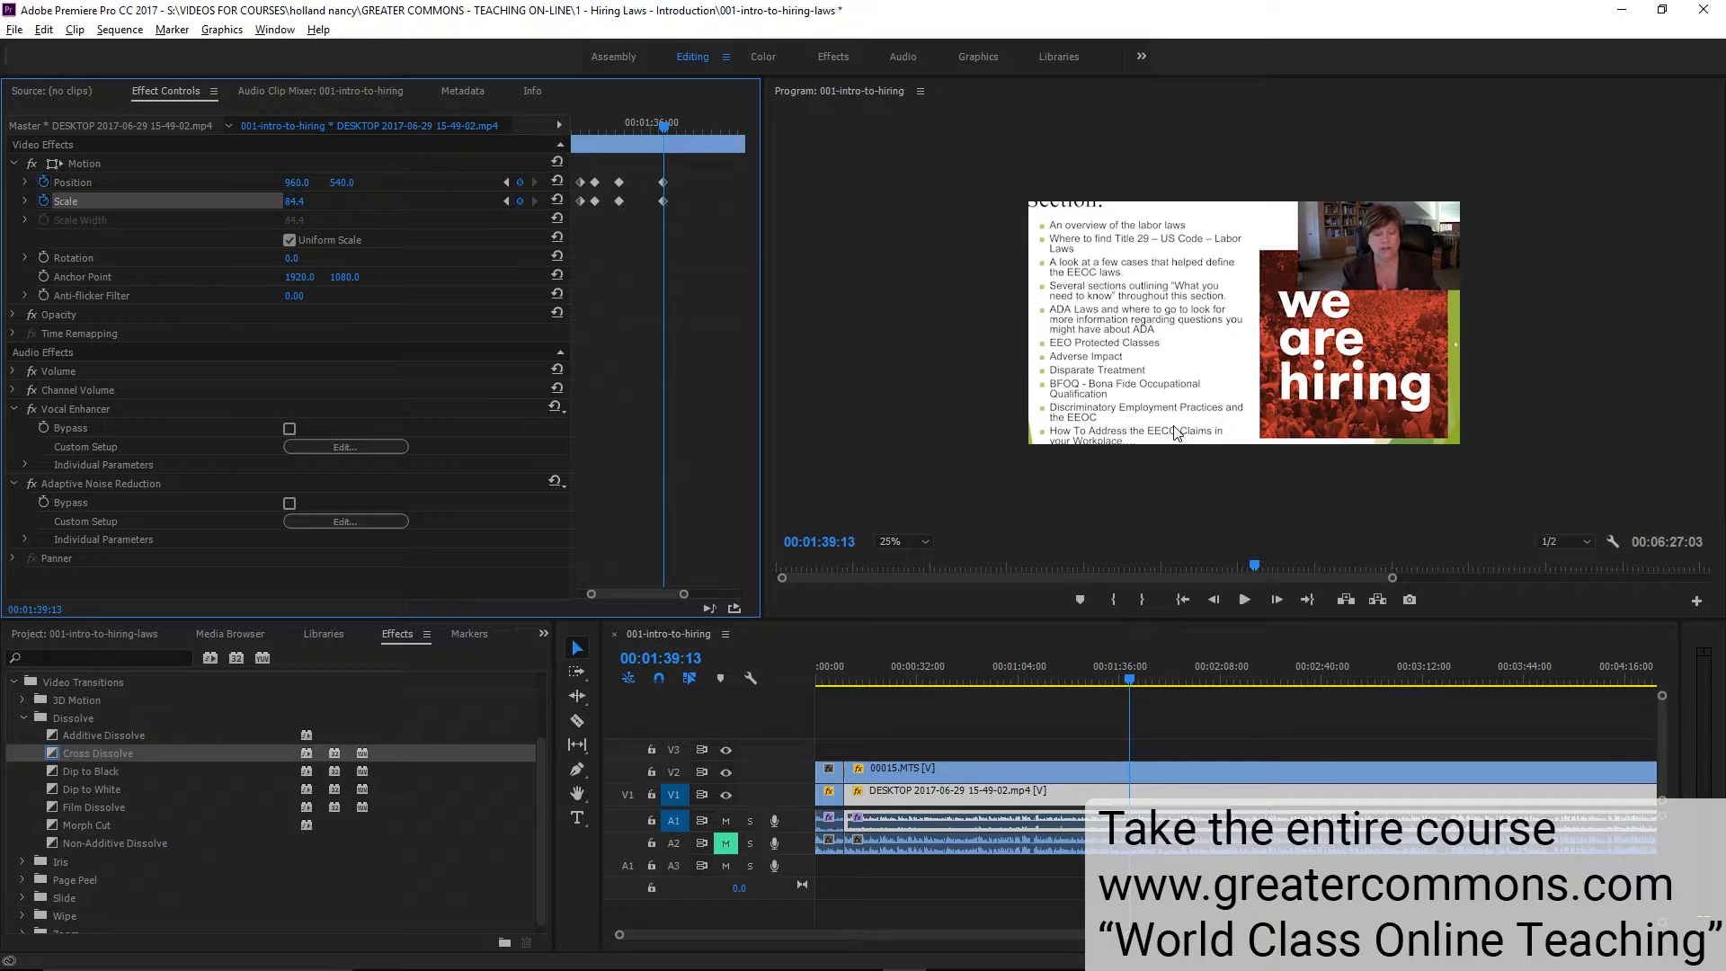
At the 00:01:39:13 keyframes, move the slide recording up to position 952.0, 444.0 to bring the lower bullet points into frame
left_click(47, 165)
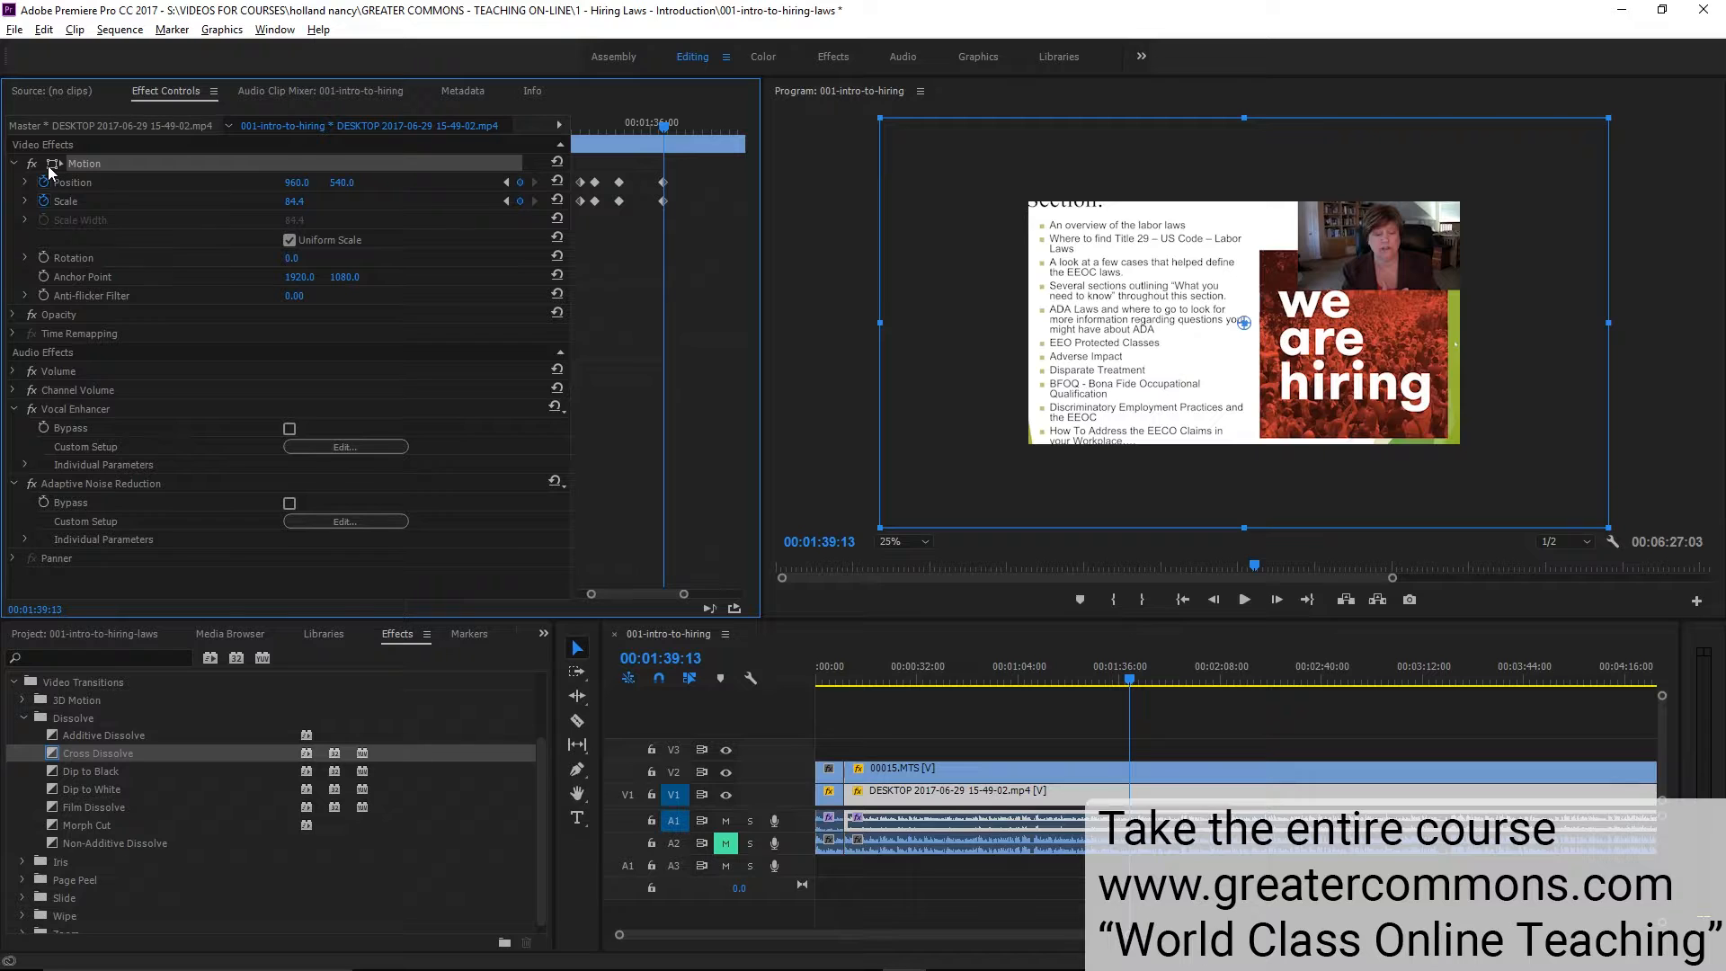
key("Up")
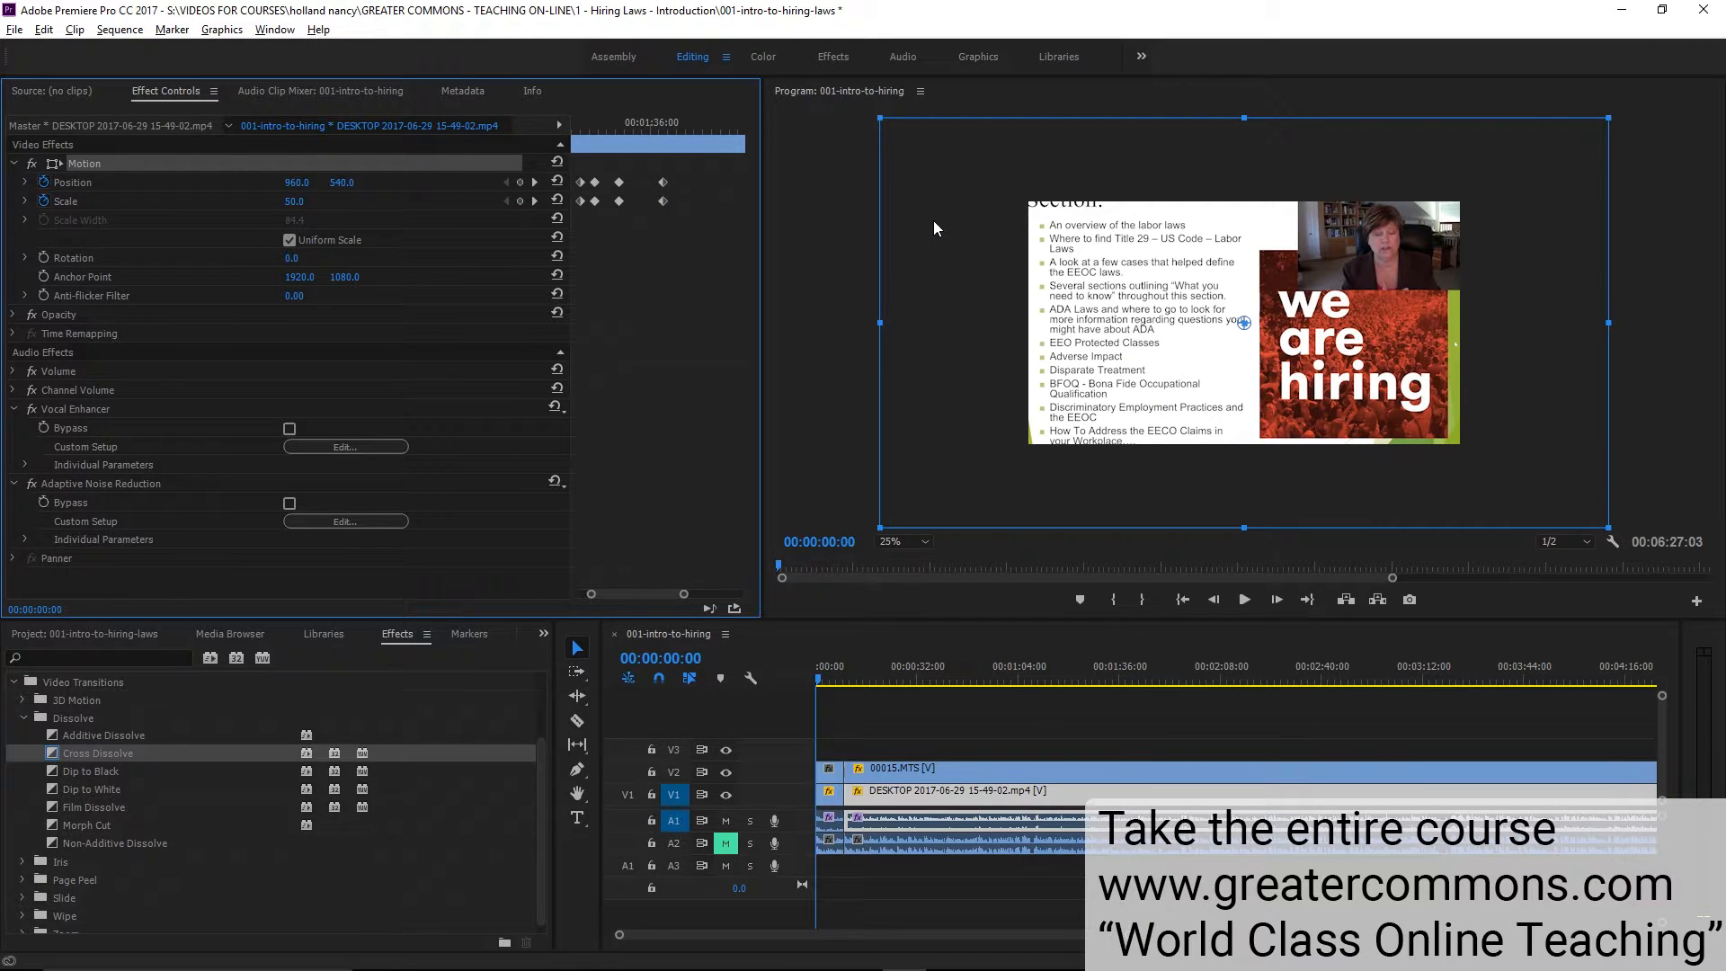
key("Down")
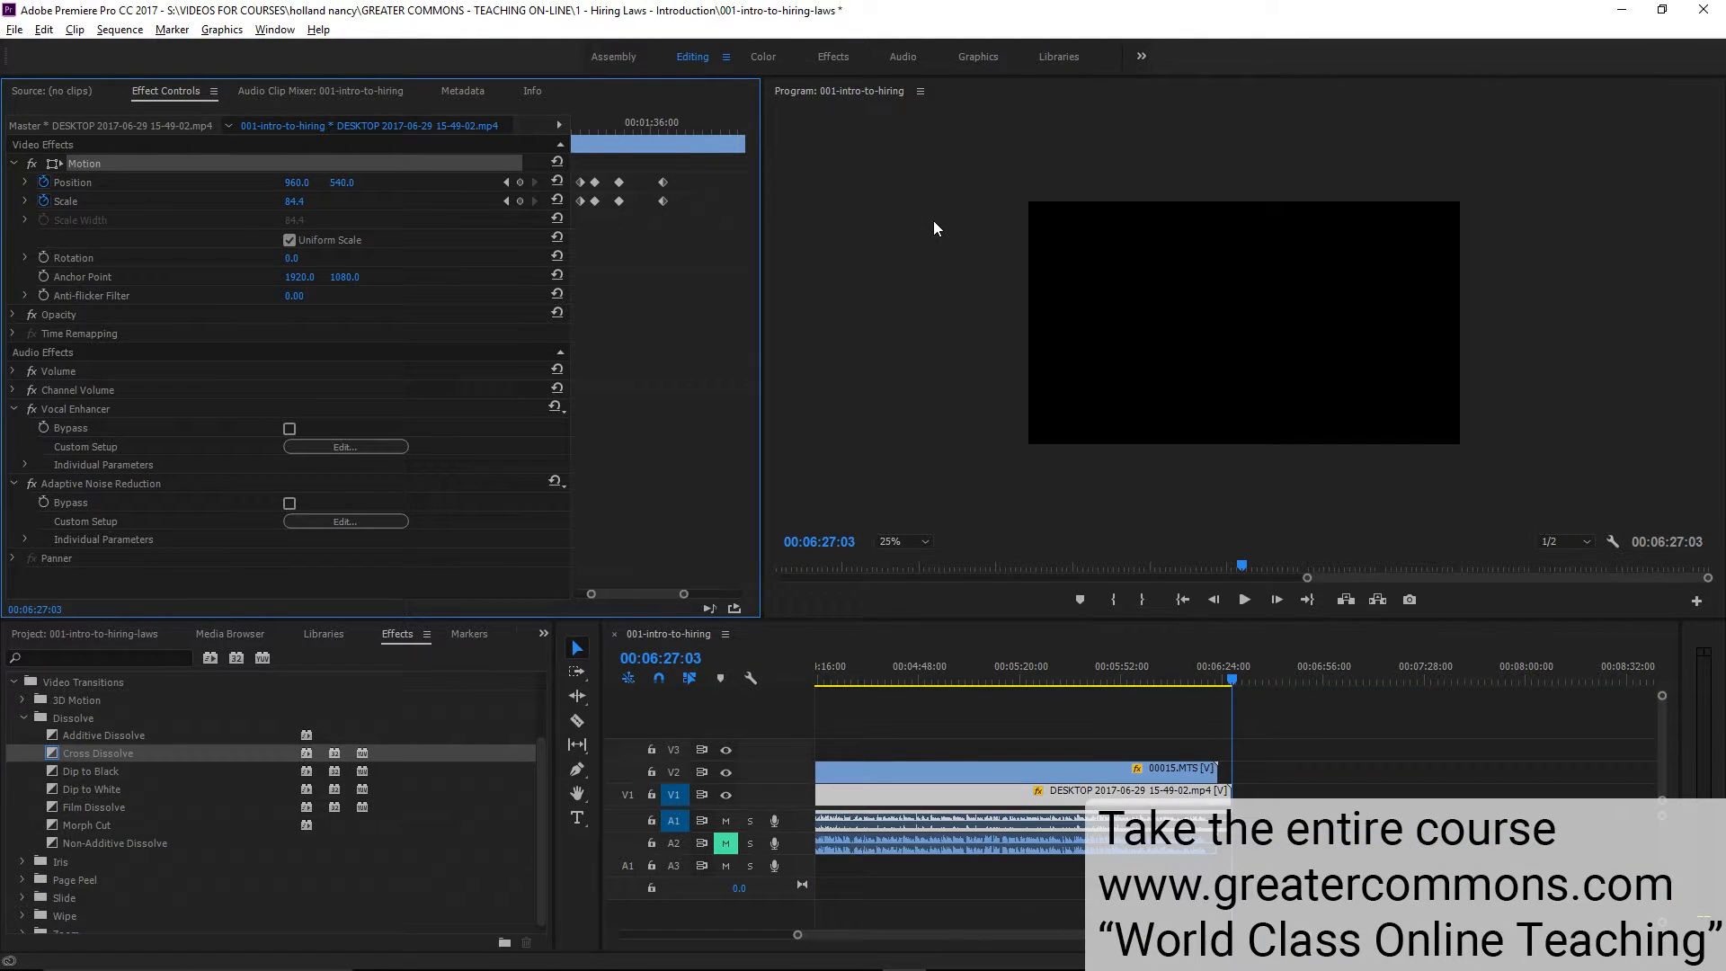
key("Up")
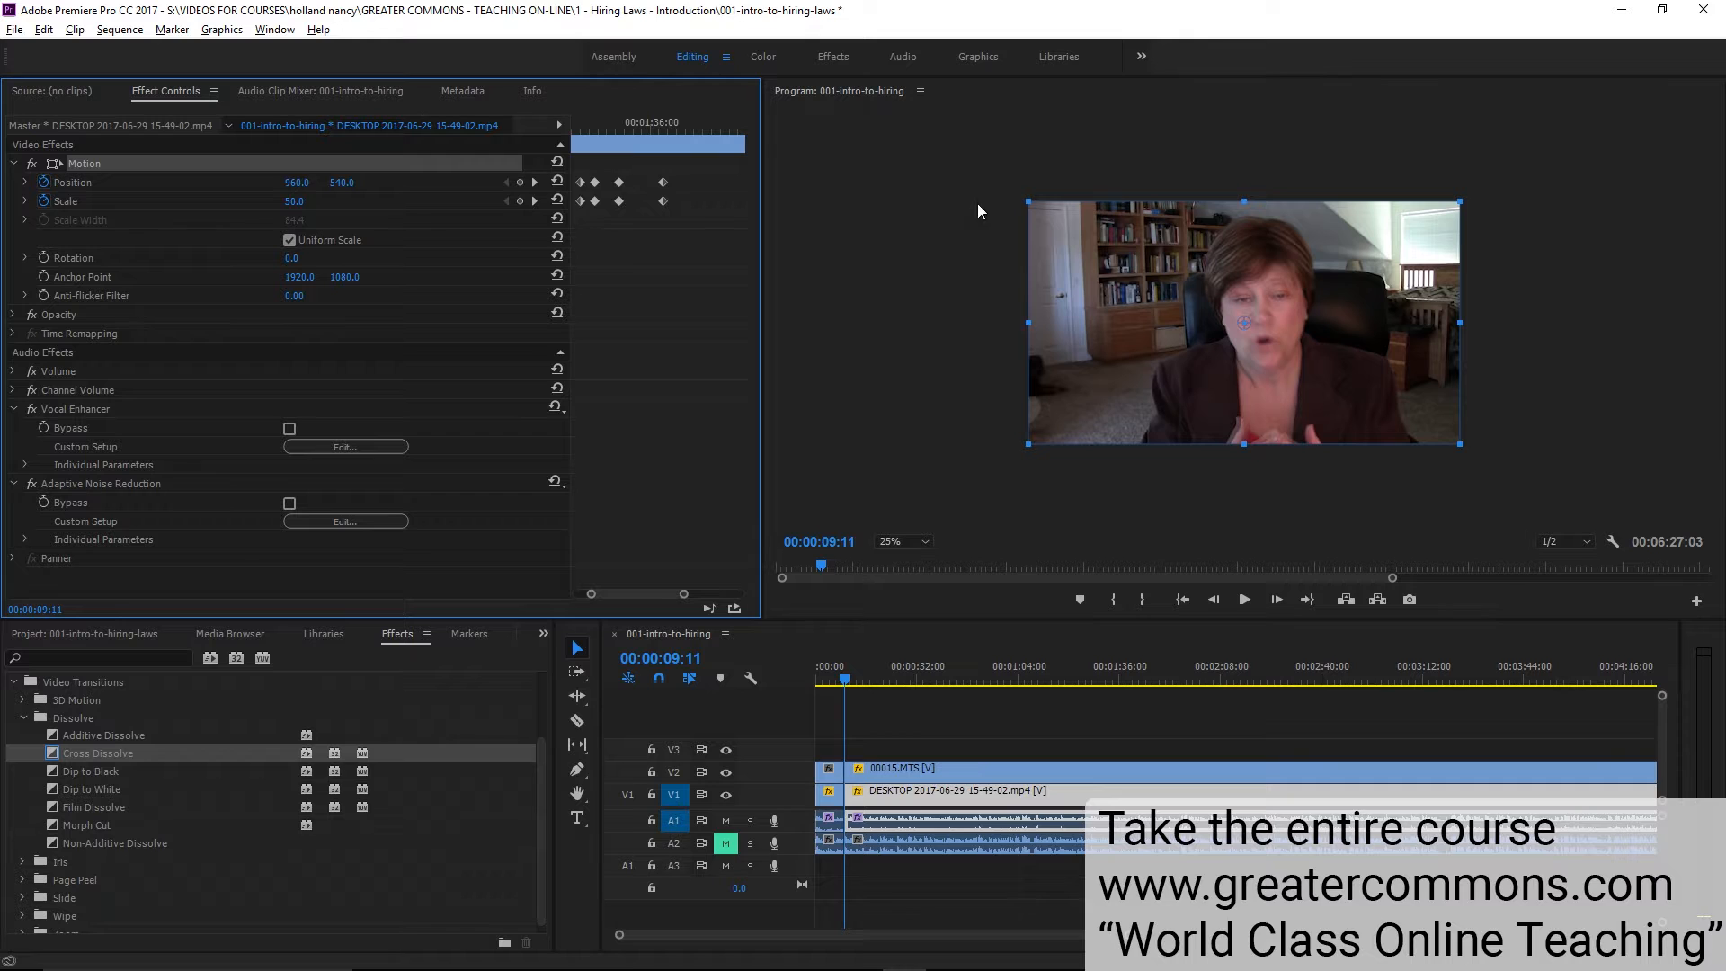
left_click(534, 183)
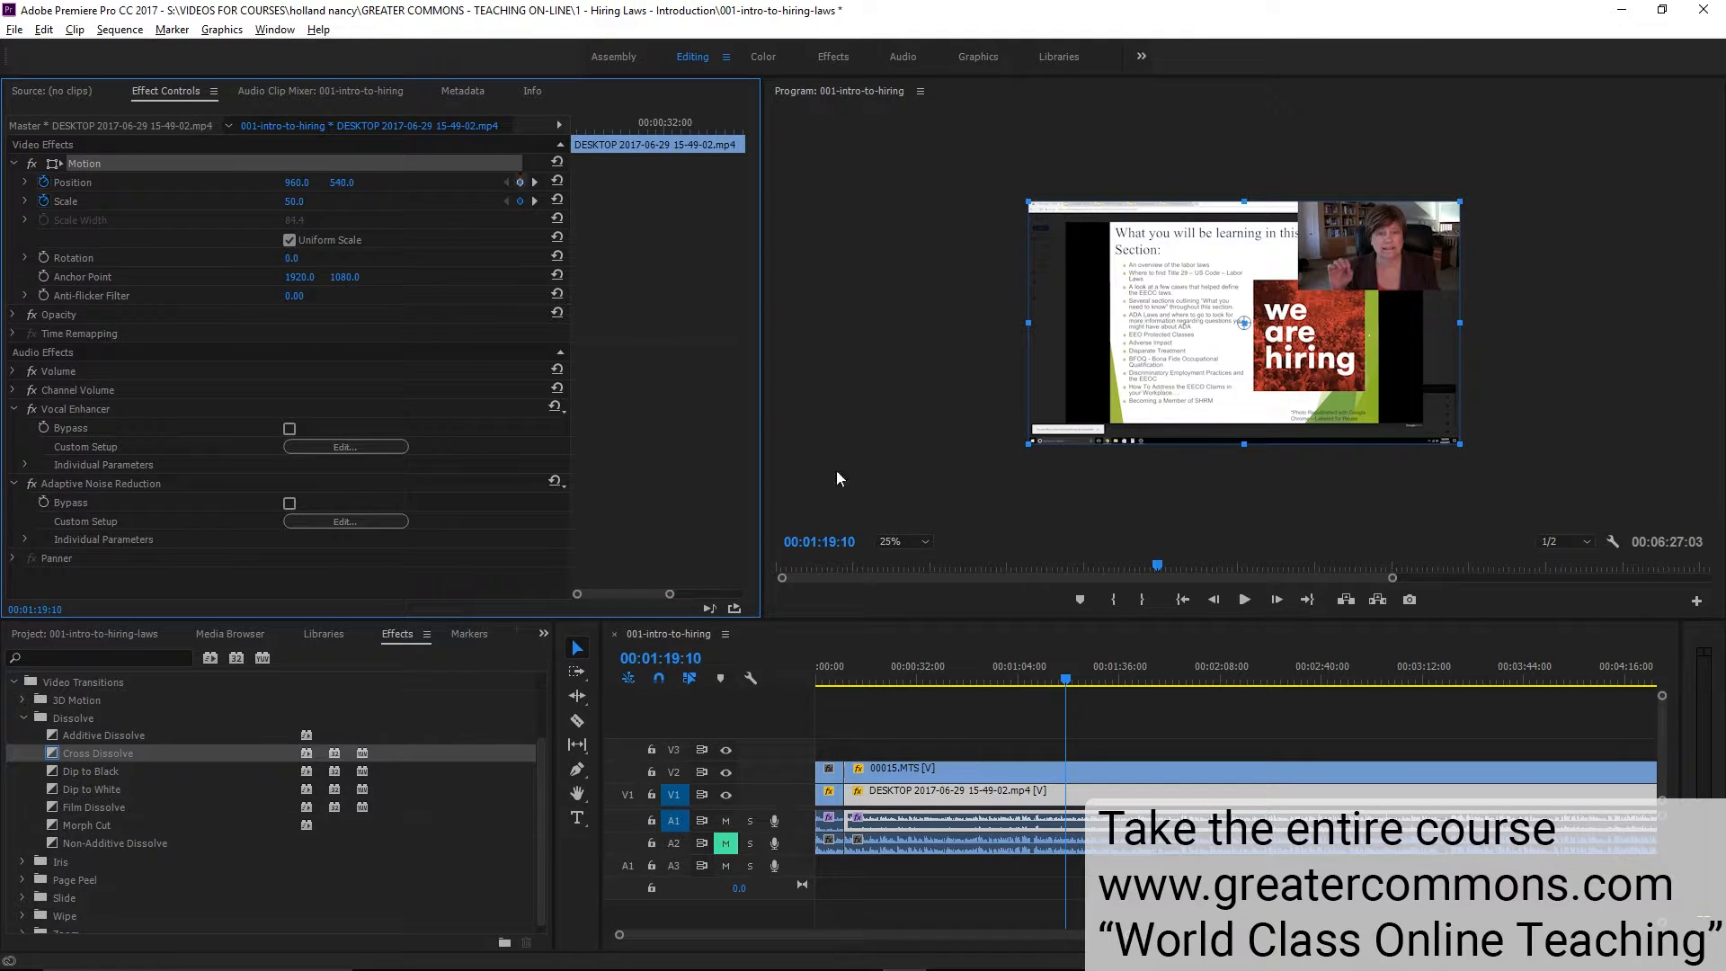
left_click(534, 183)
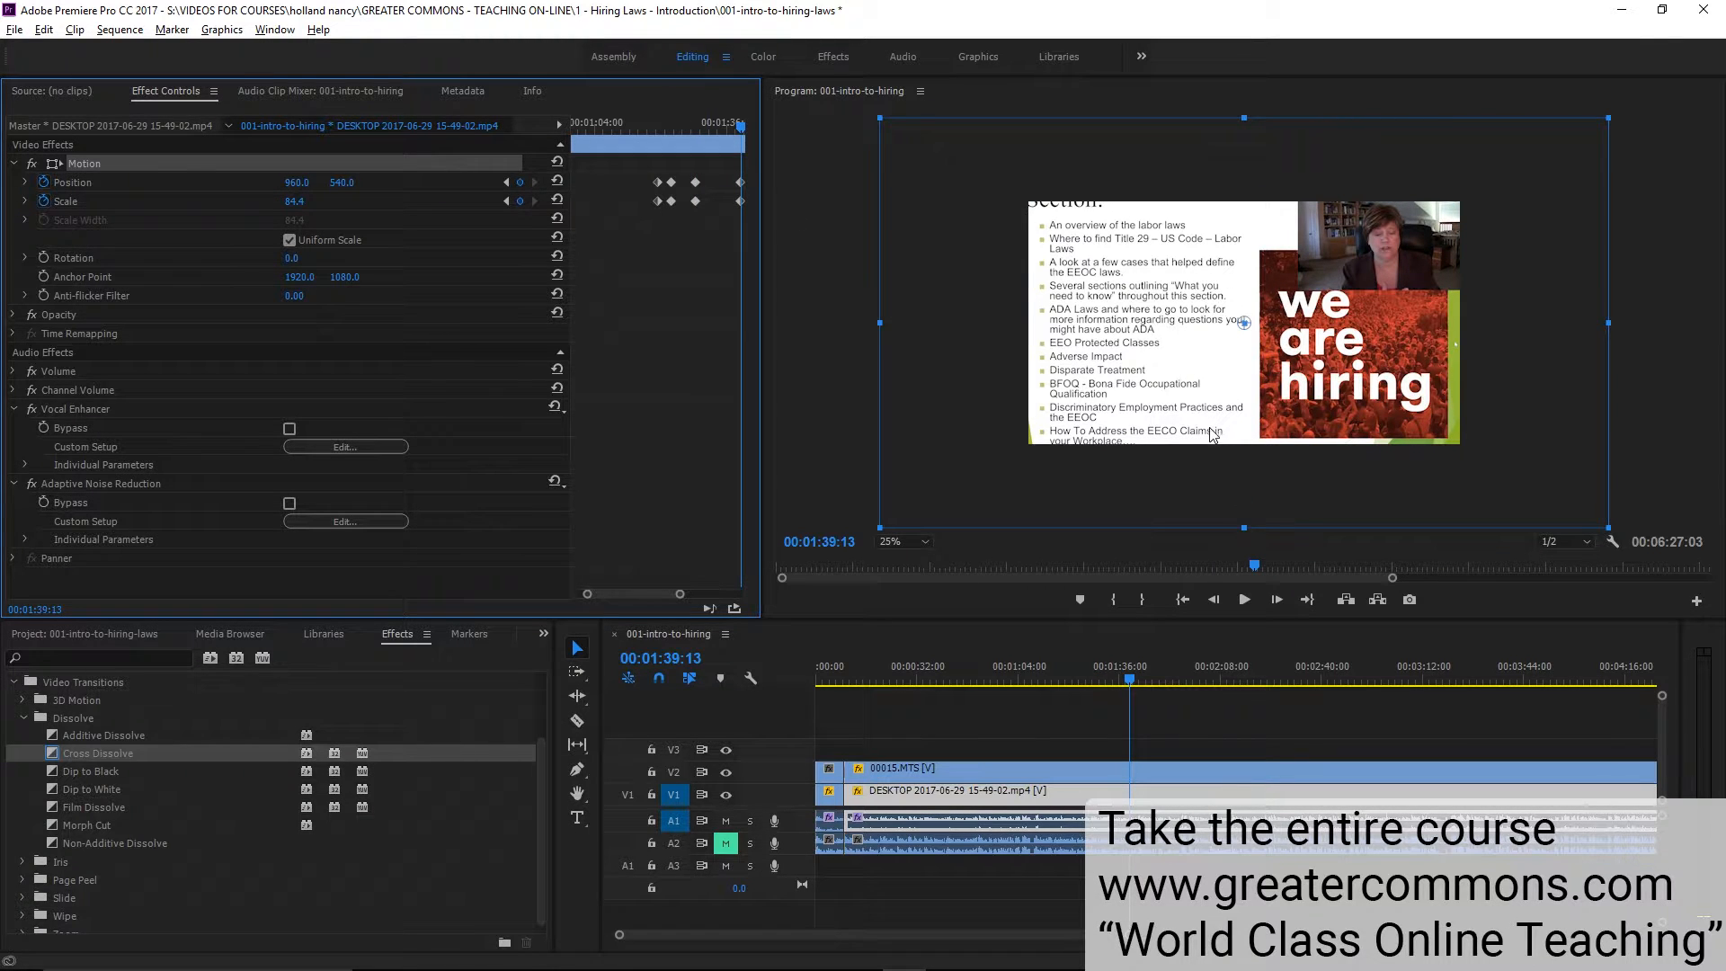
left_click(1201, 466)
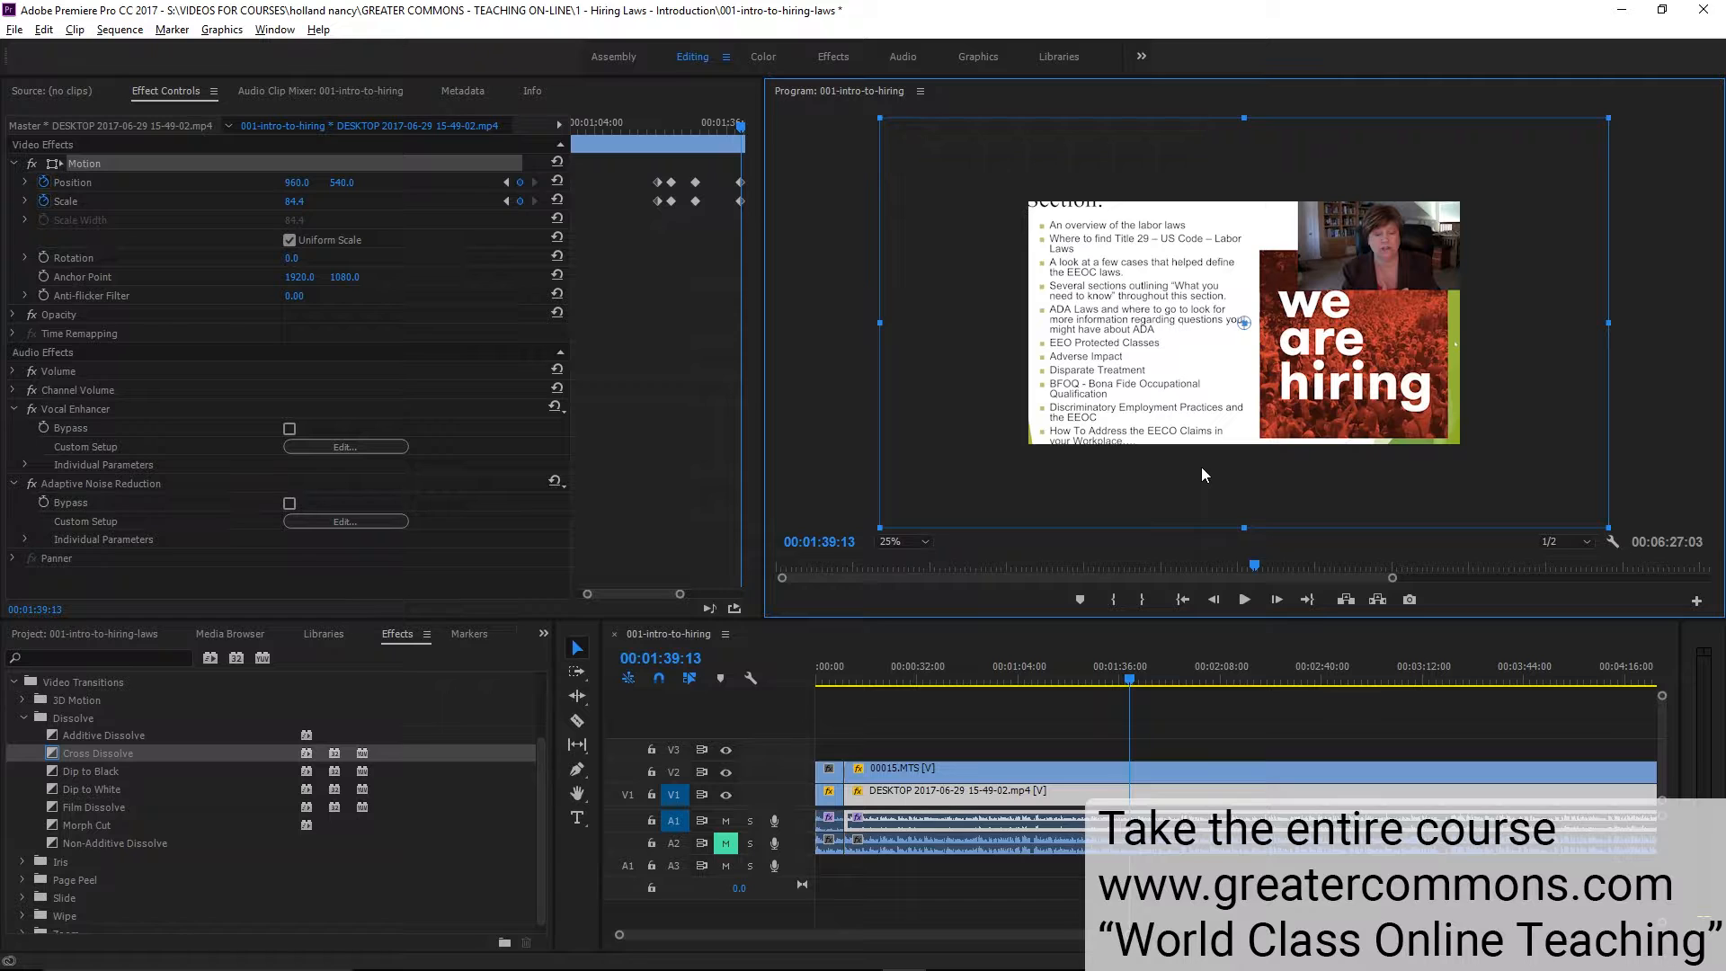
mouse_move(1201, 467)
left_mouse_down()
mouse_move(1201, 395)
mouse_move(1199, 447)
left_mouse_up()
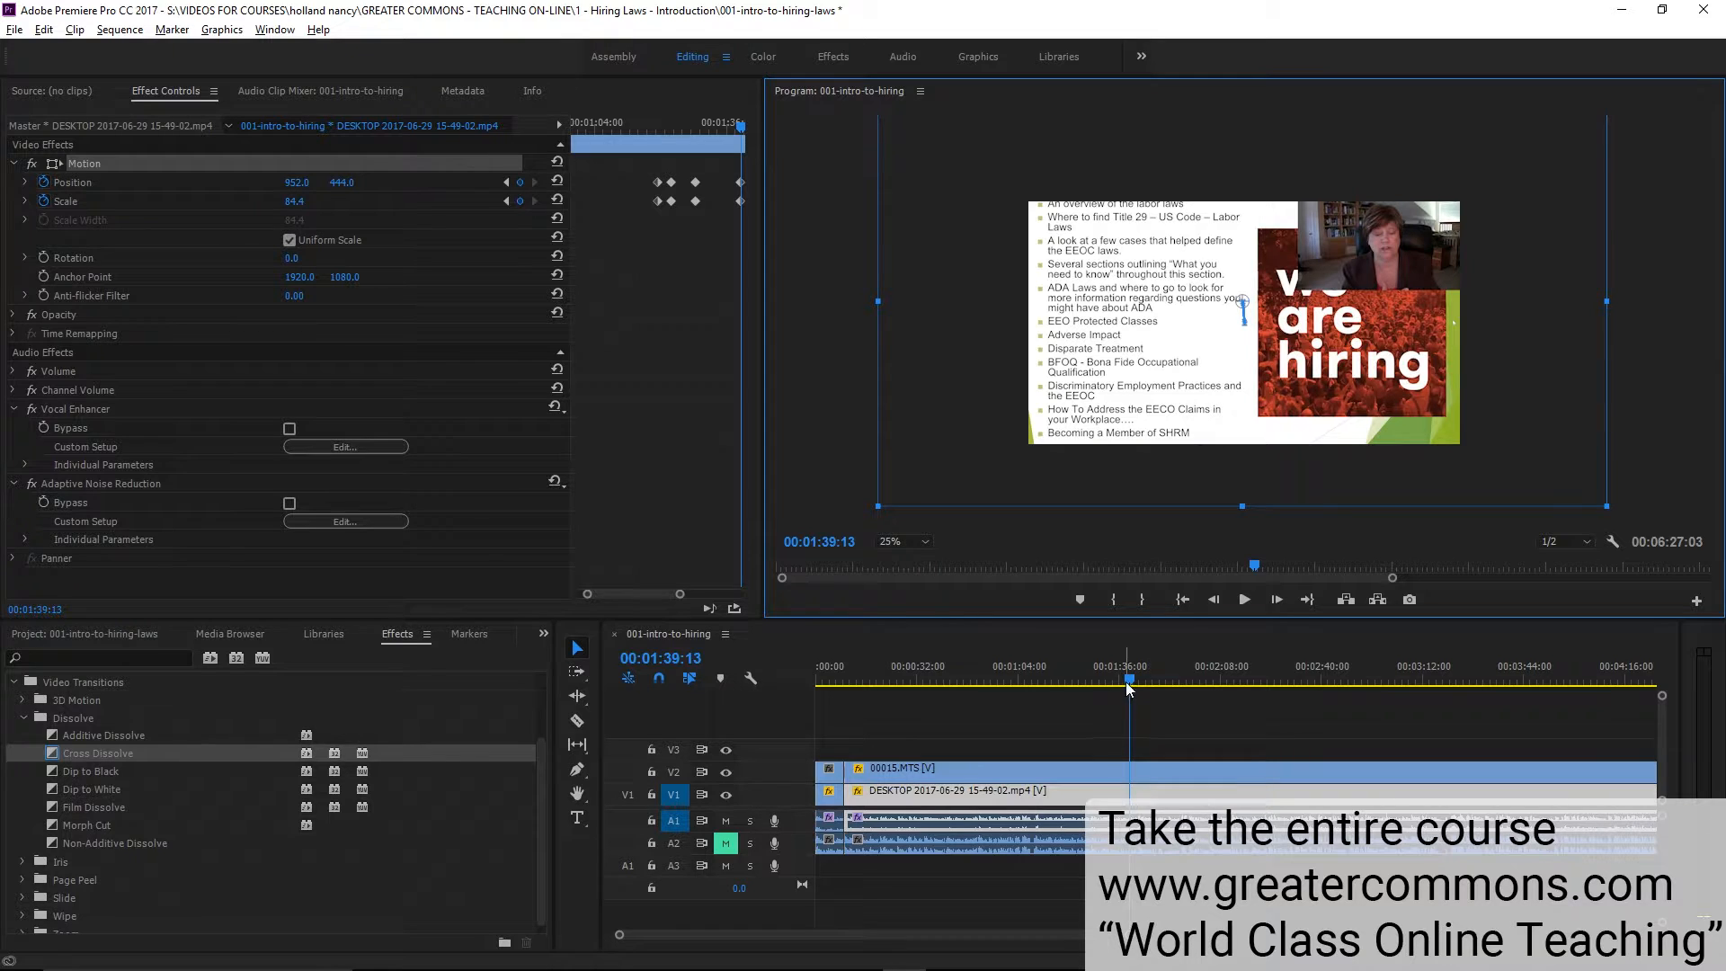
Replay the slide recording's upward pan from the 00:01:28:17 keyframes through to 00:01:42:18
left_click(505, 198)
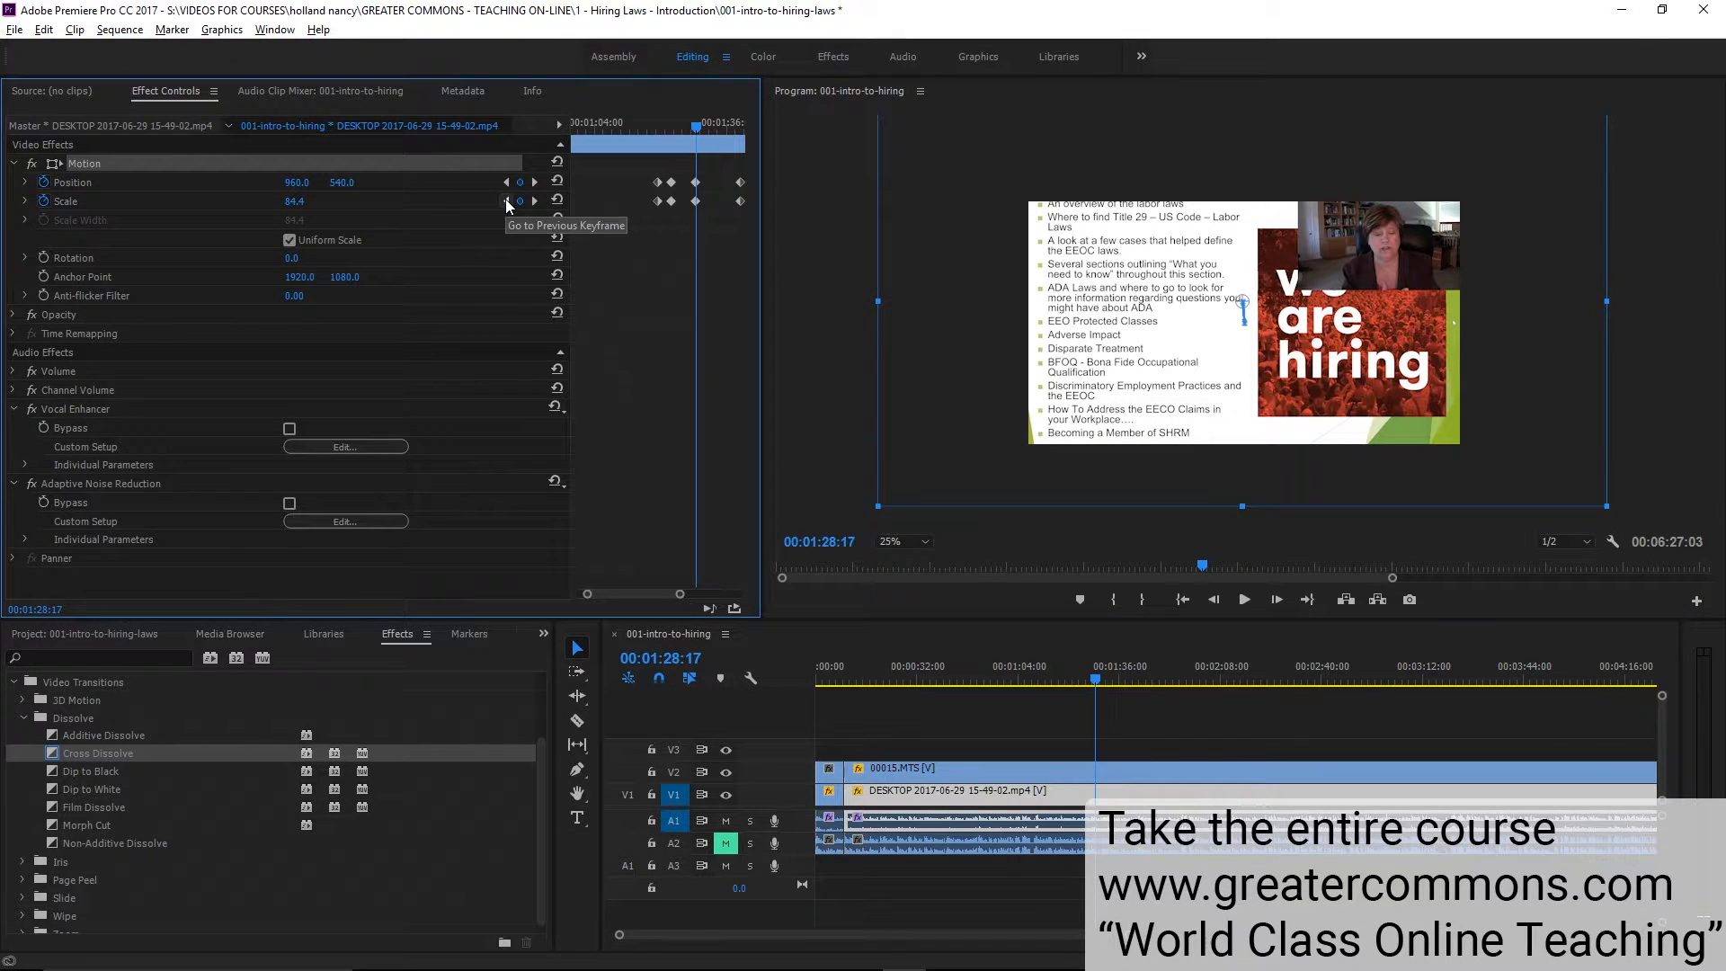
key("space")
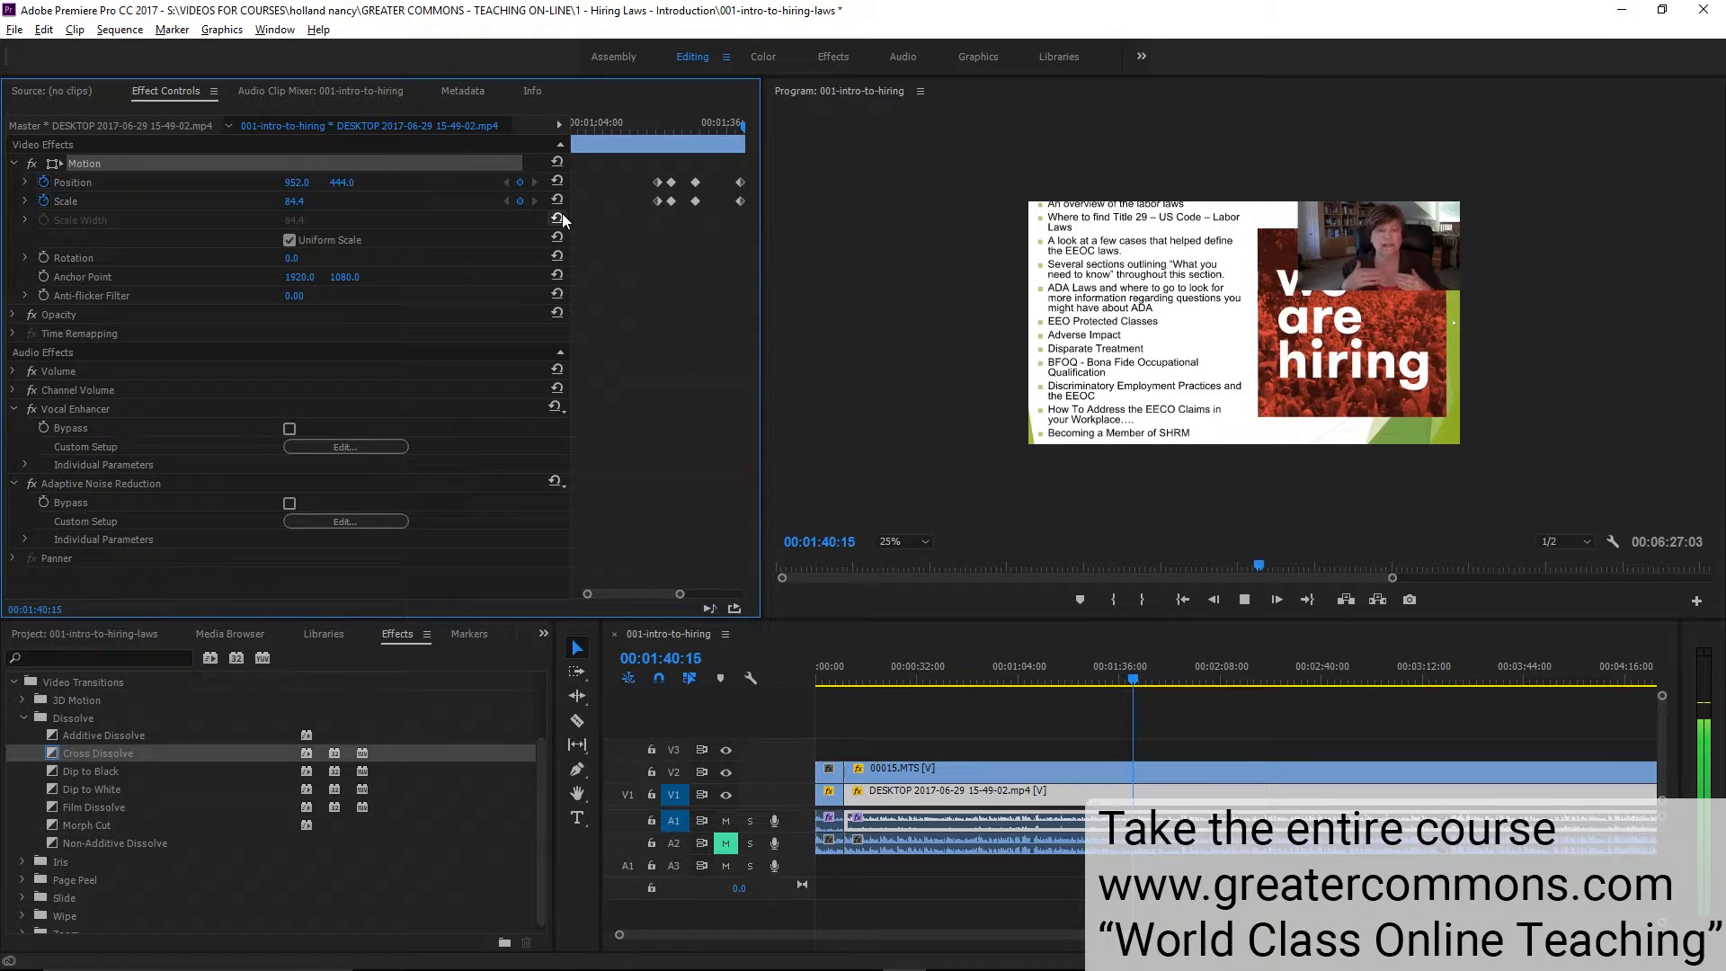
key("space")
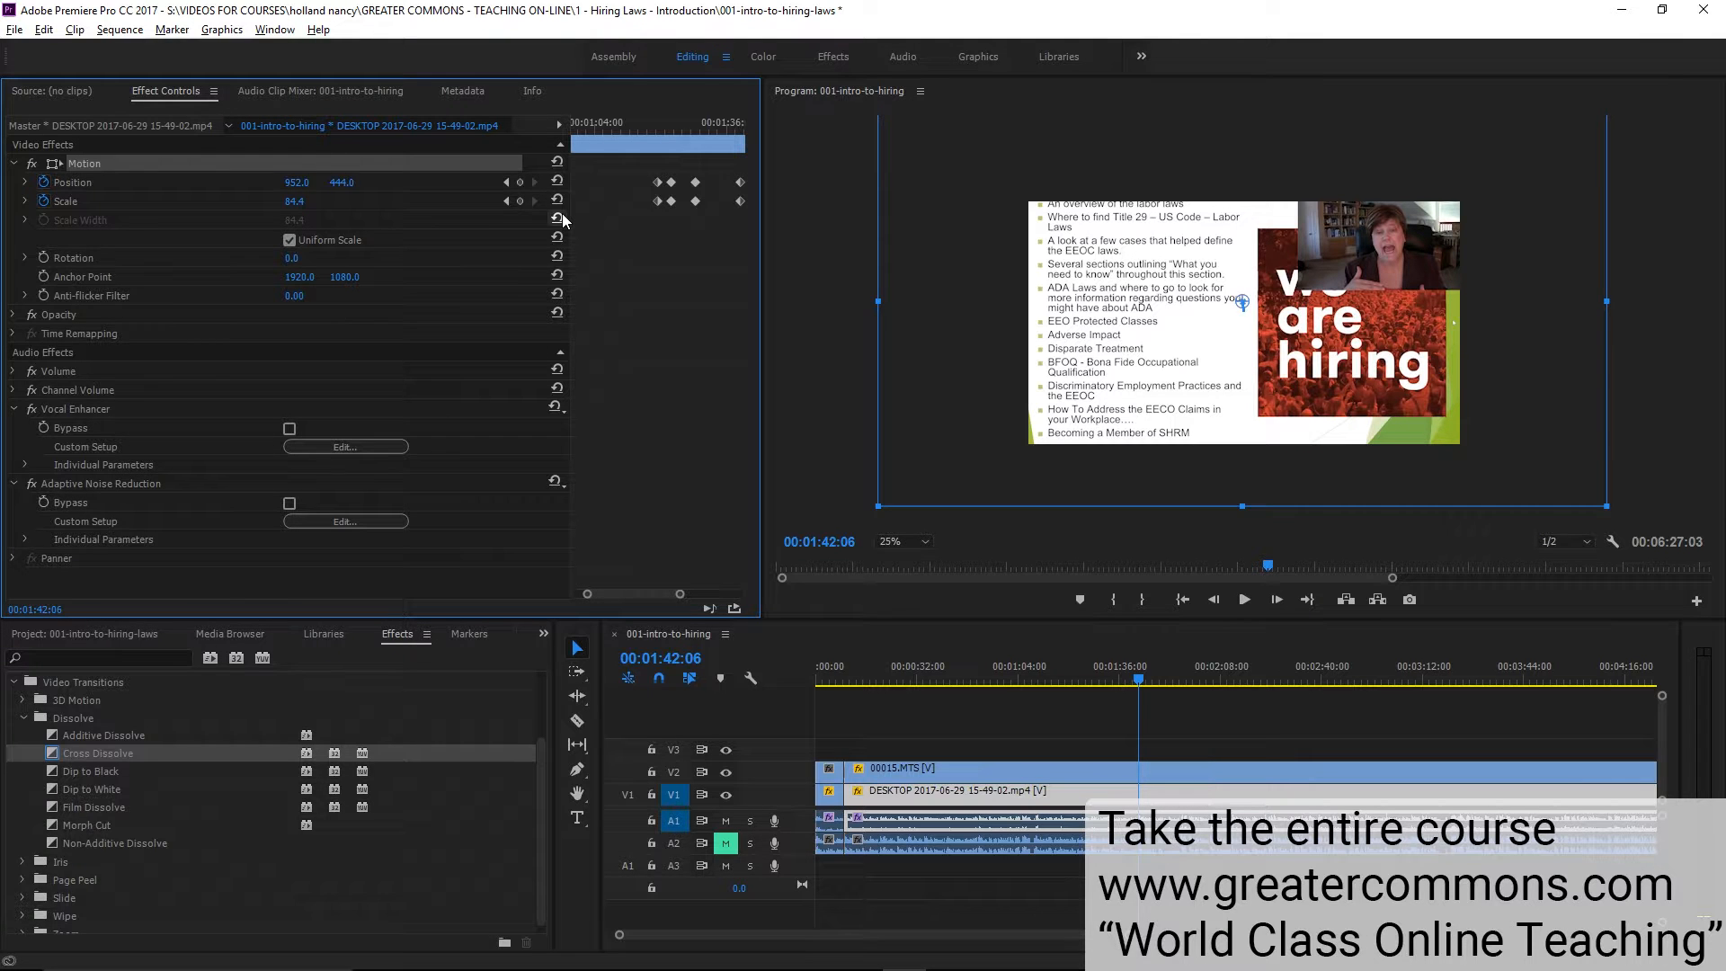
key("space")
key("space")
Deselect the clips, show more of the timeline and play ahead to the next slide at 00:02:01:14
left_click(1173, 710)
key("minus")
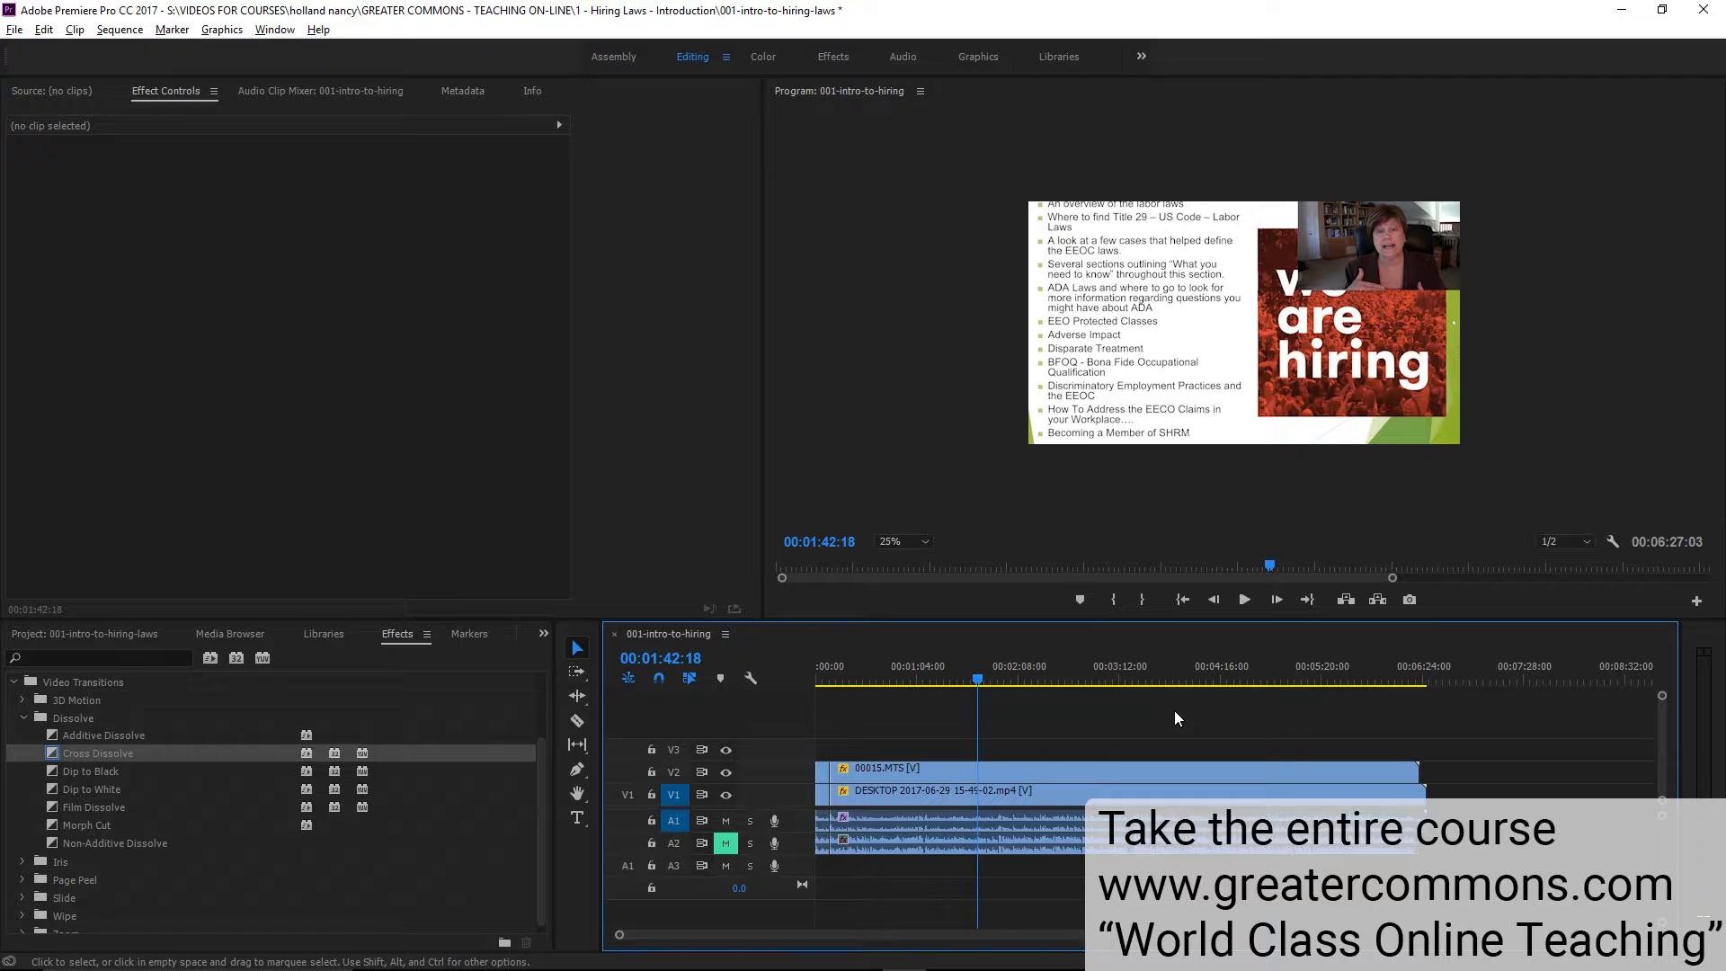
key("minus")
key("space")
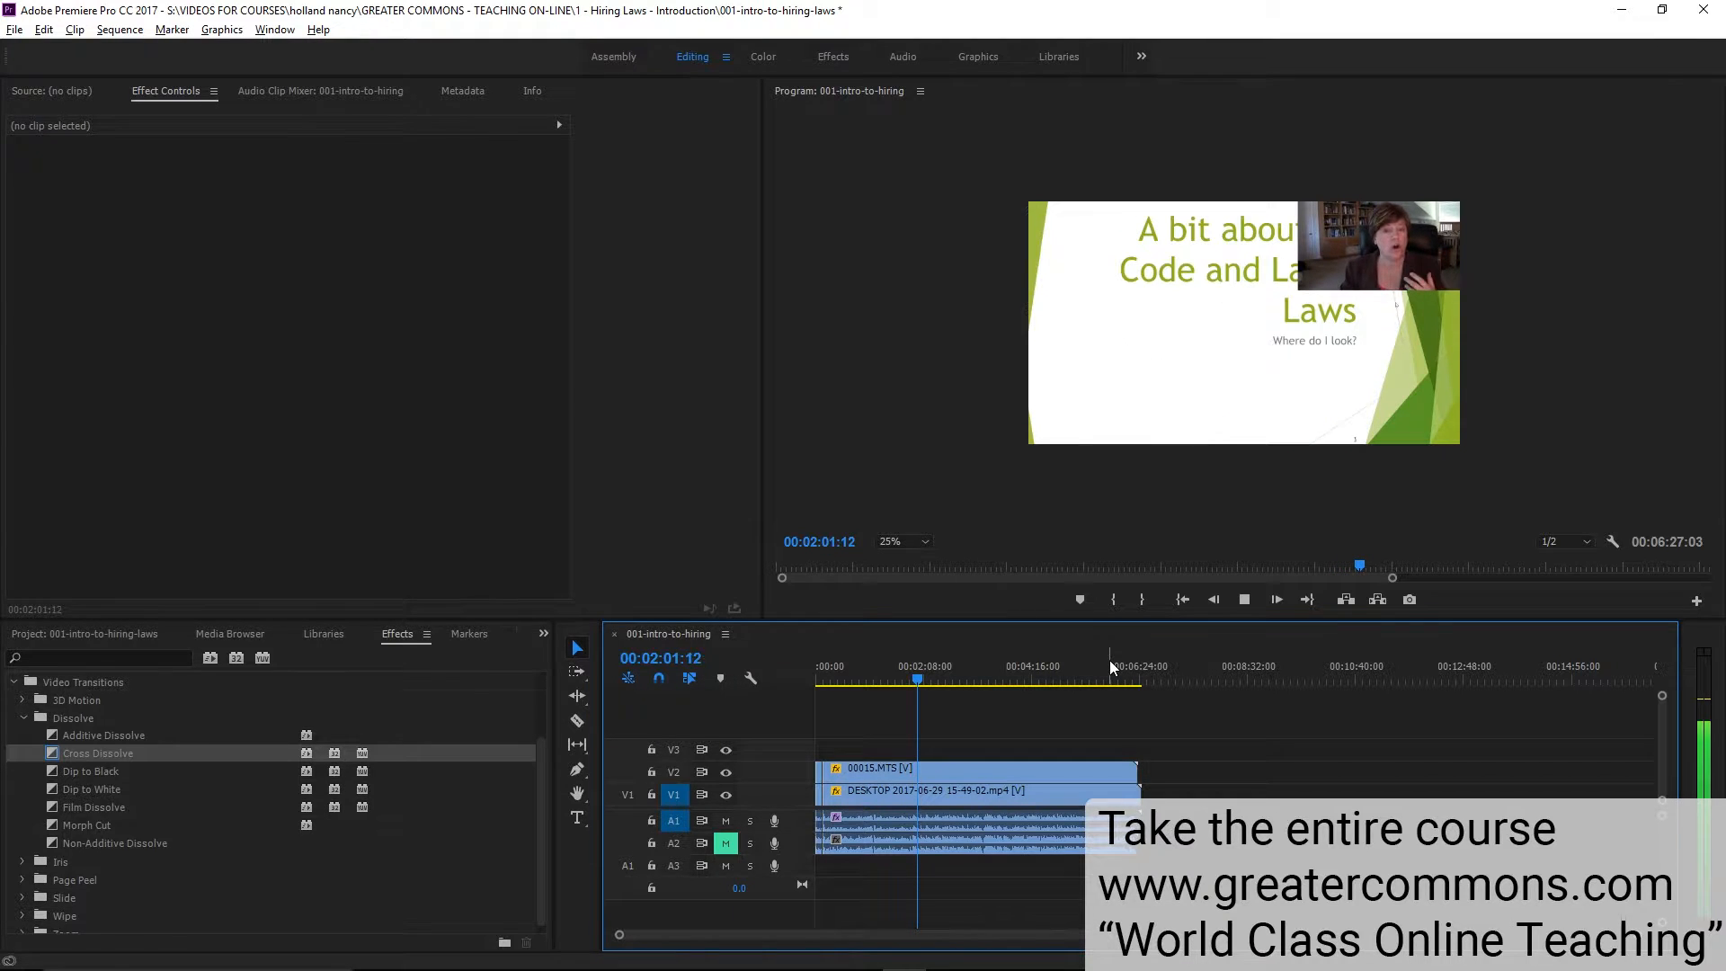
key("space")
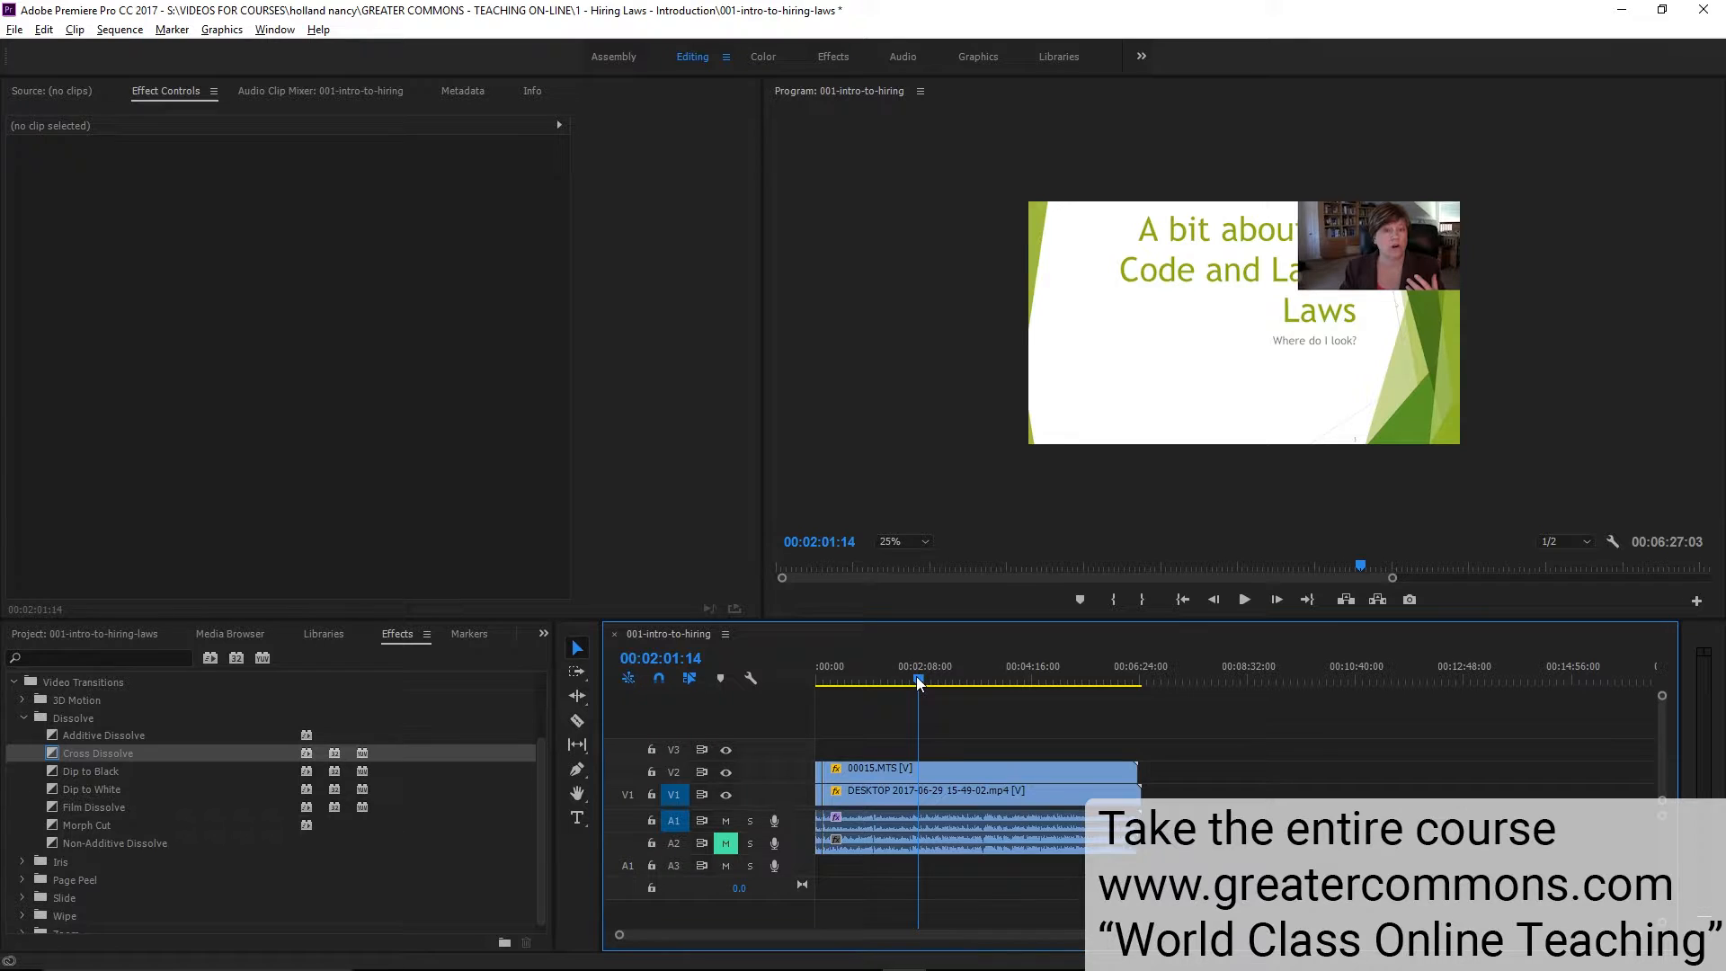
Add Position and Scale keyframes to the slide recording at 00:01:52:28 and again at 00:02:00:12
left_click_drag(918, 683, 912, 683)
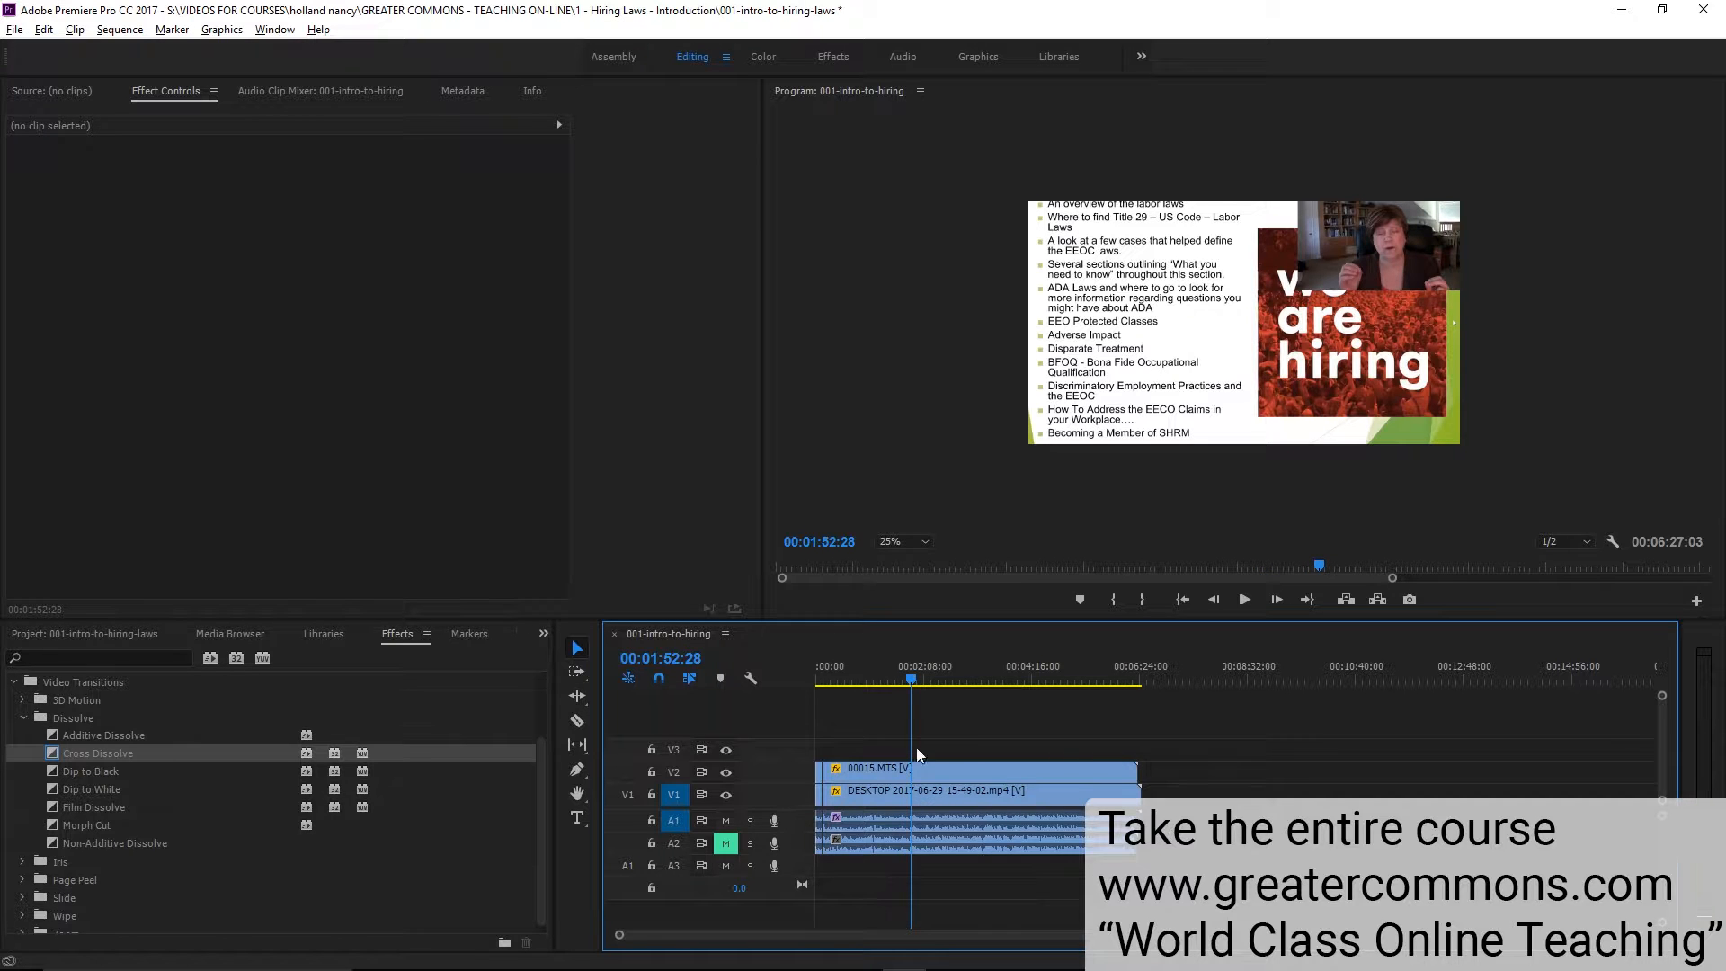
left_click(931, 791)
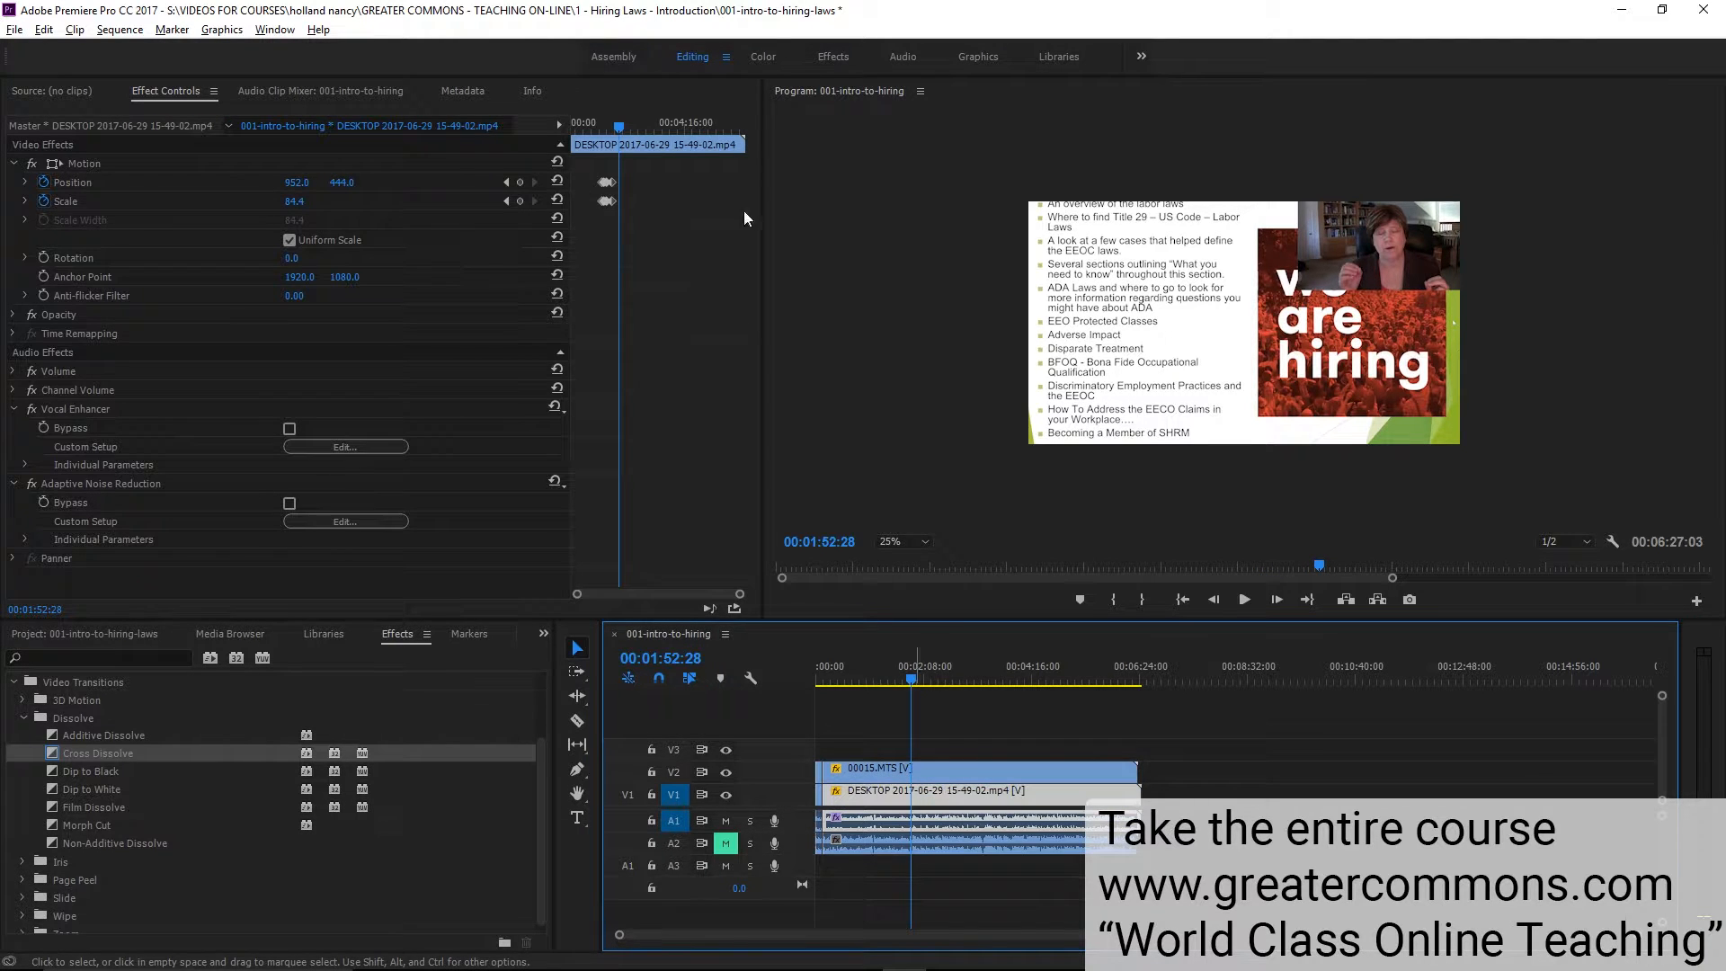
left_click(521, 201)
left_click(518, 183)
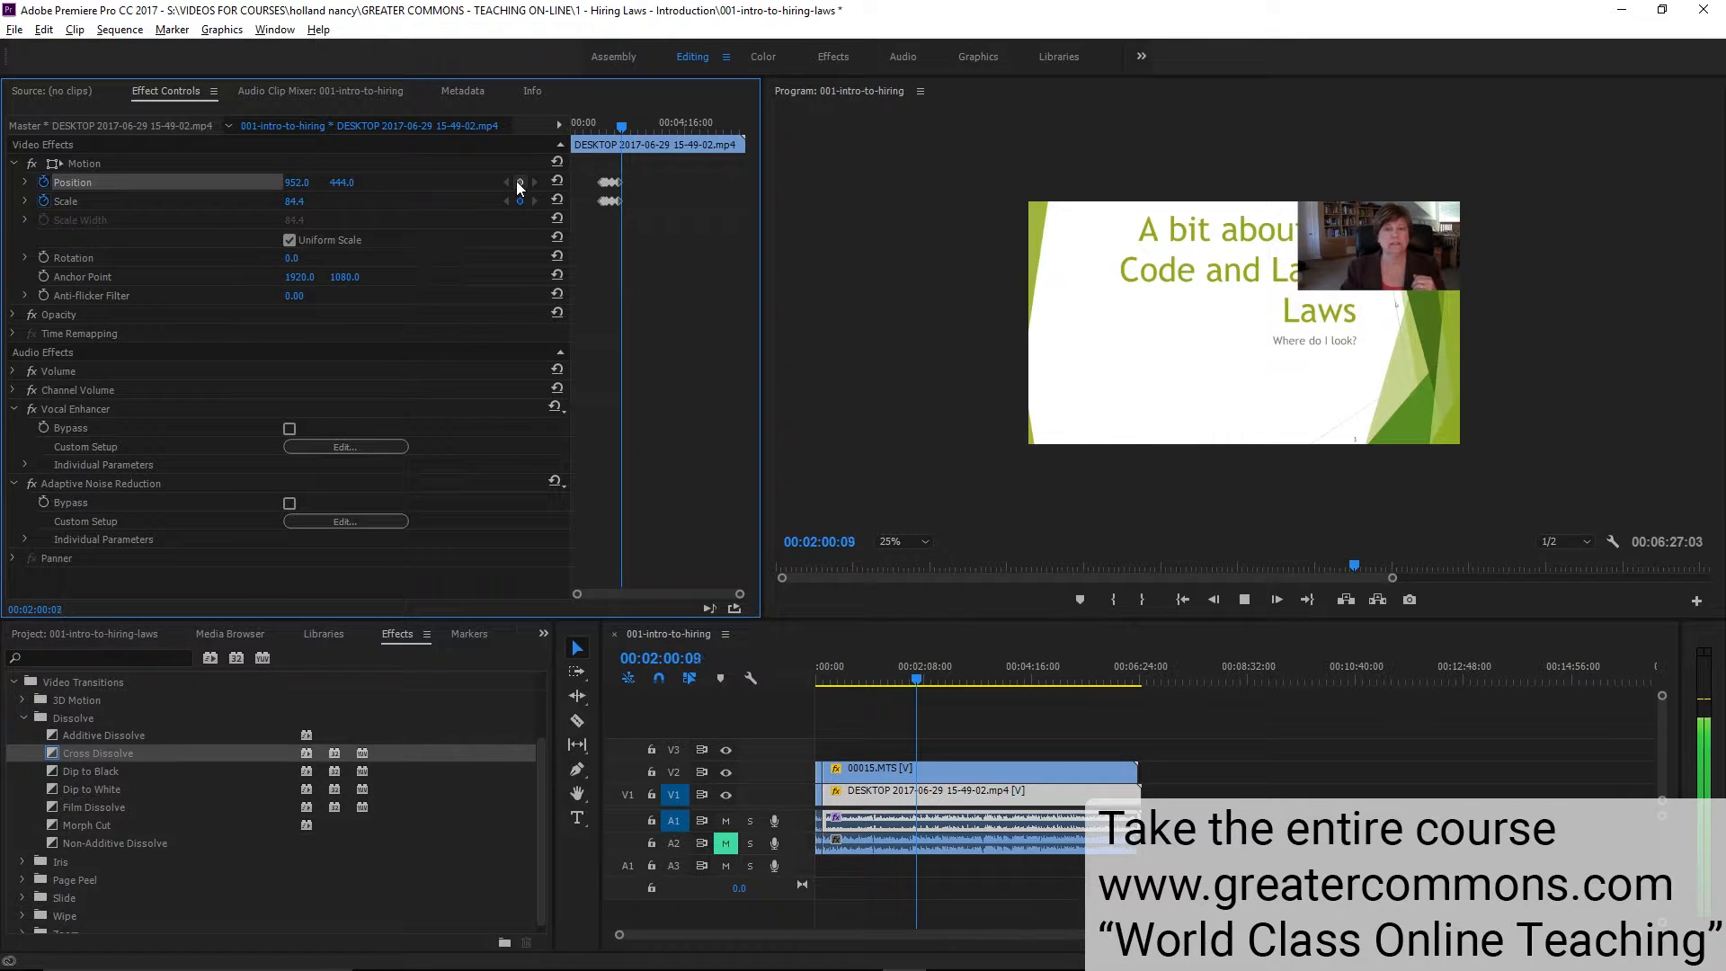
key("space")
left_click(519, 201)
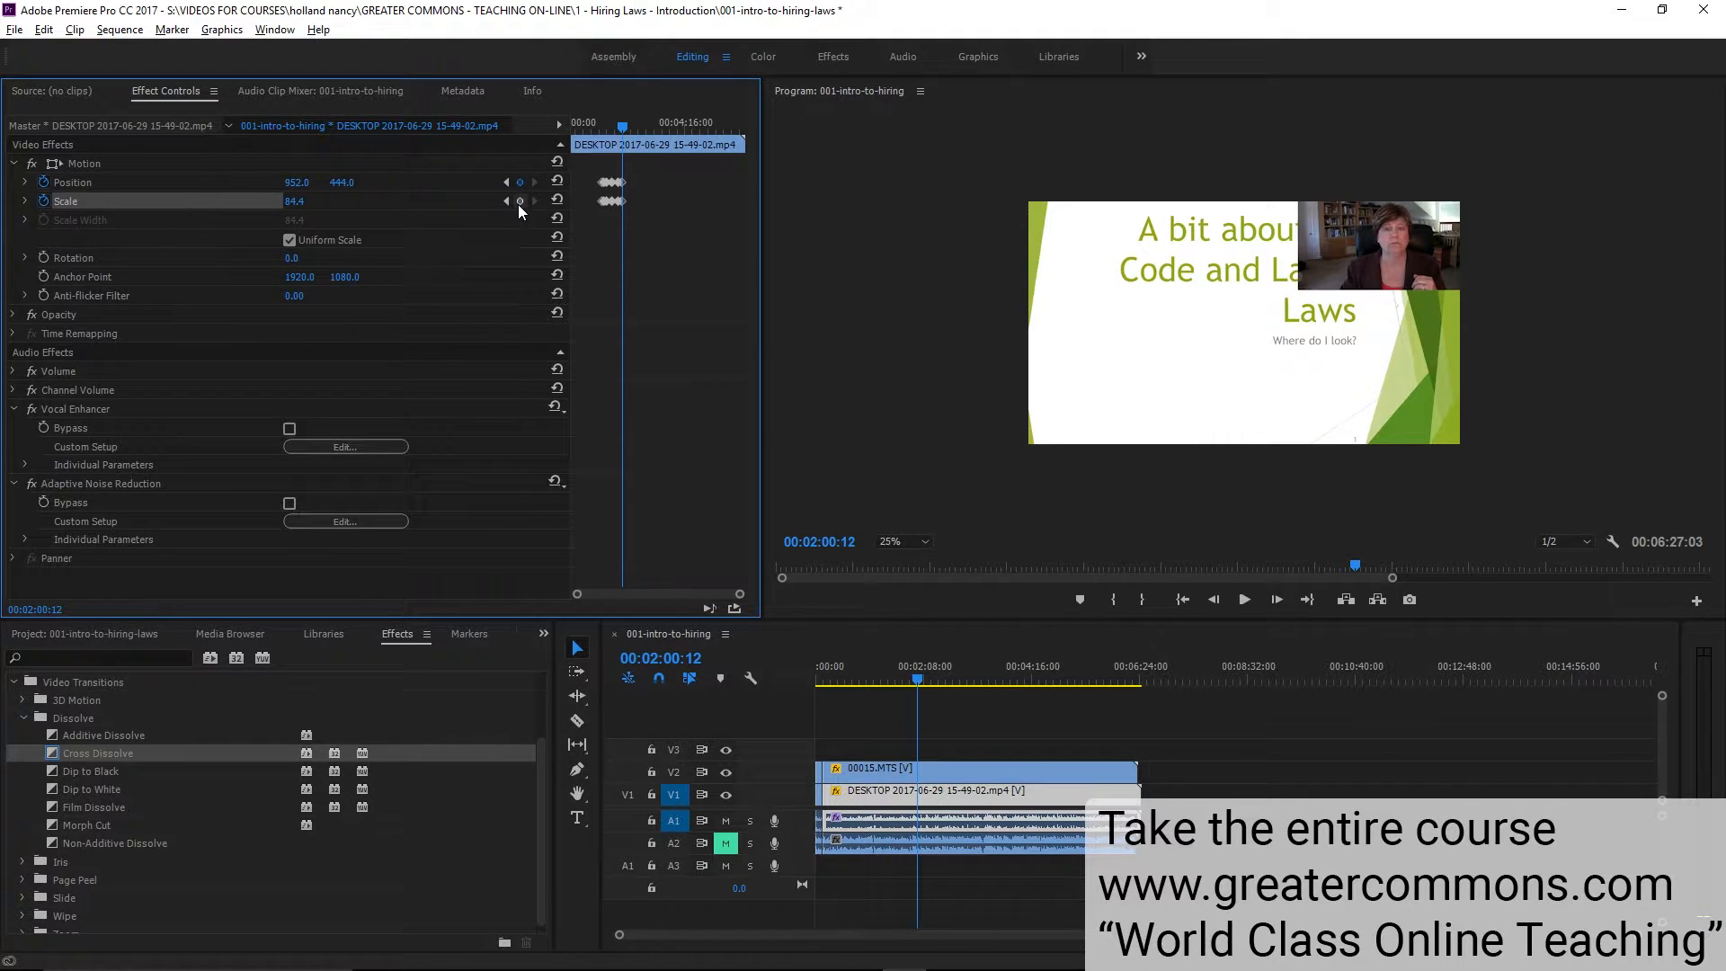
At the 00:02:00:12 keyframes, set the slide recording's Scale to 50 and its Position to 960, 540
left_click(307, 197)
type("50")
key("Return")
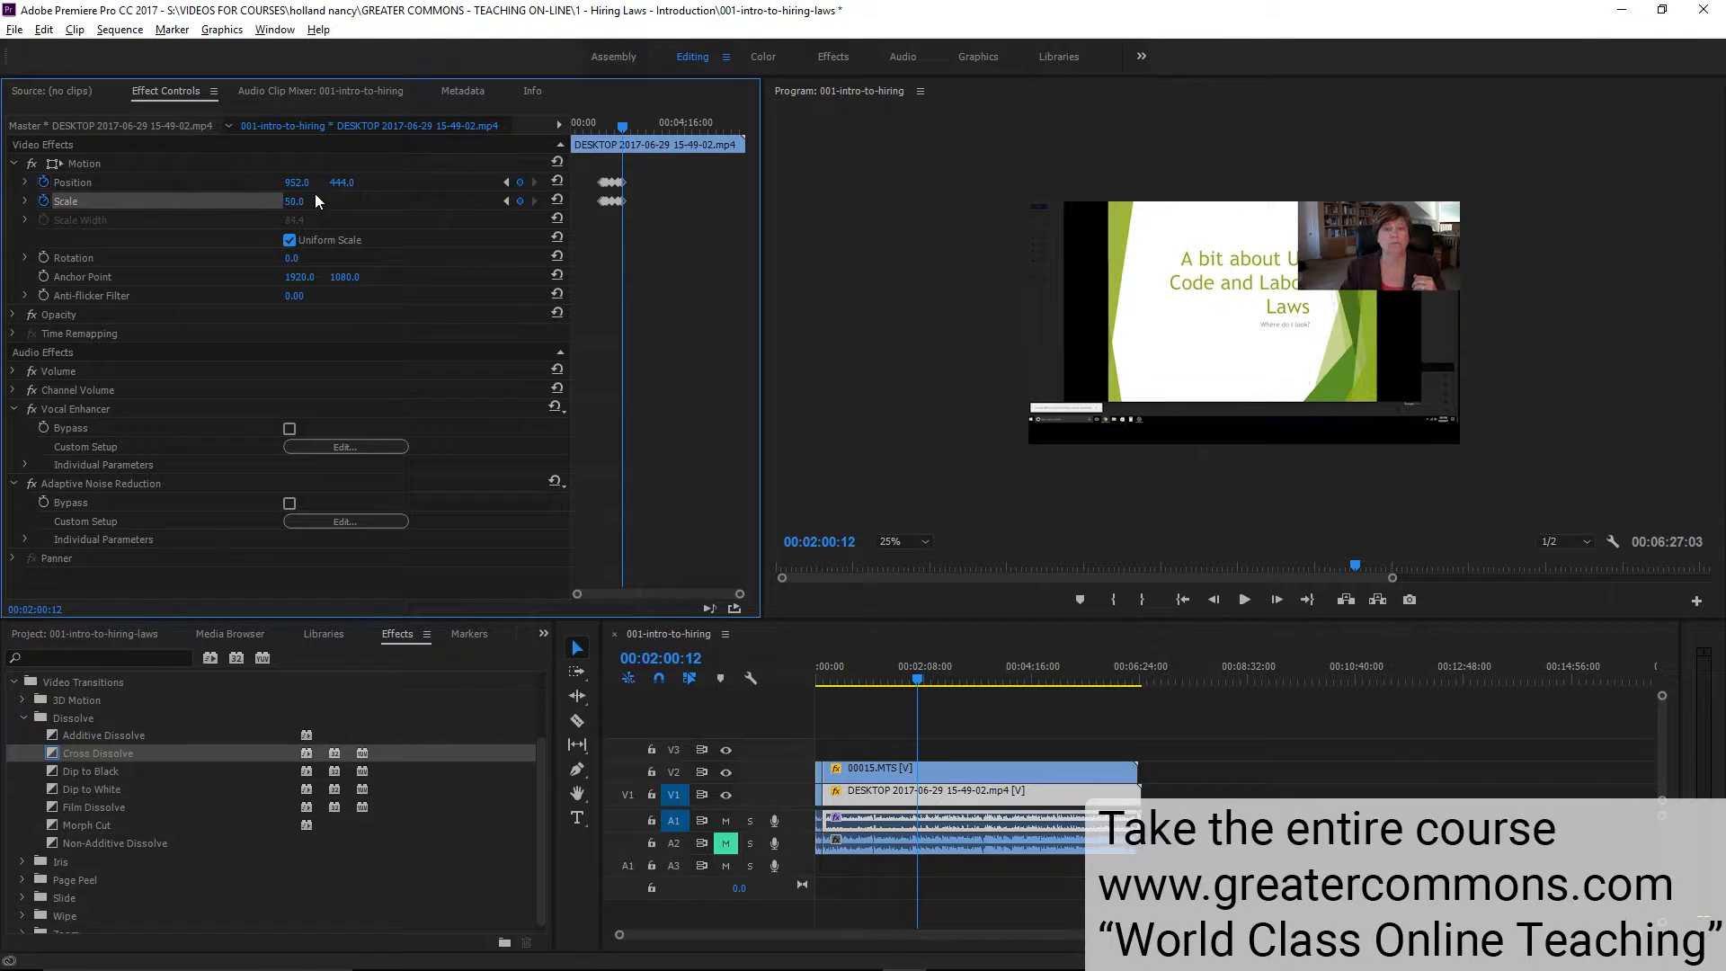
left_click(301, 182)
type("960")
key("Tab")
type("540")
key("Tab")
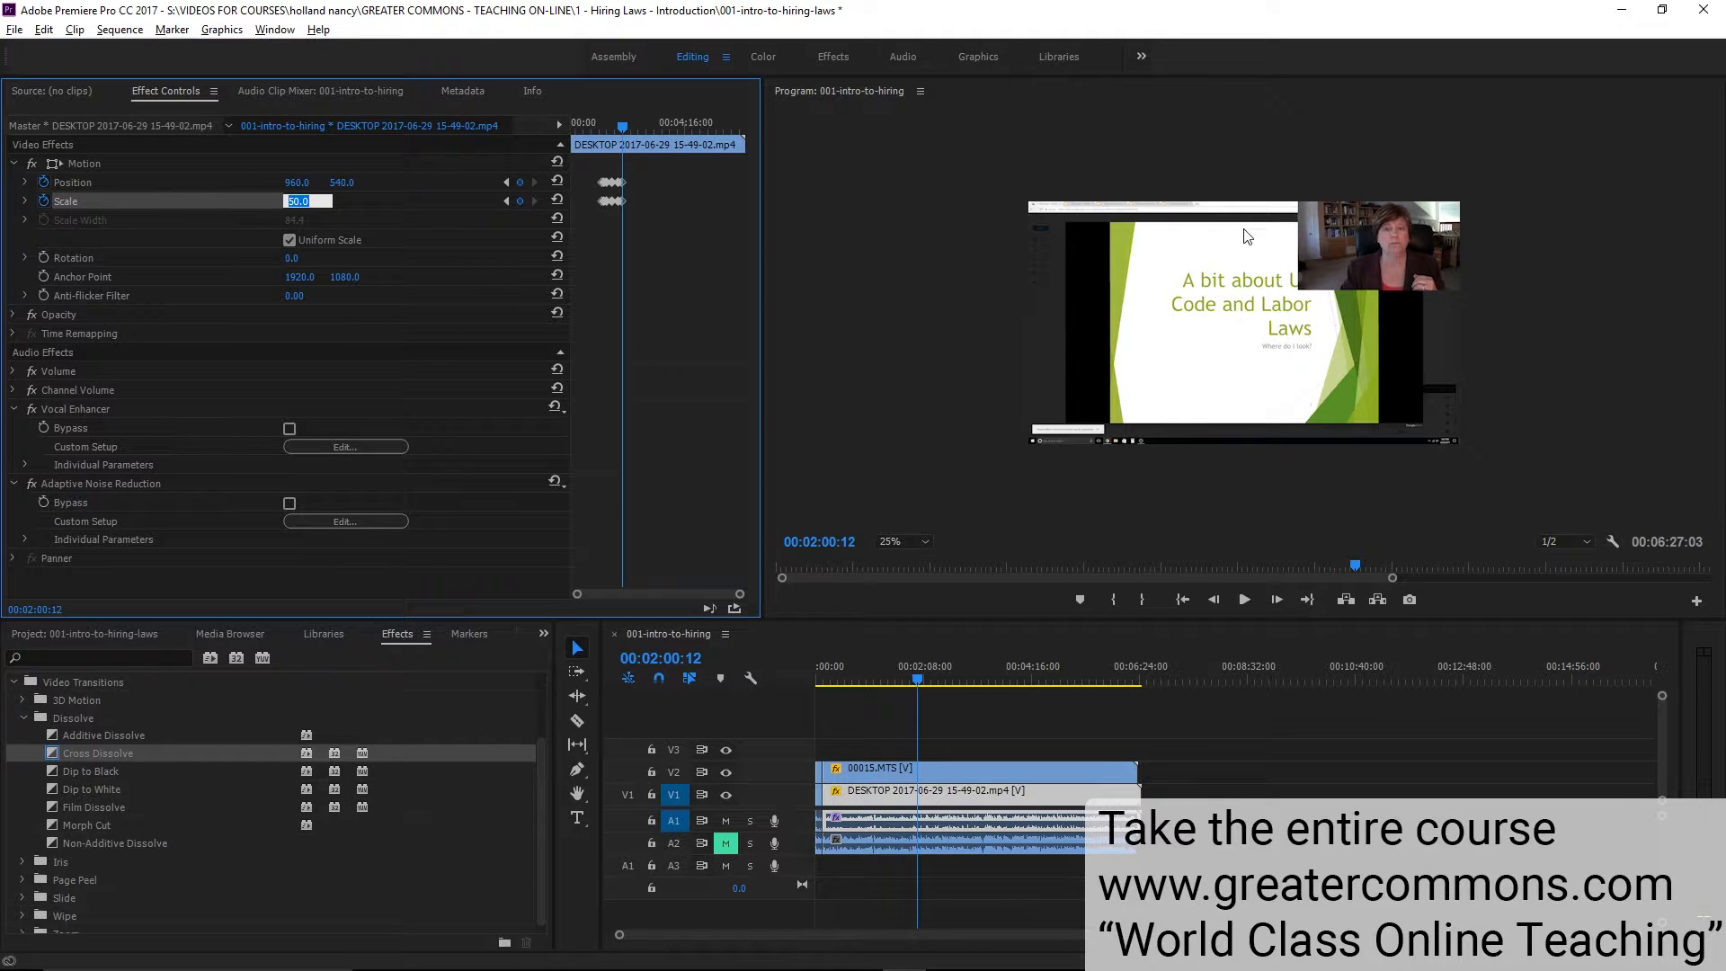
Add Position and Scale keyframes to the presenter clip at 00:01:52:28, aligned with the slide recording's keyframes
left_click(922, 767)
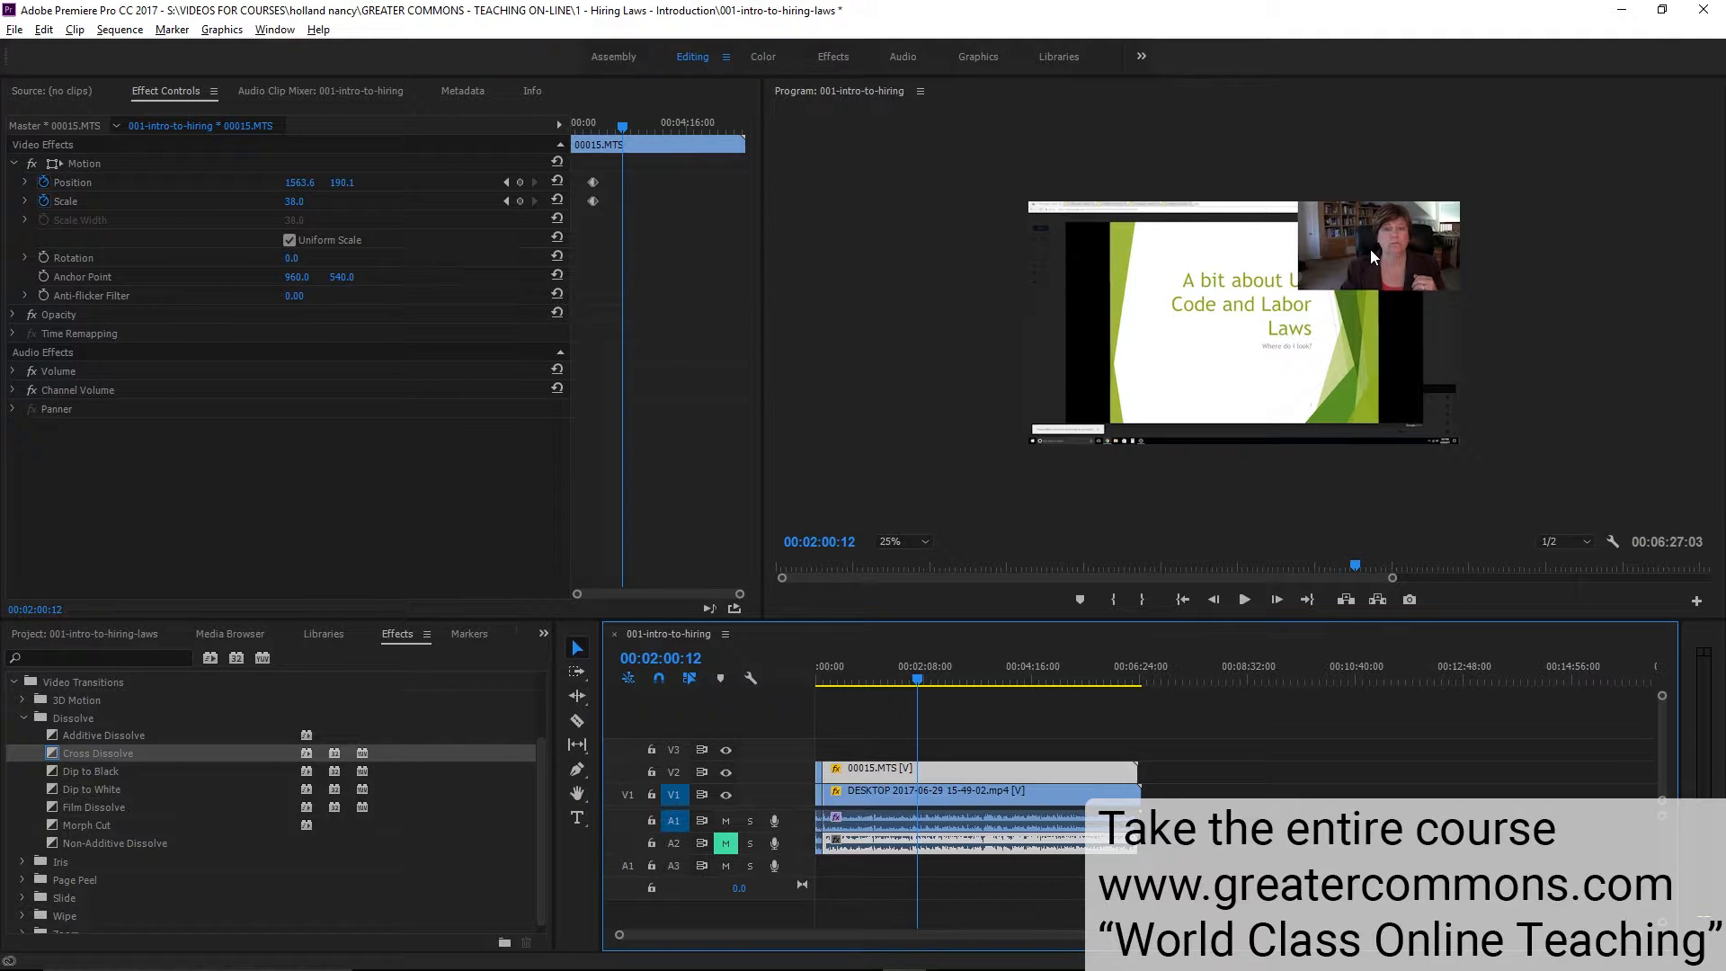
left_click(947, 798)
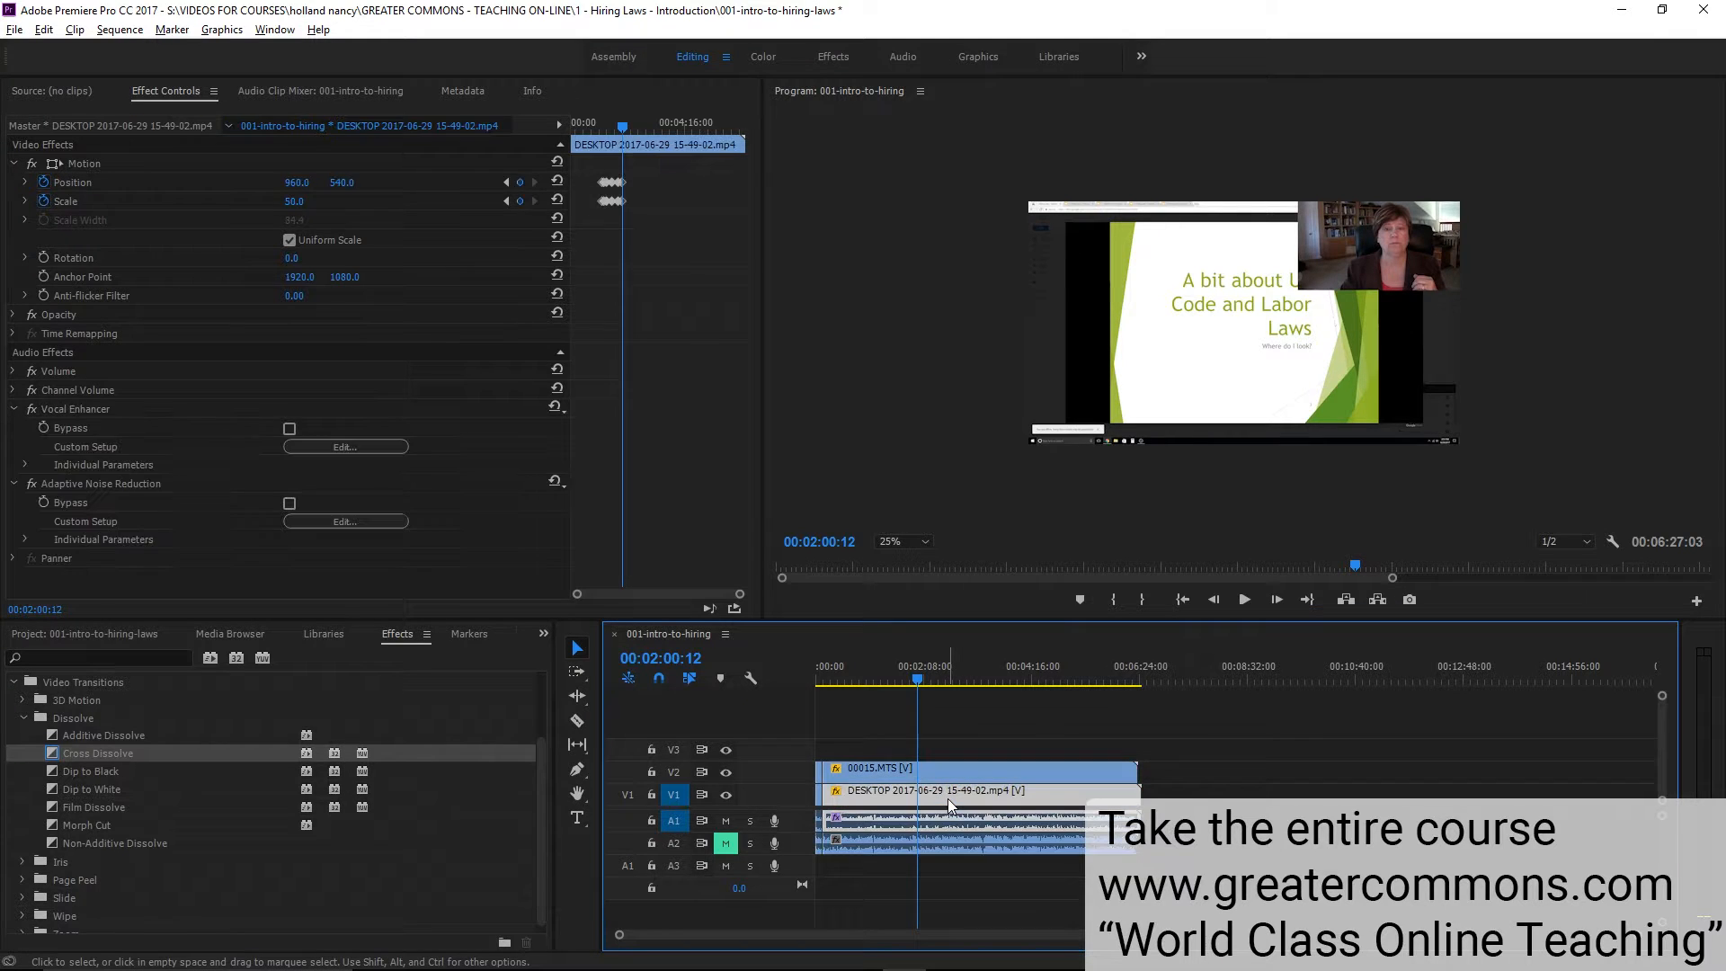
left_click(947, 771)
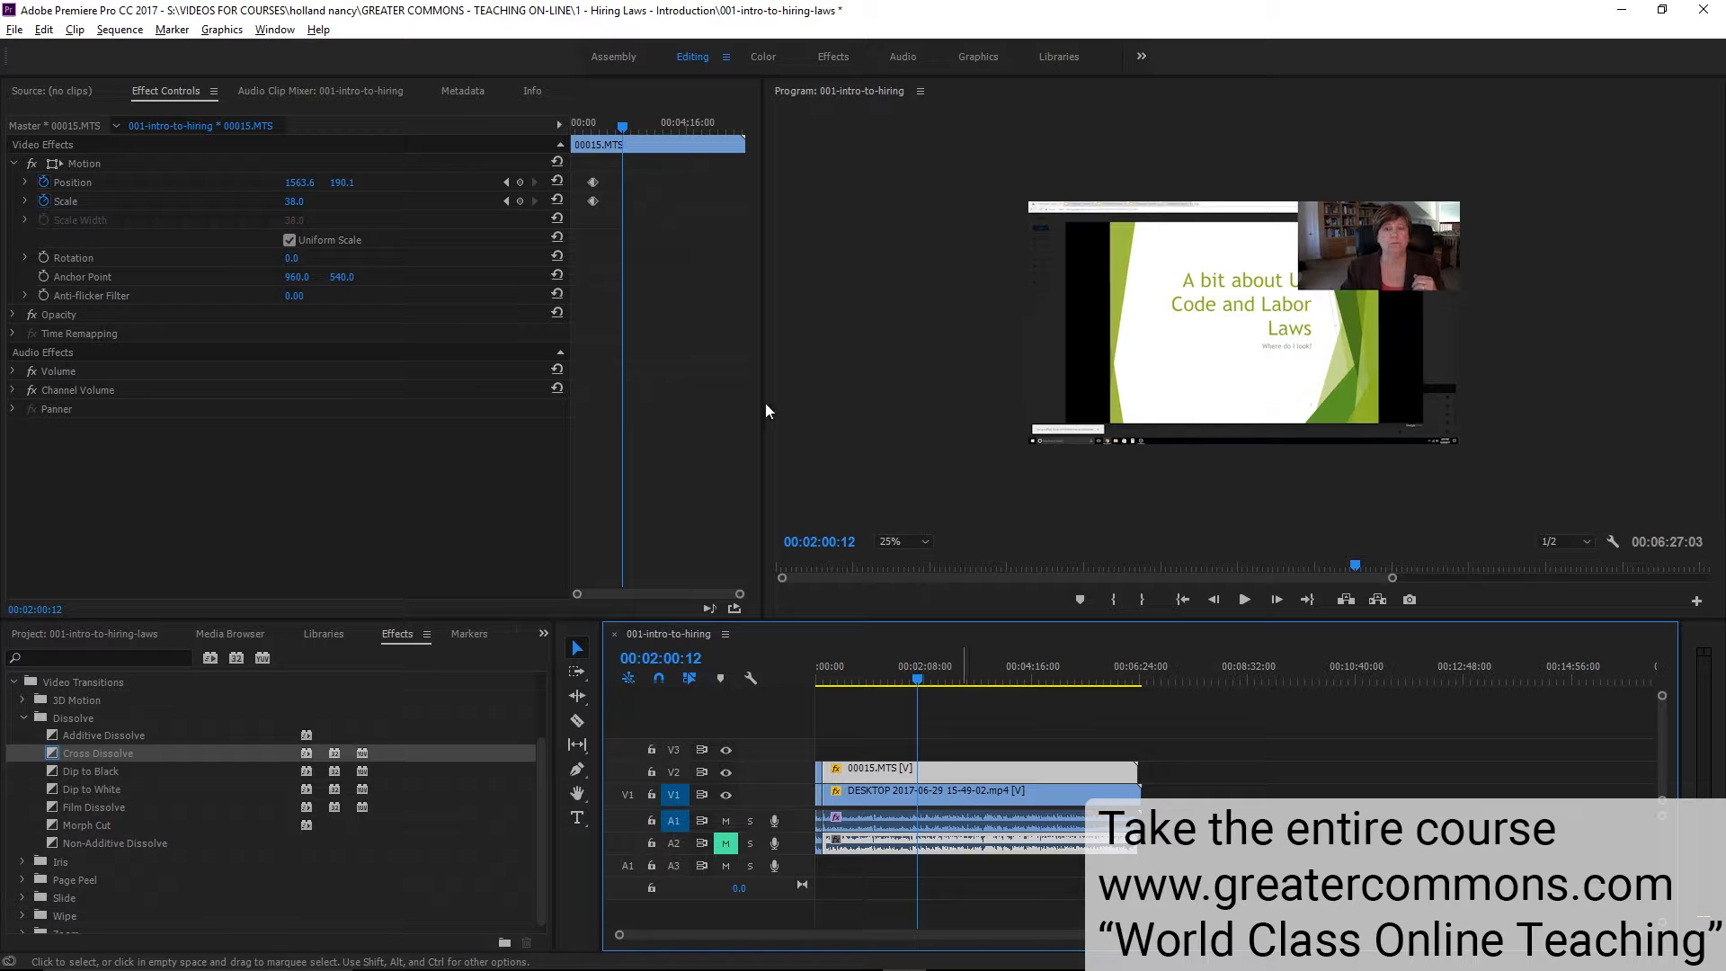
left_click(956, 795)
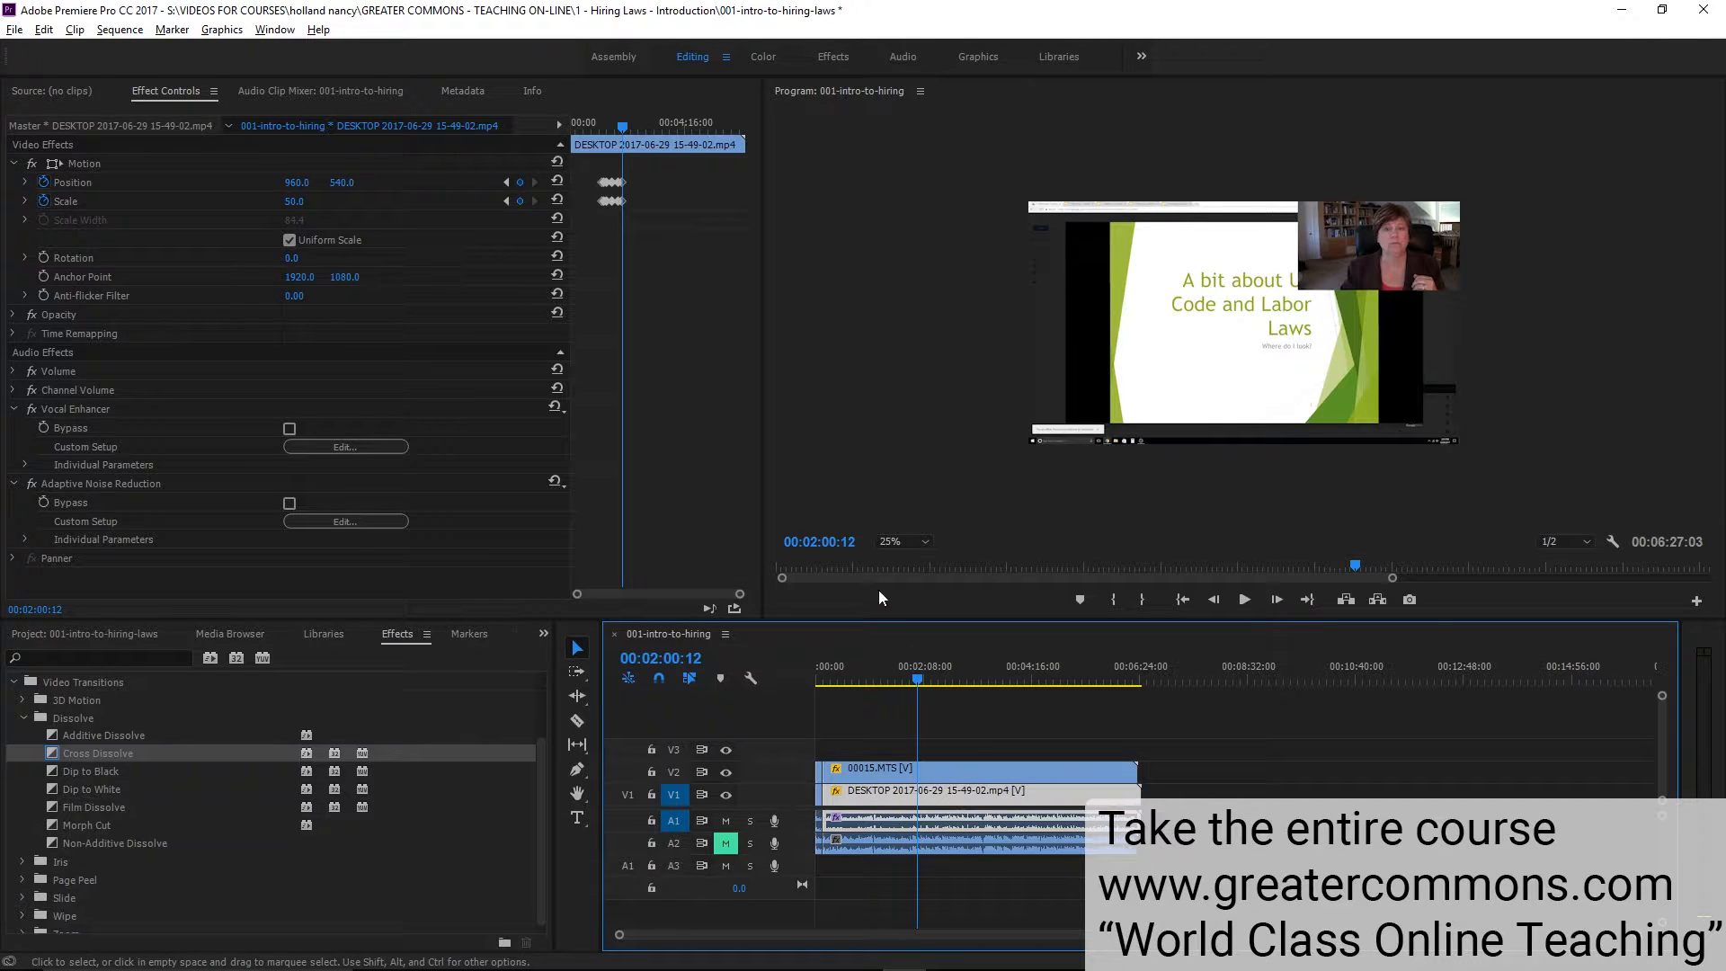
left_click(505, 198)
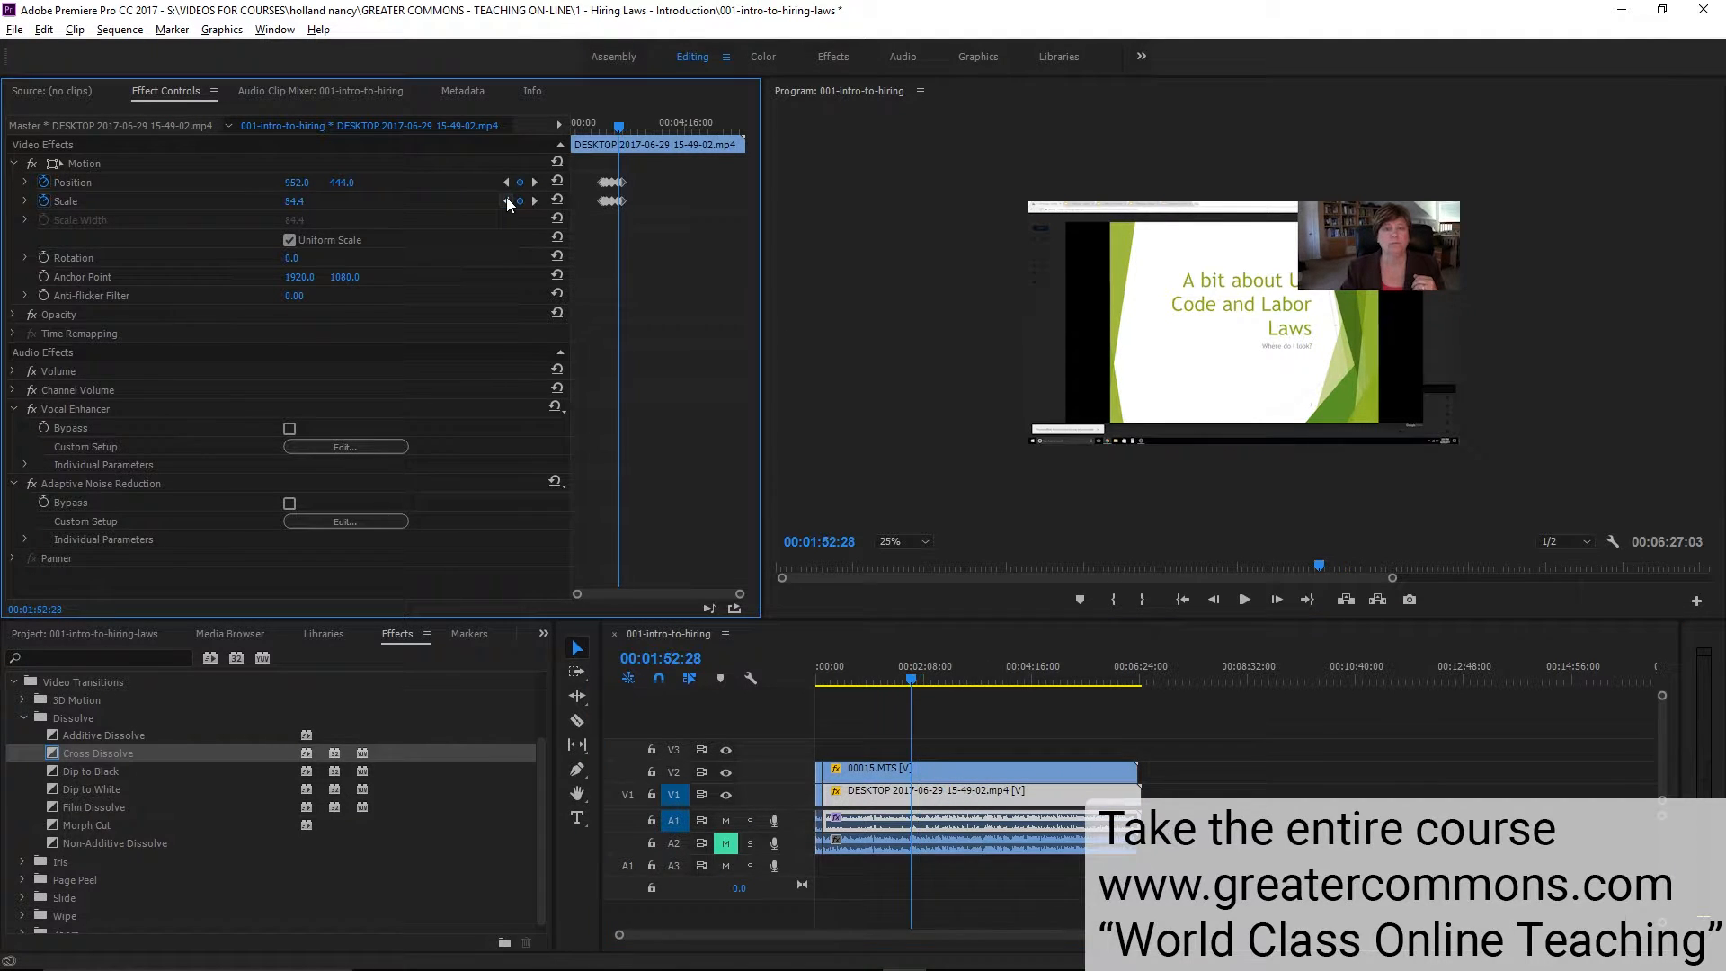
left_click(888, 771)
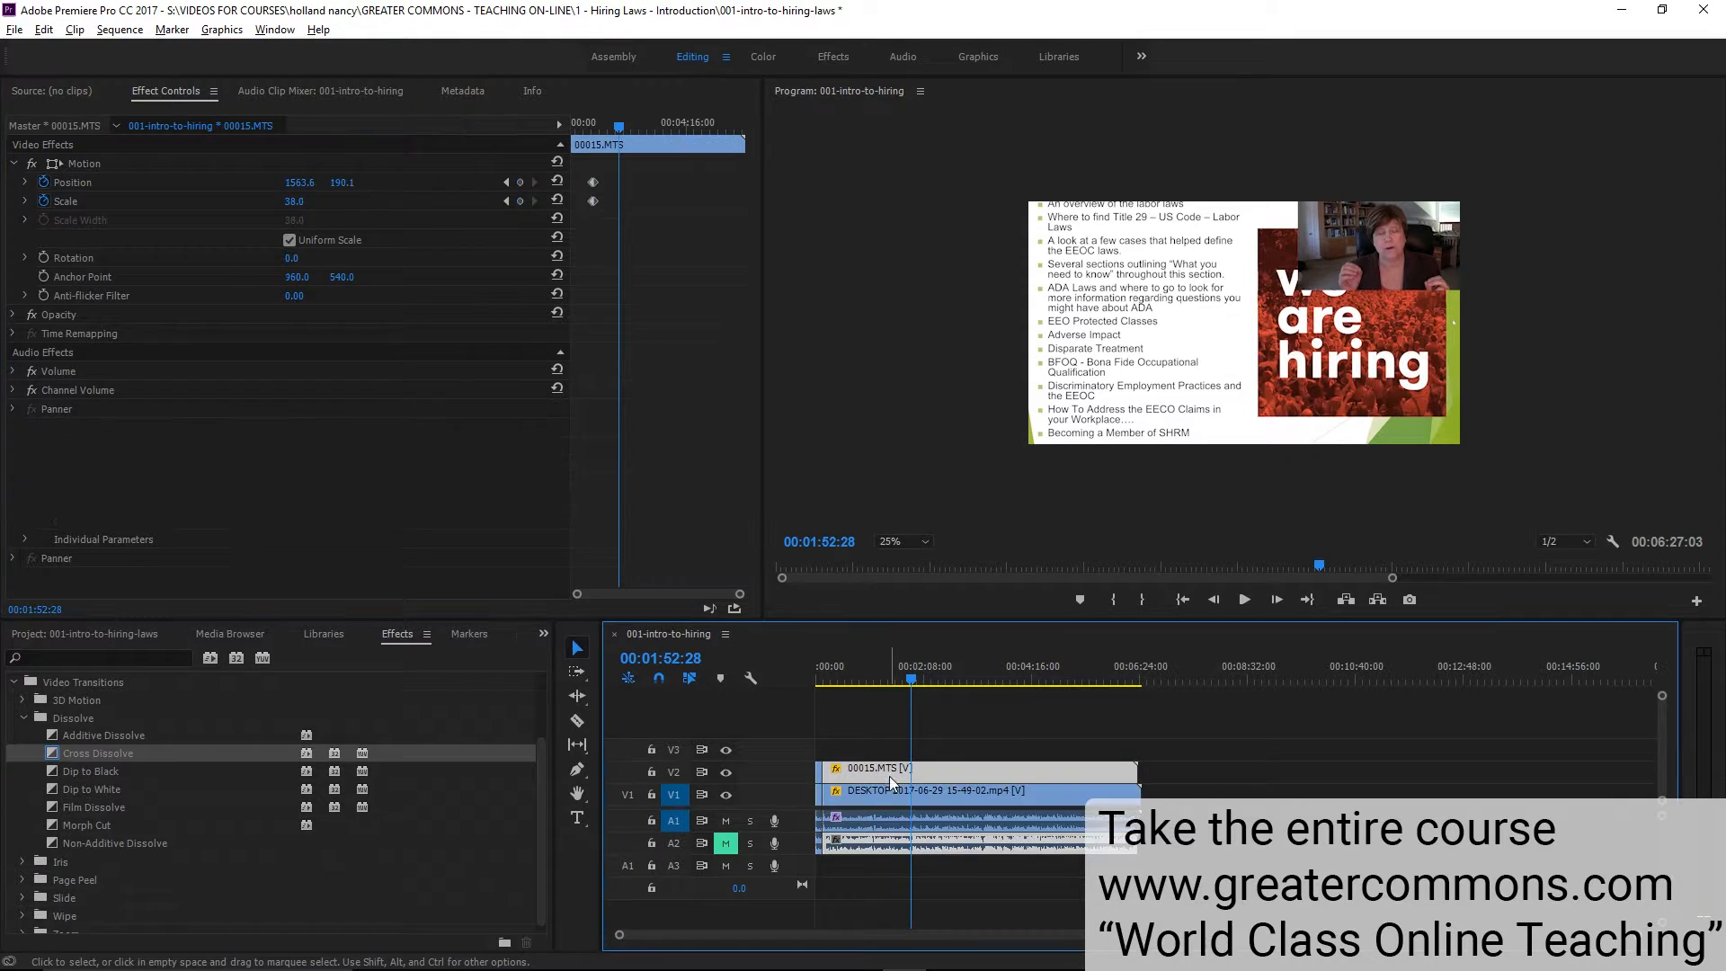
left_click(519, 183)
left_click(518, 202)
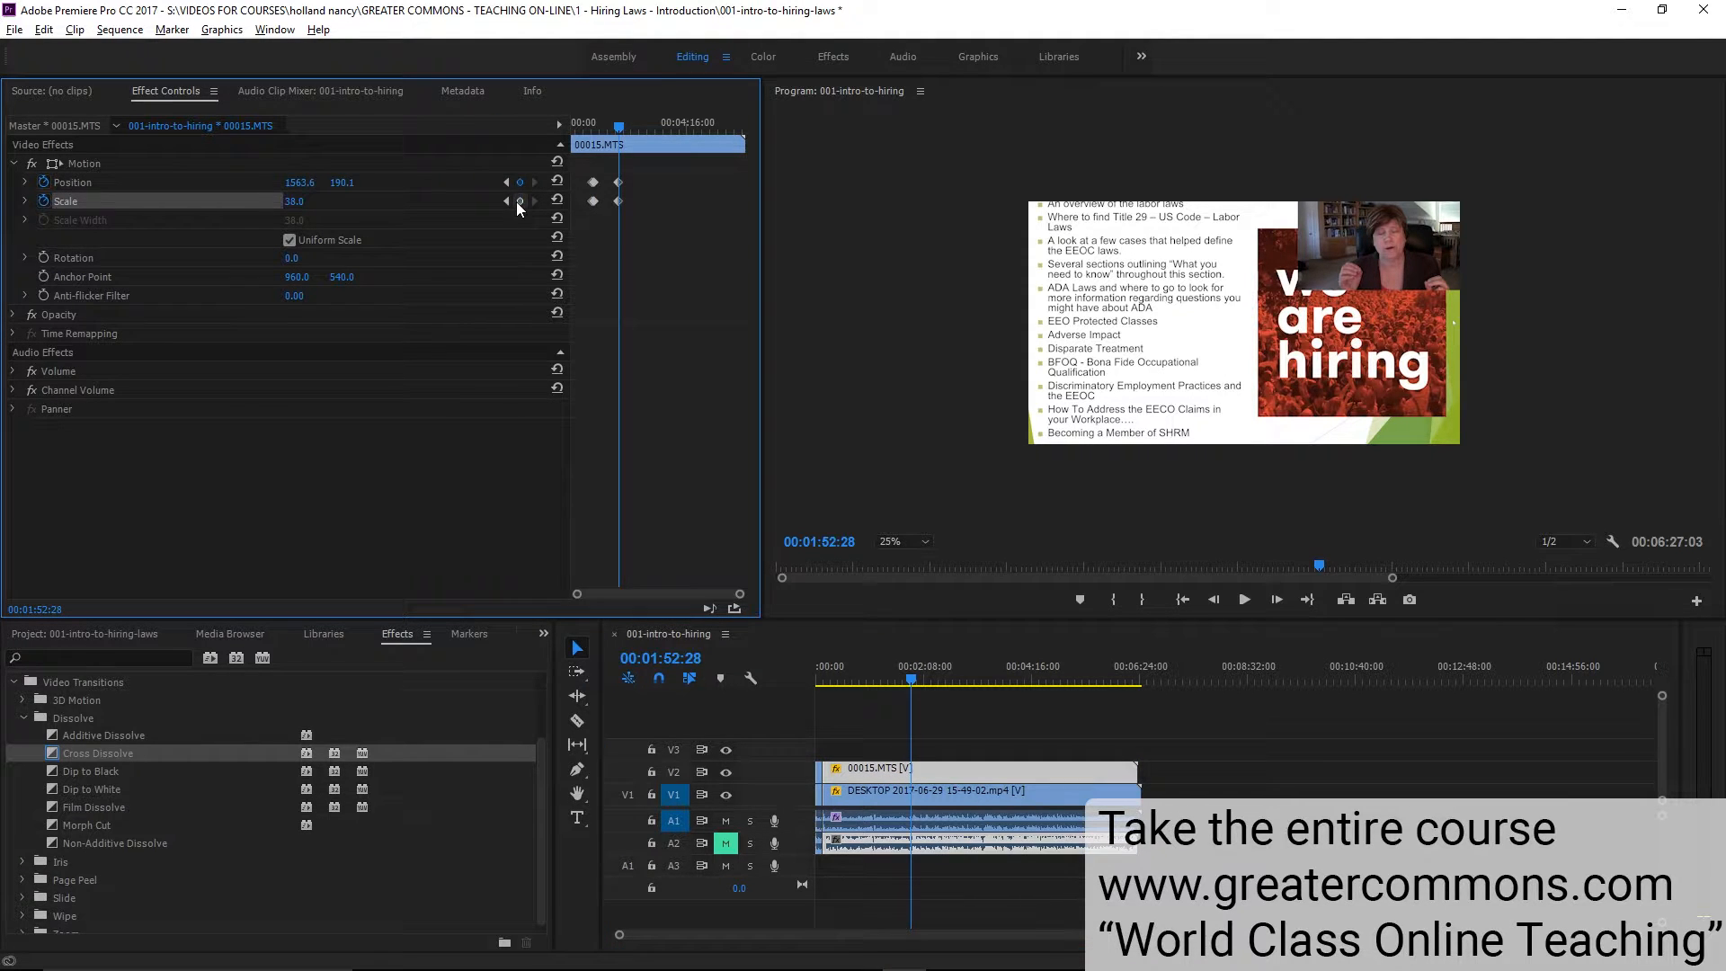
Add presenter clip Position and Scale keyframes at 00:02:00:12 and shrink the inset to about 29.1 at position 1651.6, 150.1, in the frame's upper-right corner
left_click(886, 793)
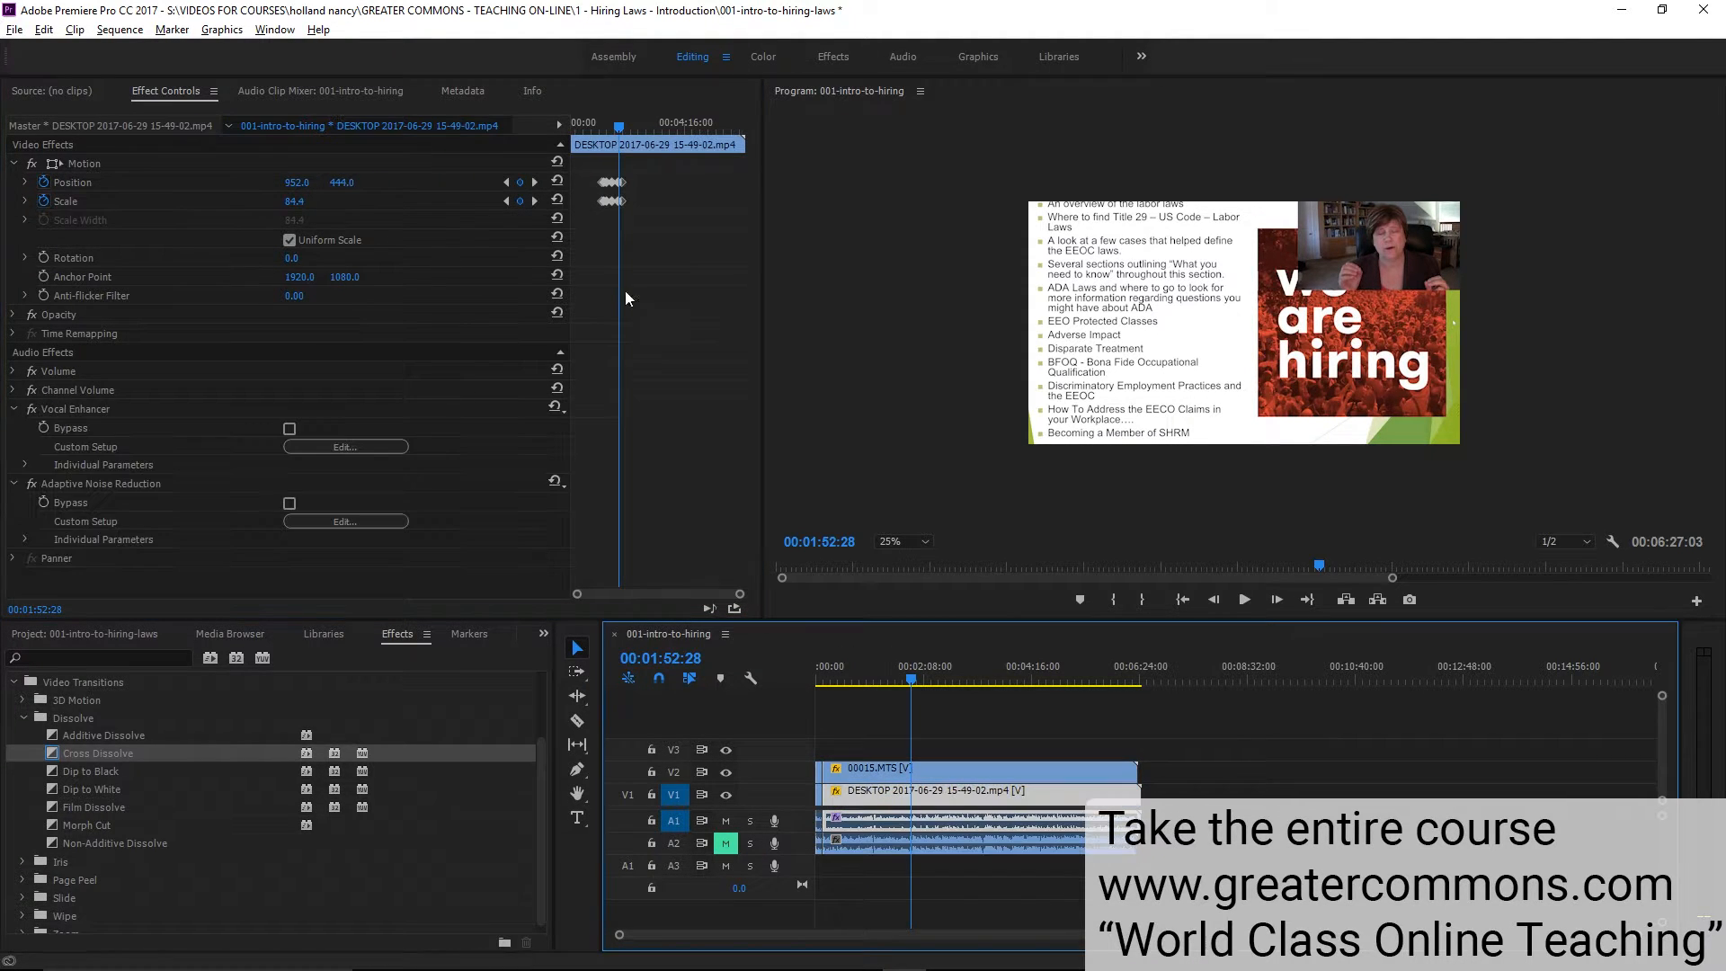
left_click(532, 201)
left_click(888, 772)
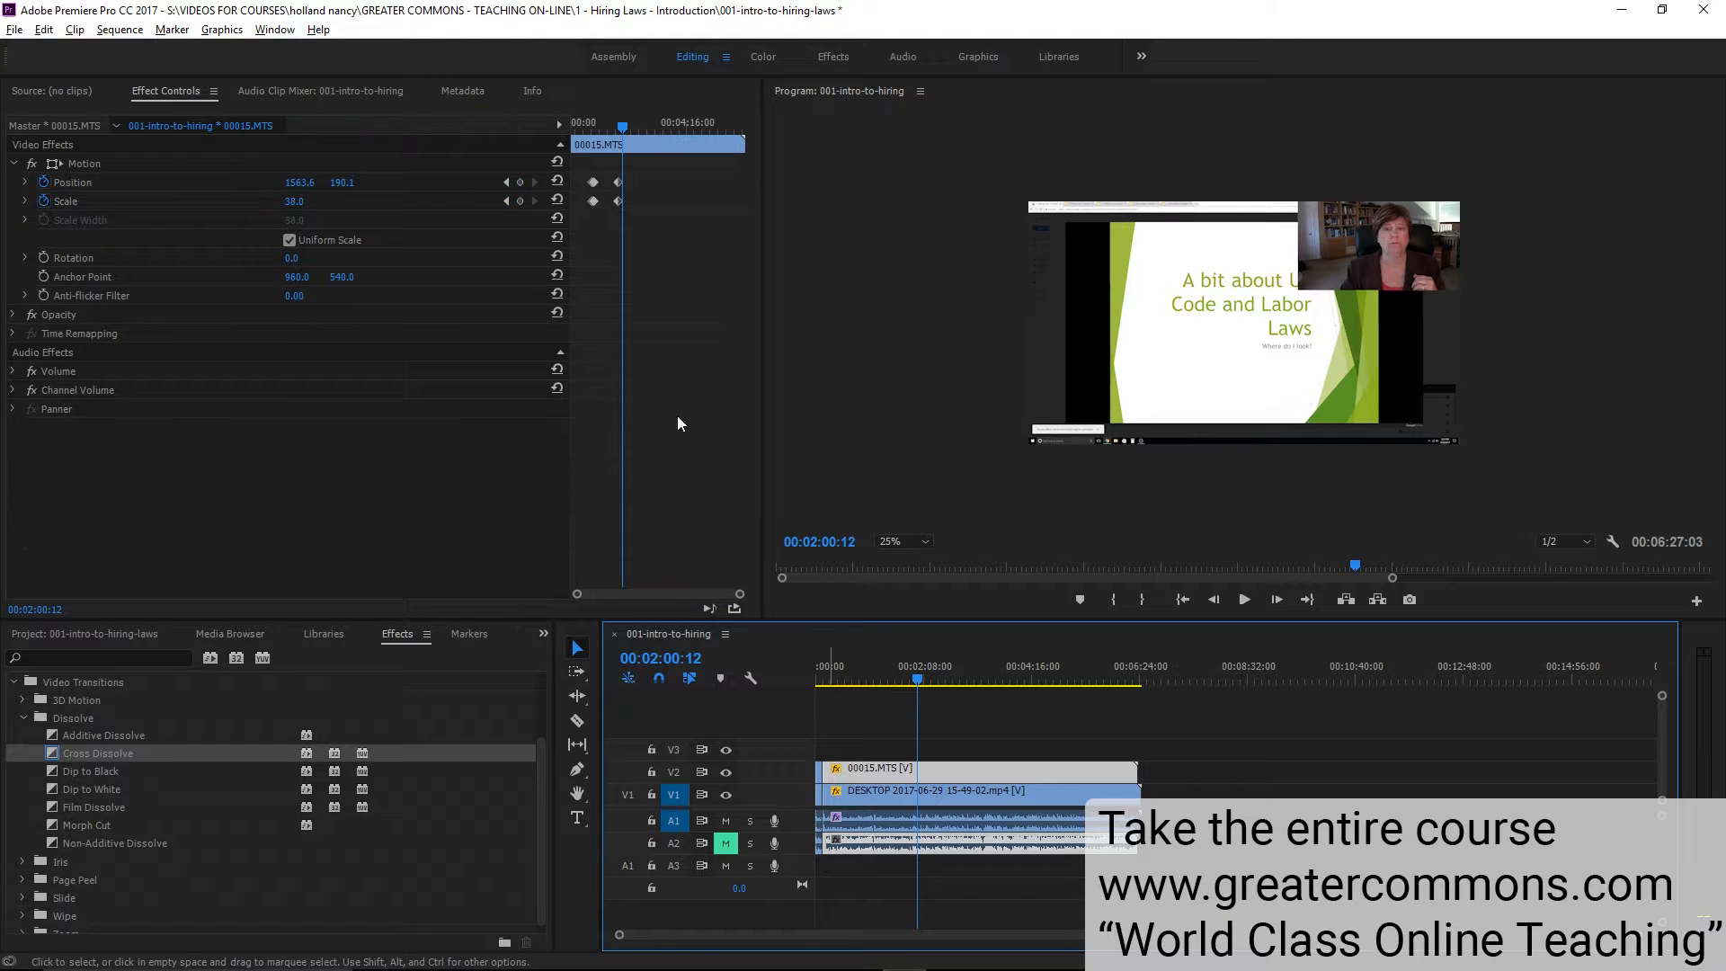
left_click(520, 200)
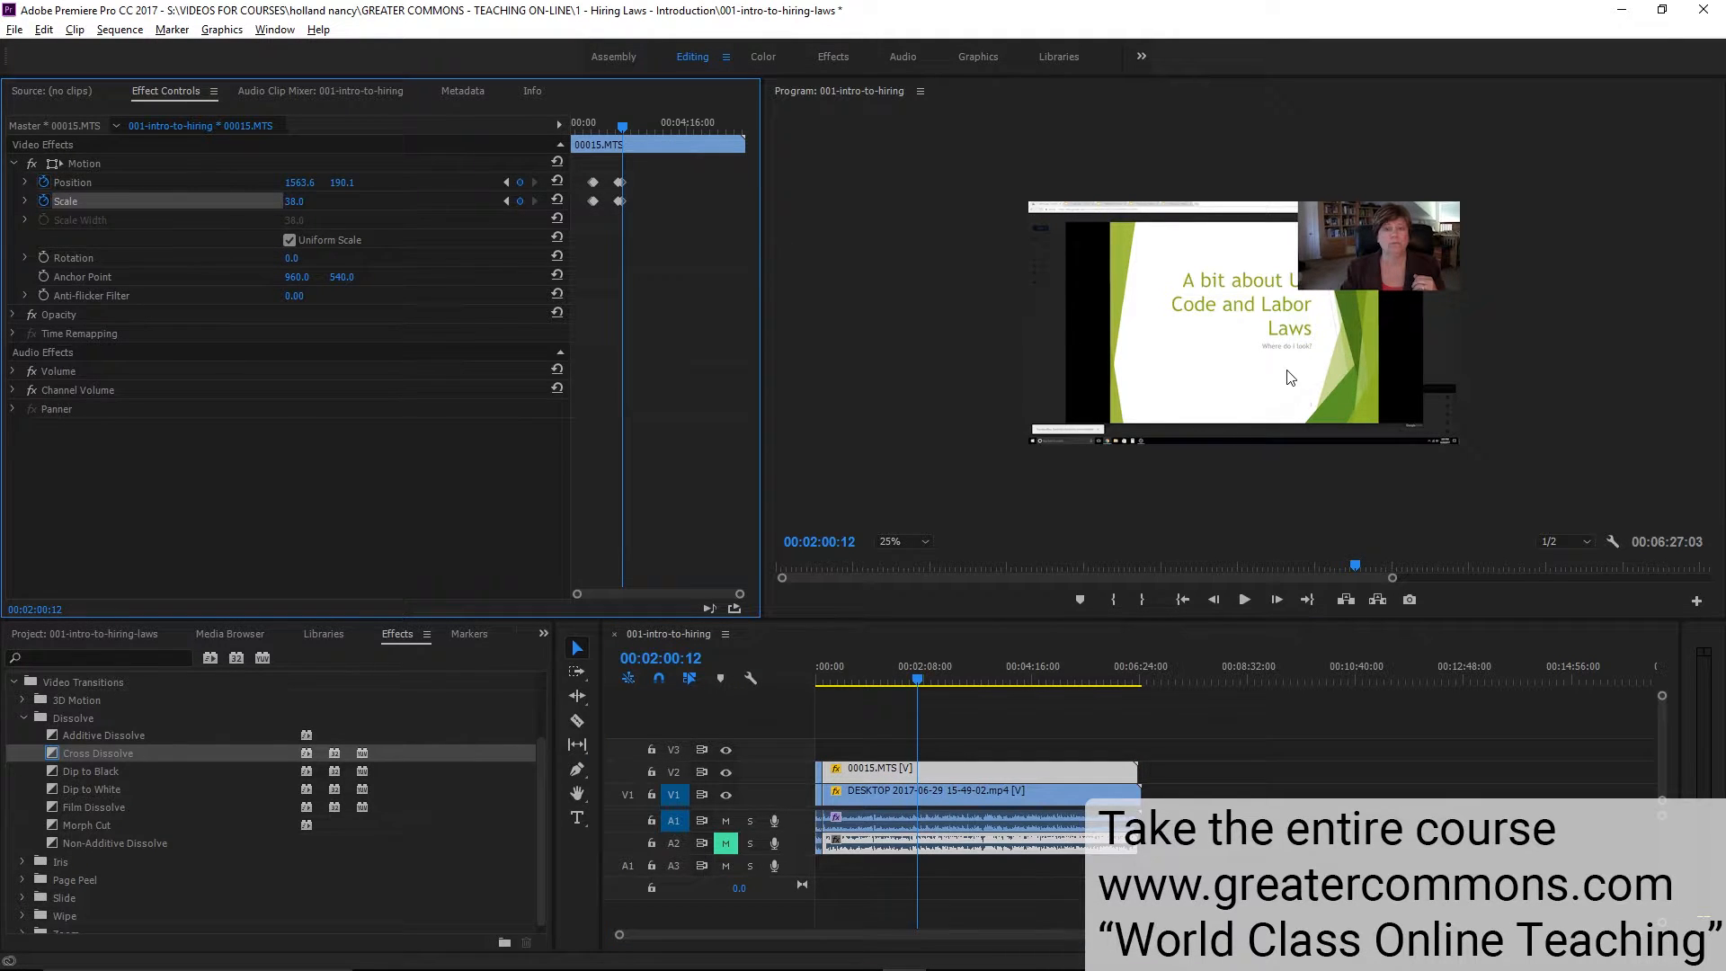
left_click(56, 162)
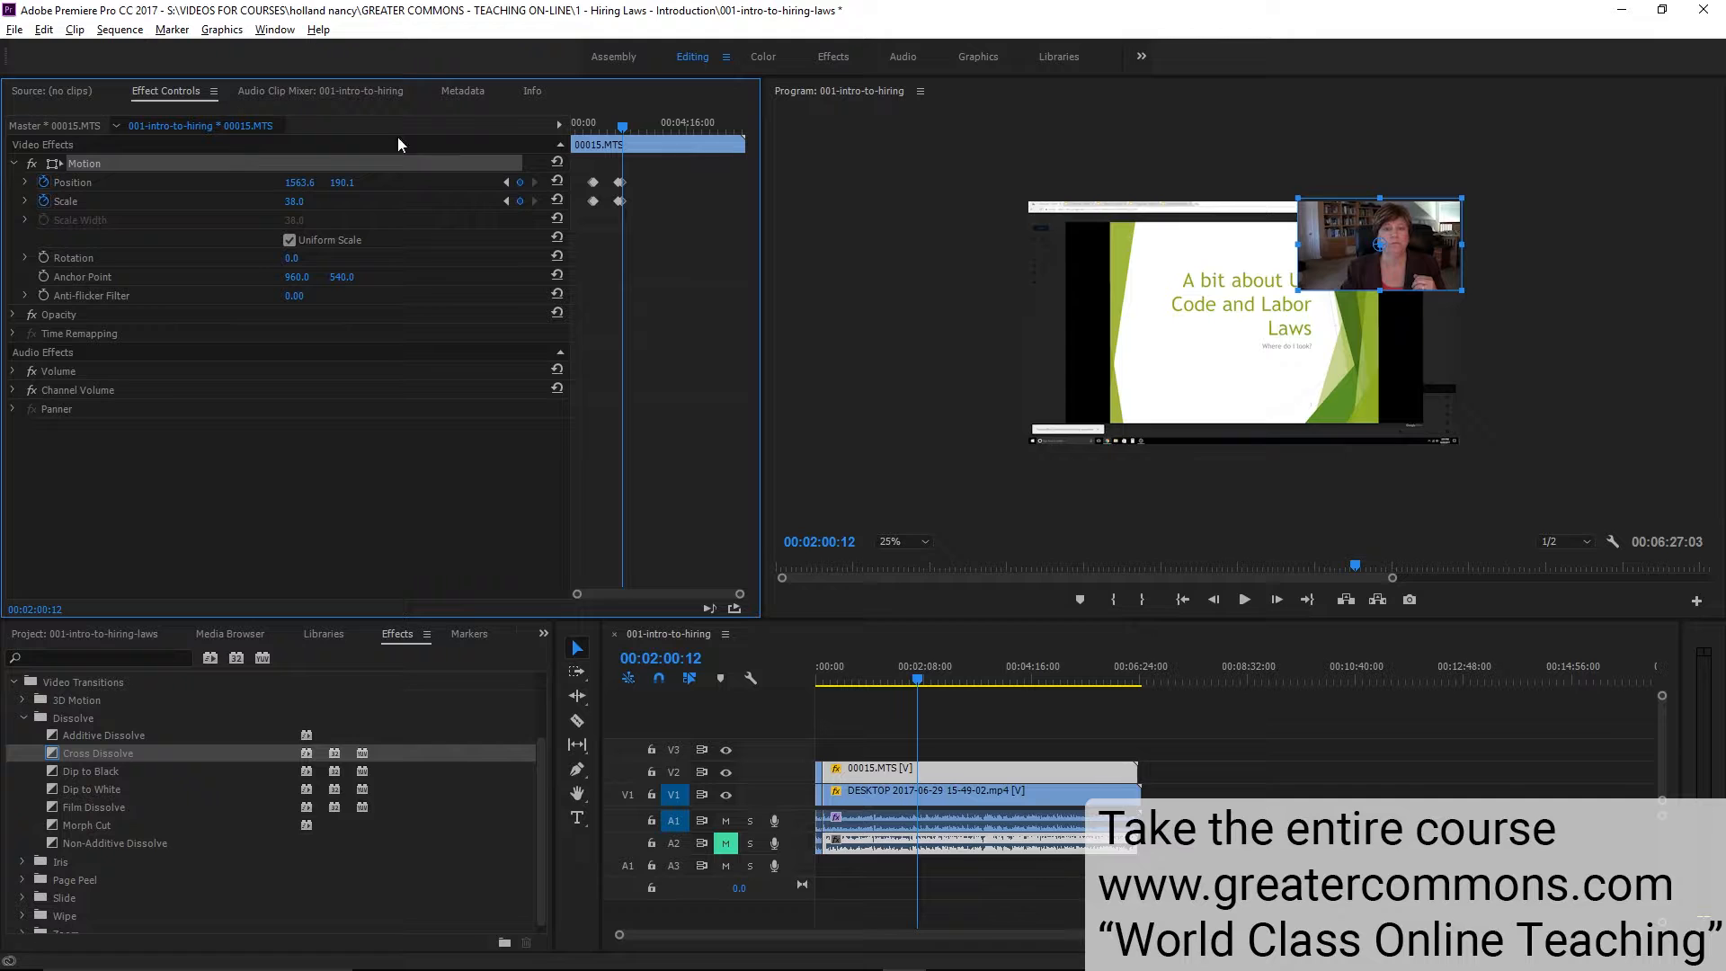
left_click_drag(1298, 289, 1363, 263)
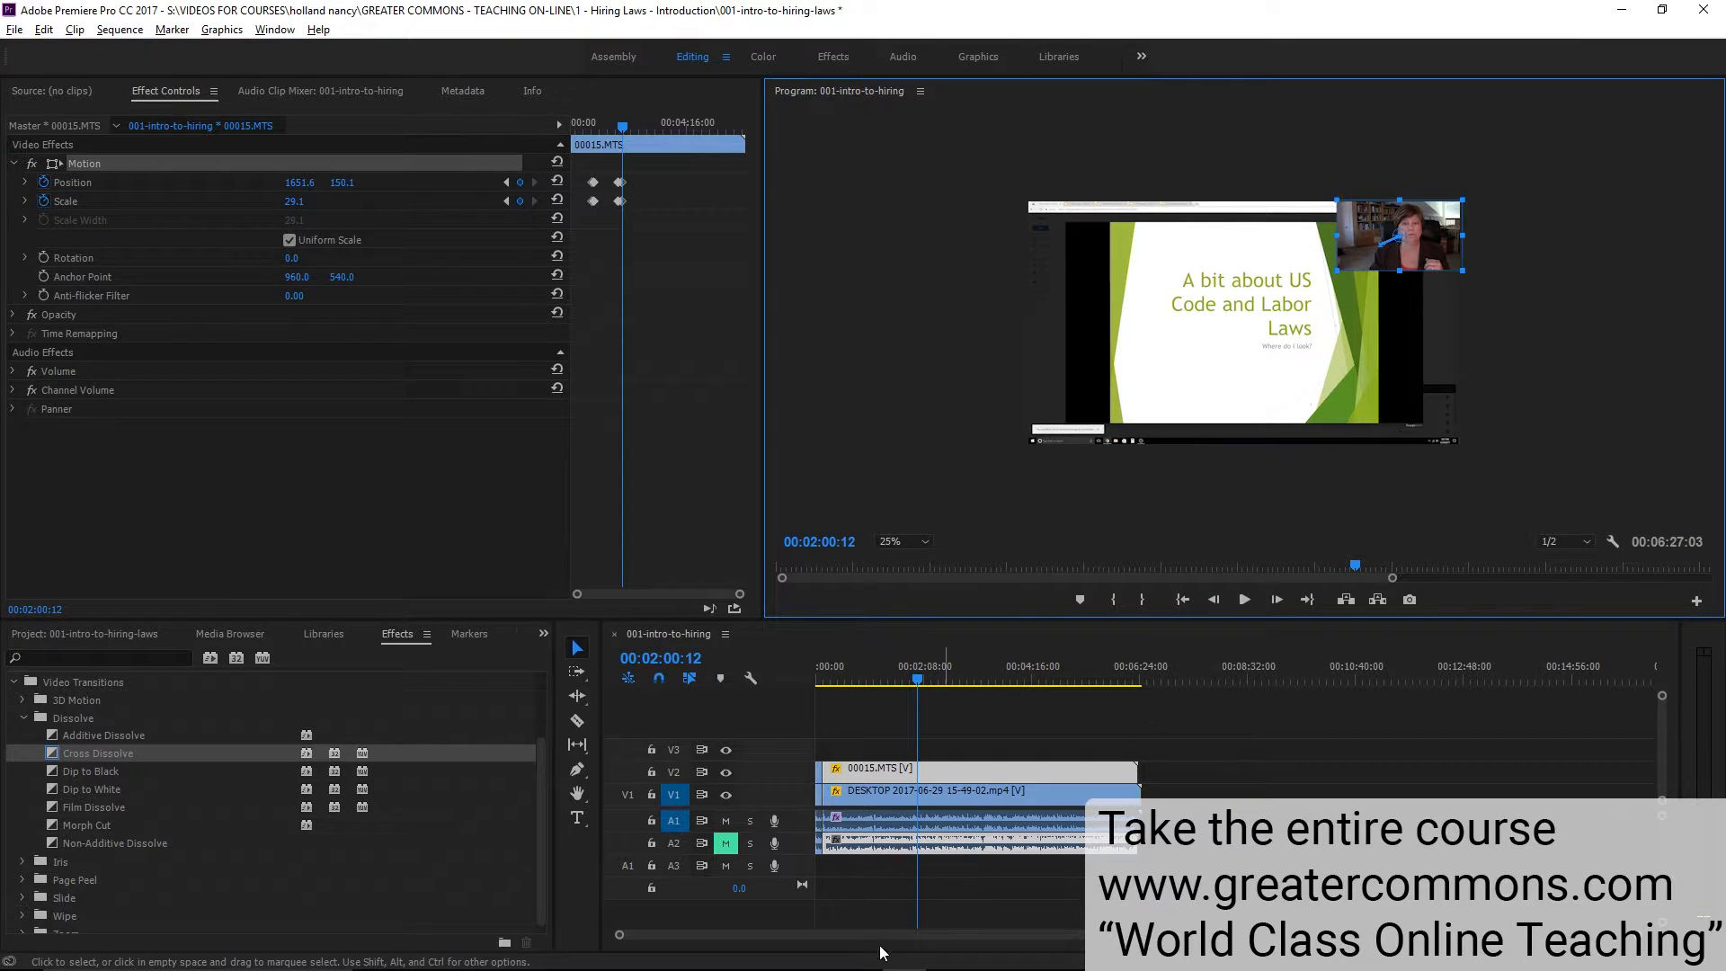
Review the sequence from 00:01:52:28 through the Example of Code Law slide to 00:03:18:13, with the program preview zoom set to Fit
left_click(505, 199)
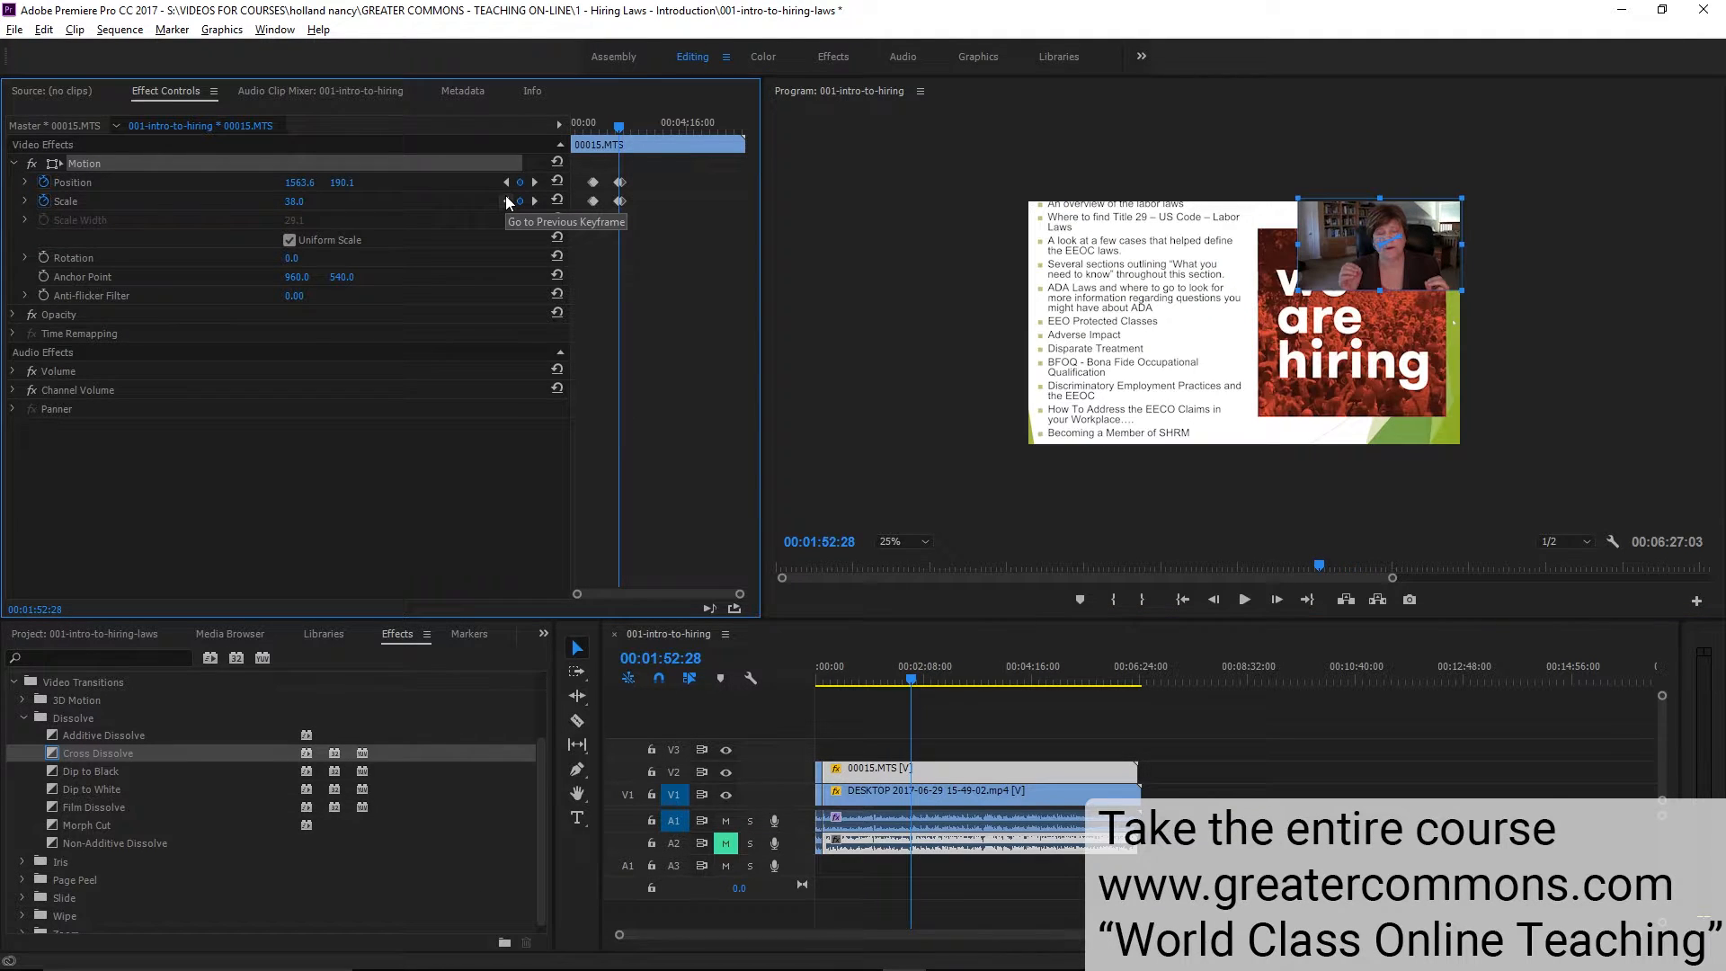
key("space")
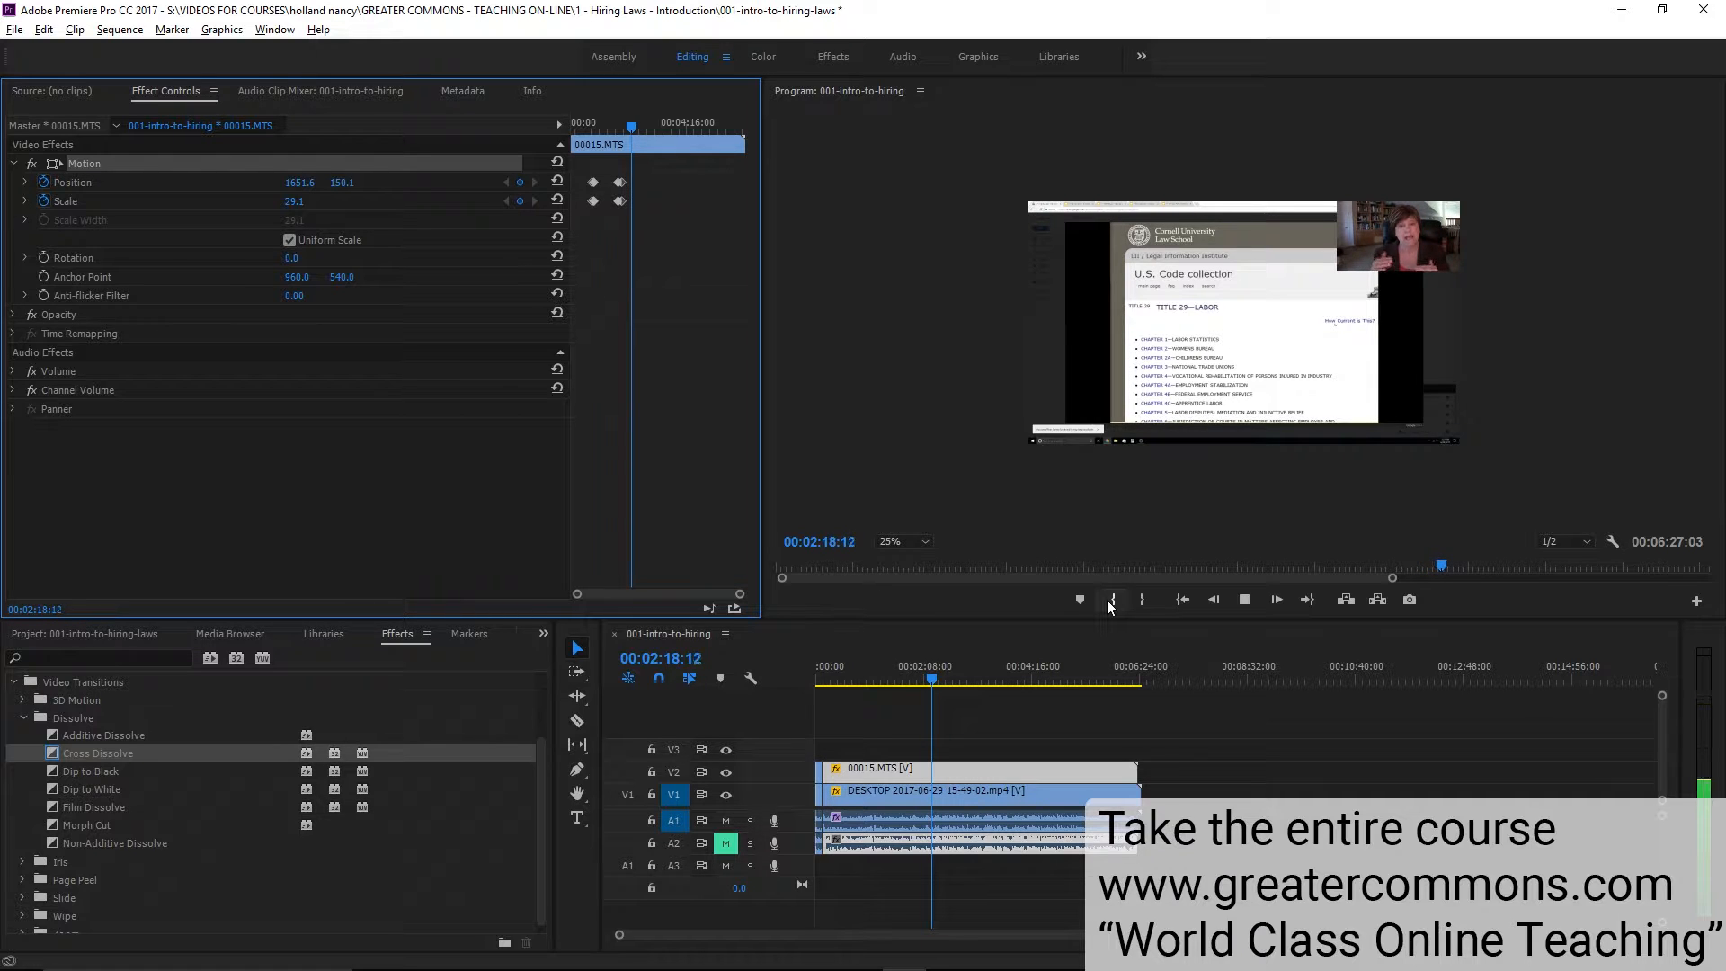
left_click(929, 543)
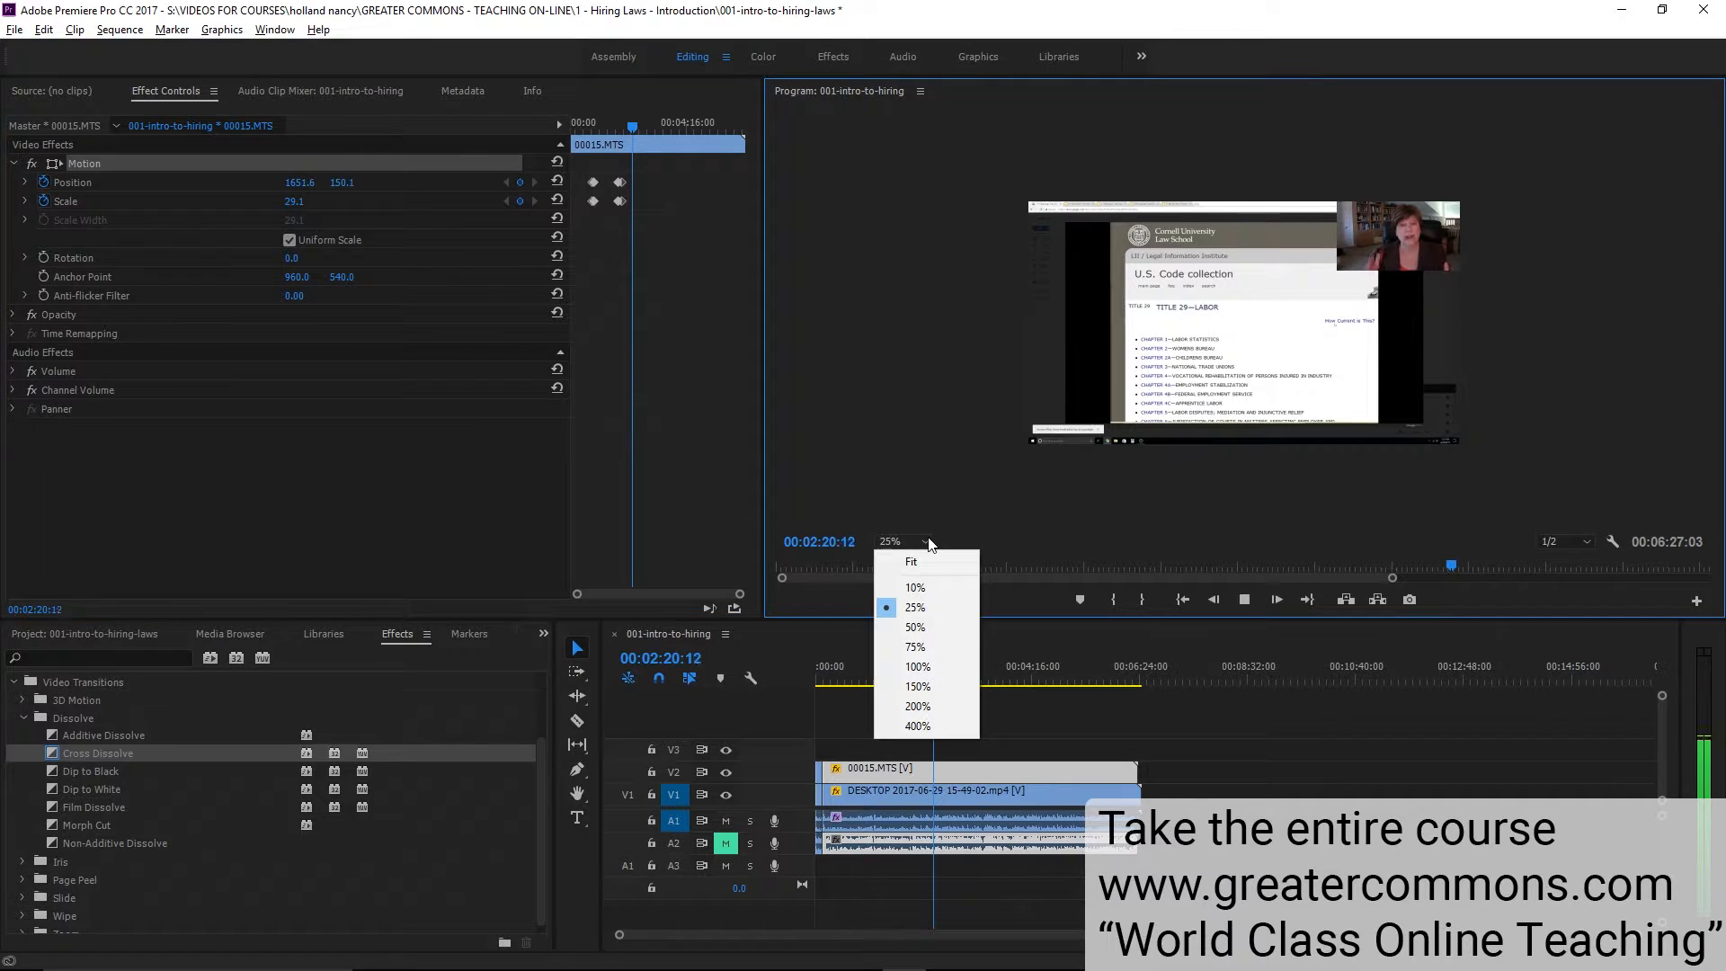
left_click(923, 562)
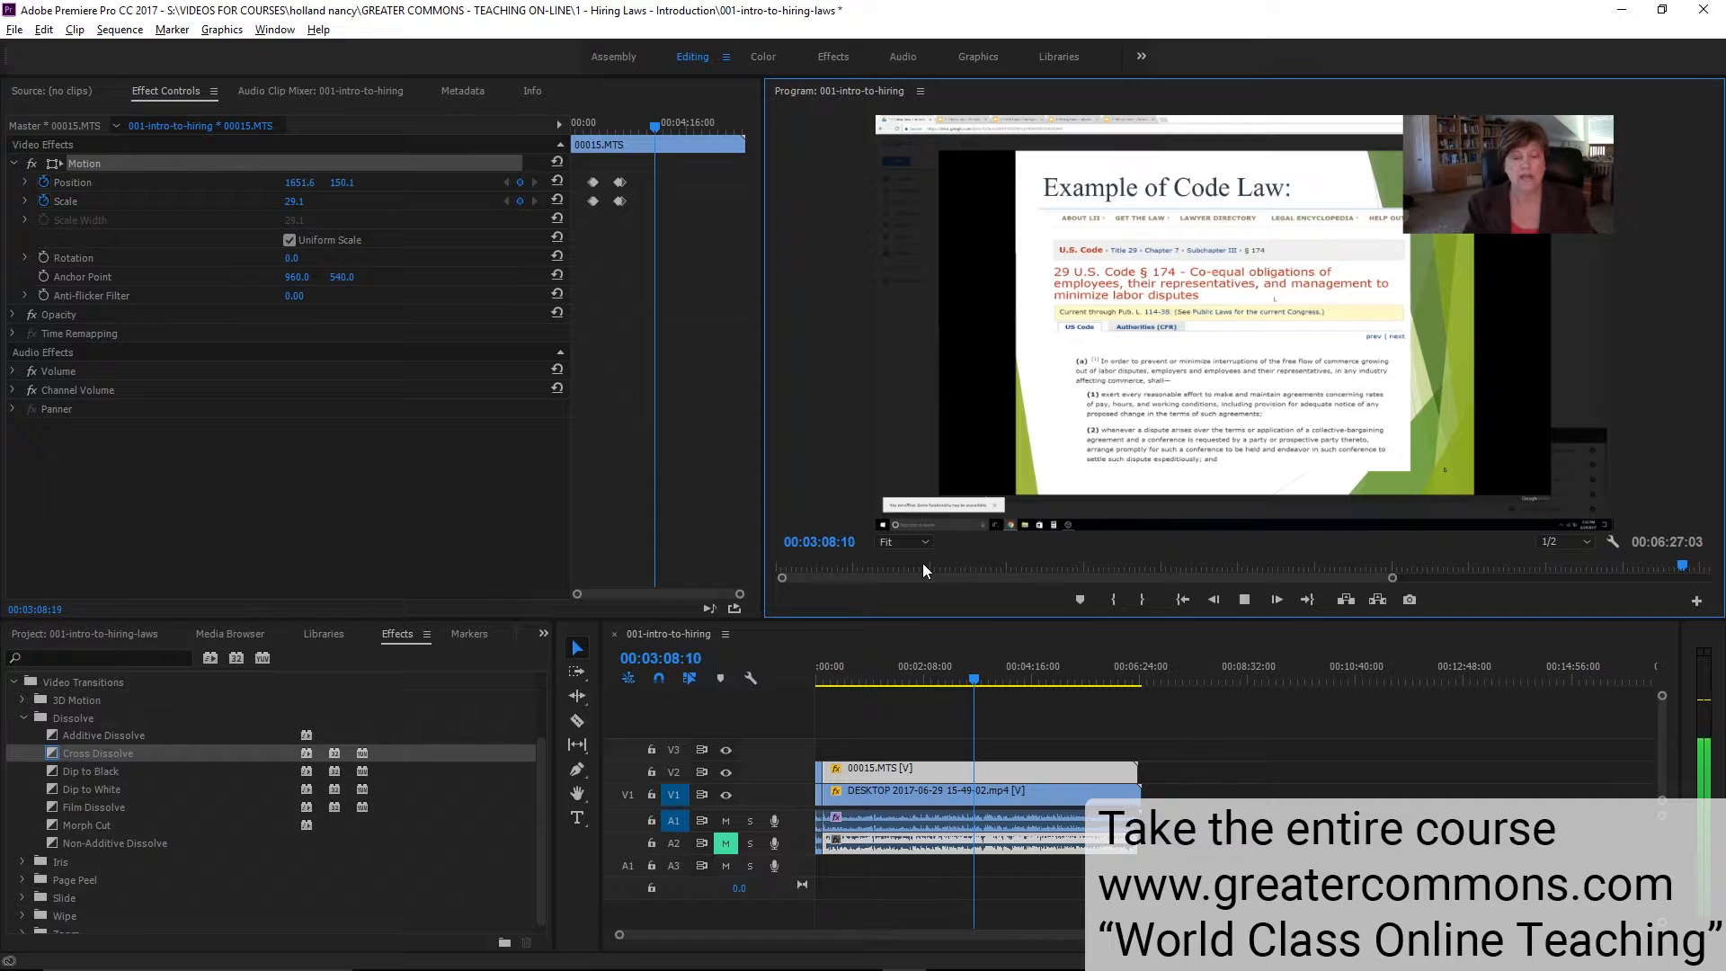
key("space")
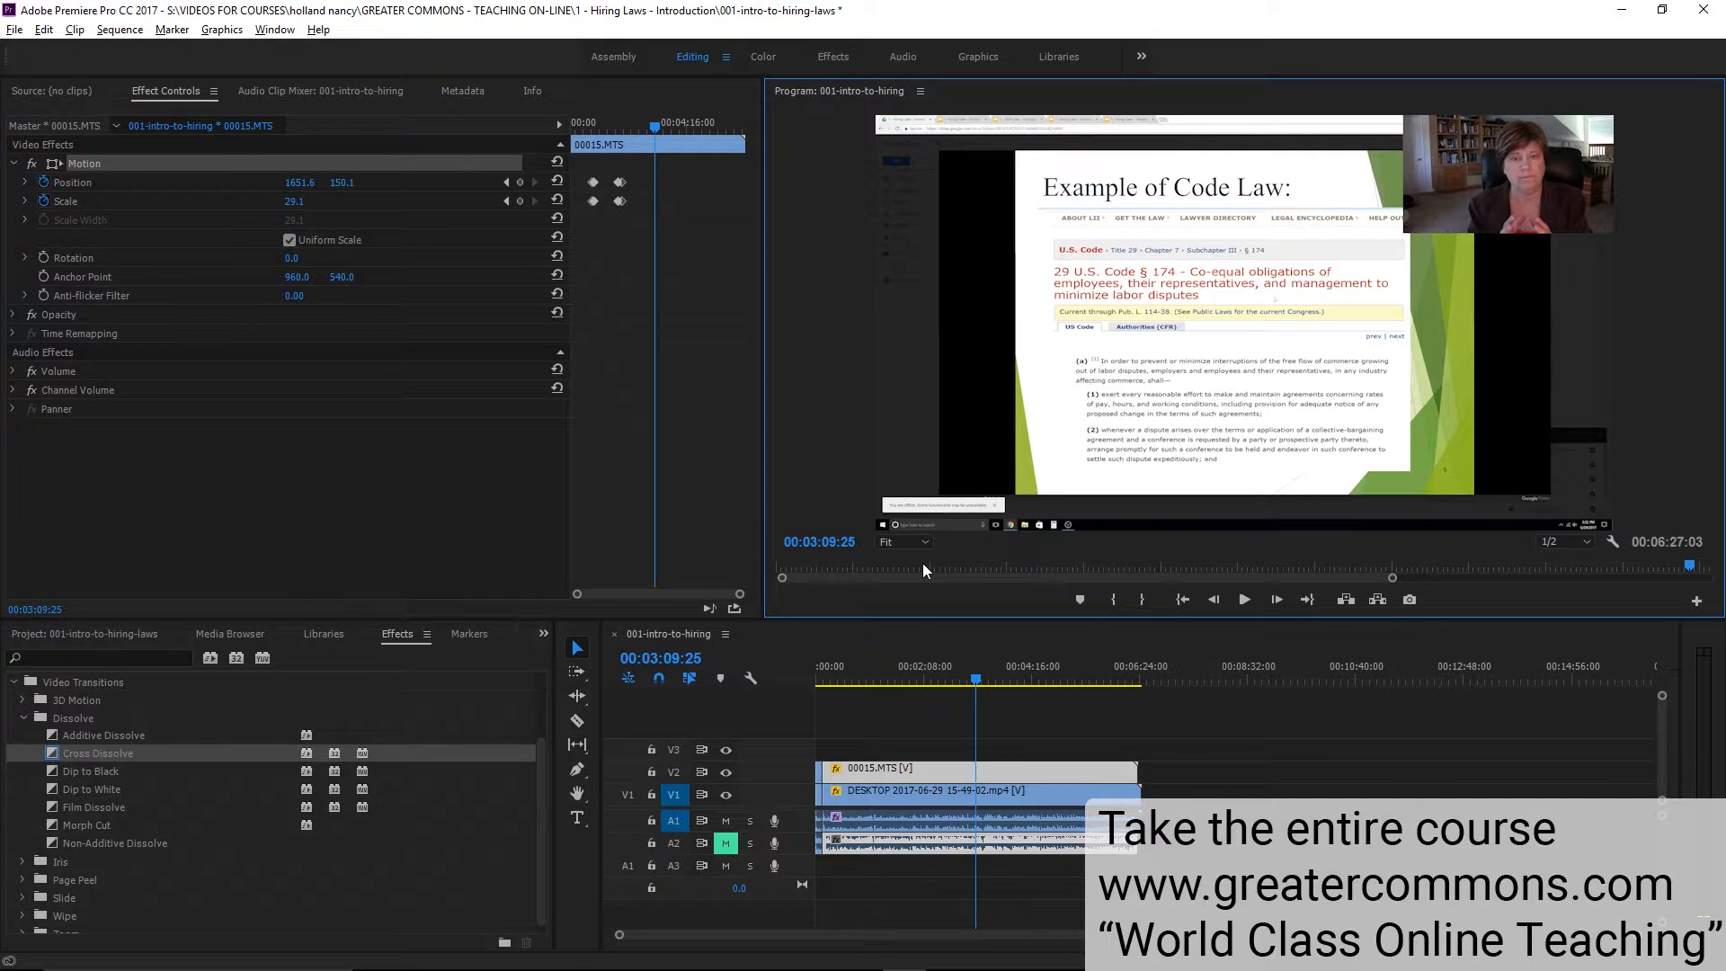
key("space")
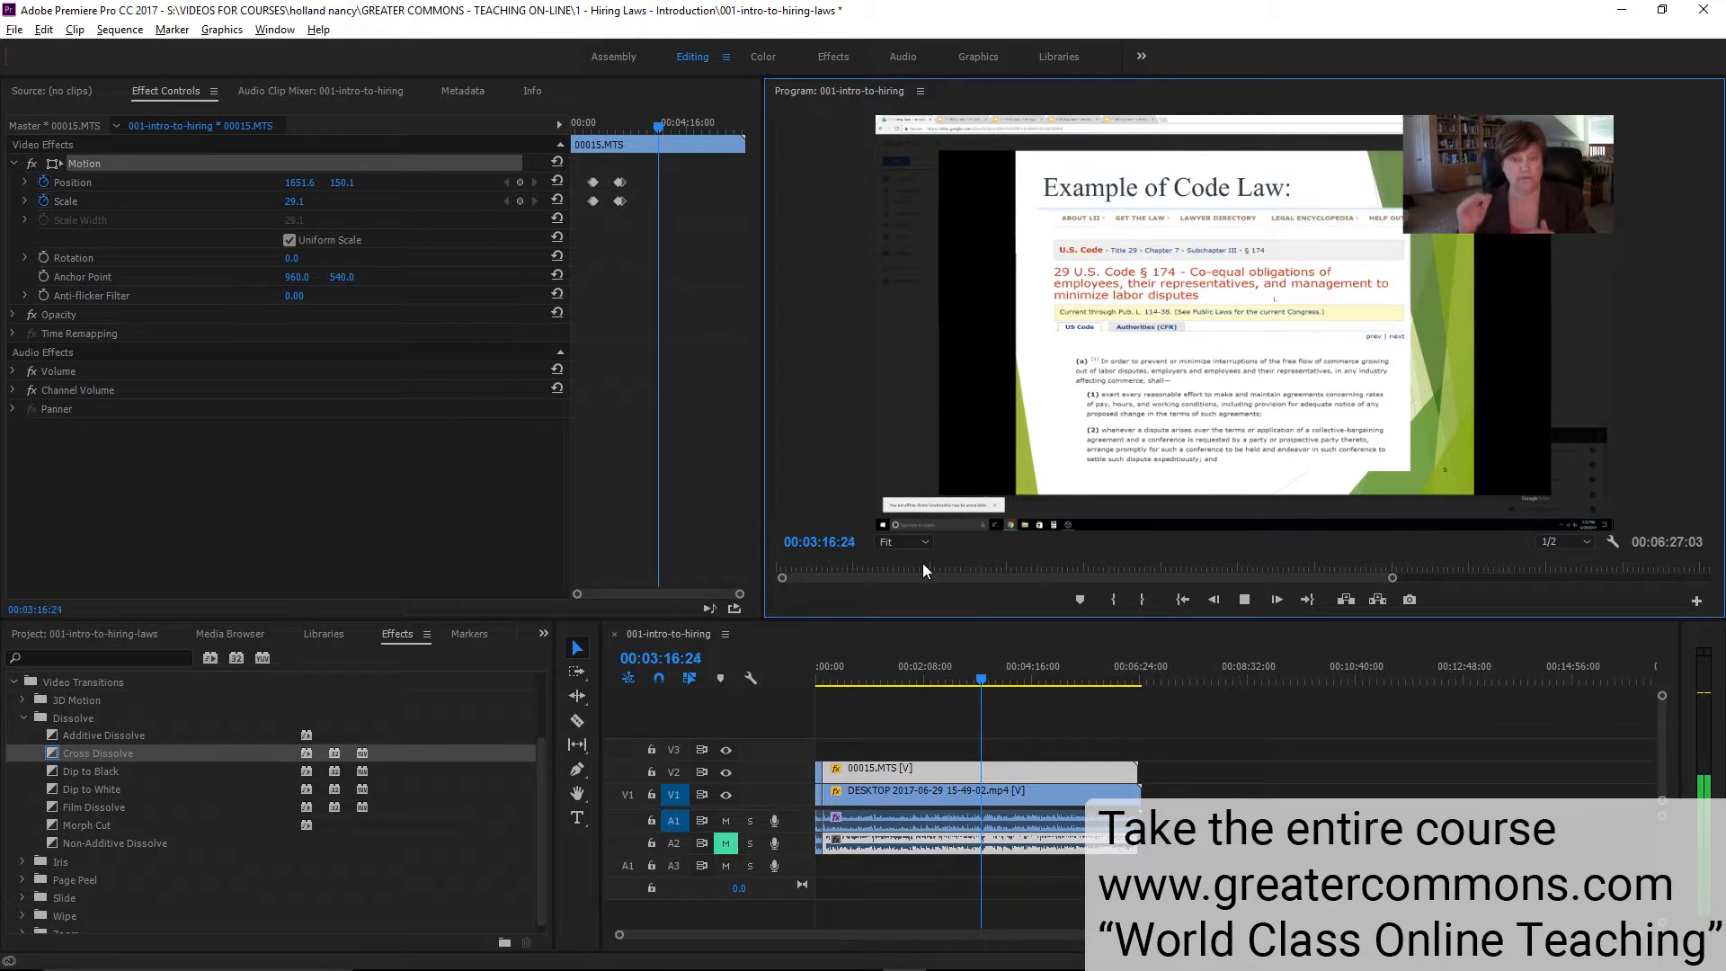
key("space")
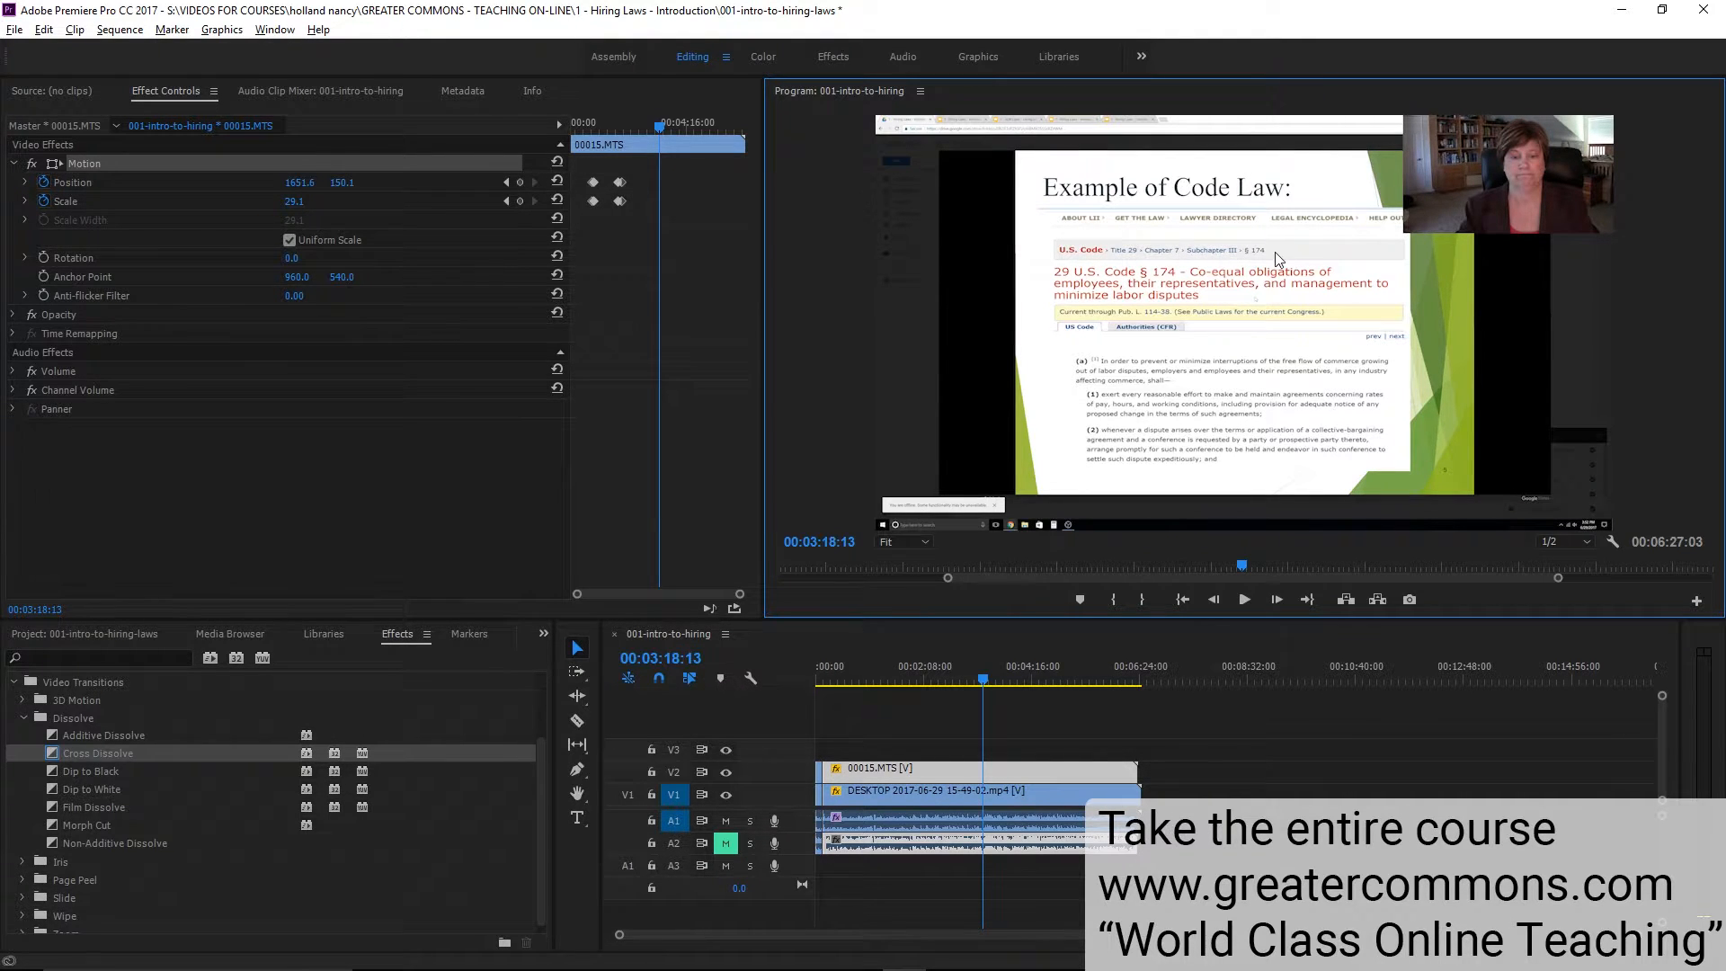
Return to the start of the code law discussion and add Position and Scale keyframes to the slide recording at 00:02:41:07
left_click(984, 680)
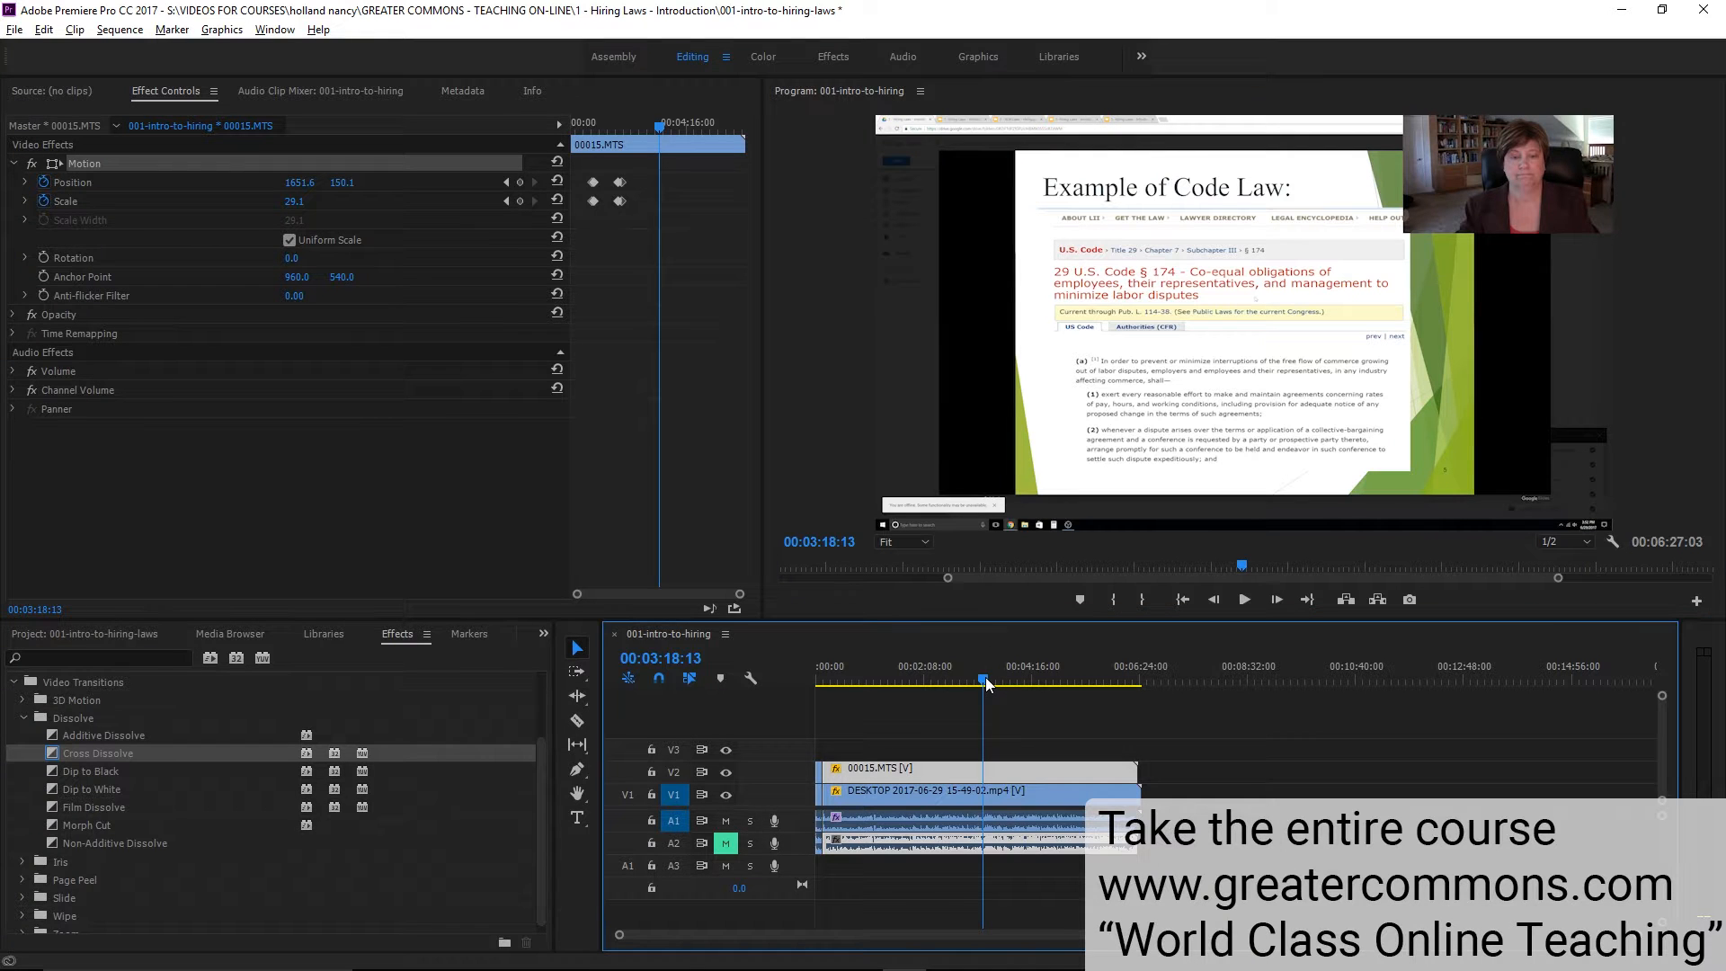
left_click_drag(983, 683, 943, 687)
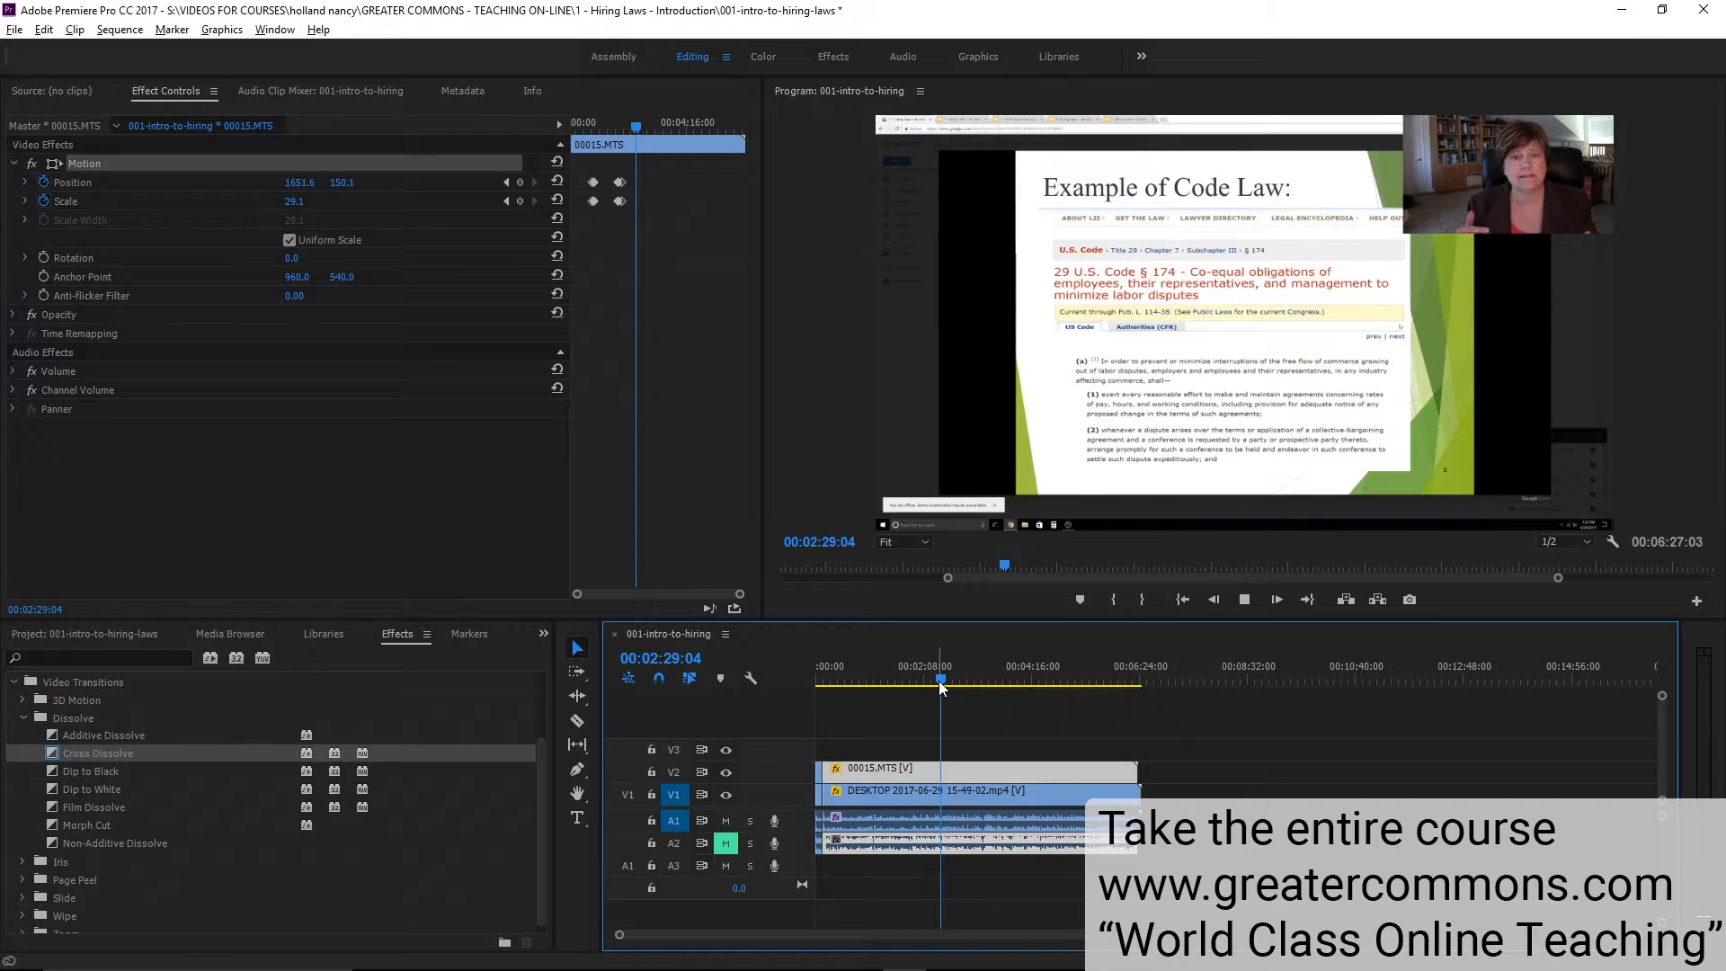
key("space")
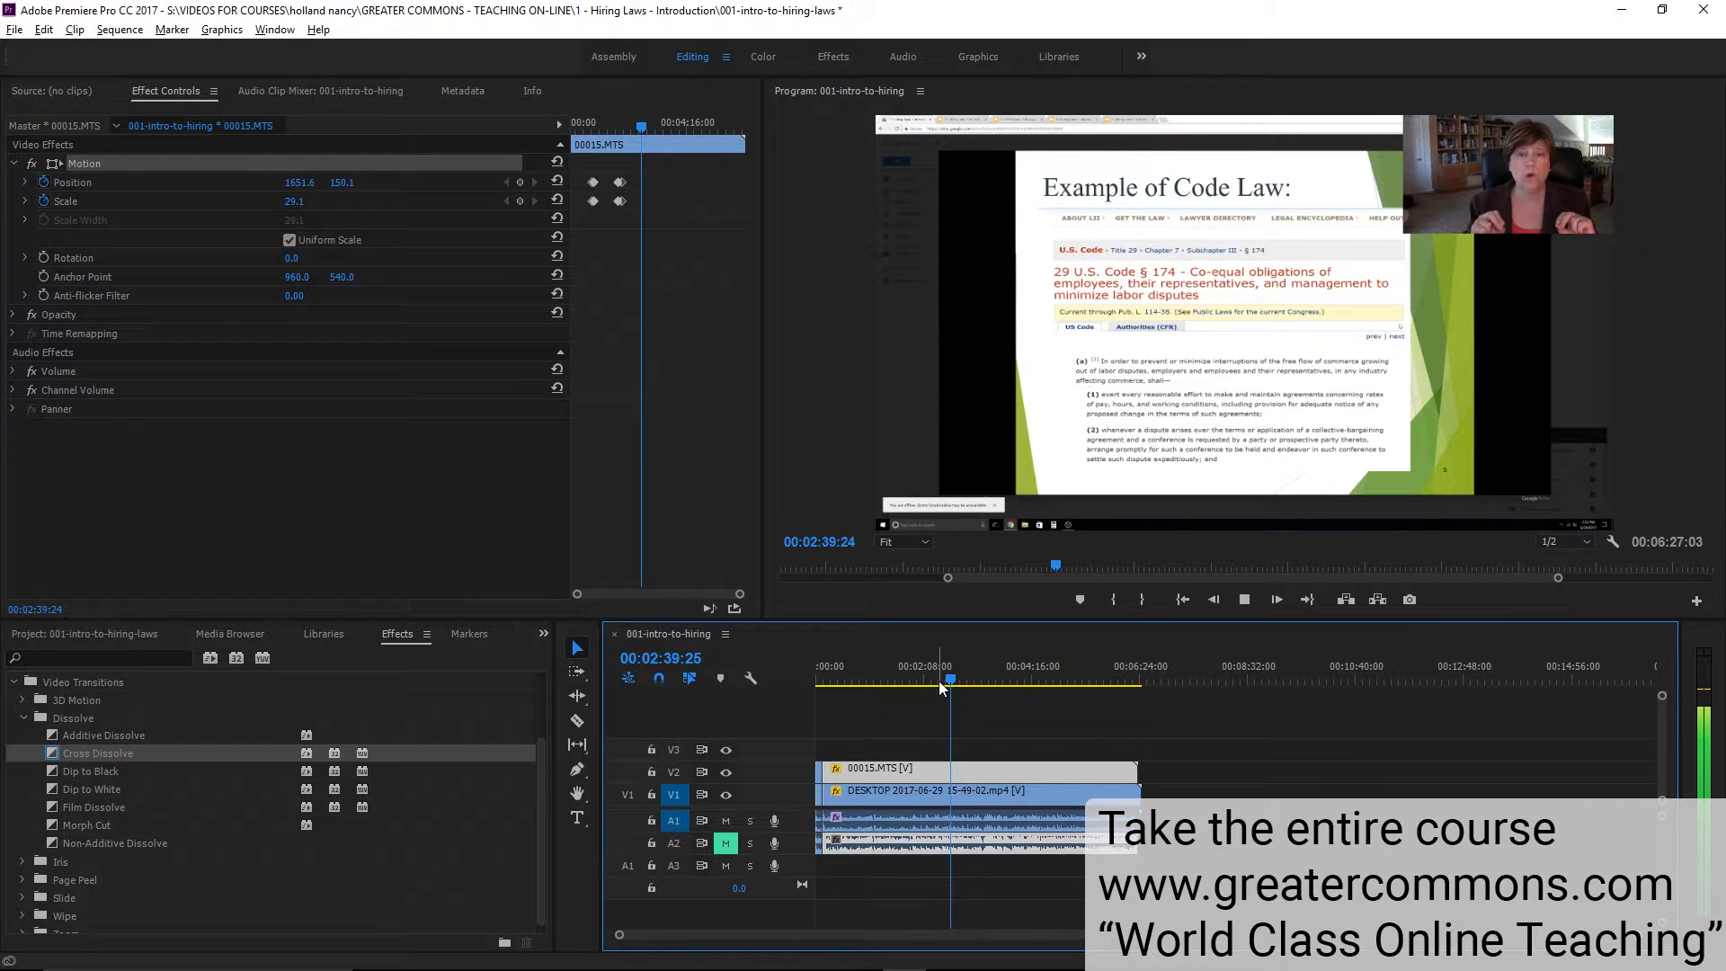
key("space")
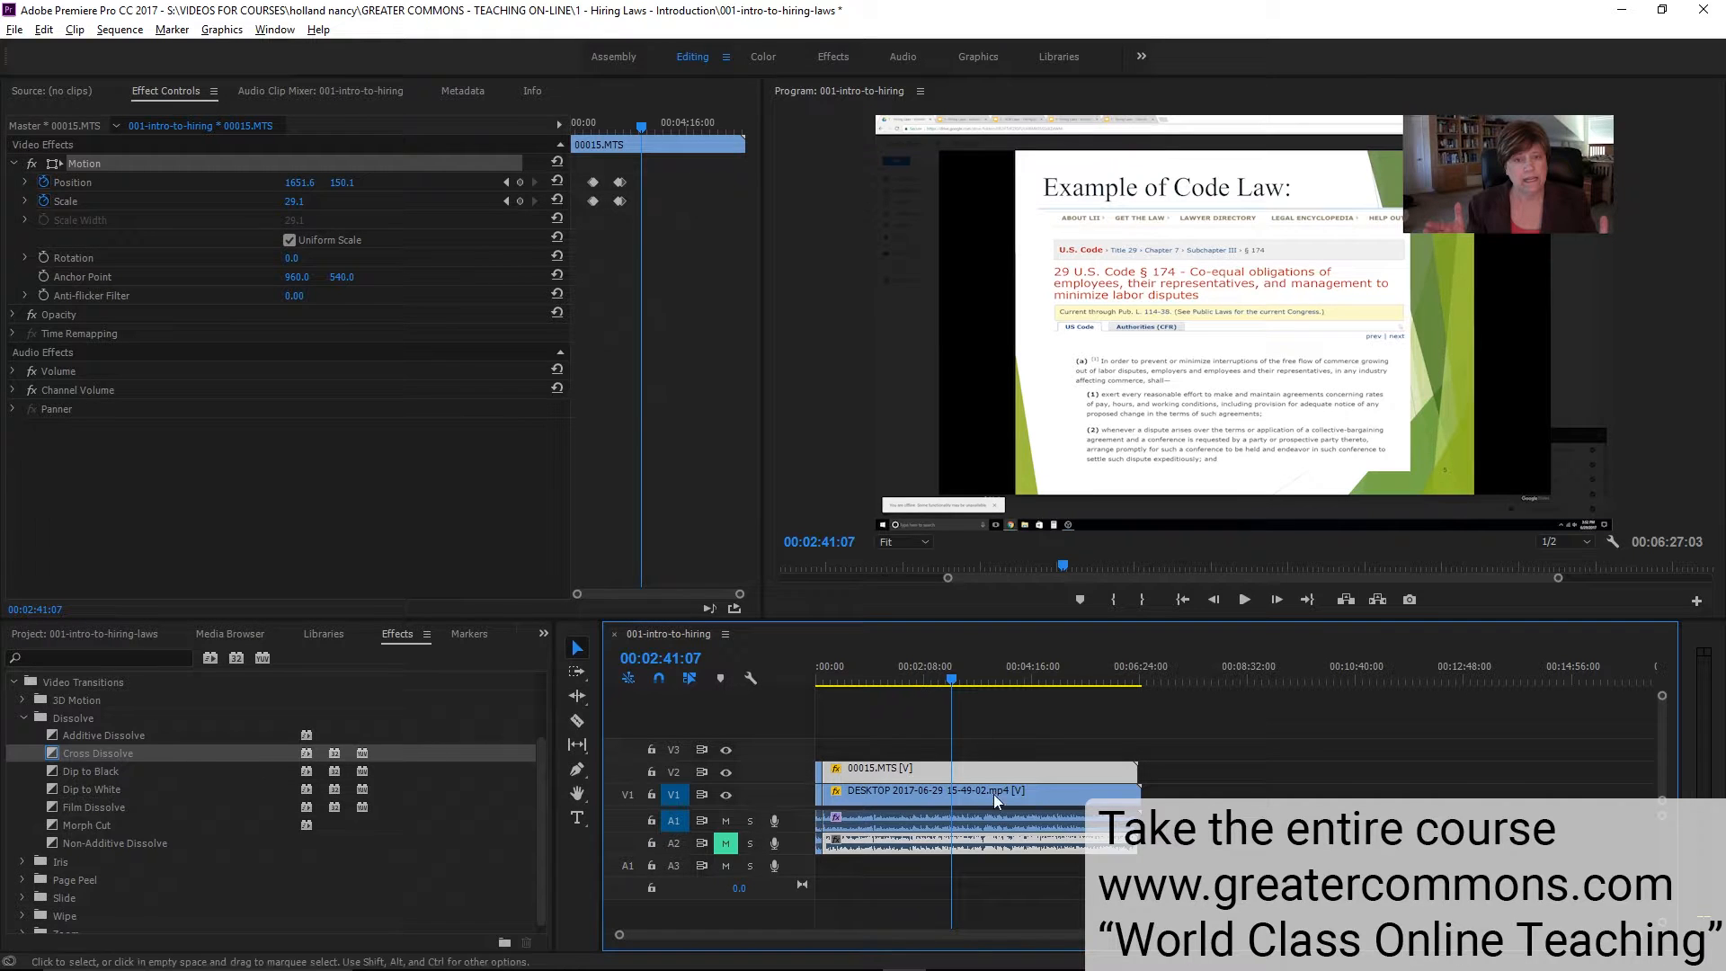
left_click(967, 790)
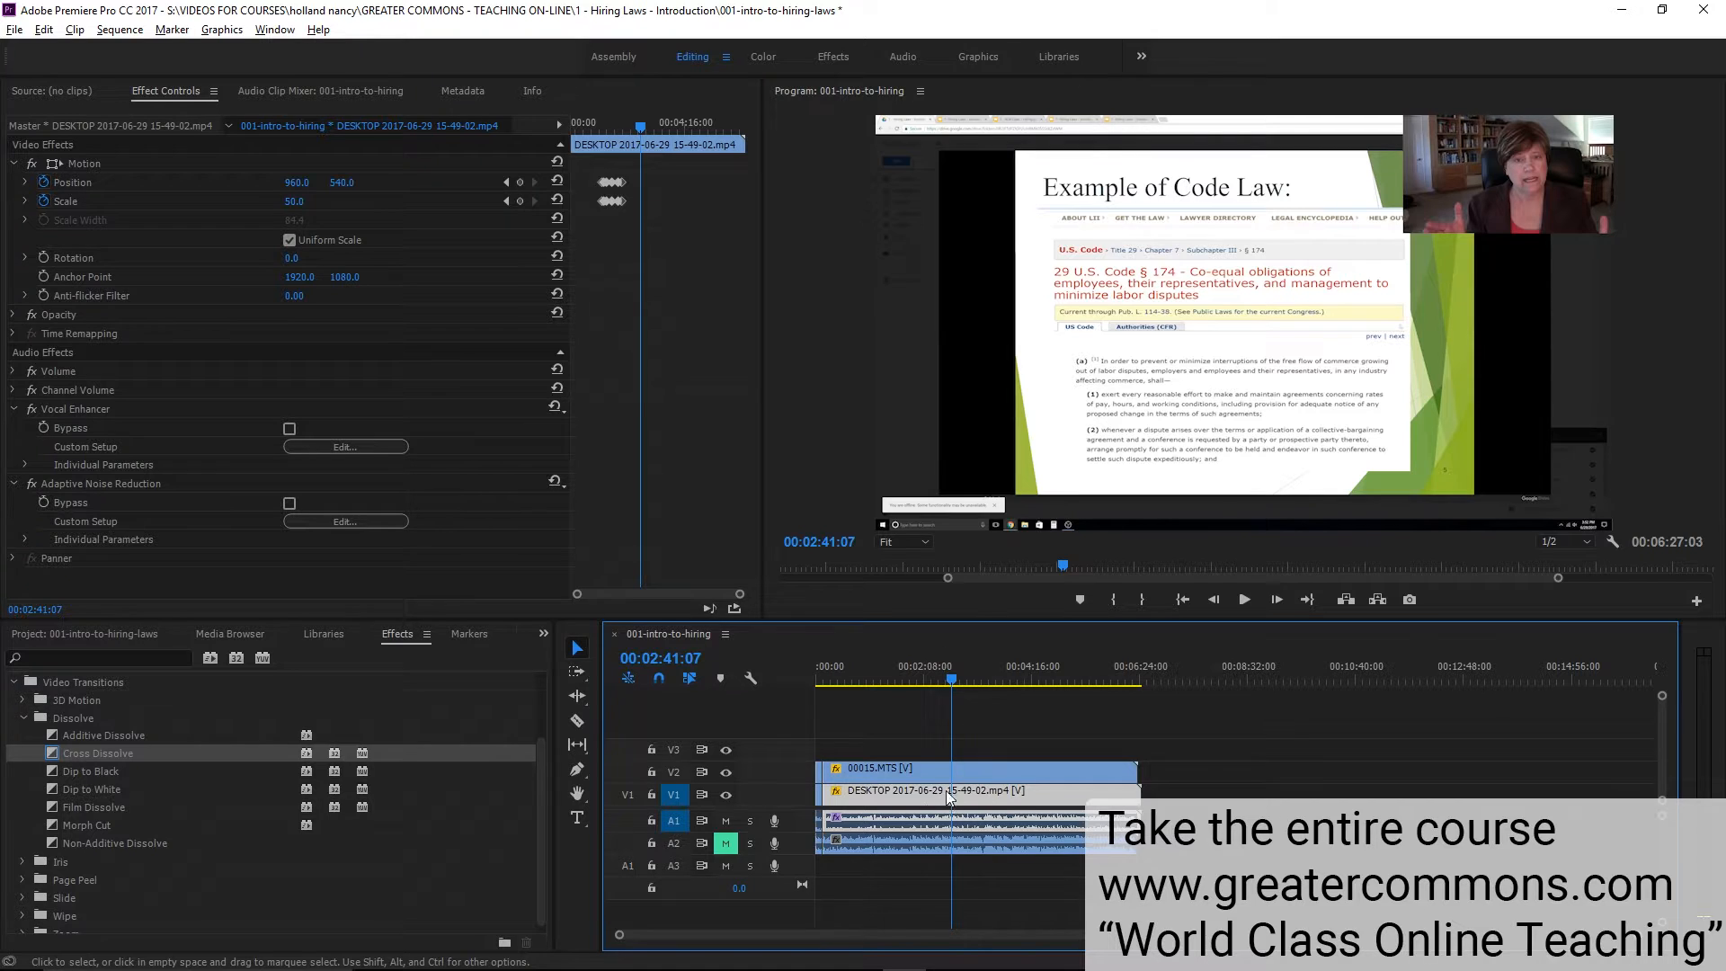
left_click(520, 201)
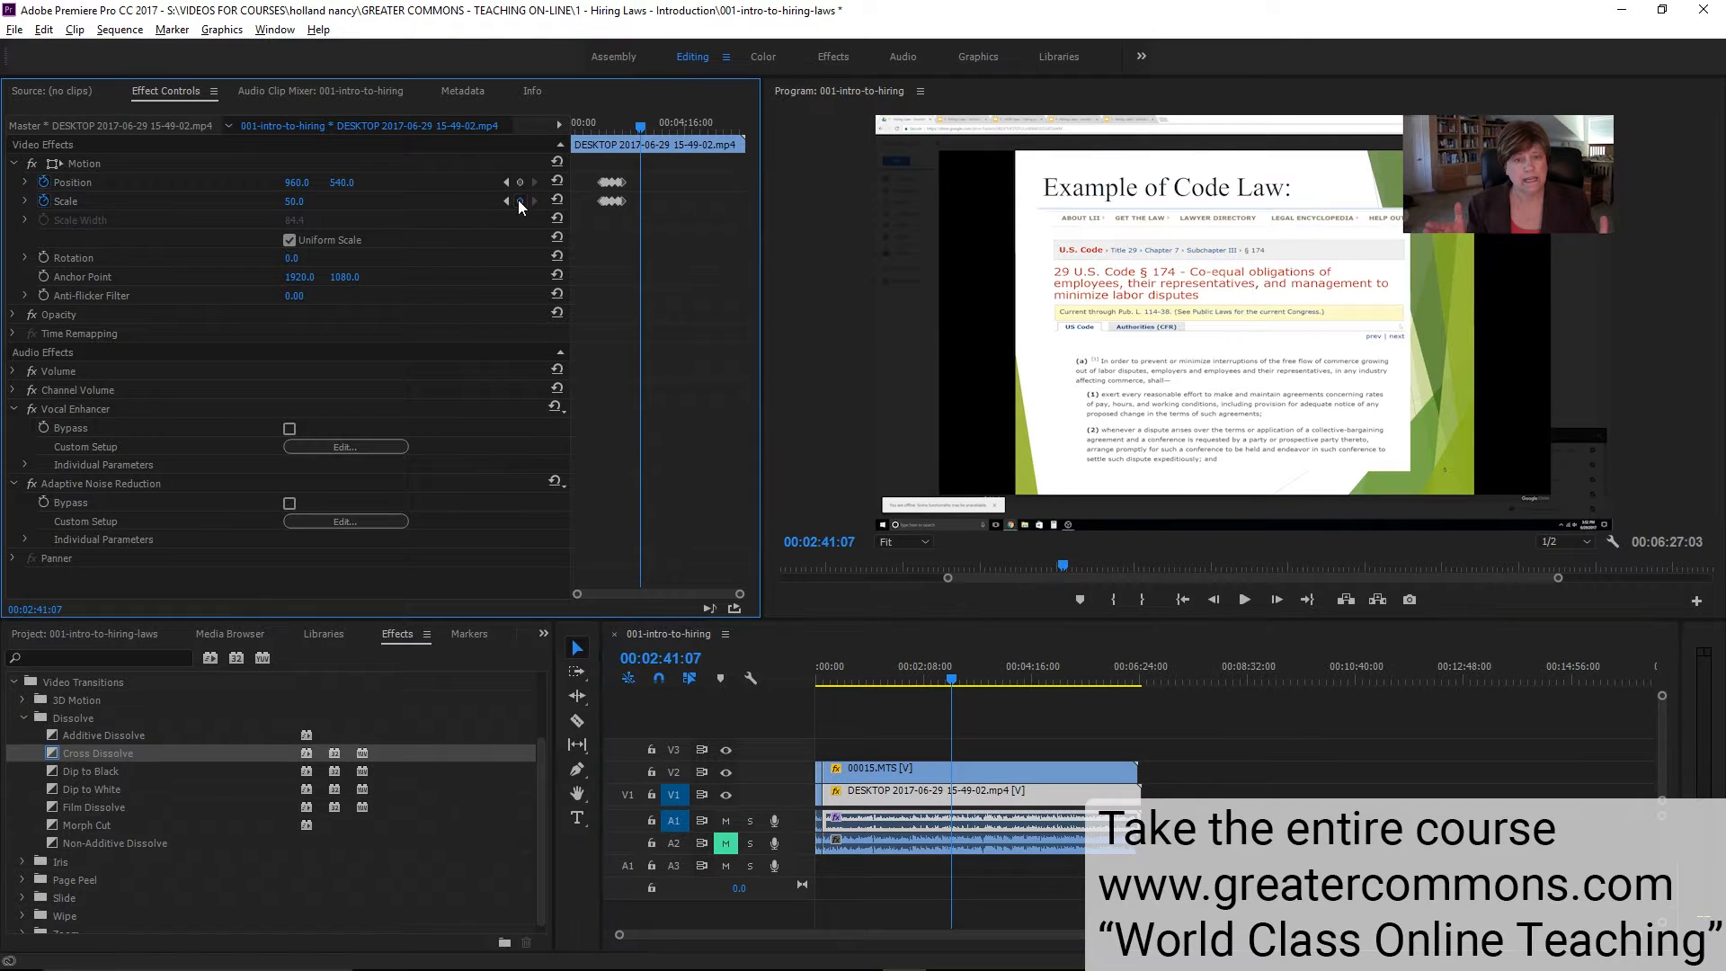
left_click(519, 181)
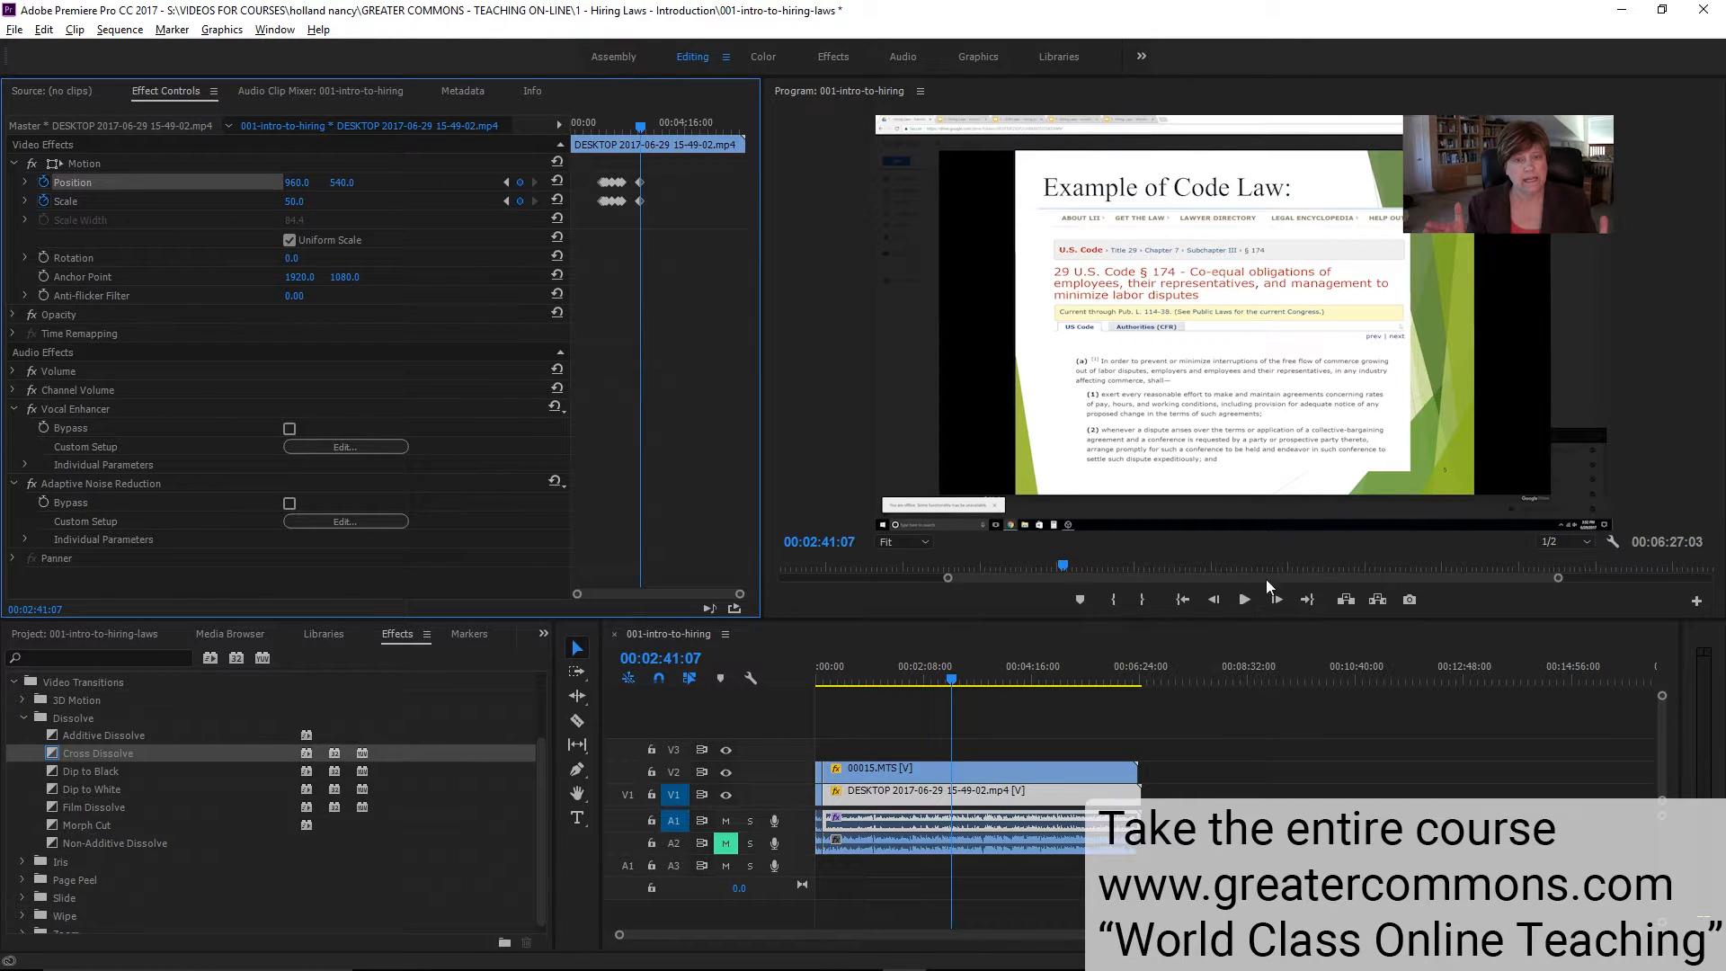
Play ahead to 00:02:49:02 and add another pair of Position and Scale keyframes to the slide recording
left_click(1245, 600)
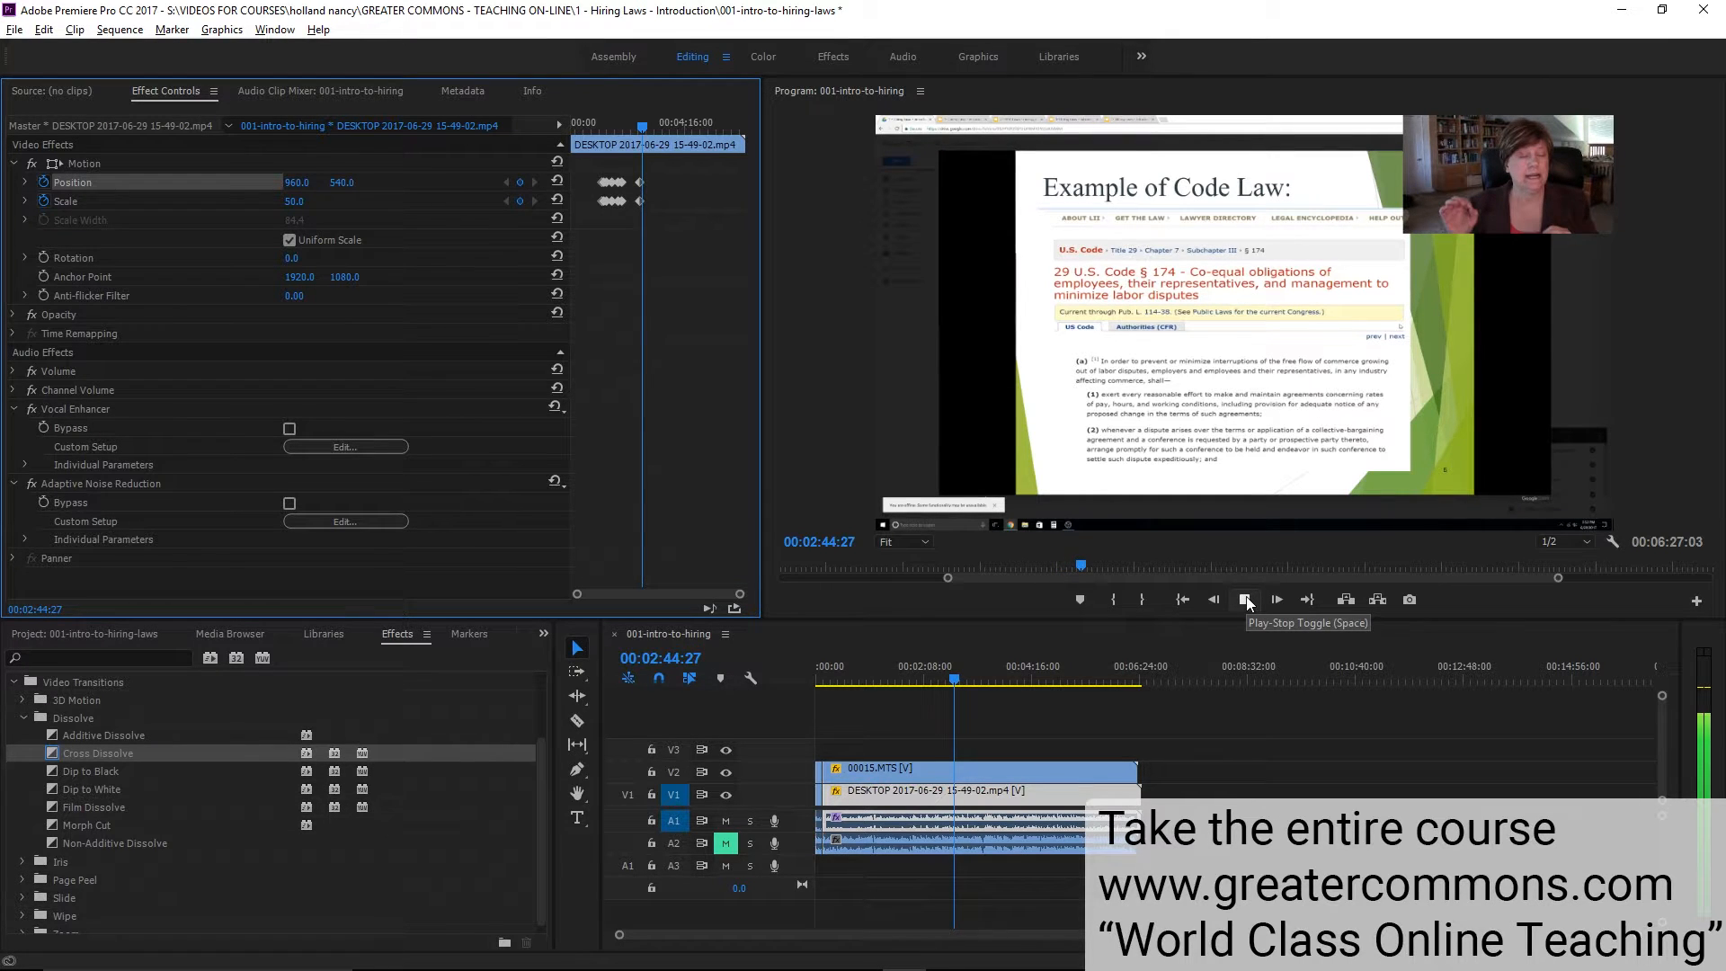
left_click(1246, 599)
left_click(519, 182)
left_click(519, 200)
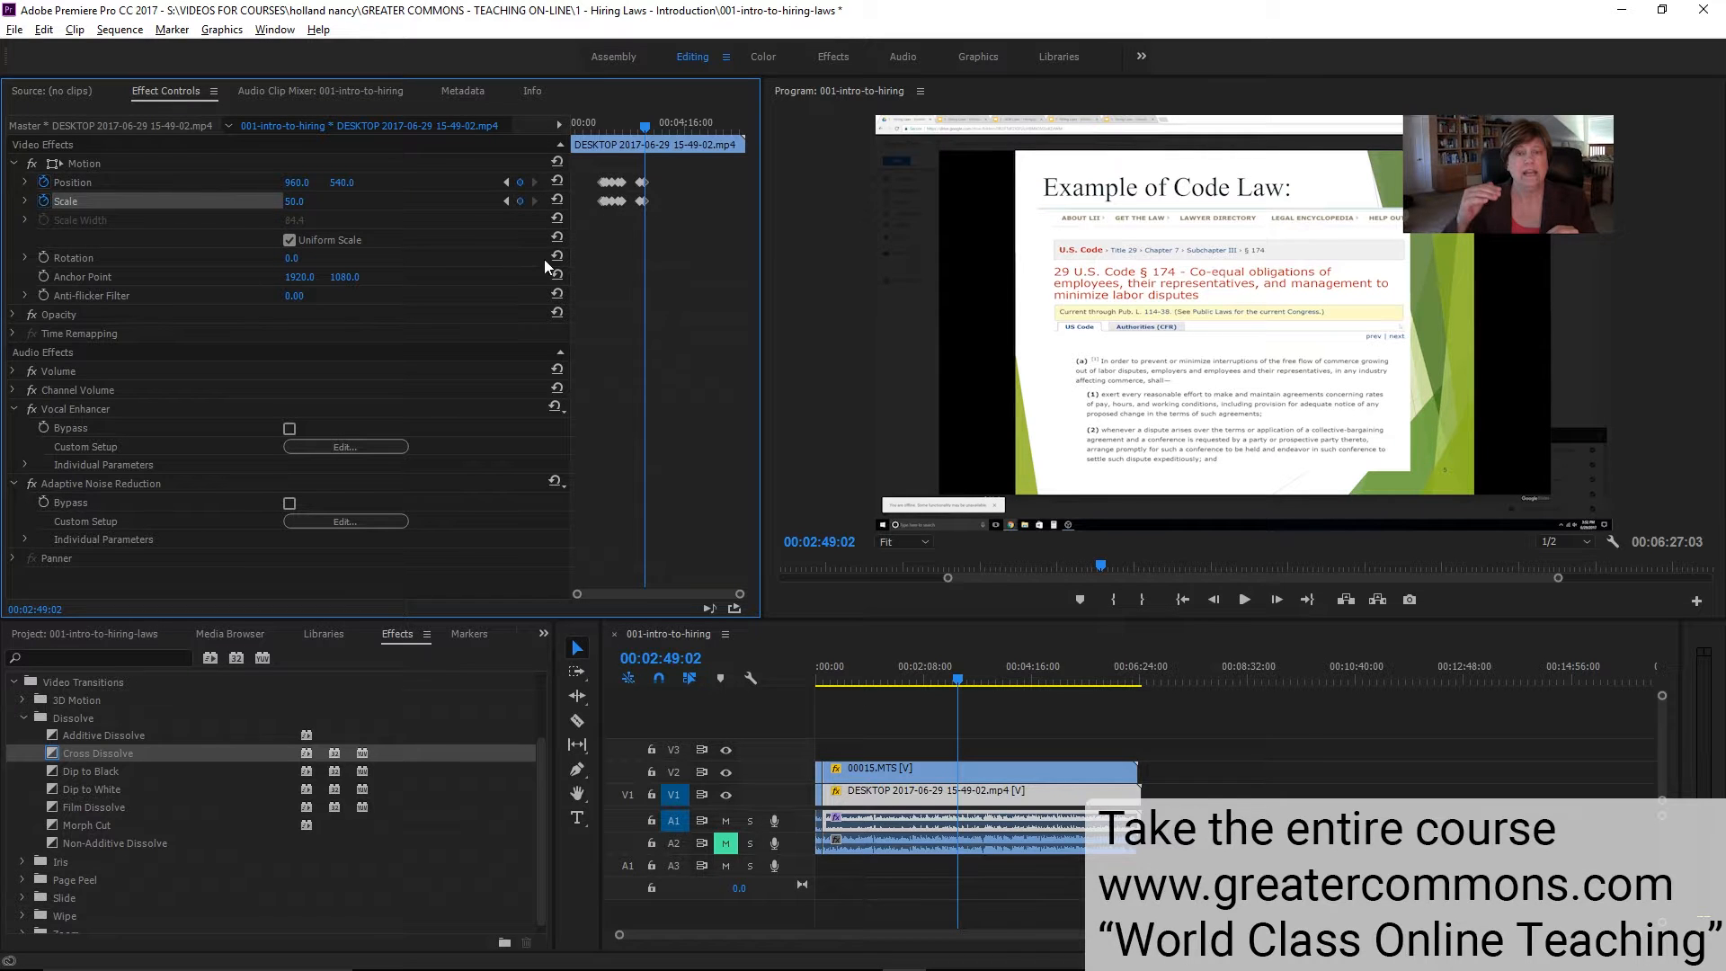
At 00:02:49:02, set the slide recording's Scale to 100, reposition it to about 1105.0, 783.1, and preview the zoom from 00:02:41:07
left_click(50, 166)
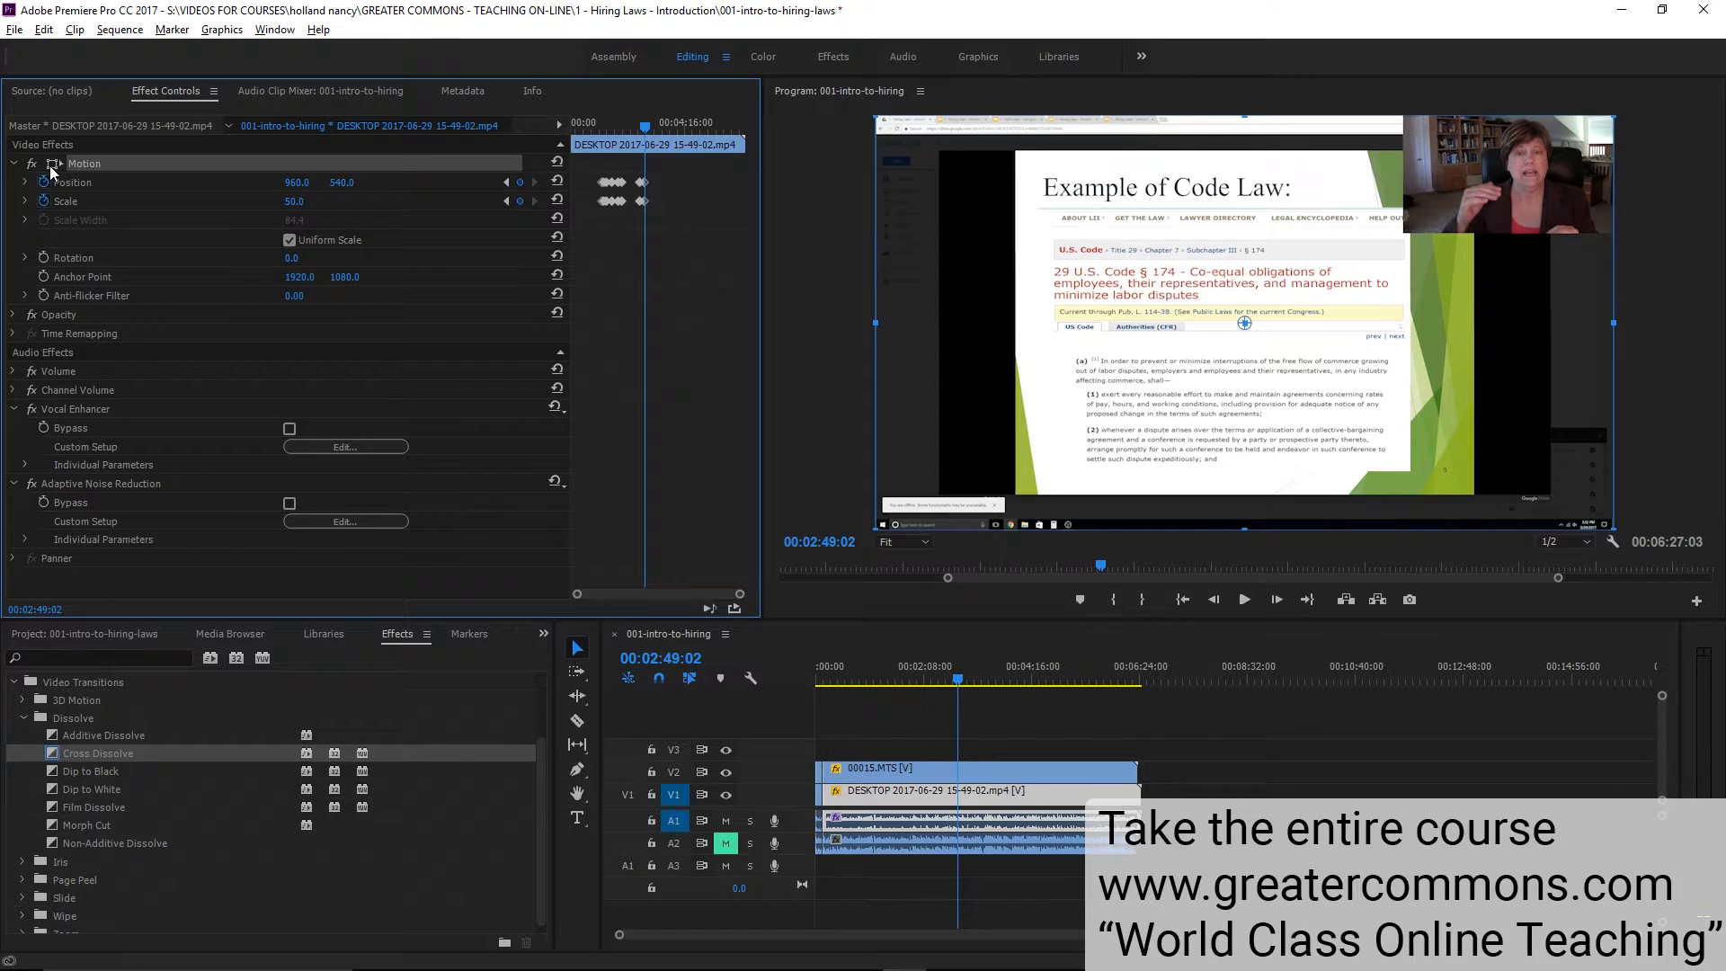
left_click(303, 201)
type("100")
key("Return")
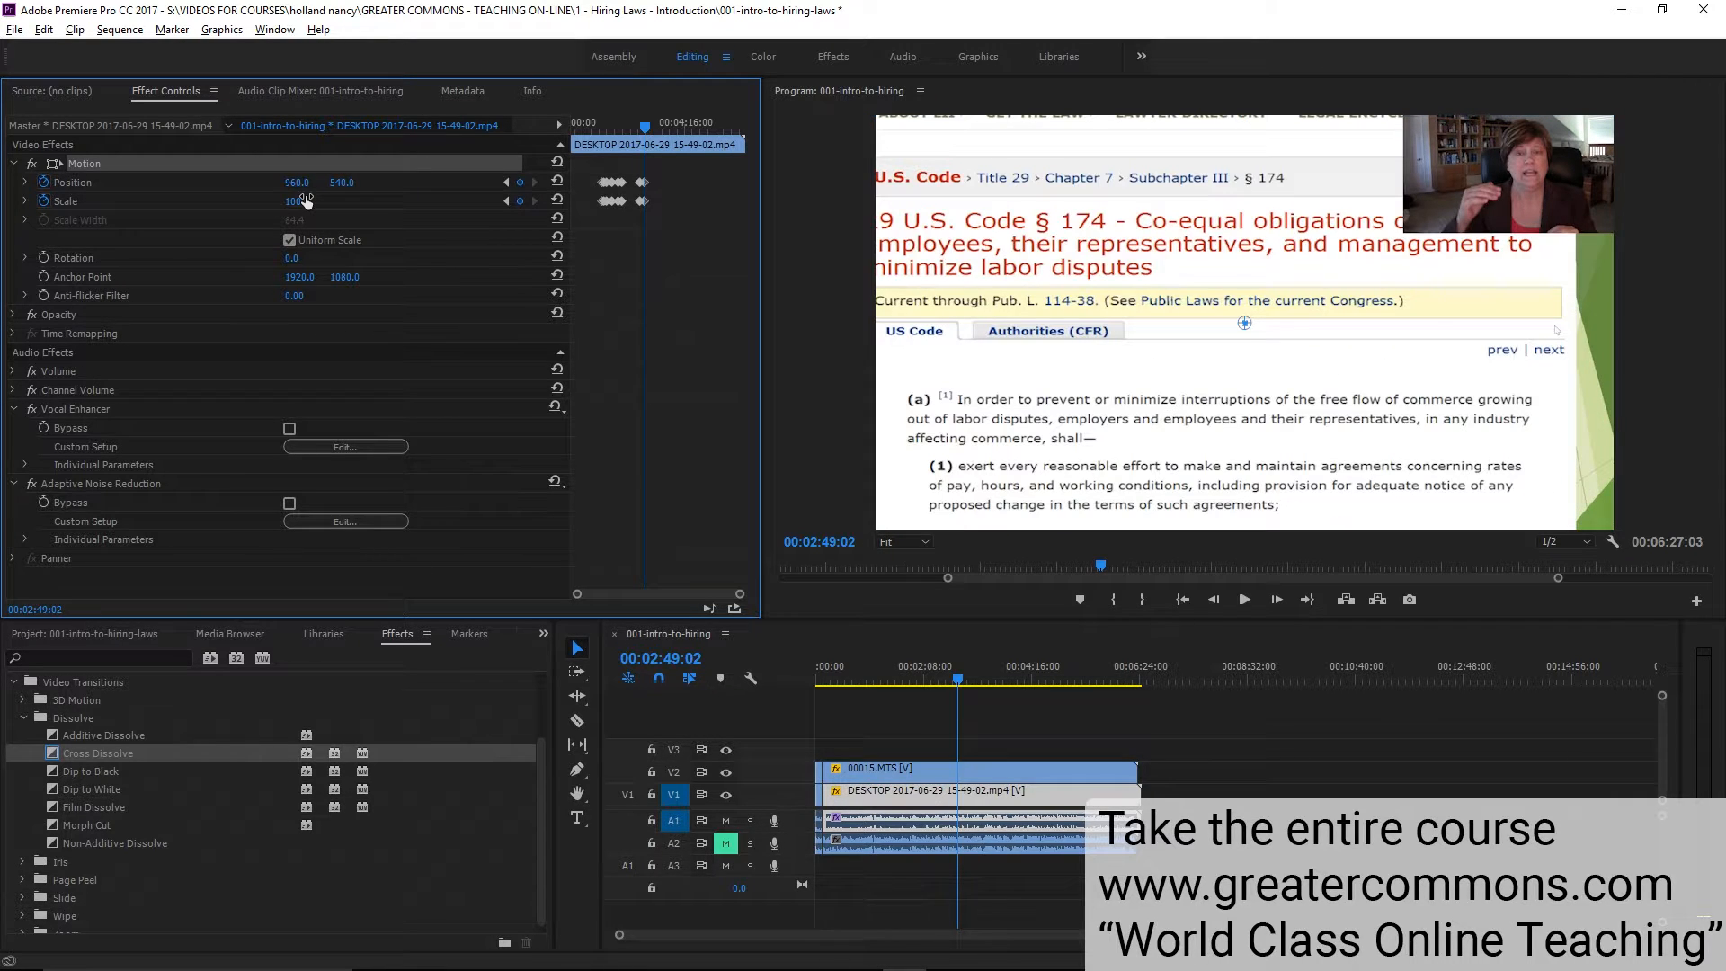
left_click_drag(980, 305, 1040, 402)
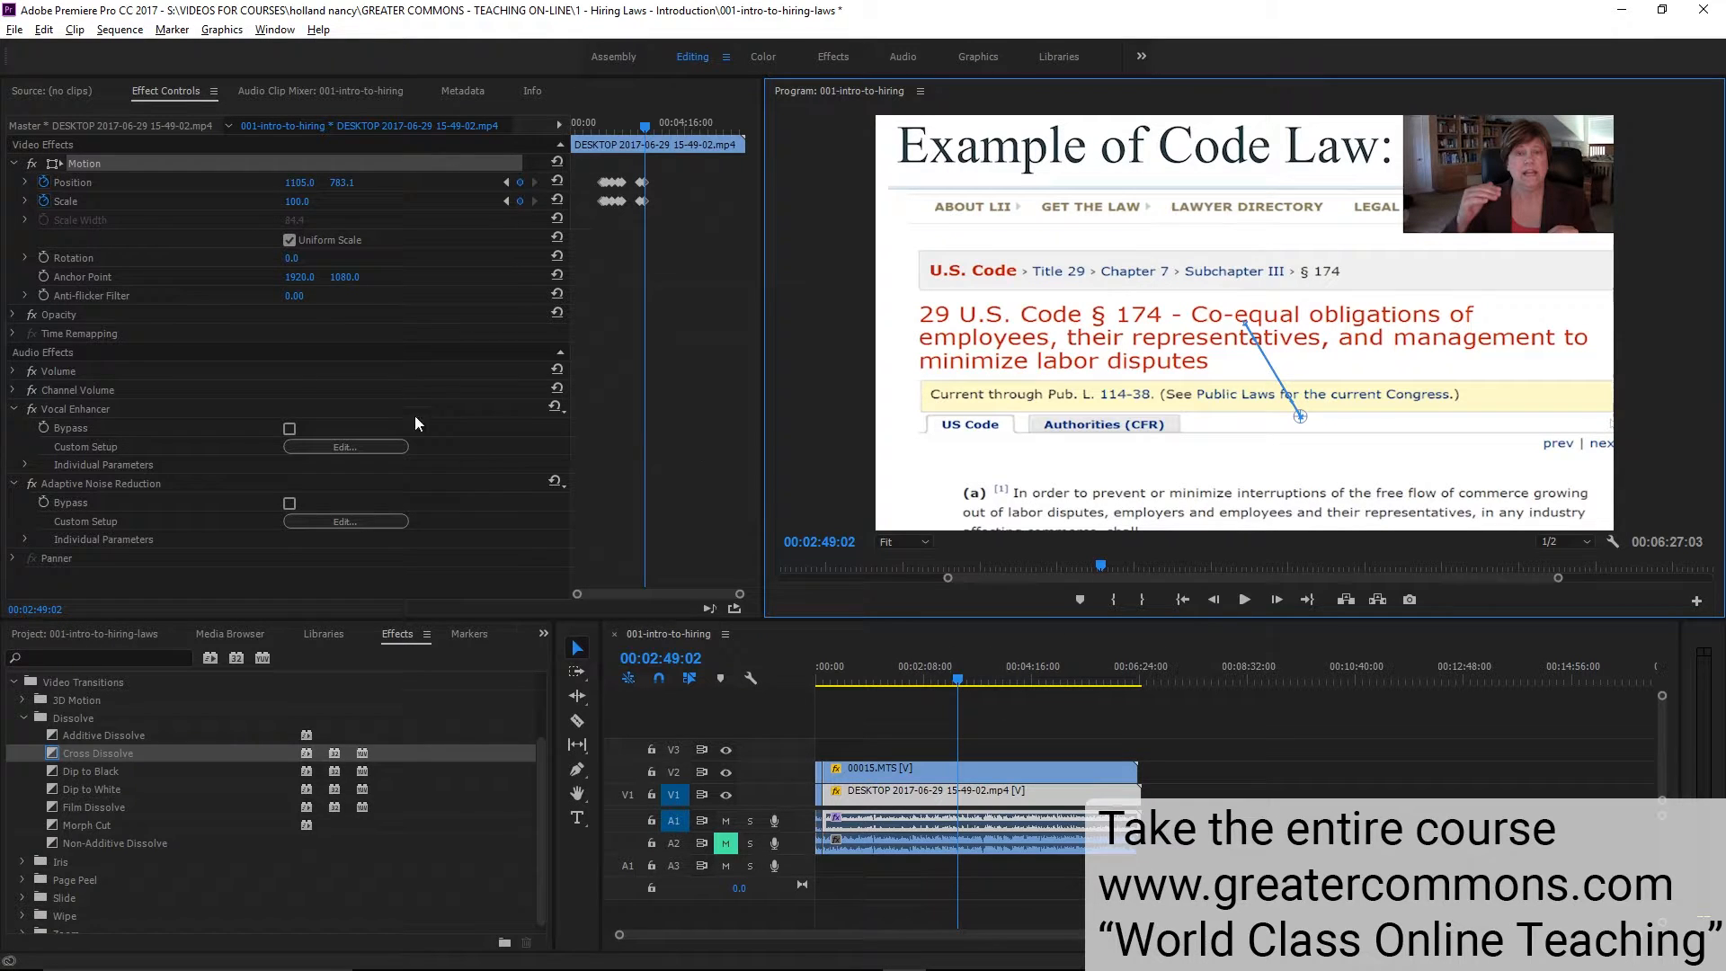
left_click(504, 200)
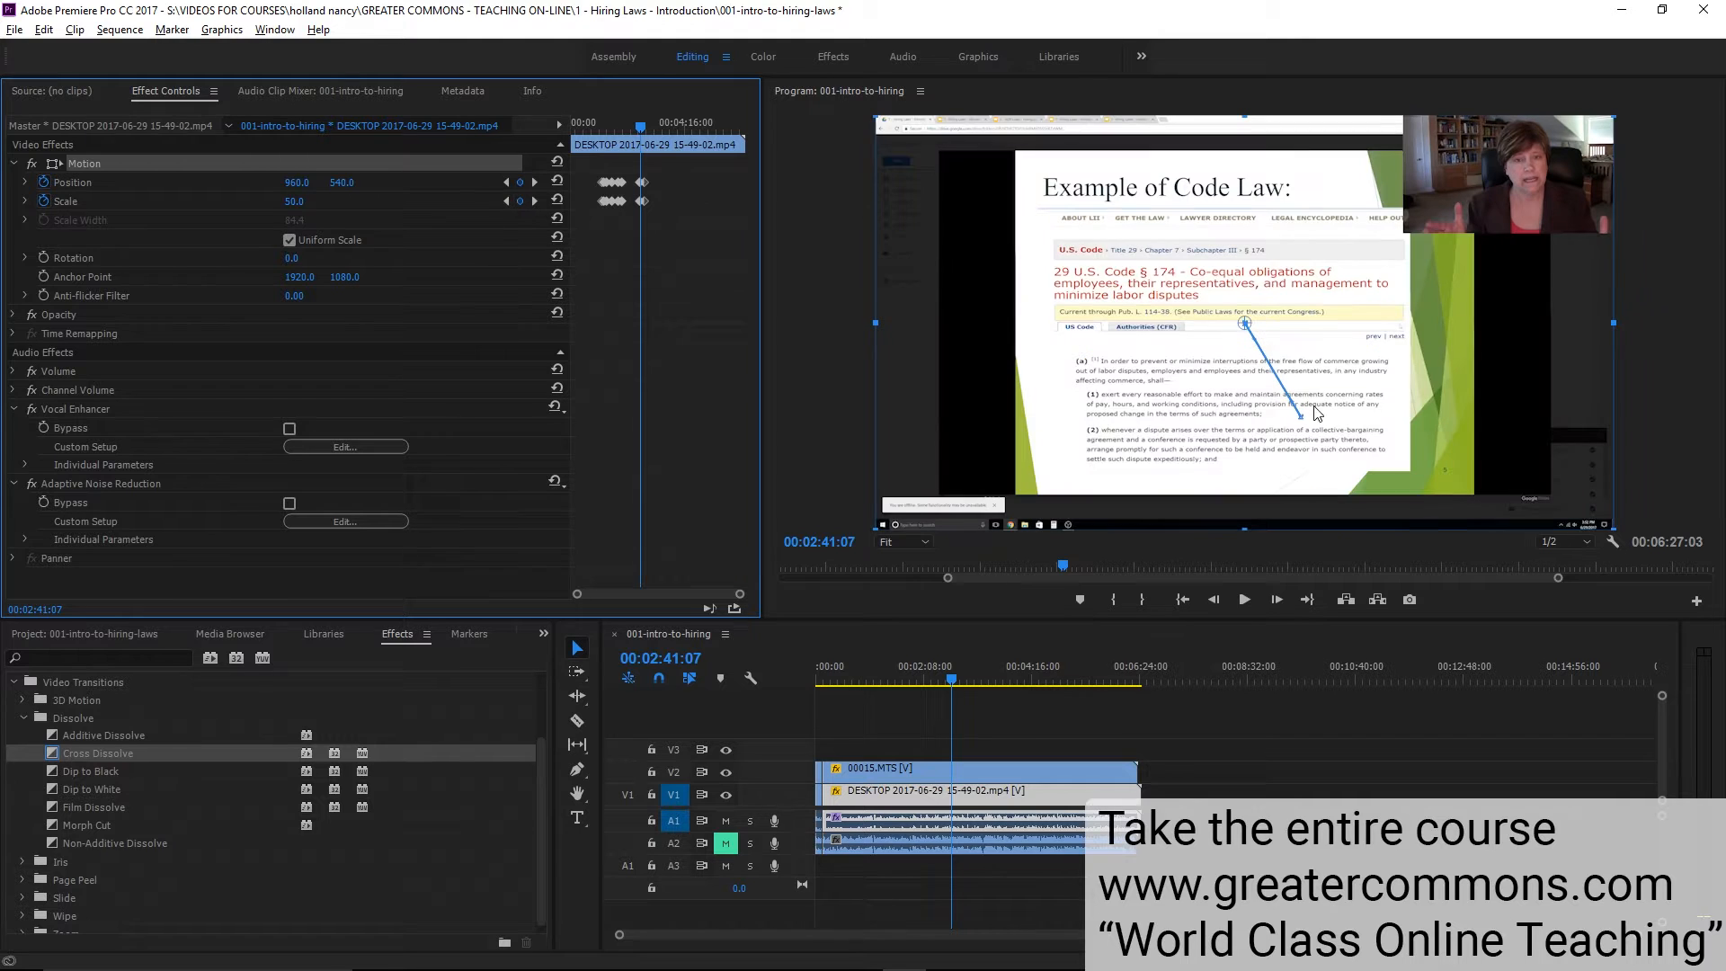
left_click(1249, 600)
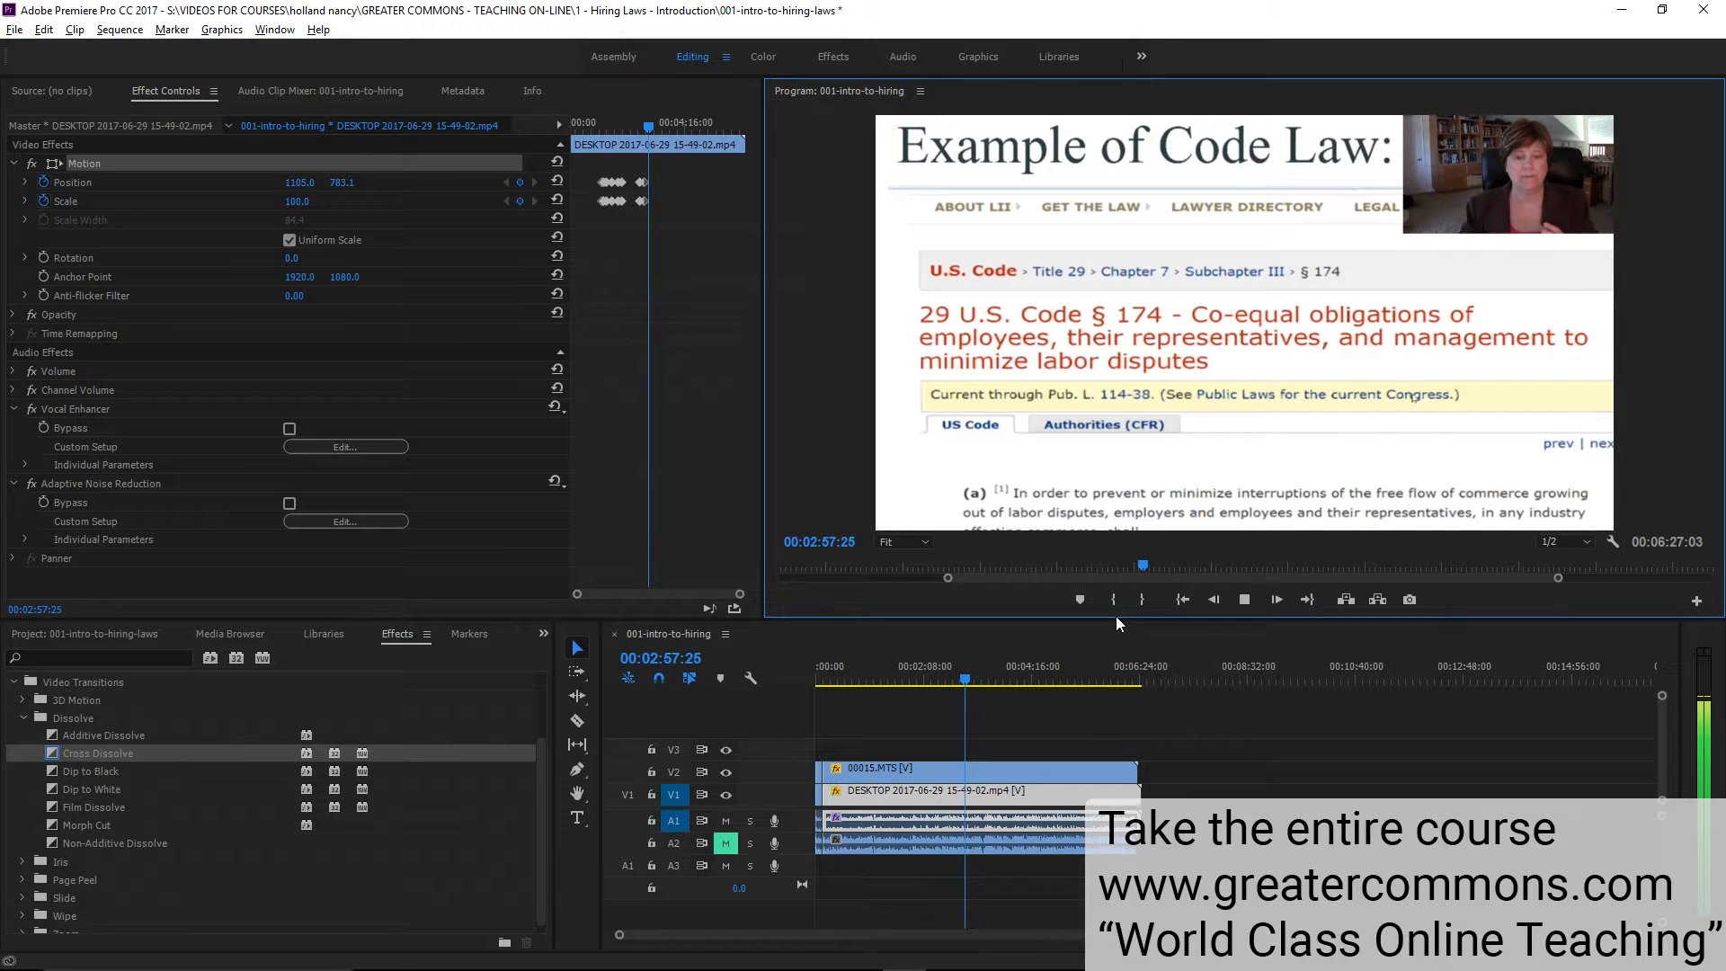
Review the rest of the Example of Code Law slide and add Position and Scale keyframes to the slide recording at 00:03:16:14
key("XF86AudioLowerVolume")
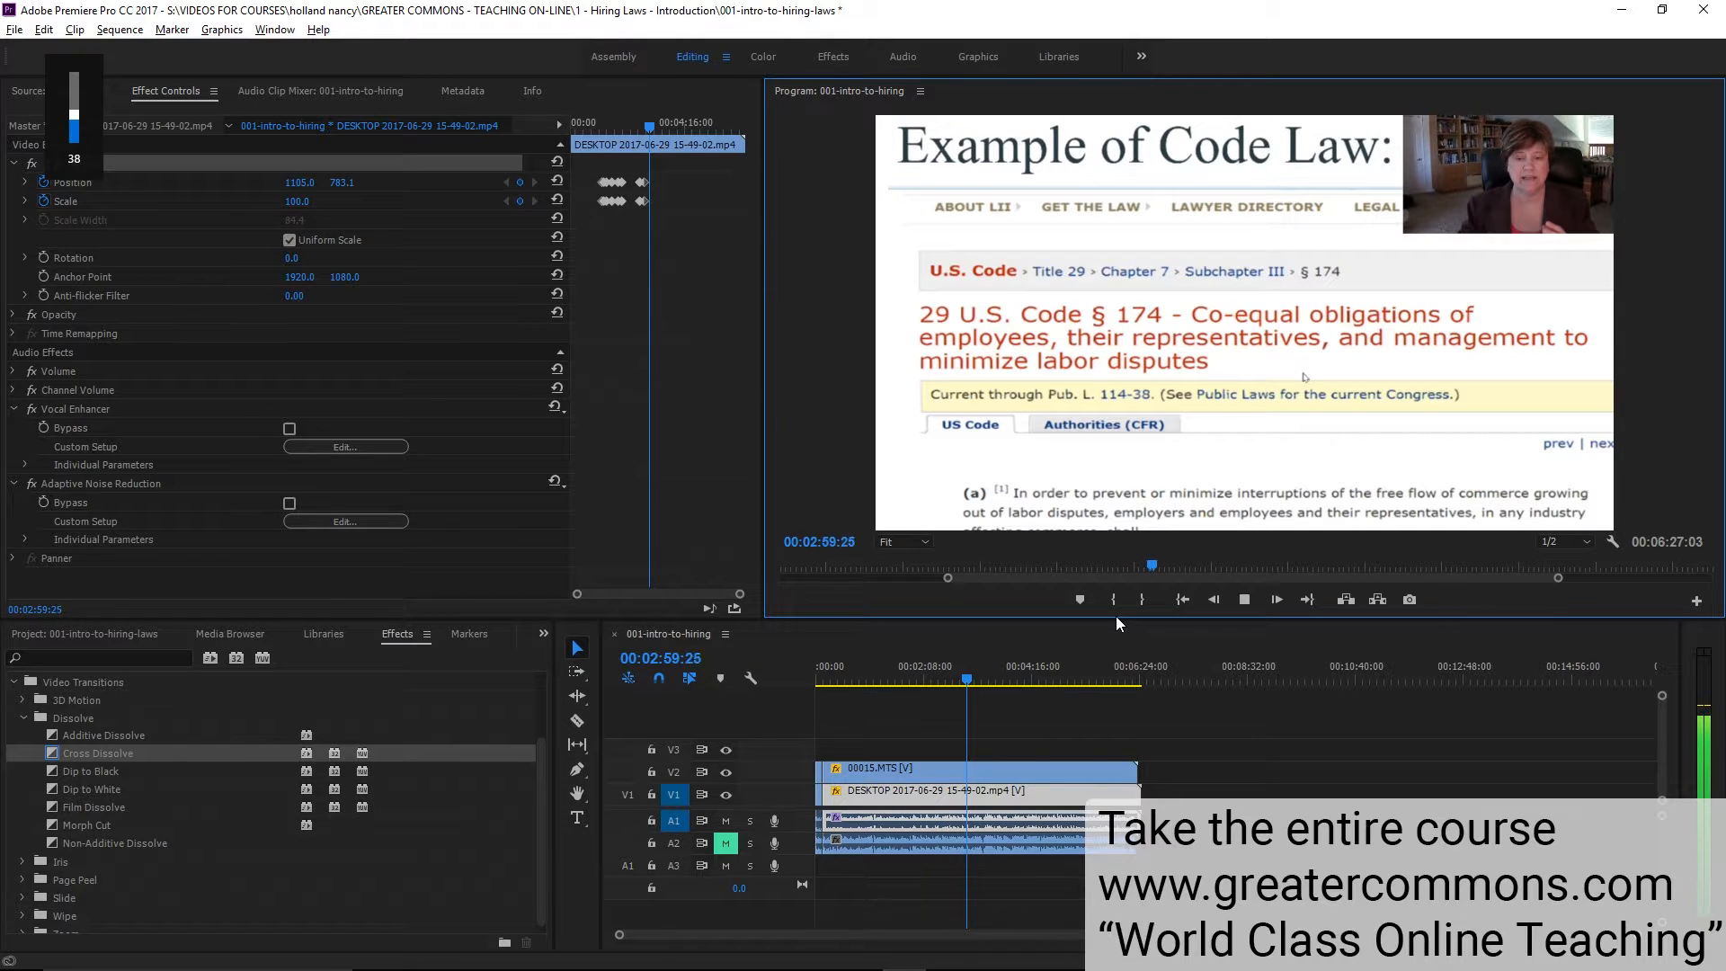
key("XF86AudioLowerVolume")
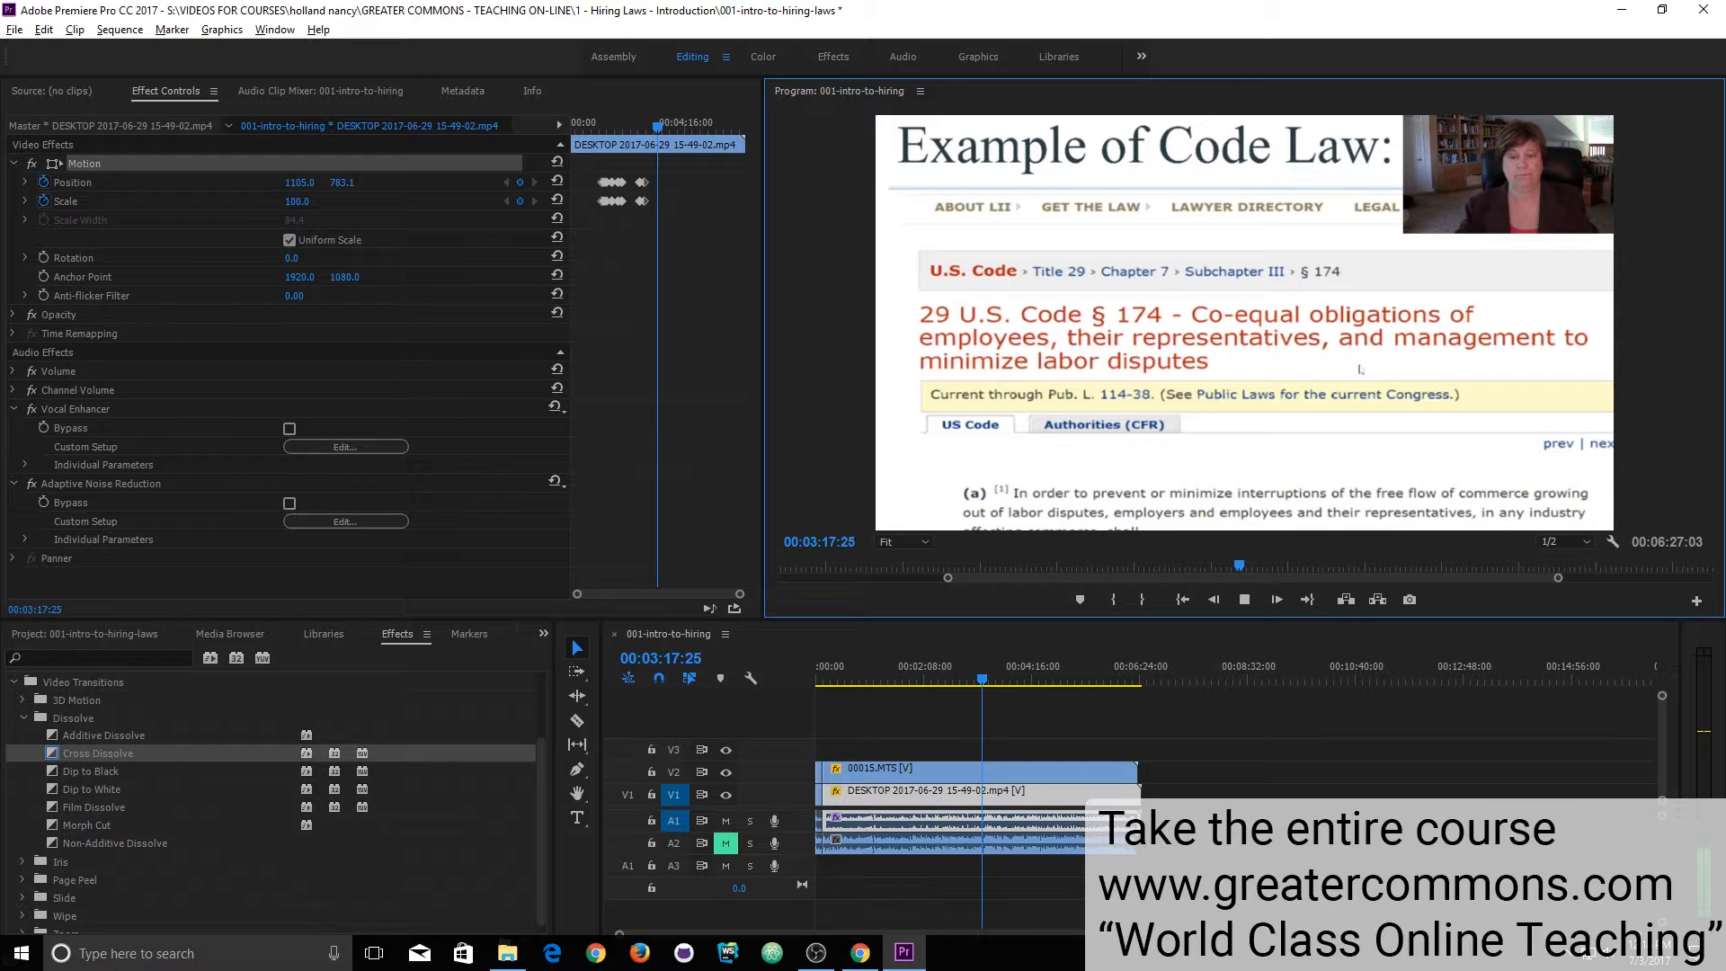
left_click(1246, 599)
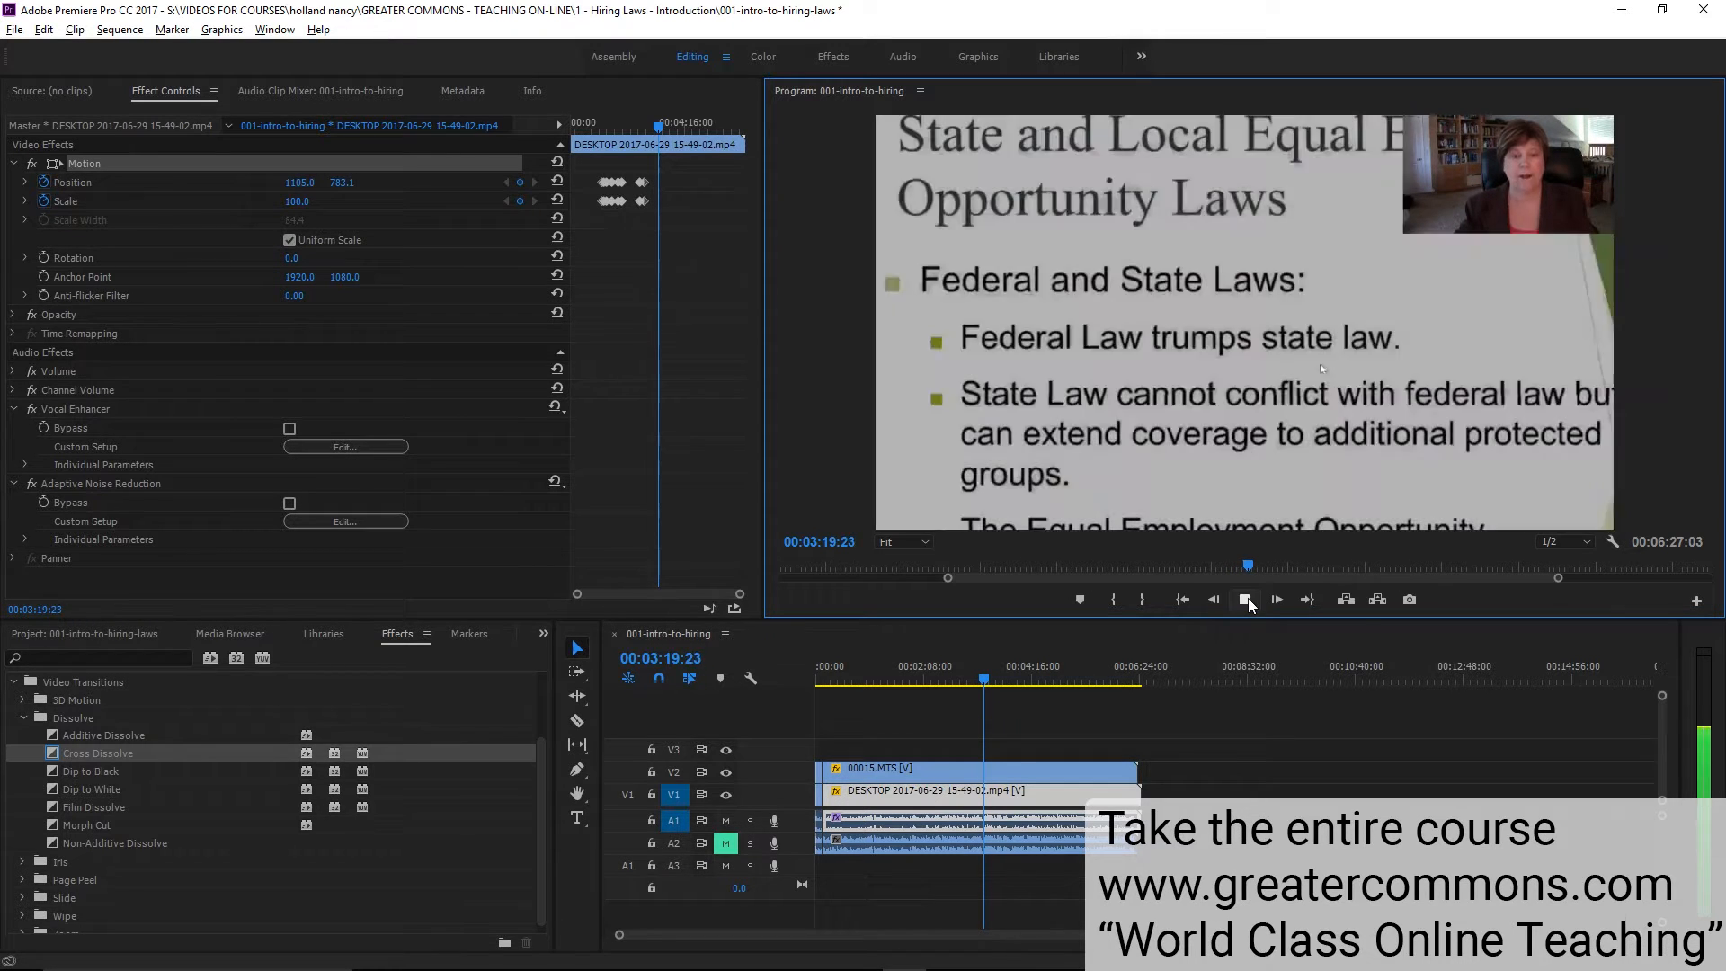
left_click(1245, 599)
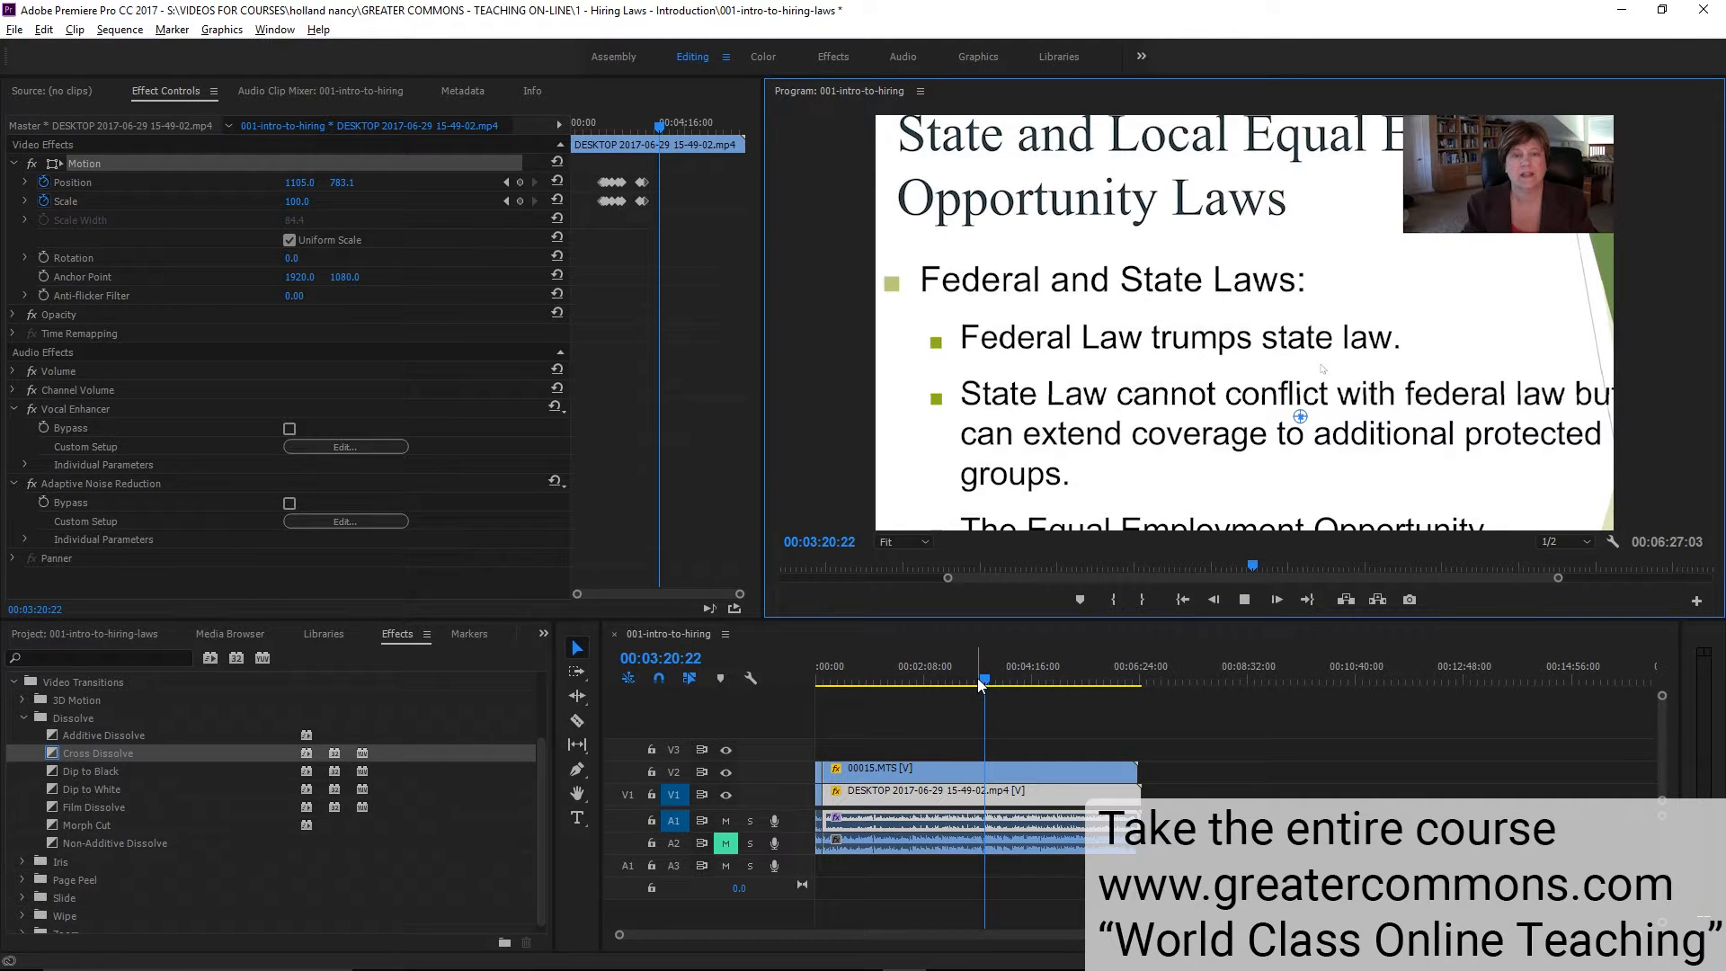
key("j")
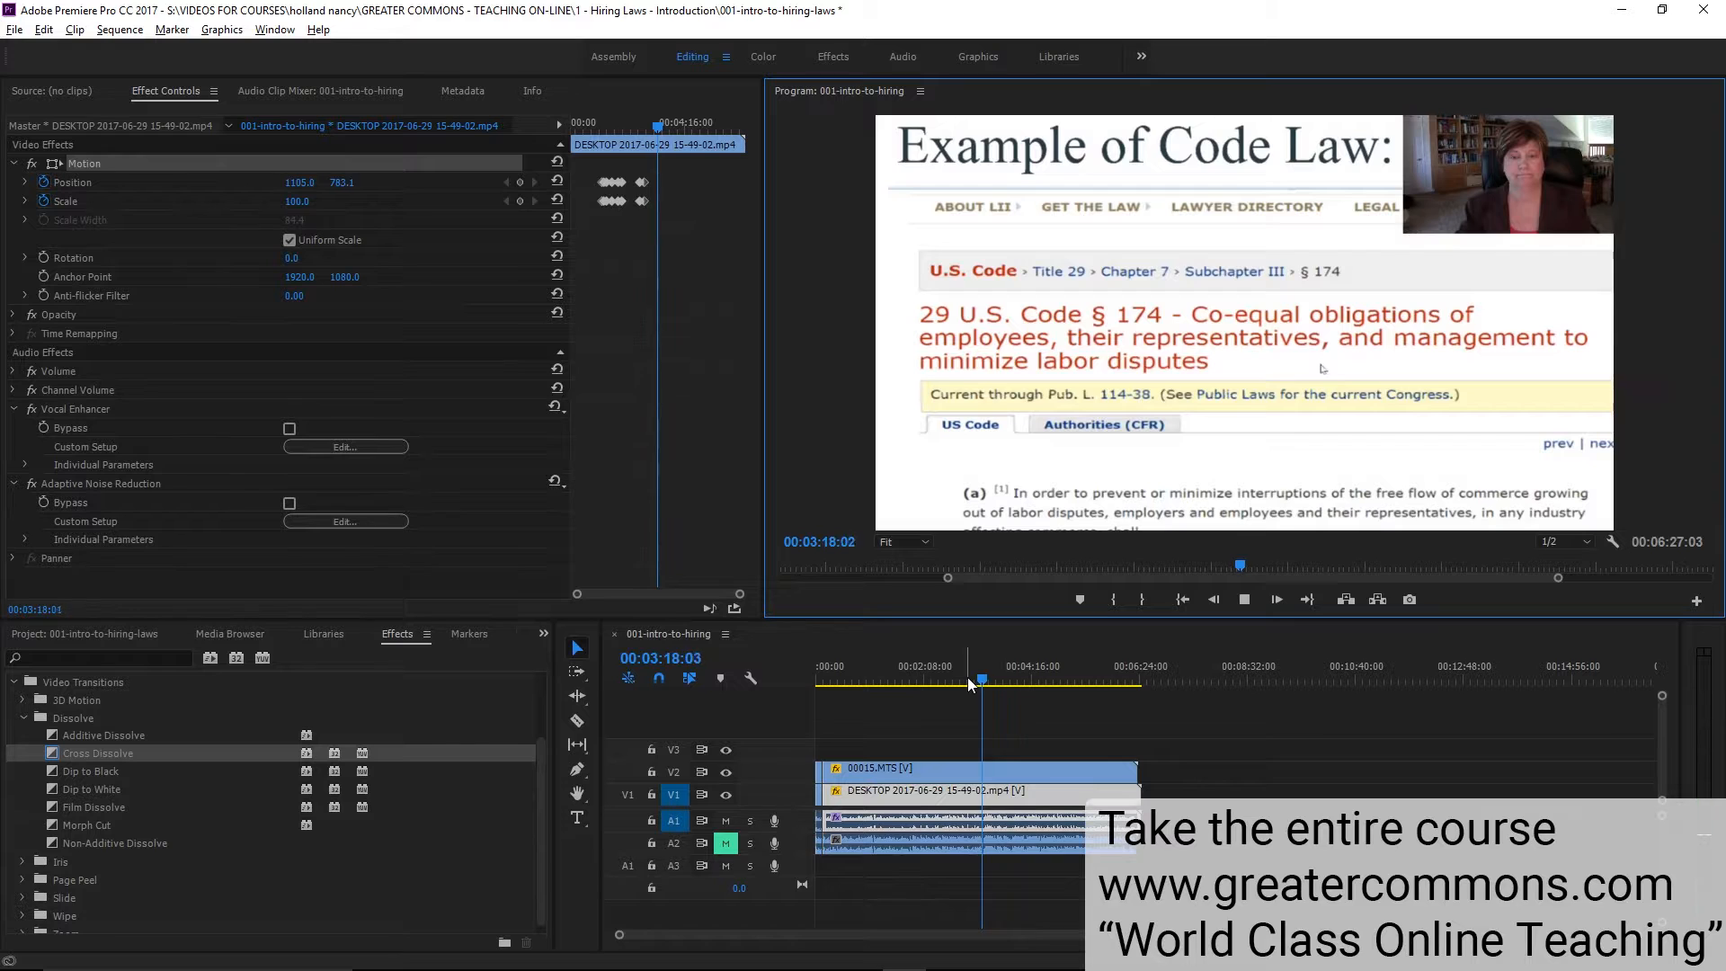
key("k")
left_click(986, 791)
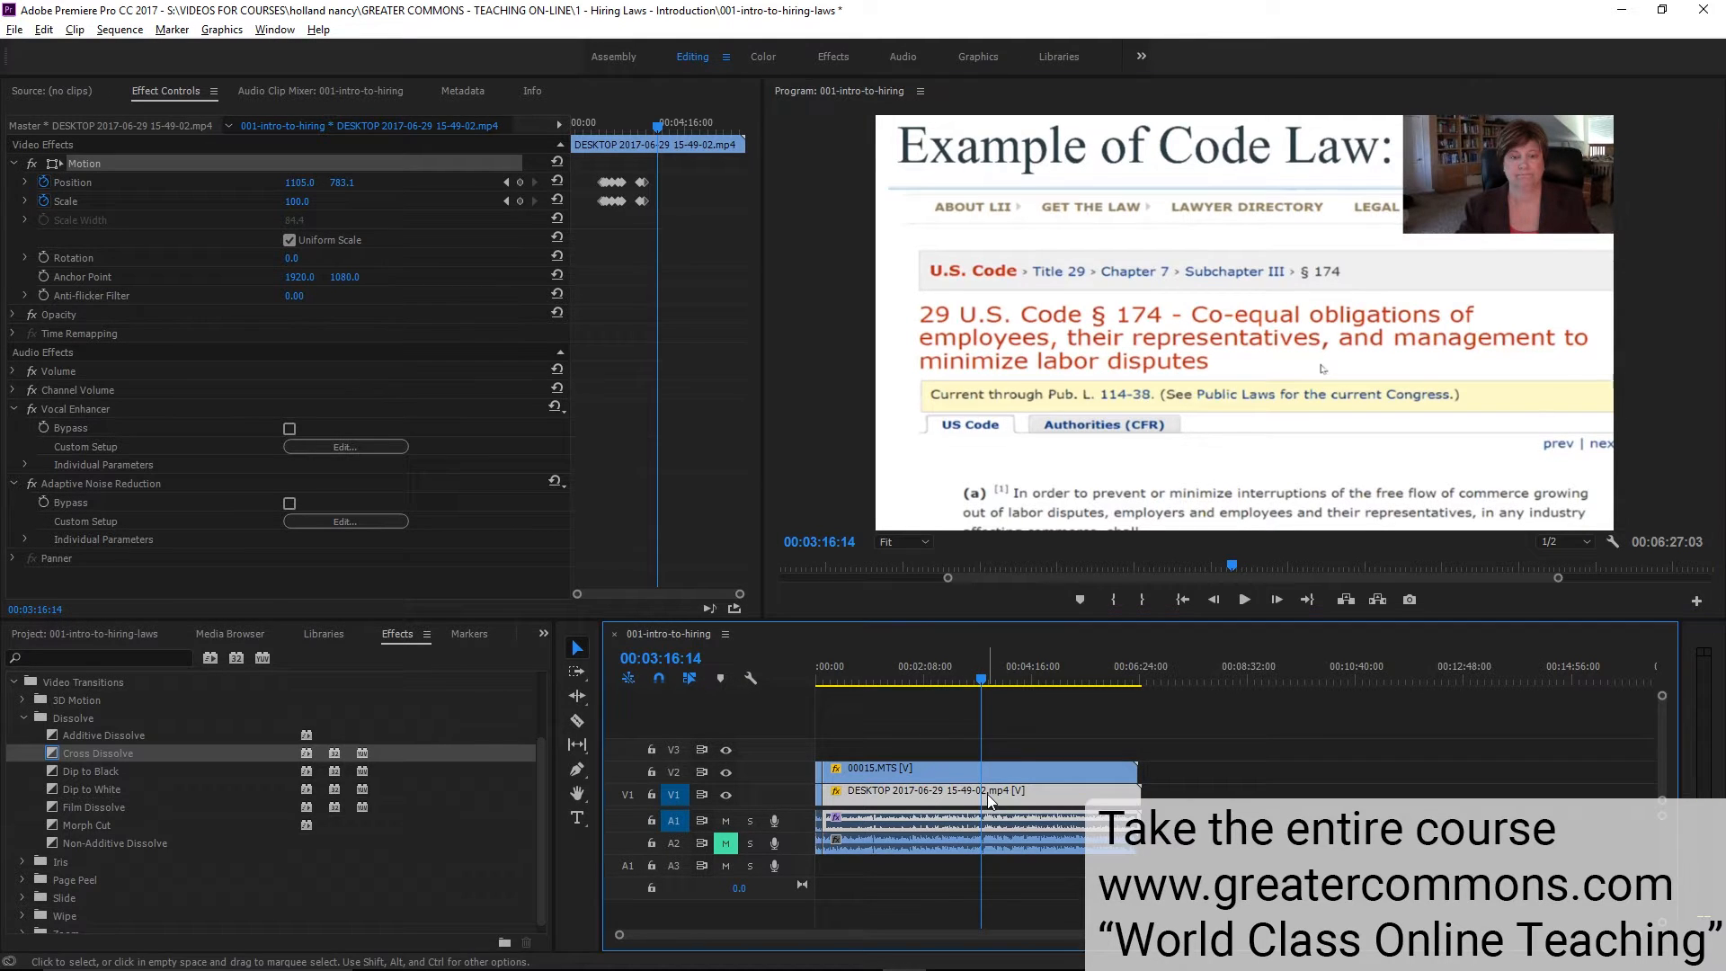
left_click(519, 200)
left_click(519, 184)
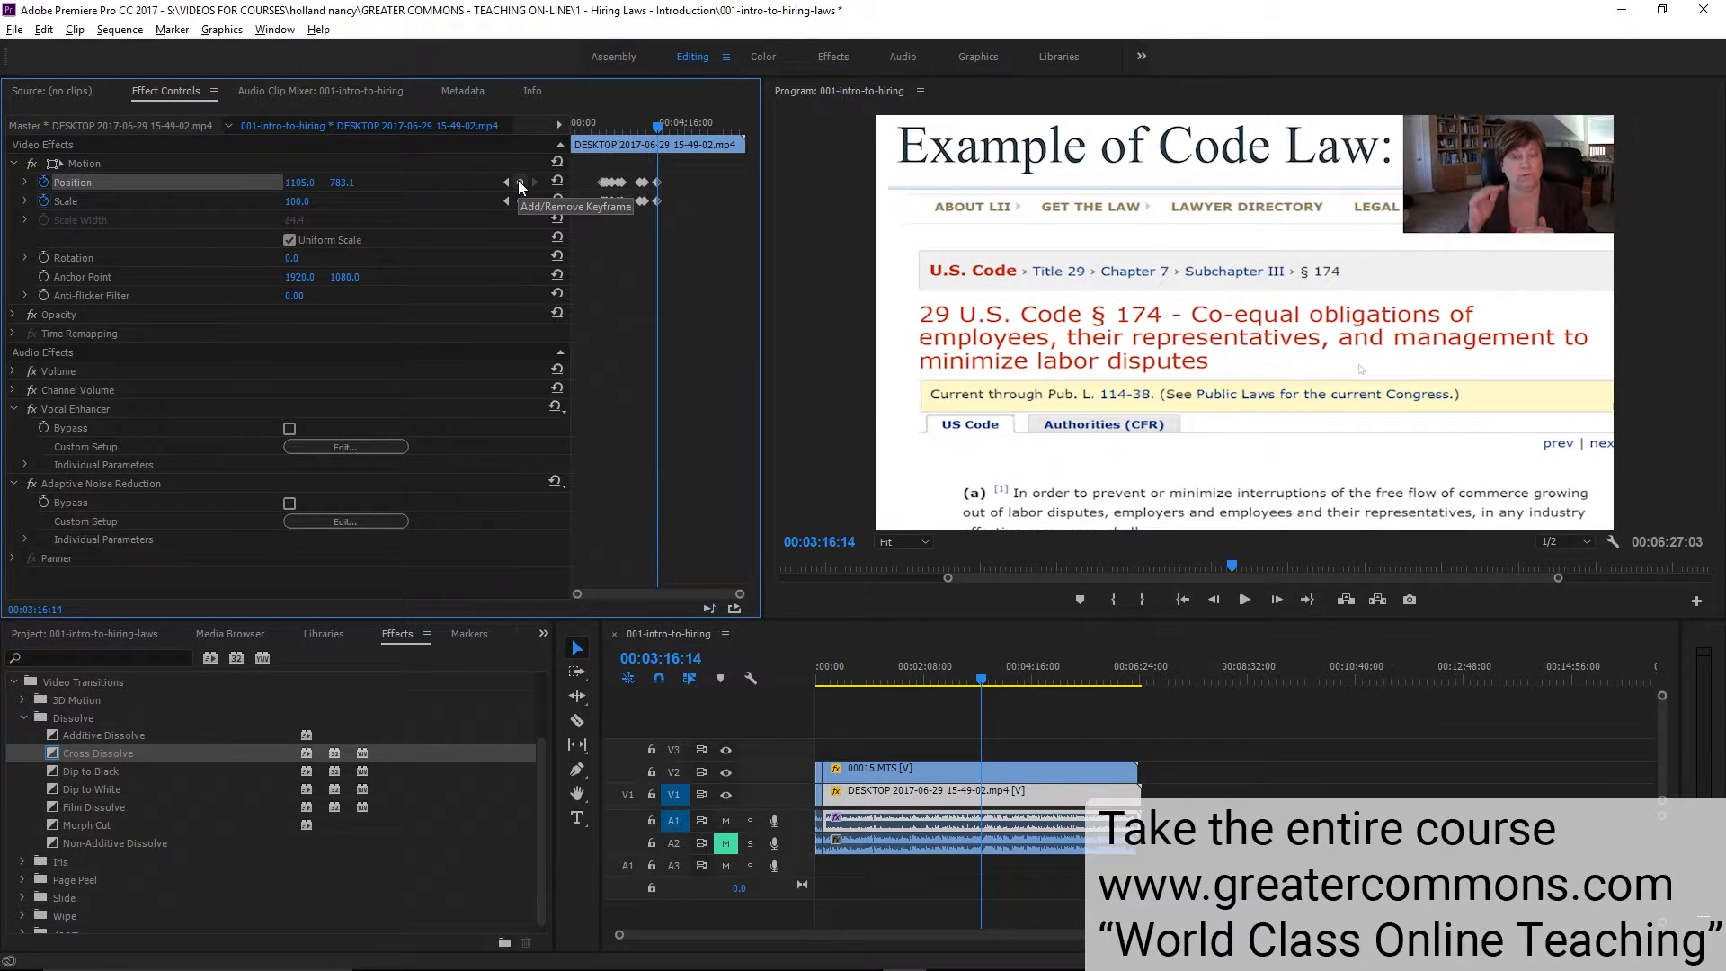
Play ahead to 00:03:19:19 and keyframe the slide recording at Scale 50 and Position 960, 540
key("space")
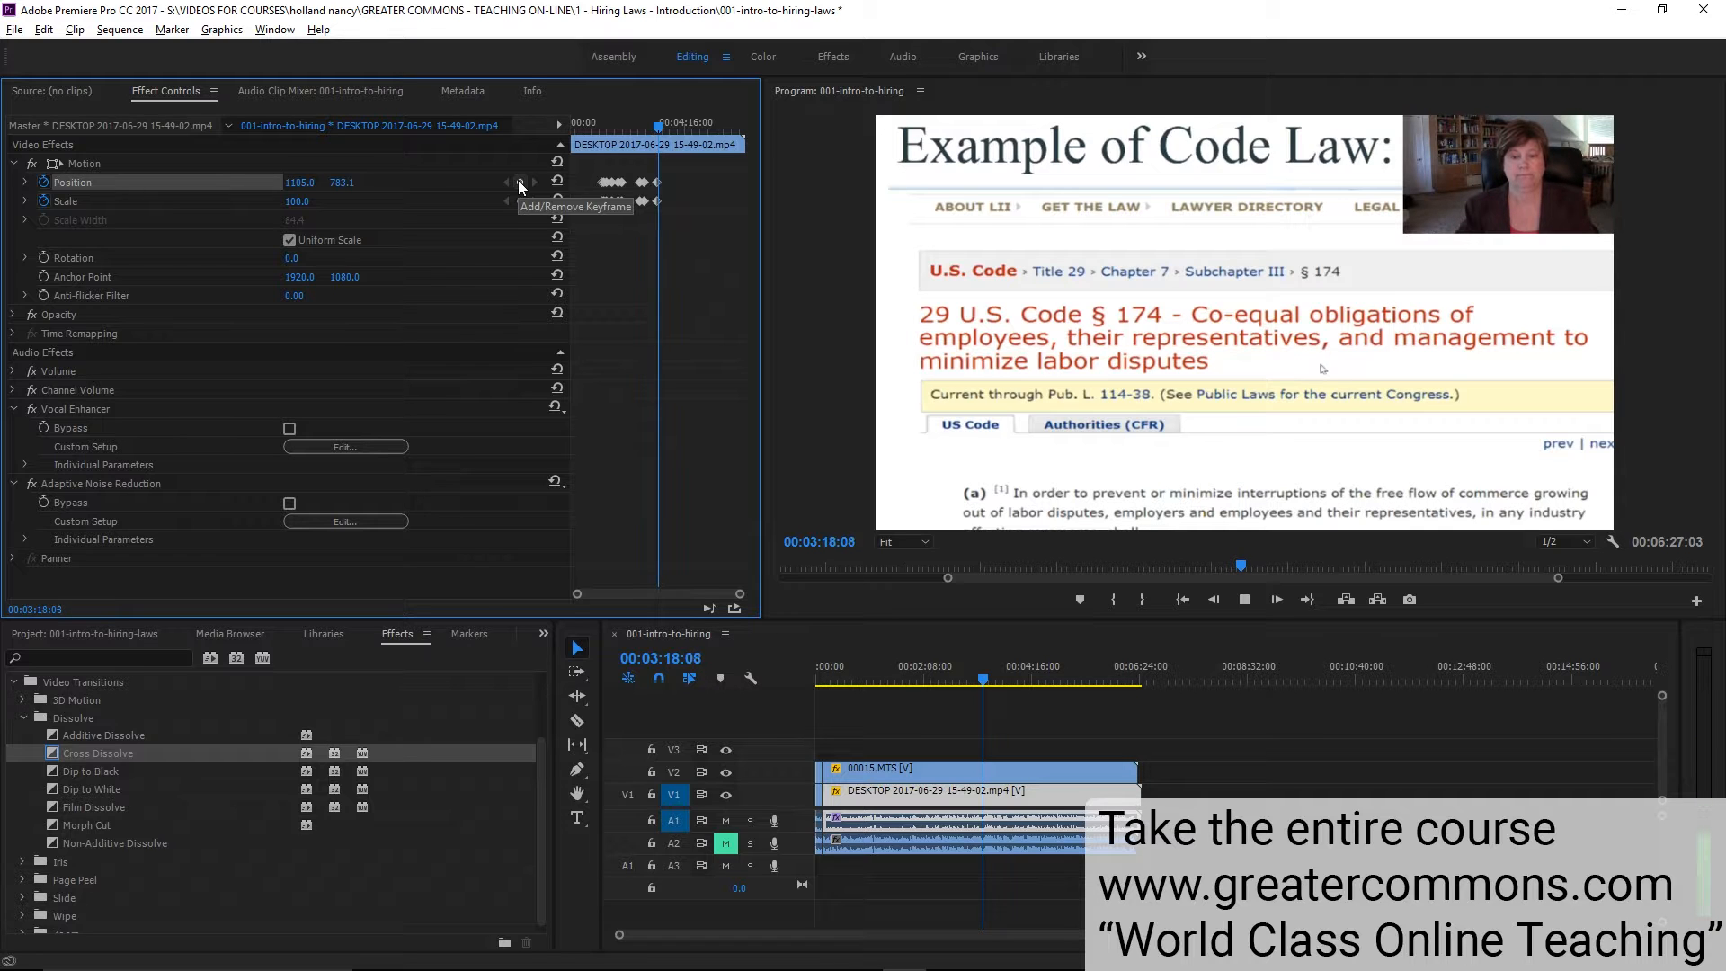
key("space")
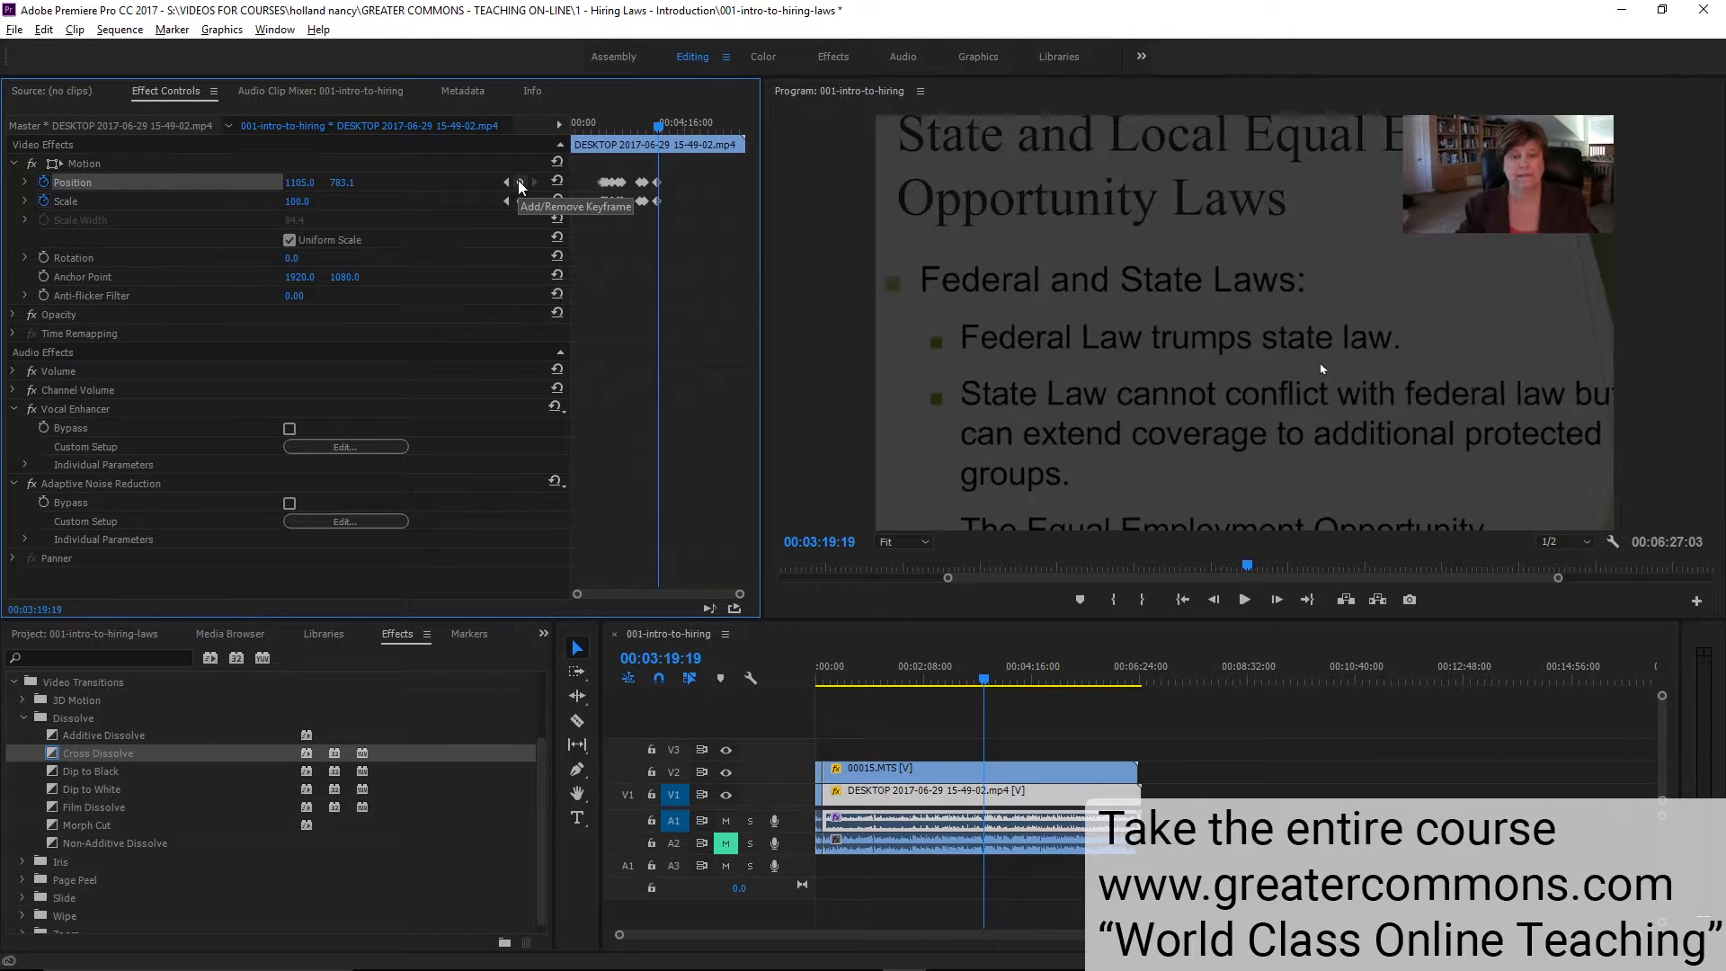
left_click(524, 204)
left_click(299, 201)
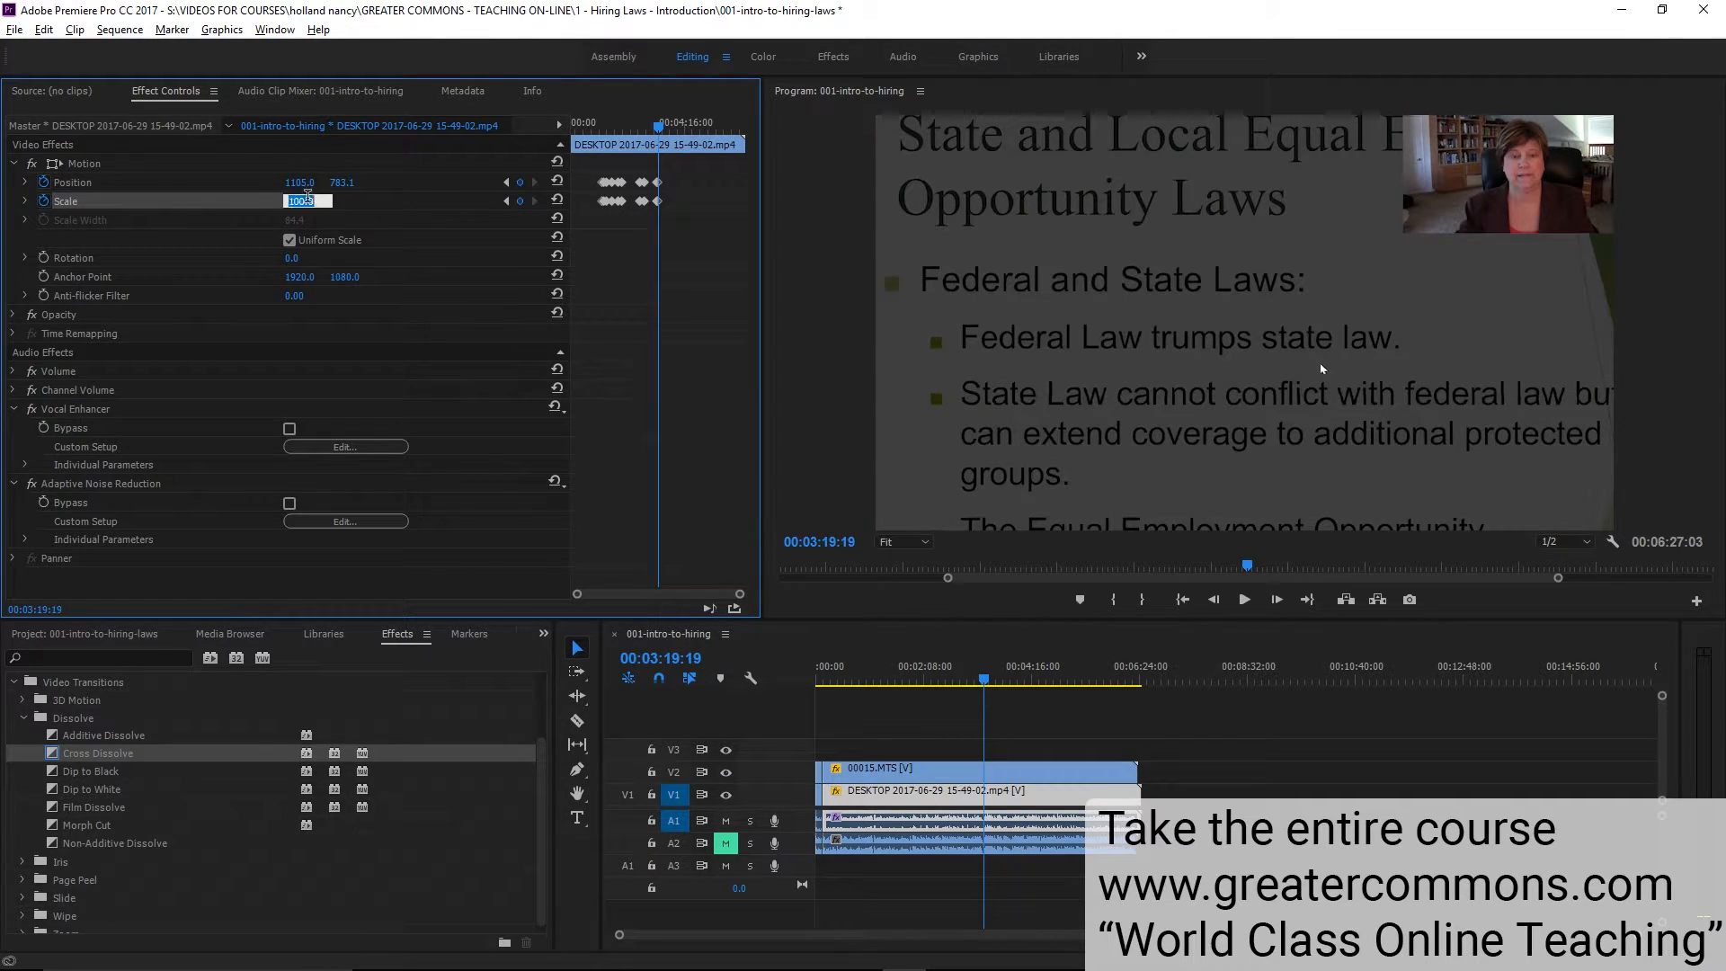
type("50")
left_click(303, 183)
type("960")
key("Tab")
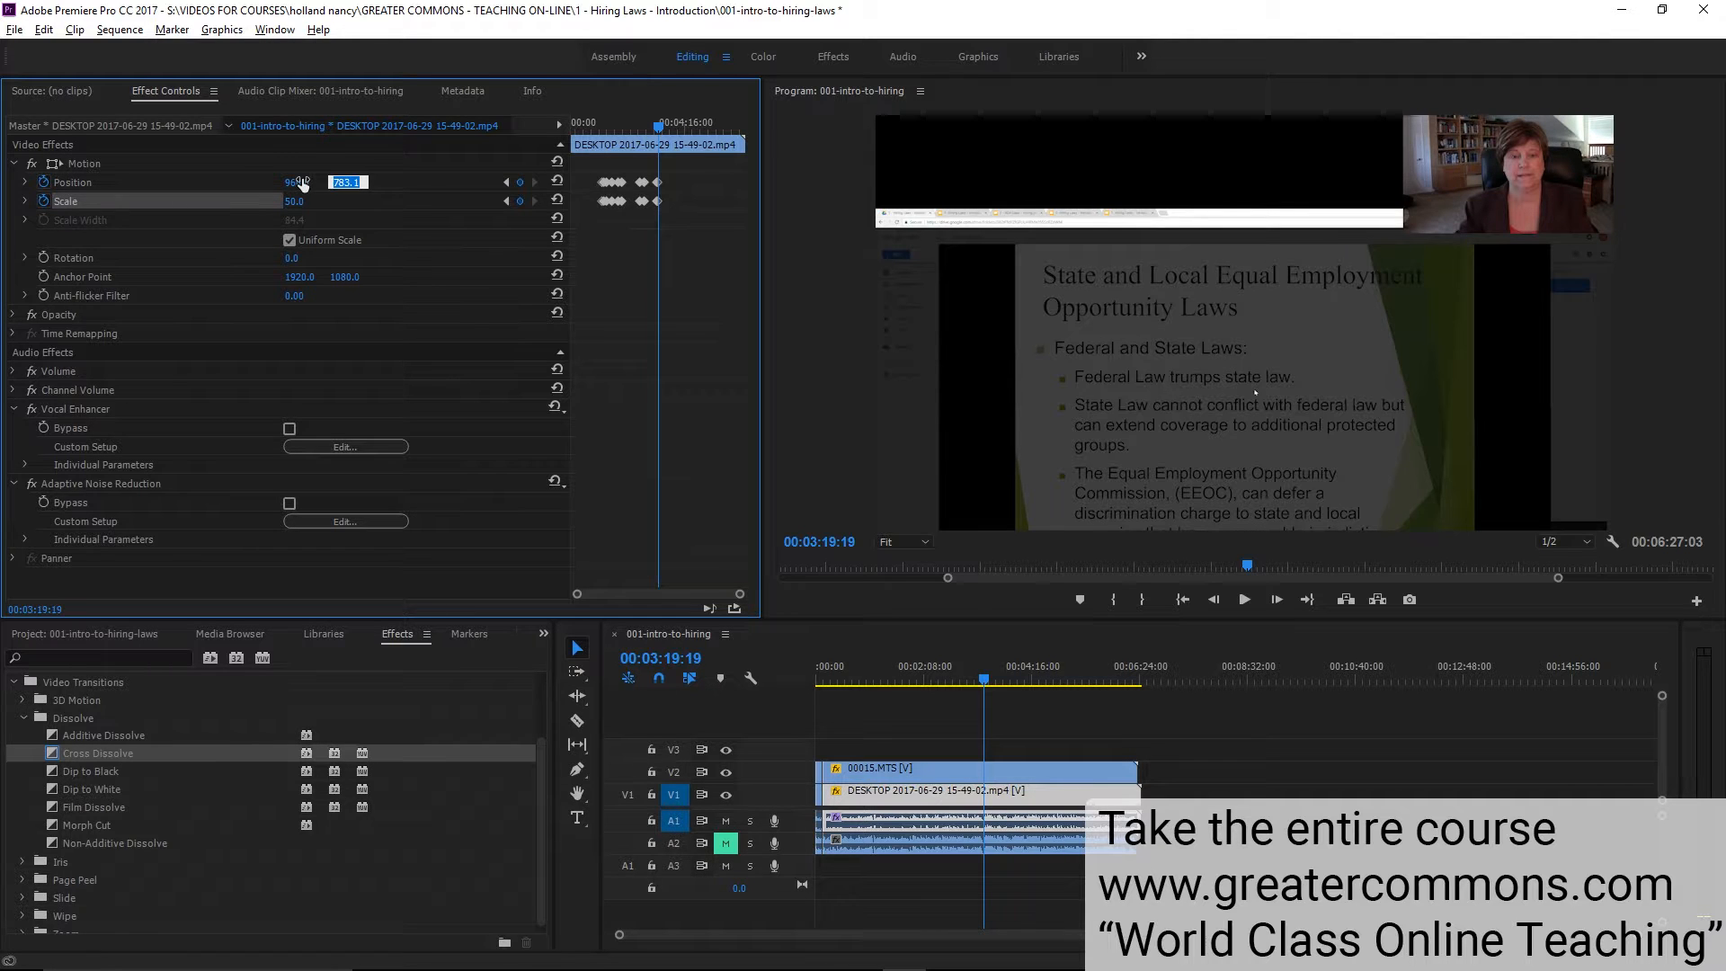
type("540")
key("Tab")
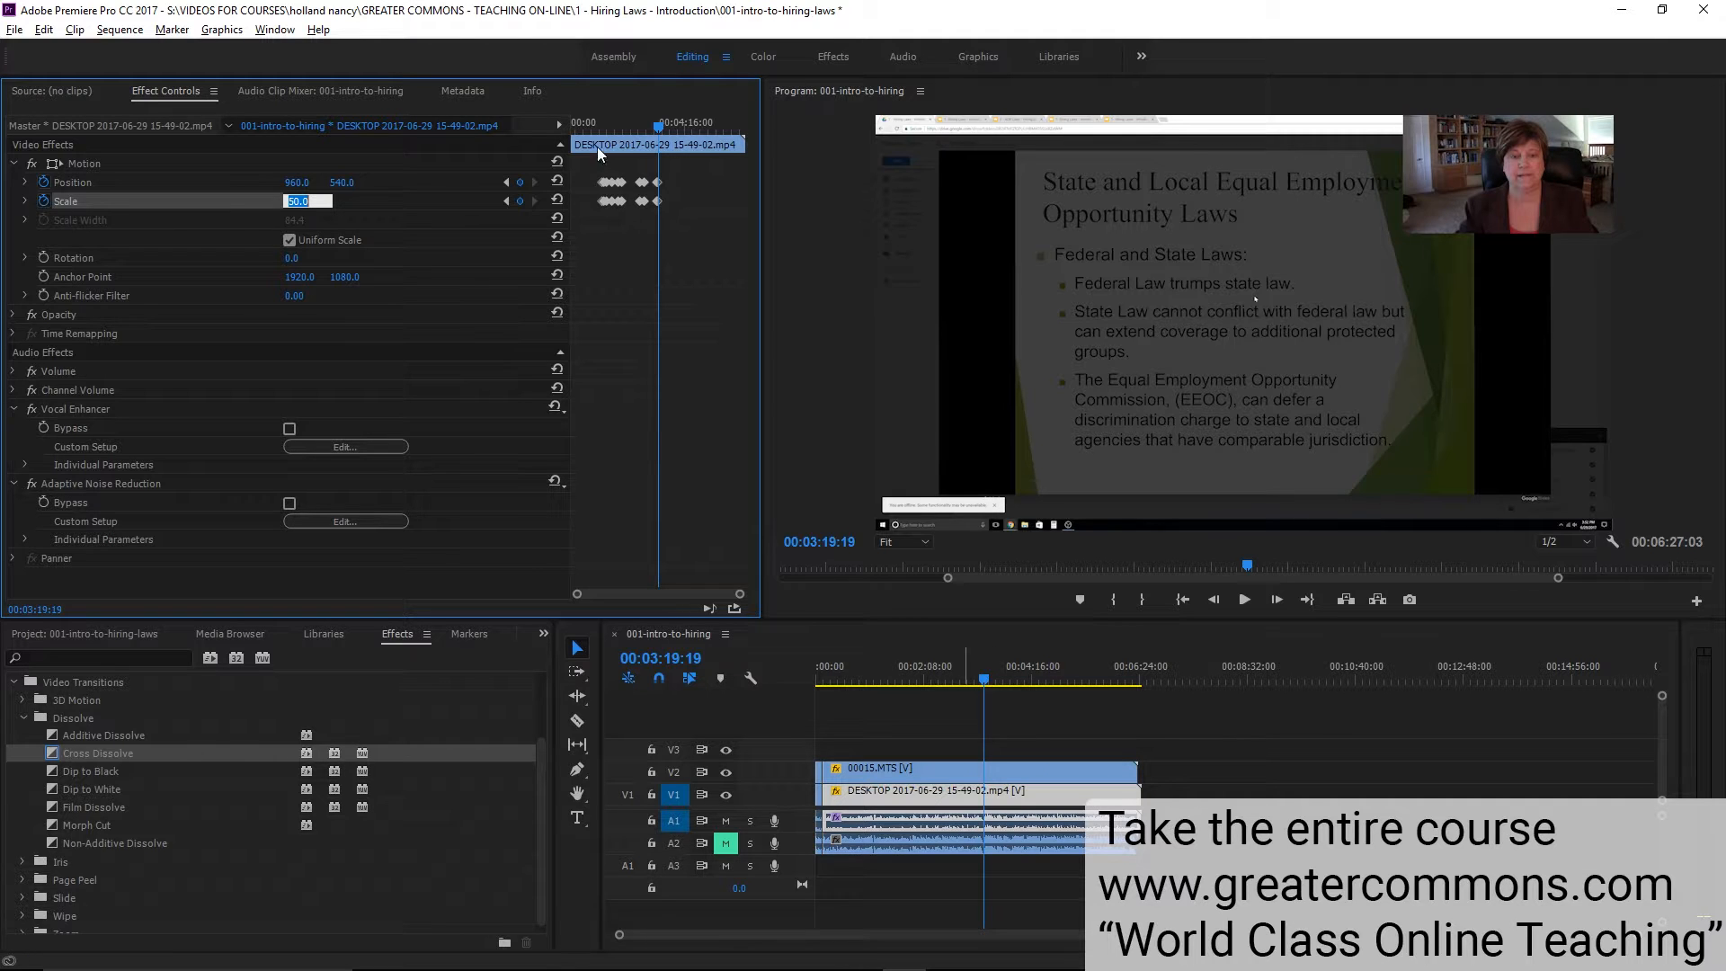
Preview the zoom-out on the State and Local laws slide and review the sequence up to the Assignment slide at 00:05:02:10
left_click(506, 201)
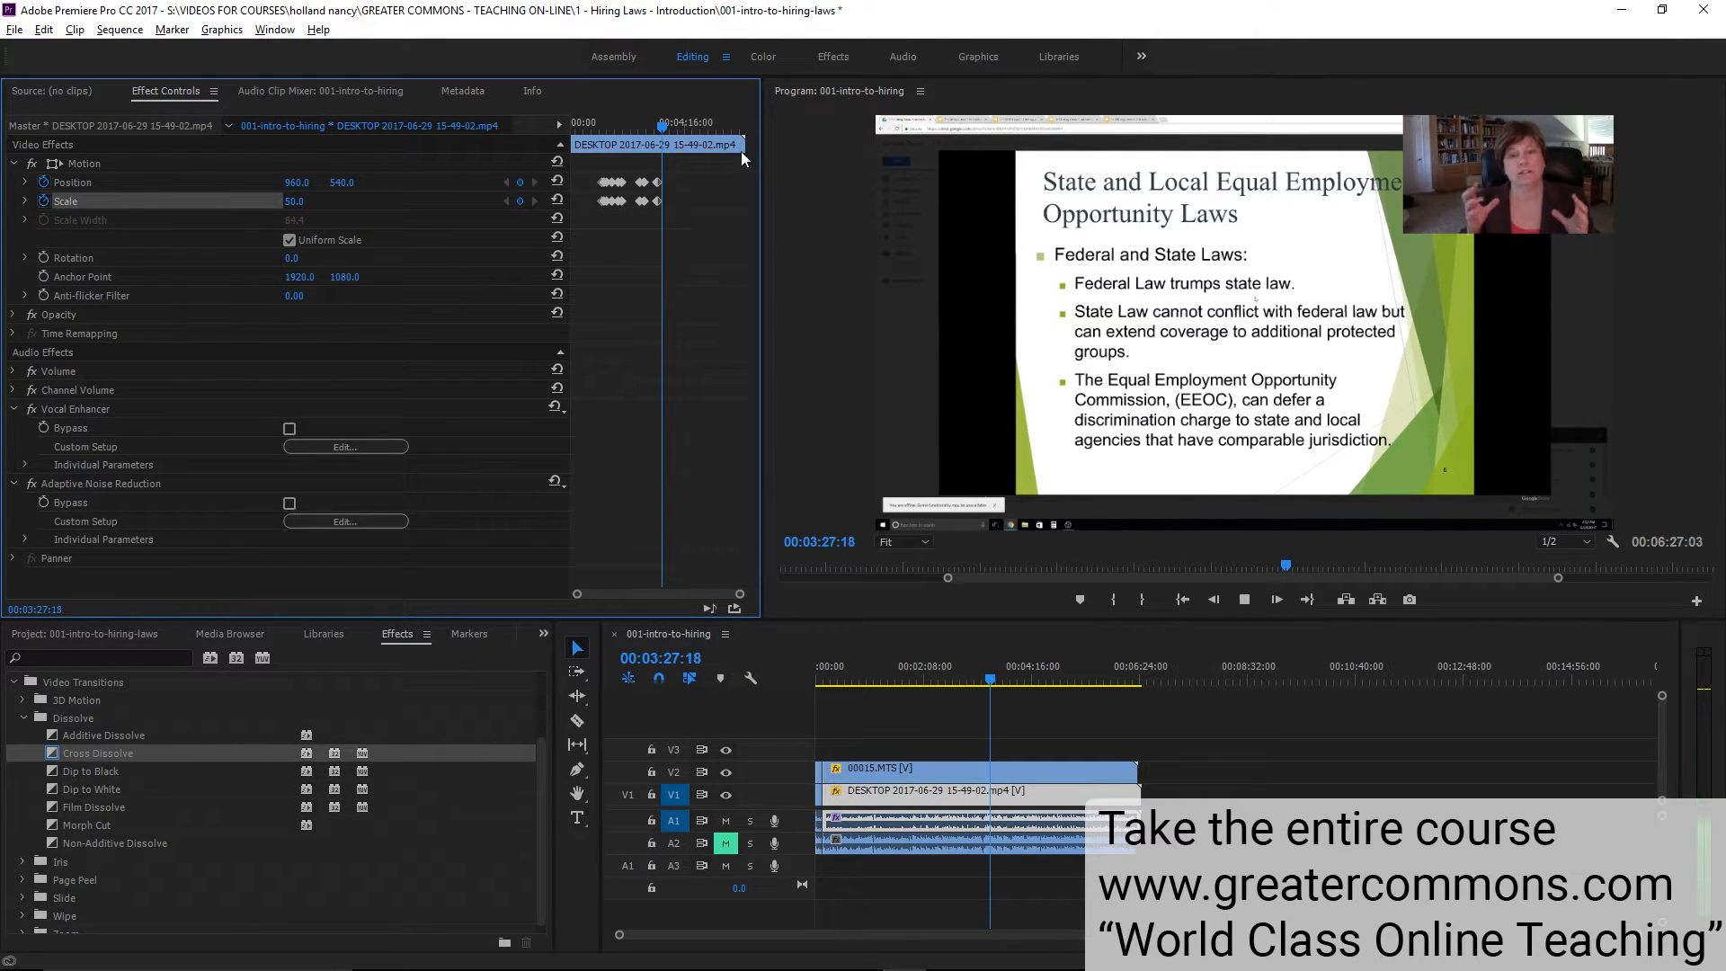
left_click(1247, 599)
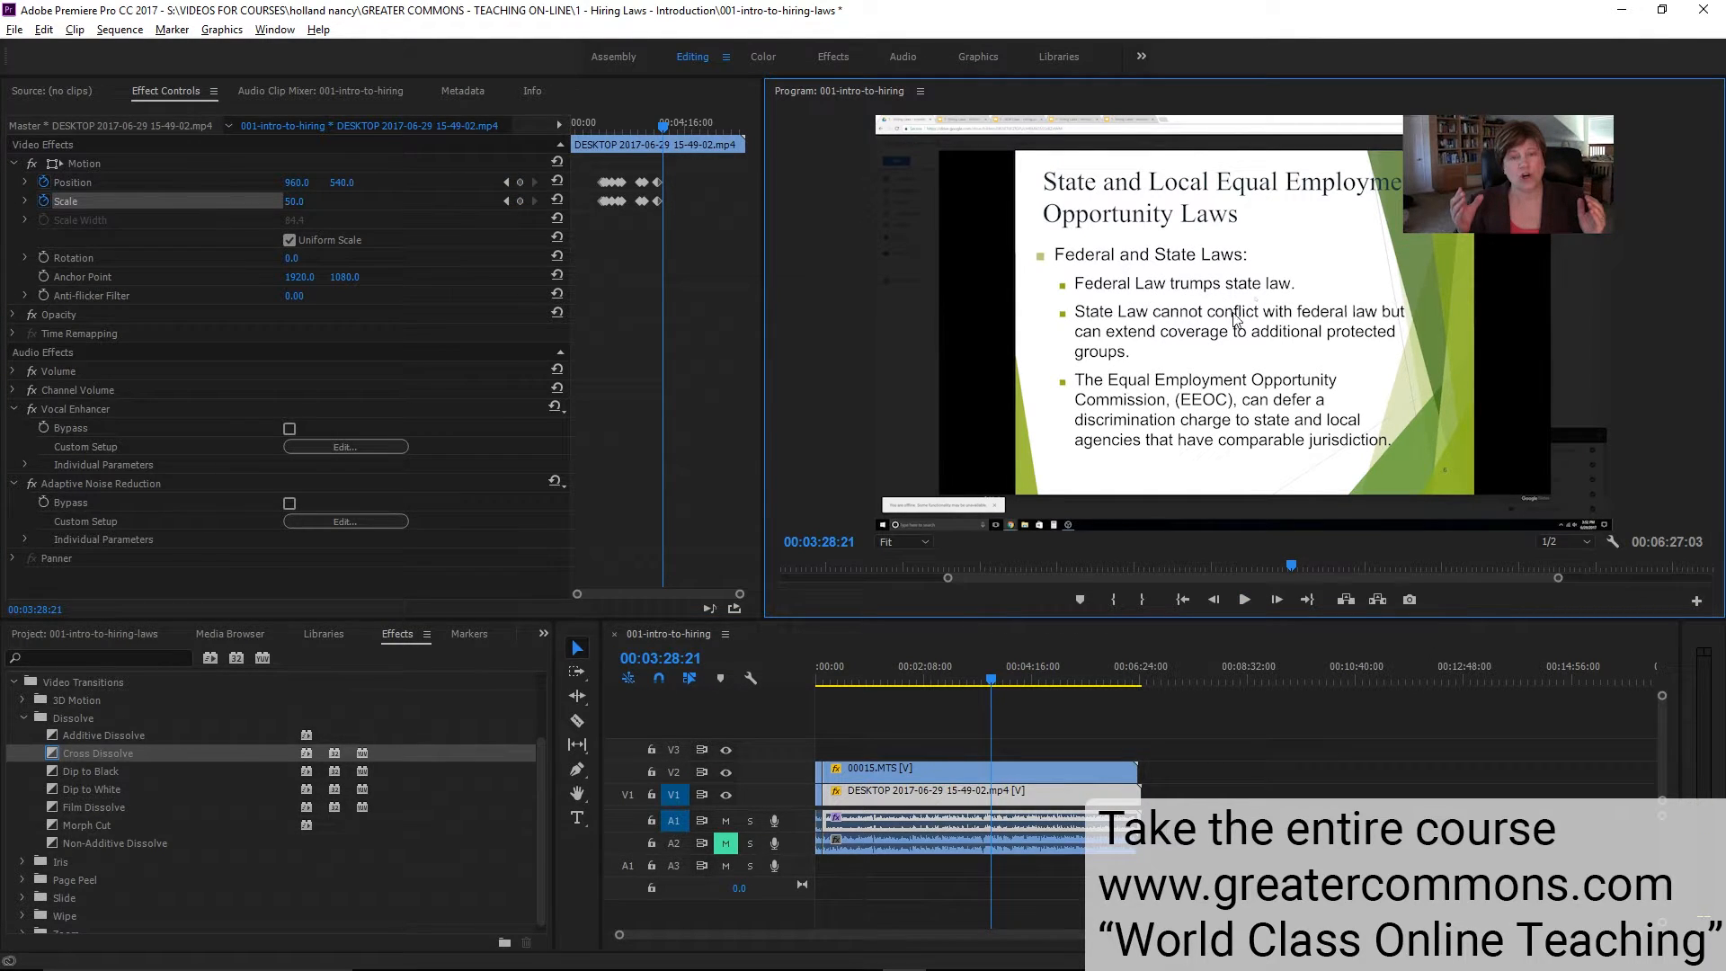
left_click(1246, 600)
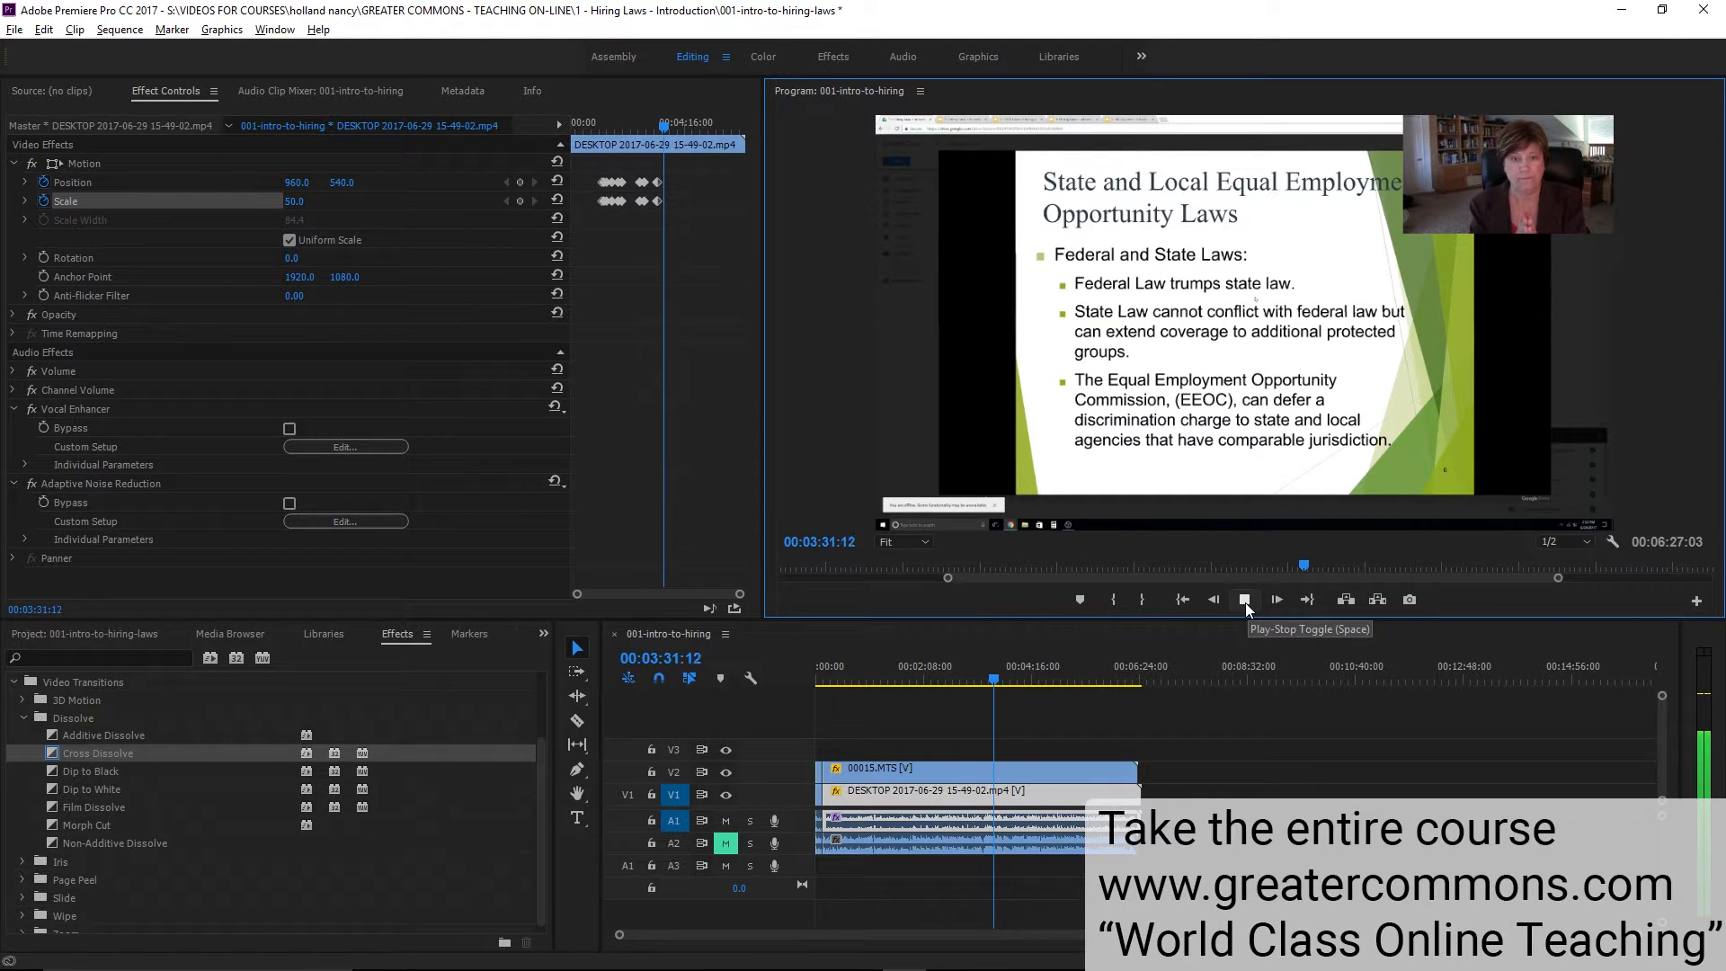
left_click(1245, 601)
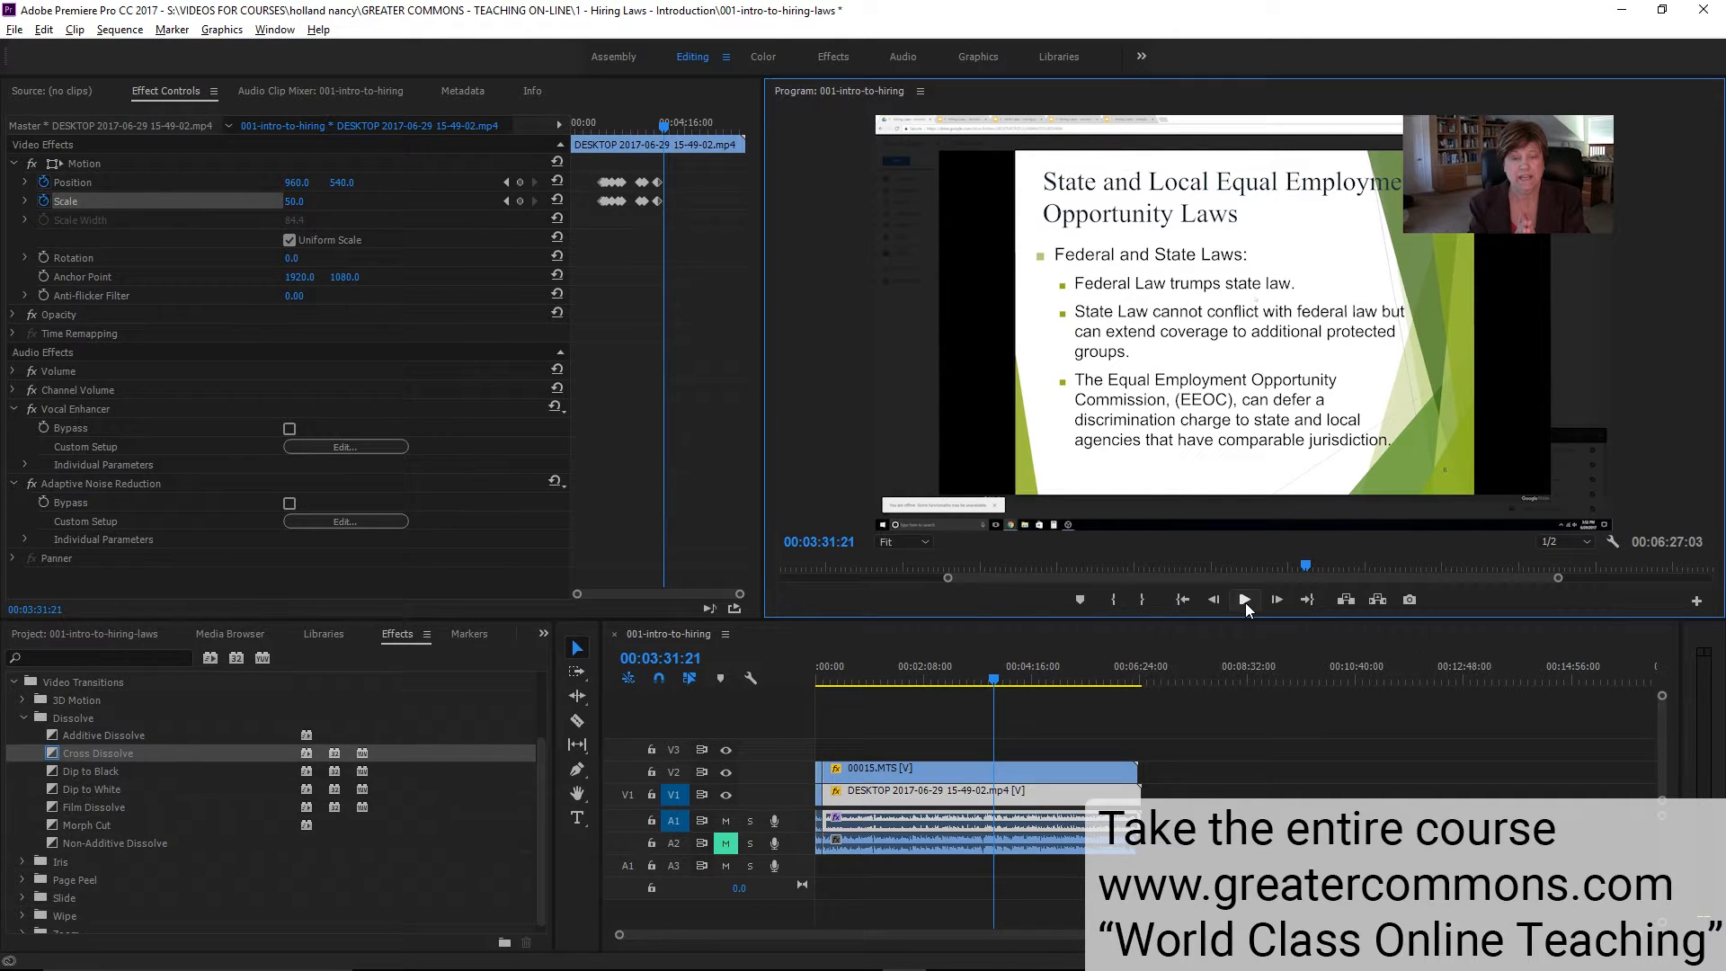
left_click(1244, 601)
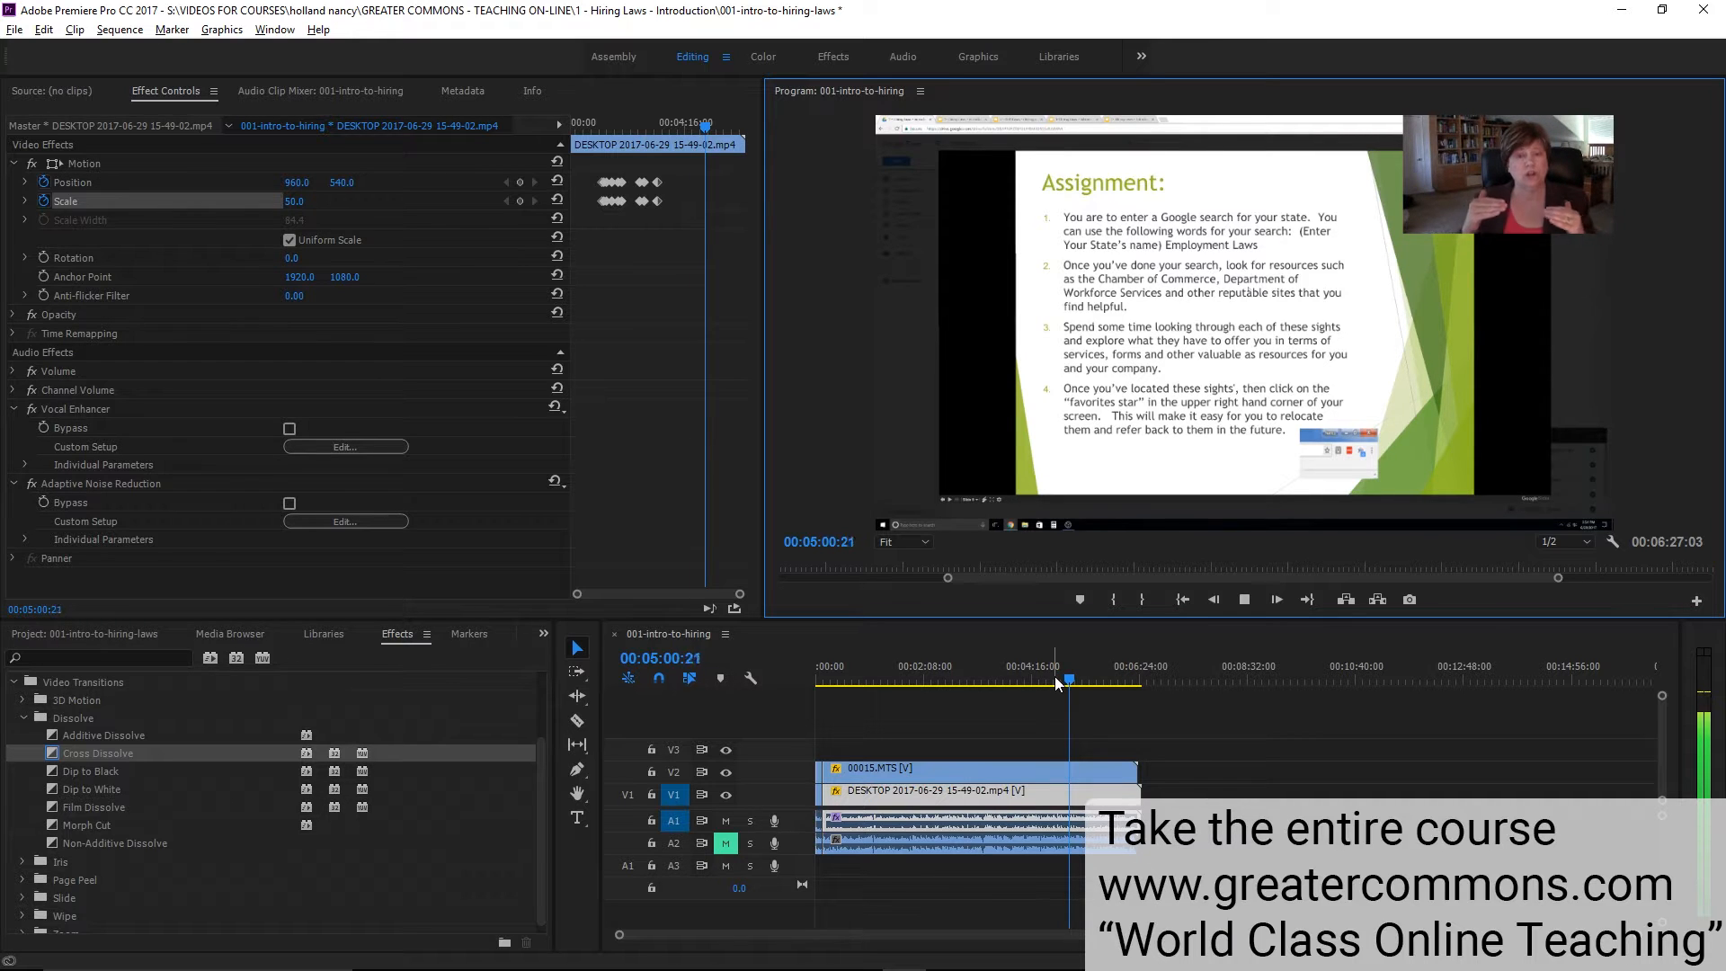
key("space")
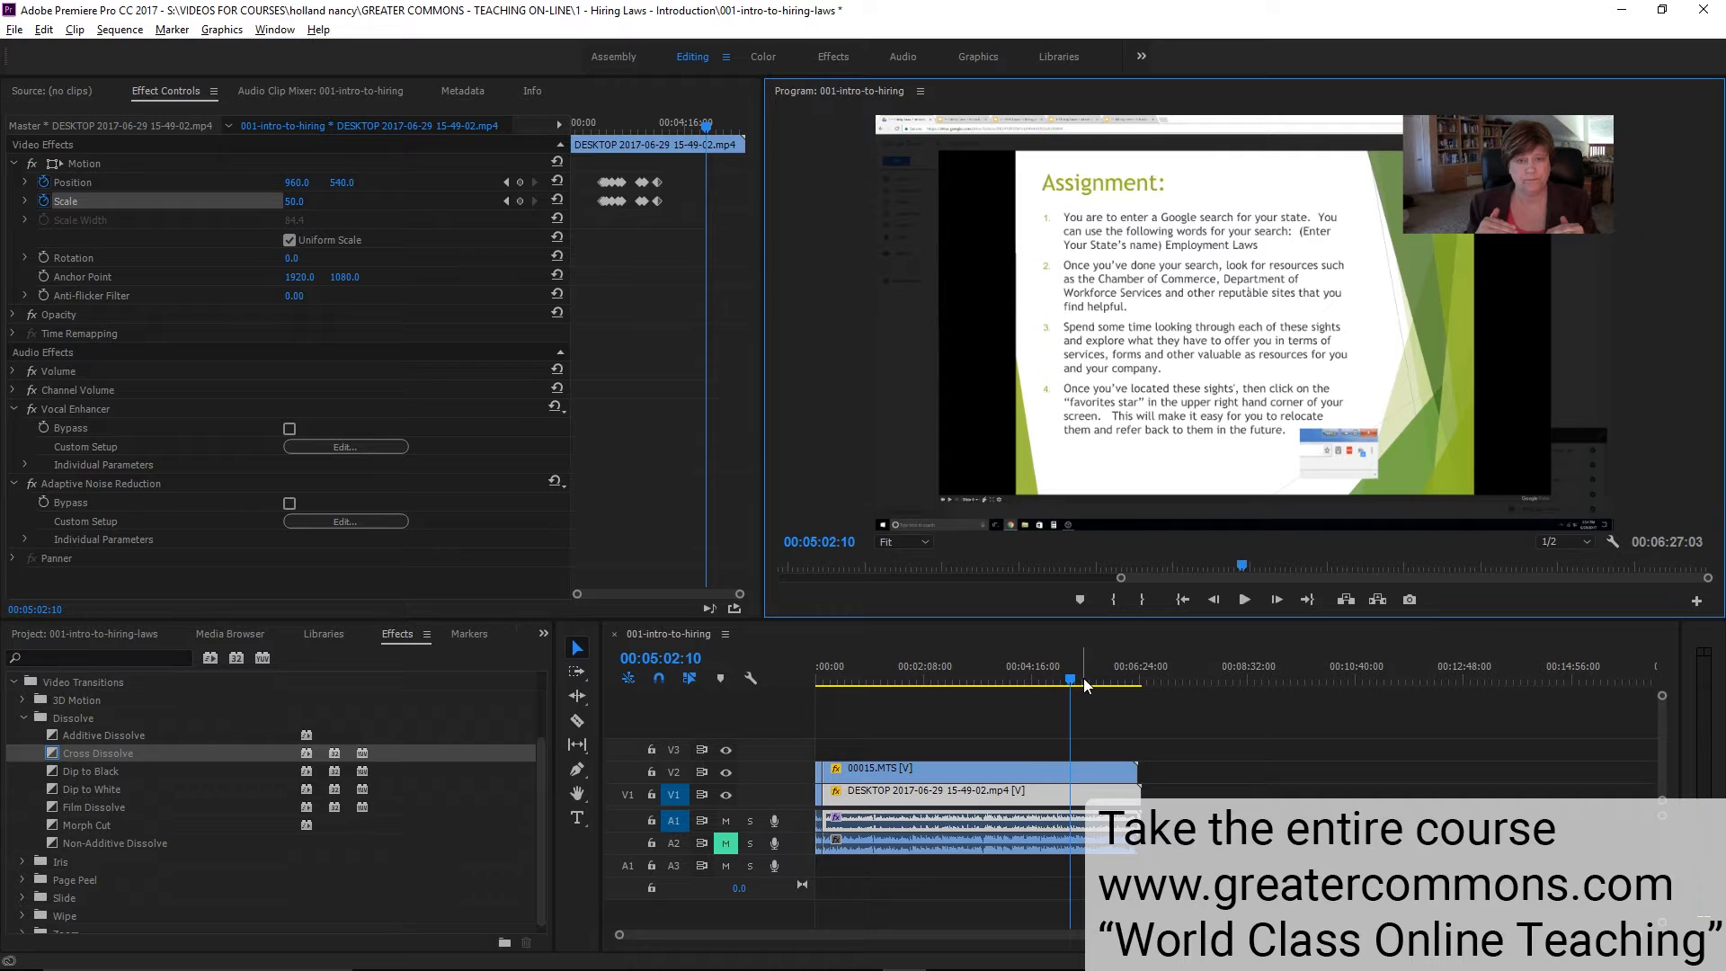
Locate 00:05:16:02 on the Assignment slide and add Position and Scale keyframes to the slide recording there
left_click_drag(1070, 683, 1017, 681)
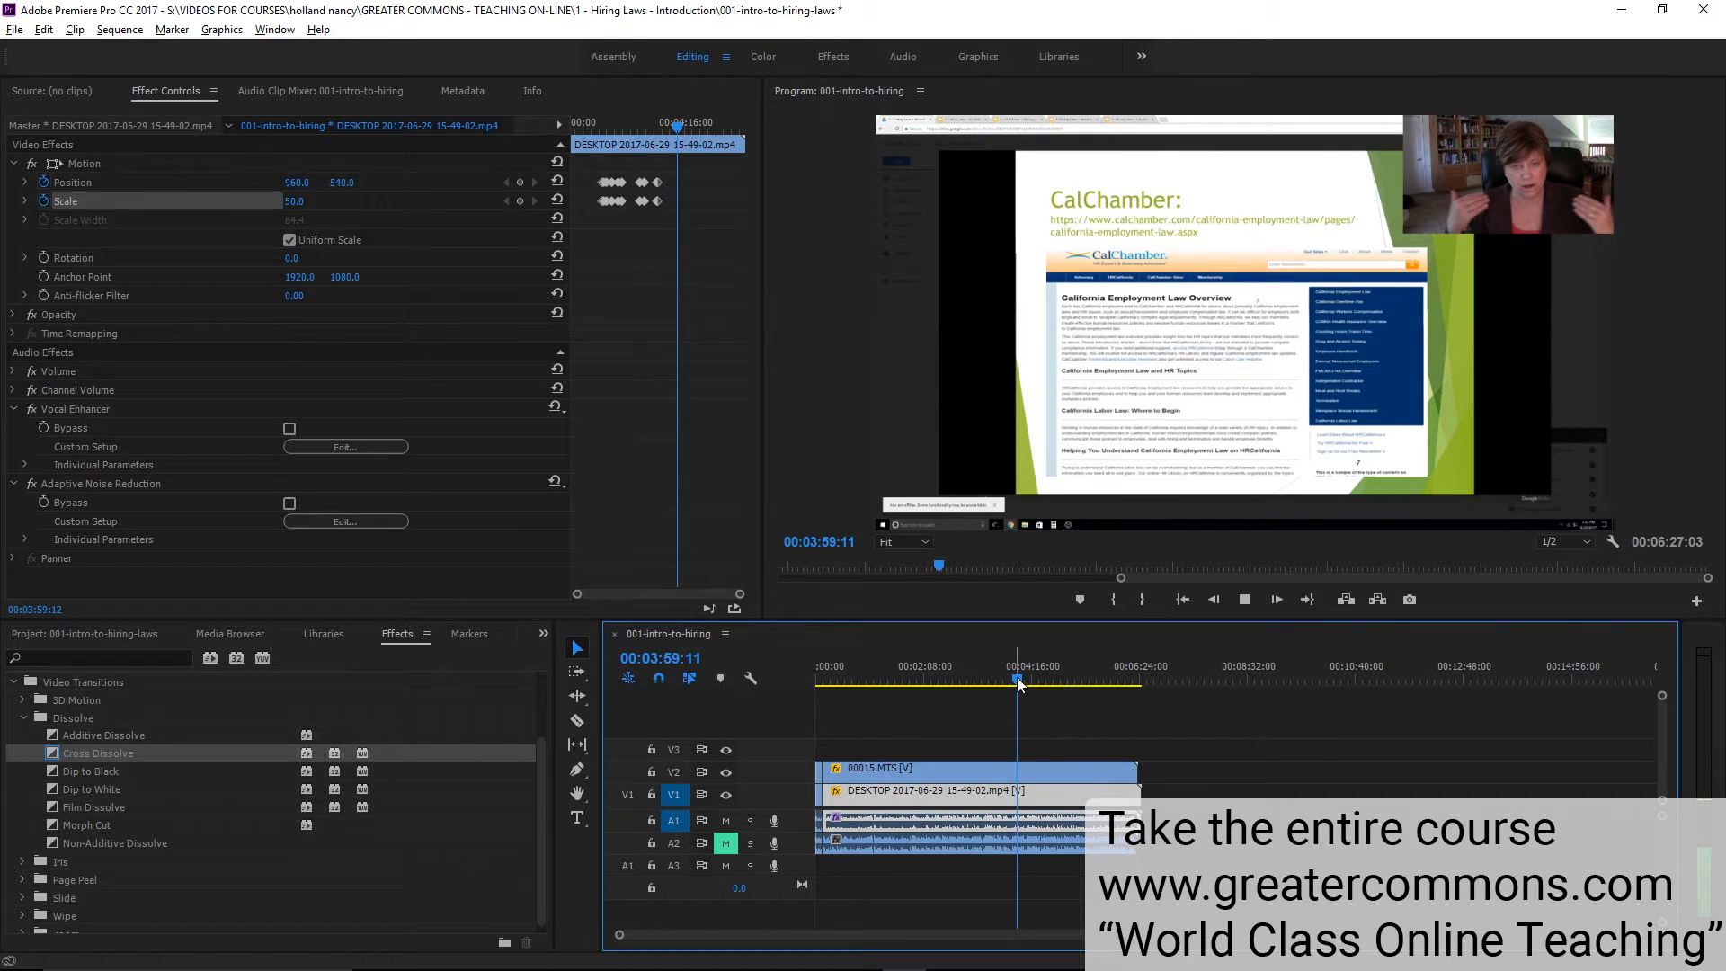
left_click(1039, 679)
left_click(1058, 677)
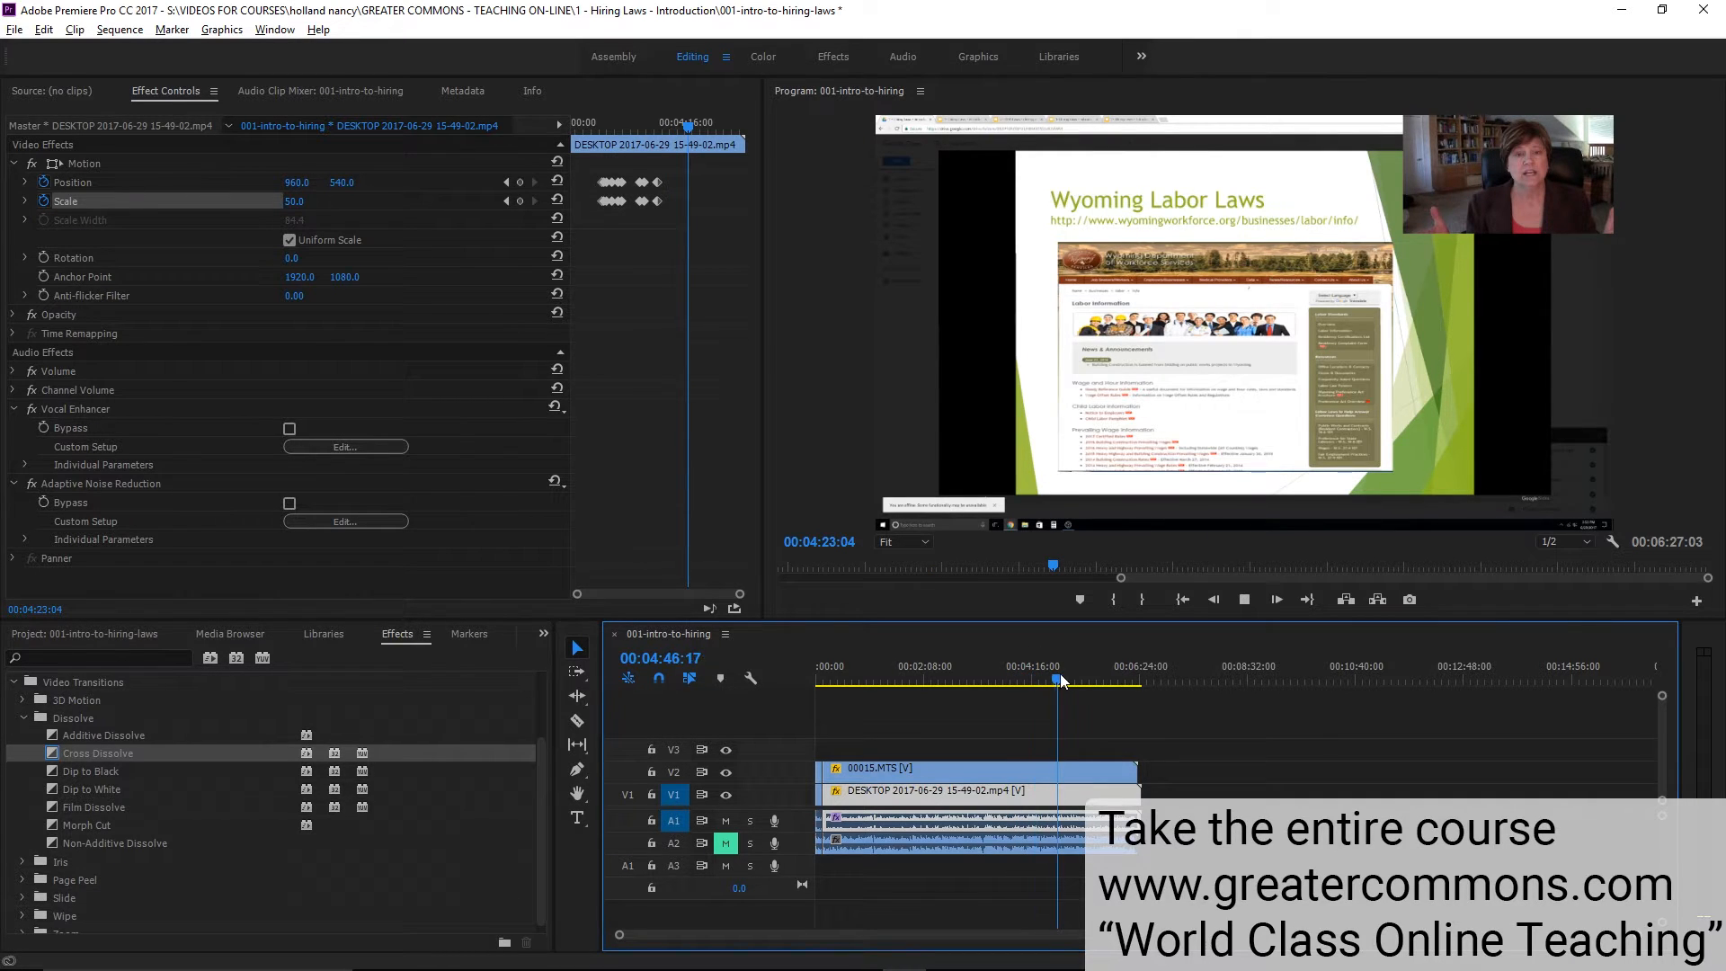
left_click(1074, 680)
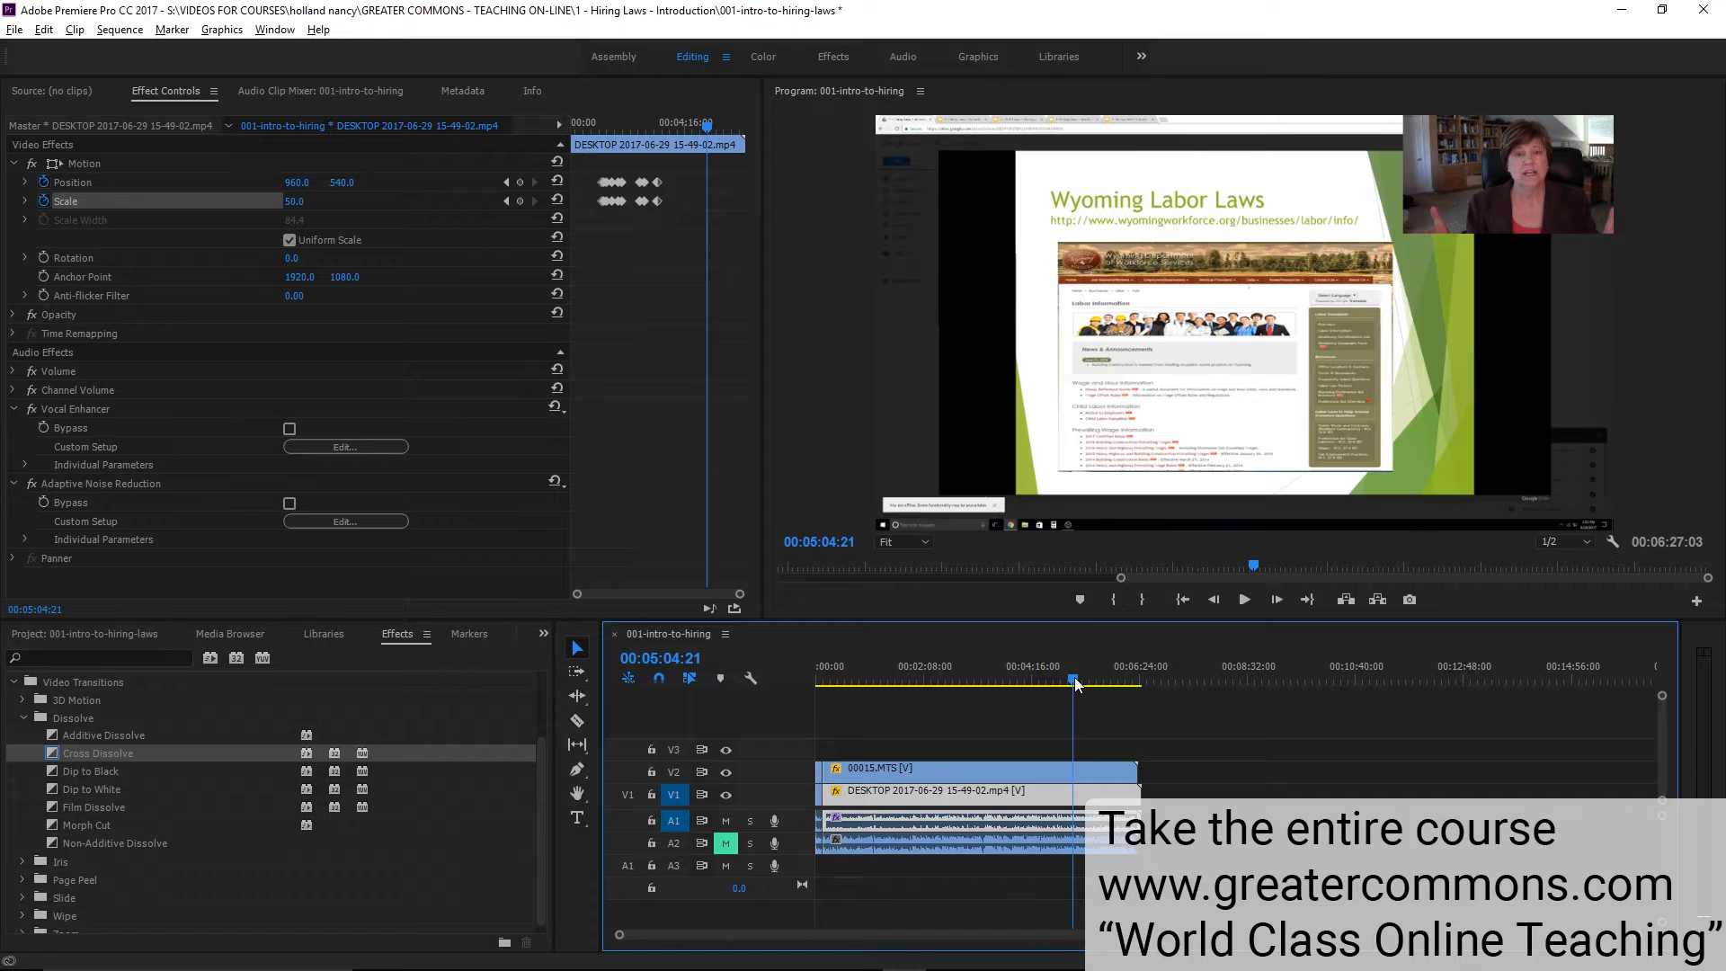
left_click(1081, 681)
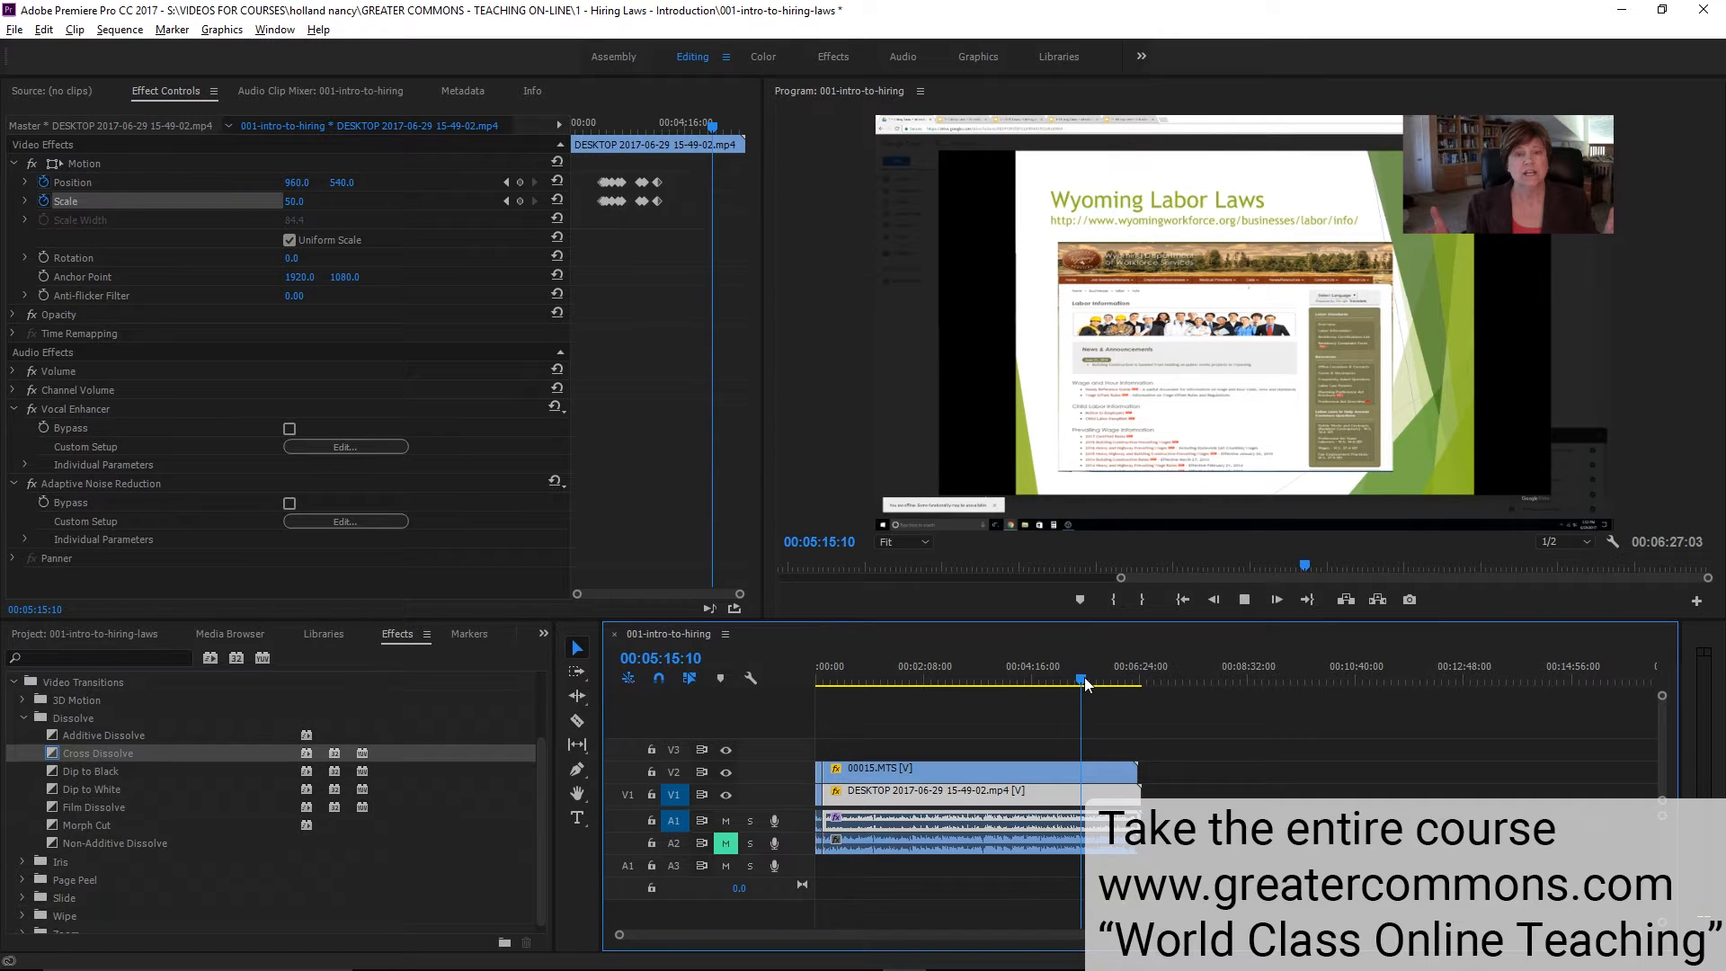
key("space")
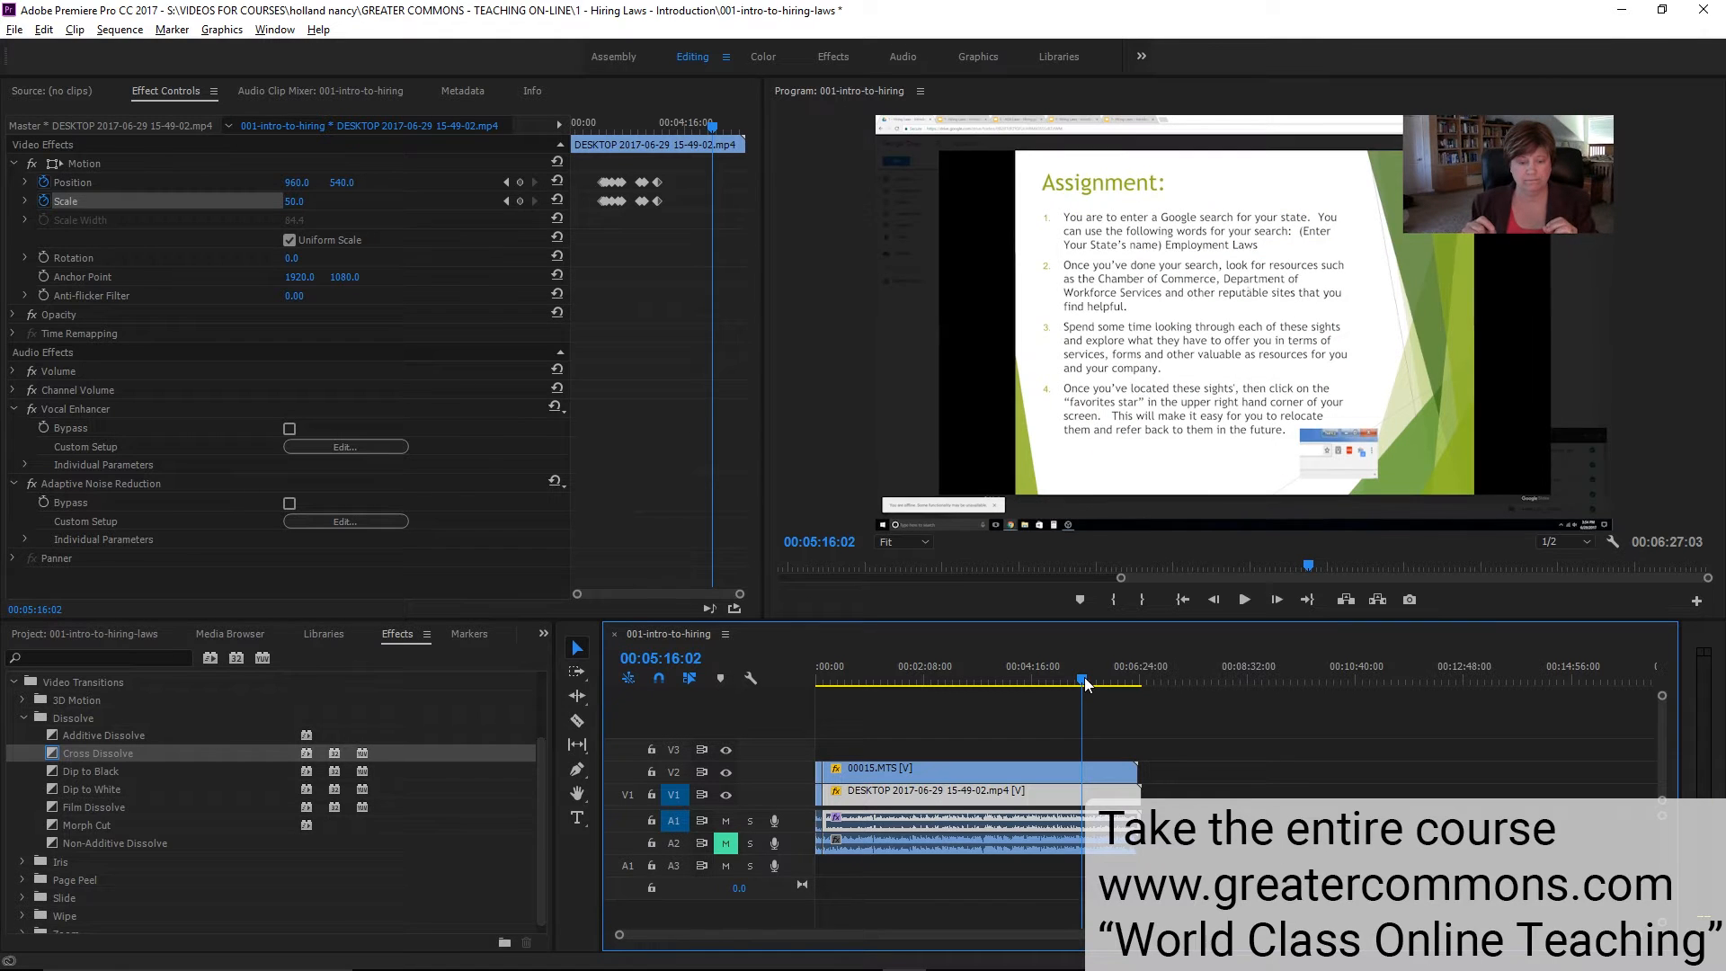
left_click(520, 182)
left_click(520, 200)
Play ahead to 00:05:19:28 and add a second pair of Position and Scale keyframes for the Assignment slide
key("space")
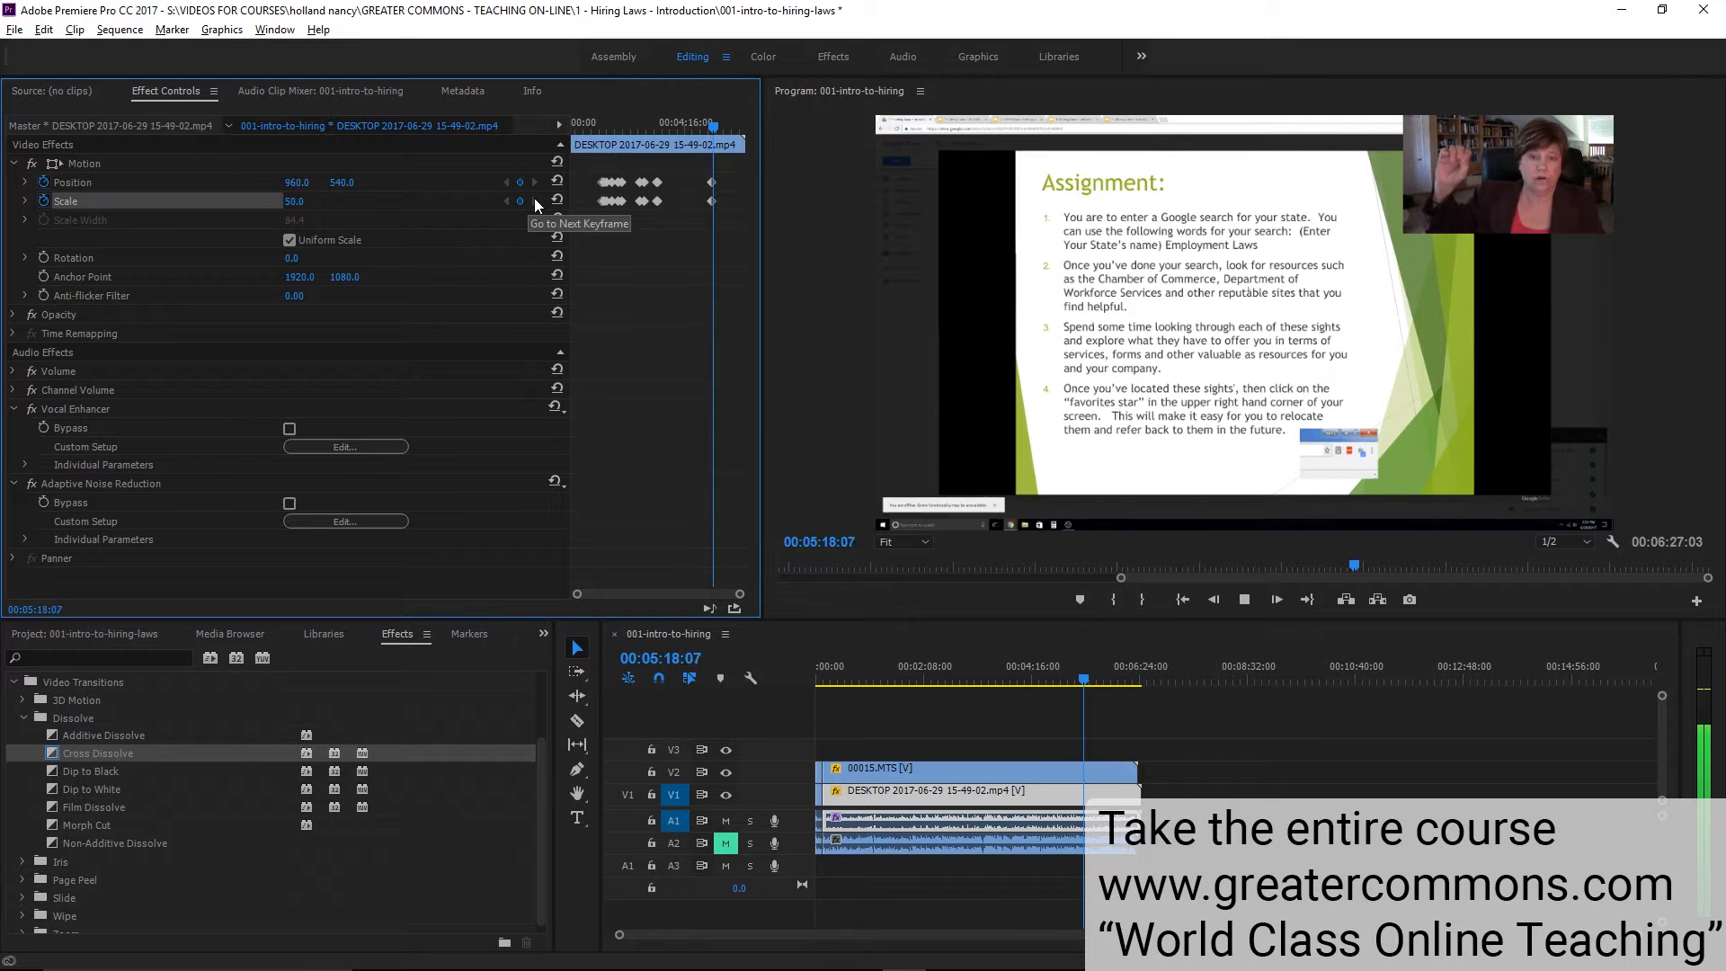
key("space")
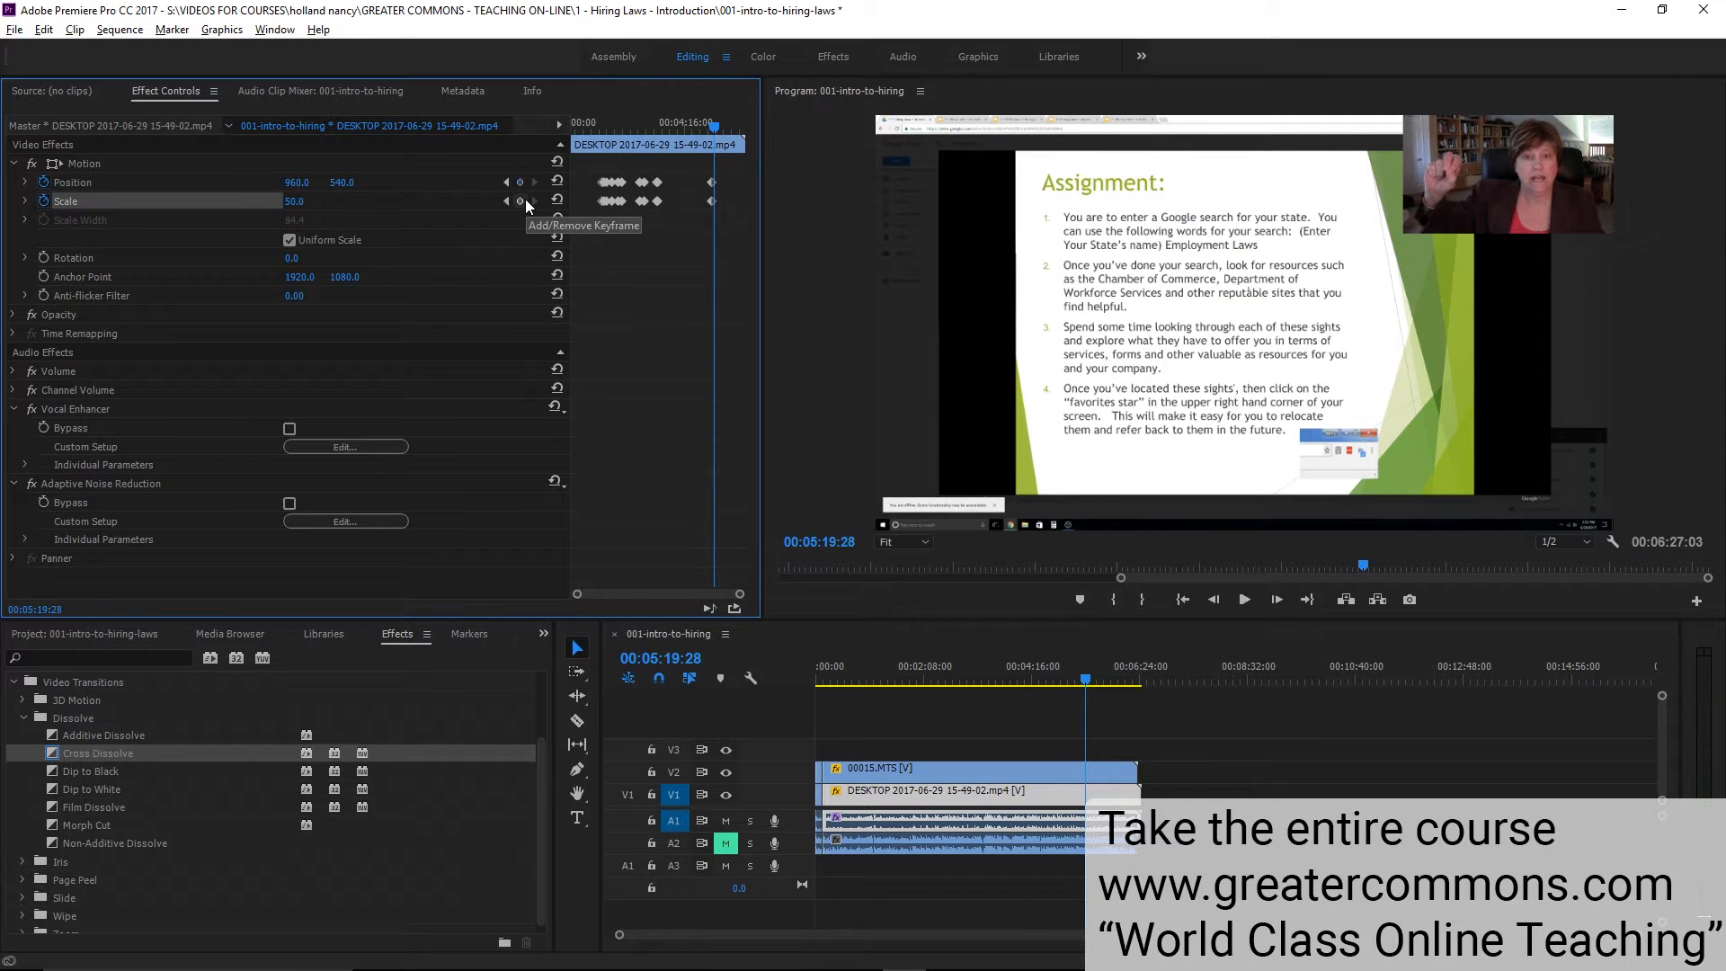
left_click(520, 200)
left_click(520, 182)
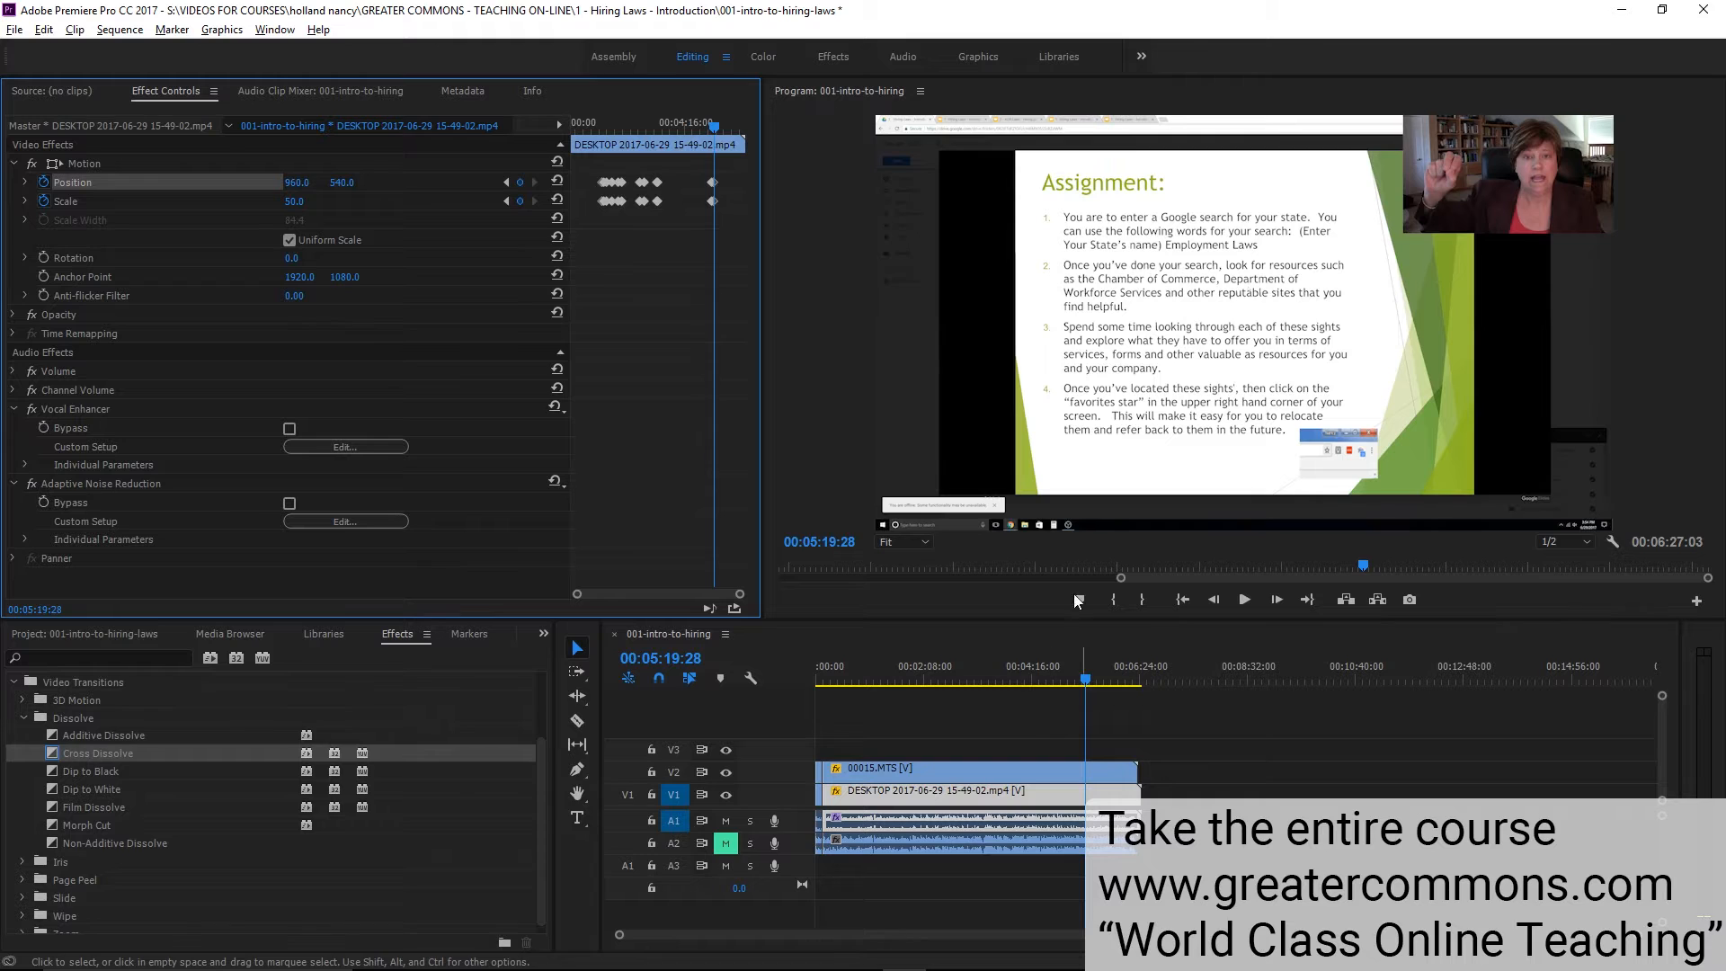
With the program preview at 25%, enlarge the slide recording to about Scale 72.6 and reposition it to about 820, 600 at 00:05:19:28
left_click(66, 164)
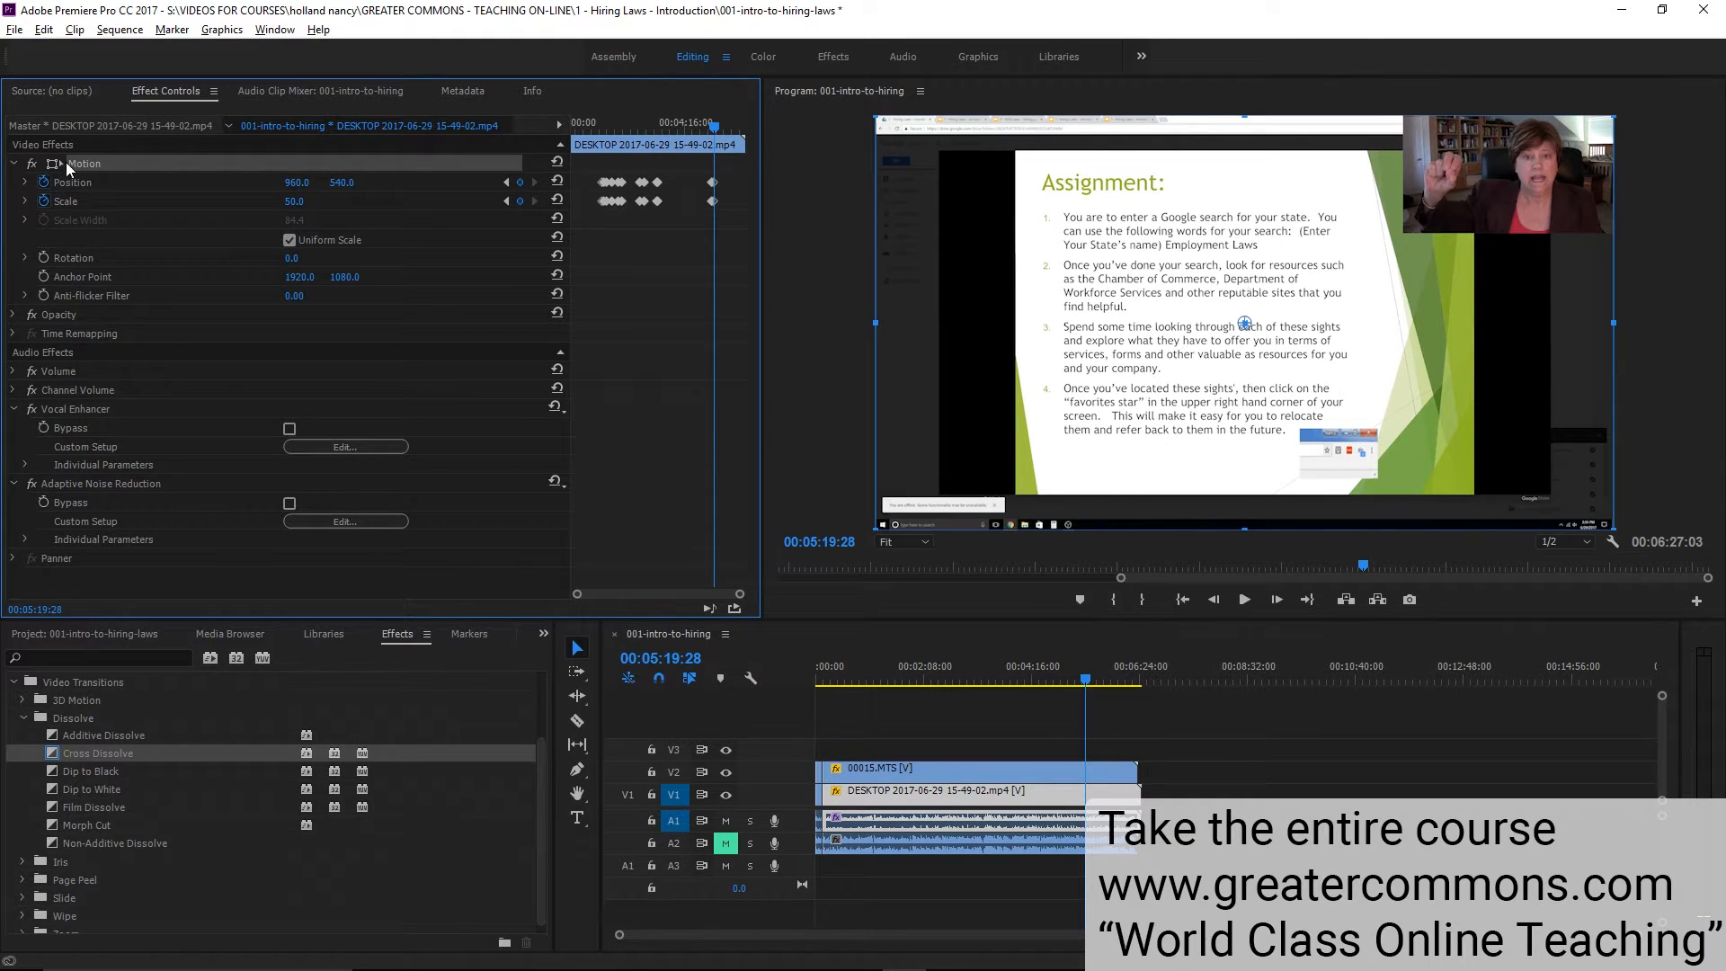
left_click(916, 543)
left_click(916, 608)
left_click_drag(1026, 443, 956, 492)
left_click_drag(1104, 411, 1074, 428)
left_click_drag(916, 509, 897, 517)
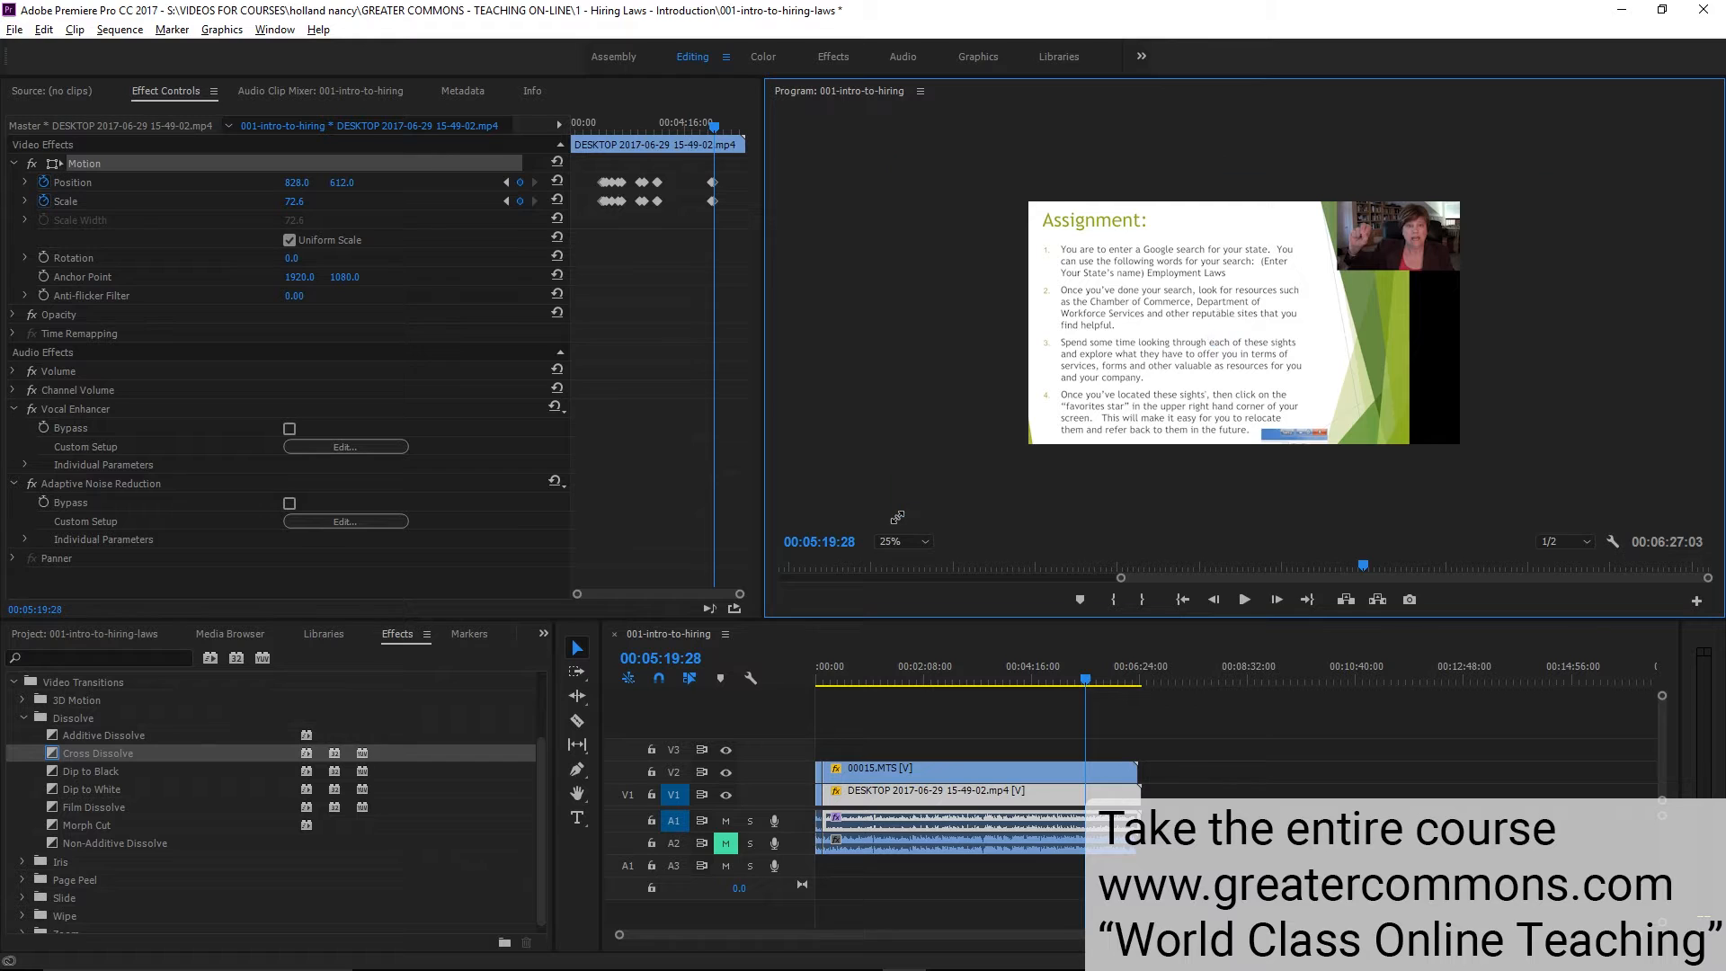
left_click_drag(1148, 399, 1145, 396)
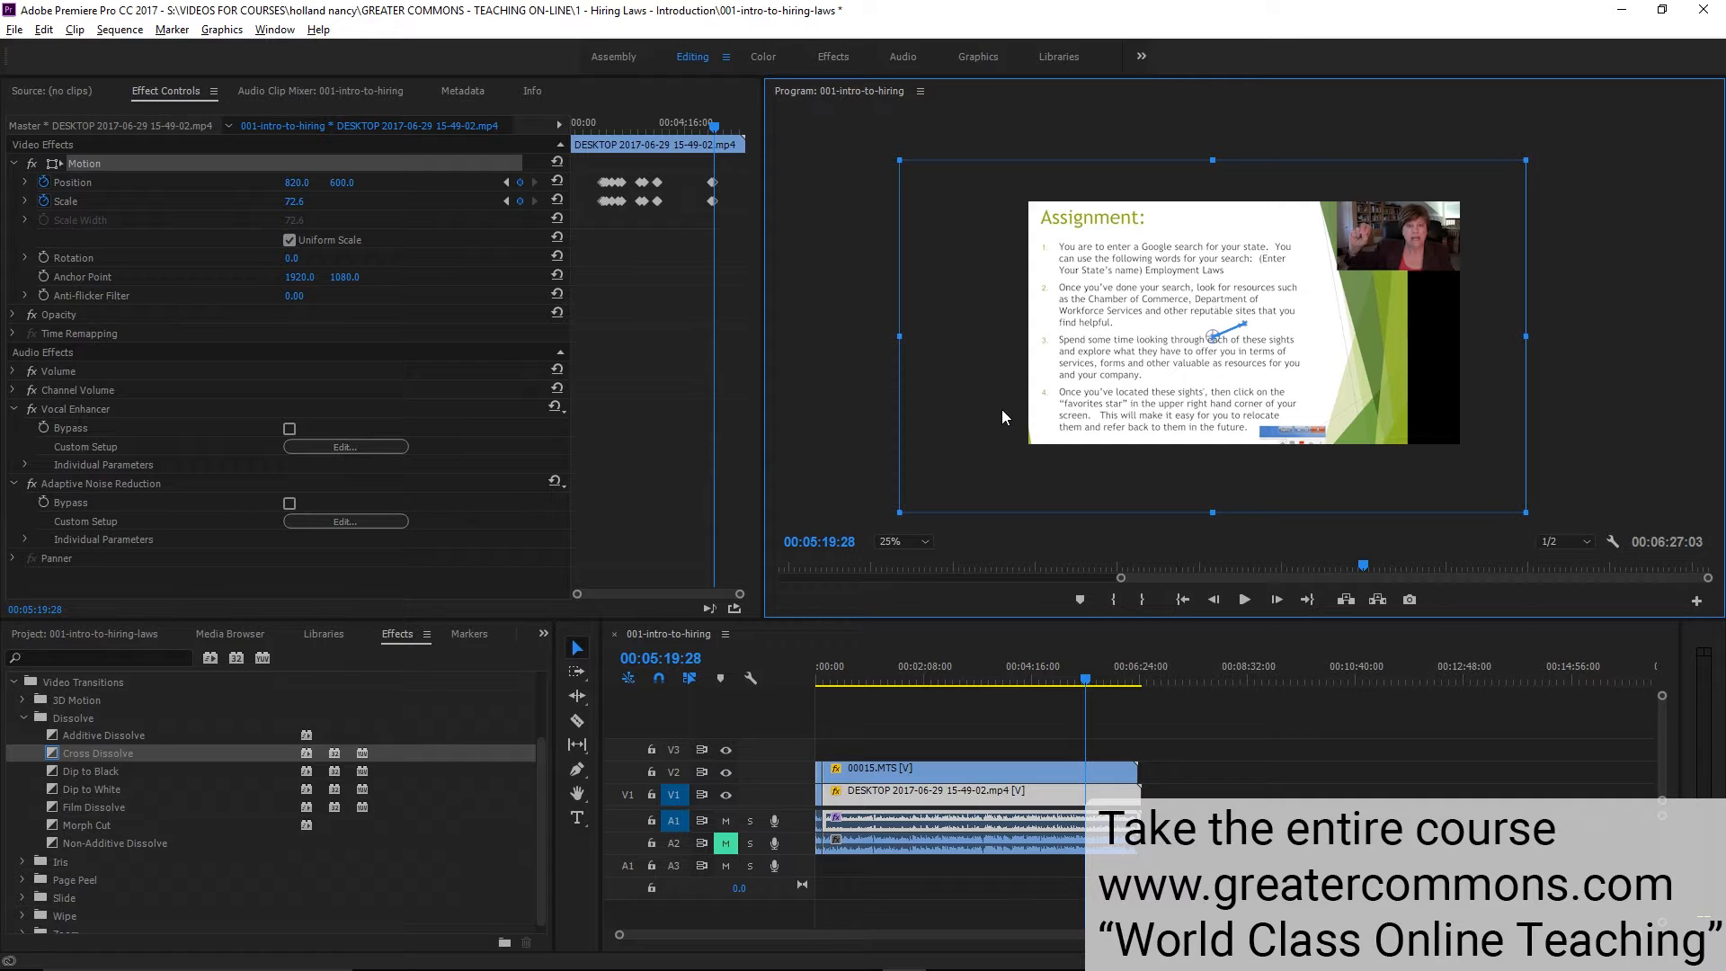
Save the project and preview the Assignment slide zoom from 00:05:16:02 through the closing part of the sequence
key("ctrl+s")
left_click(507, 182)
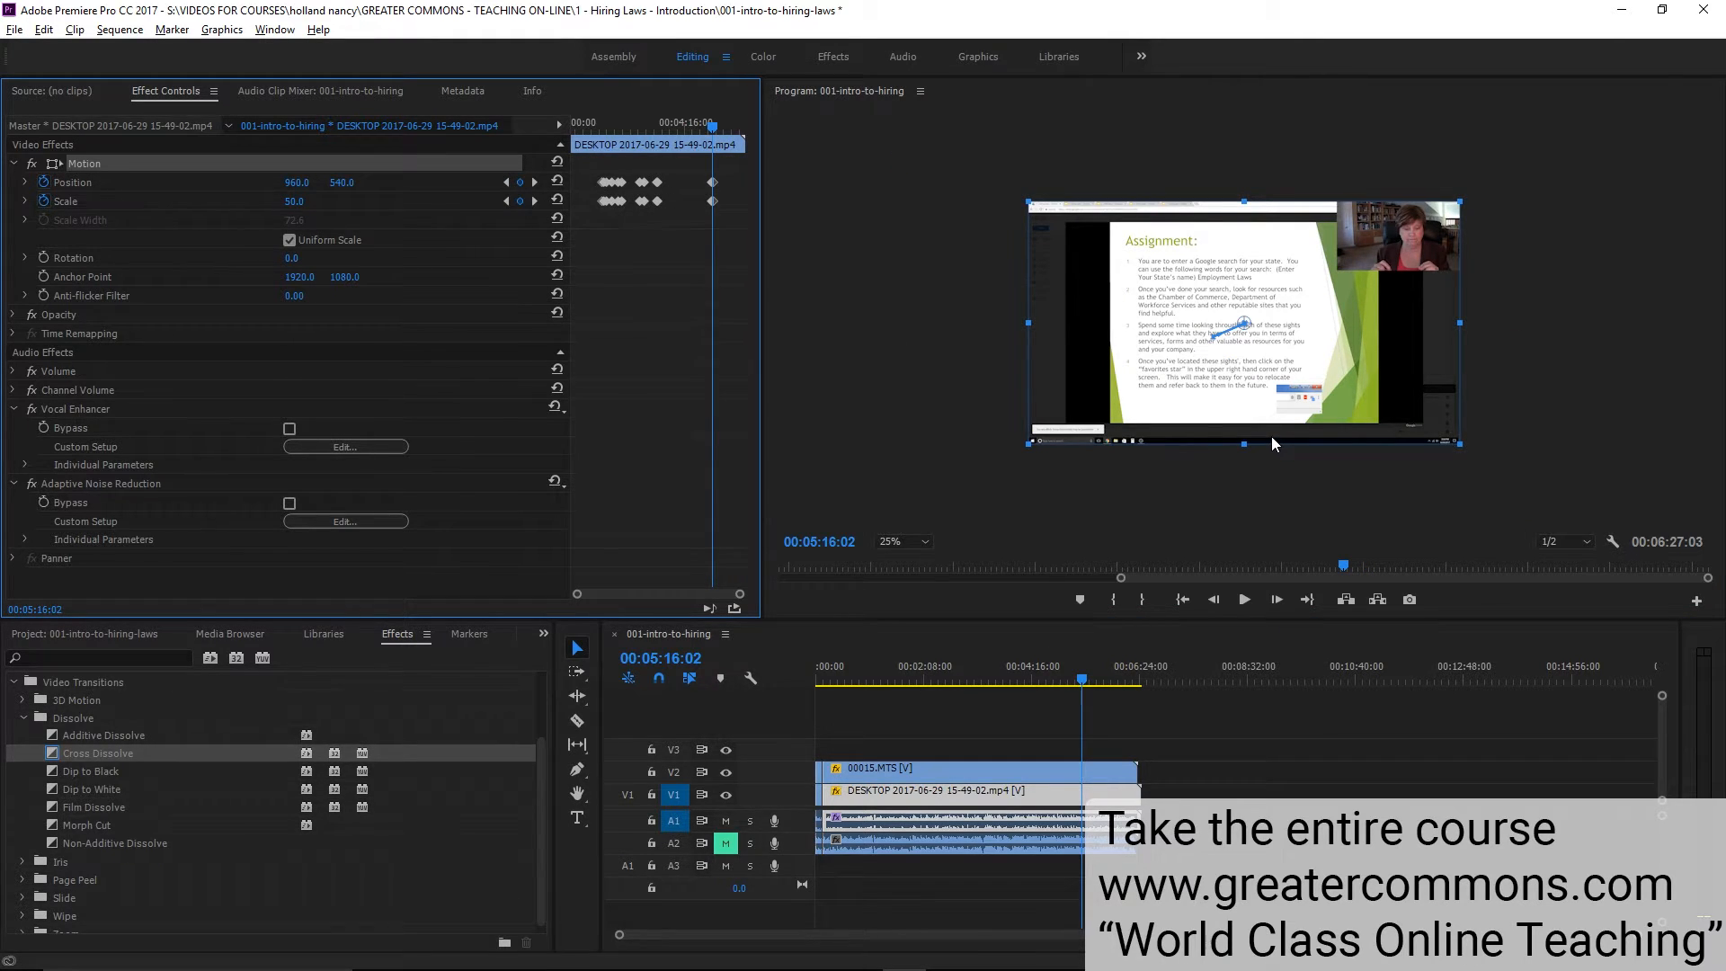
key("space")
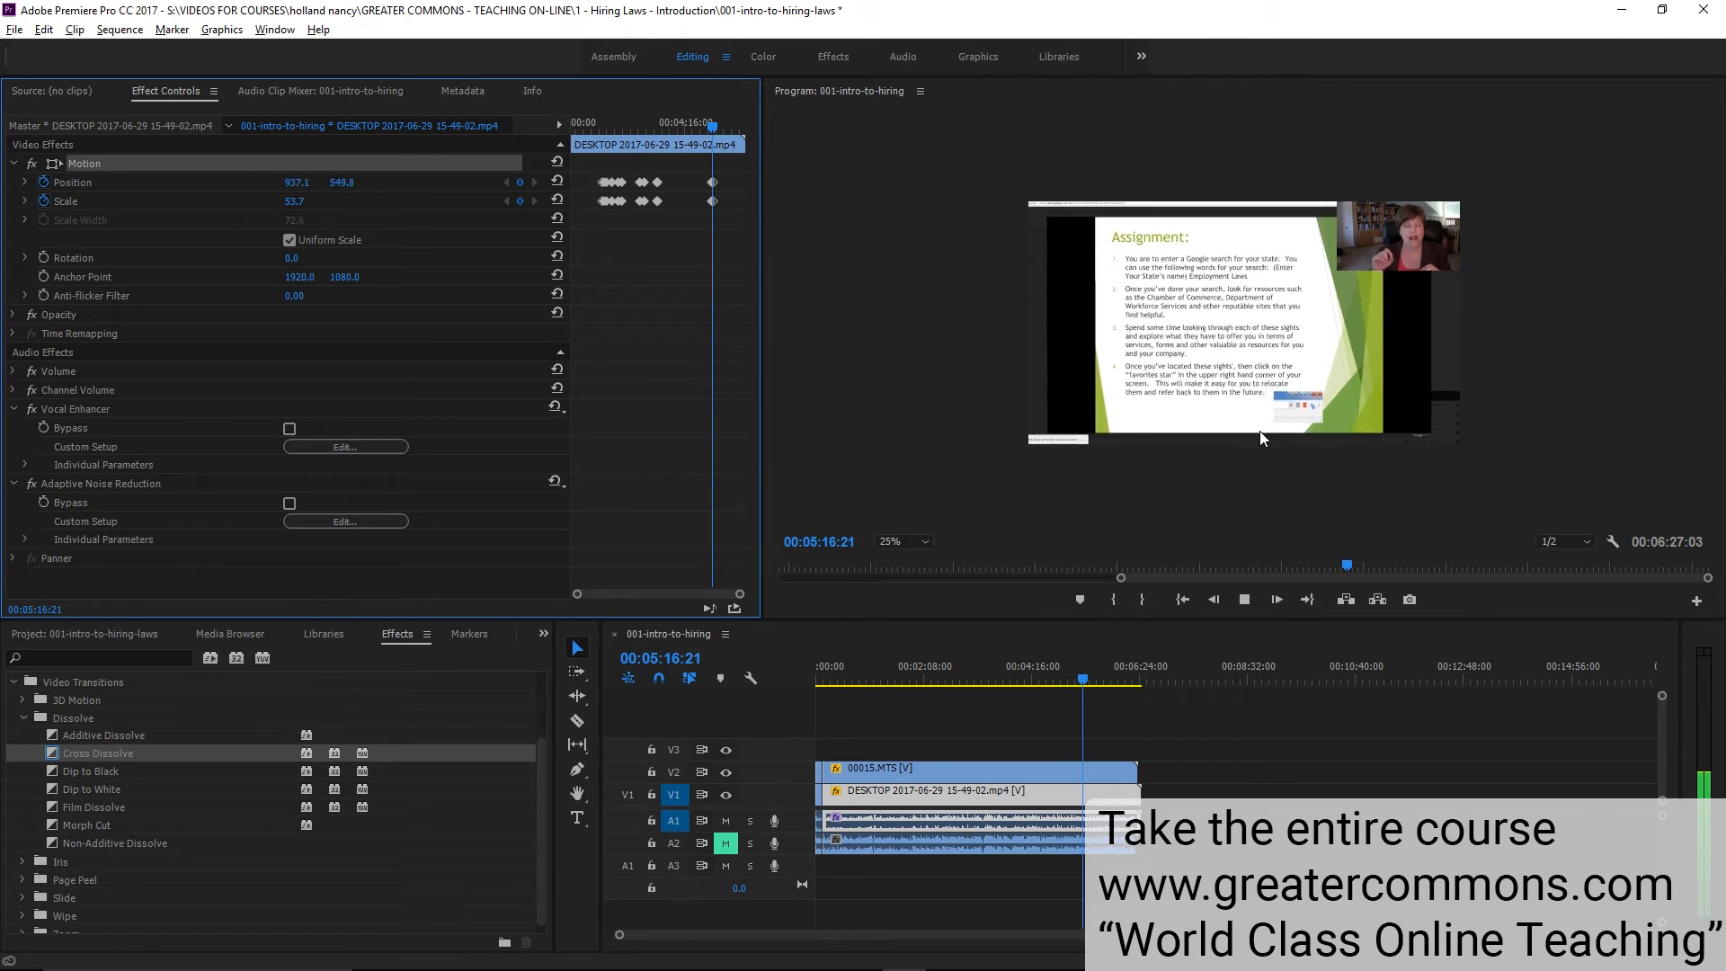
left_click(1176, 422)
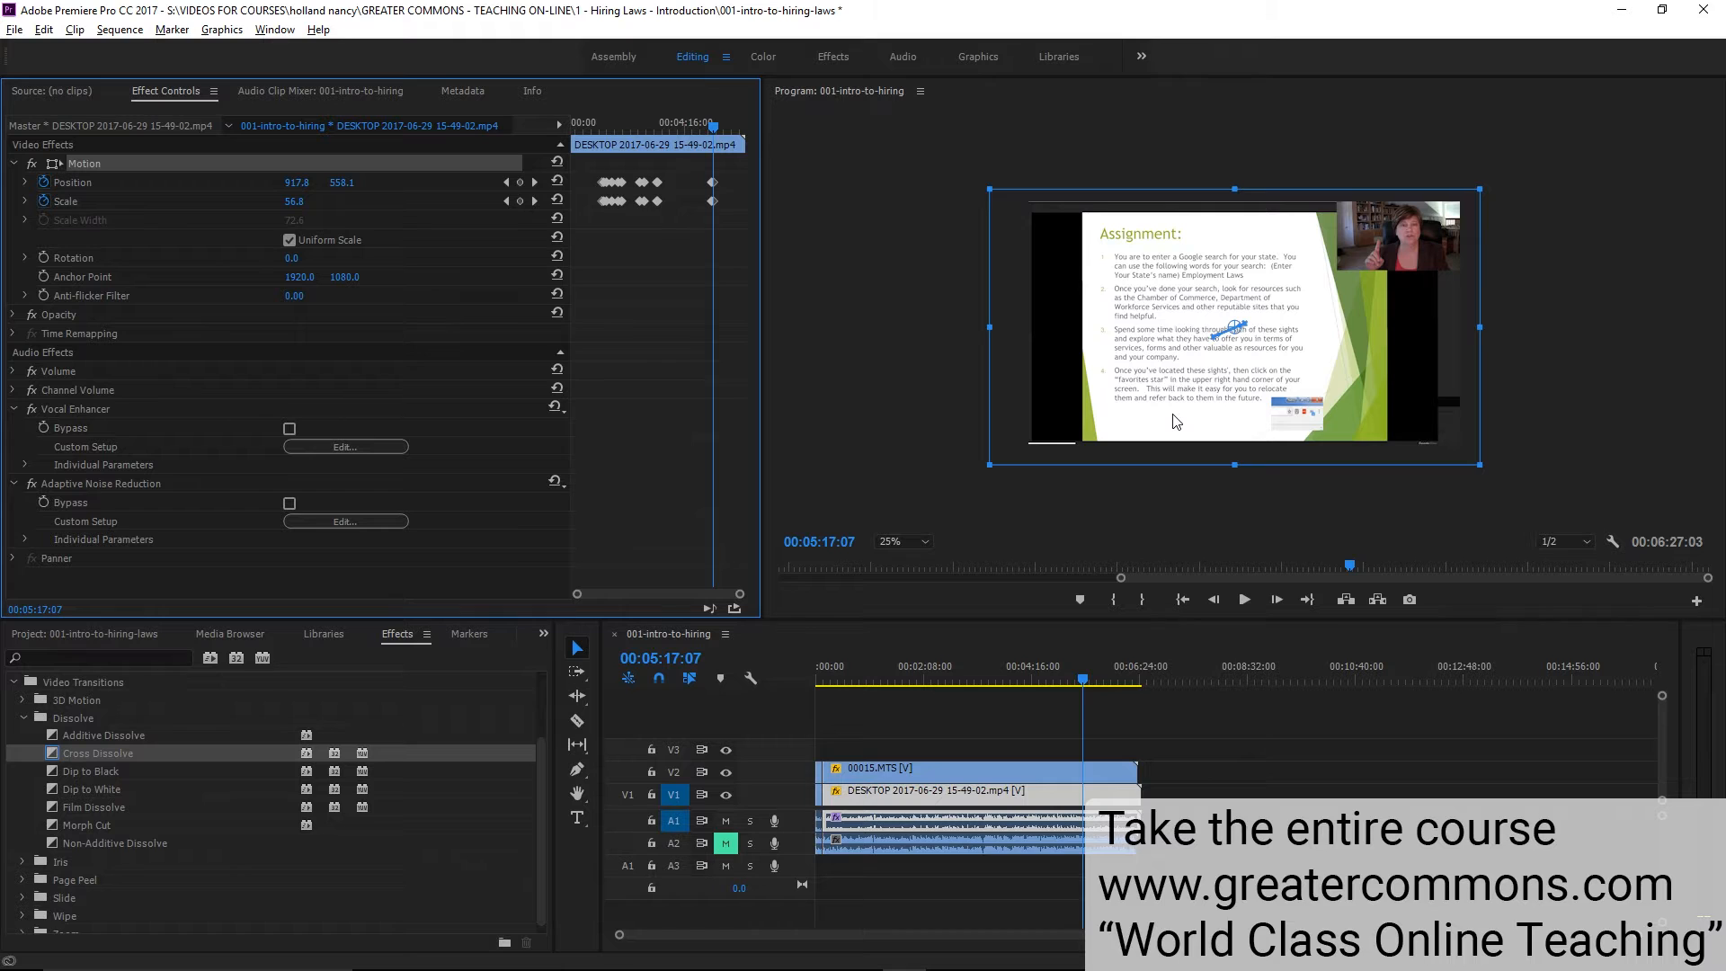
key("space")
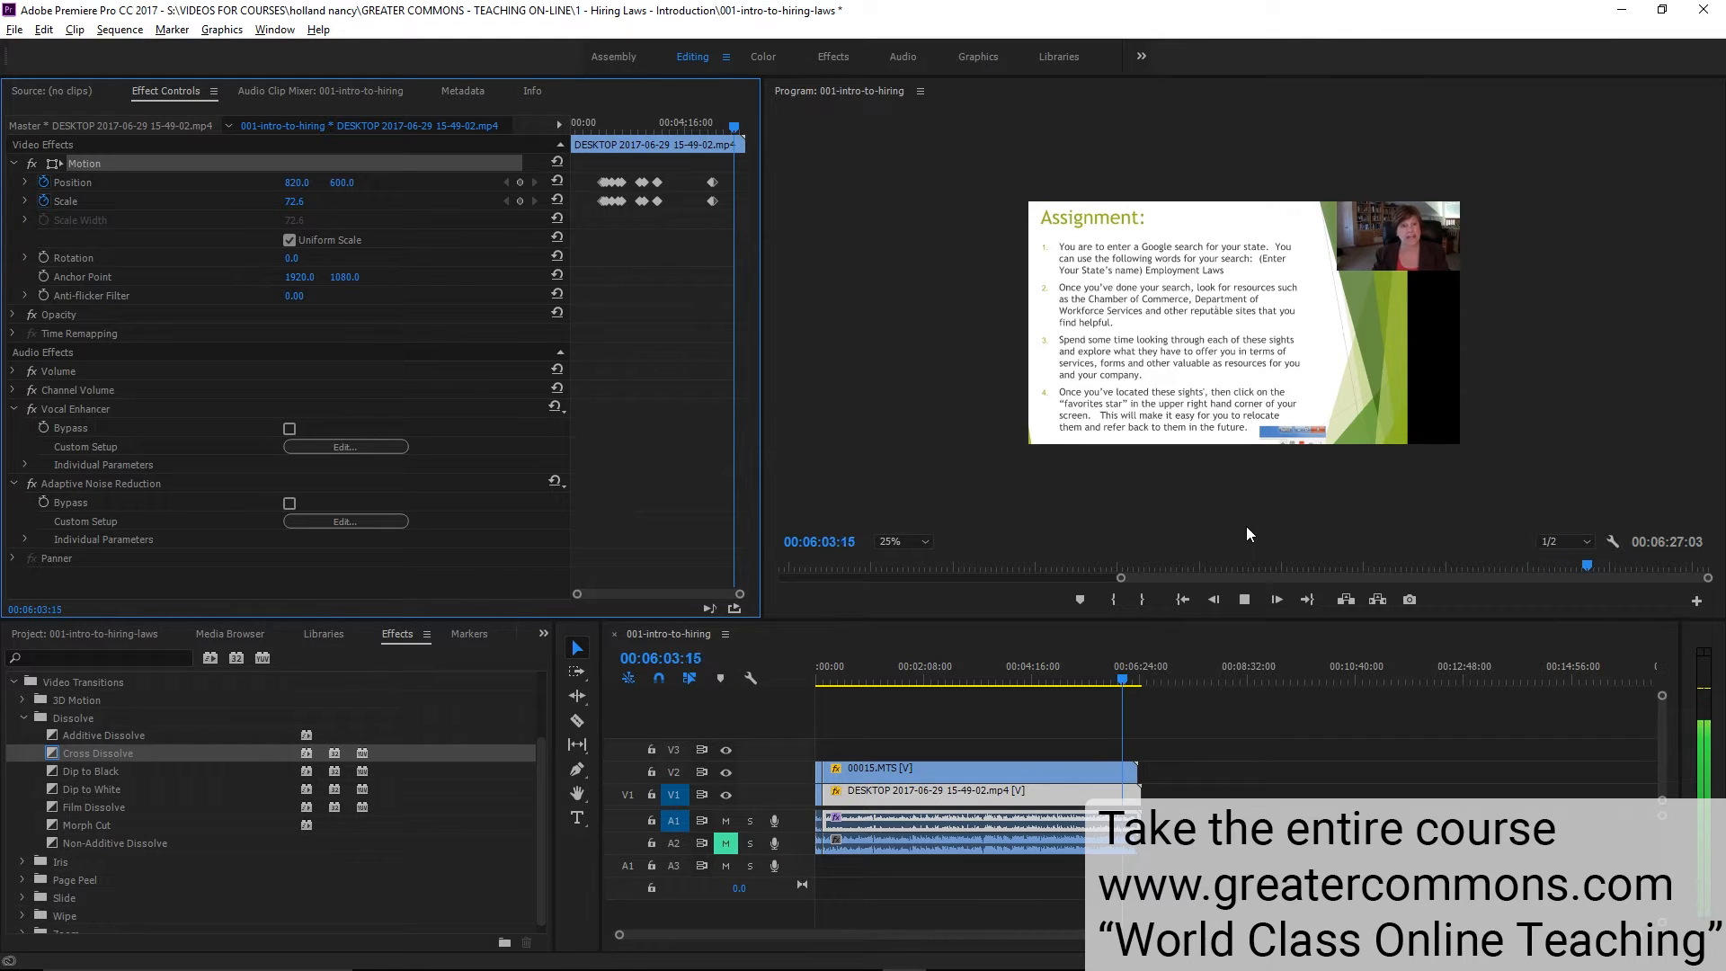
Cut the presenter clip and the slide recording at 00:06:20:19 and delete the leftover footage after the cut
left_click(1303, 727)
key("equal")
key("equal")
key("equal")
key("equal")
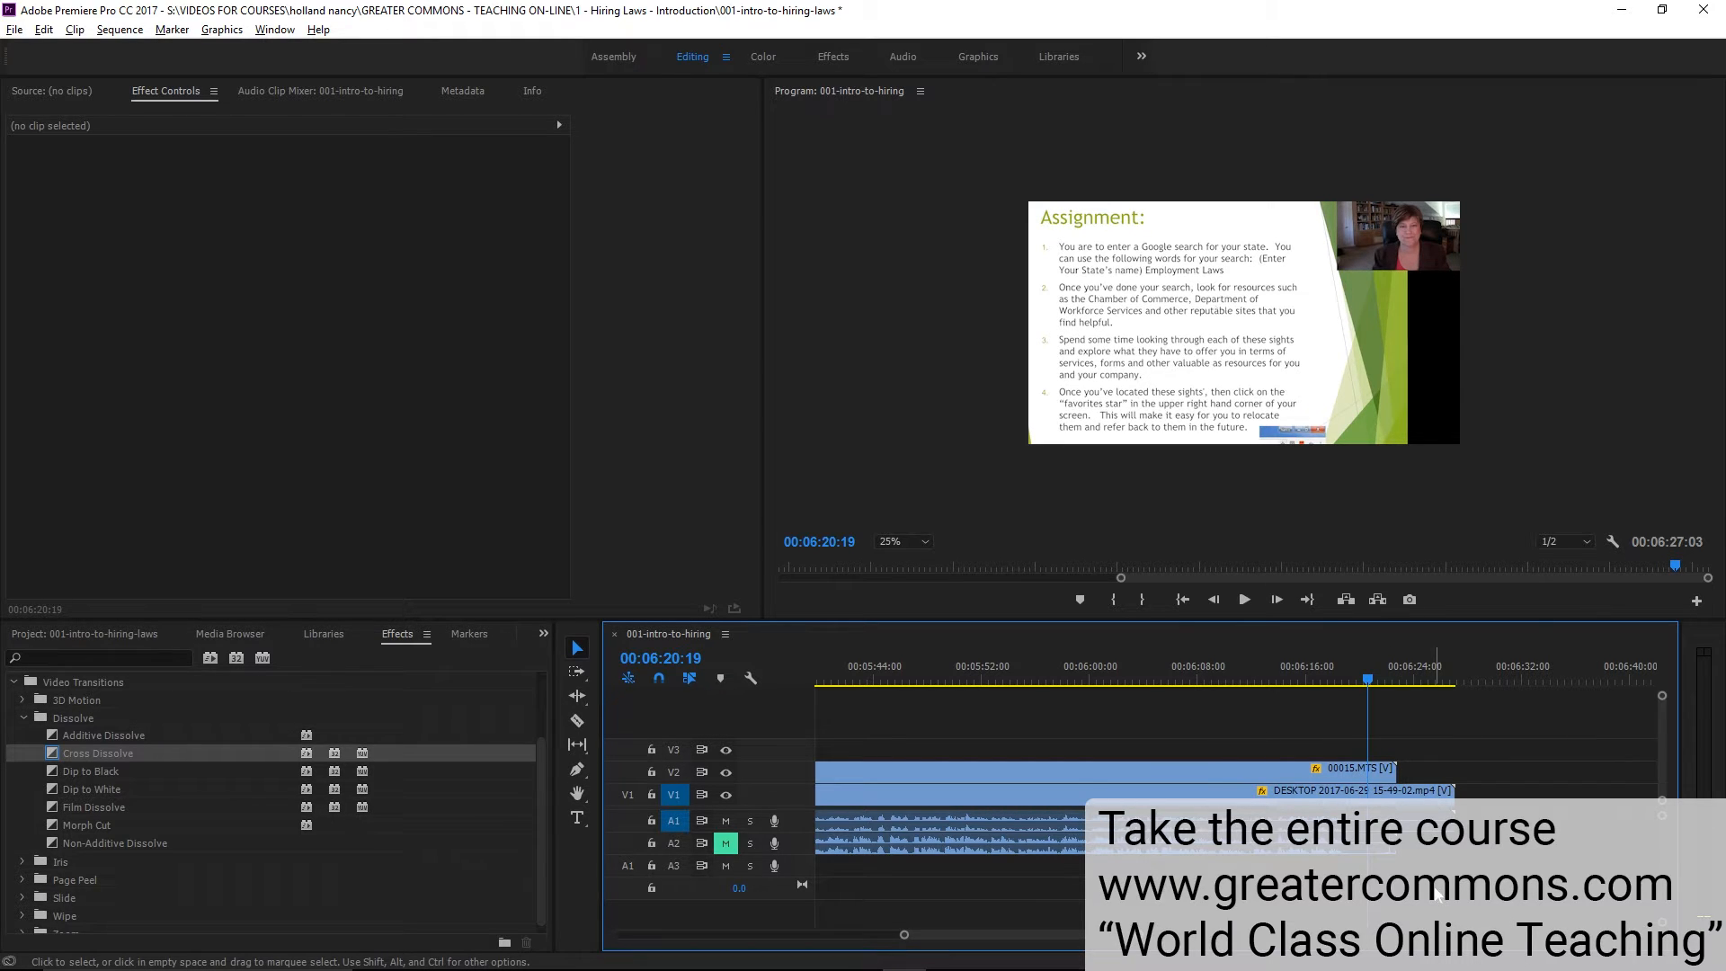
key("c")
left_click(1368, 769)
left_click(1369, 791)
key("v")
left_click(1387, 771)
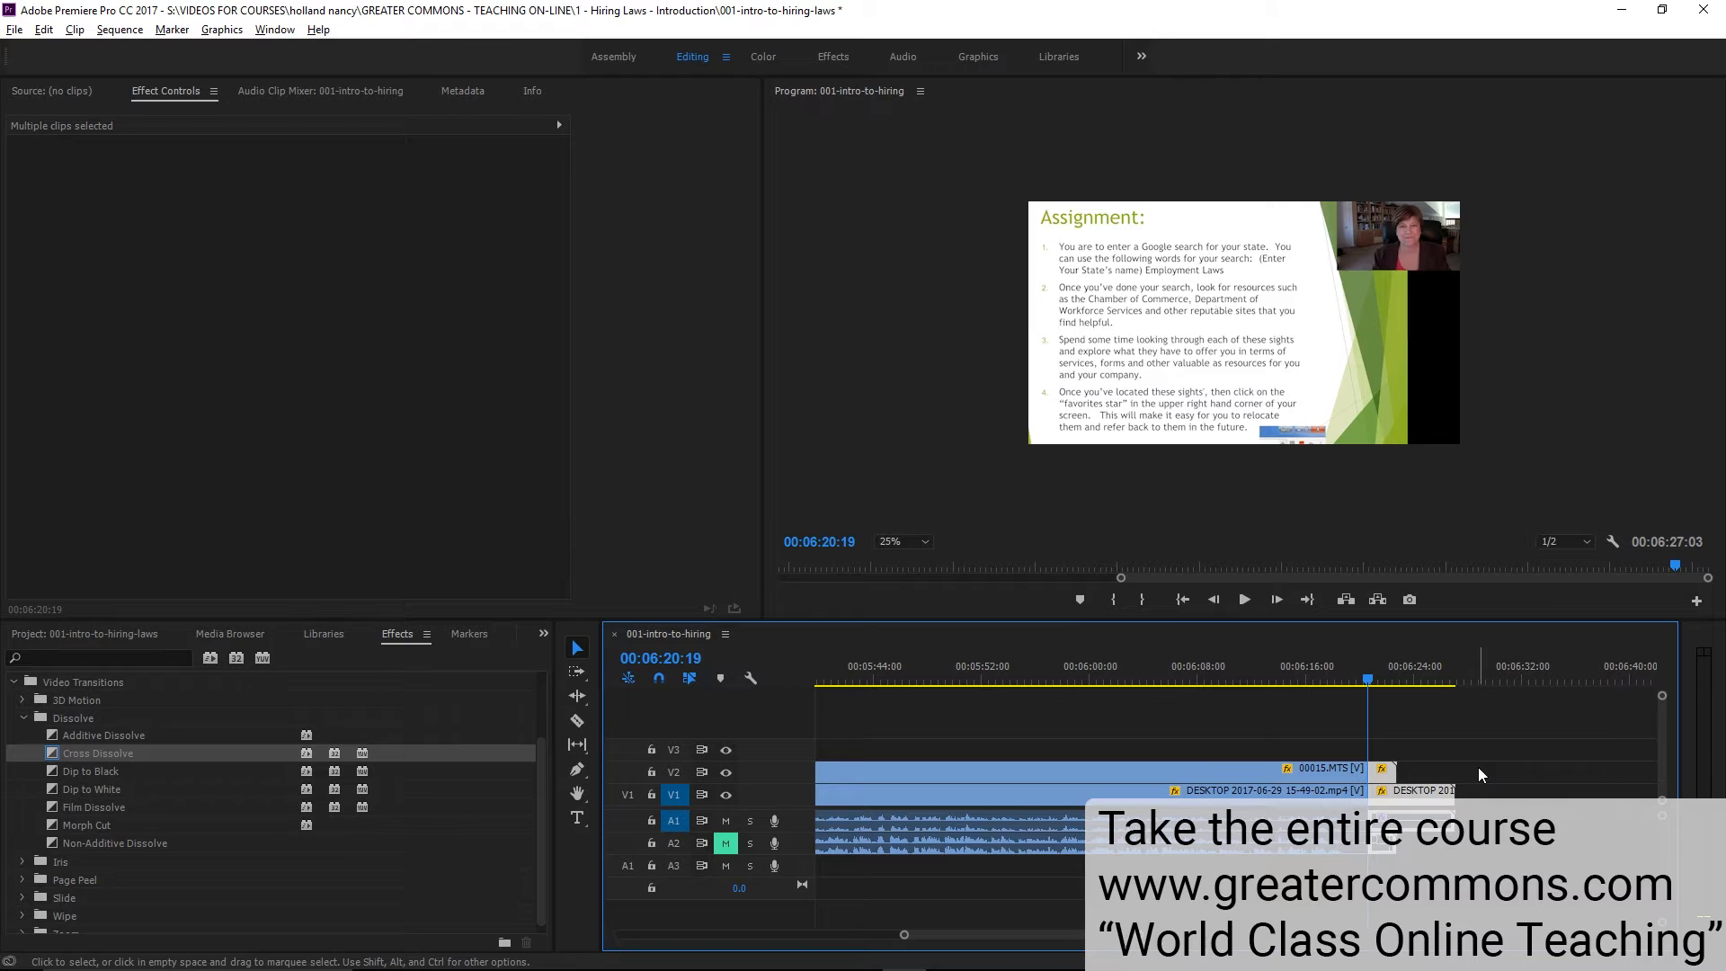
key("Delete")
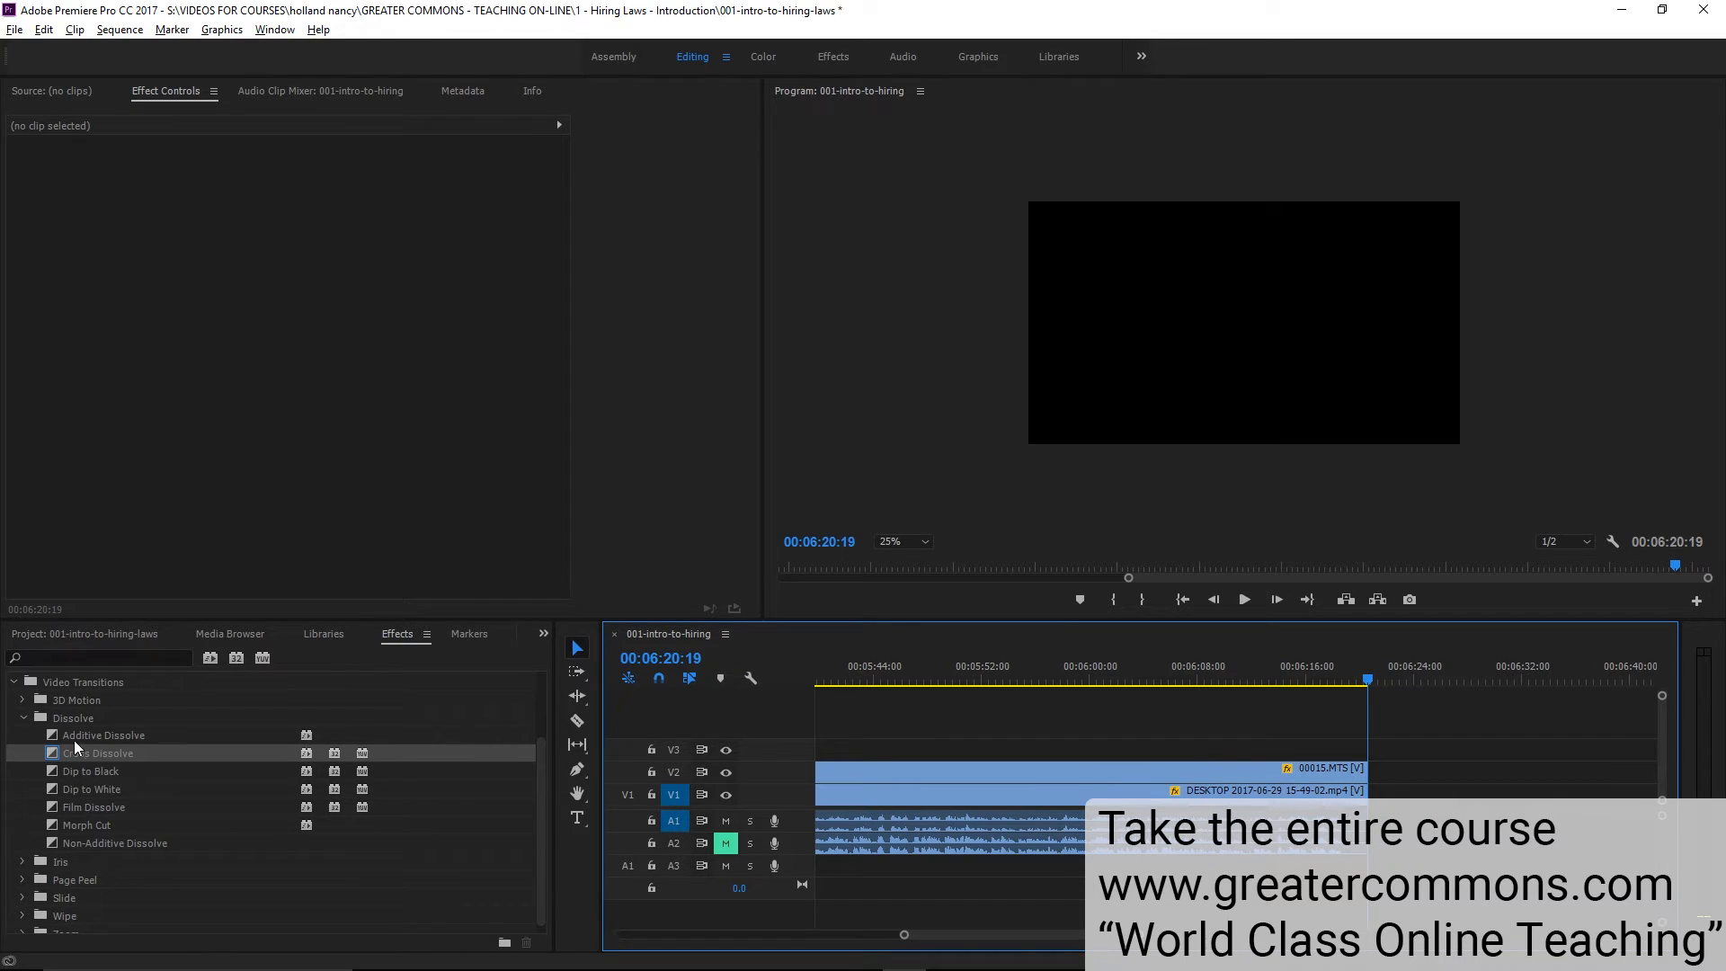
Apply a Cross Dissolve to the ends of the presenter clip and the slide recording, preview the fade-out, and save the project
left_click_drag(65, 758, 1359, 773)
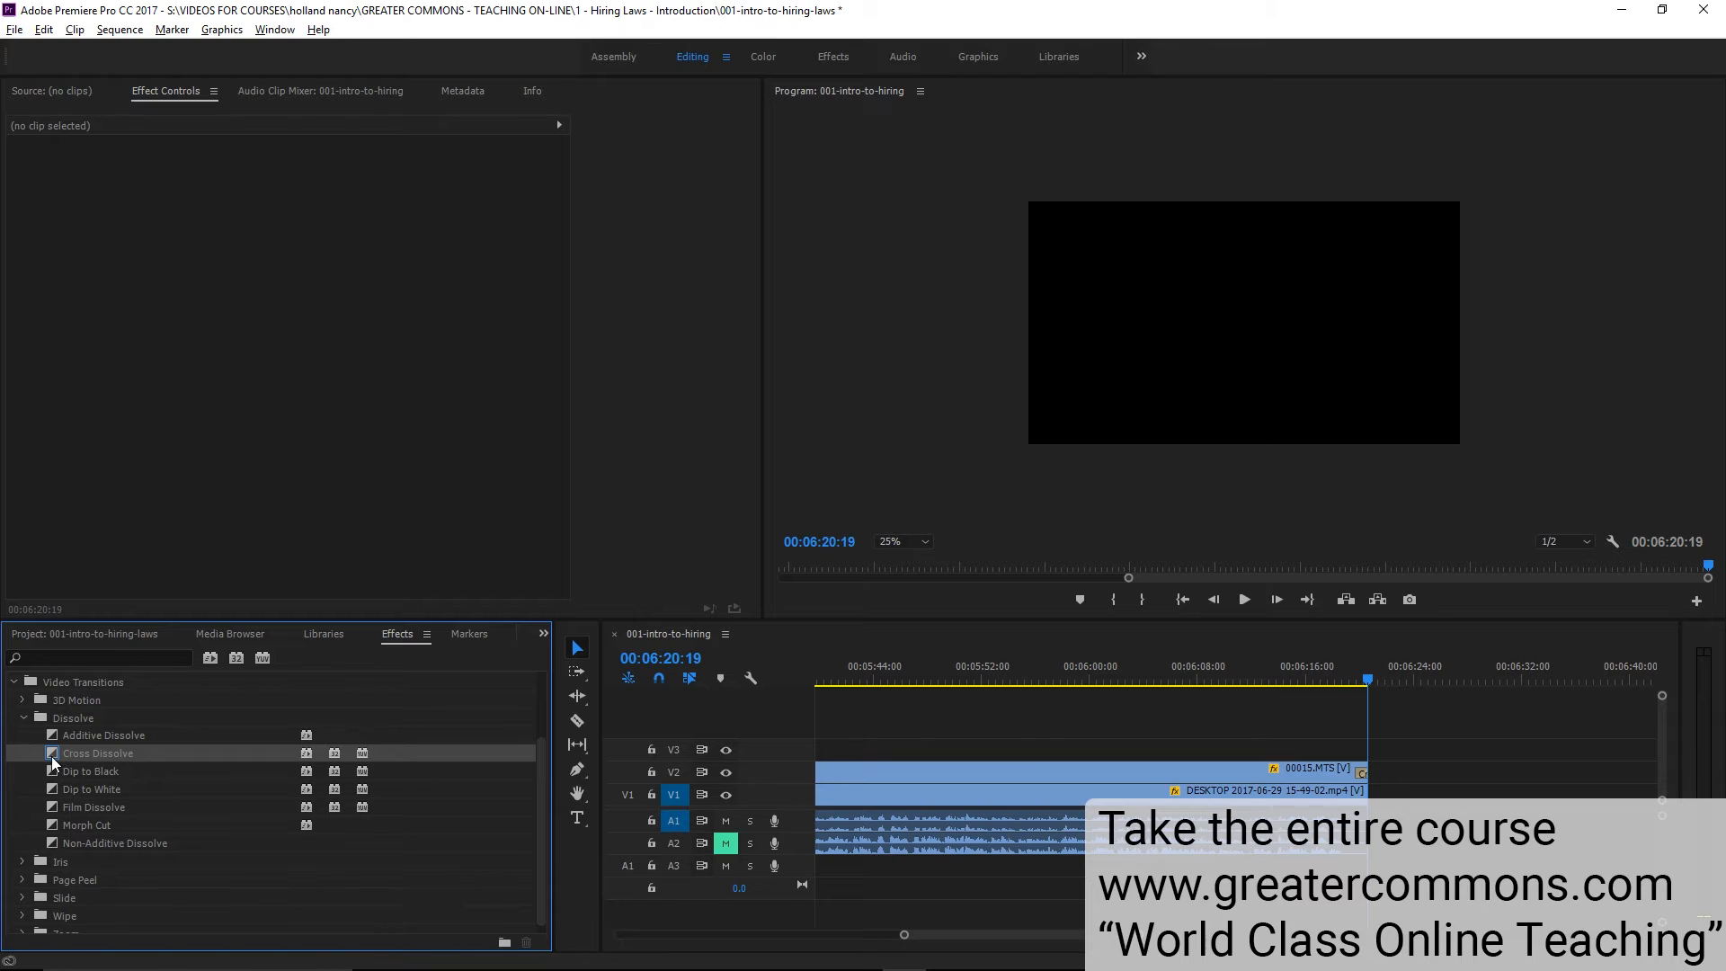
left_click_drag(51, 757, 1347, 787)
left_click(1318, 672)
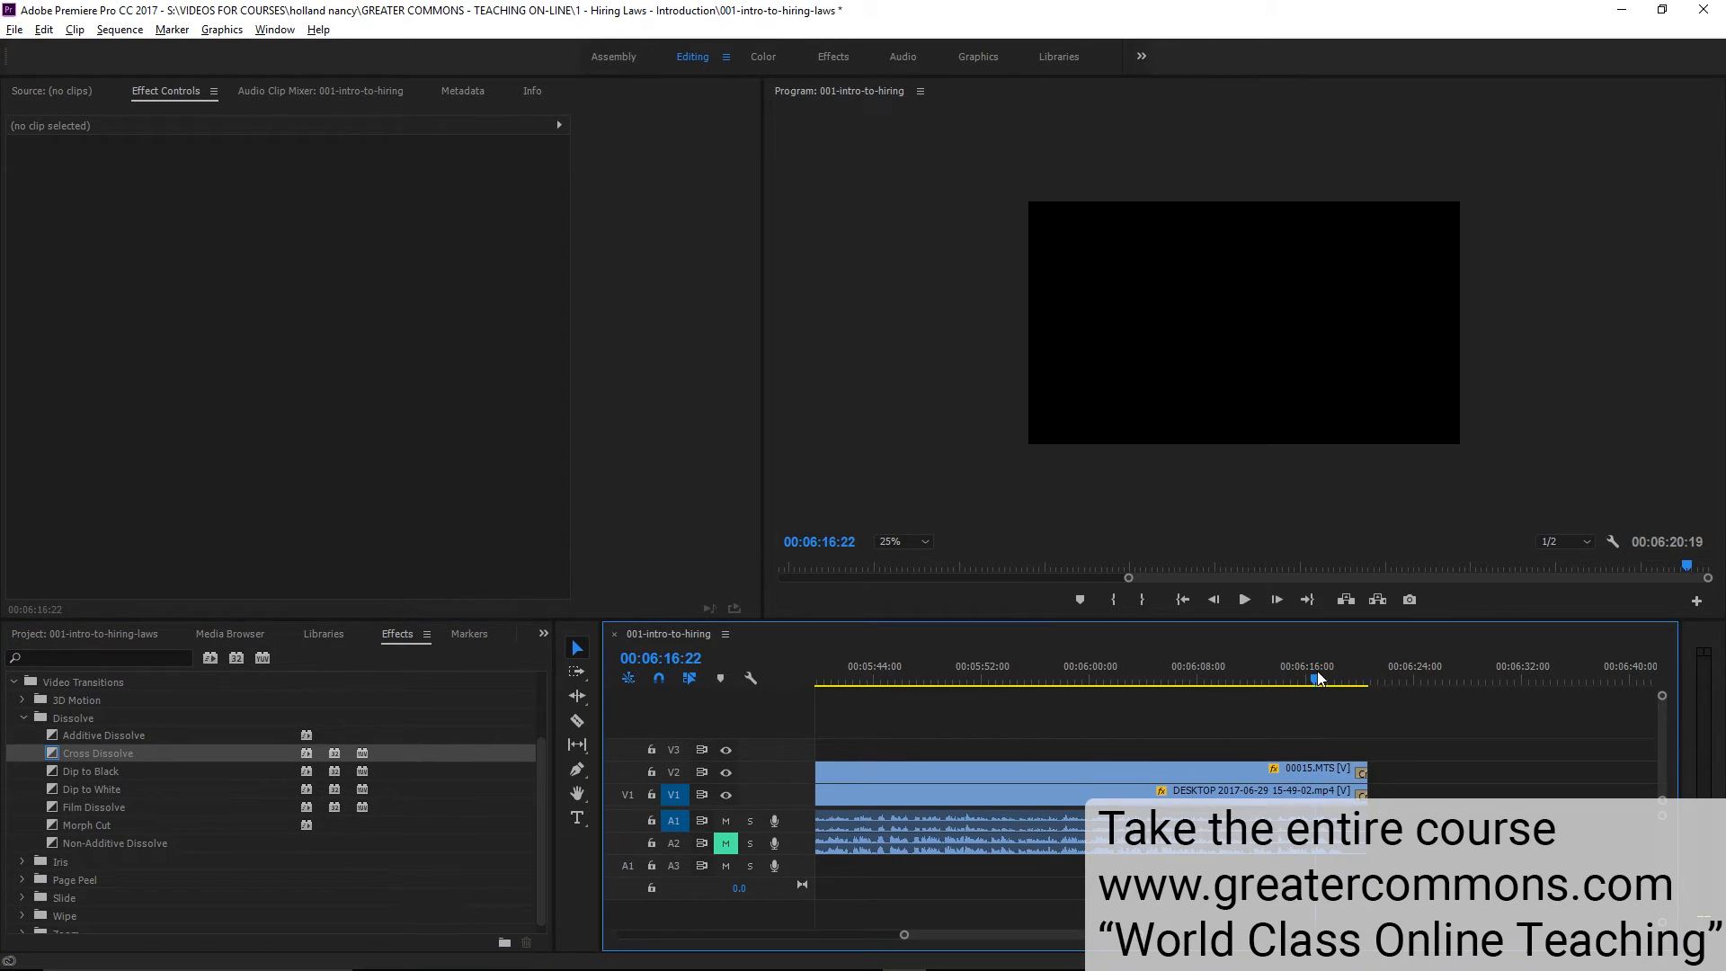
key("space")
scroll(1221, 672, "down", 3)
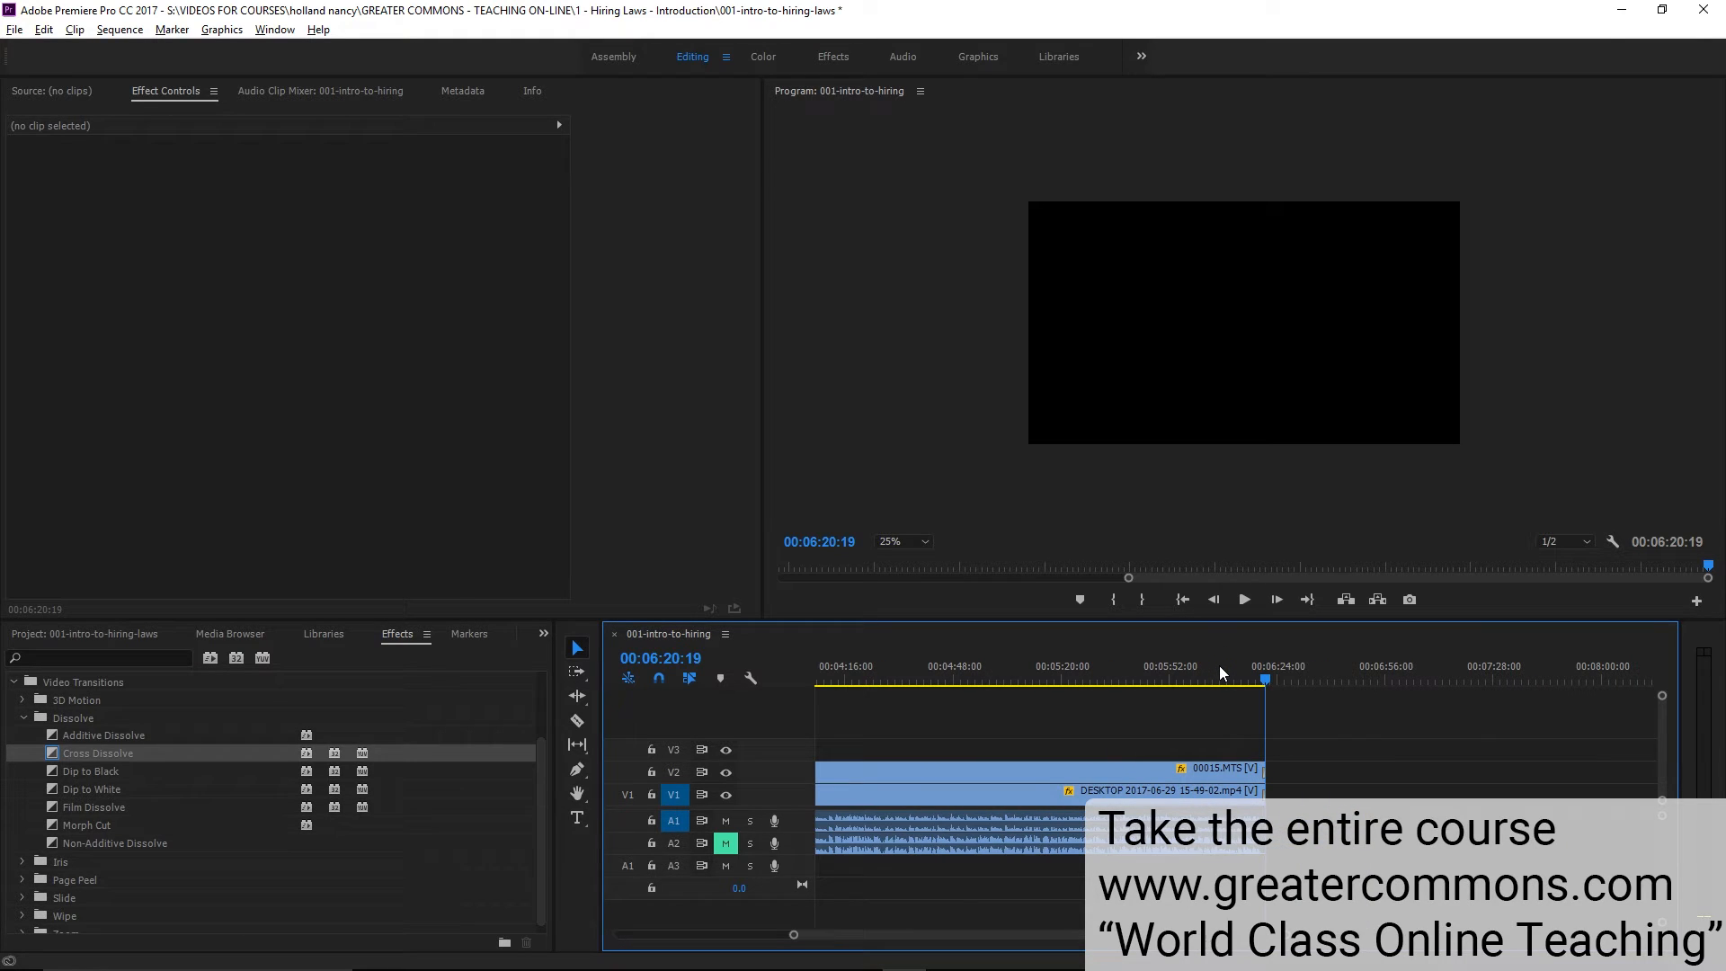
left_click_drag(1219, 665, 1200, 665)
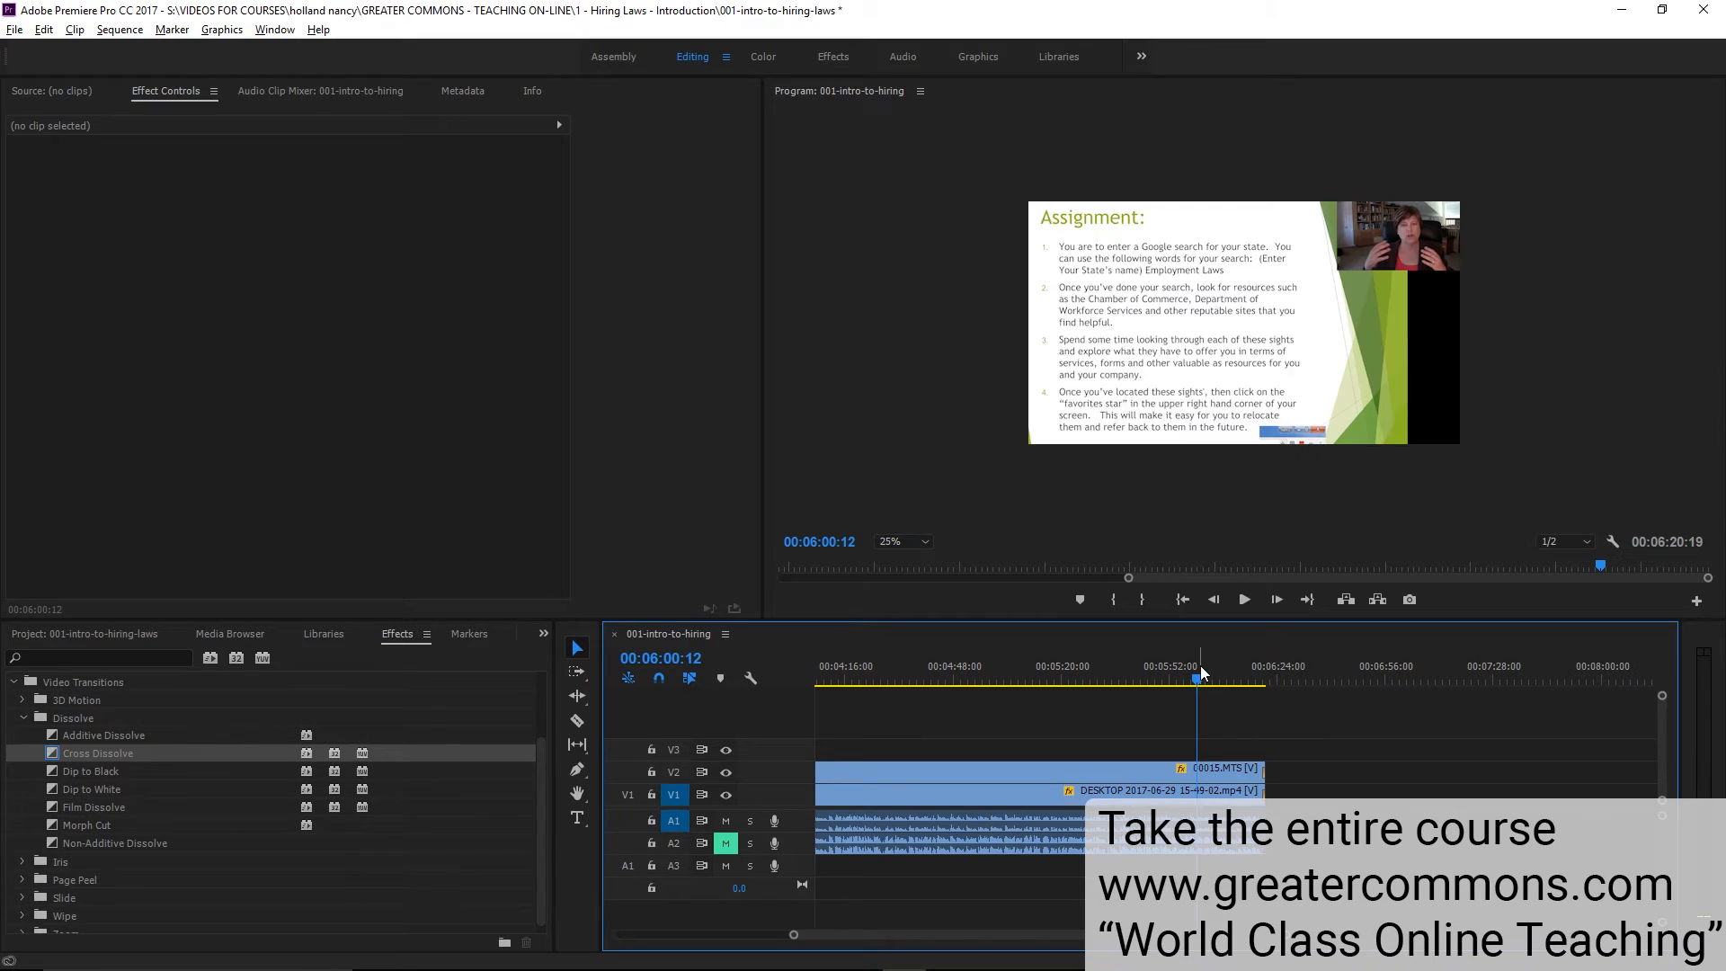
key("ctrl+s")
Select the slide recording and replay the Assignment slide zoom from about 00:05:16 to 00:05:22 to check its framing
left_click(1146, 794)
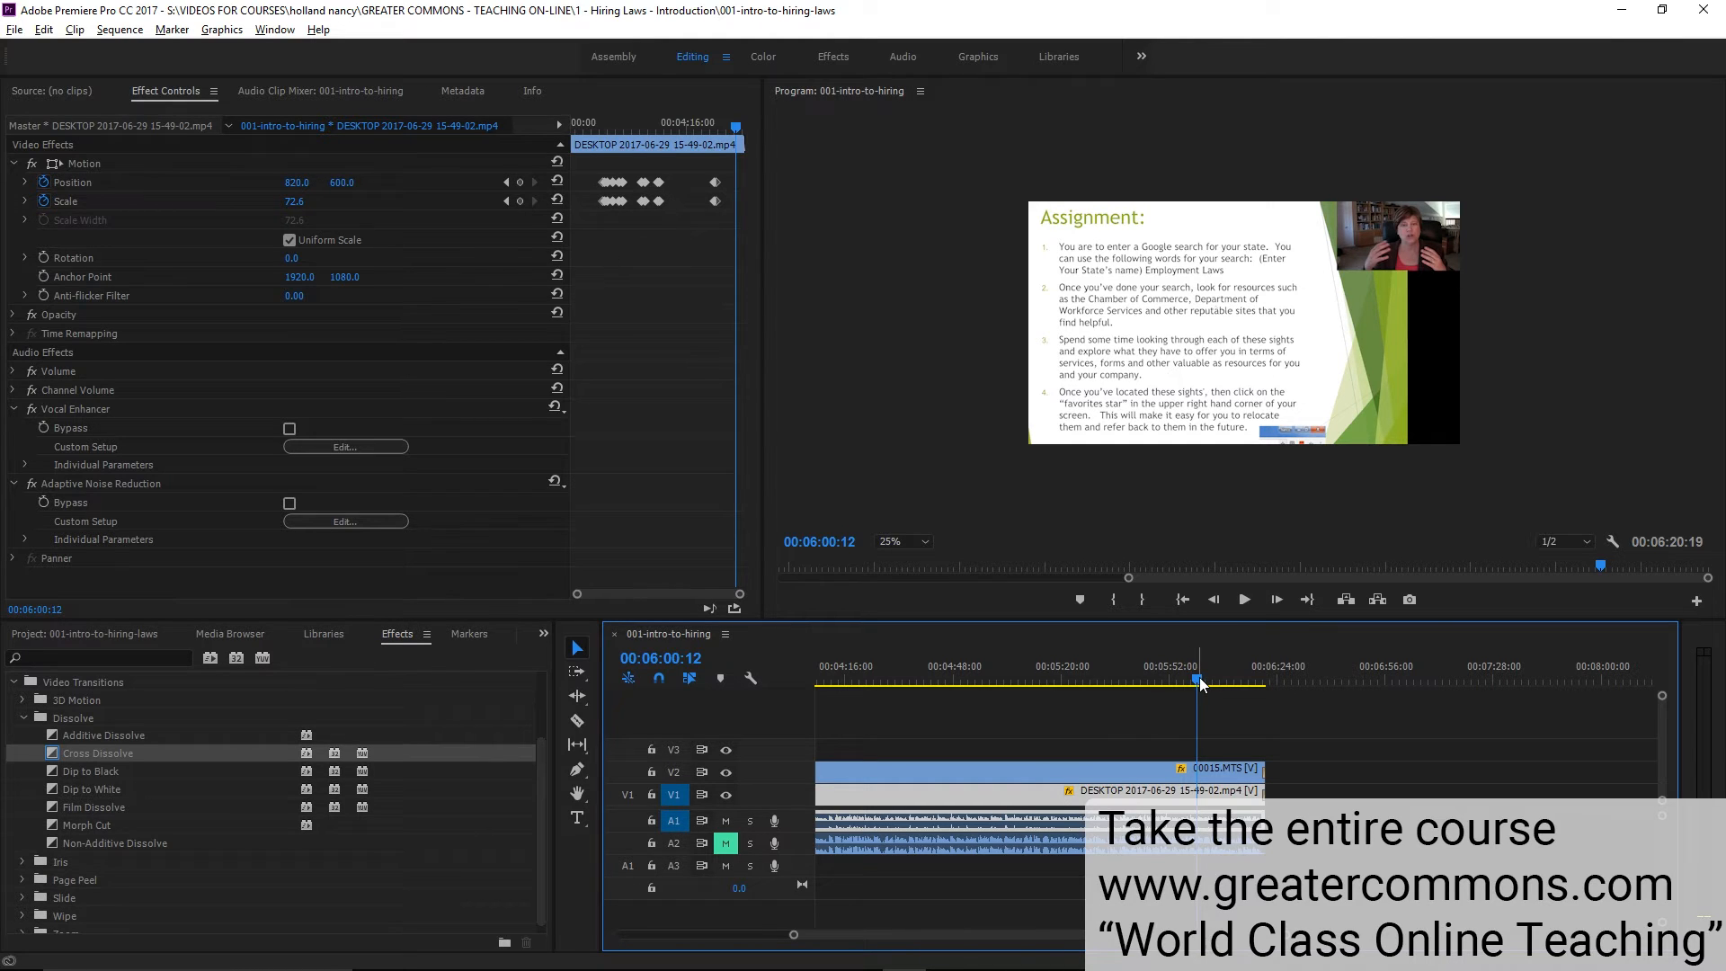
left_click_drag(1200, 681, 1115, 683)
key("space")
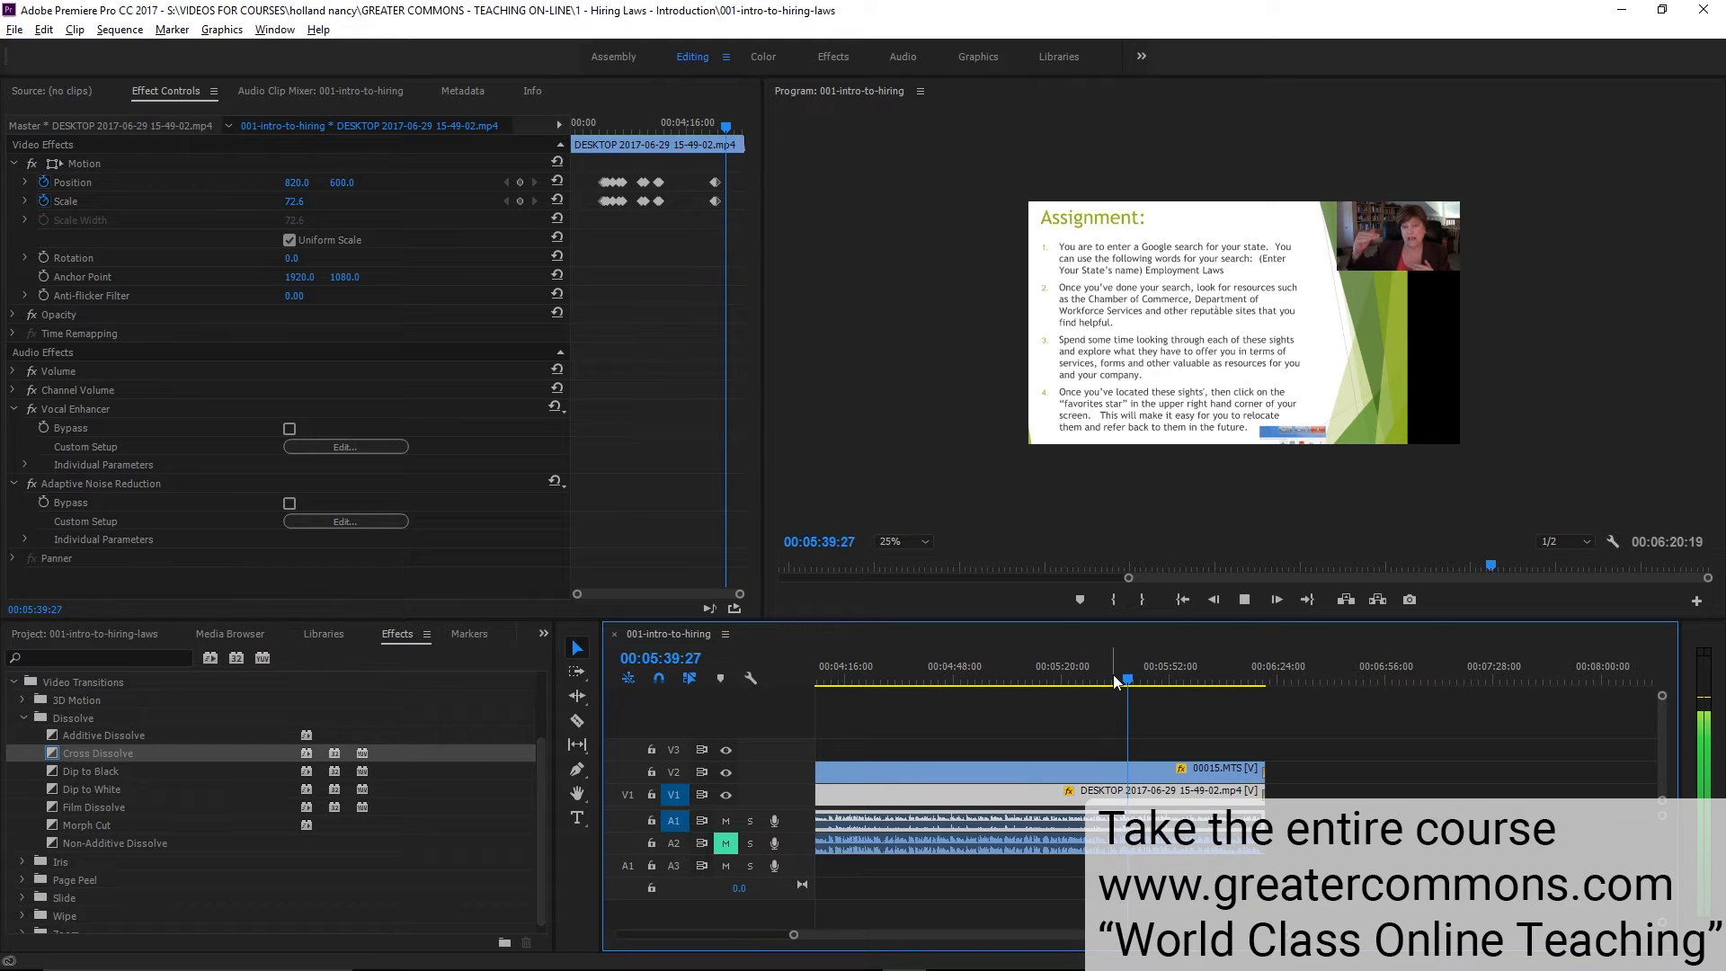
left_click_drag(1112, 674, 1073, 673)
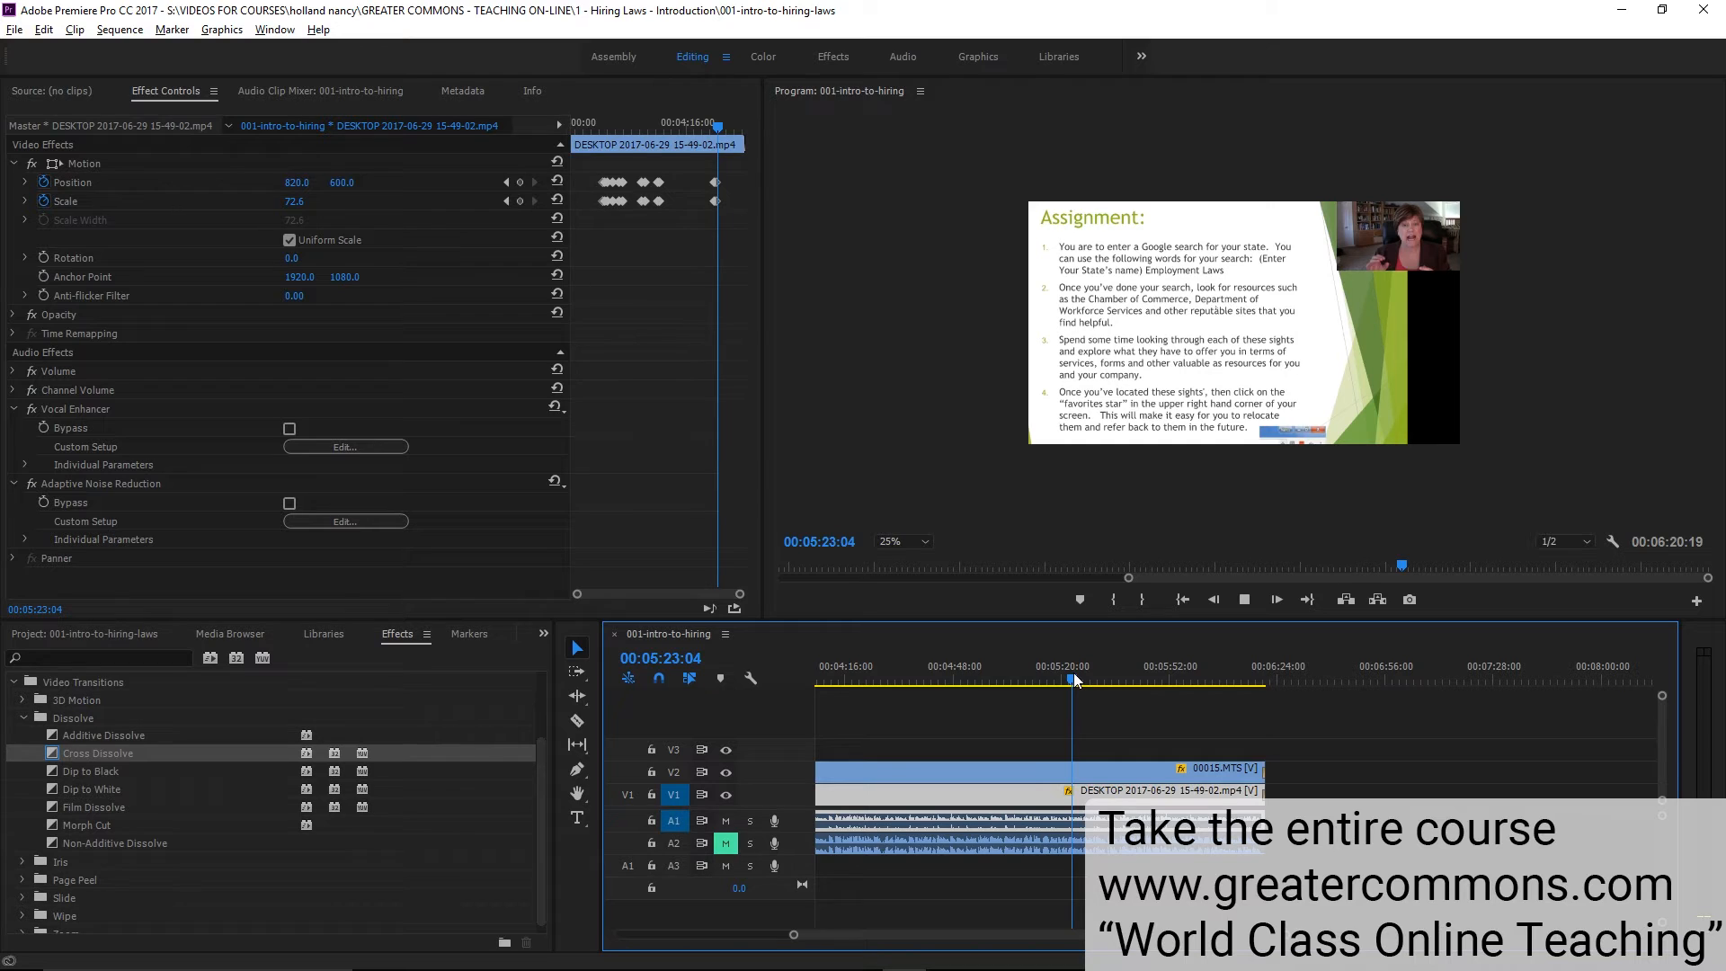
key("space")
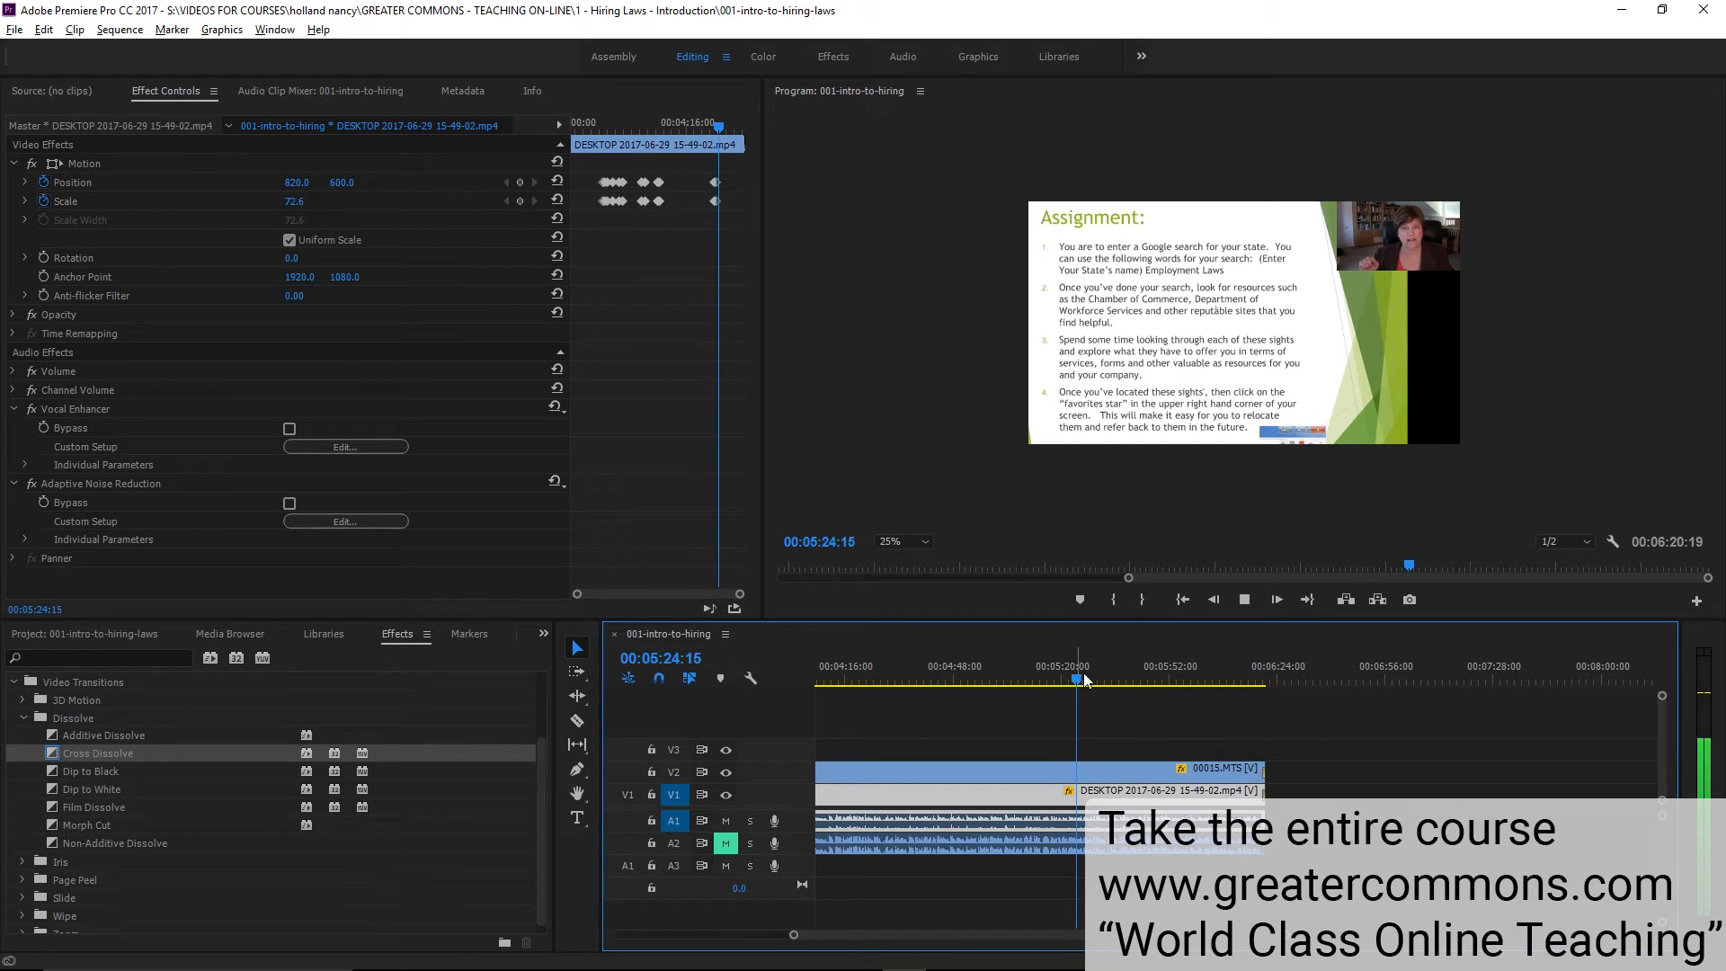
left_click(1049, 674)
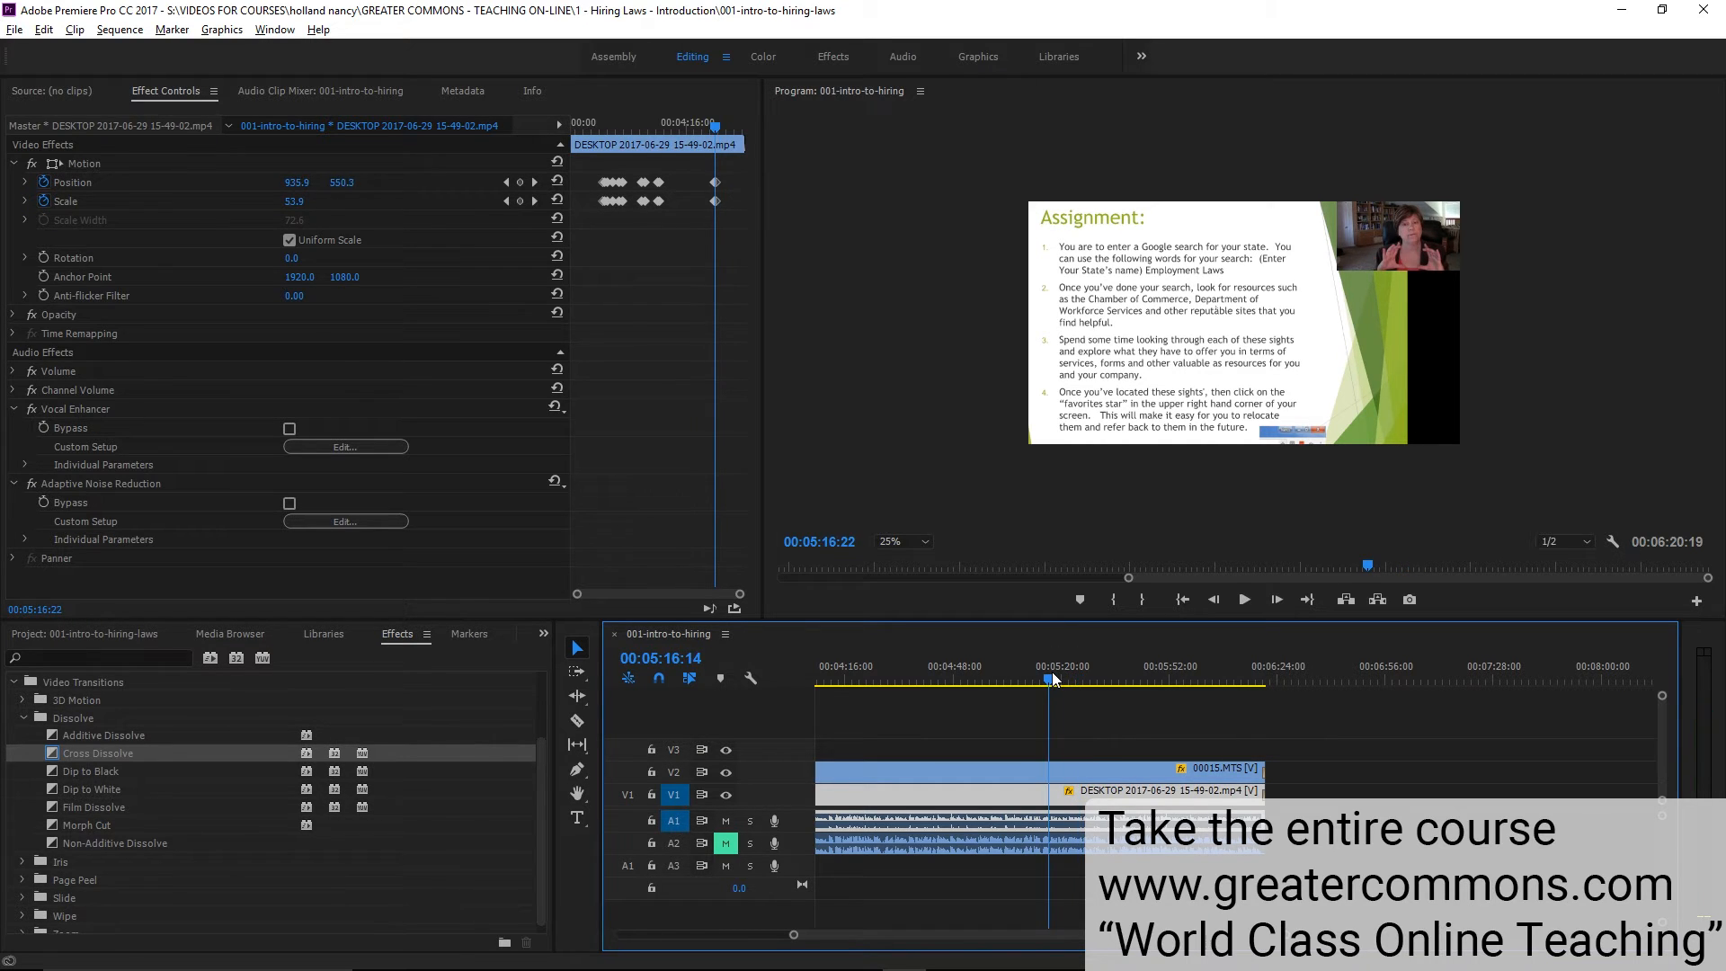
key("space")
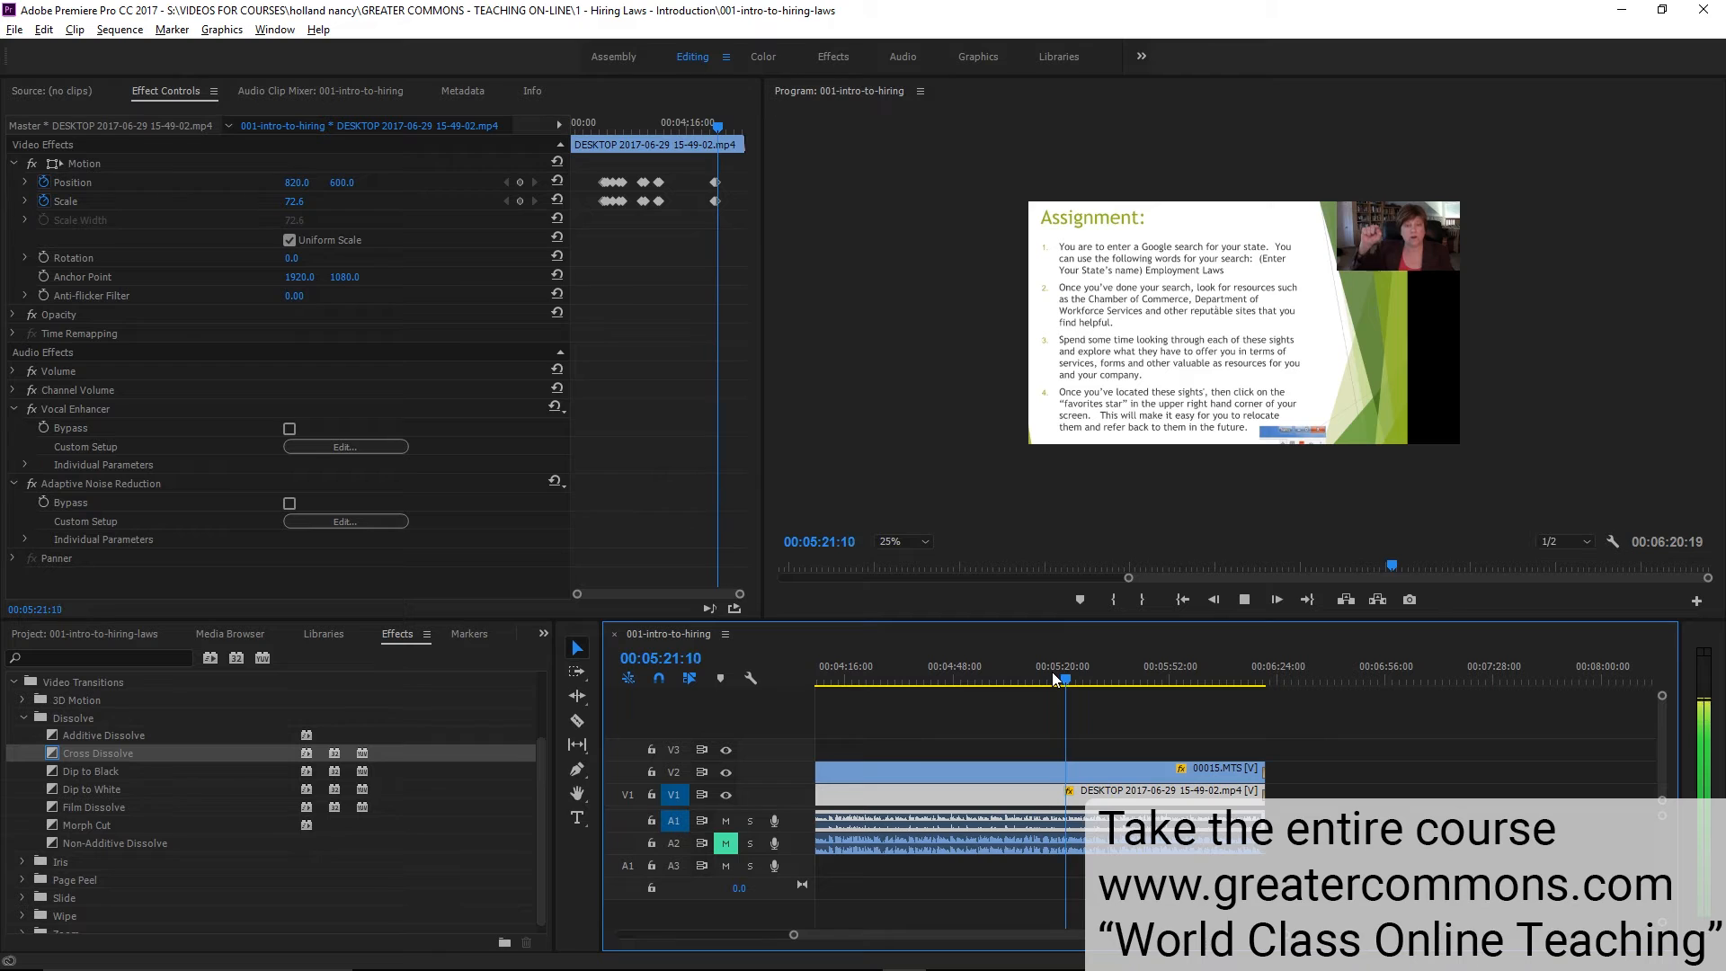
key("space")
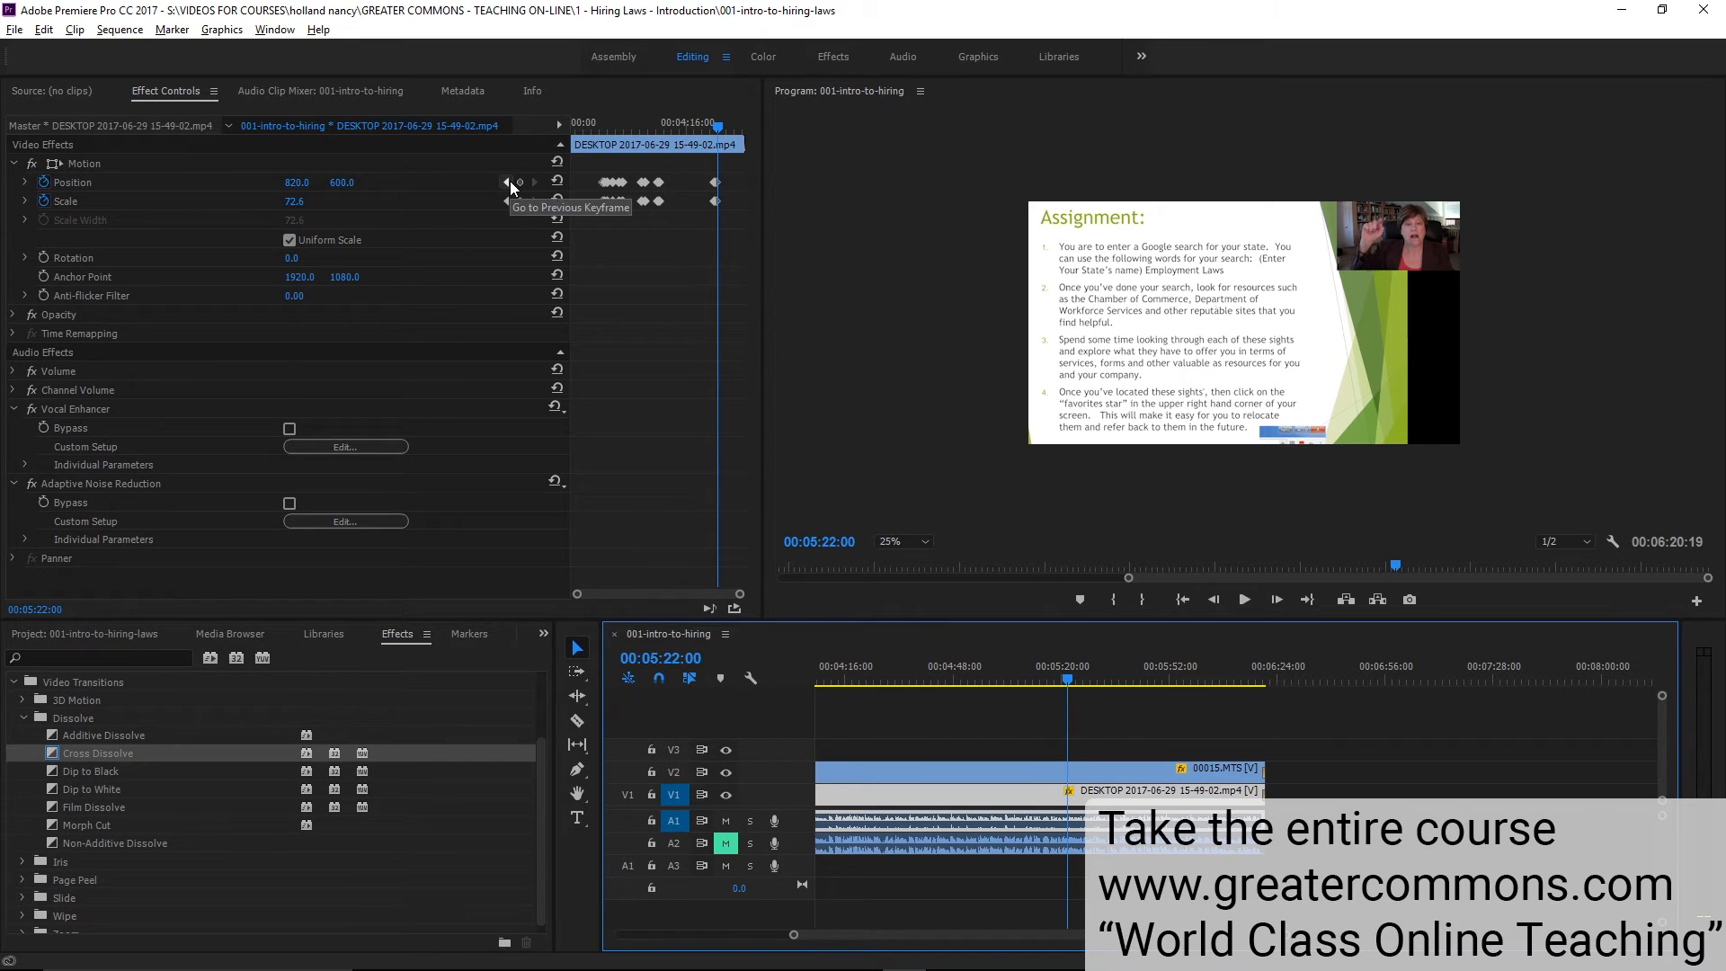
At the 00:05:19:28 keyframe, reduce the slide recording to about Scale 68.1 and reposition it to about 800, 552
left_click(508, 182)
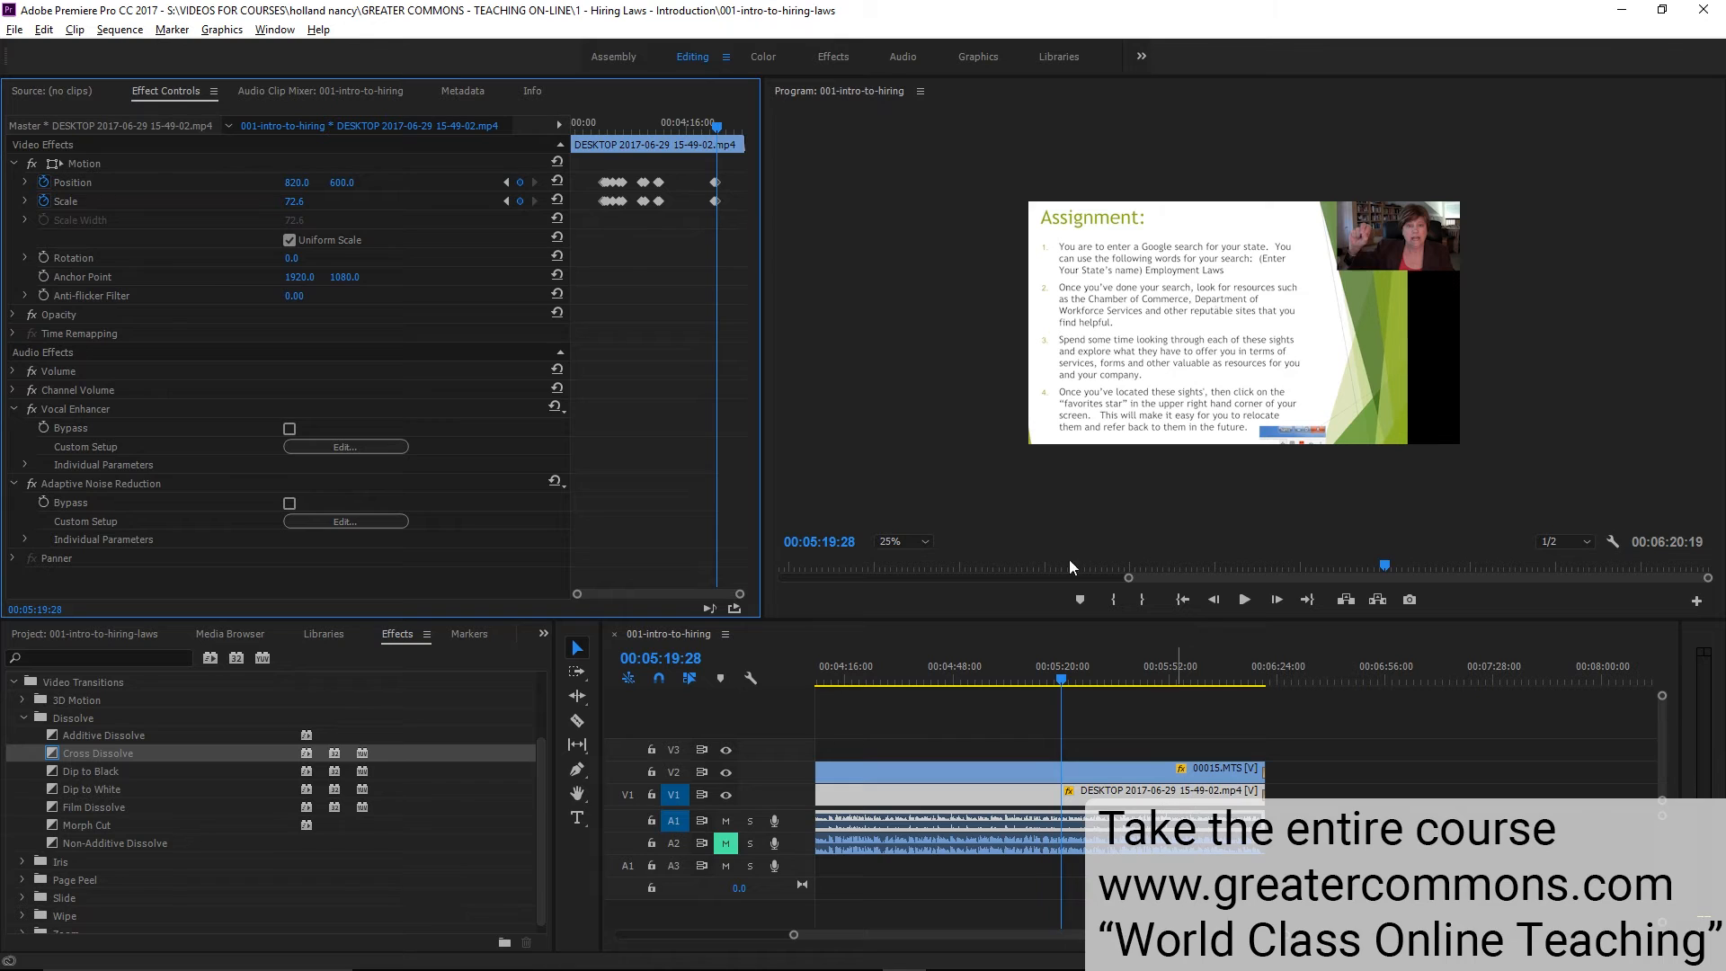
left_click_drag(740, 594, 710, 596)
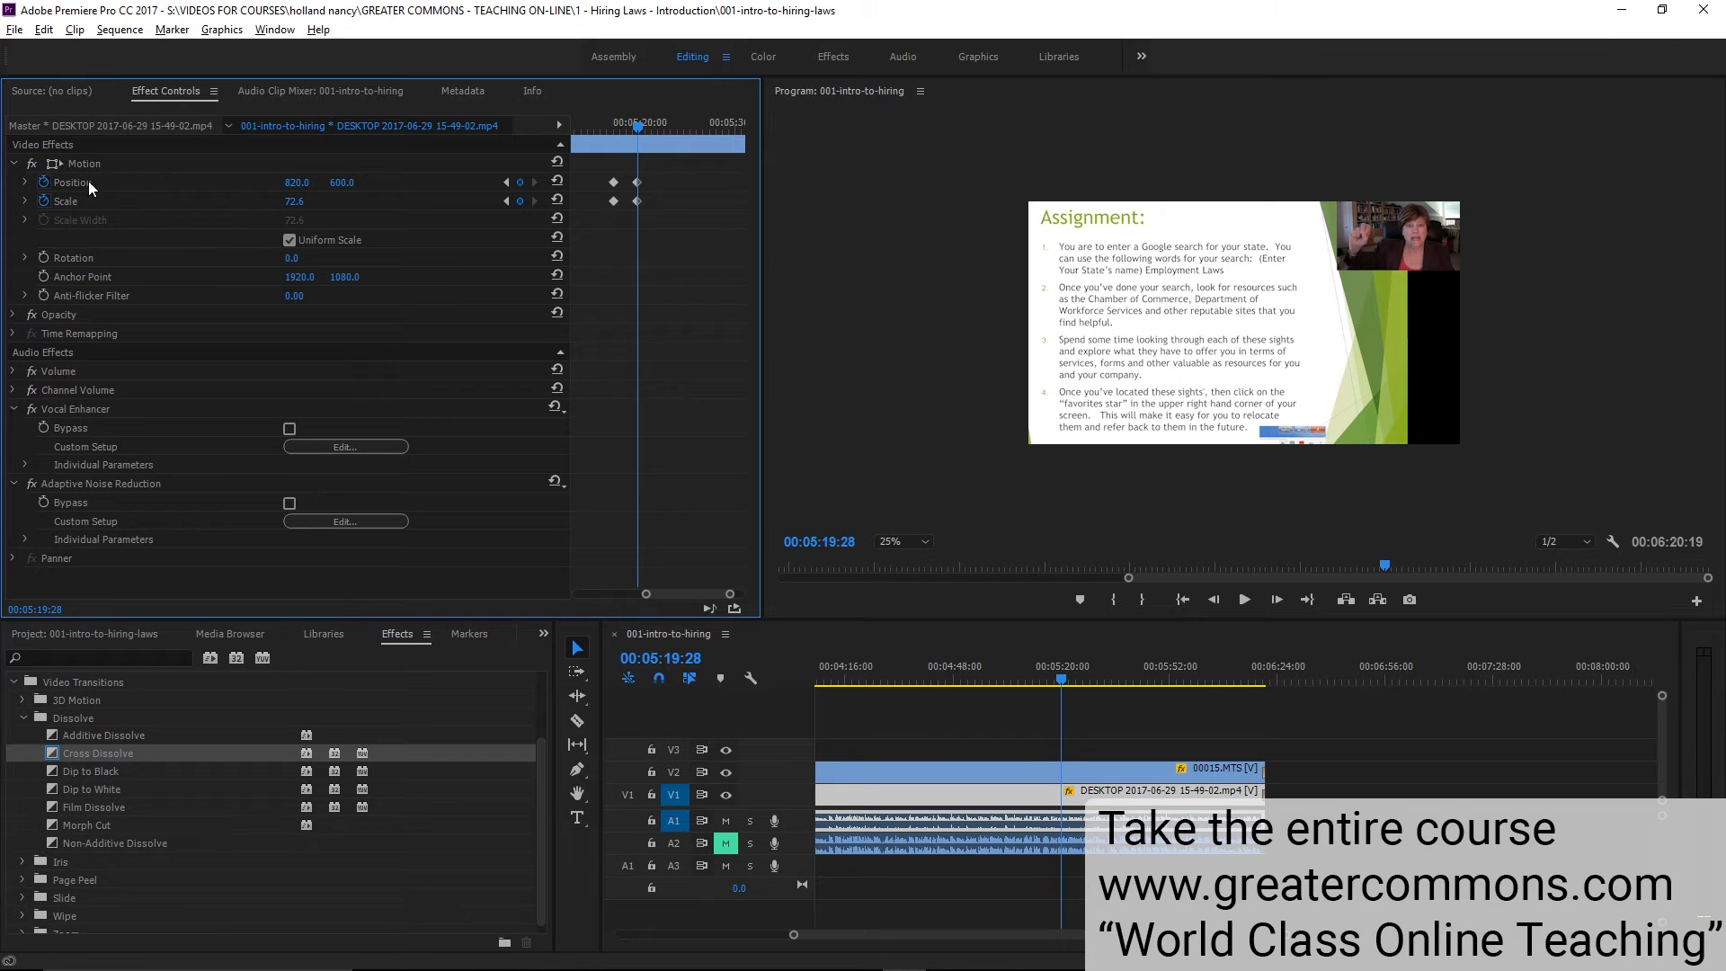
left_click(56, 164)
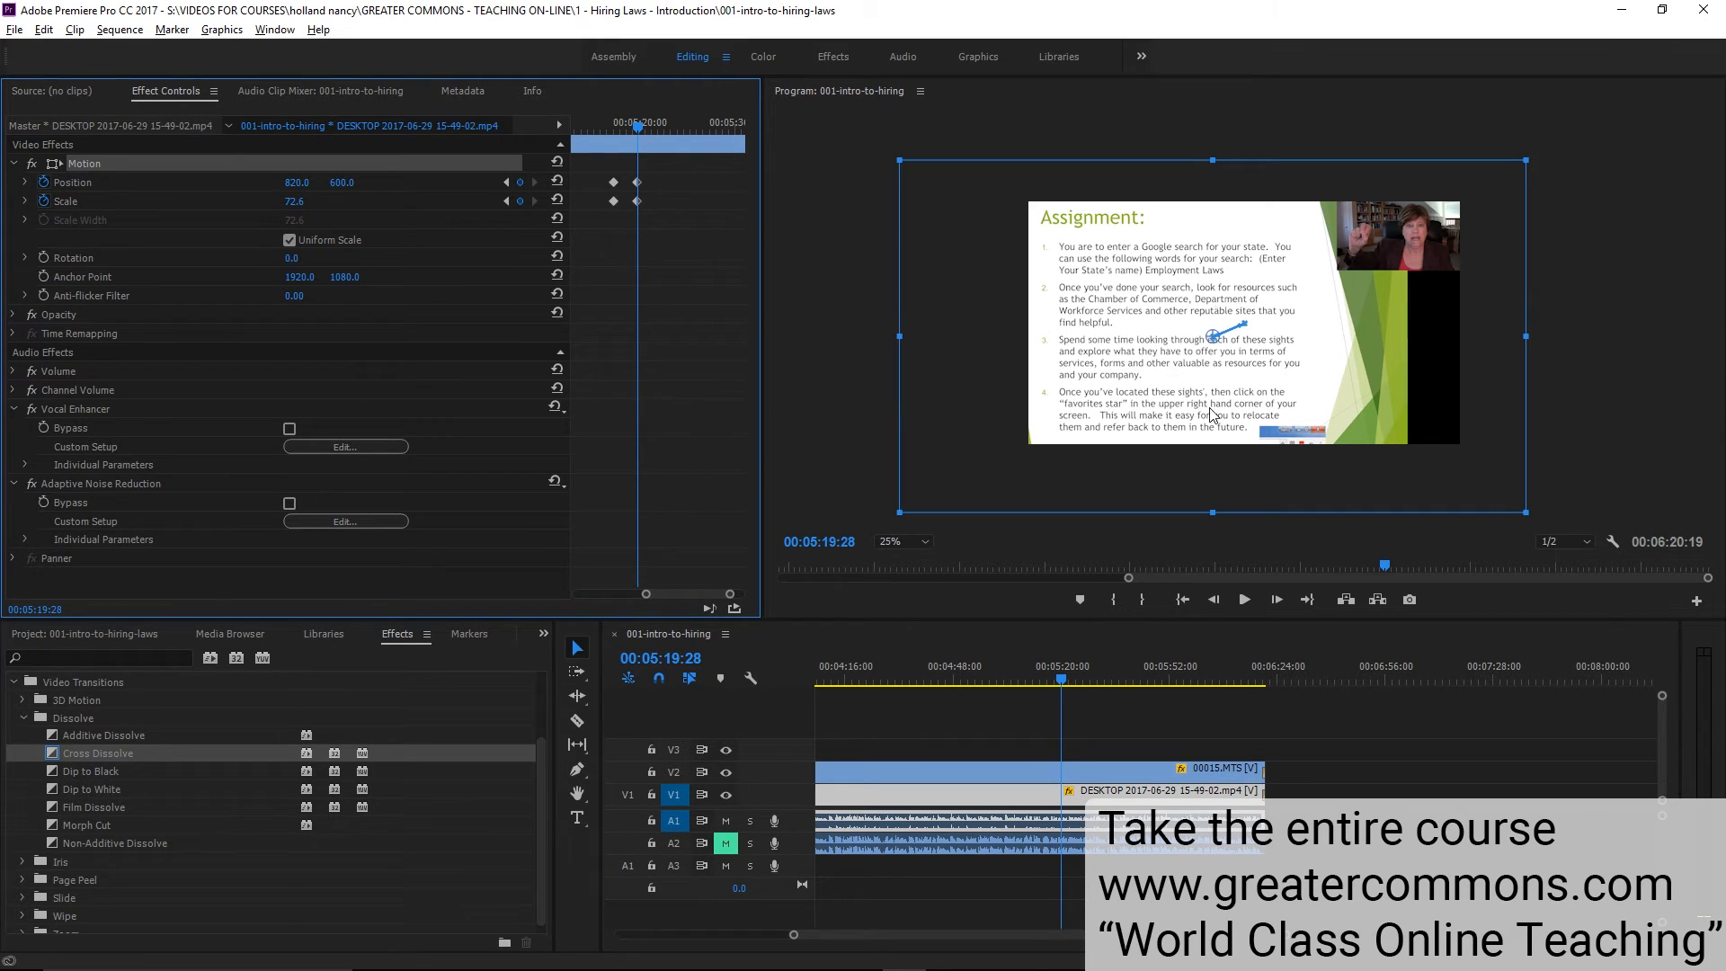
left_click_drag(1525, 512, 1506, 501)
left_click_drag(1440, 424, 1413, 394)
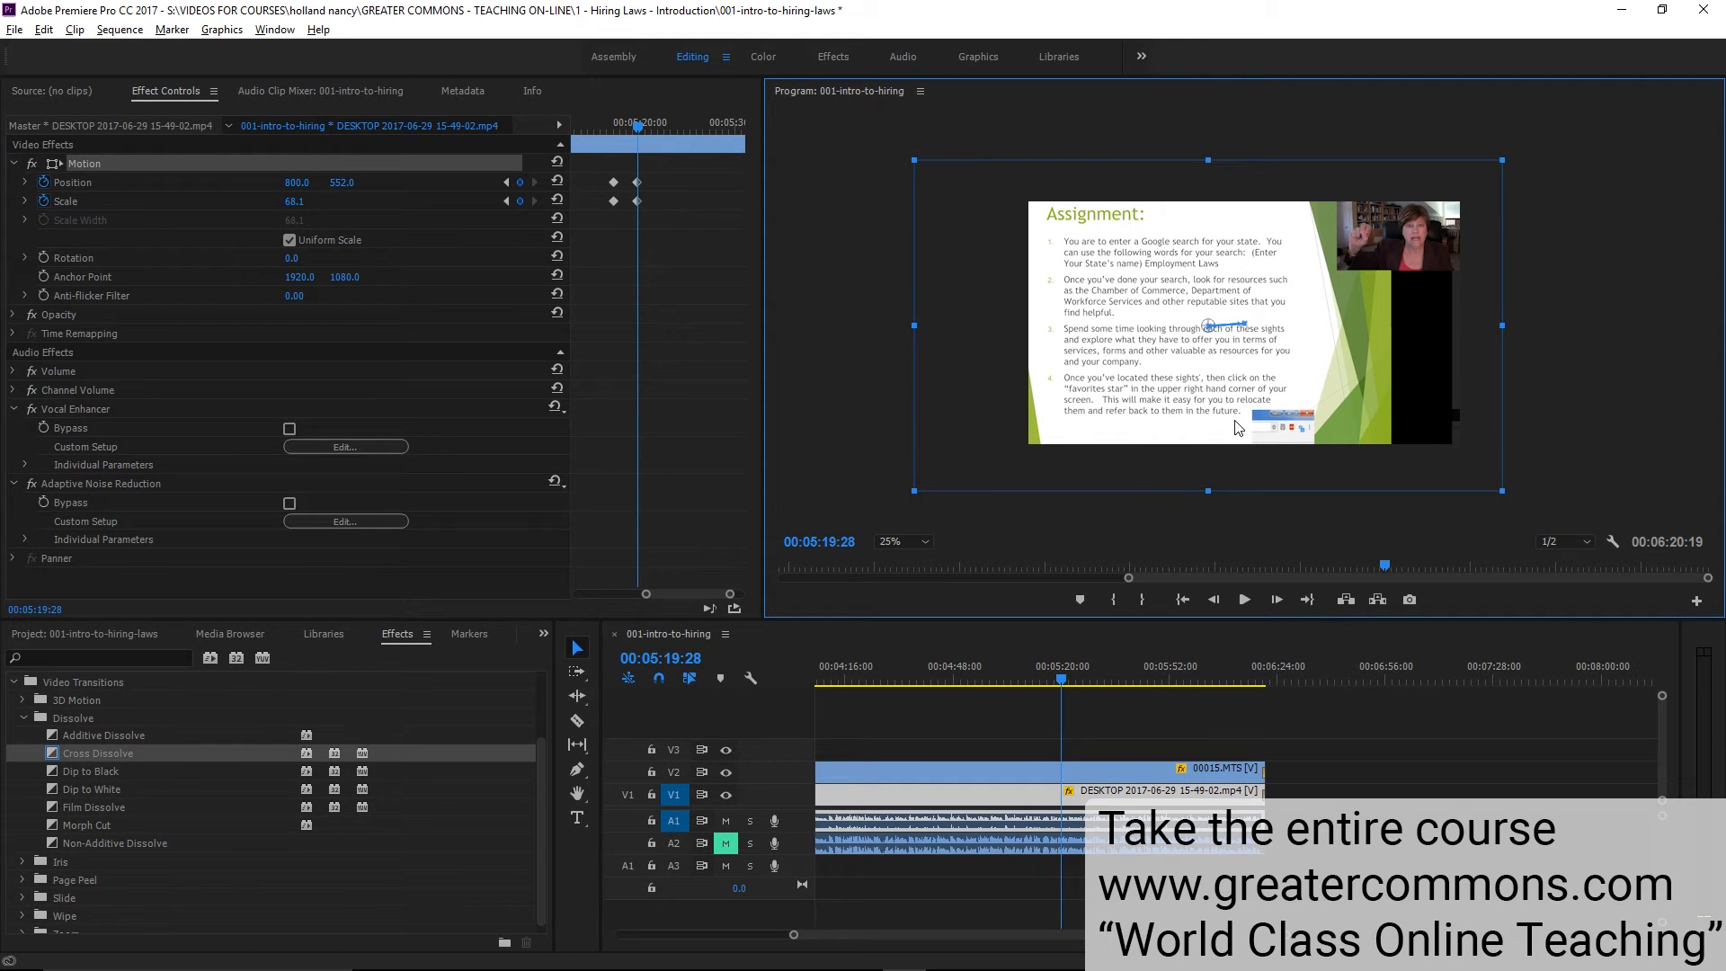
Go to the 00015.MTS presenter clip's last motion keyframe at 00:02:00:12 and set the program preview zoom to Fit
left_click(1150, 773)
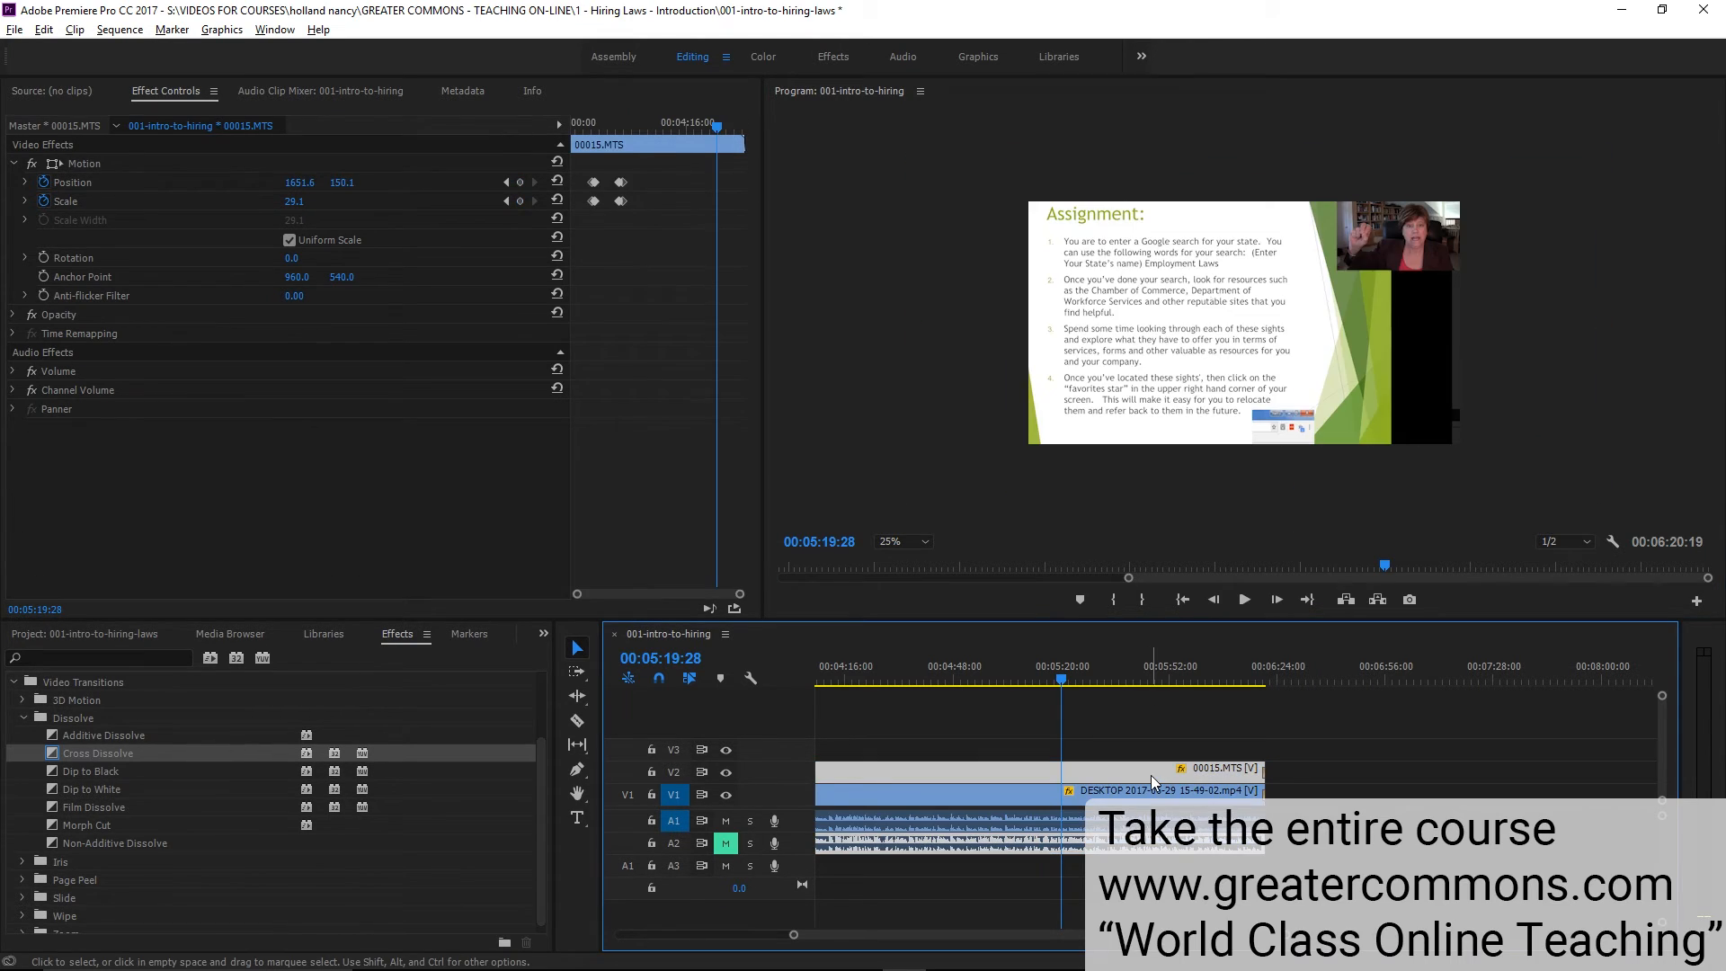
left_click(505, 201)
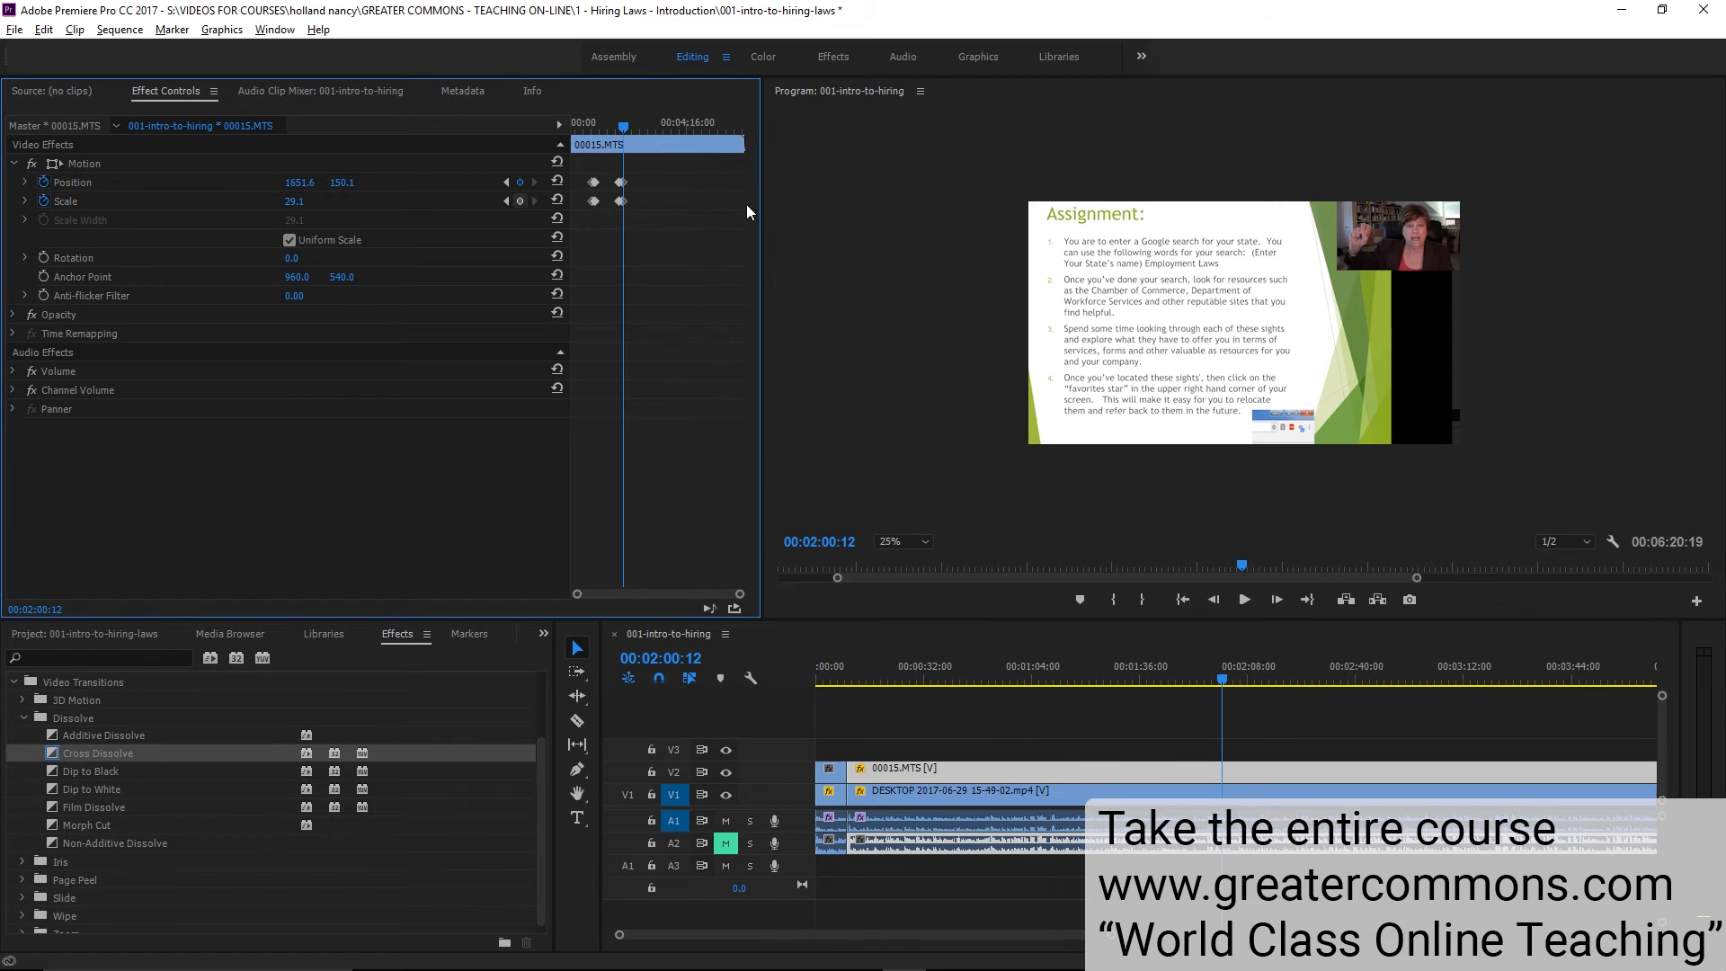
left_click_drag(739, 593, 685, 593)
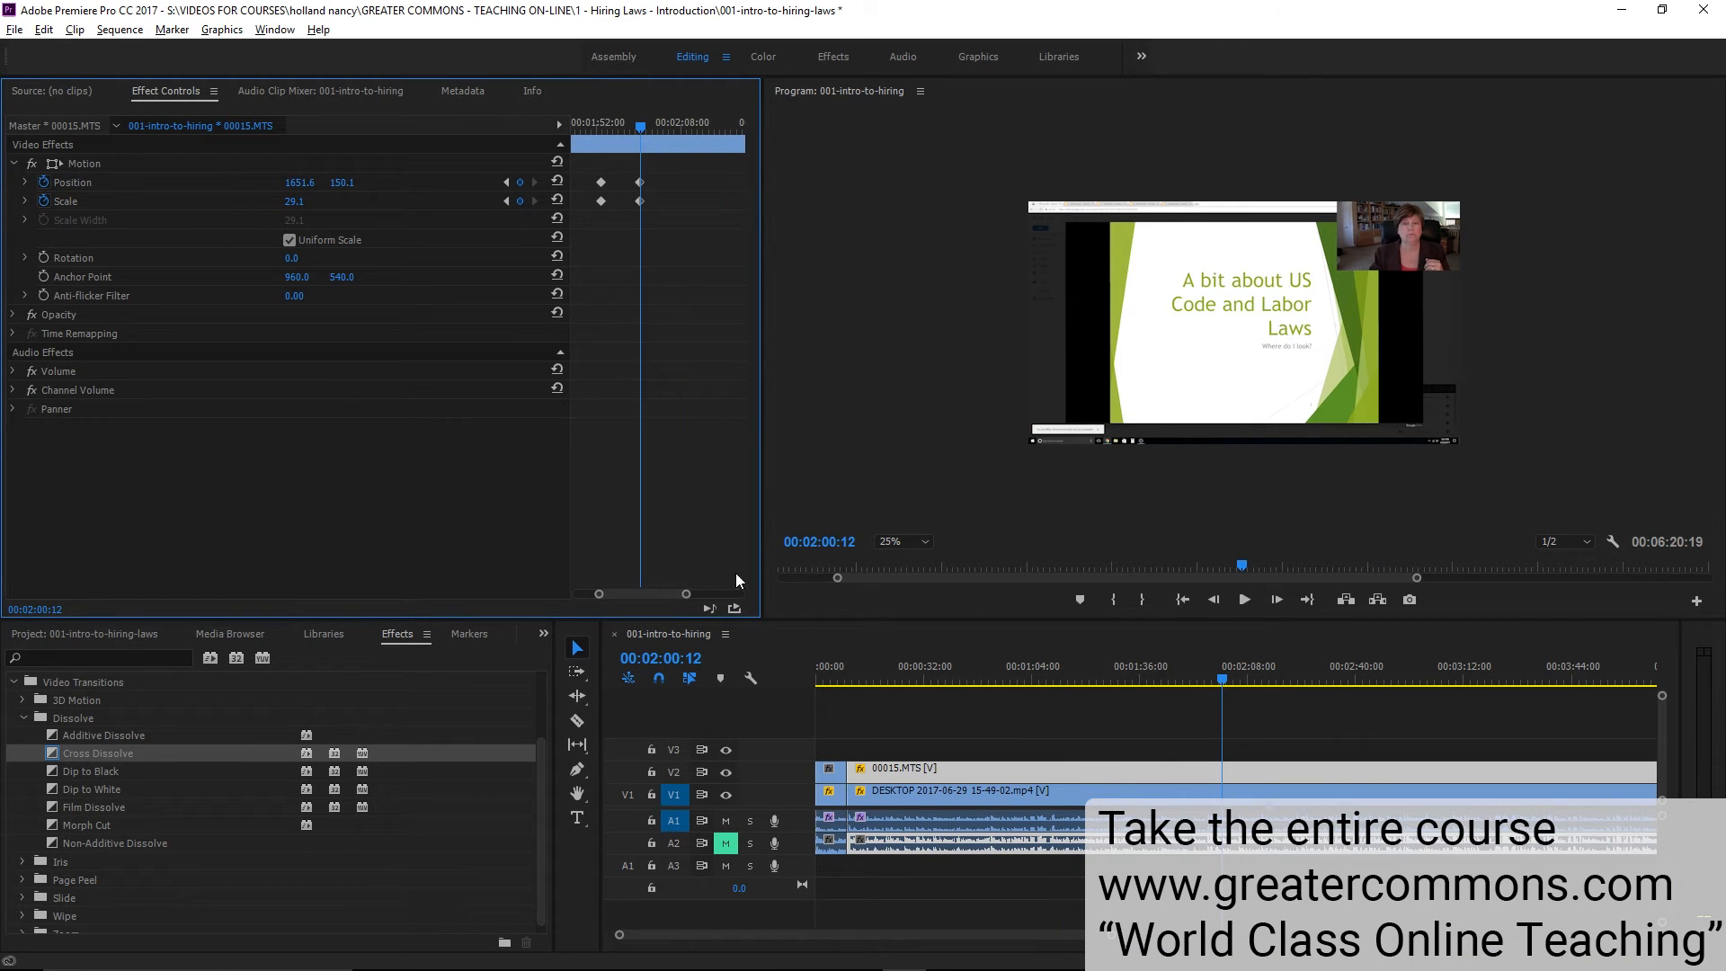
left_click(925, 541)
left_click(933, 646)
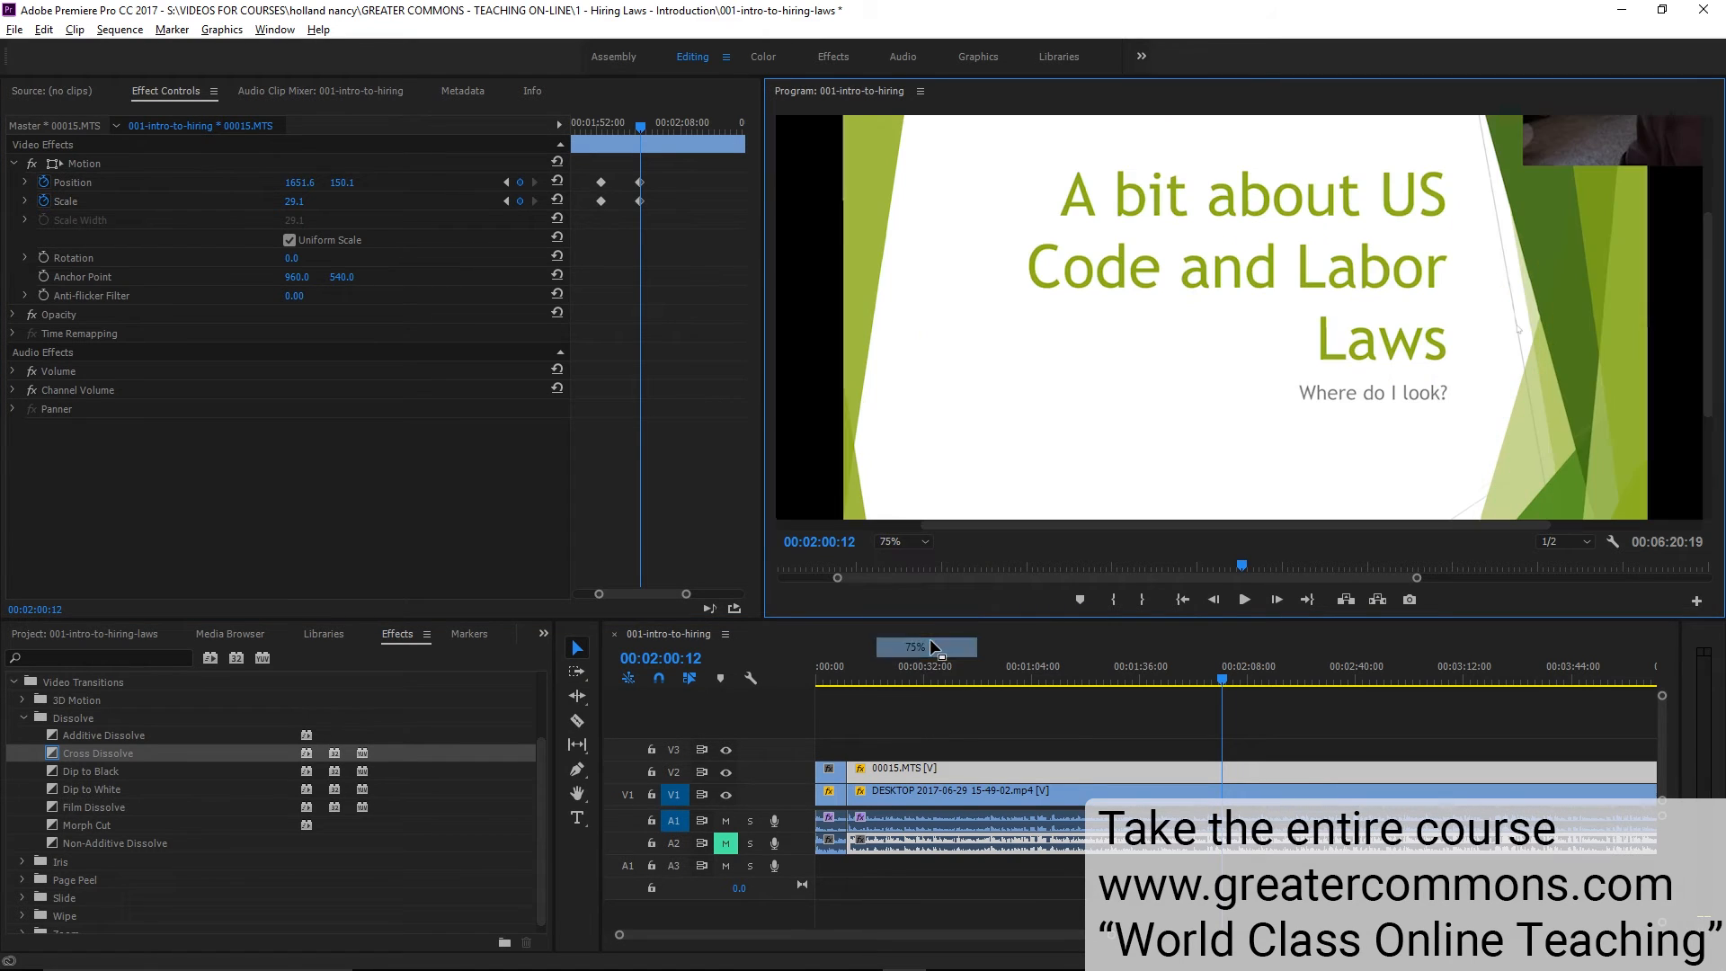
left_click(909, 539)
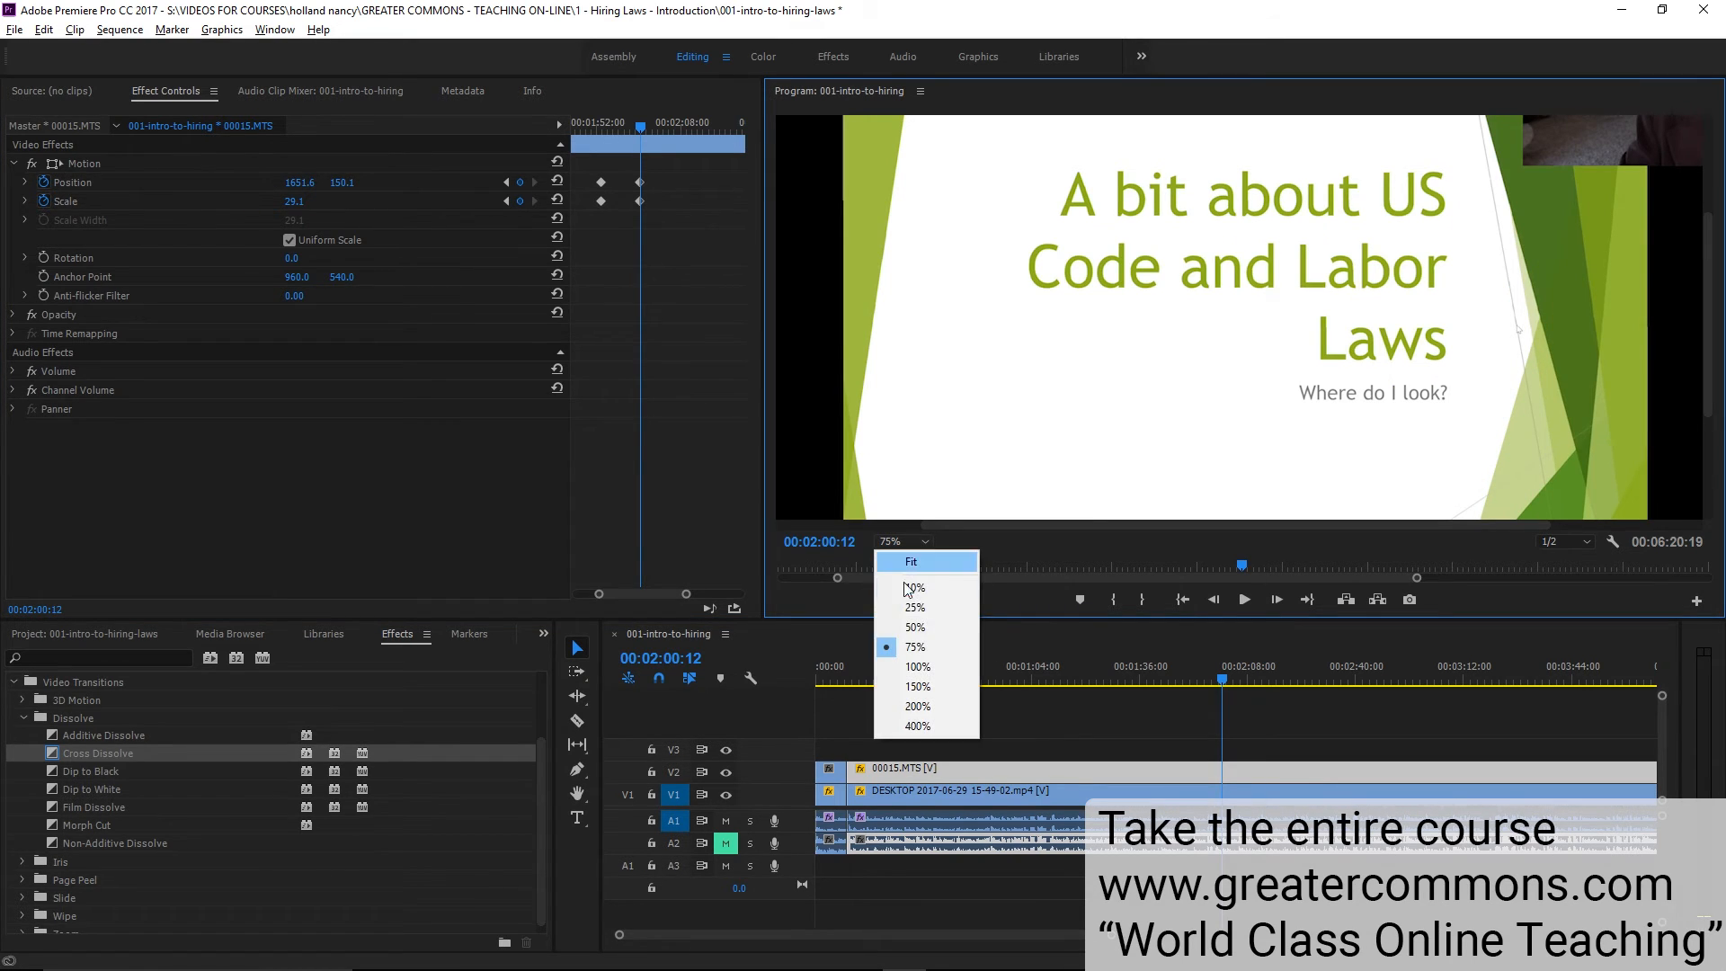
left_click(912, 629)
left_click(927, 540)
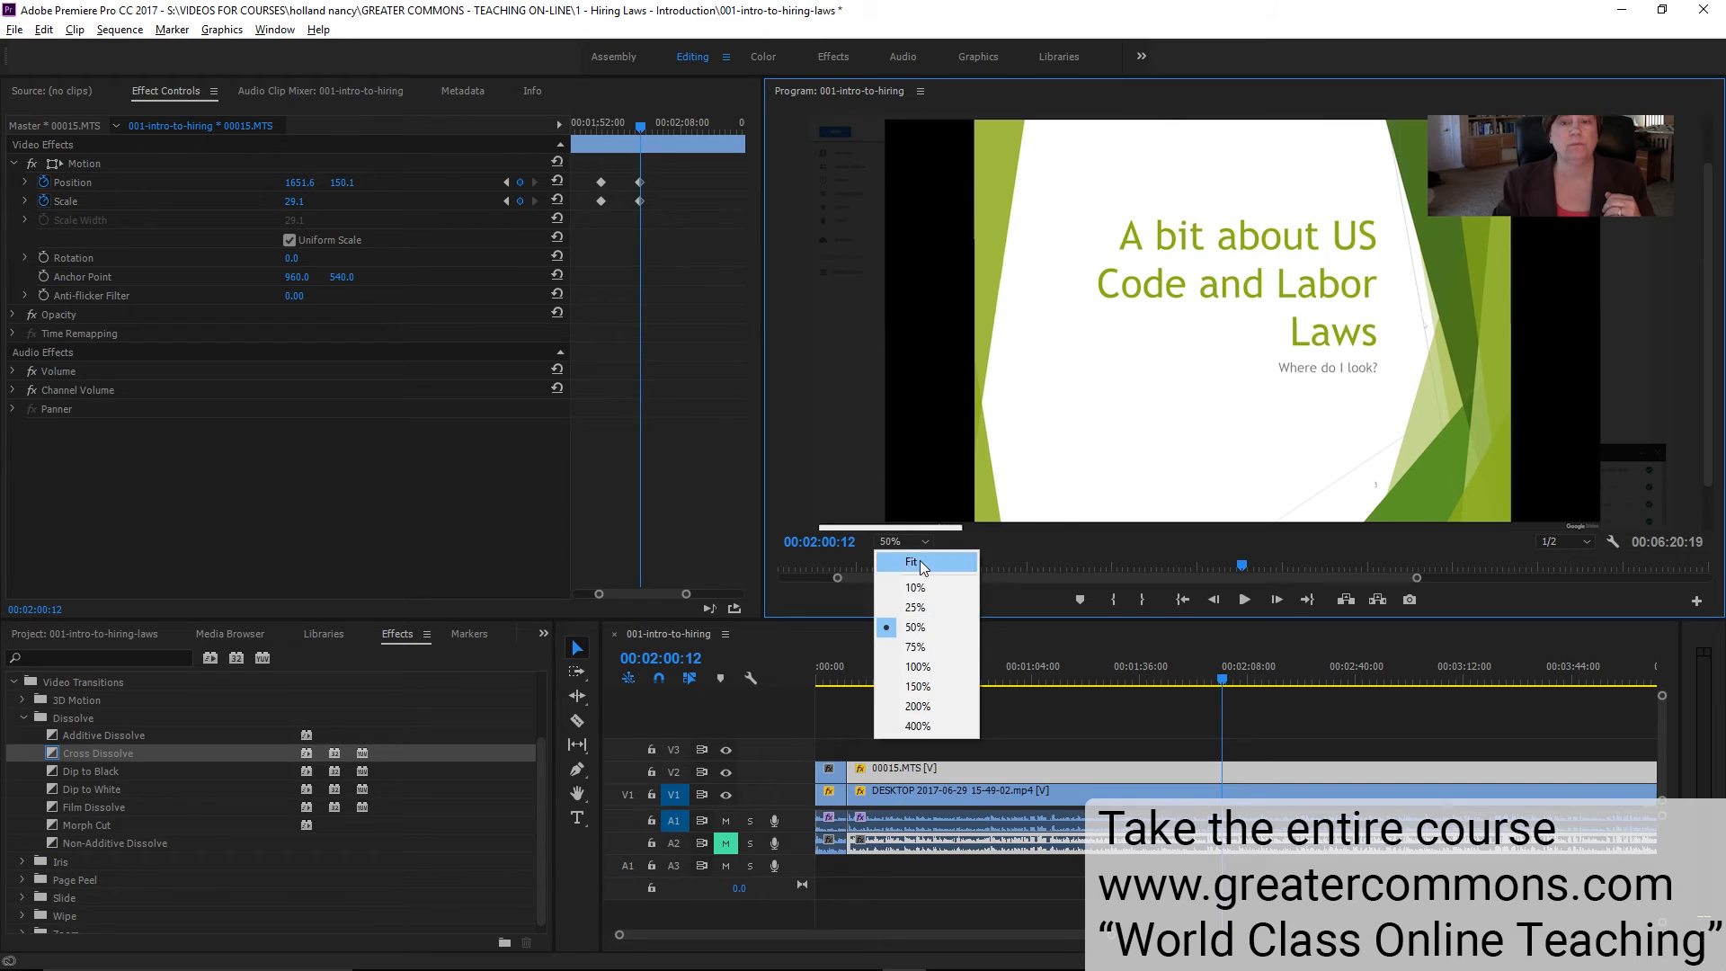
left_click(919, 559)
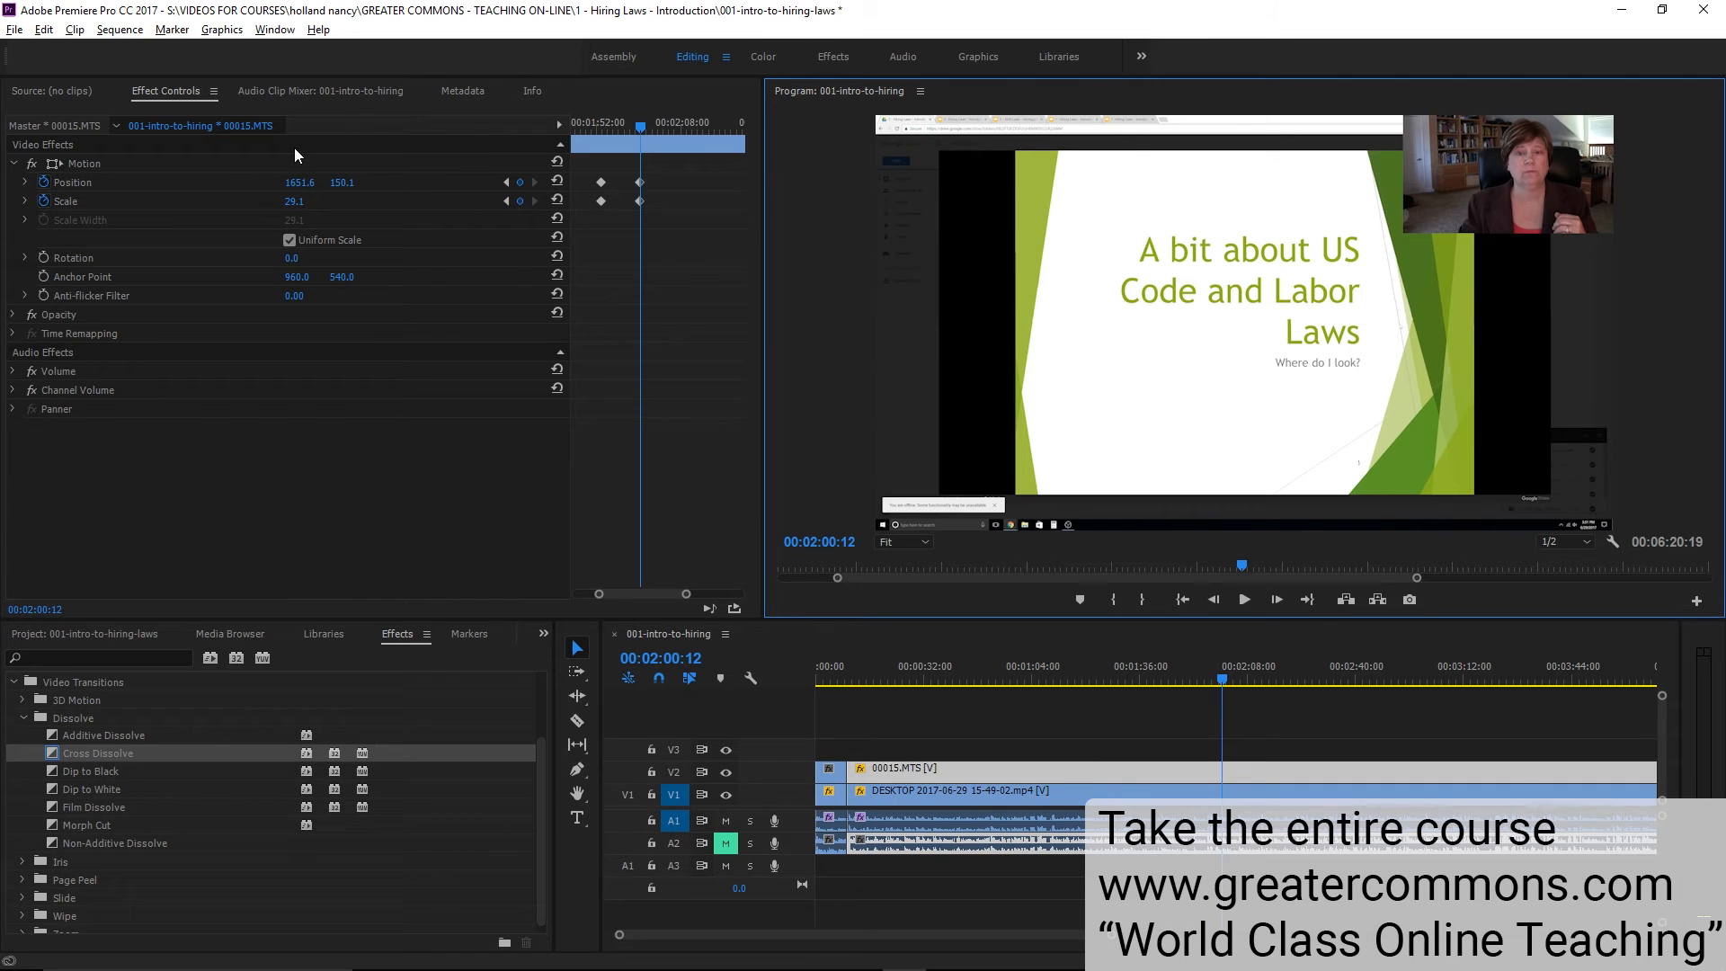
Reposition the presenter inset at 00:02:00:12 to about 1644.6, 157.1 so it fits inside the frame's corner, and save the project
left_click(53, 164)
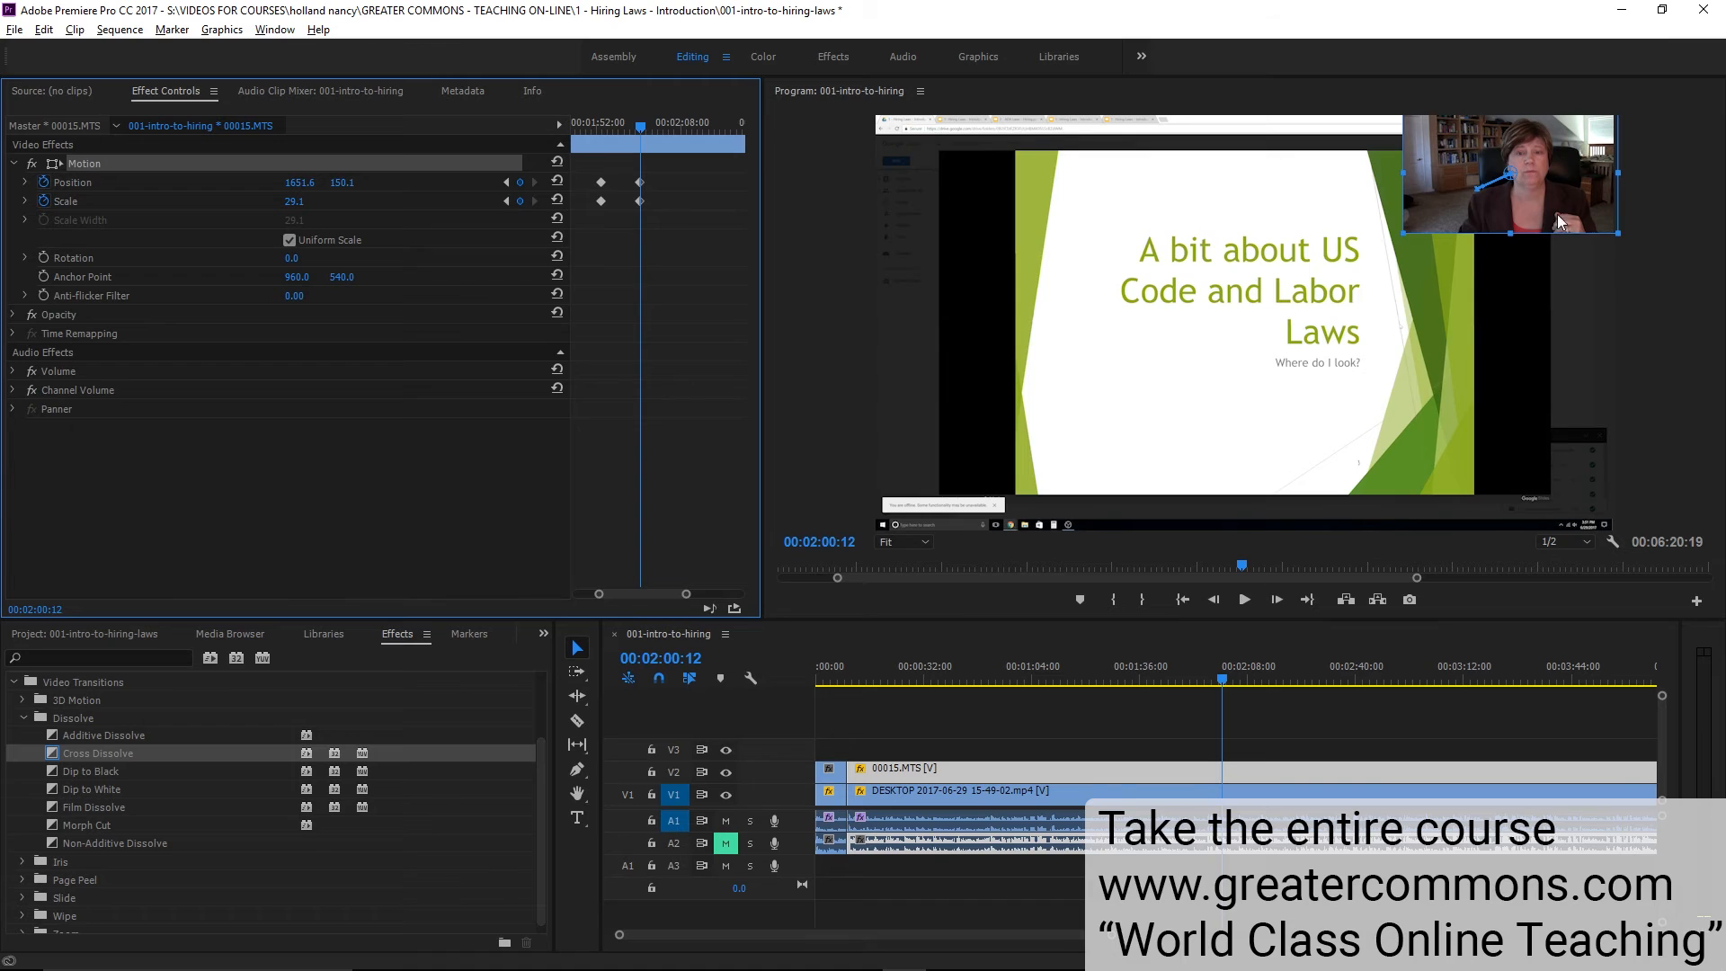
left_click_drag(1568, 204, 1563, 205)
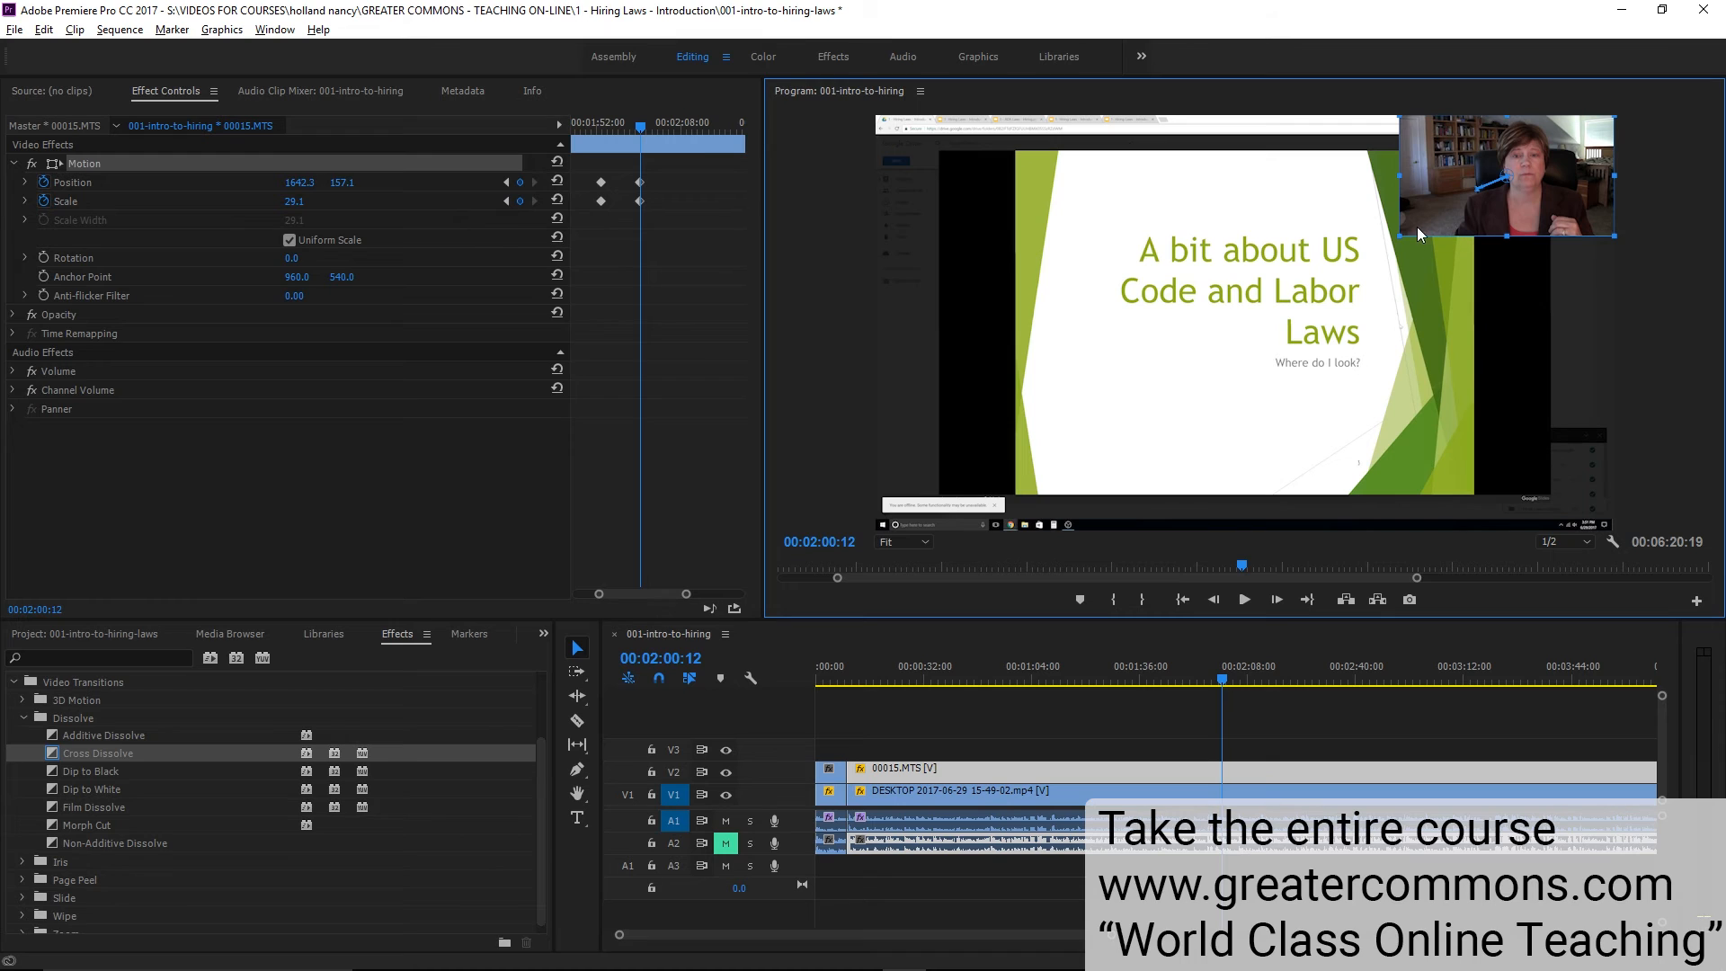
mouse_move(1598, 215)
left_mouse_down()
mouse_move(1576, 226)
mouse_move(1595, 219)
left_mouse_up()
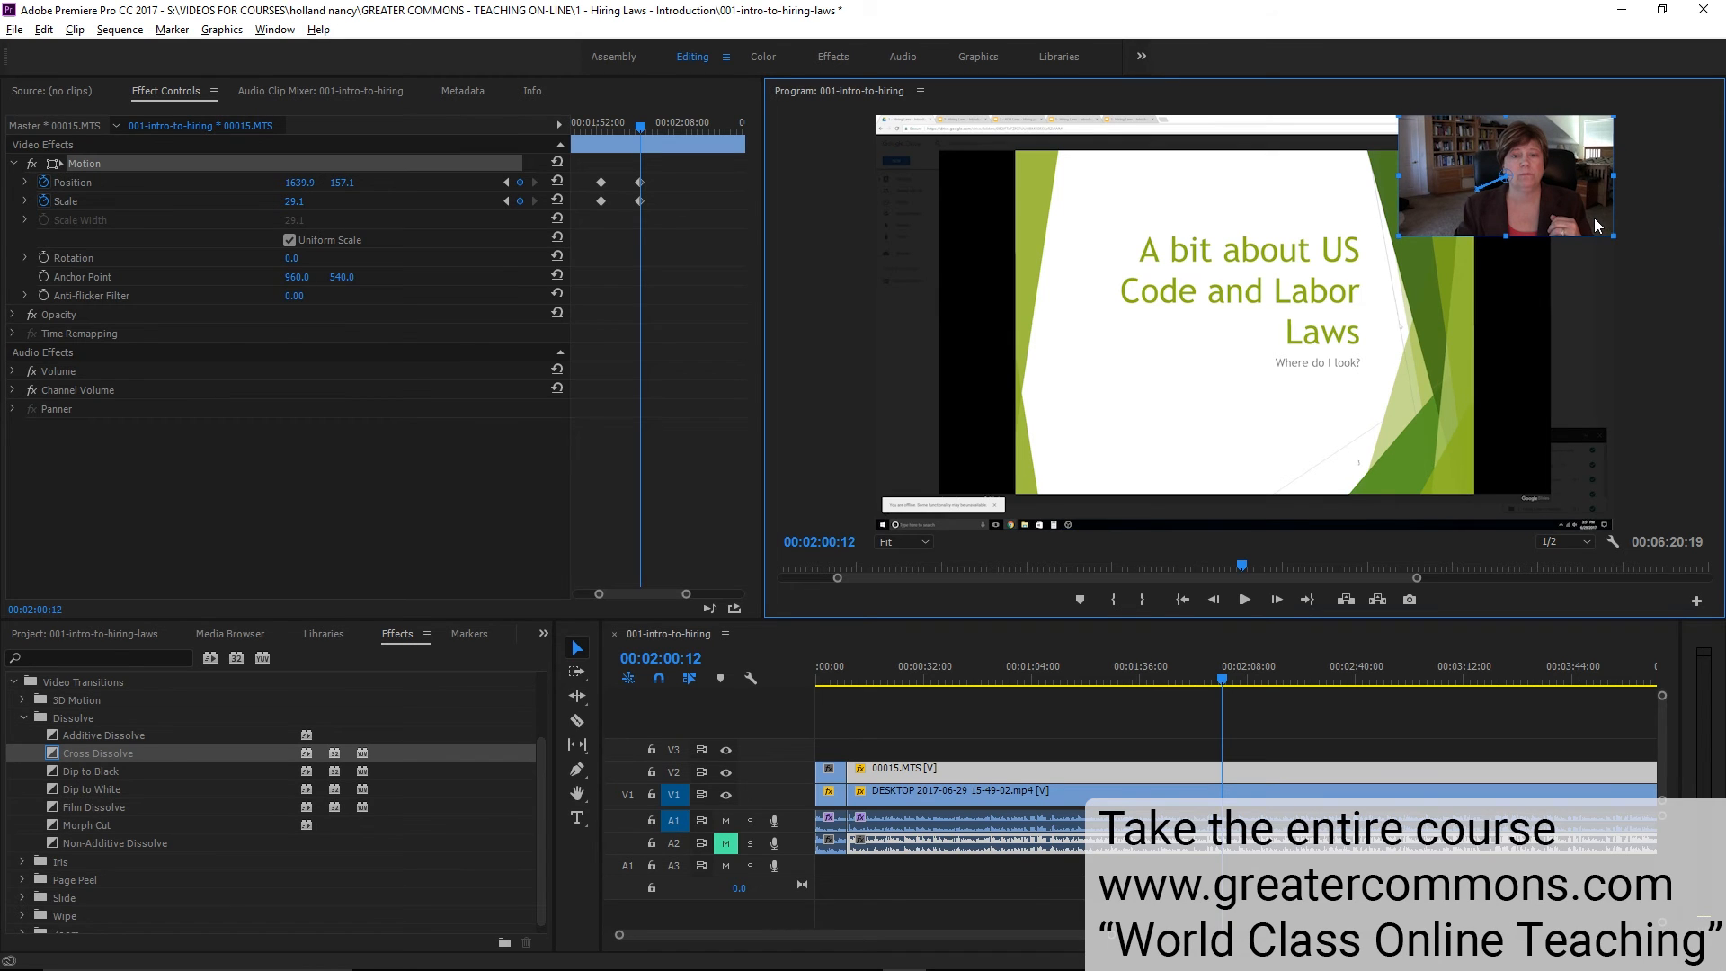
left_click_drag(1603, 220, 1605, 220)
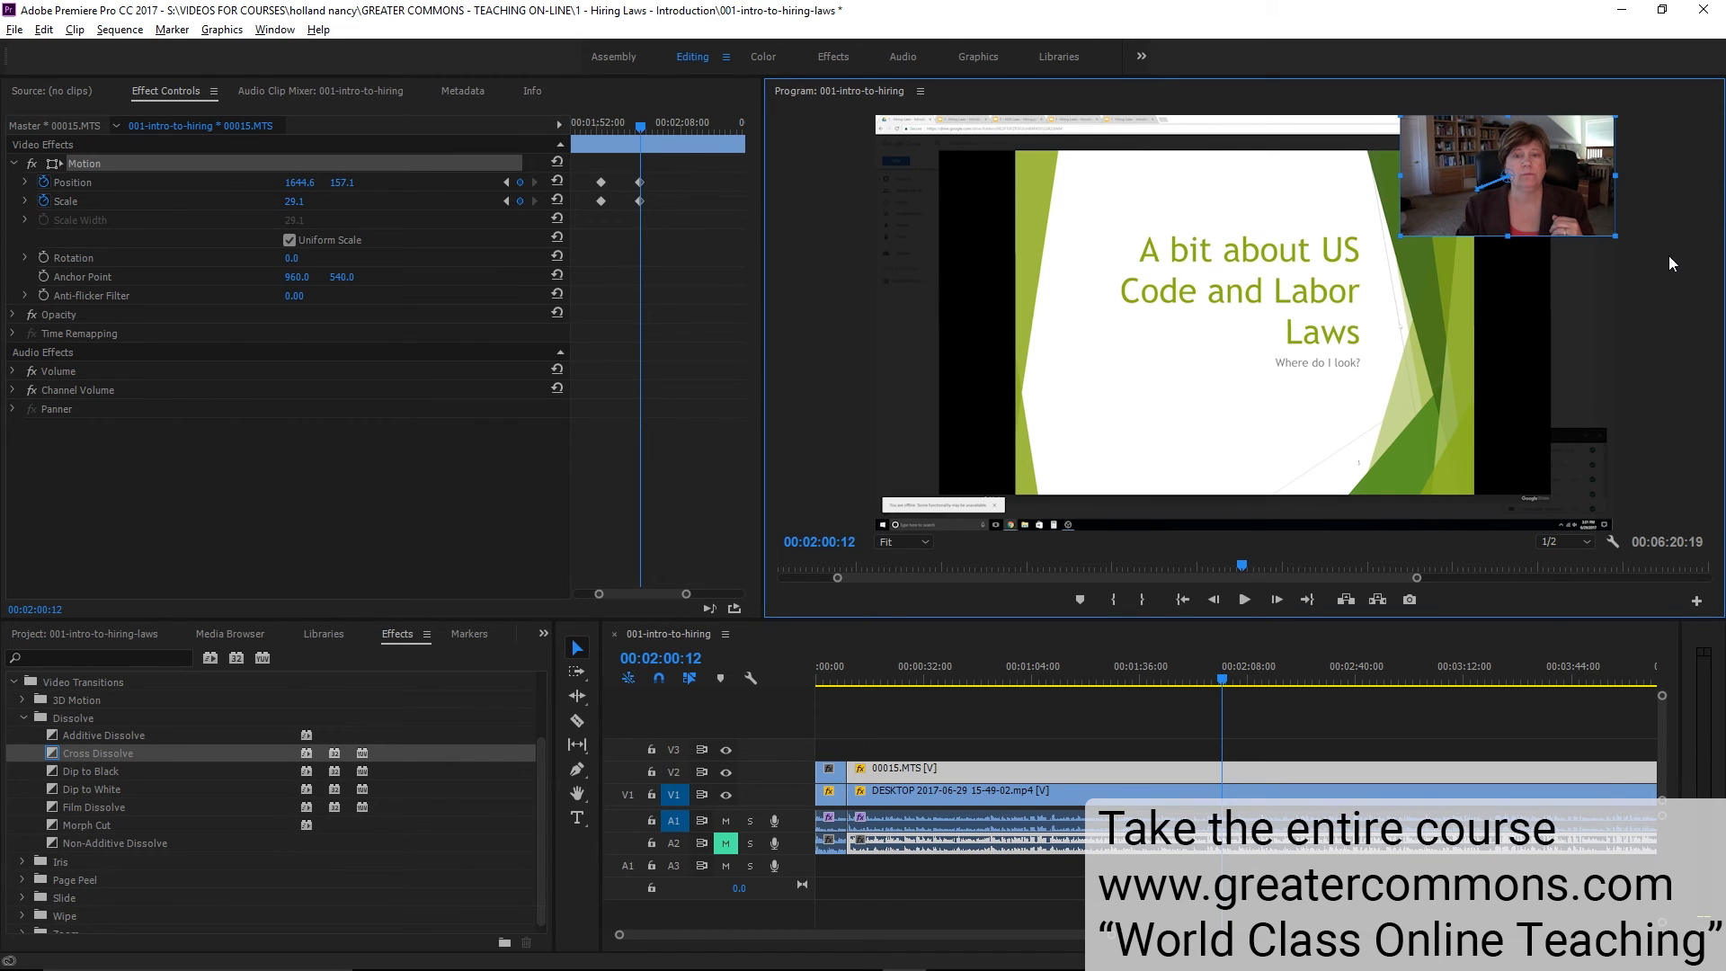
key("ctrl+s")
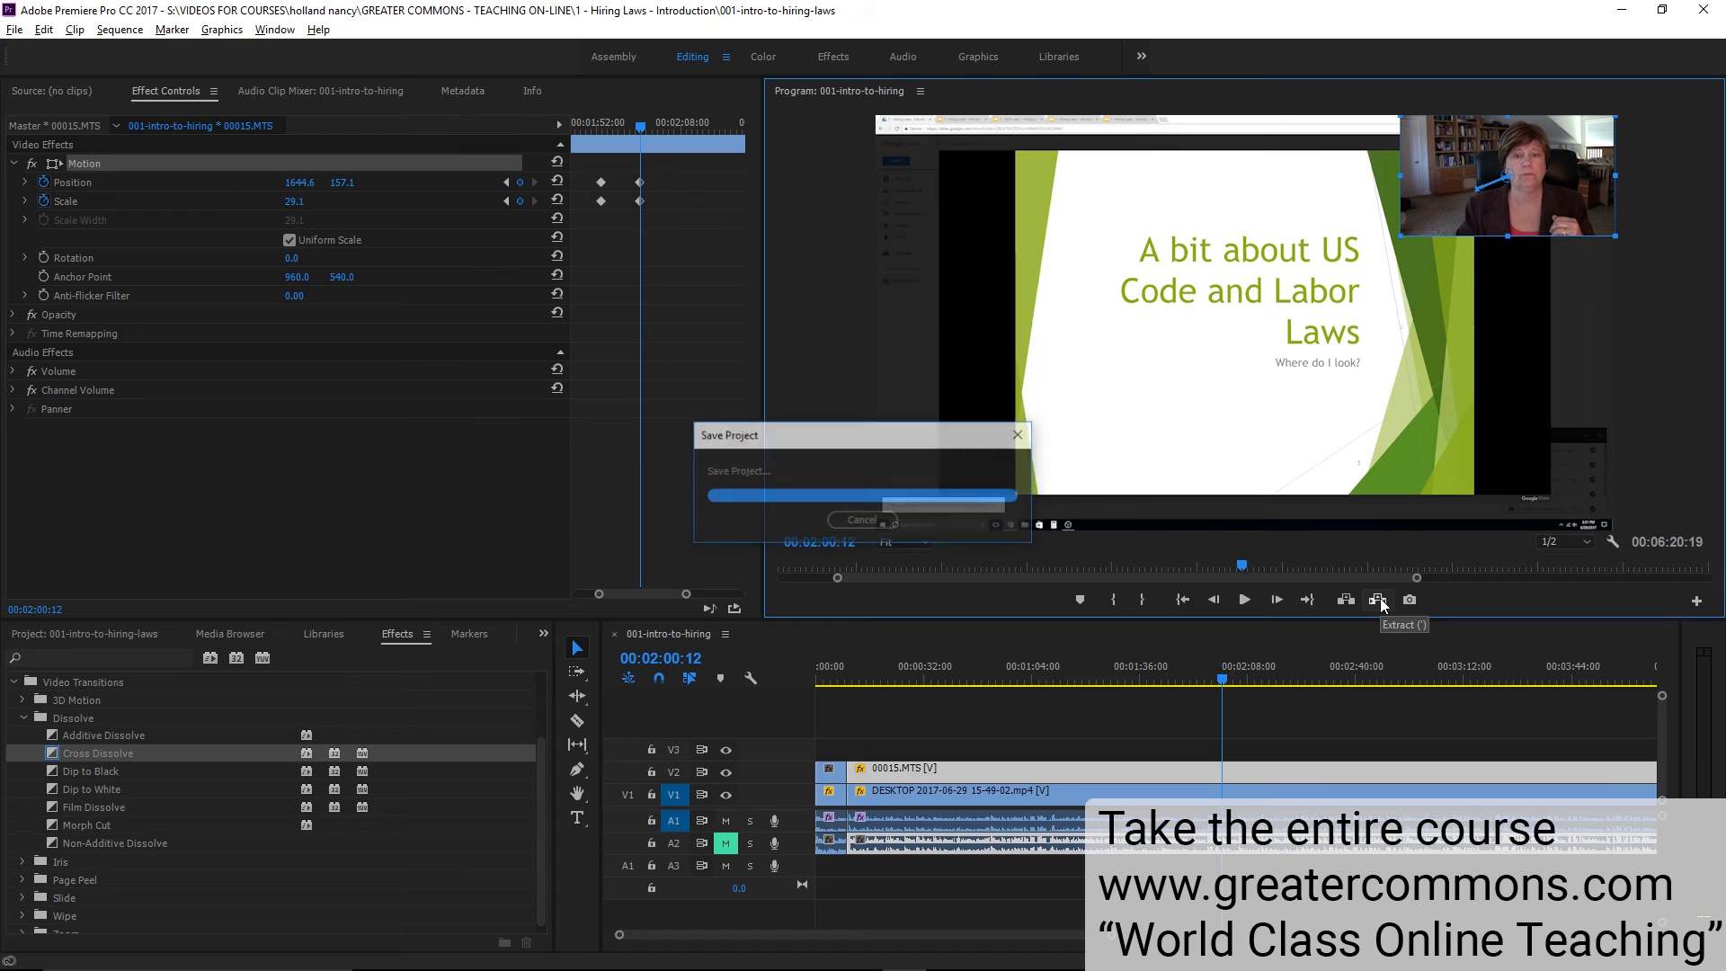
Open the media export settings for the sequence and check the save location of 001-intro-to-hiring.mp4, leaving the output name as is
left_click(14, 29)
mouse_move(125, 529)
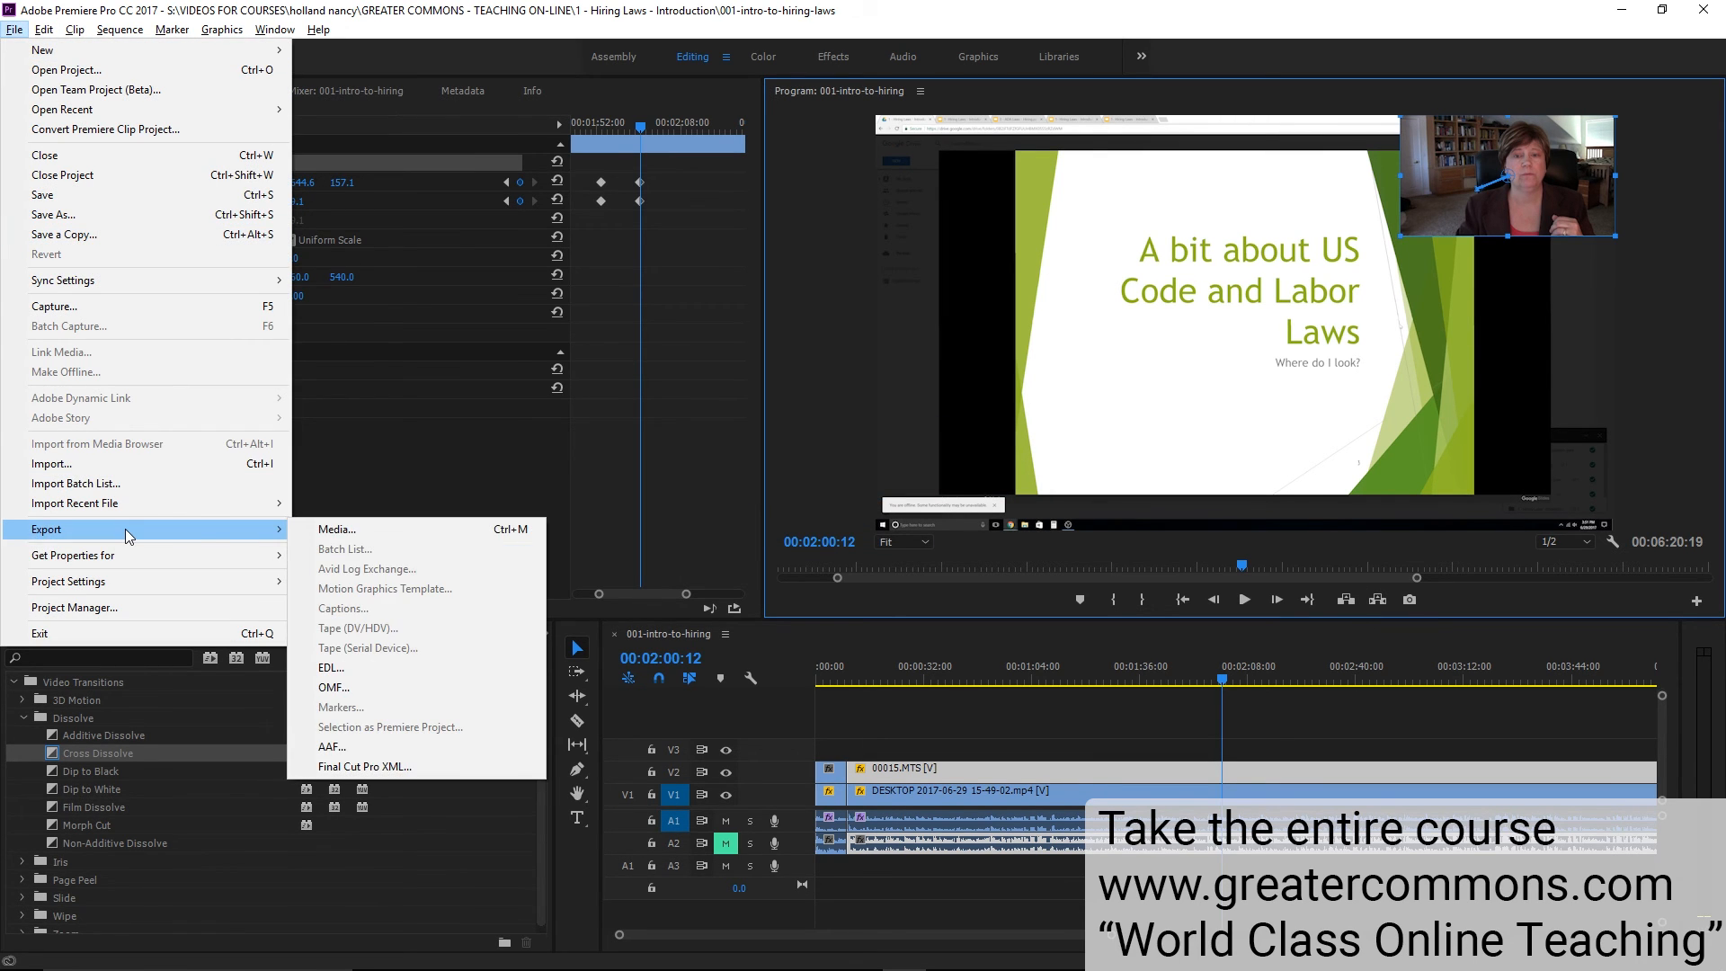
left_click(397, 529)
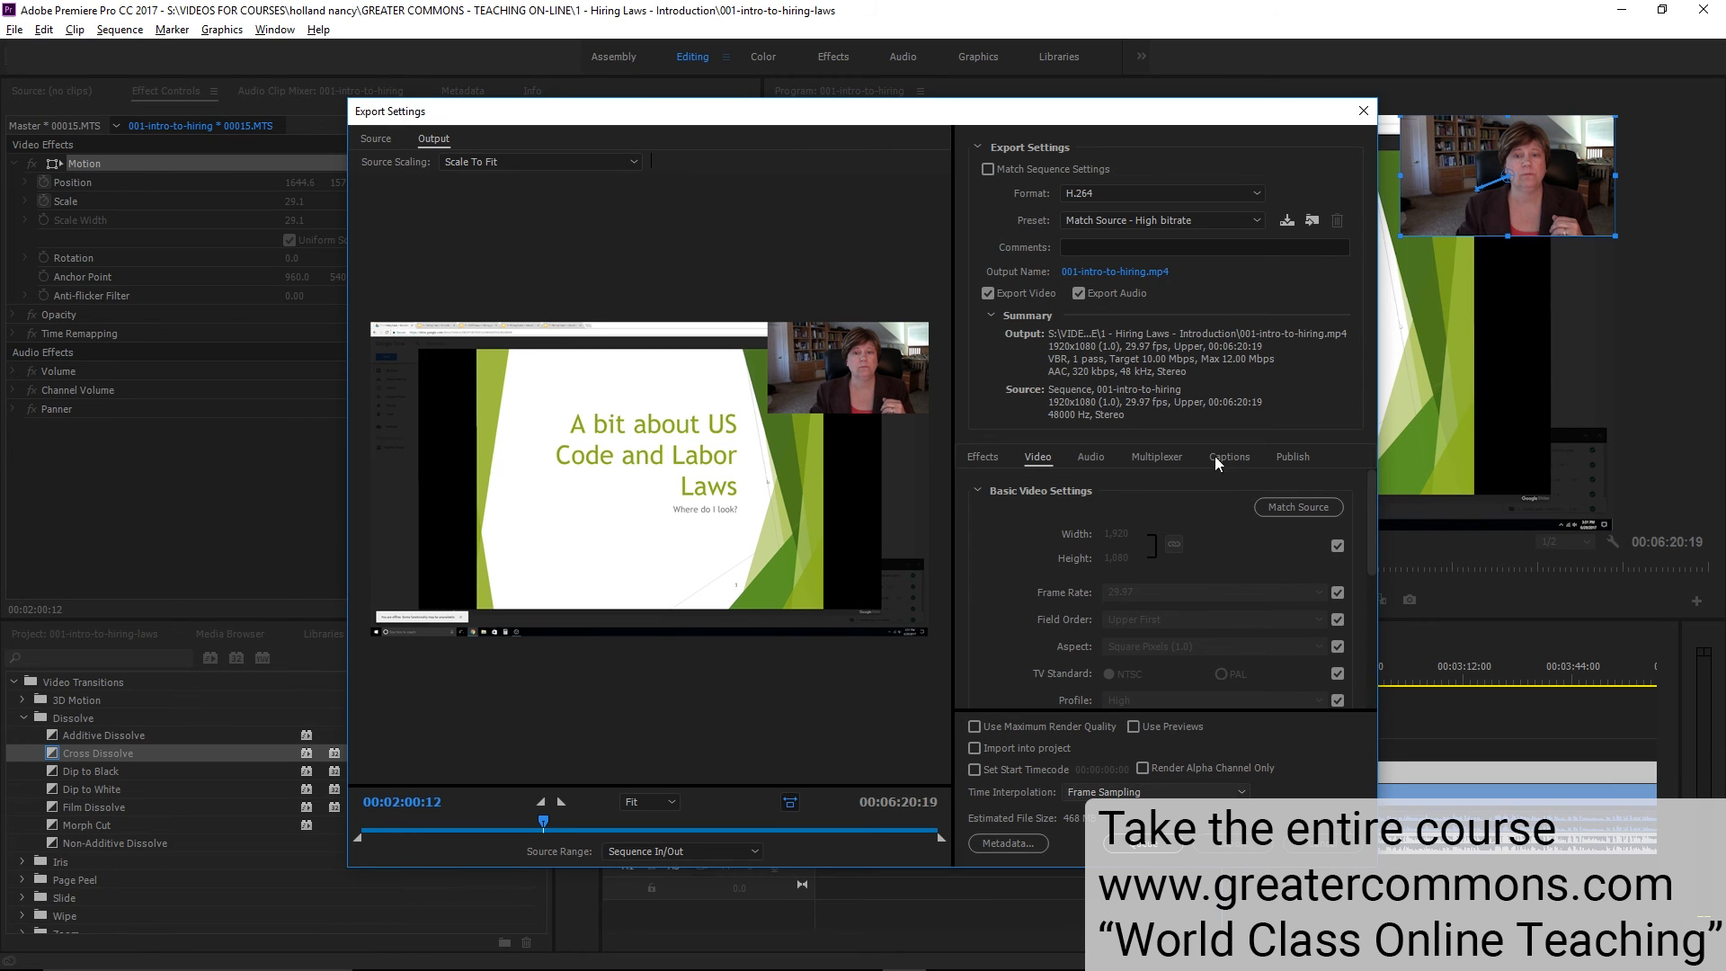
left_click(1150, 273)
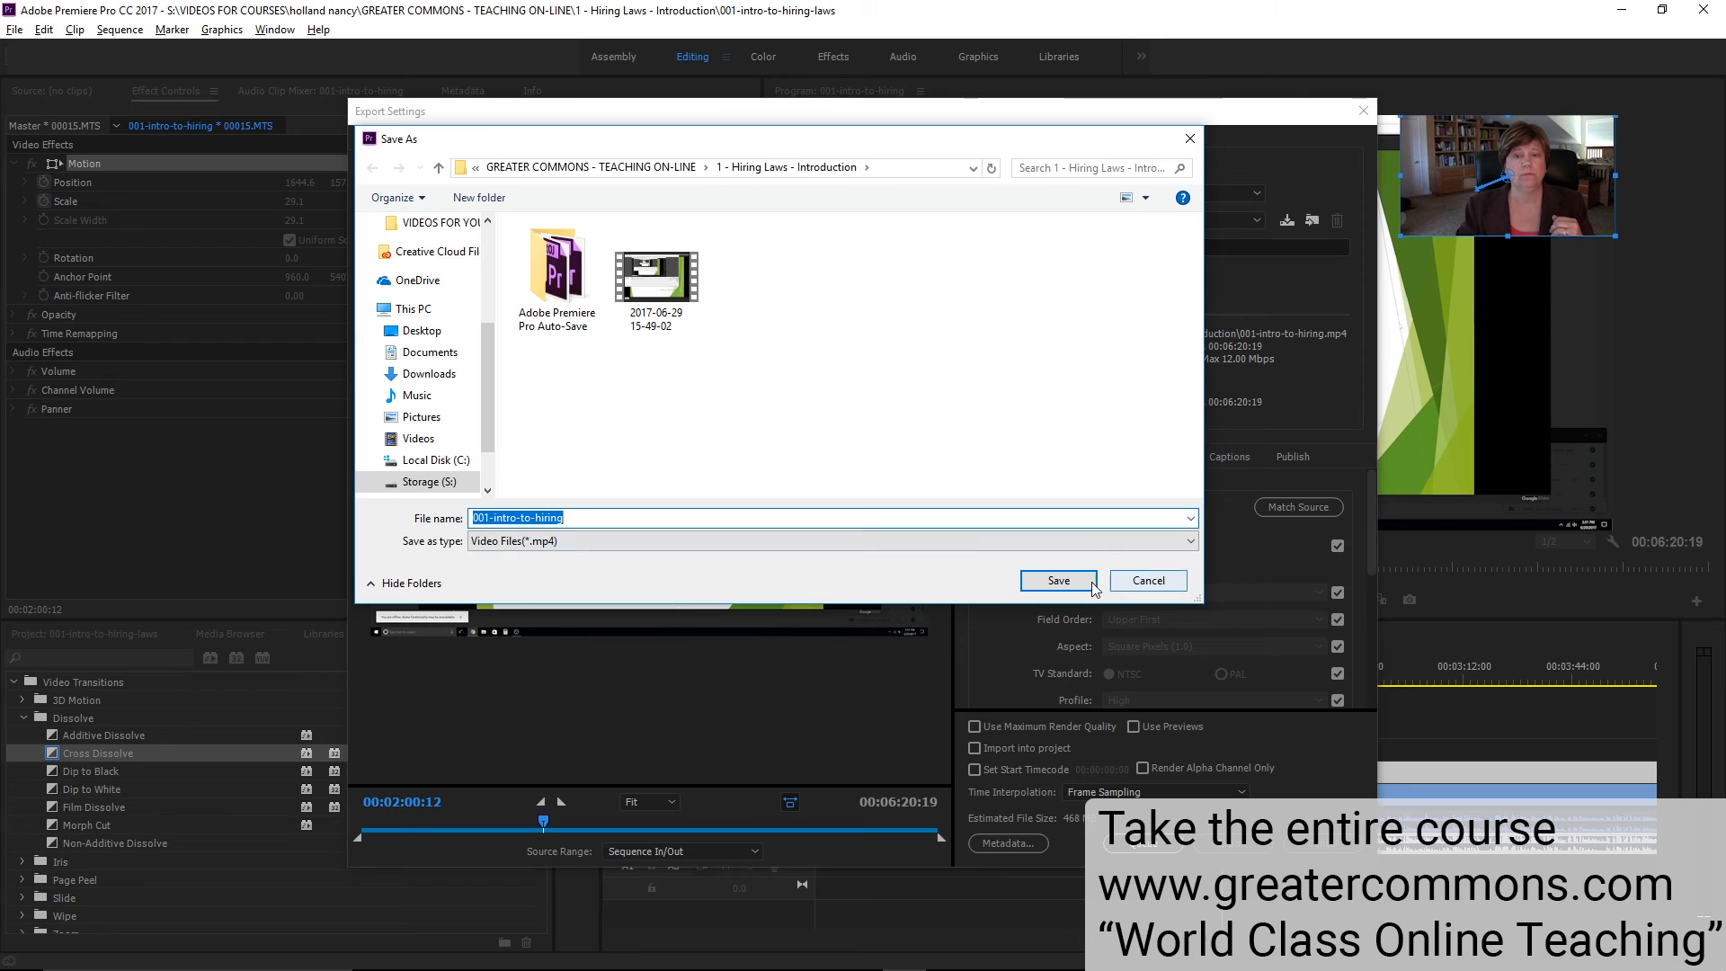
left_click(1139, 585)
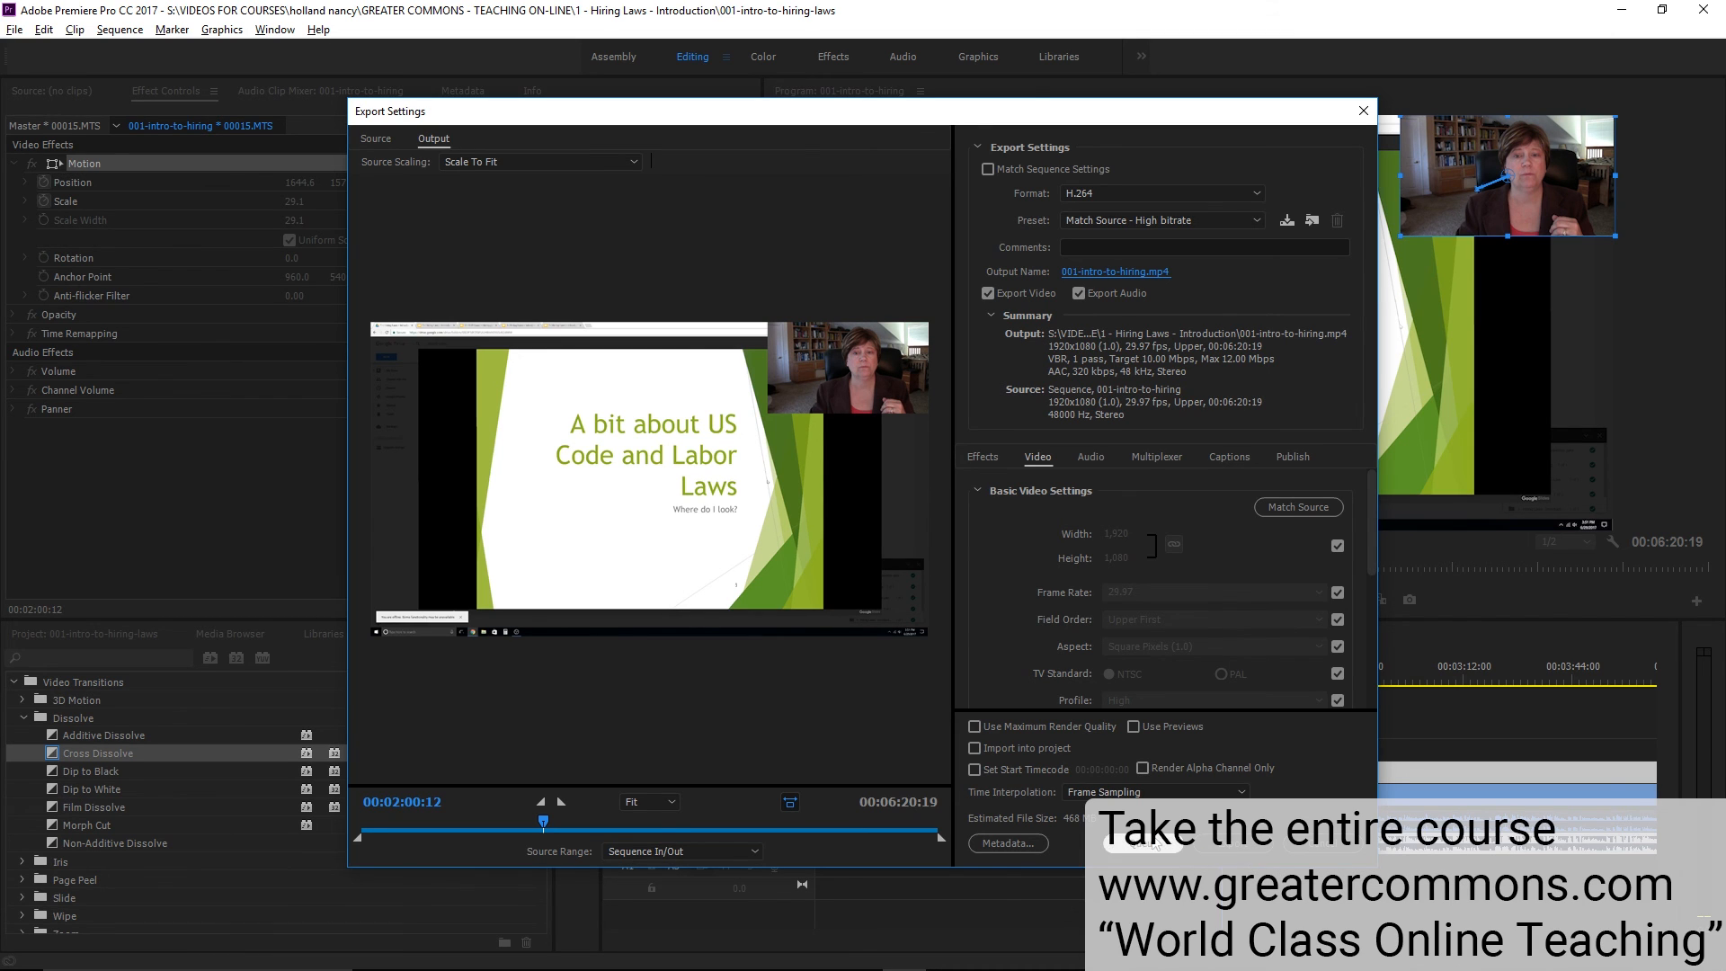
key("alt+Tab")
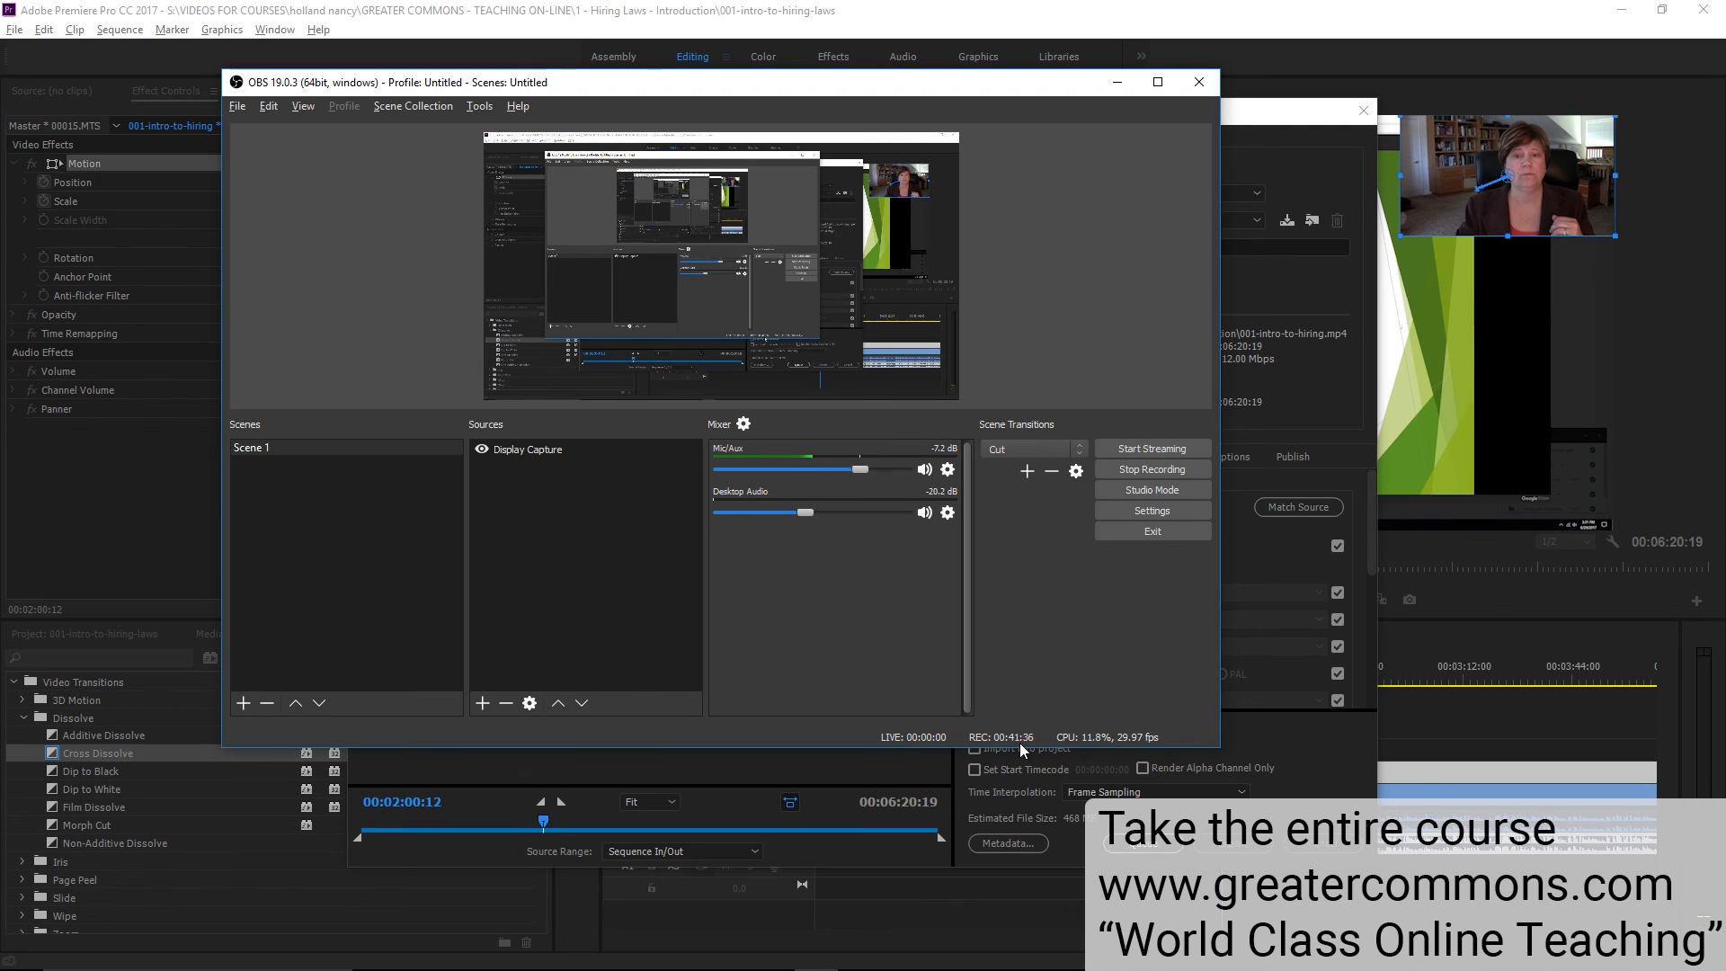
key("alt+Tab")
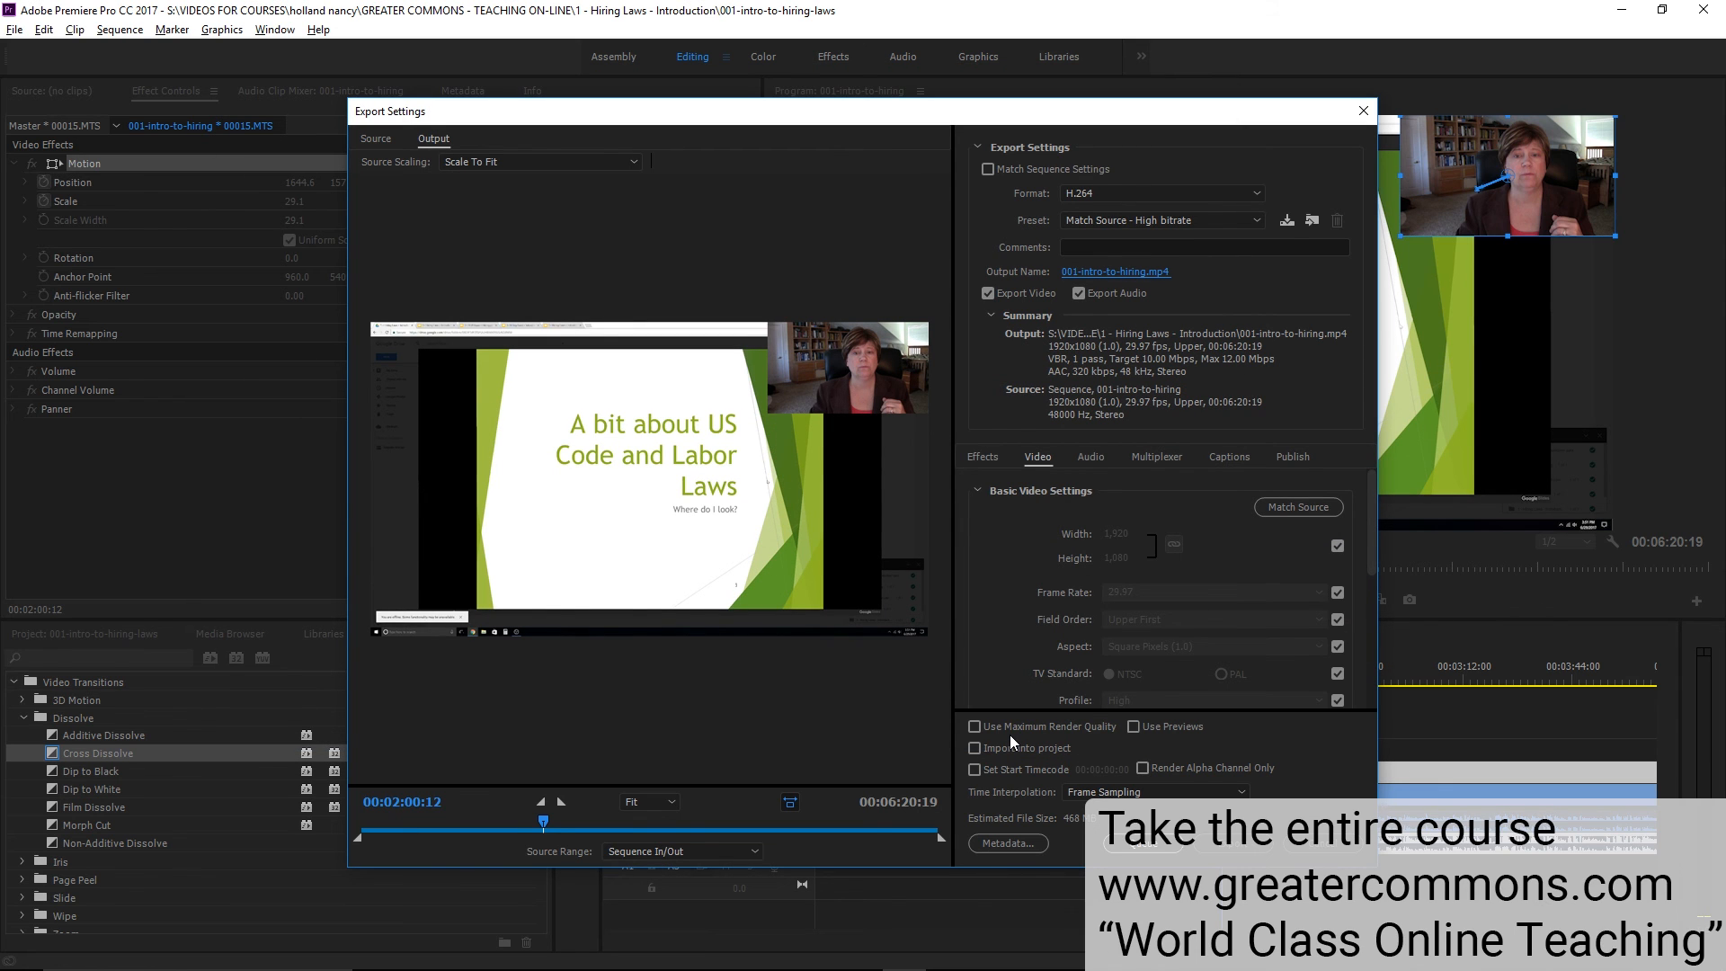
key("alt+Tab")
key("alt+Tab")
key("alt+Tab")
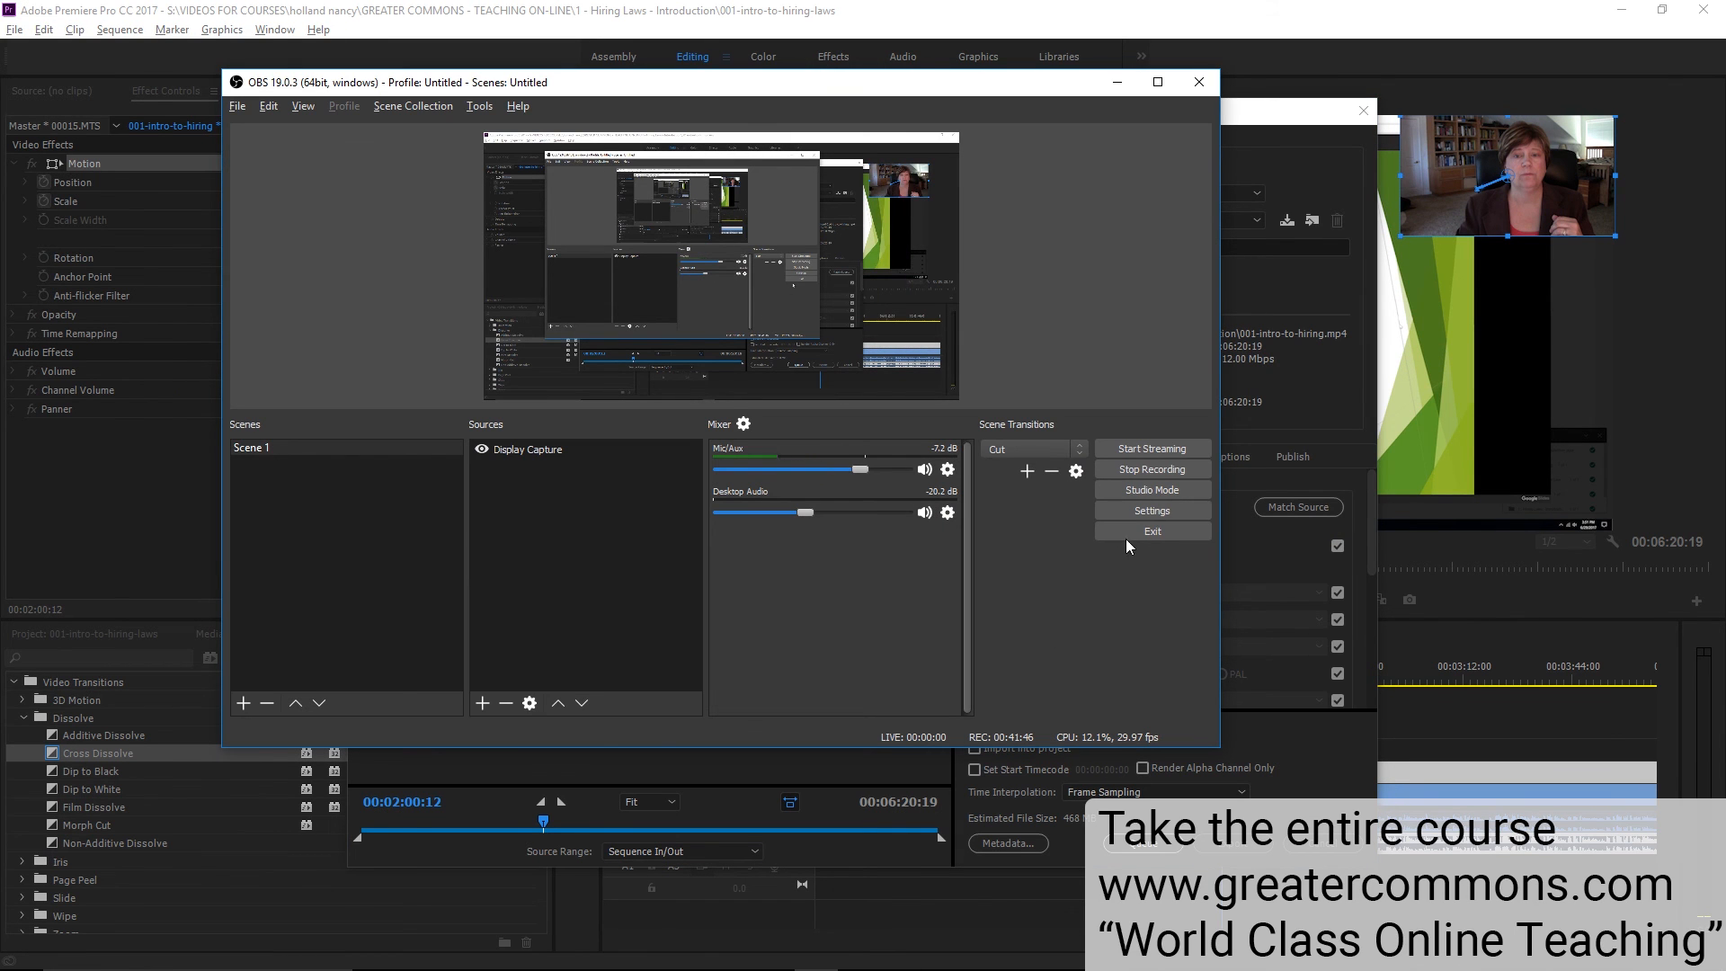